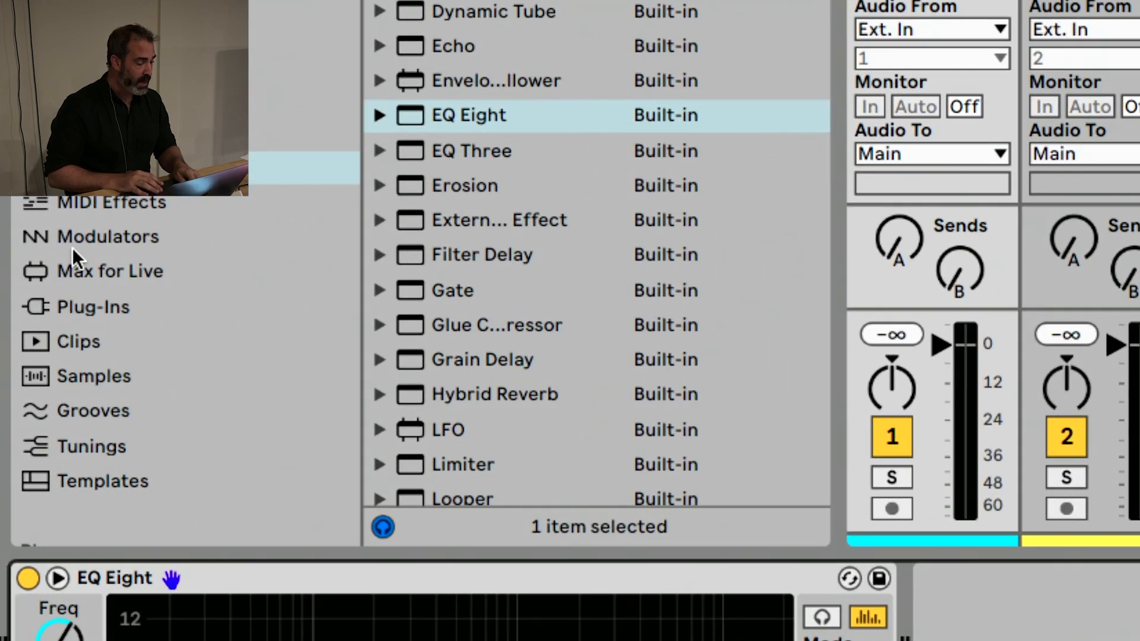
Widen the browser's name list and add the Envelope Follower modulator after EQ Eight on the Music track
left_click(43, 322)
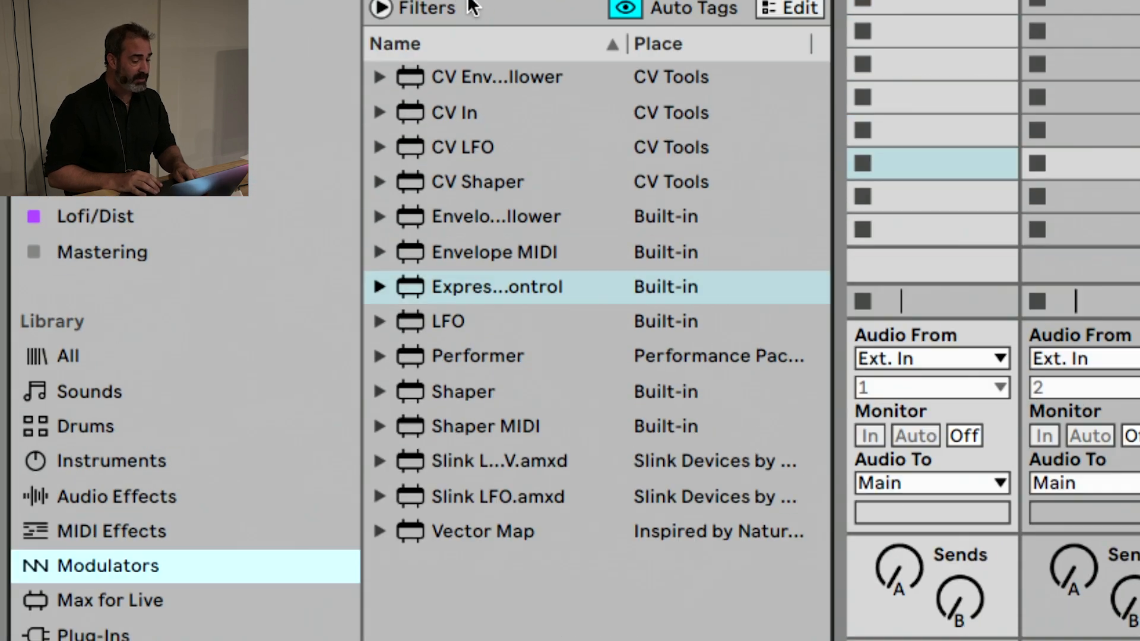
left_click_drag(837, 178, 985, 184)
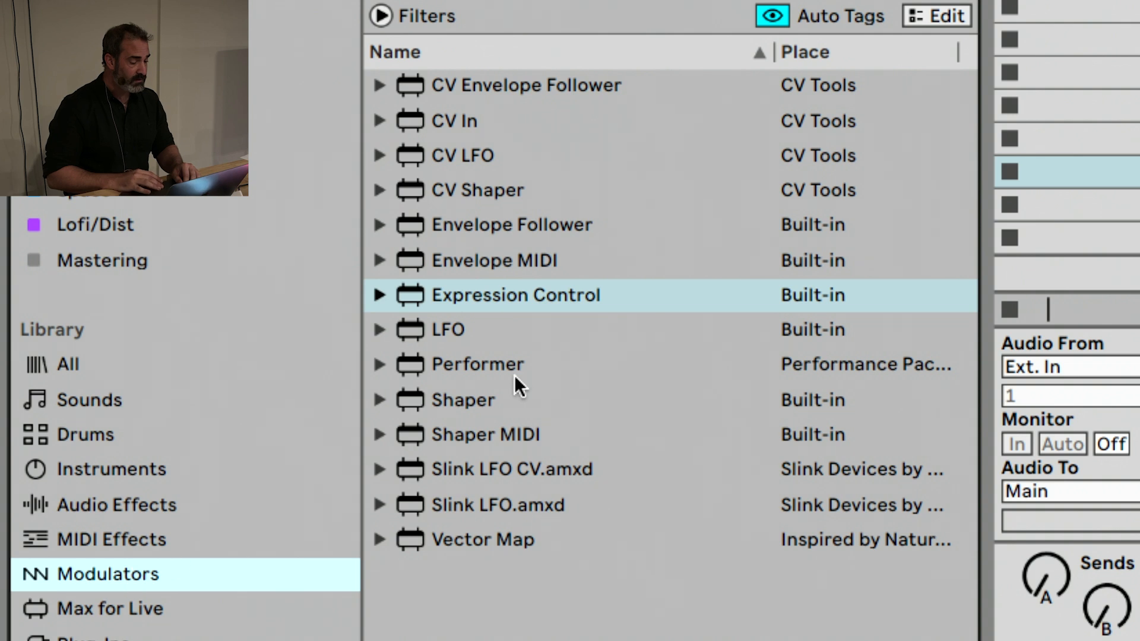
double_click(506, 229)
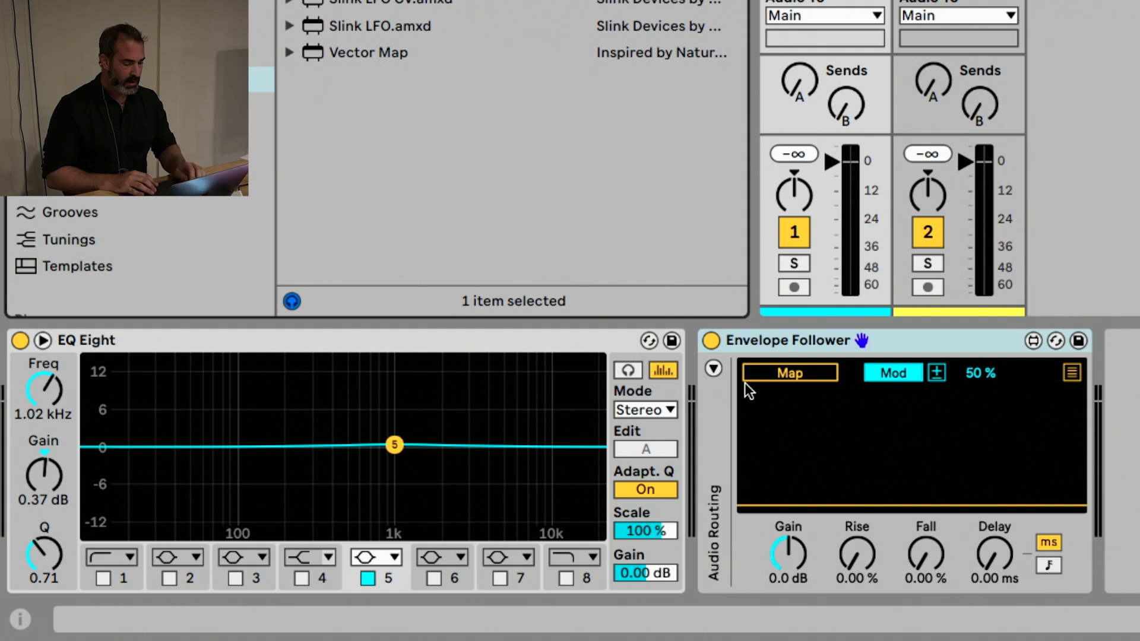
Enable the Envelope Follower's sidechain with Vocal as the audio source and set its mix to 100 %
left_click(713, 370)
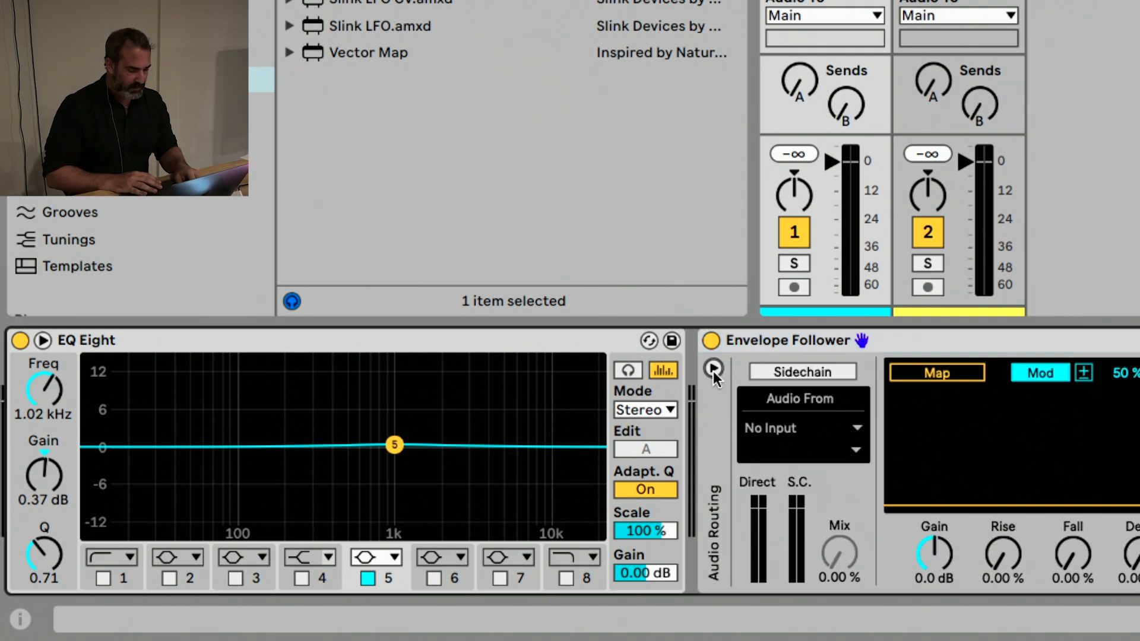
left_click(768, 370)
left_click(782, 421)
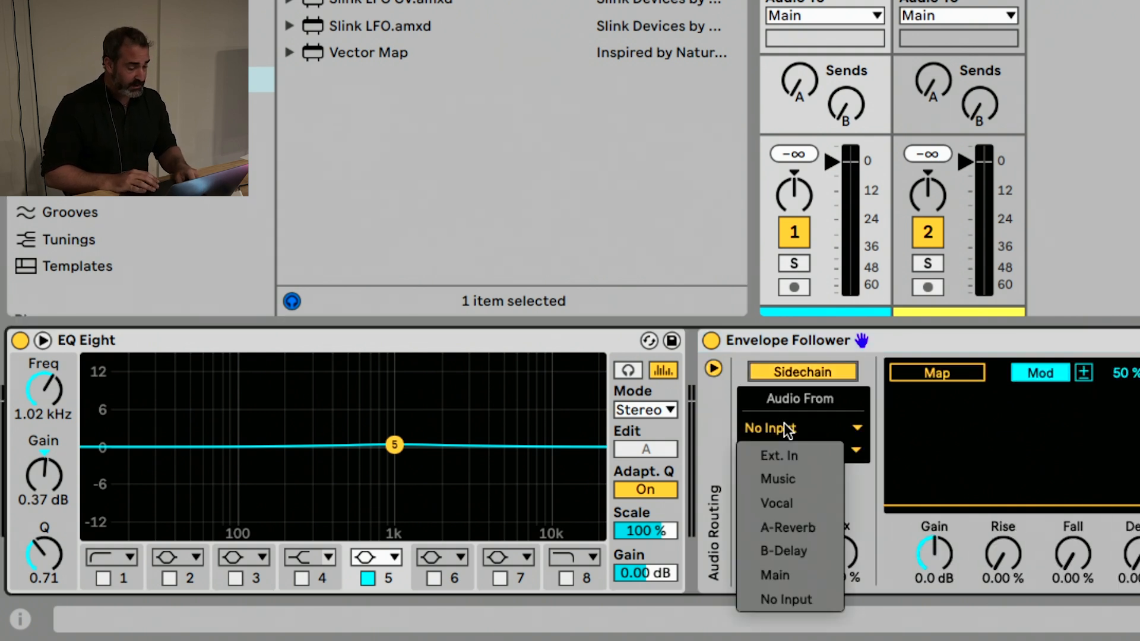
left_click(778, 503)
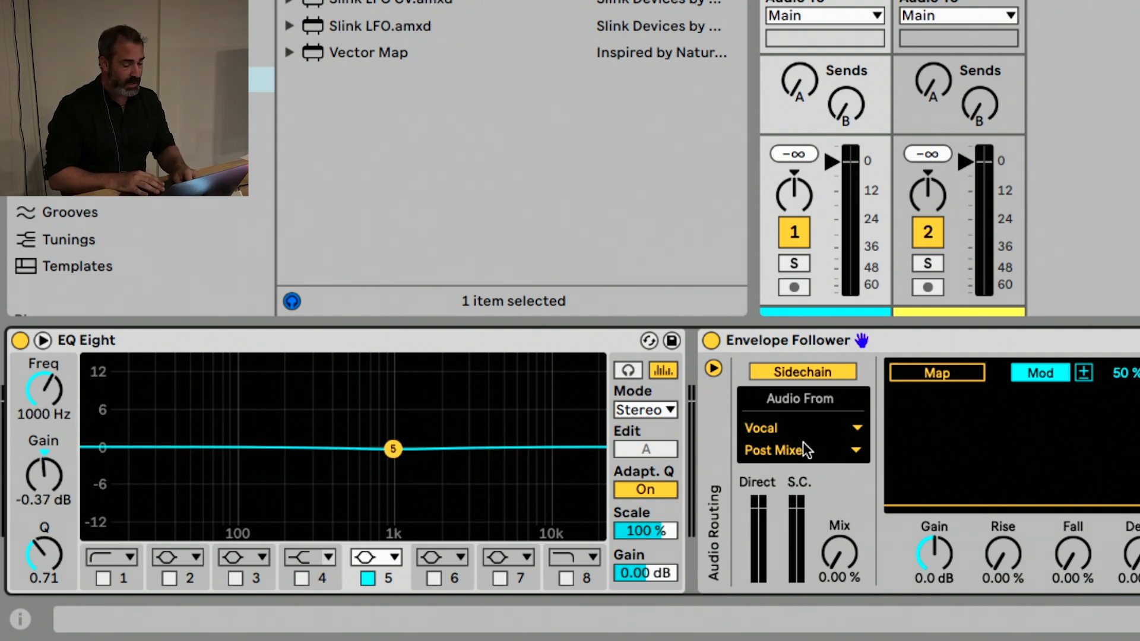
left_click(838, 550)
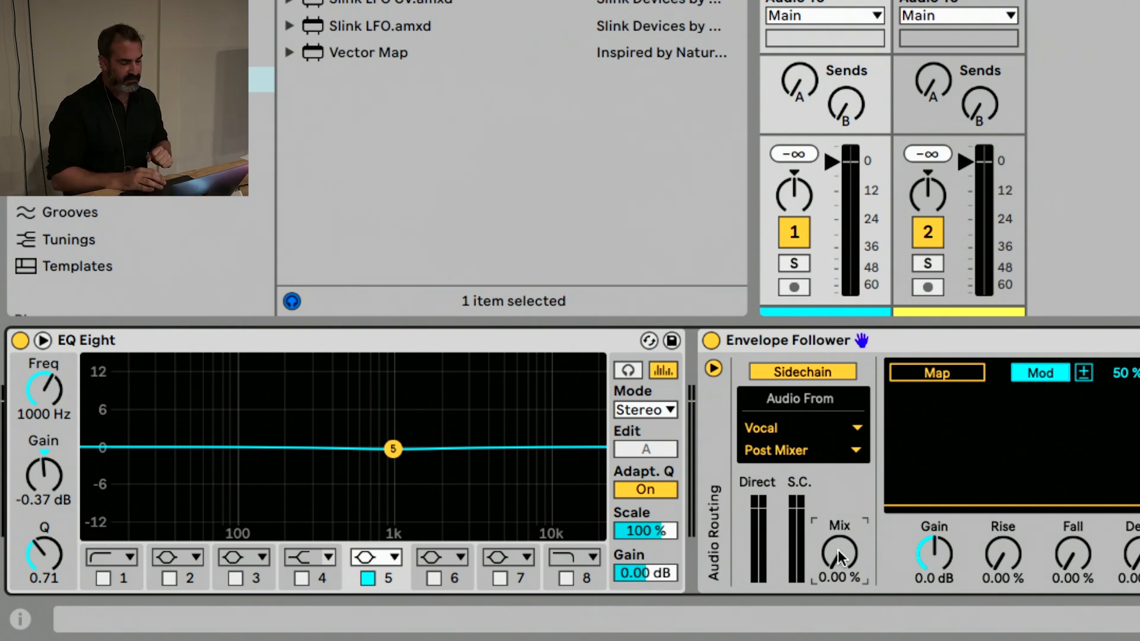
left_click_drag(838, 550, 838, 549)
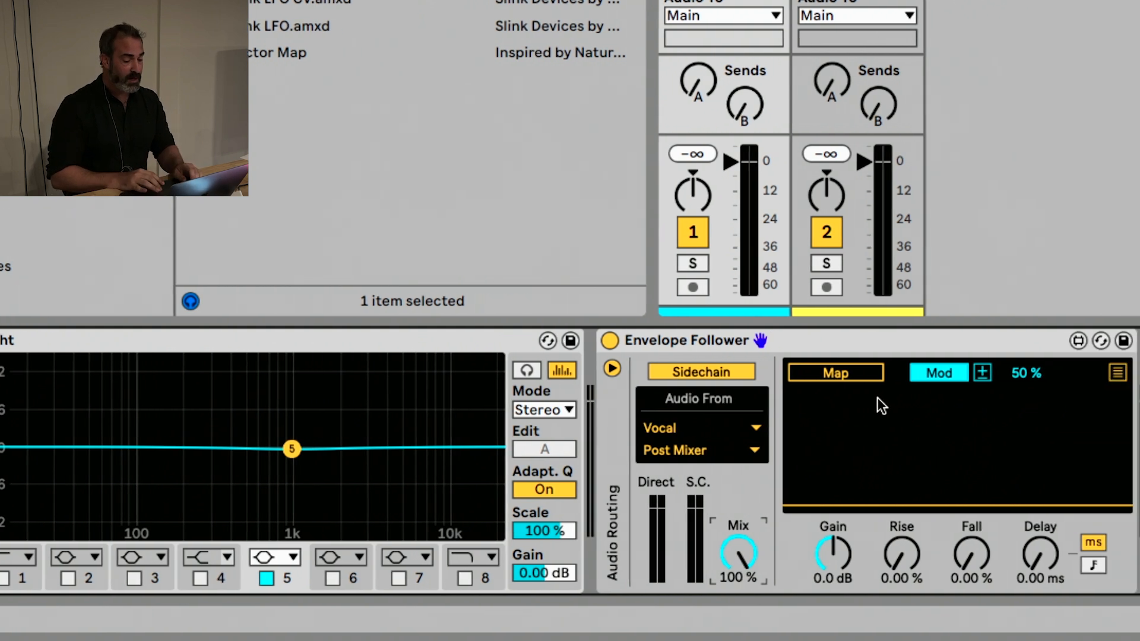
Map the Envelope Follower to the gain of EQ Eight band 5 and switch the mapping to Remote mode
left_click(839, 370)
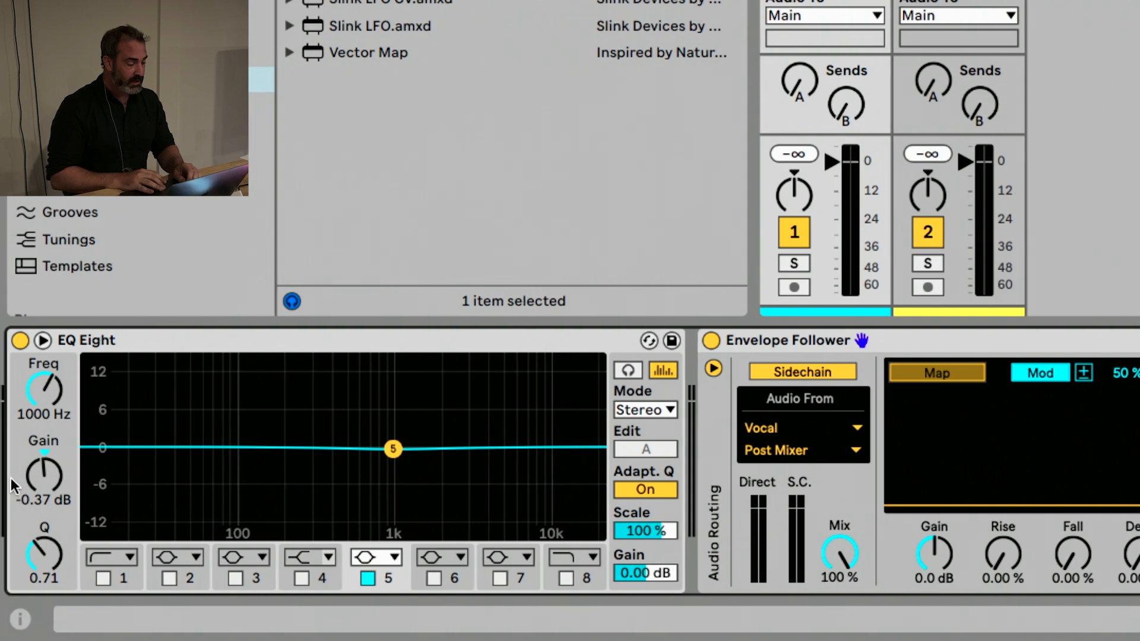
left_click(43, 475)
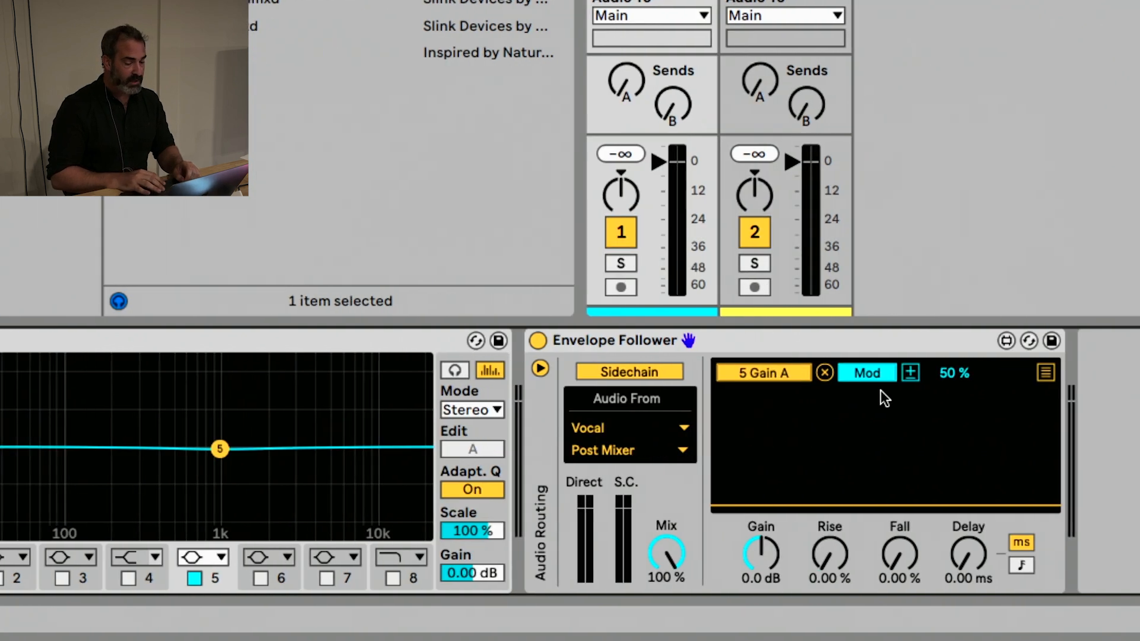
left_click(1040, 373)
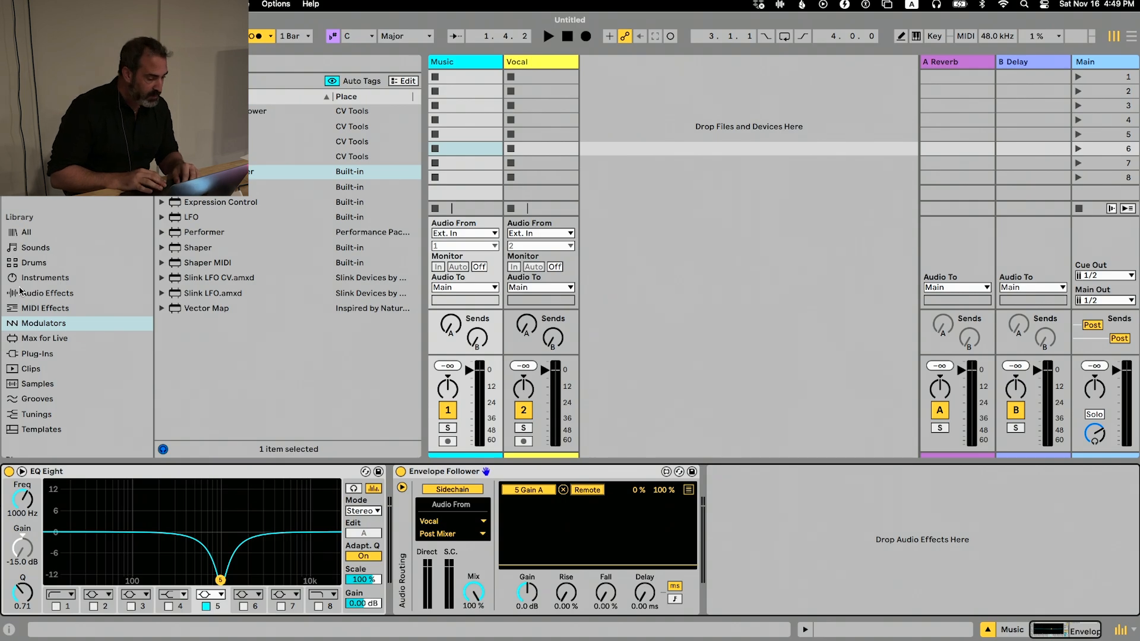
Find Zippy Loop 128bpm.aif, place it in the Vocal track's first clip slot, launch it and return to the Music track
scroll(95, 244, "down", 10)
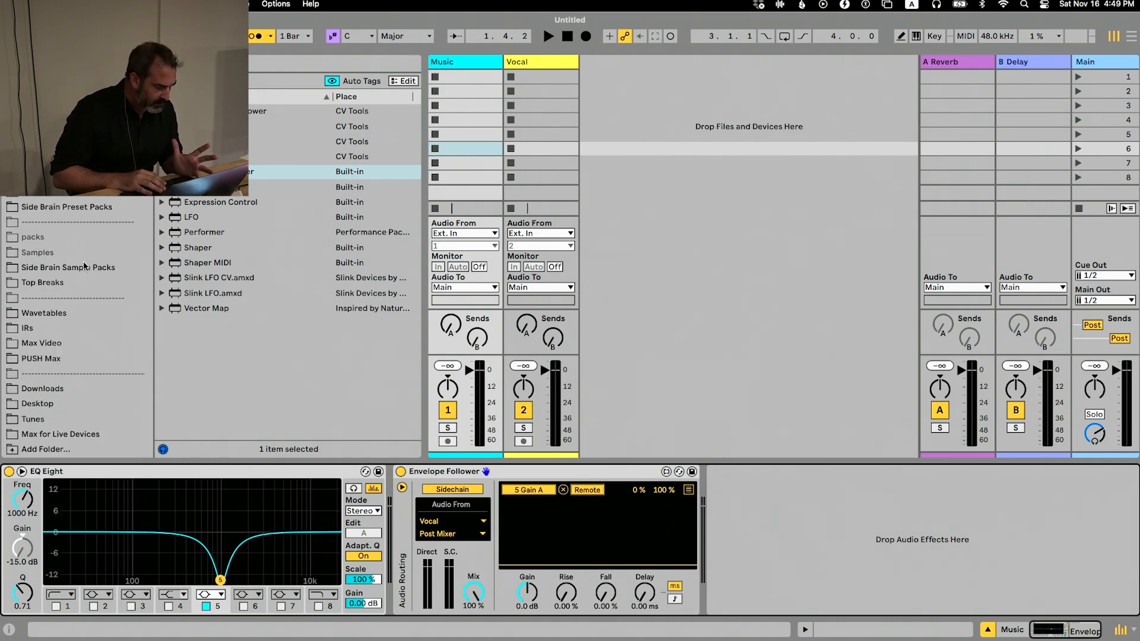
left_click(83, 268)
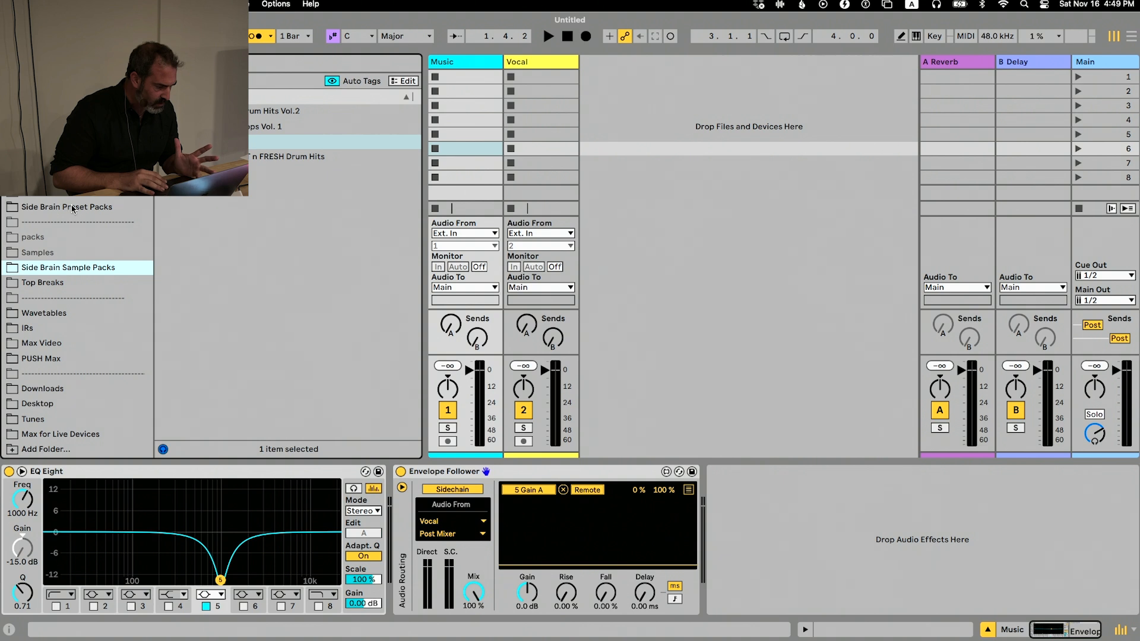
scroll(93, 215, "up", 1)
scroll(78, 237, "up", 2)
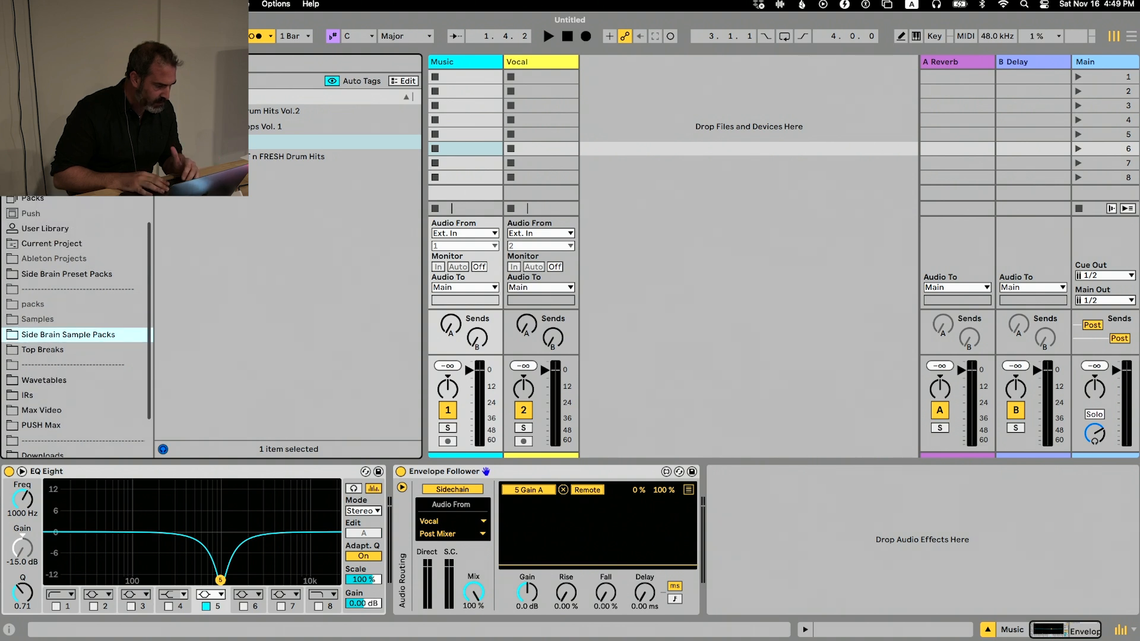
key("super+f")
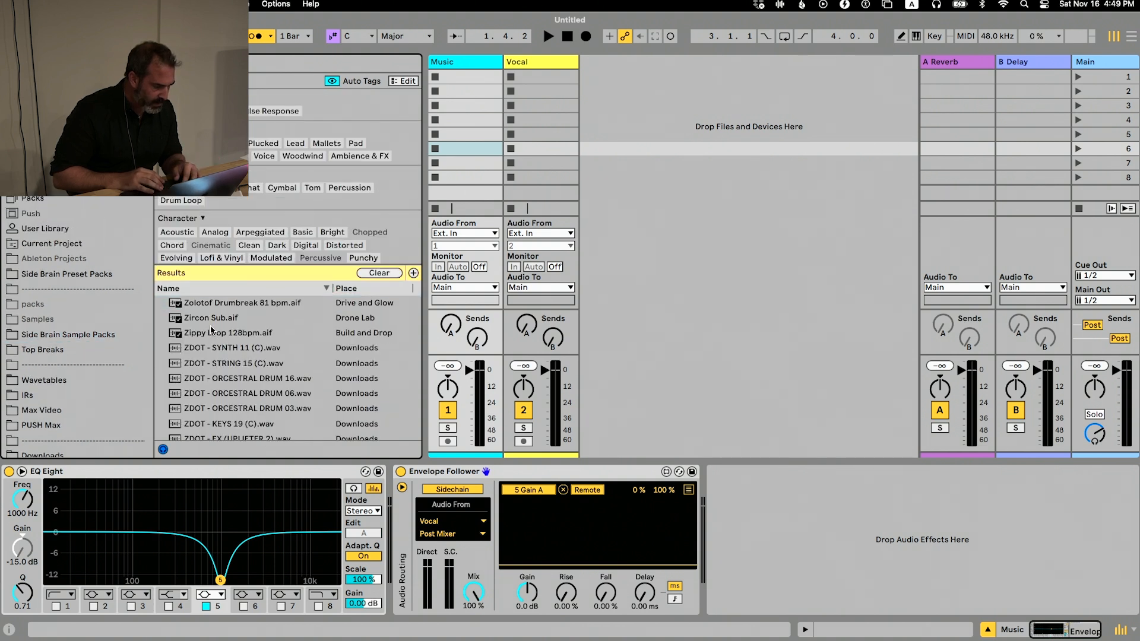
left_click_drag(213, 333, 511, 74)
left_click(510, 76)
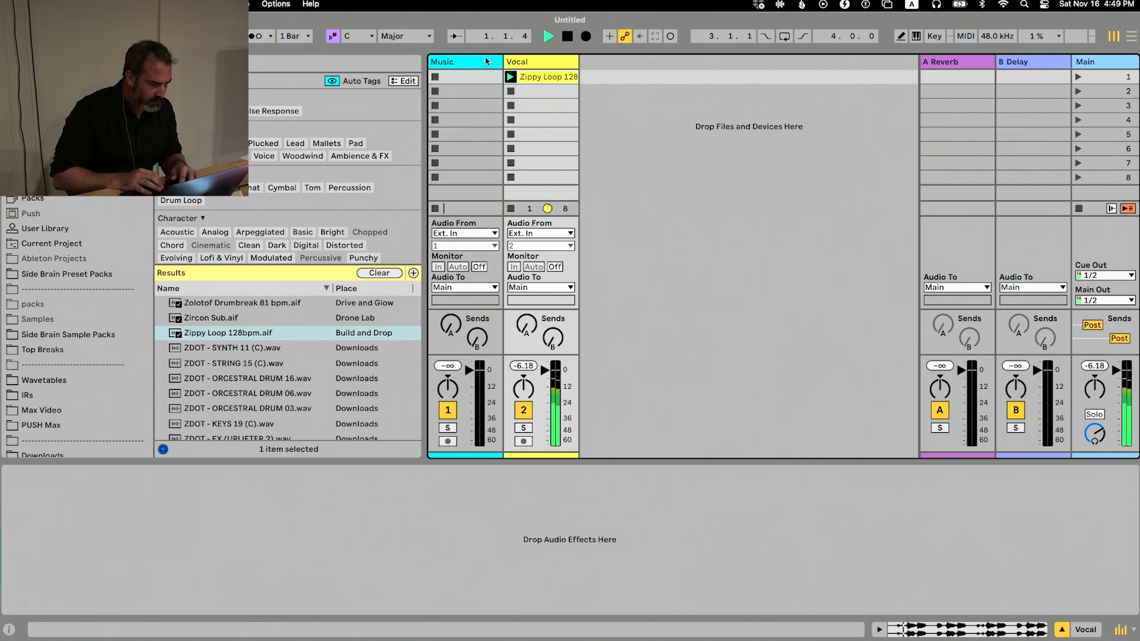
left_click(466, 77)
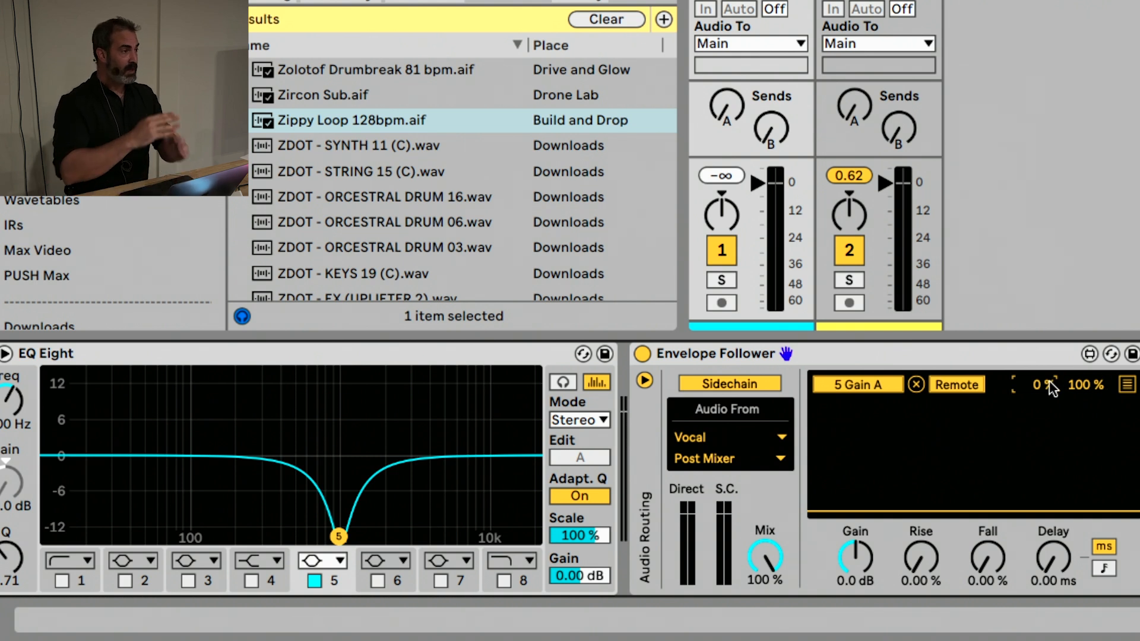
Set the 5 Gain A mapping range to 50 % minimum and 25 % maximum, and audition it with playback
left_click_drag(1049, 387, 1049, 359)
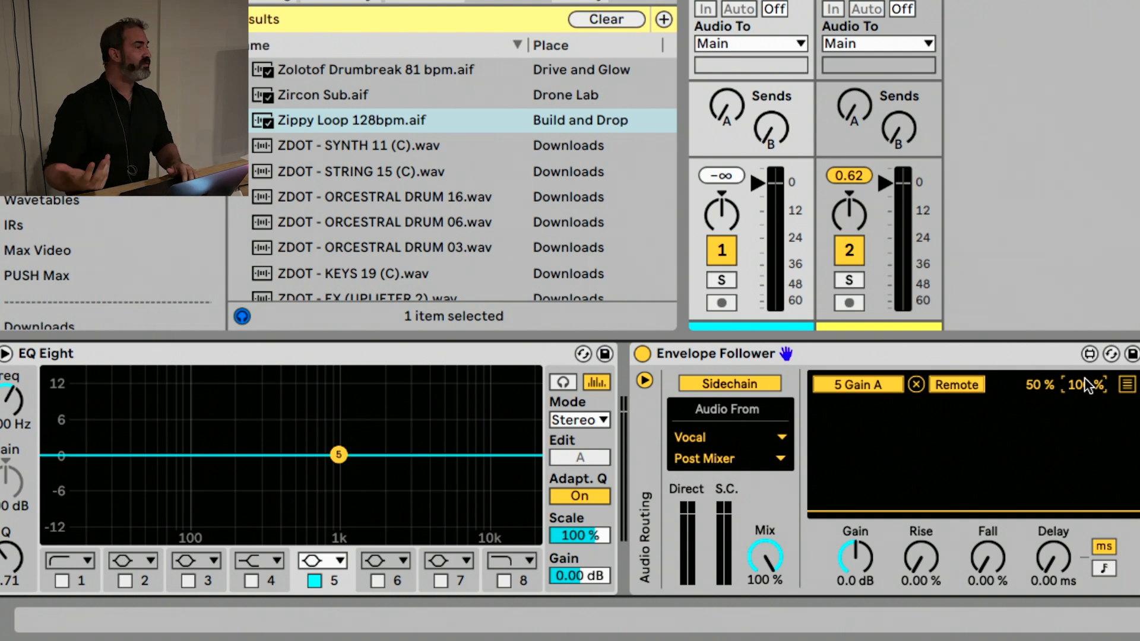
left_click_drag(1085, 379, 1085, 420)
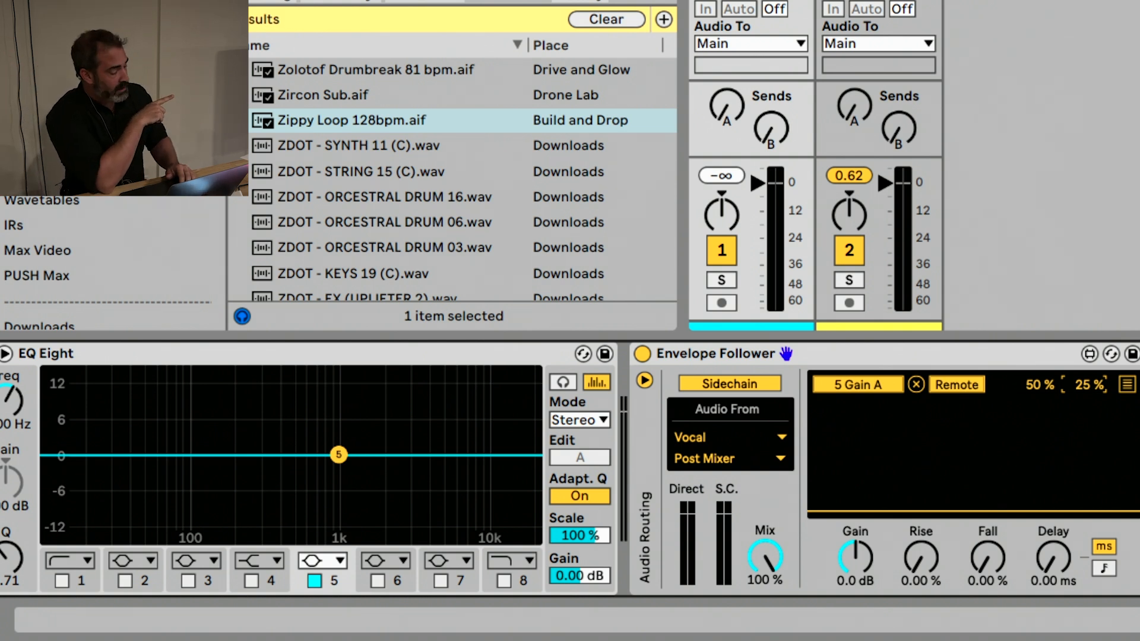
key("space")
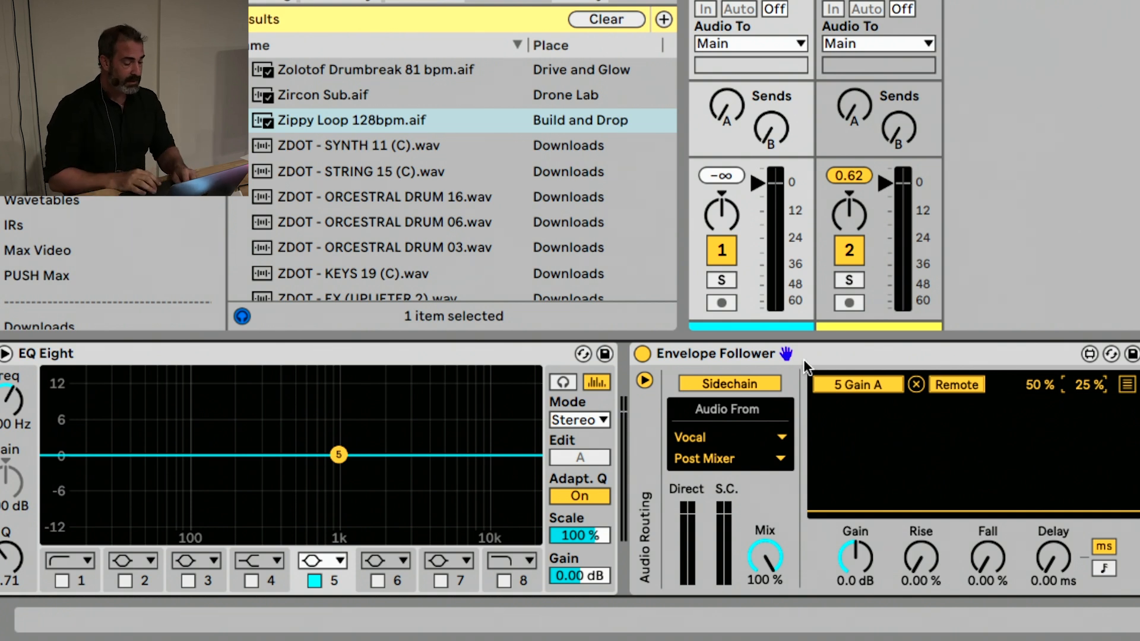
Enable EQ band 6 at a lower frequency than band 5 and map its gain to the Envelope Follower in Remote mode
left_click(377, 581)
left_click_drag(484, 455, 284, 457)
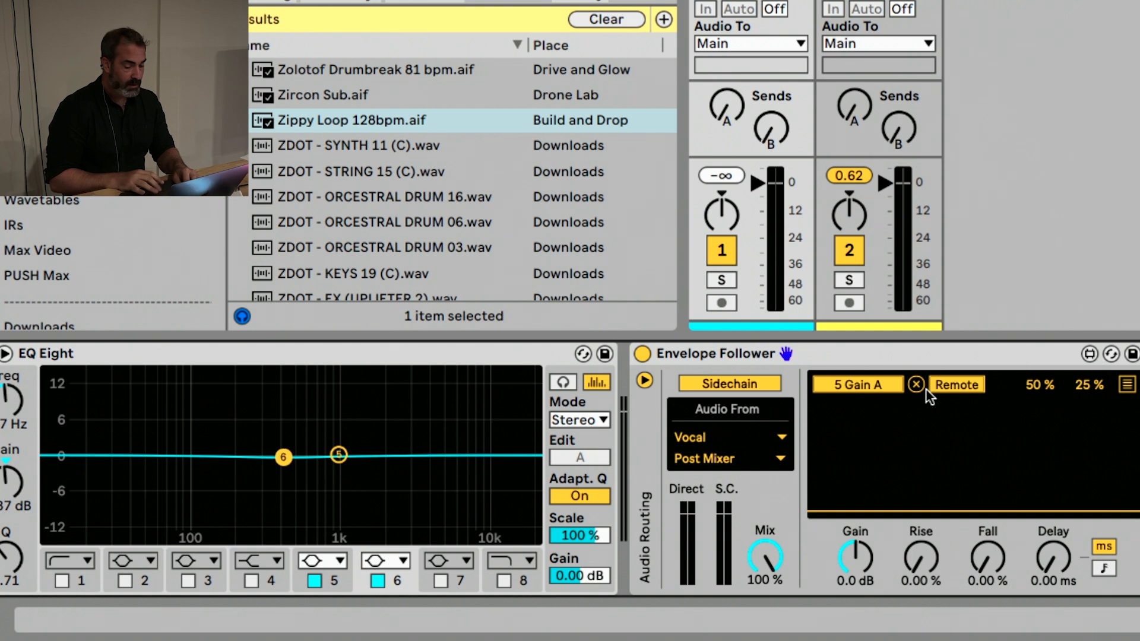
left_click(1127, 384)
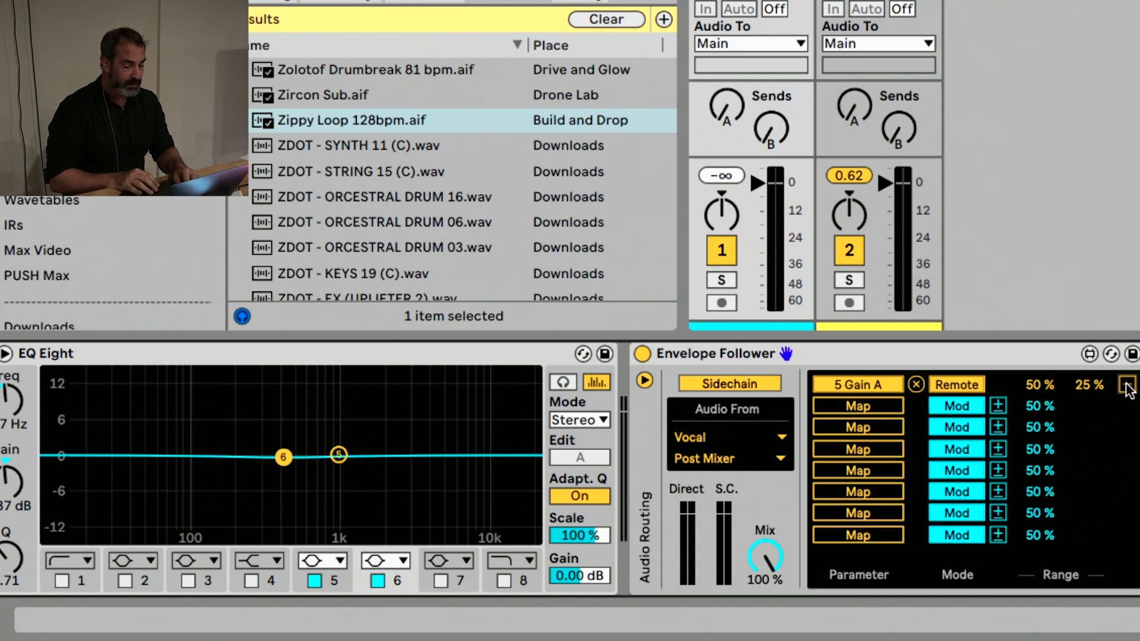
left_click(956, 406)
left_click(858, 406)
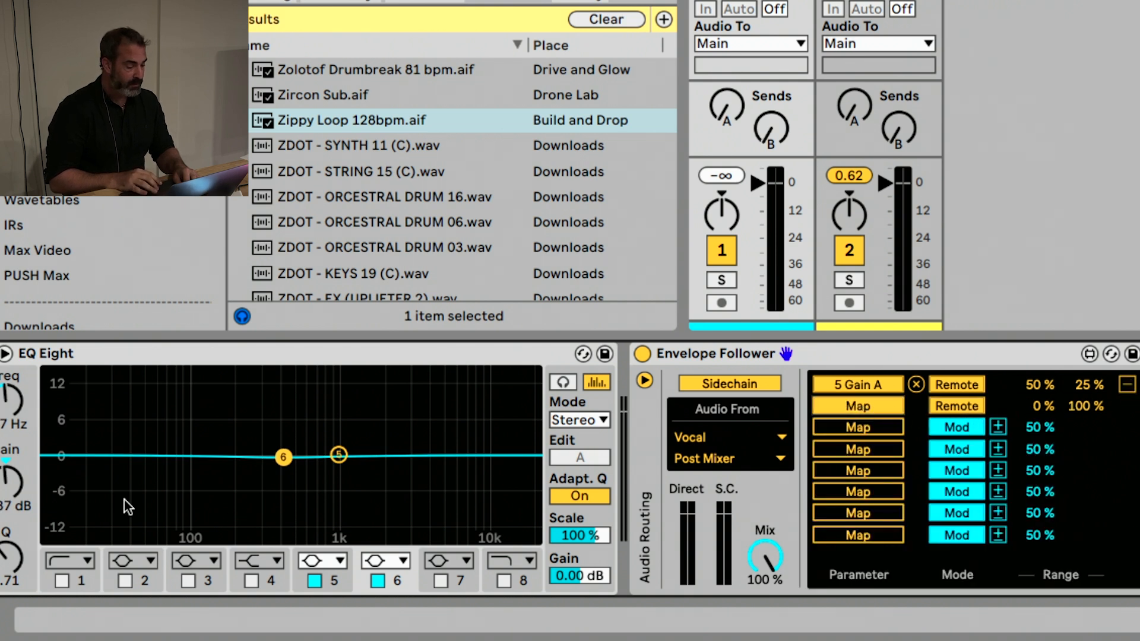
left_click(19, 476)
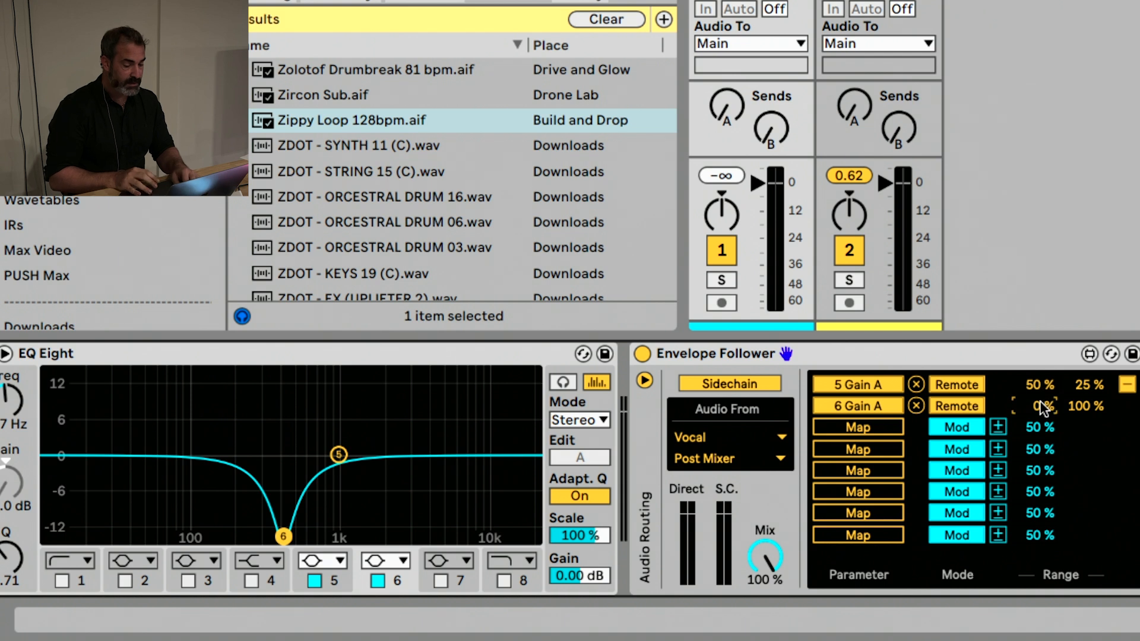
Set the 6 Gain A mapping range to 50 % minimum and 0 % maximum, and move EQ band 6 down to 178 Hz
left_click_drag(1040, 409, 1079, 451)
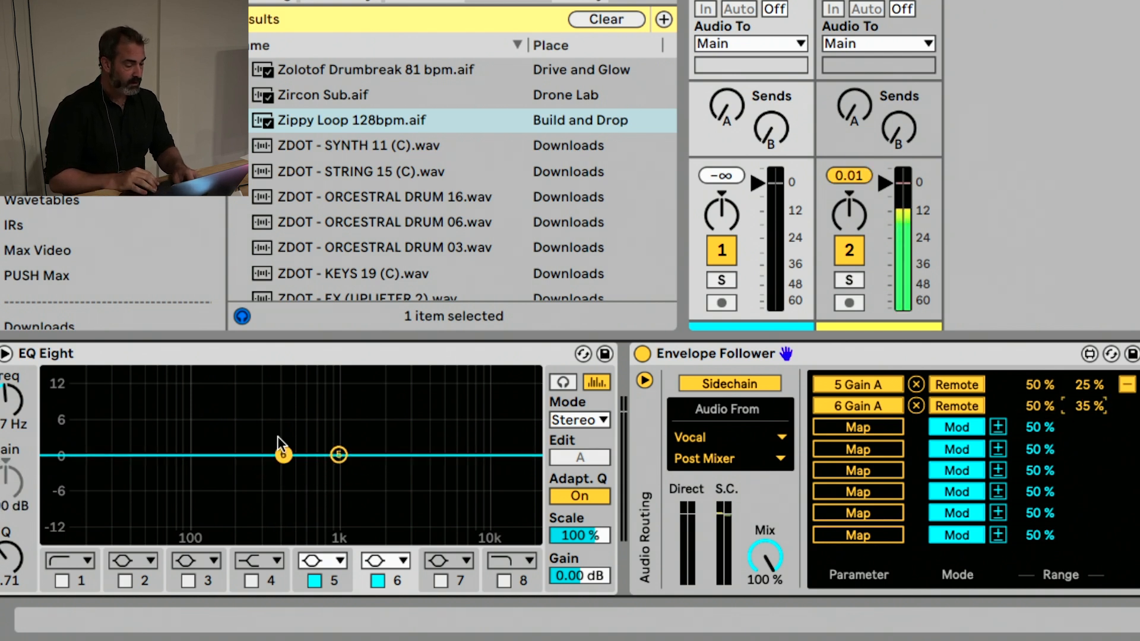
left_click_drag(284, 455, 229, 455)
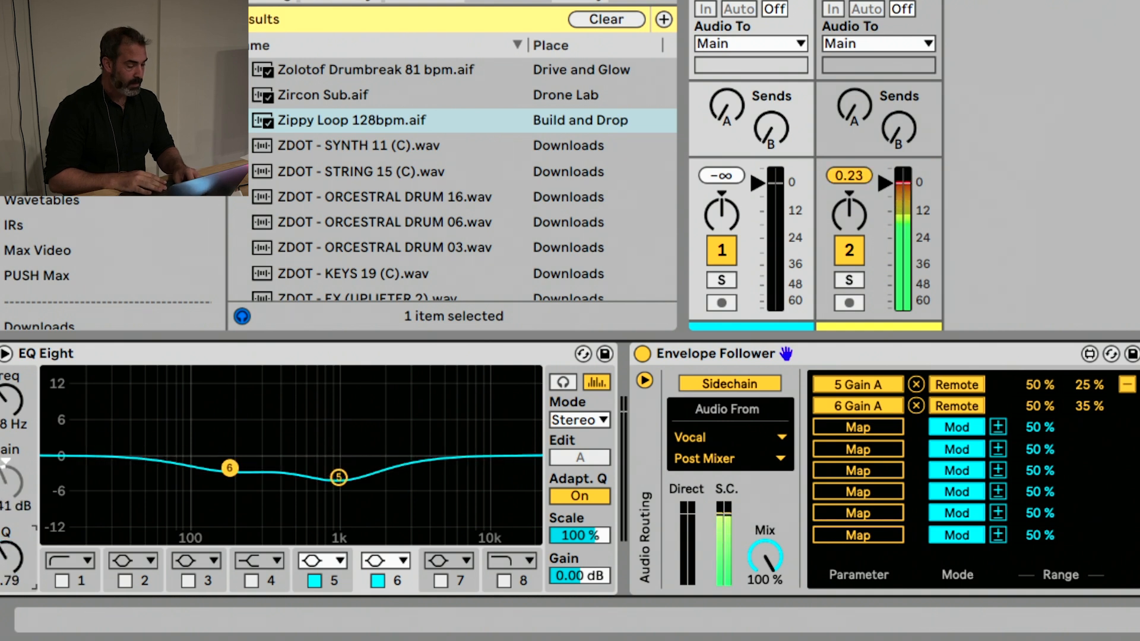
left_click_drag(1089, 405, 1089, 427)
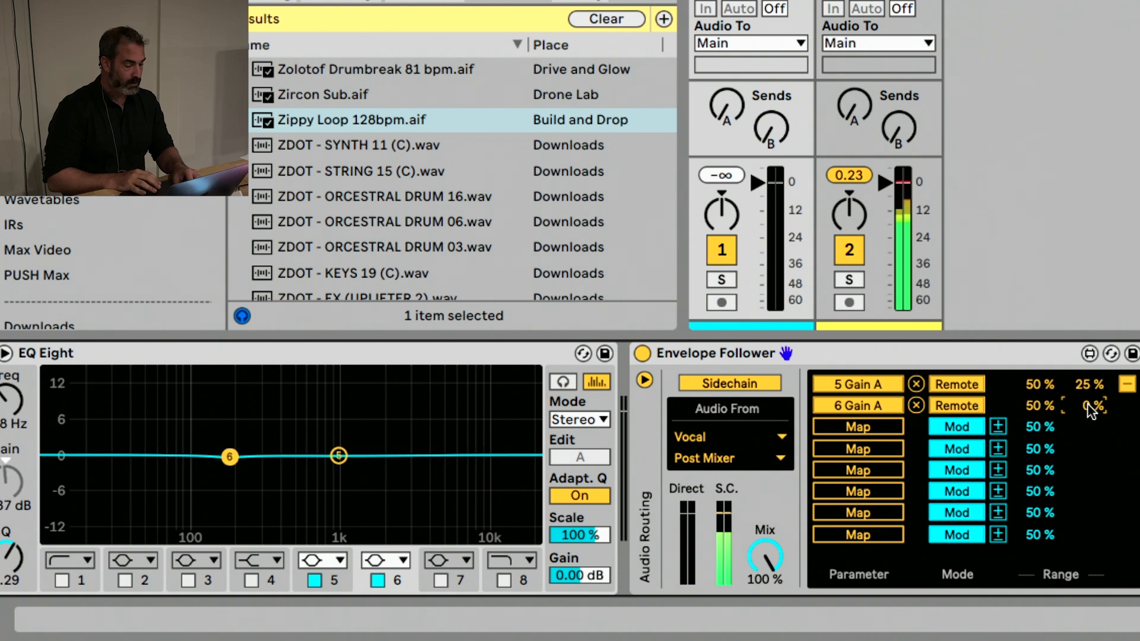
Collapse the list of mappings and set the Envelope Follower's gain to 7.6 dB
left_click(1120, 384)
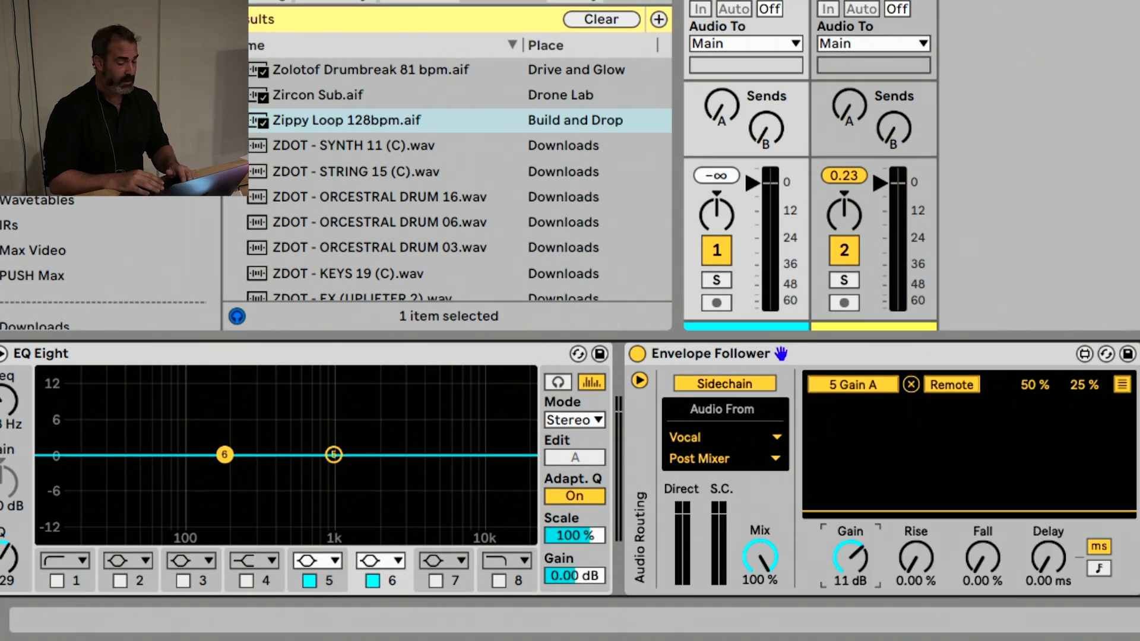
left_click_drag(850, 557, 853, 561)
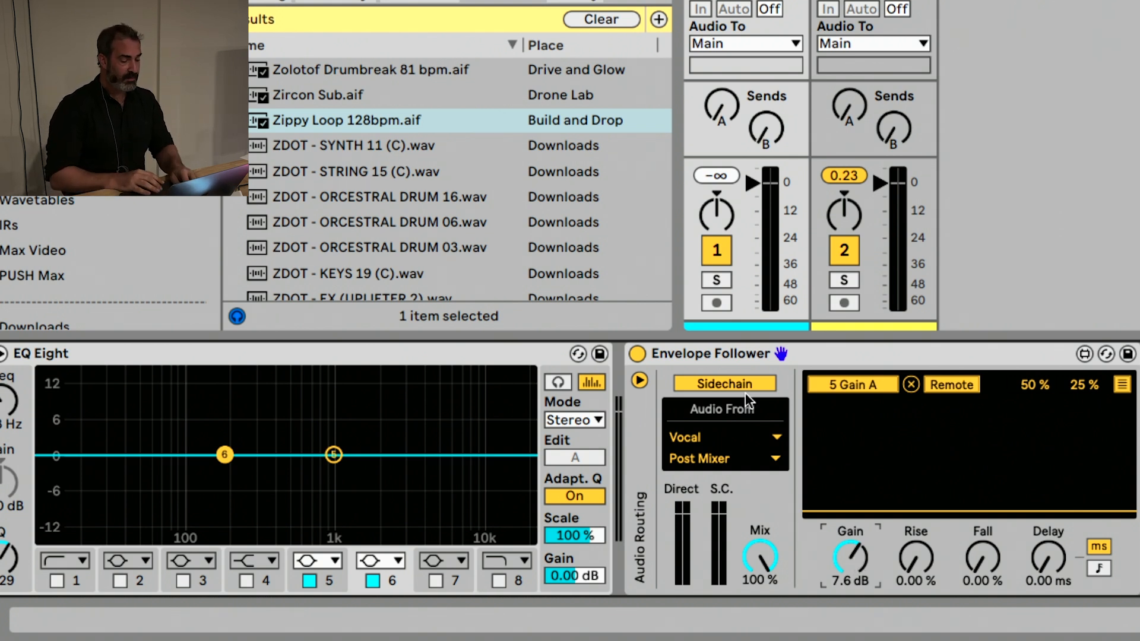
Group EQ Eight and the Envelope Follower into an Audio Effect Rack and check the available sidechain sources
left_click(739, 354)
left_click(472, 354)
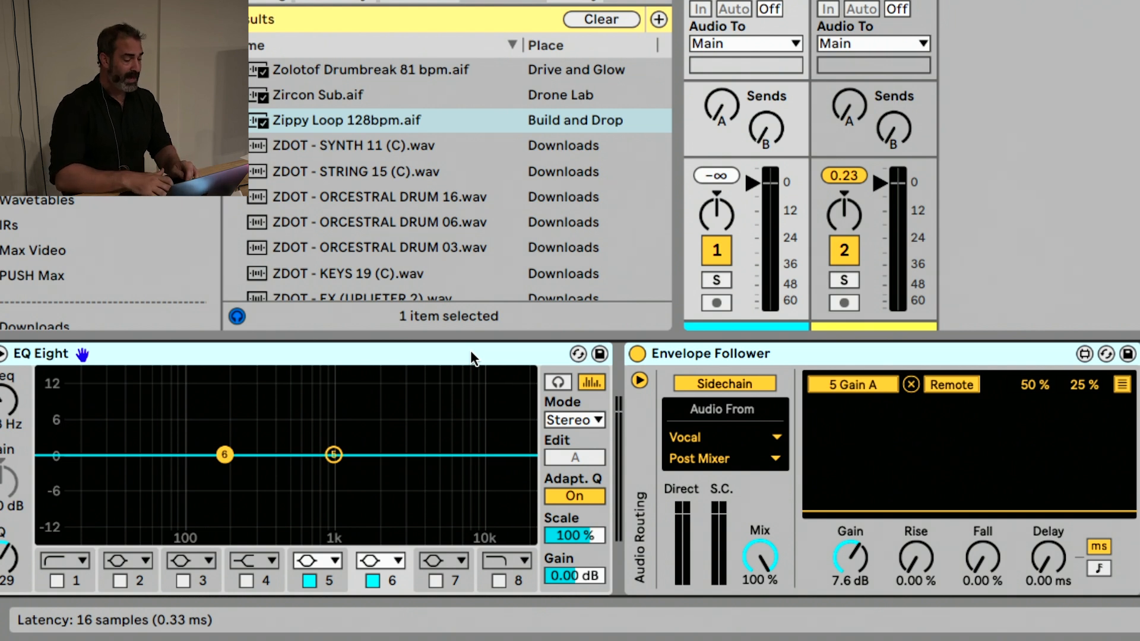
key("super+g")
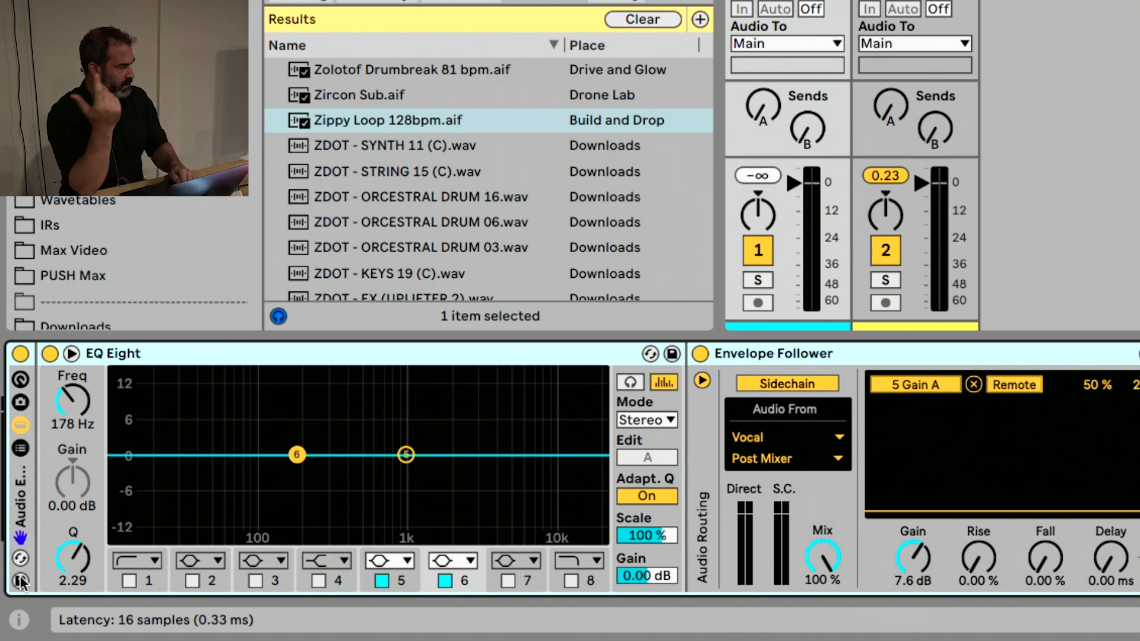
left_click(792, 435)
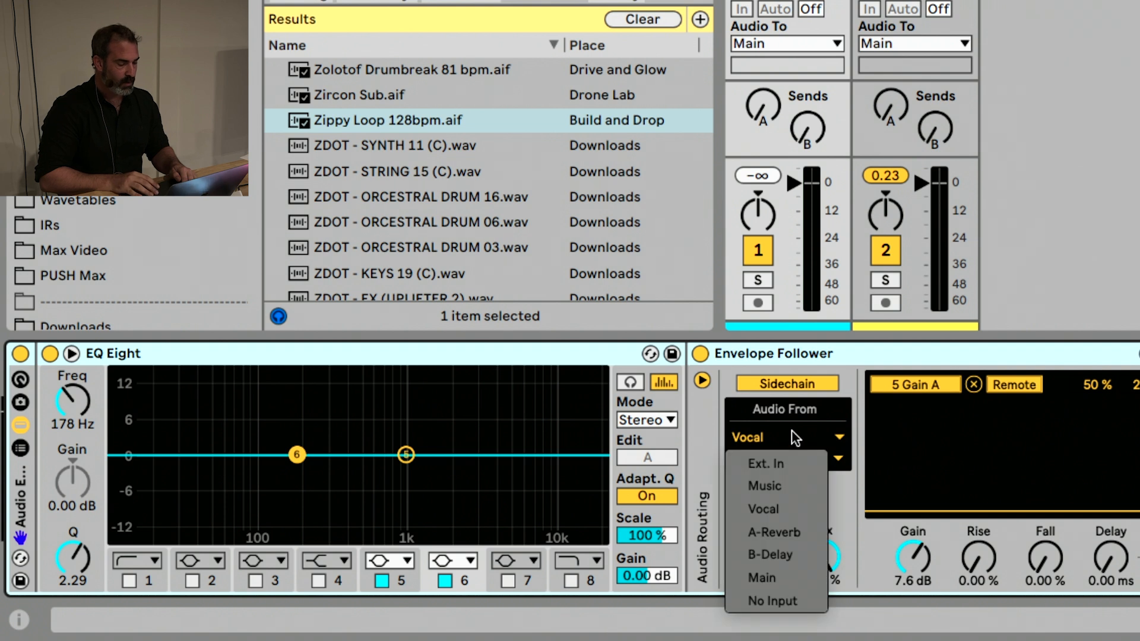
left_click(794, 437)
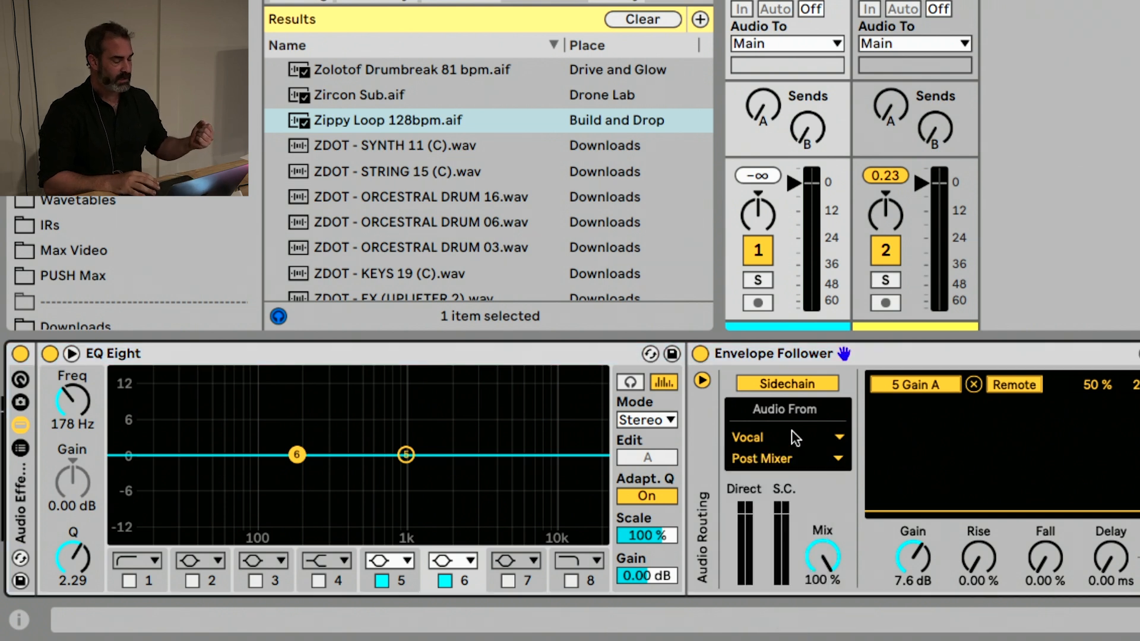
Delete the Audio Effect Rack from the Music track and clear the browser's search filters
left_click(22, 497)
key("Delete")
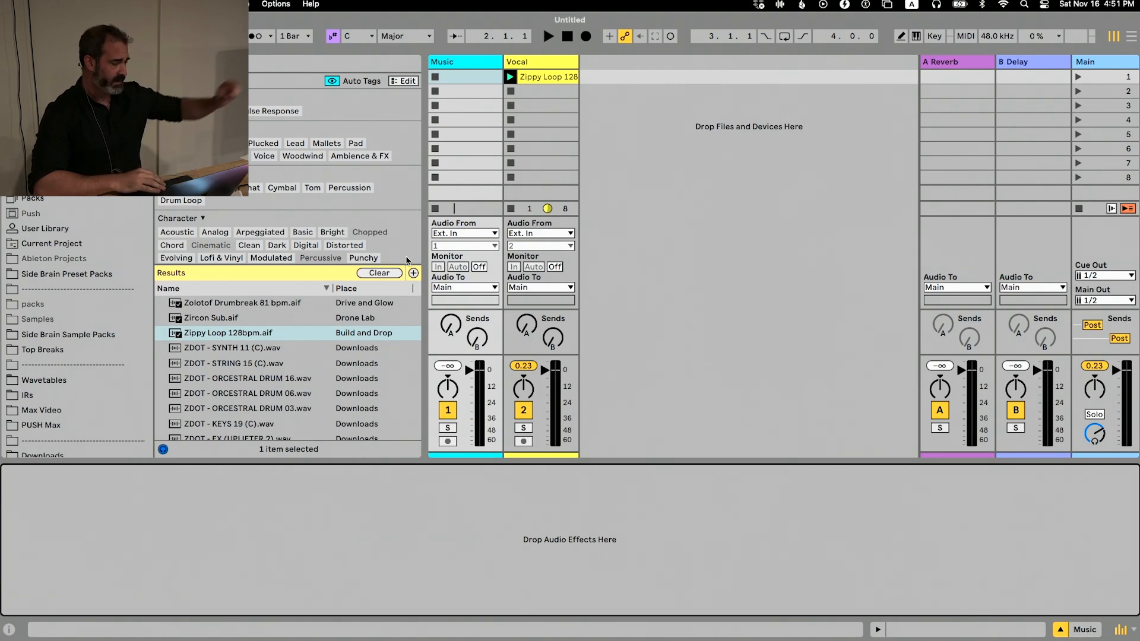
left_click(380, 272)
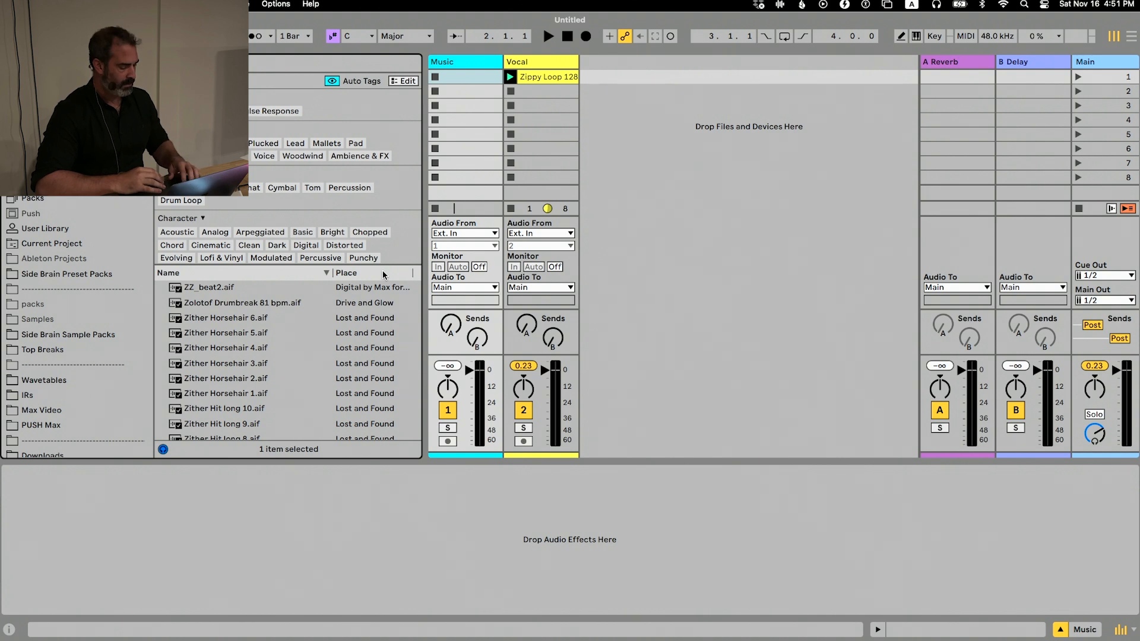
Restore the deleted Audio Effect Rack on the Music track and move its Envelope Follower onto a new audio track
key("super+z")
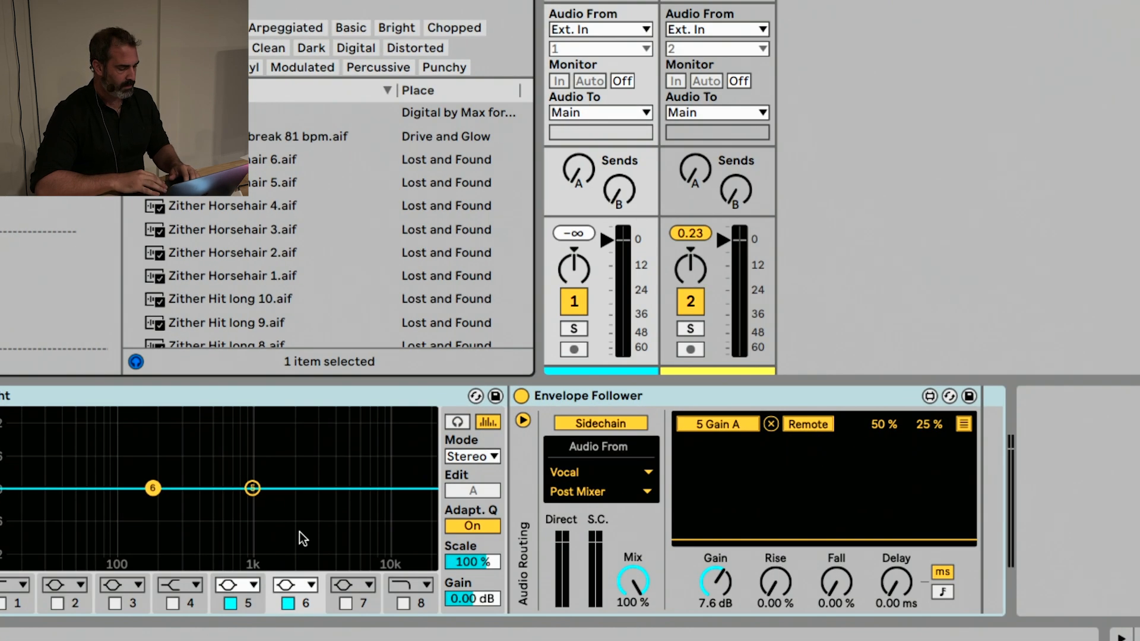
left_click(600, 396)
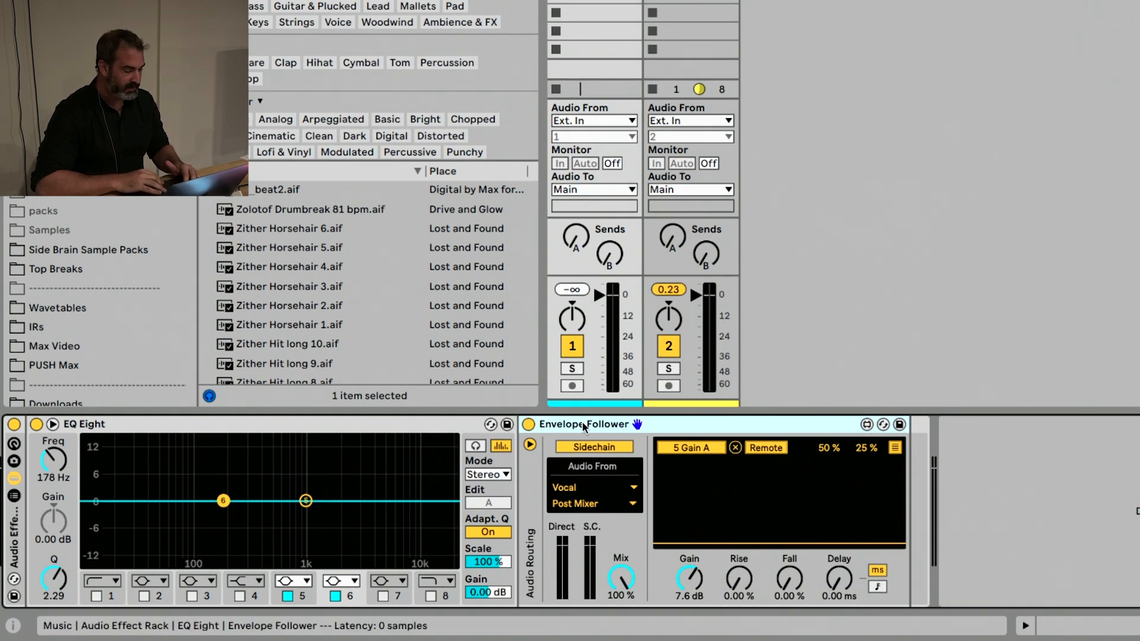
left_click(988, 452)
left_click_drag(650, 421, 813, 216)
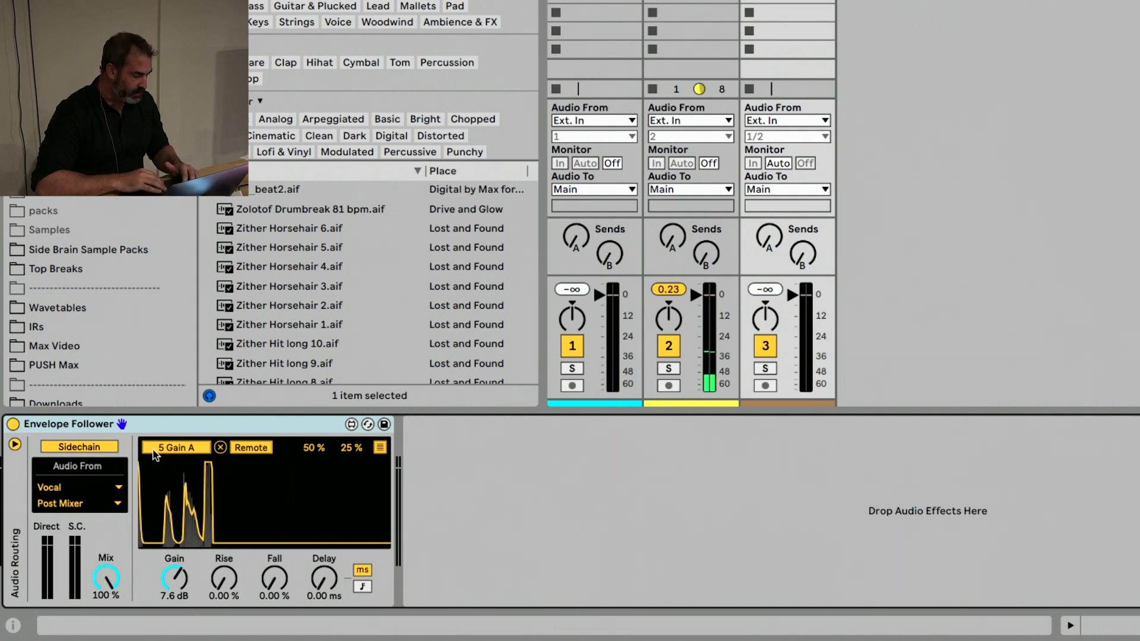
Turn off the Envelope Follower's sidechain, and feed the third track from Vocal with monitoring set to In and its output muted
left_click(79, 450)
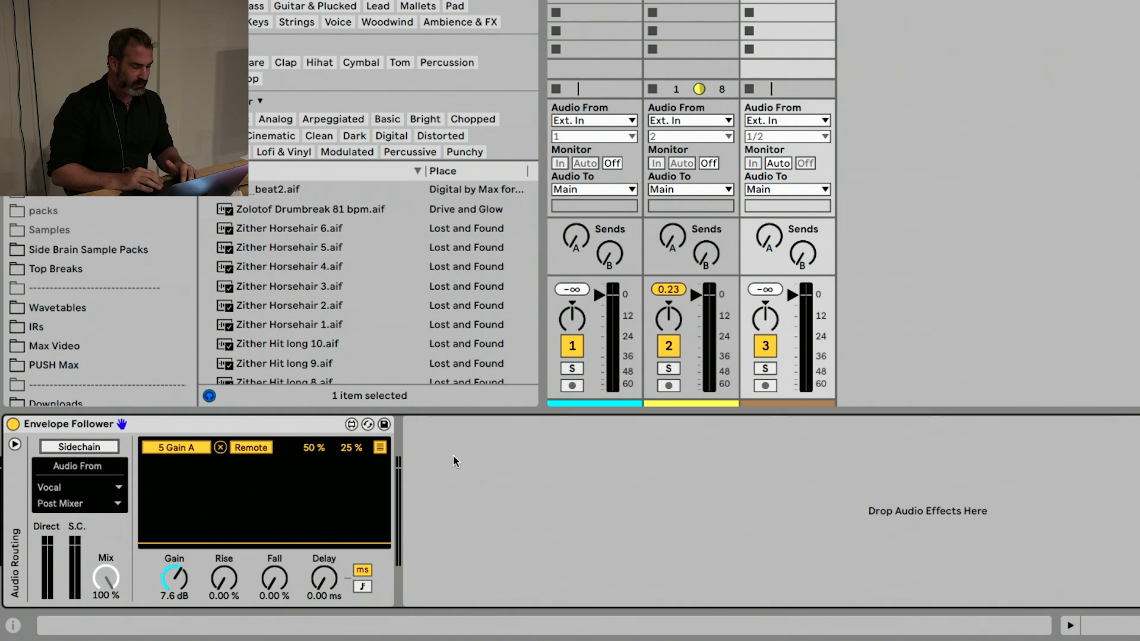
left_click(804, 121)
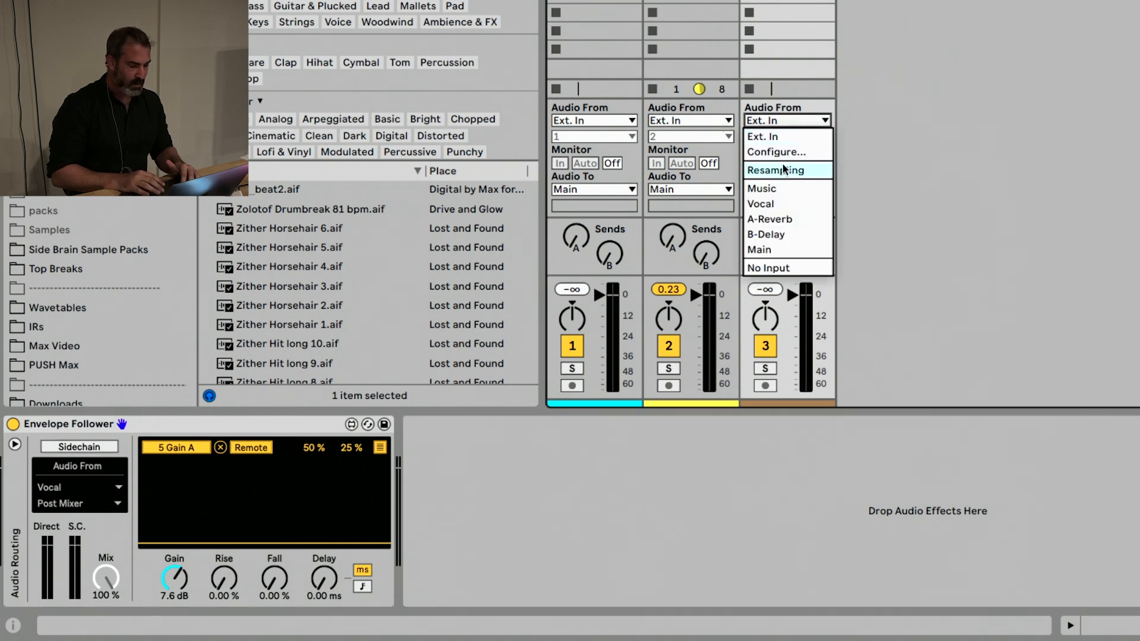
left_click(770, 205)
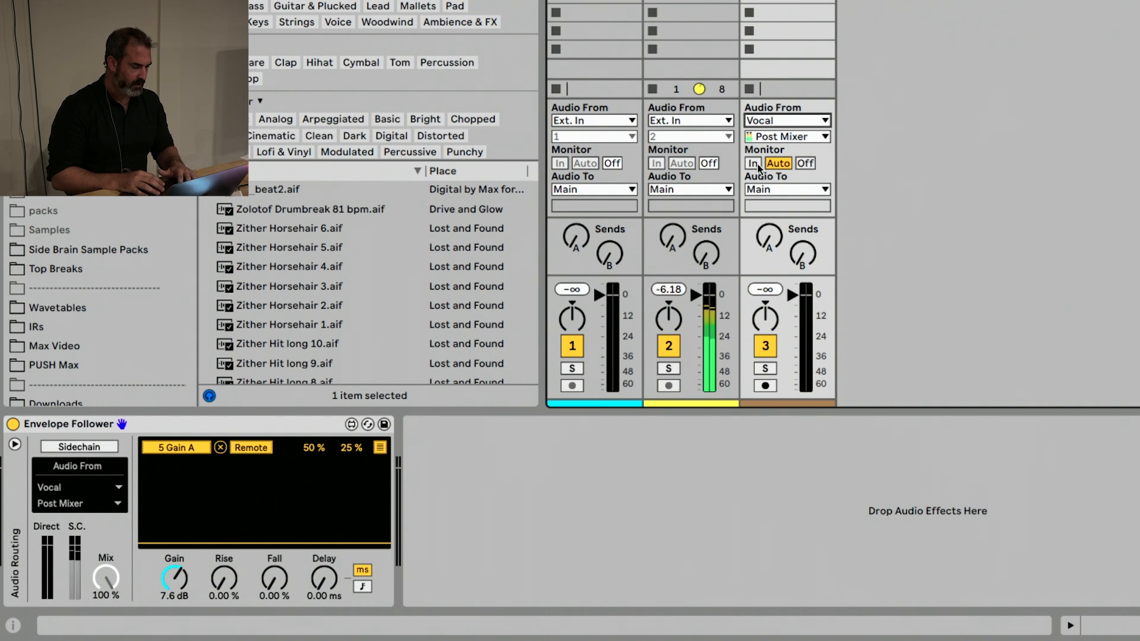
left_click(753, 164)
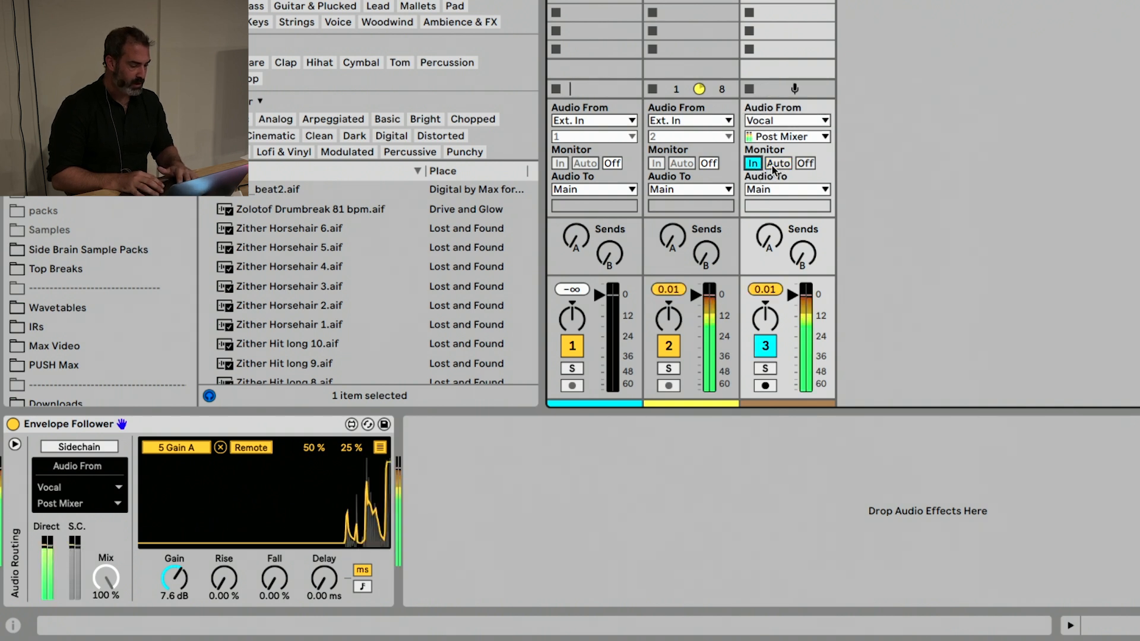
left_click(765, 346)
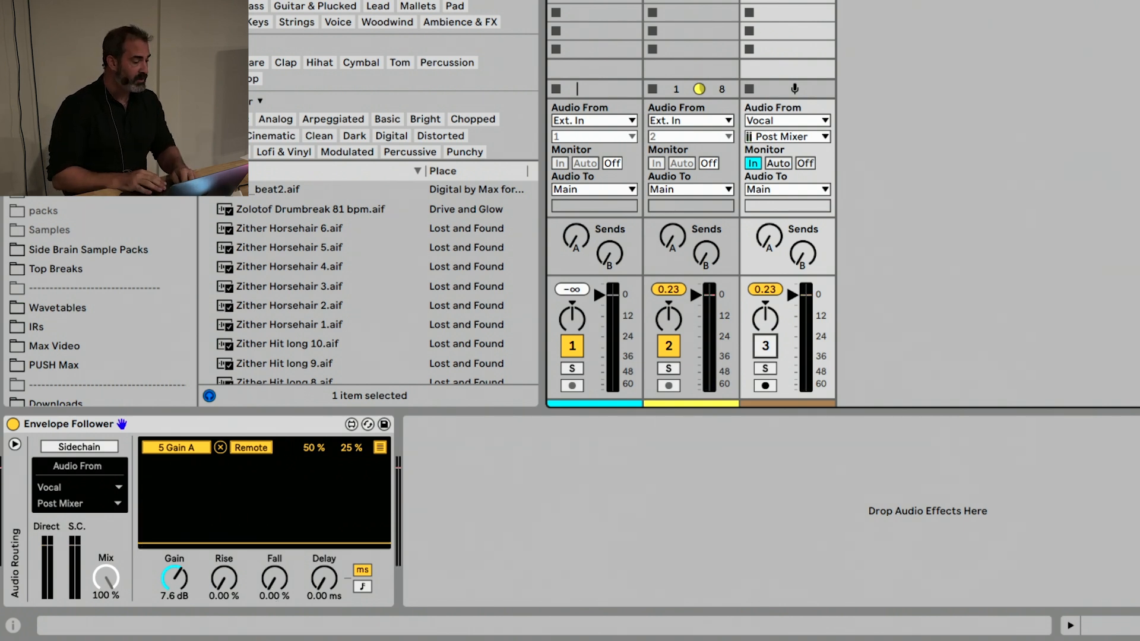
Add EQ Eight before the Envelope Follower and isolate a narrow band using a band 1 low cut at 791 Hz and a band 8 high cut
scroll(98, 202, "up", 4)
left_click(59, 16)
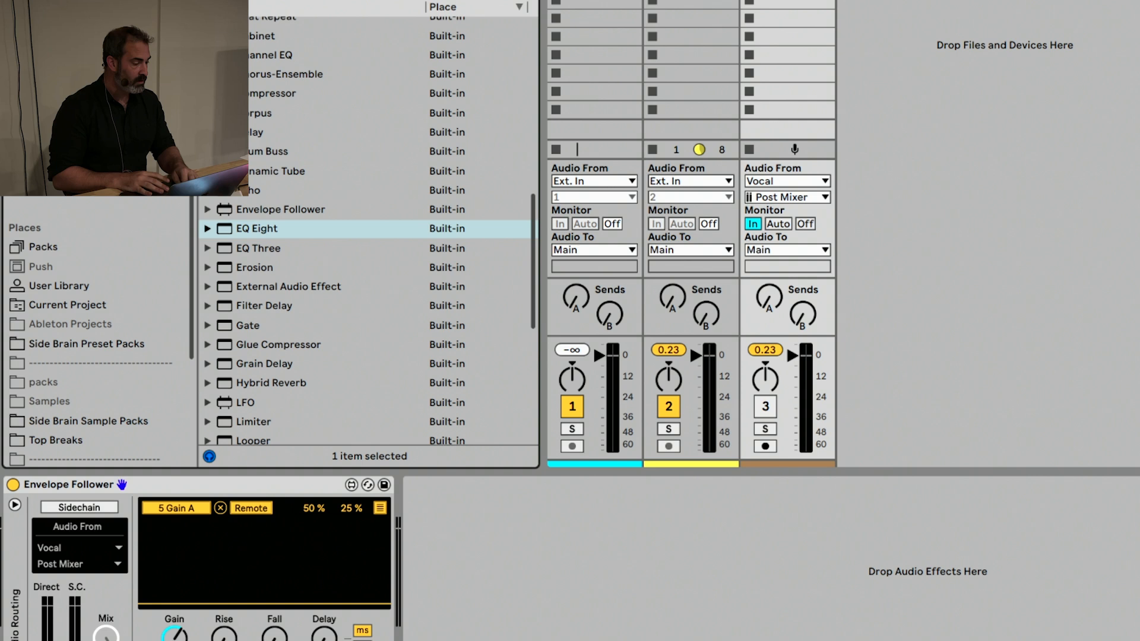
double_click(297, 231)
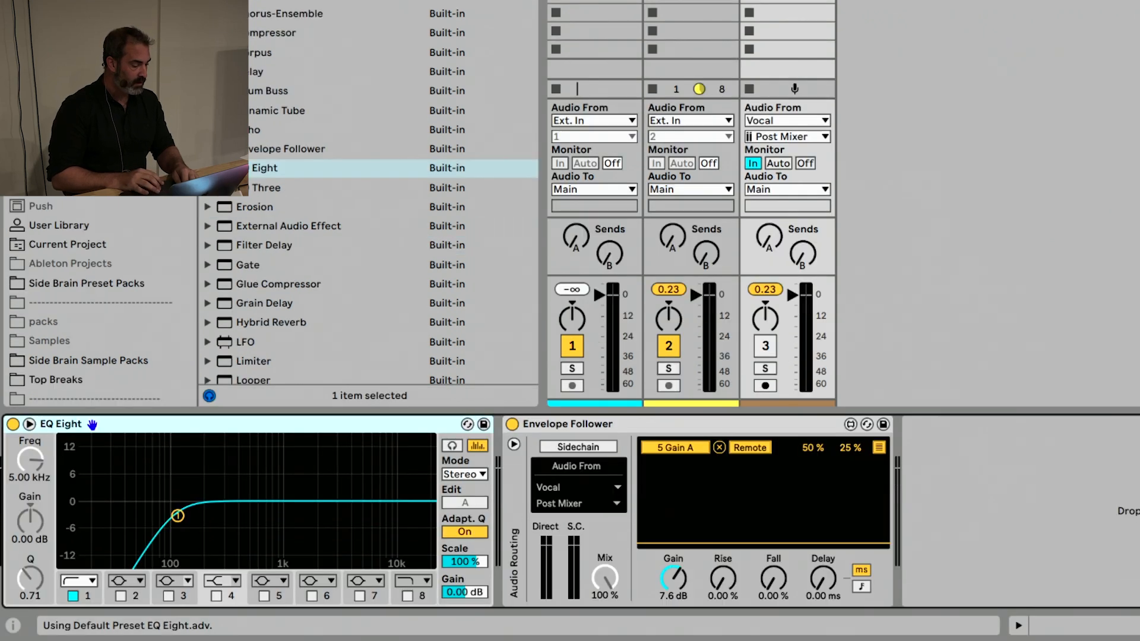
left_click_drag(177, 532, 274, 536)
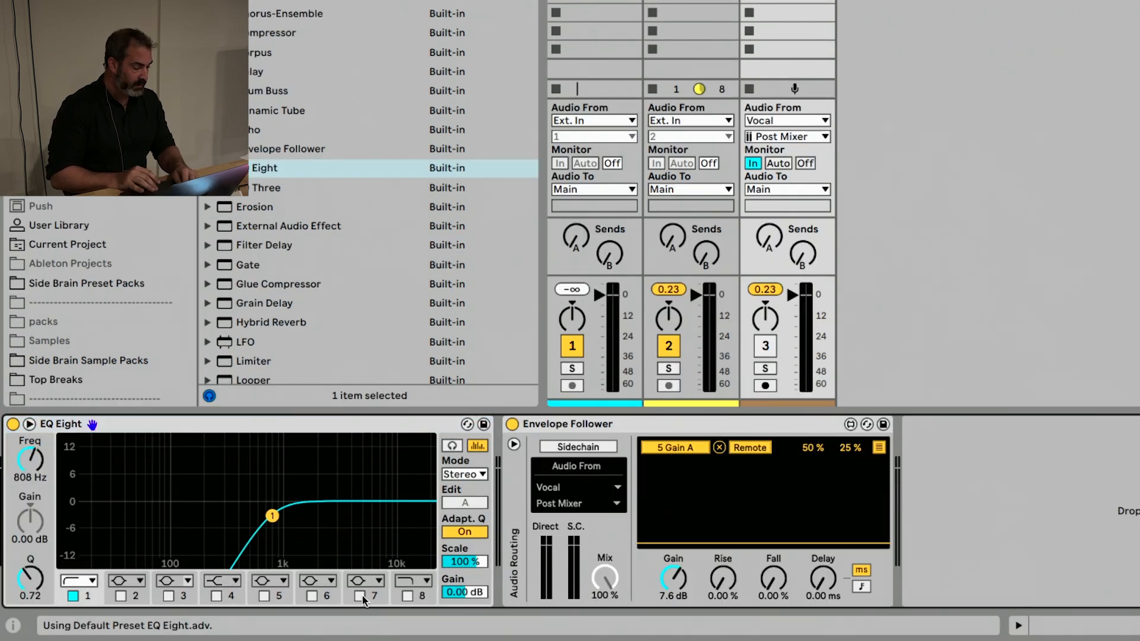
left_click(407, 596)
left_click_drag(425, 517, 293, 514)
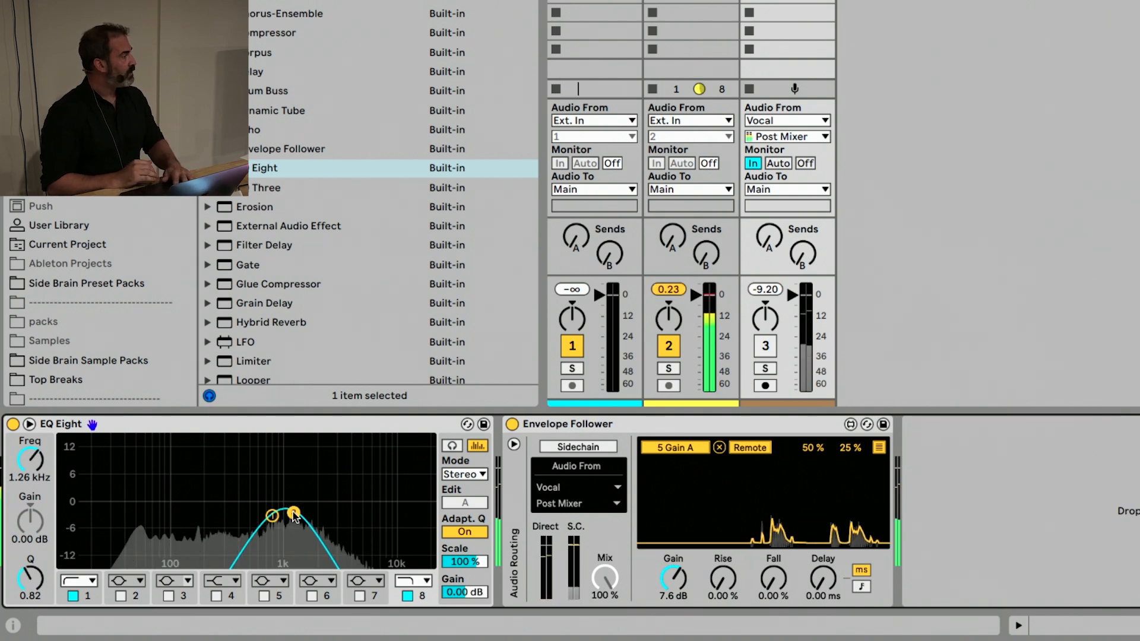
left_click_drag(294, 514, 271, 516)
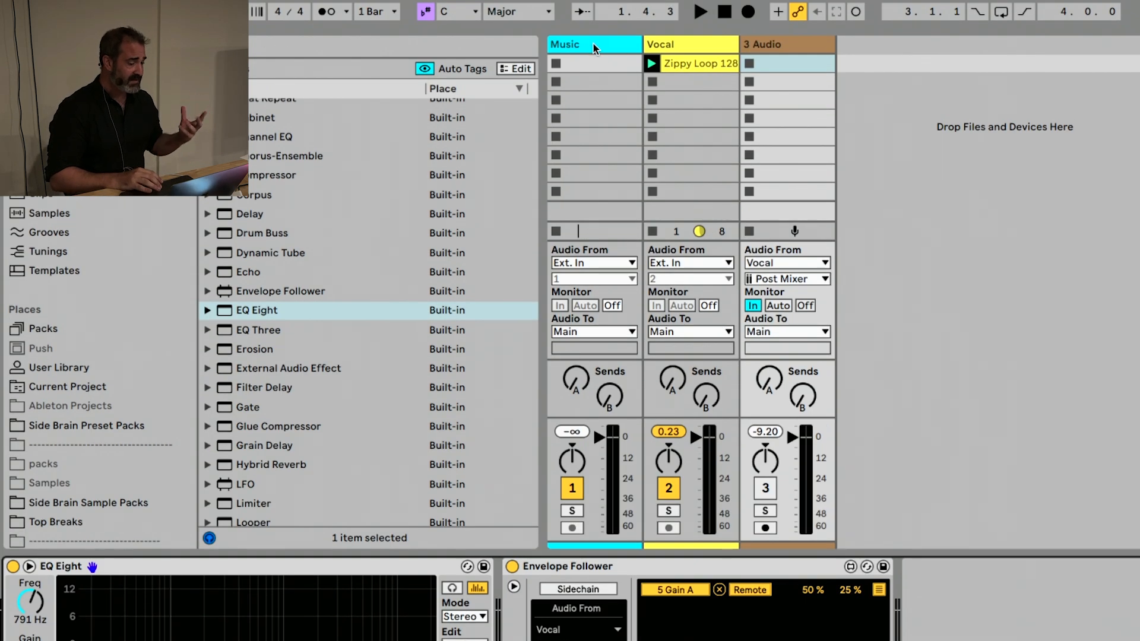
Select the Music track, then switch to Finder and examine the Production Workflow w/ Side Brain folder on the Desktop
left_click(592, 45)
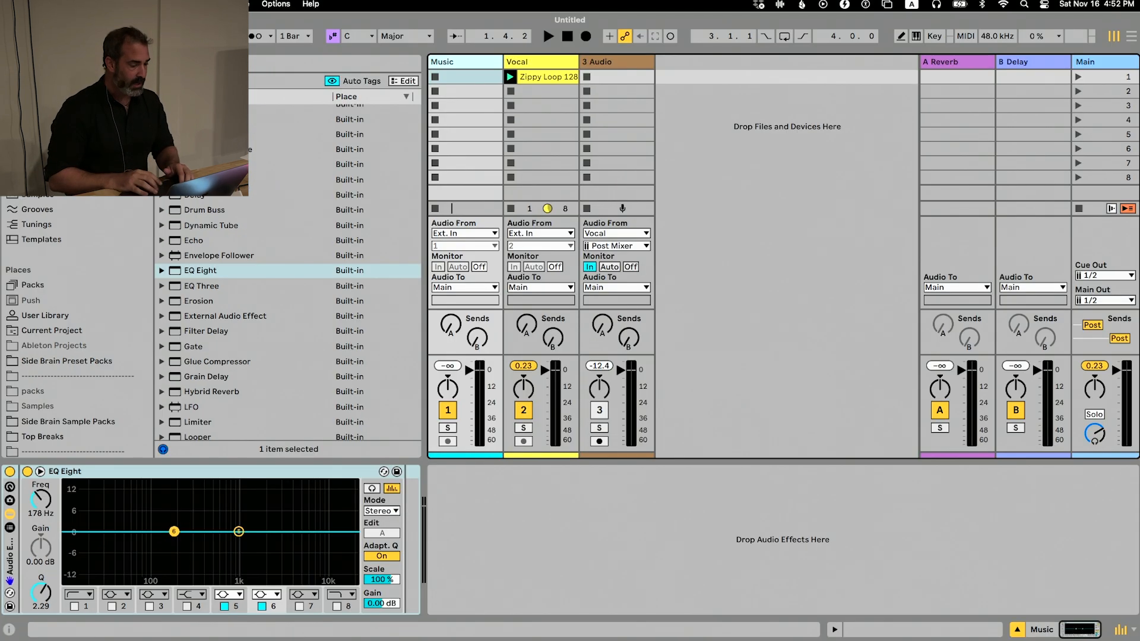
scroll(101, 315, "up", 5)
key("super+Tab")
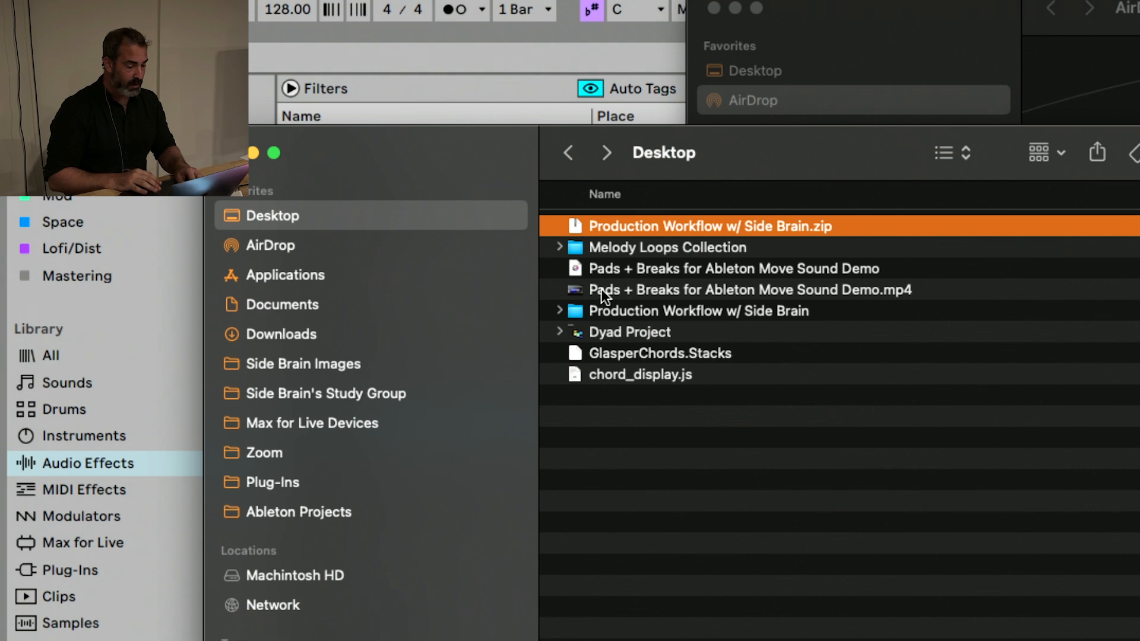
double_click(616, 306)
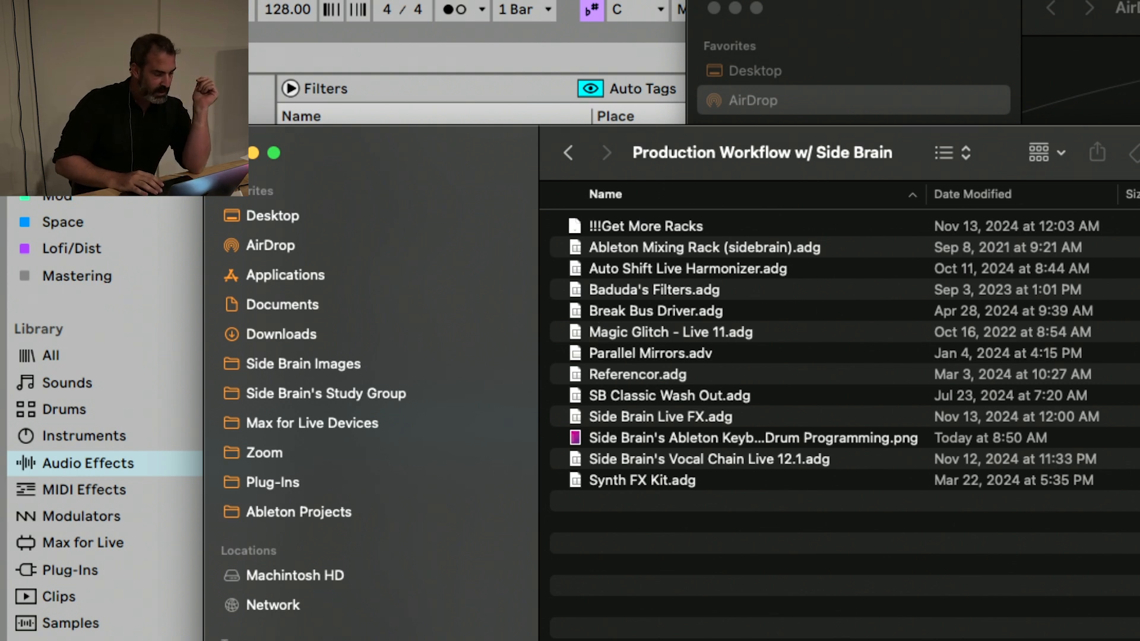
Switch back to Ableton Live and add a Compressor after the EQ Eight rack on the Music track
left_click(77, 142)
left_click(77, 142)
left_click(349, 141)
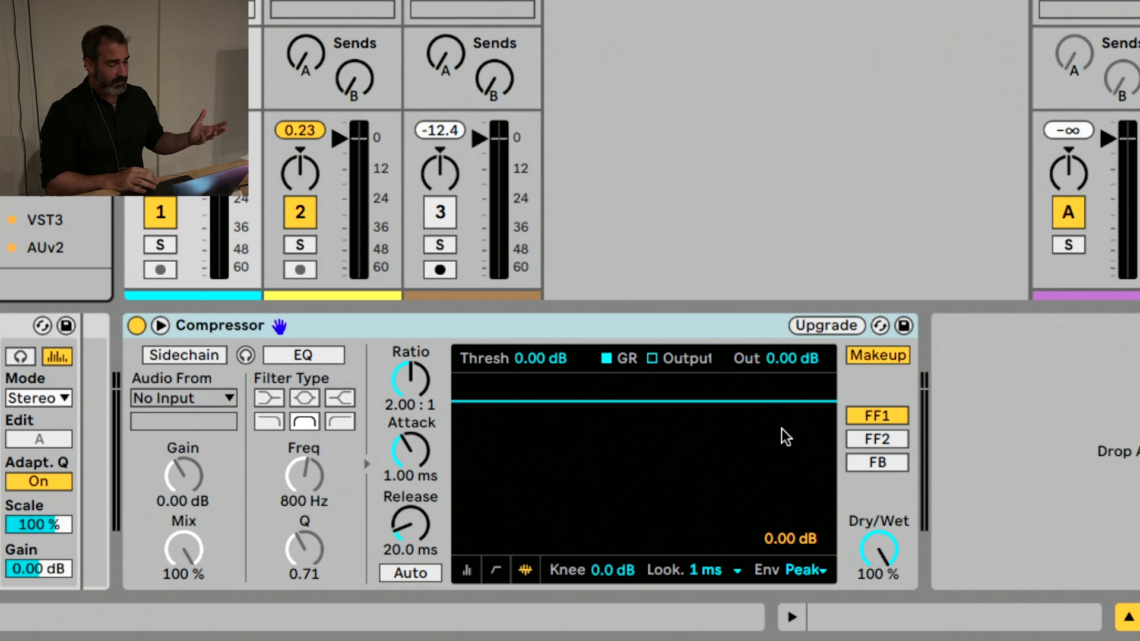
left_click(747, 326)
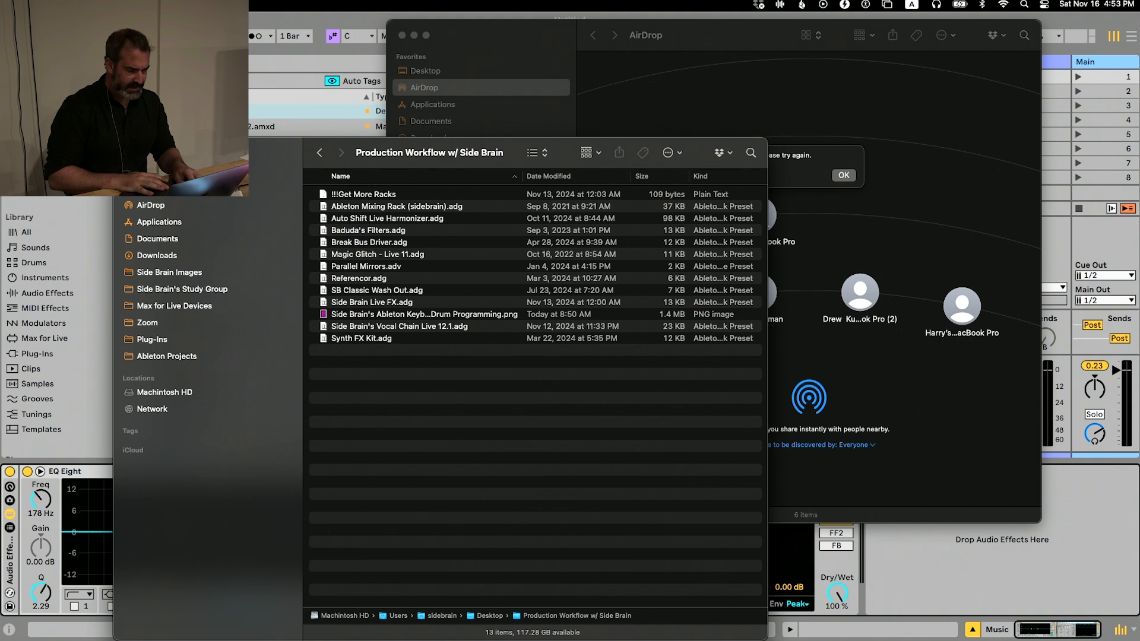
Dismiss the AirDrop alert and switch back to Ableton Live
left_click(834, 179)
left_click(834, 178)
left_click(310, 88)
Delete the Music and Vocal tracks and reactivate the remaining audio track
left_click(475, 67)
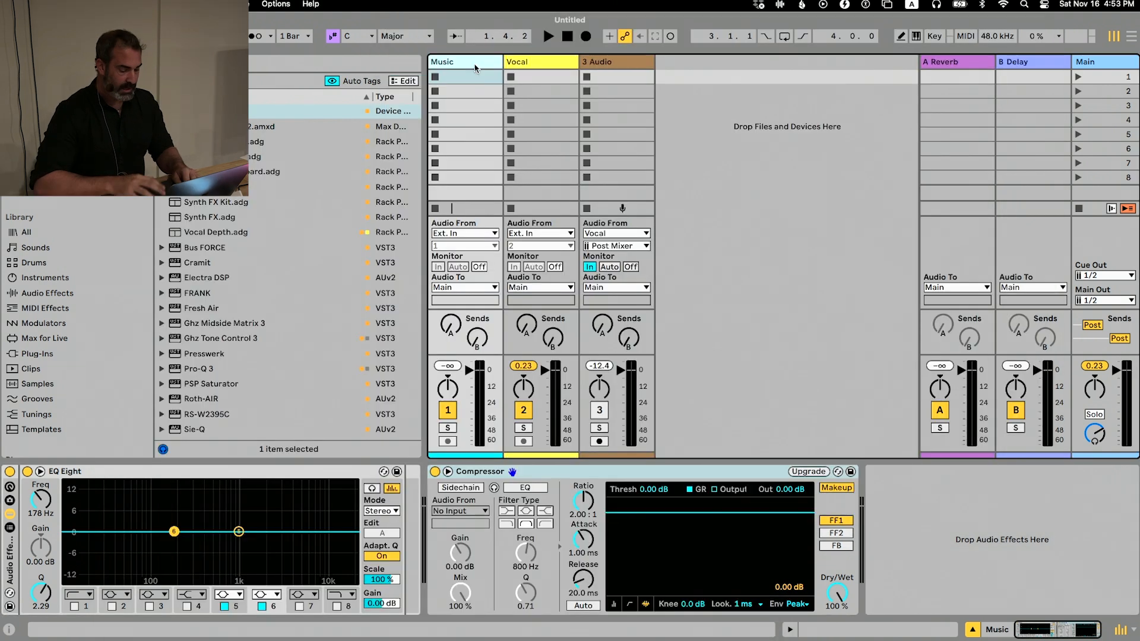
key("Delete")
key("Delete")
key("Right")
key("Right")
key("Right")
key("Left")
key("Left")
key("Left")
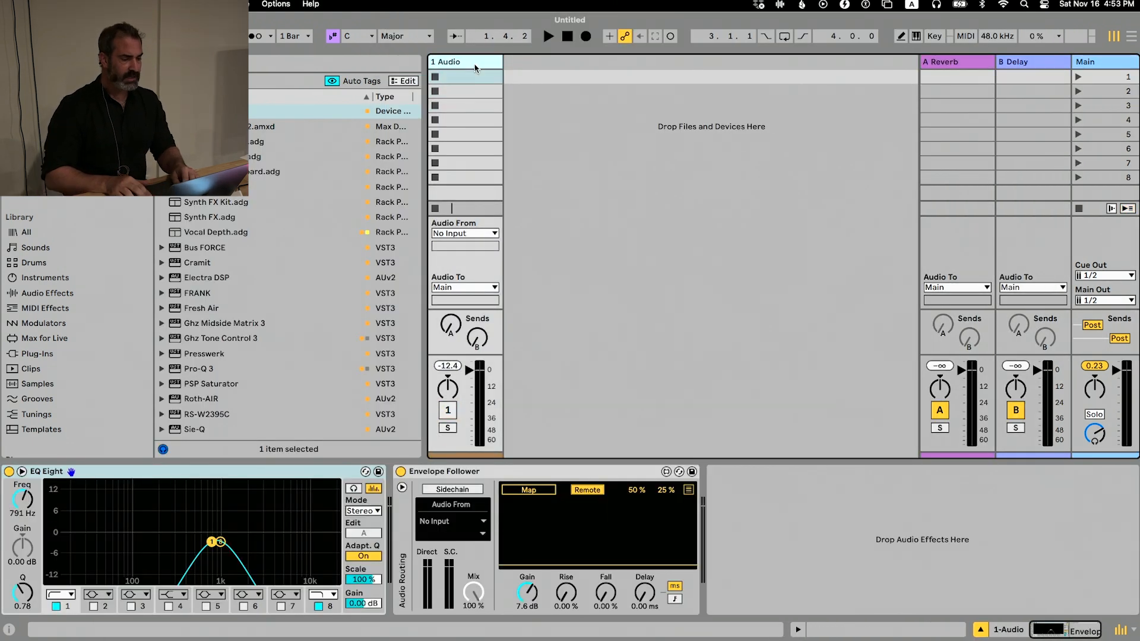
left_click(448, 409)
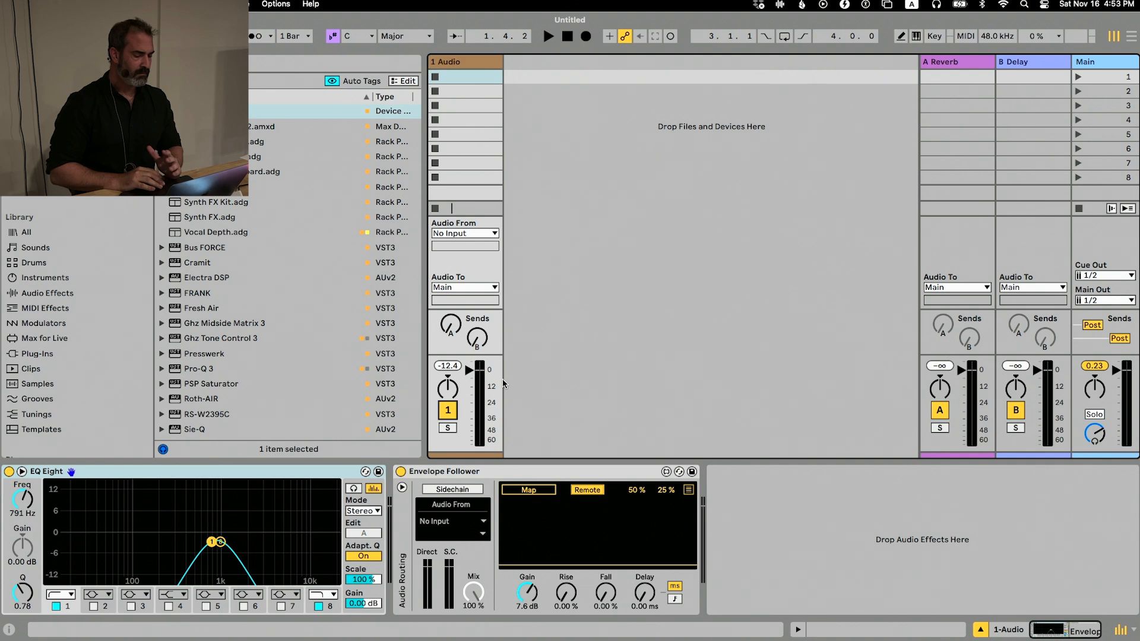
Delete EQ Eight and the Envelope Follower from the remaining audio track
left_click(275, 470)
key("Delete")
key("Delete")
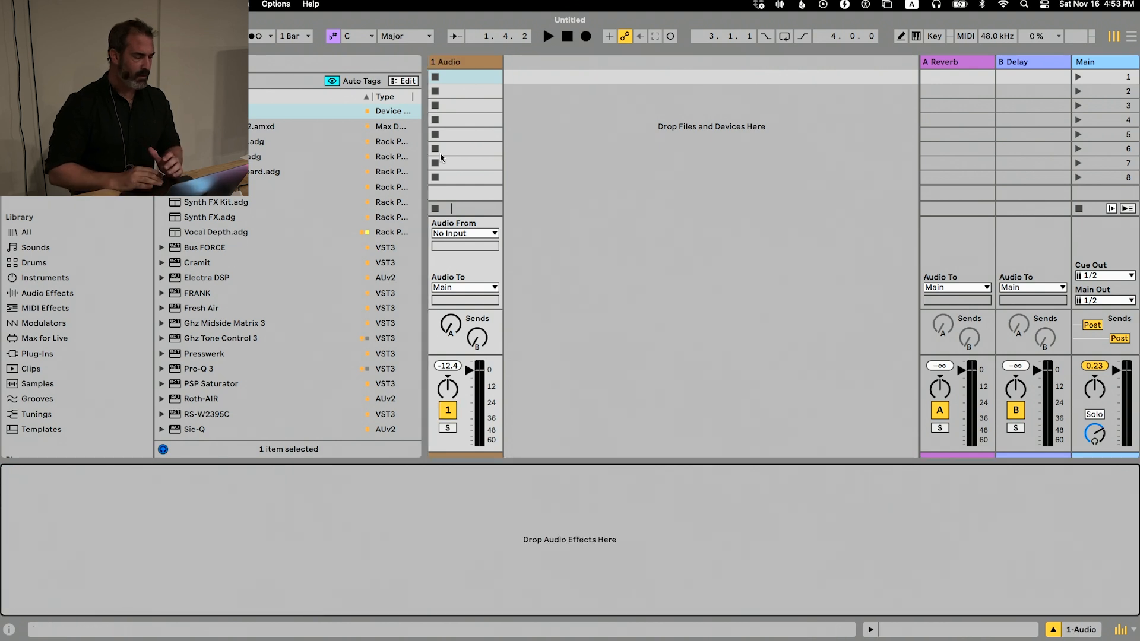
Insert a new MIDI track and delete the old audio track
left_click(470, 59)
key("super+shift+t")
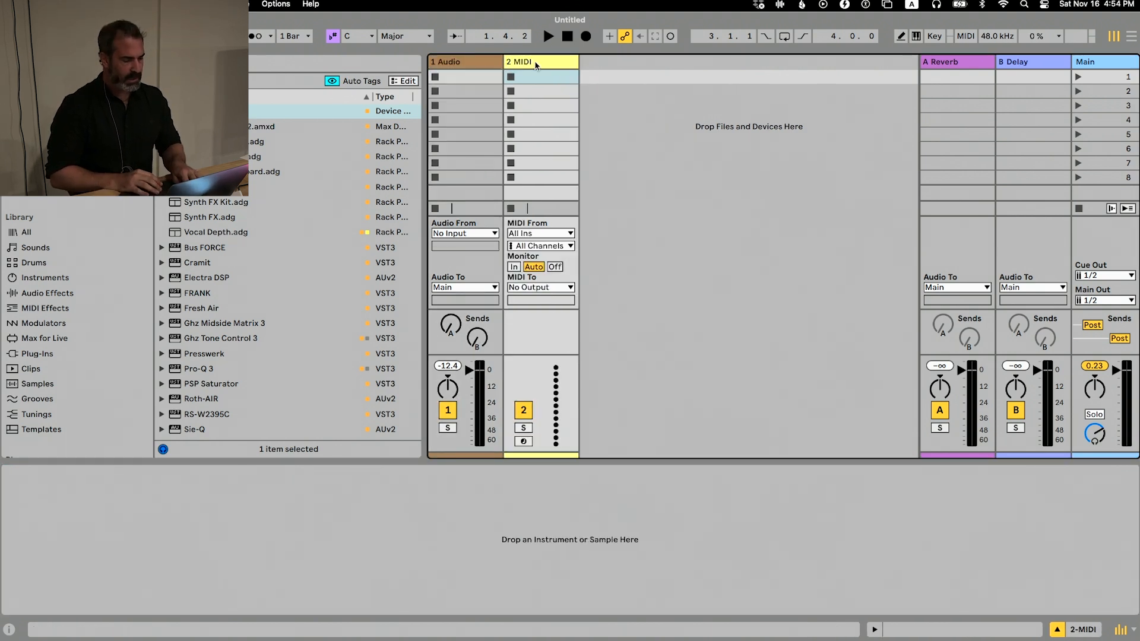
left_click(442, 63)
key("Delete")
Search the Packs for the DECAP kits and expand Core Library > Racks > Drum Racks > Sampled
scroll(36, 256, "down", 5)
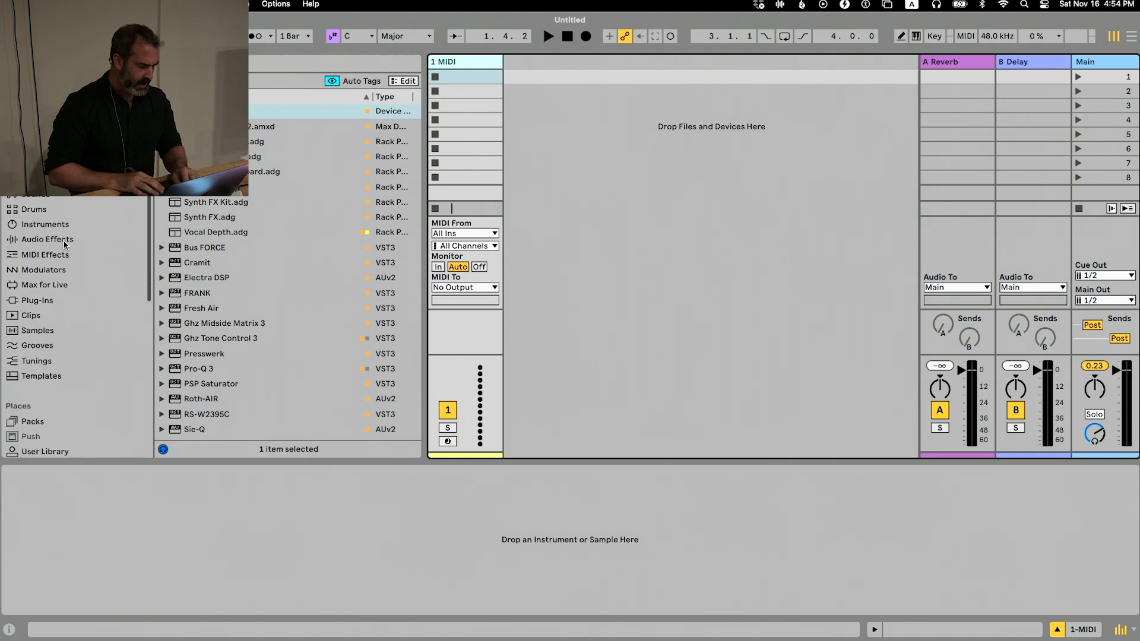
left_click(33, 263)
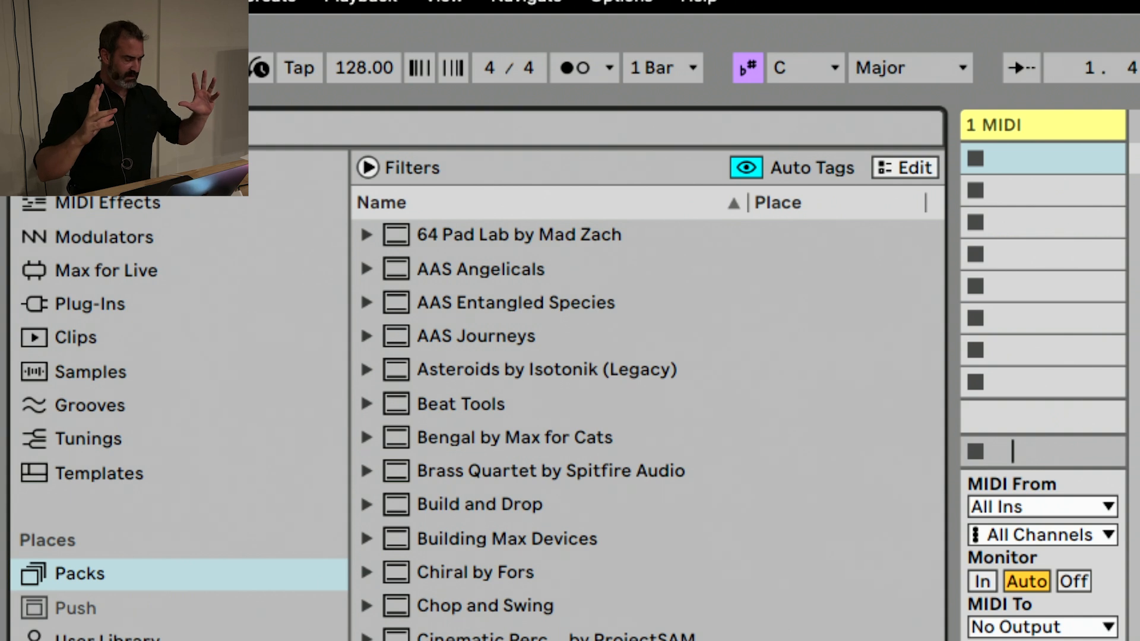
key("super+f")
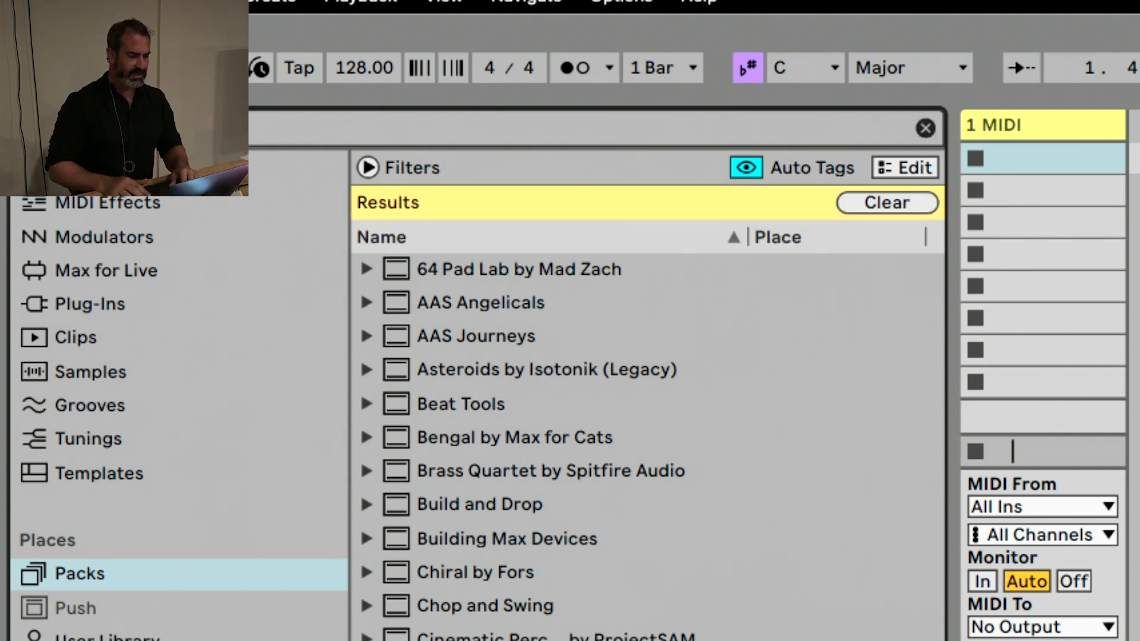
key("Down")
key("Right")
key("Down")
key("Down")
key("Up")
key("Right")
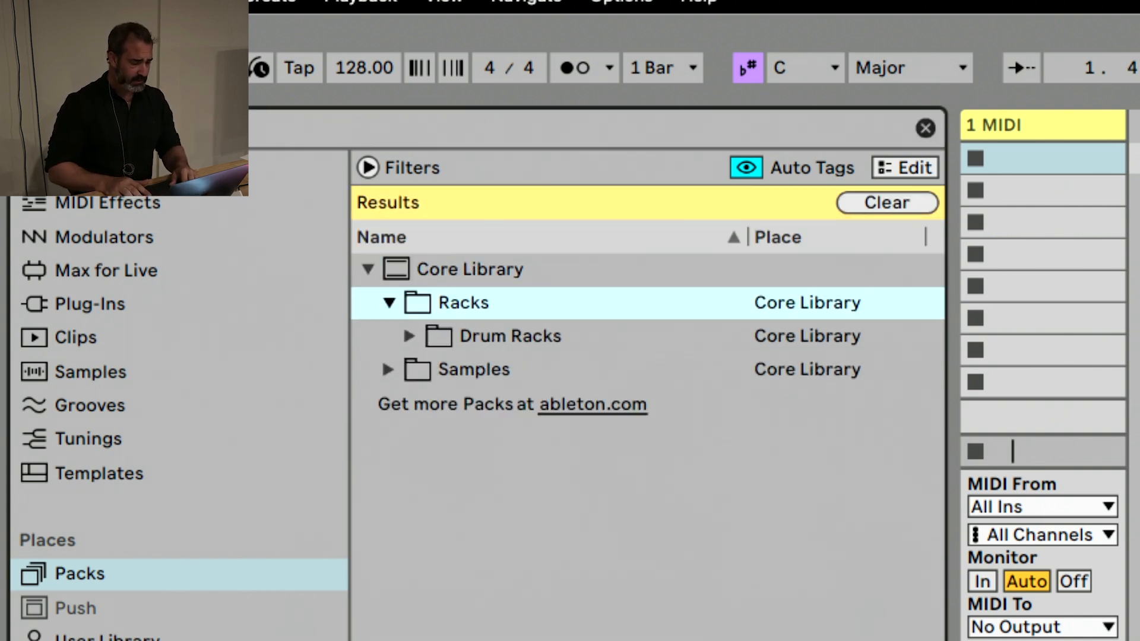
key("Down")
key("Right")
key("Down")
key("Right")
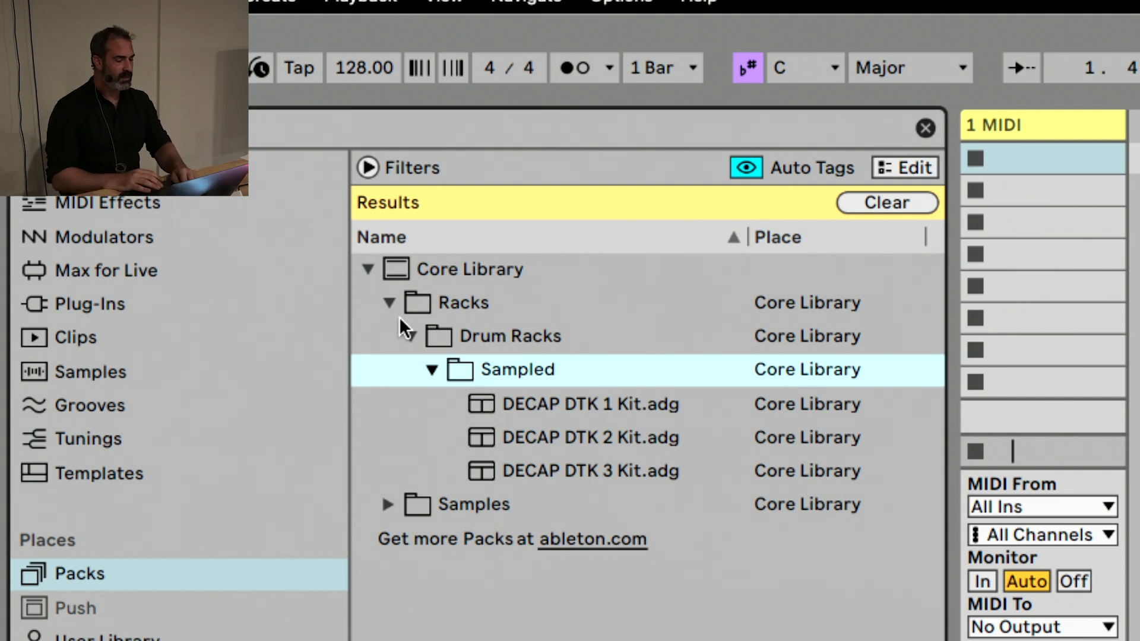
Load DECAP DTK 1 Kit onto the MIDI track and clear the browser search
left_click(543, 396)
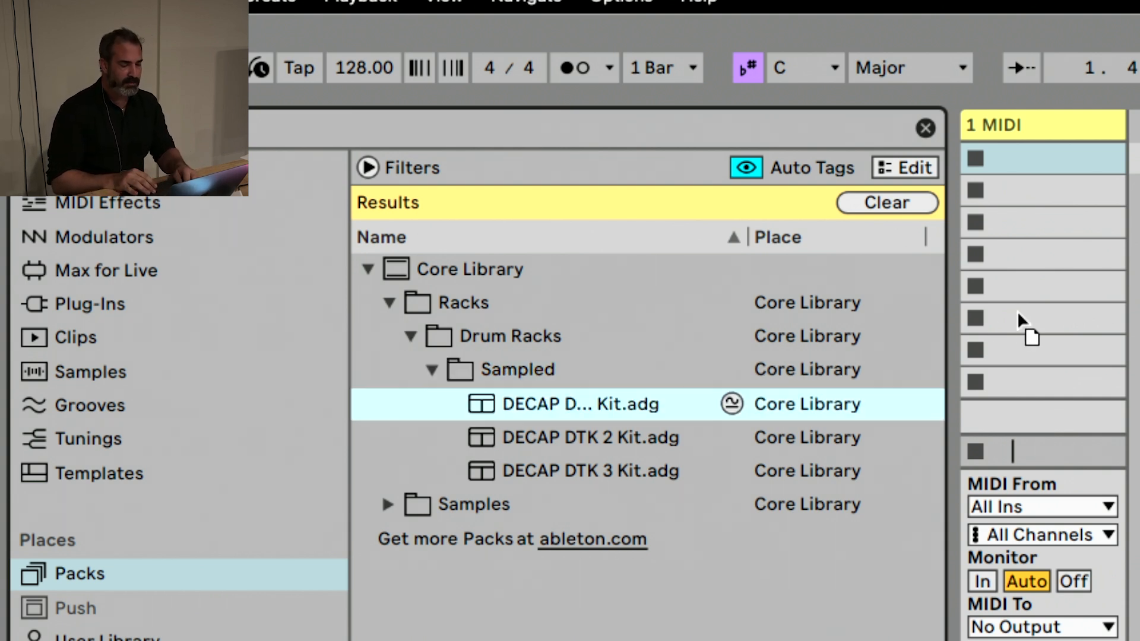
left_click_drag(1017, 313, 981, 262)
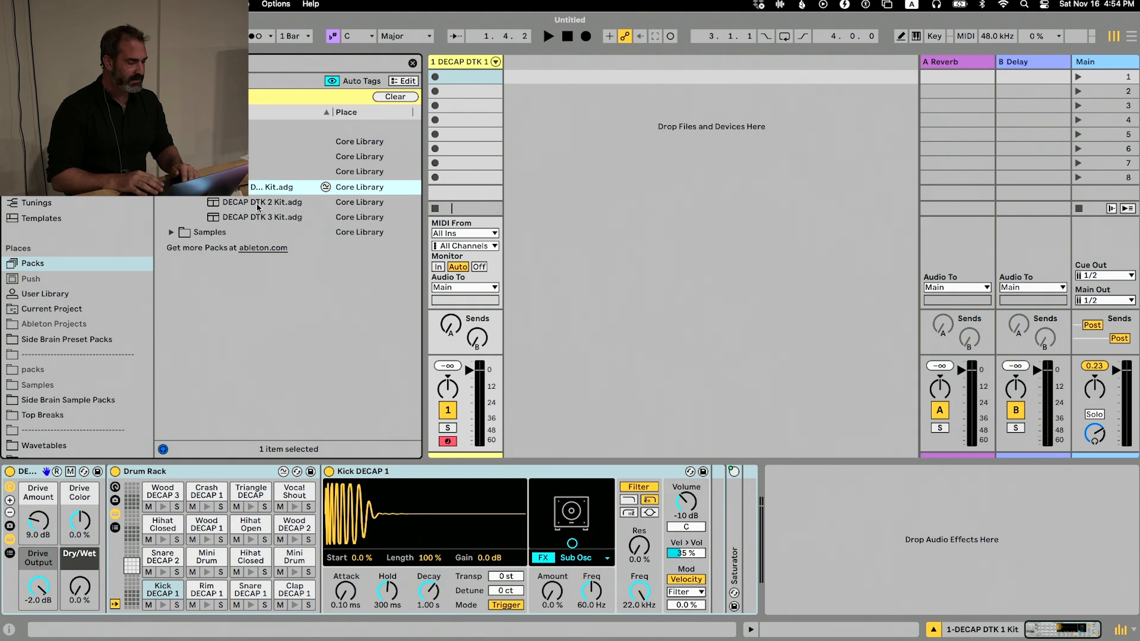
left_click(387, 96)
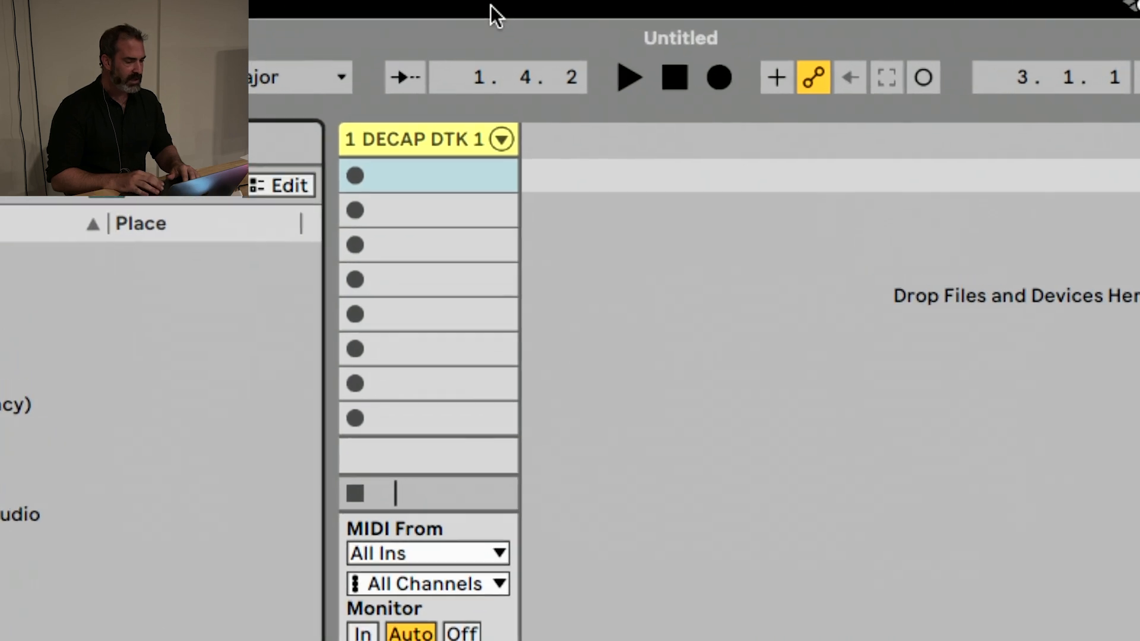
Unfold the DECAP DTK 1 kit's chains in the mixer and extract the Hihat Closed chain on G#1 to its own track
left_click(499, 140)
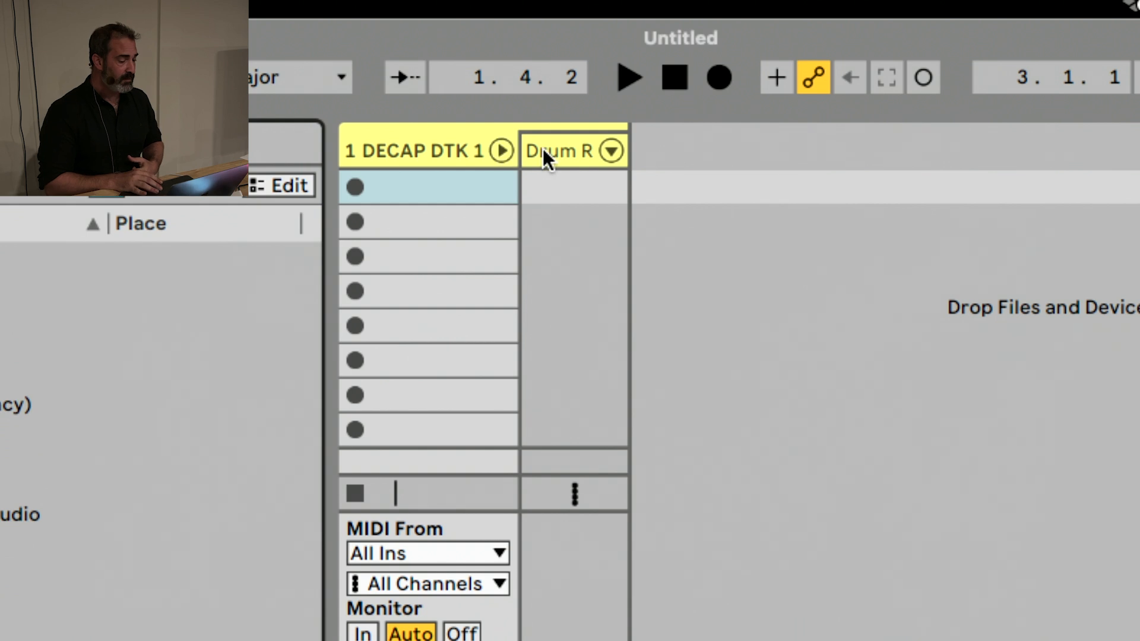
left_click(611, 150)
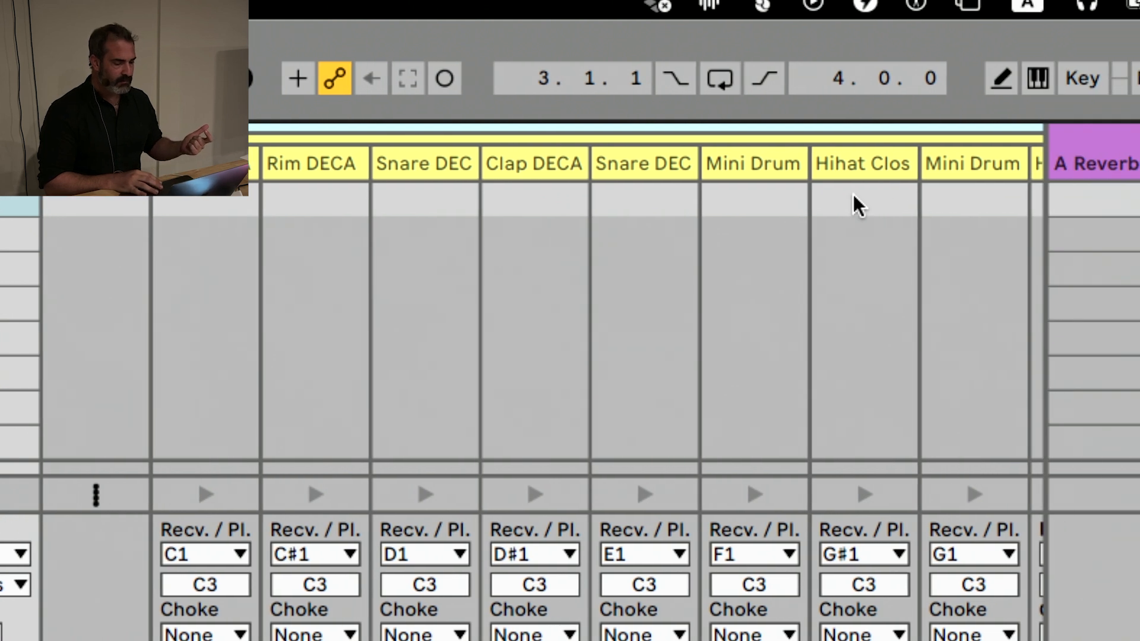
left_click(885, 158)
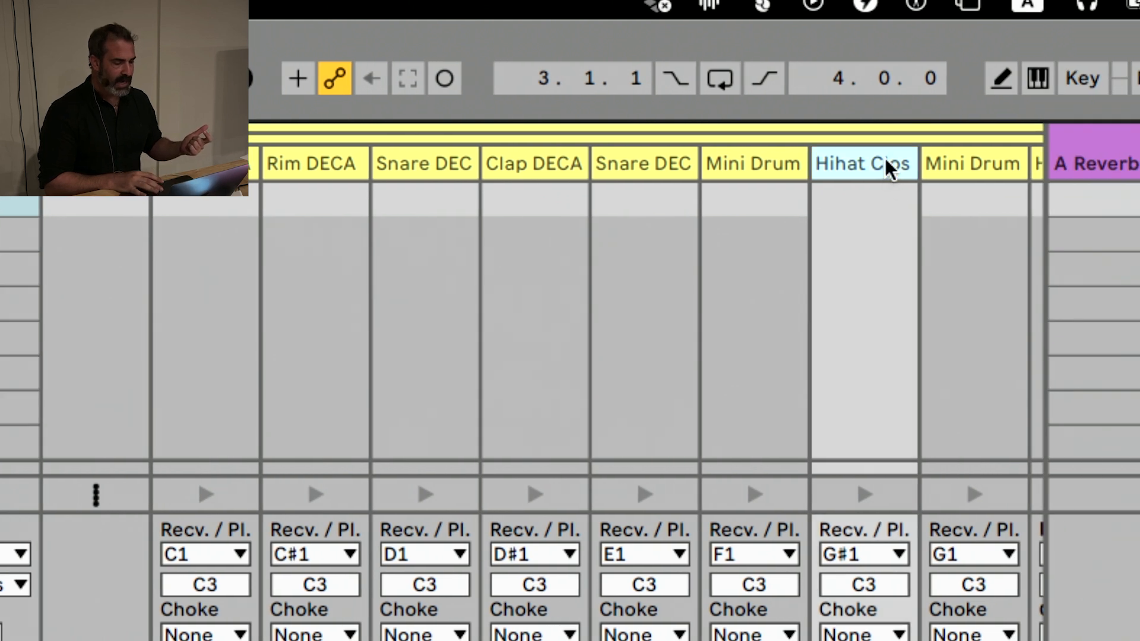
right_click(846, 162)
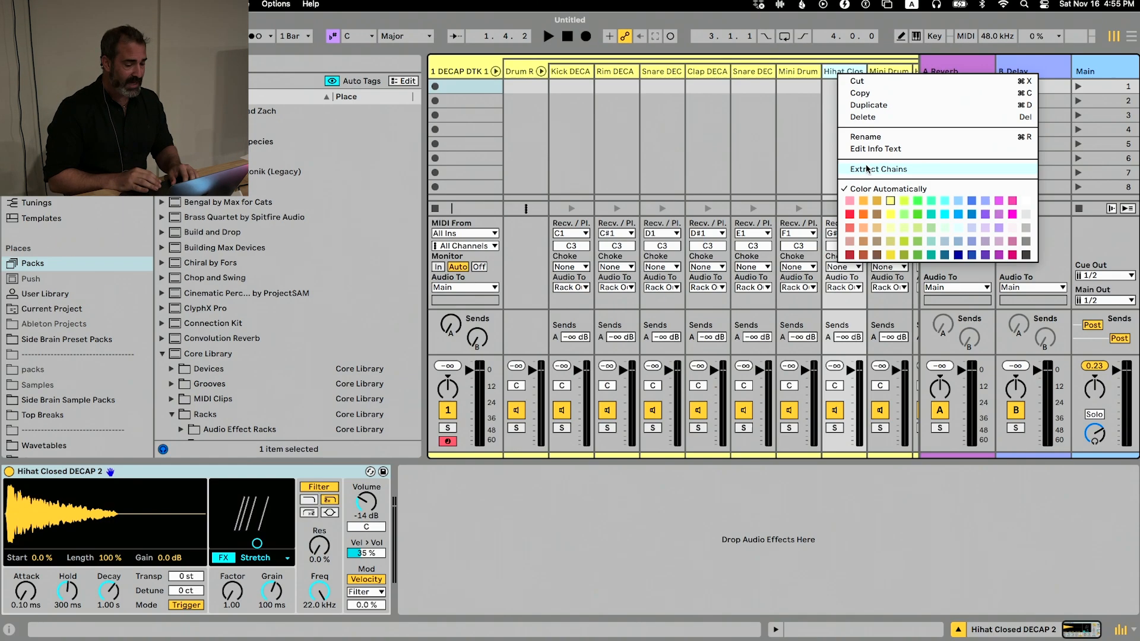
left_click(866, 169)
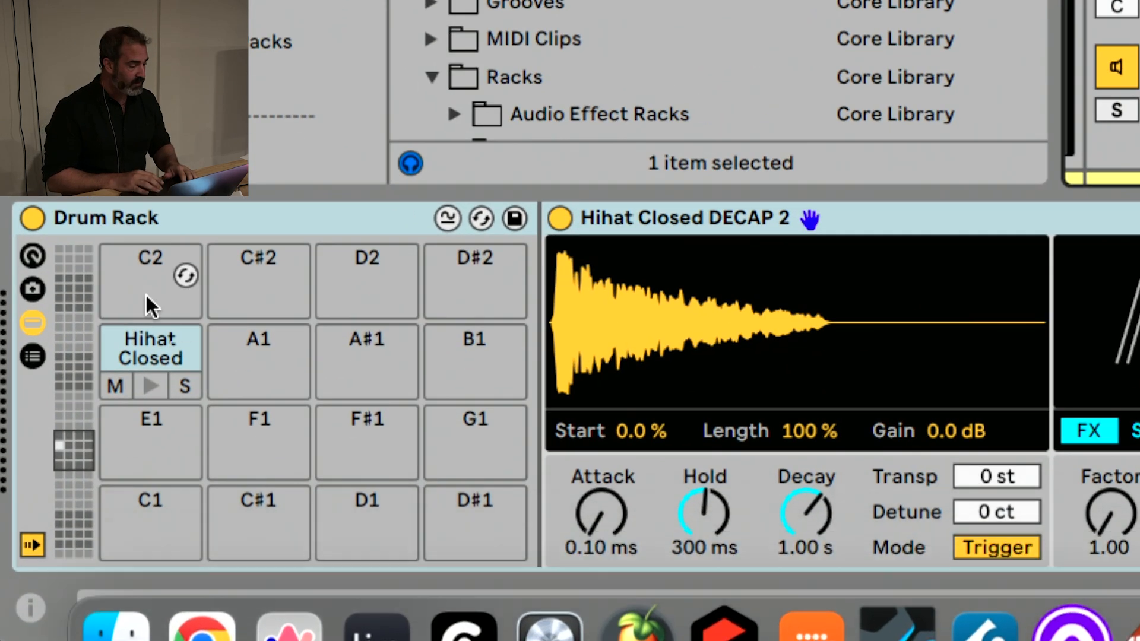
Ungroup the Drum Rack on the extracted hi-hat track so only the Hihat Closed DECAP 2 sampler remains
right_click(141, 224)
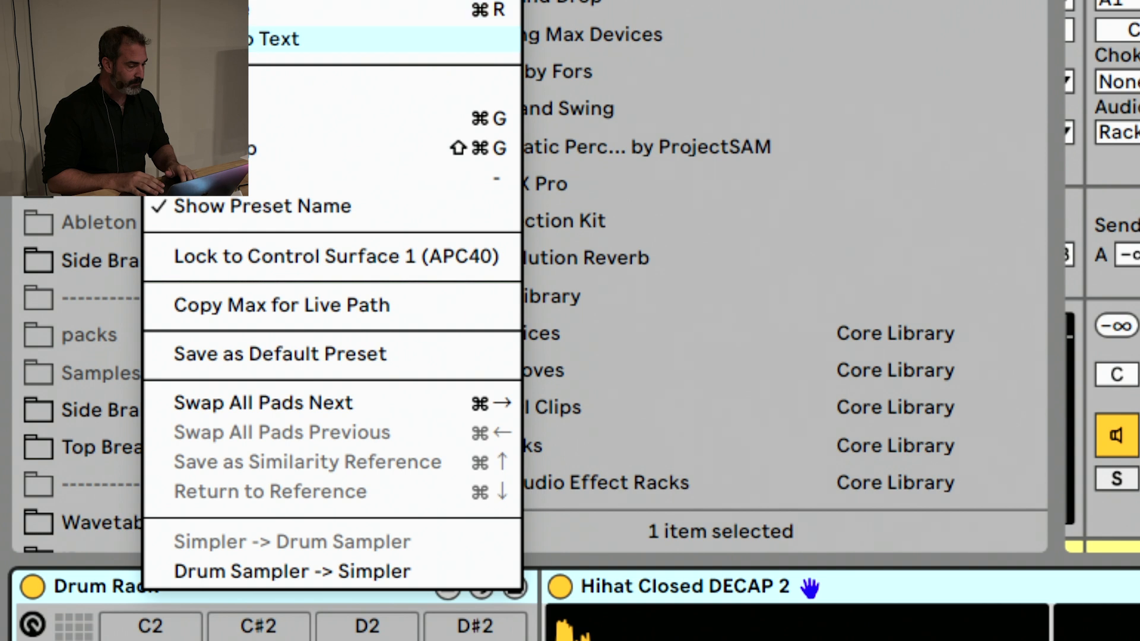
left_click(117, 585)
right_click(137, 585)
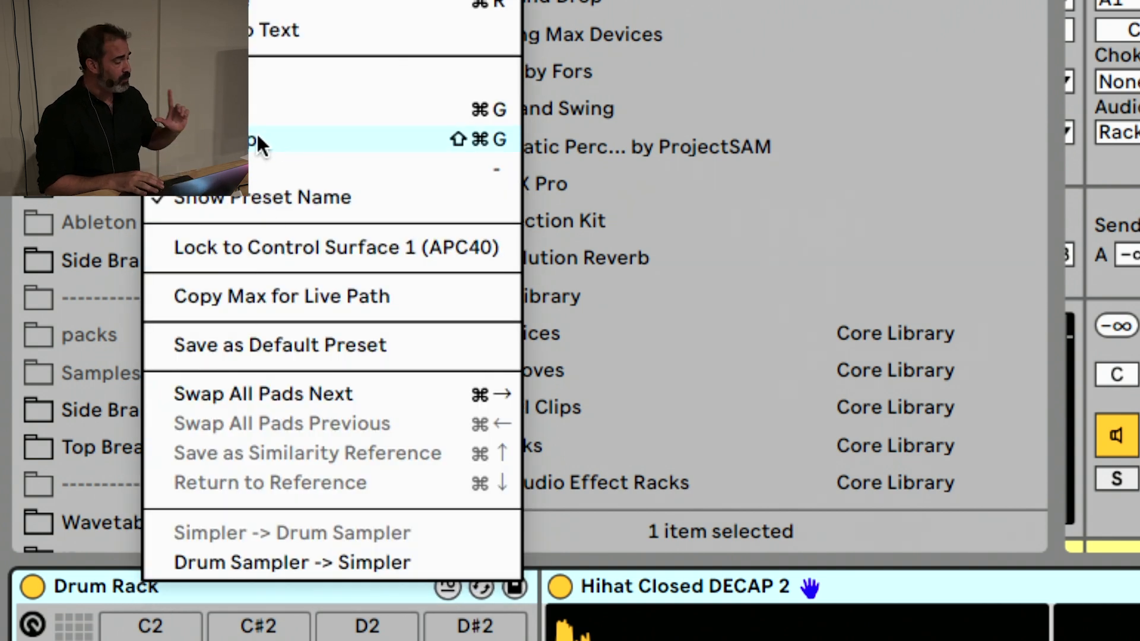
left_click(258, 139)
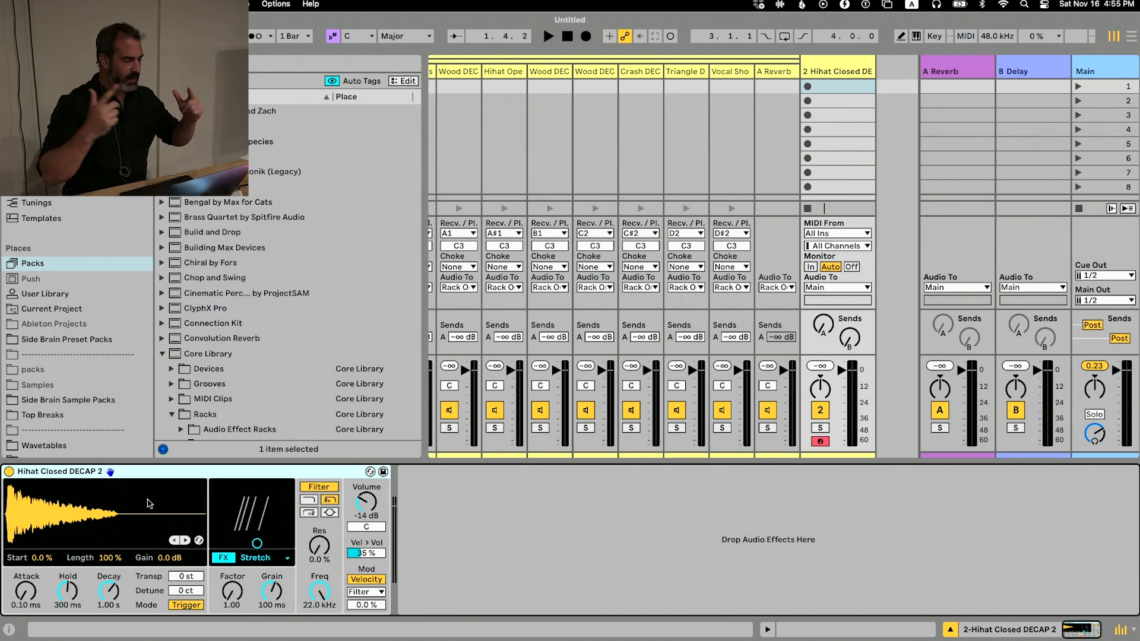
Fold the kit's chains, delete the extracted Hihat Closed track, and remove the DECAP kit from the remaining MIDI track
scroll(674, 128, "left", 10)
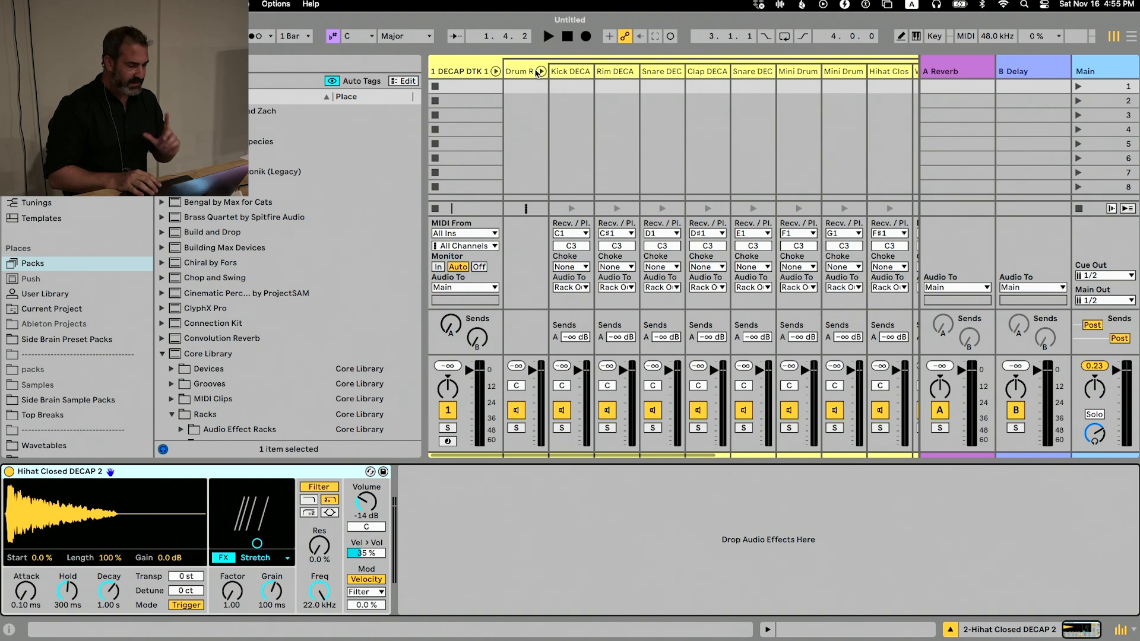
left_click(495, 71)
left_click(519, 66)
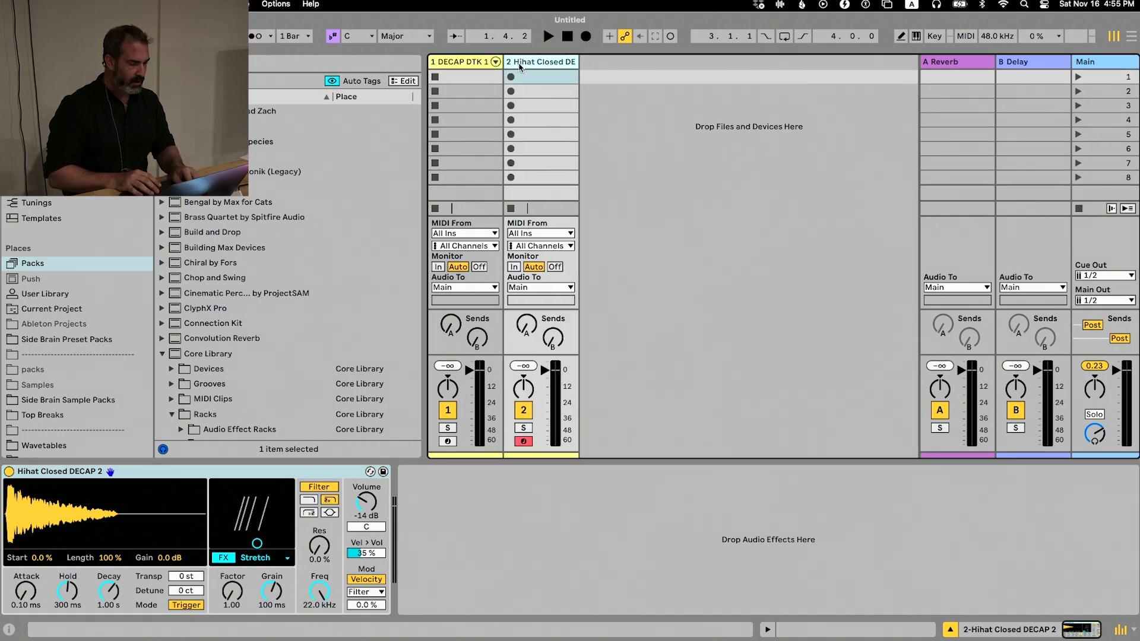
key("Delete")
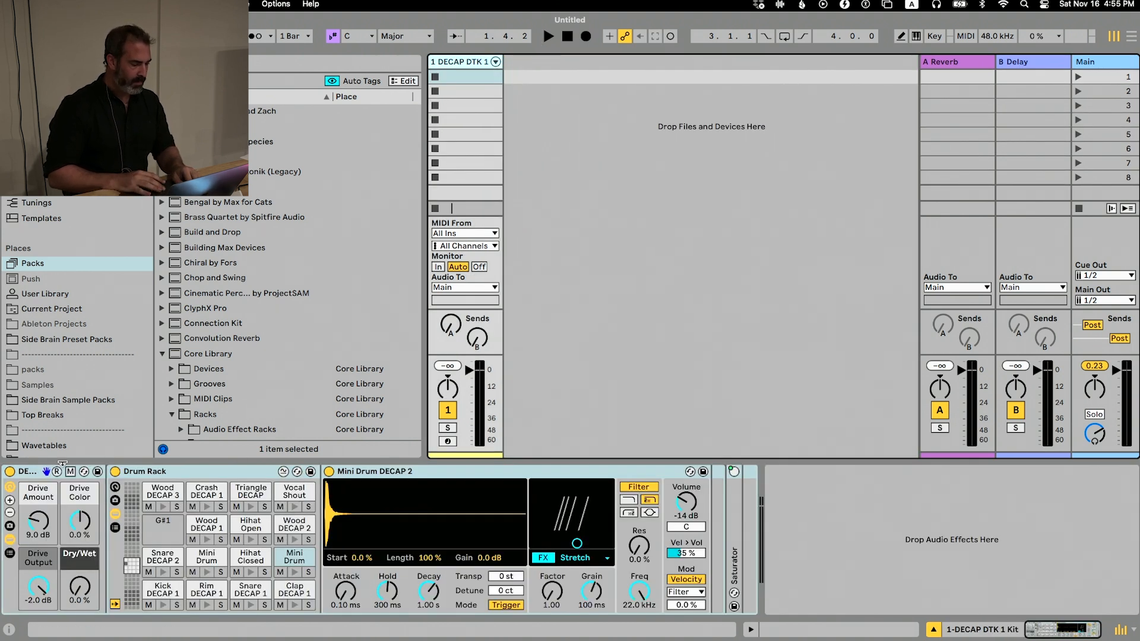
left_click(26, 471)
key("Delete")
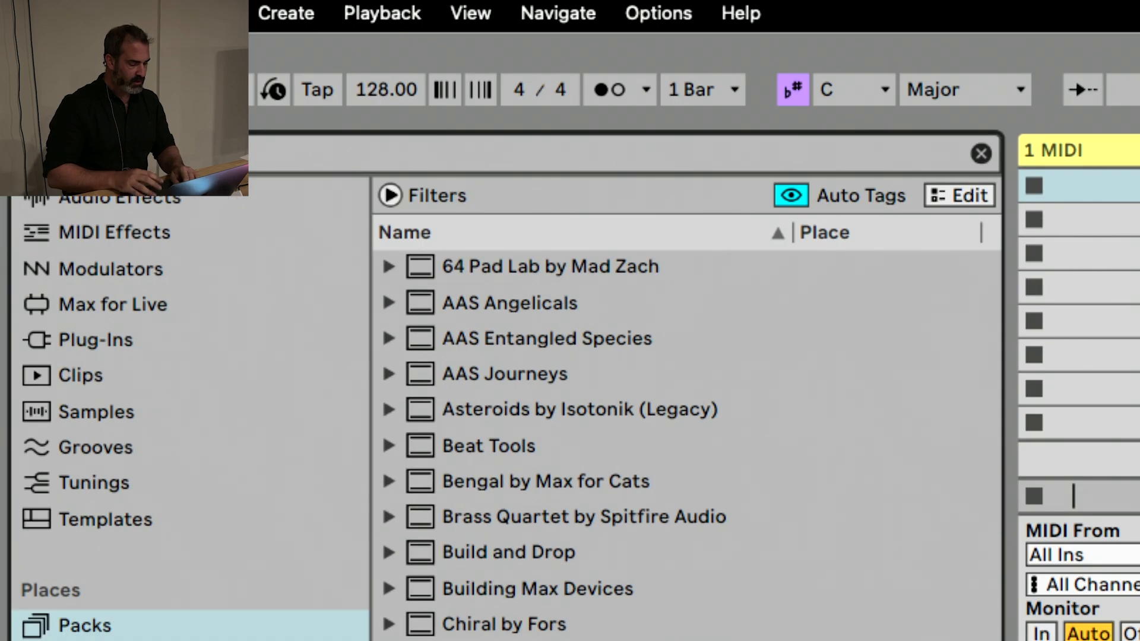
Search the Packs for "decap", load DECAP DTK 1 Kit onto the empty MIDI track, and clear the search
type("decap")
key("Down")
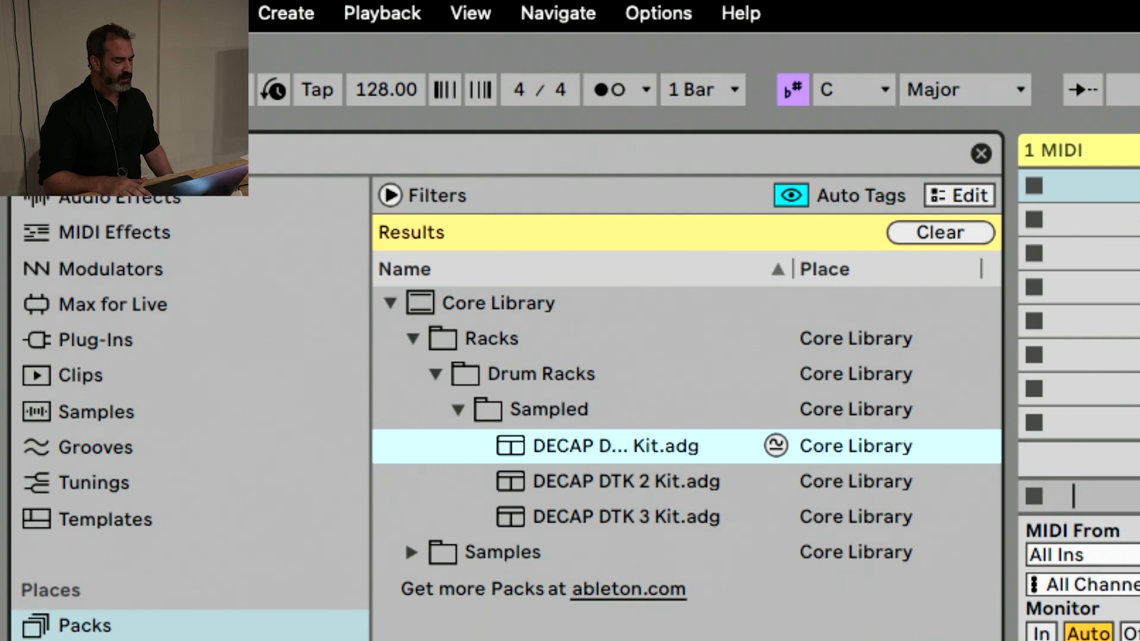
key("Up")
key("Down")
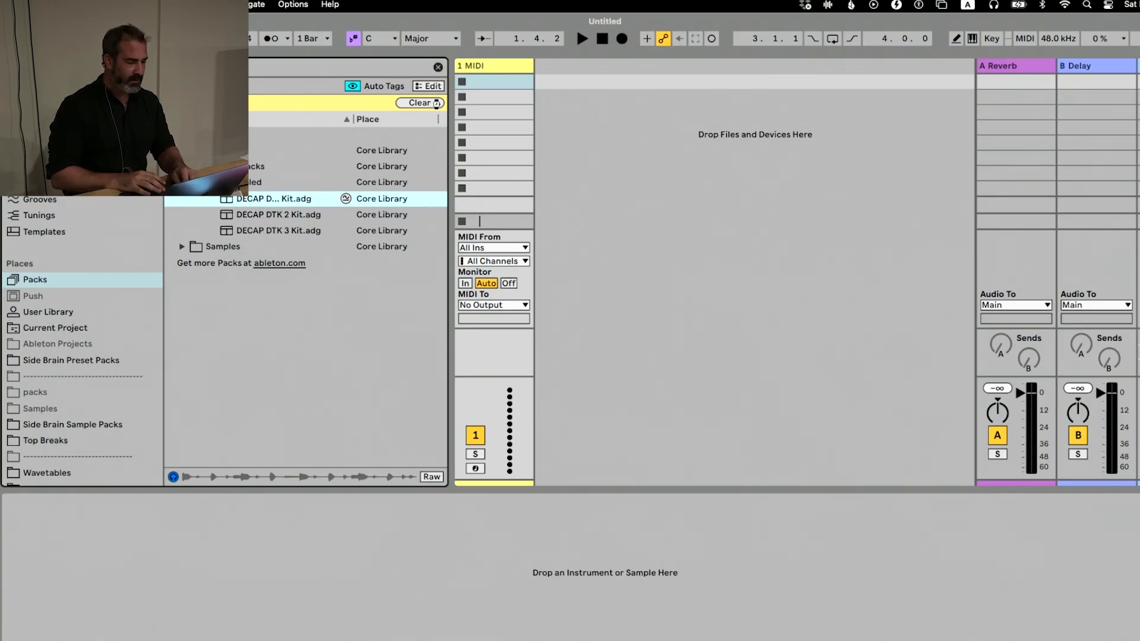
left_click(431, 102)
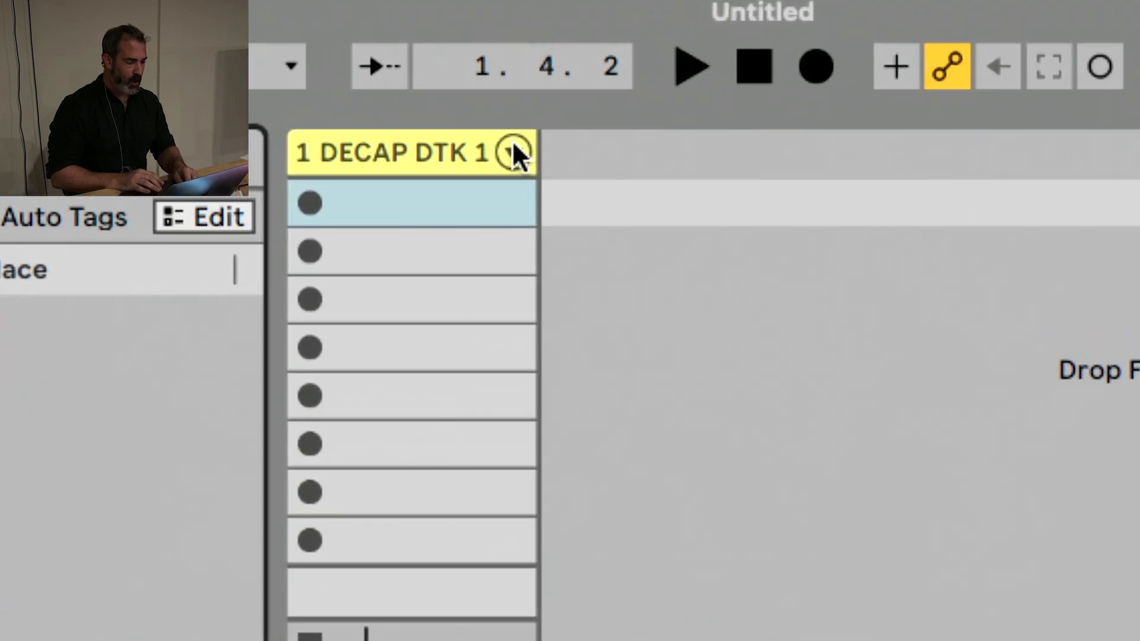
Unfold the reloaded kit down to its drum chains and extract the Hihat Closed chain on G#1 to a separate track
left_click(513, 152)
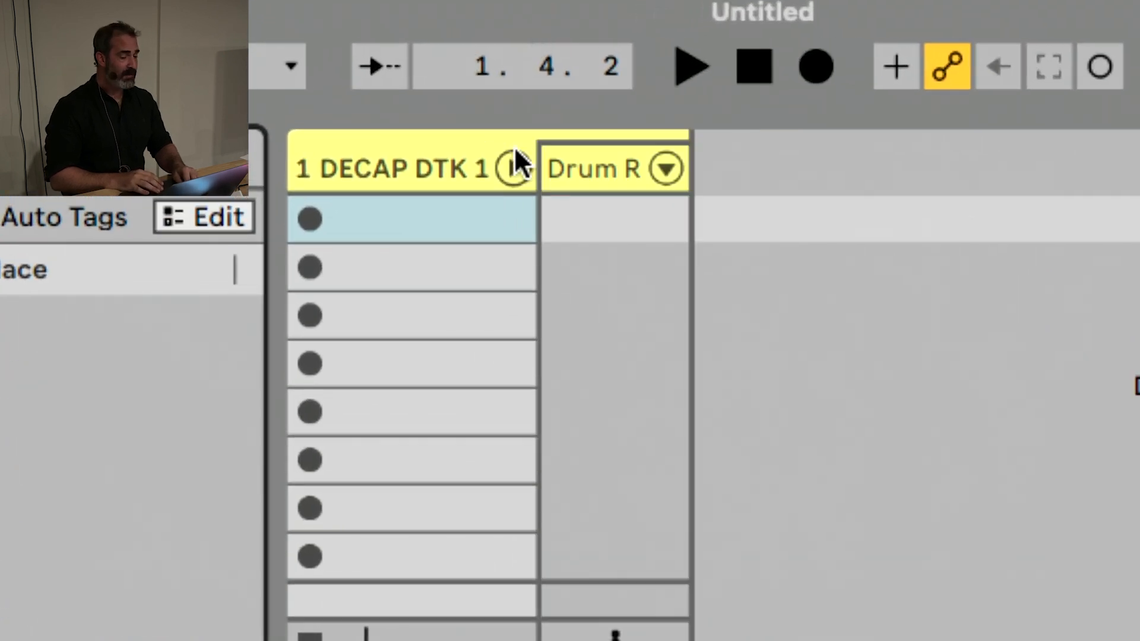
left_click(665, 168)
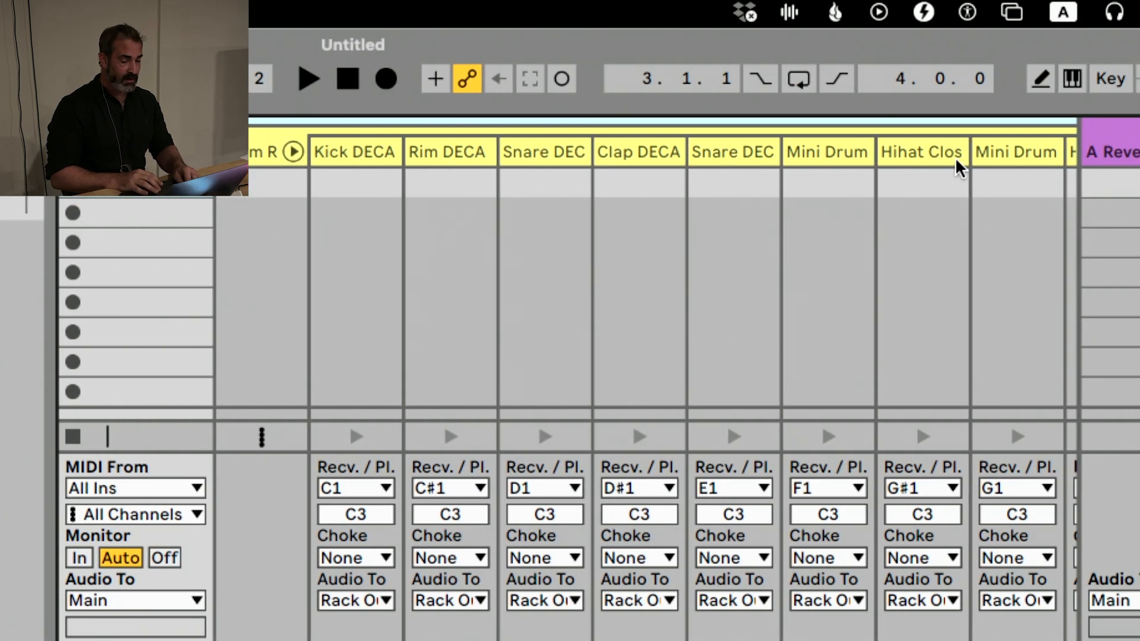
left_click(942, 162)
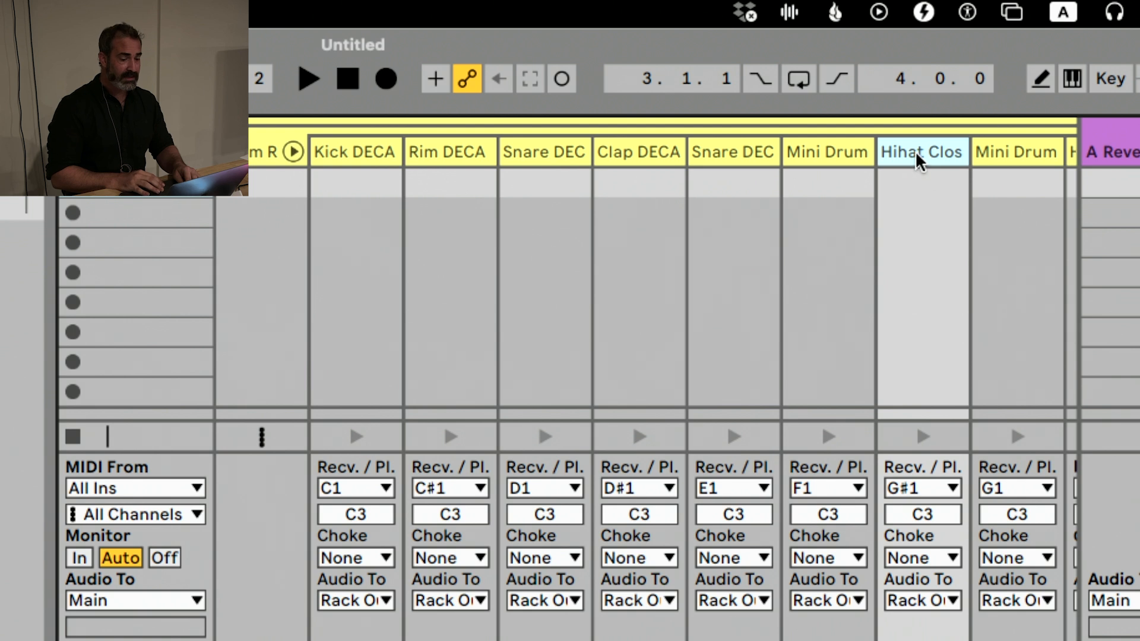
right_click(918, 162)
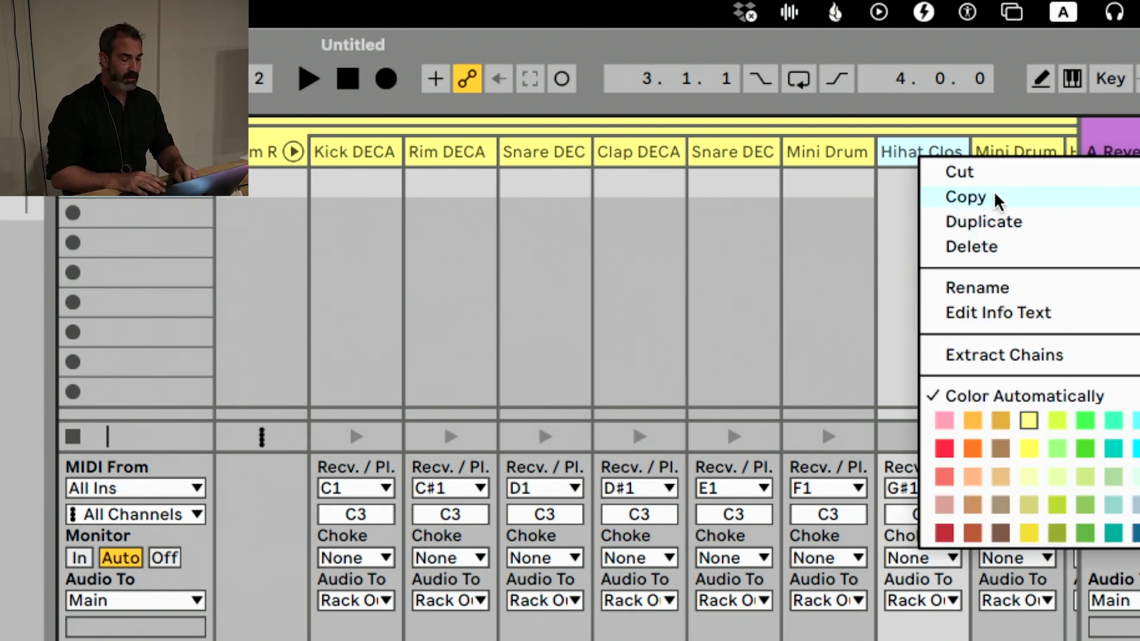
left_click(1025, 356)
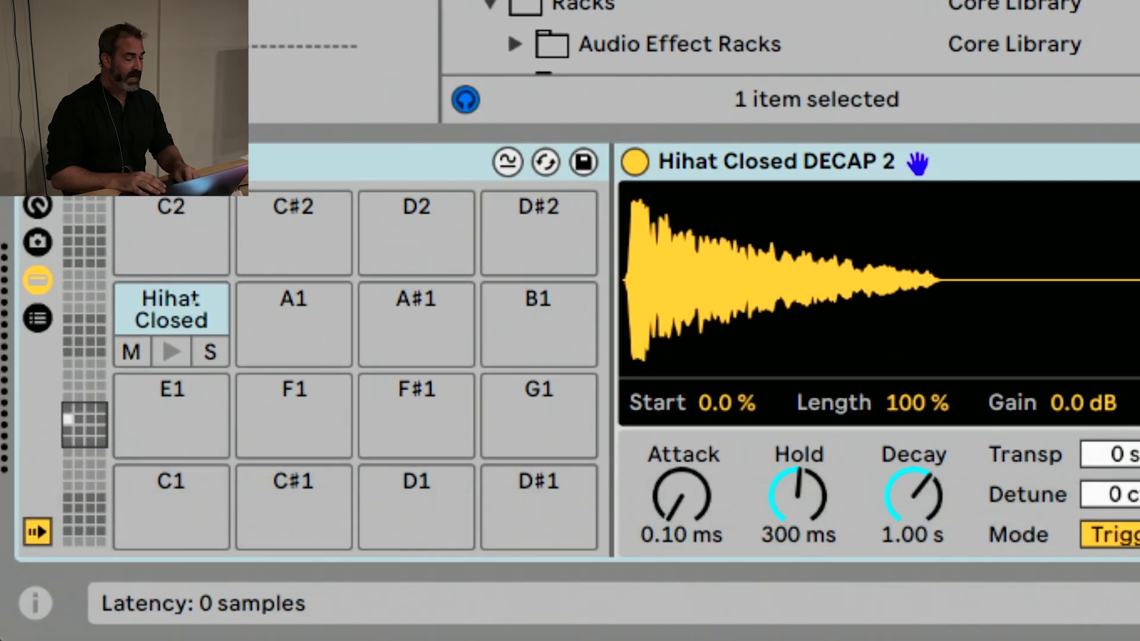
Ungroup the Drum Rack around the extracted Hihat Closed DECAP 2 and fold the kit's chains in the mixer
right_click(248, 159)
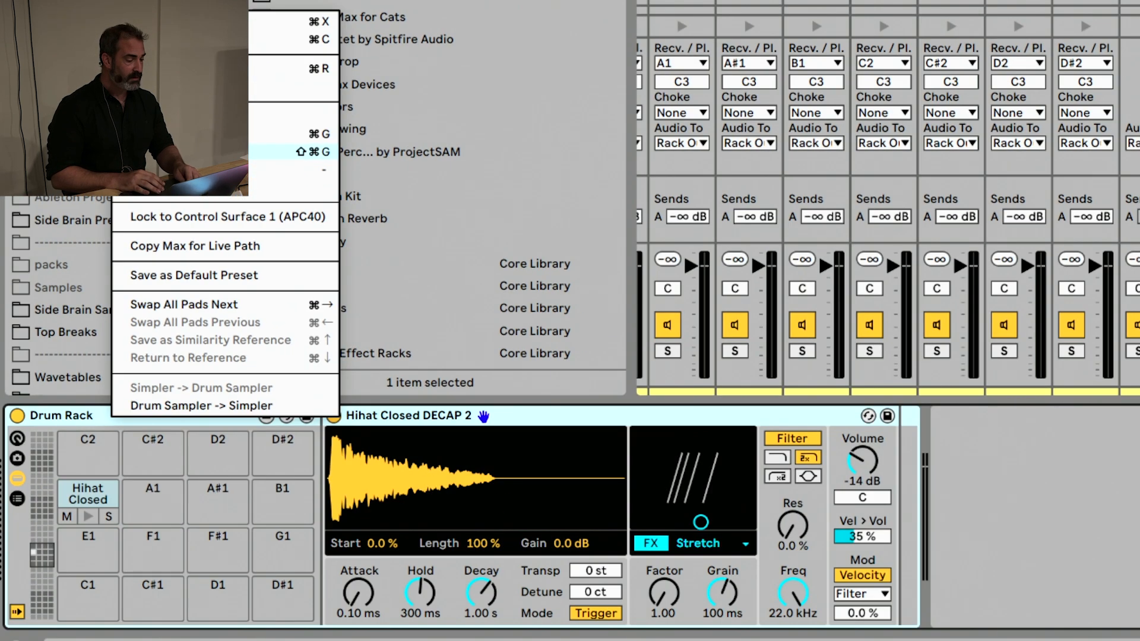
left_click(309, 151)
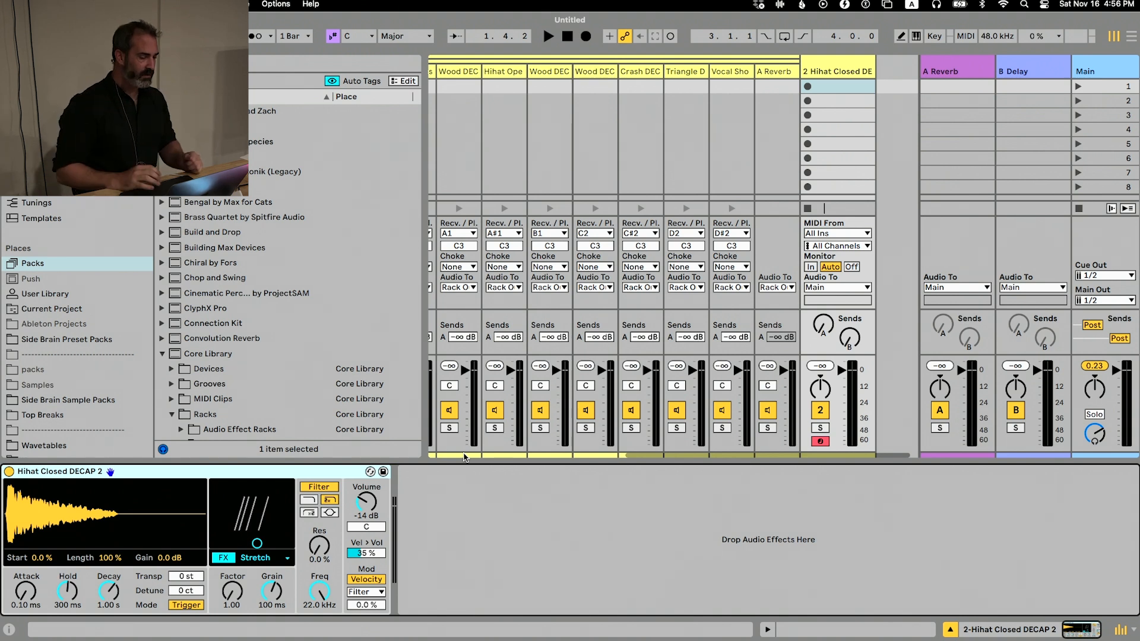
scroll(822, 162, "left", 10)
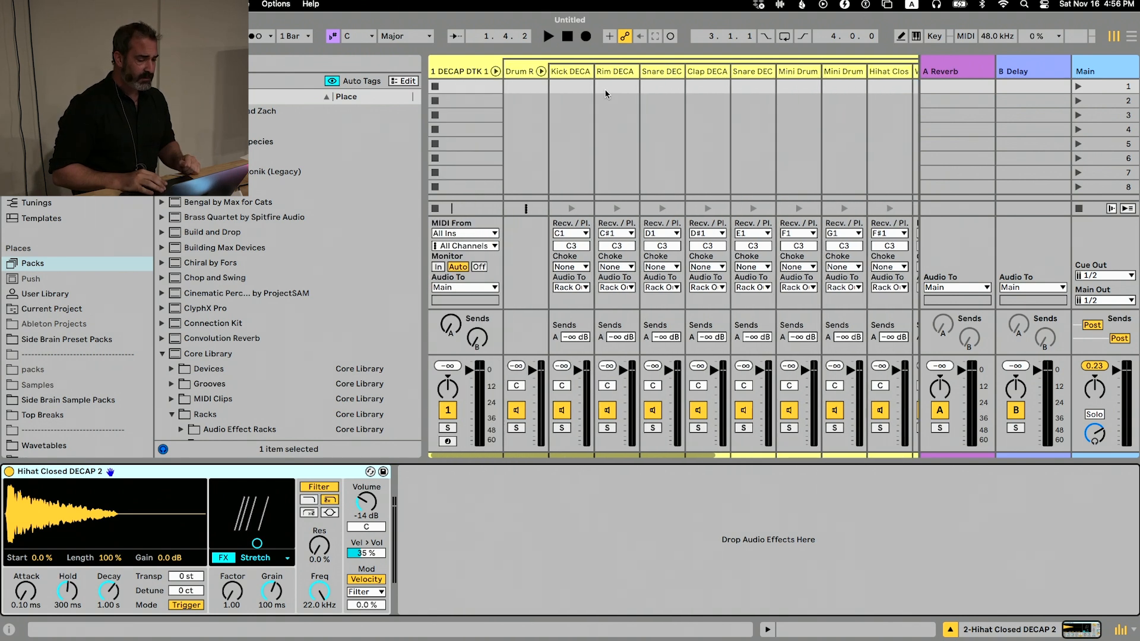
left_click(495, 71)
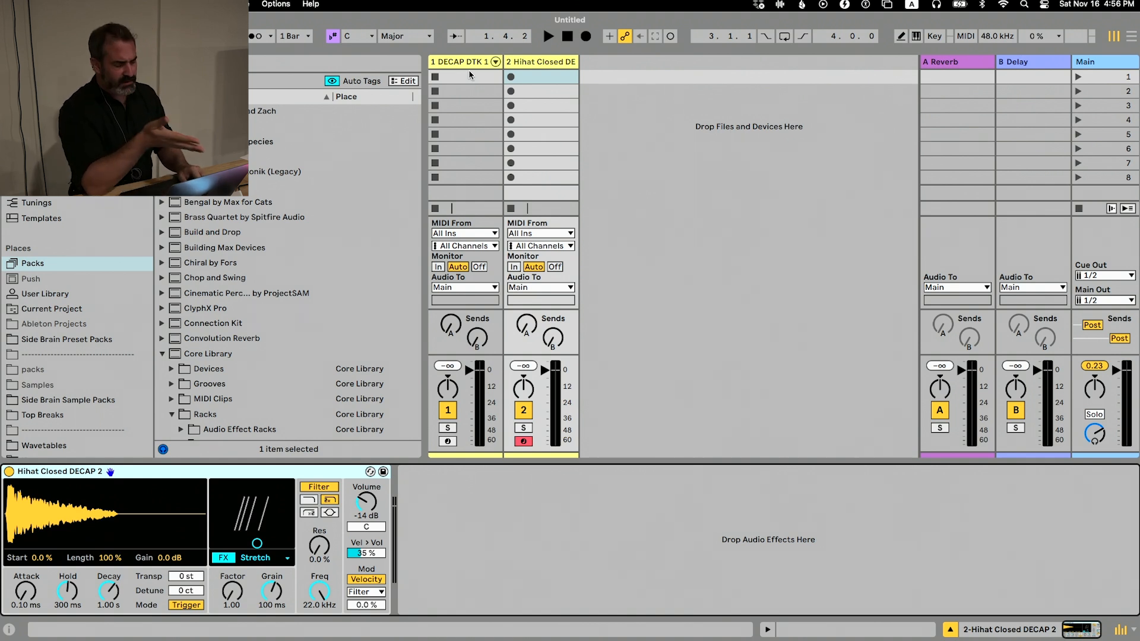
Create a MIDI clip in the DECAP DTK 1 track's first slot, enlarge its editor, and set the loop length to 2 bars
key("Tab")
key("Tab")
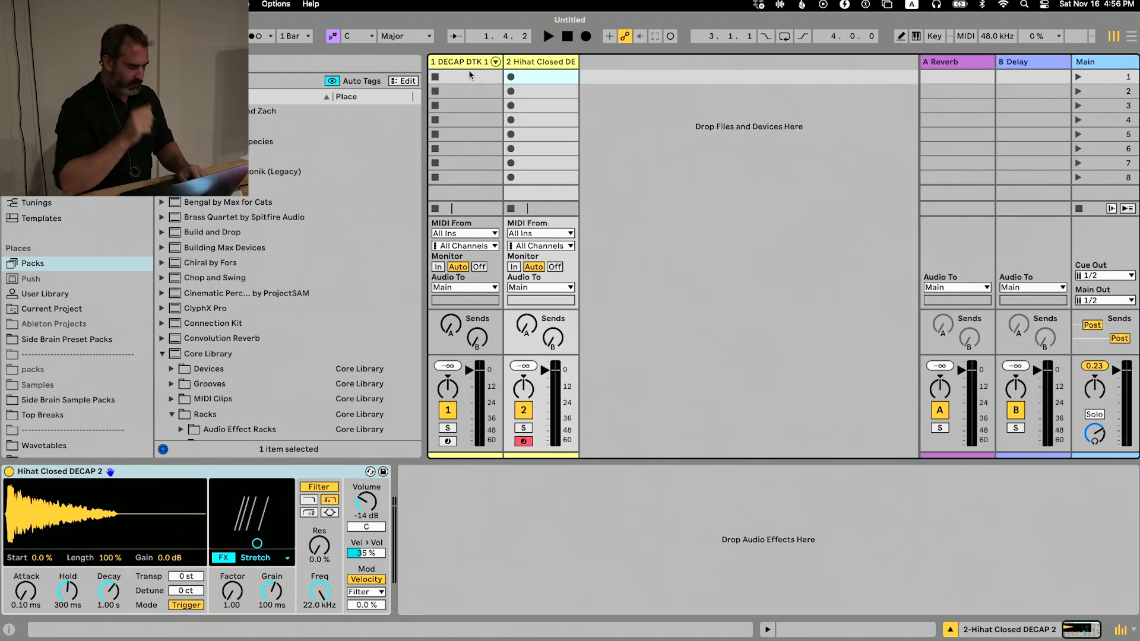
double_click(465, 74)
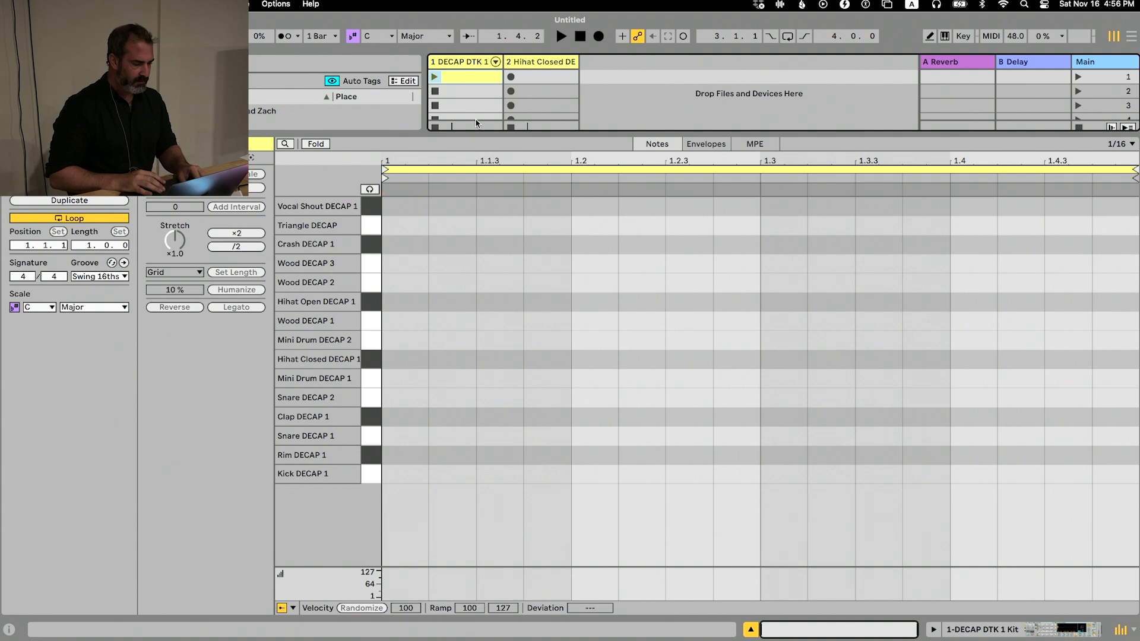
left_click_drag(493, 134, 494, 99)
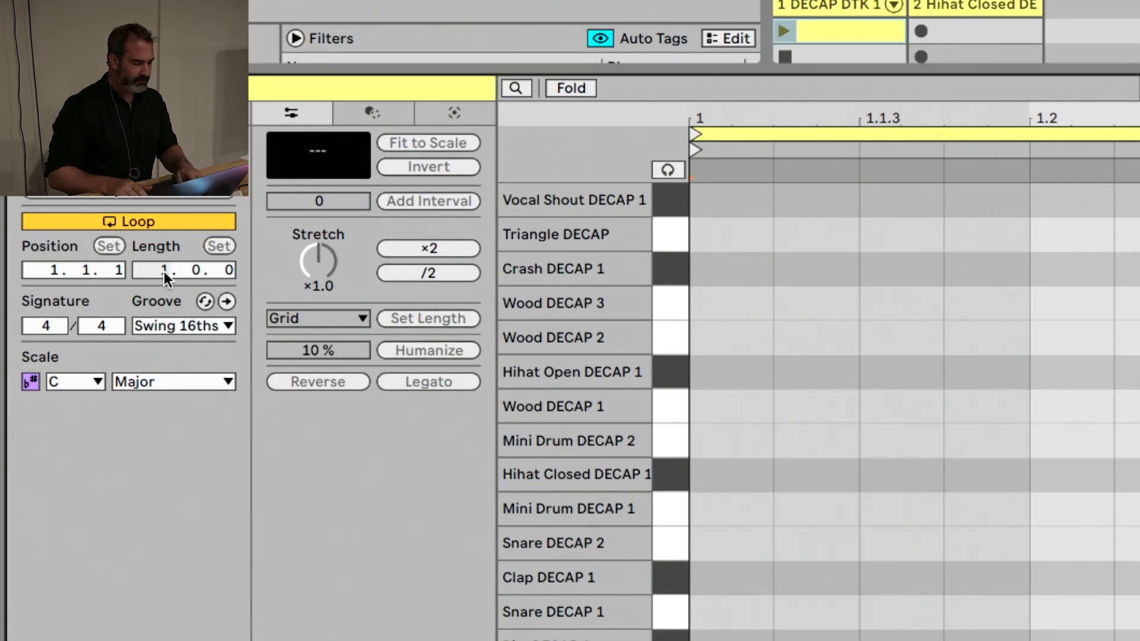
type("2")
key("Return")
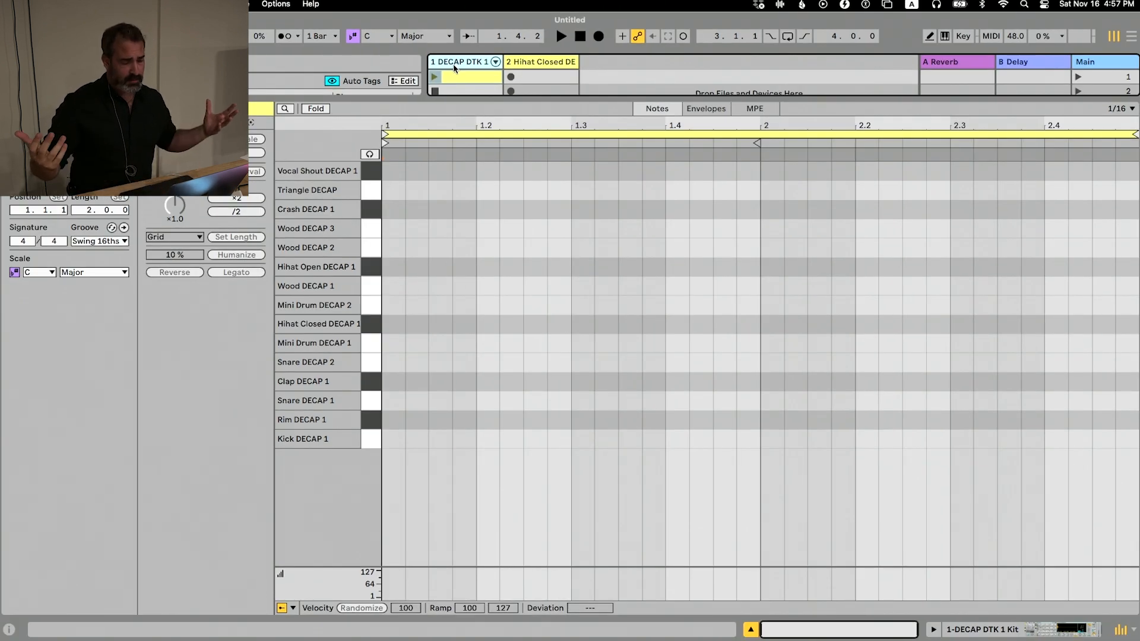
View the extracted hi-hat track's device, and reopen the empty clip on the DECAP DTK 1 track
left_click(522, 61)
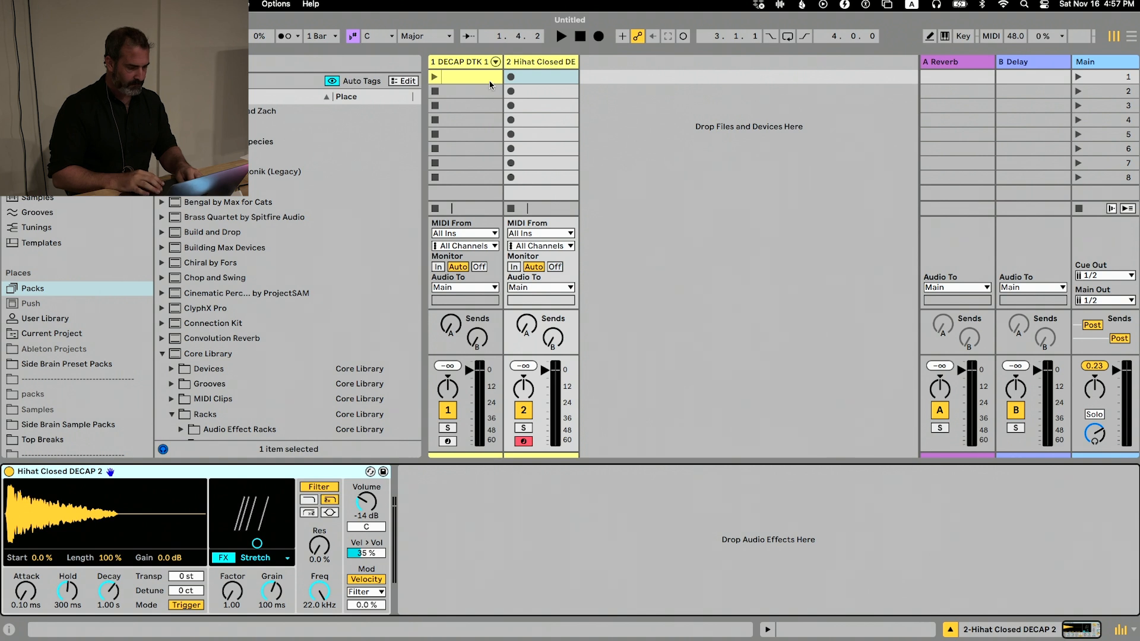
left_click(474, 66)
left_click(473, 78)
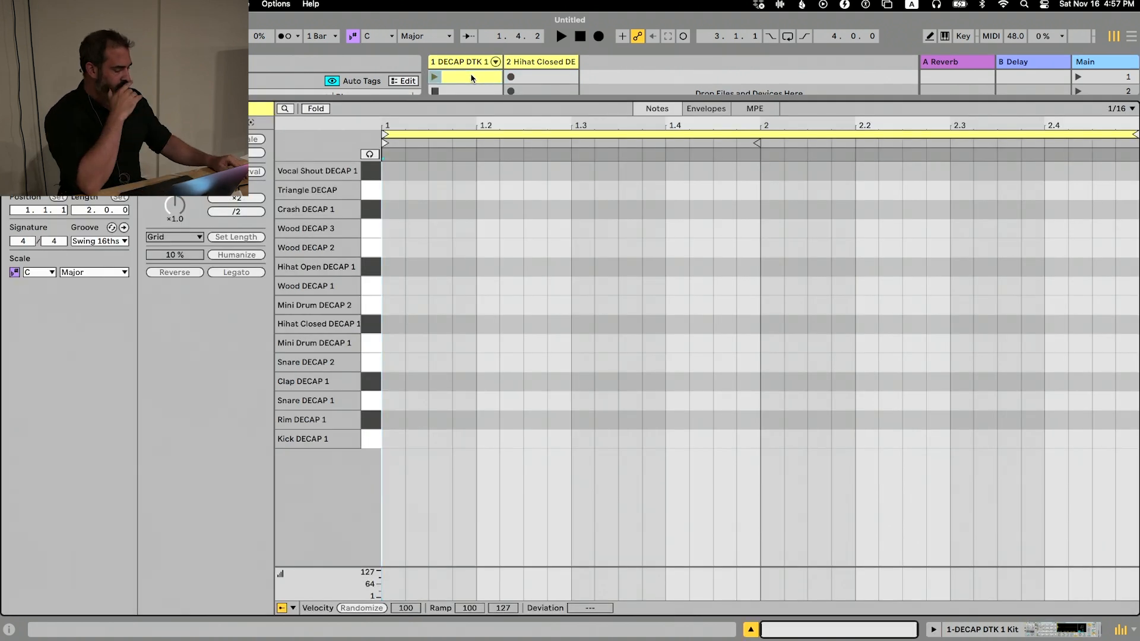
Switch to Finder and preview the Ableton keyboard shortcuts PNG in the Production Workflow w/ Side Brain folder
key("super+Tab")
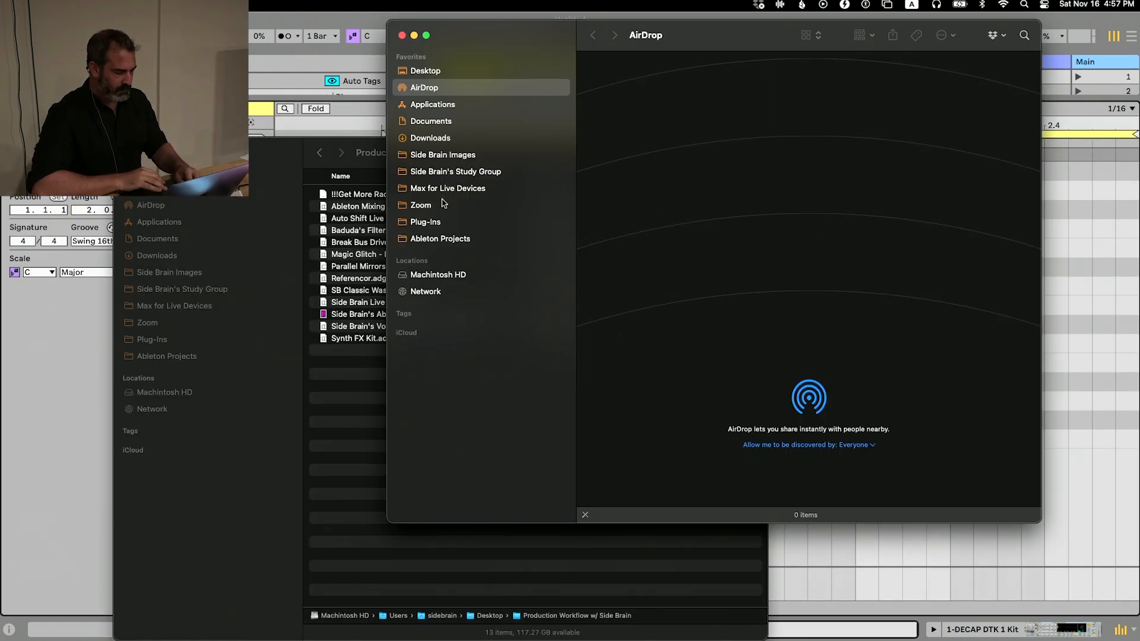
left_click(260, 191)
left_click(368, 314)
key("space")
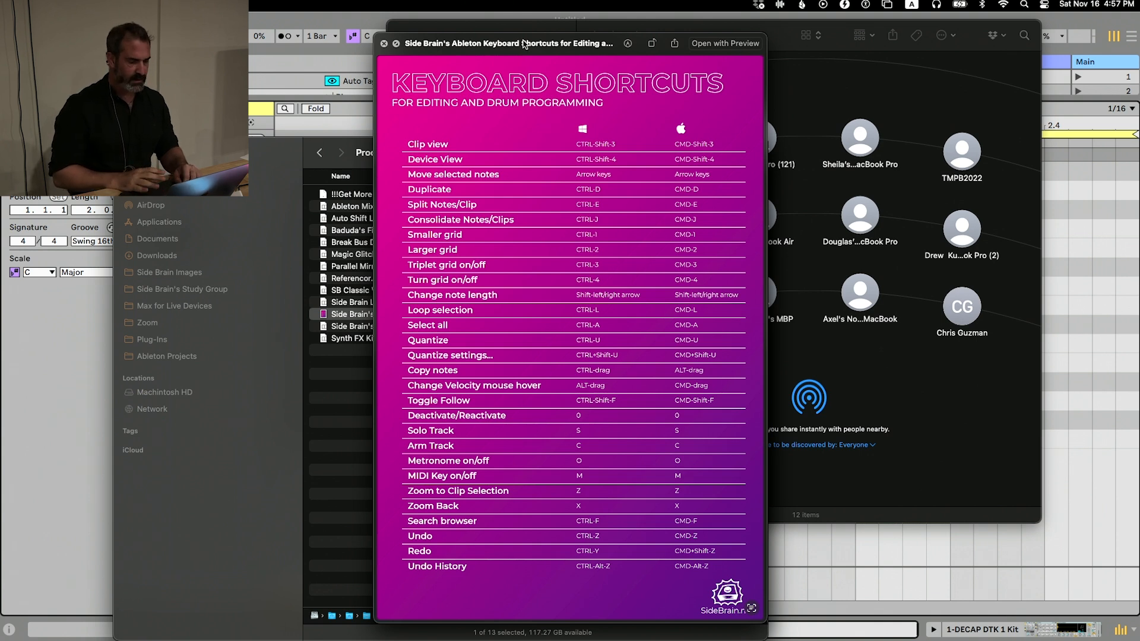
key("space")
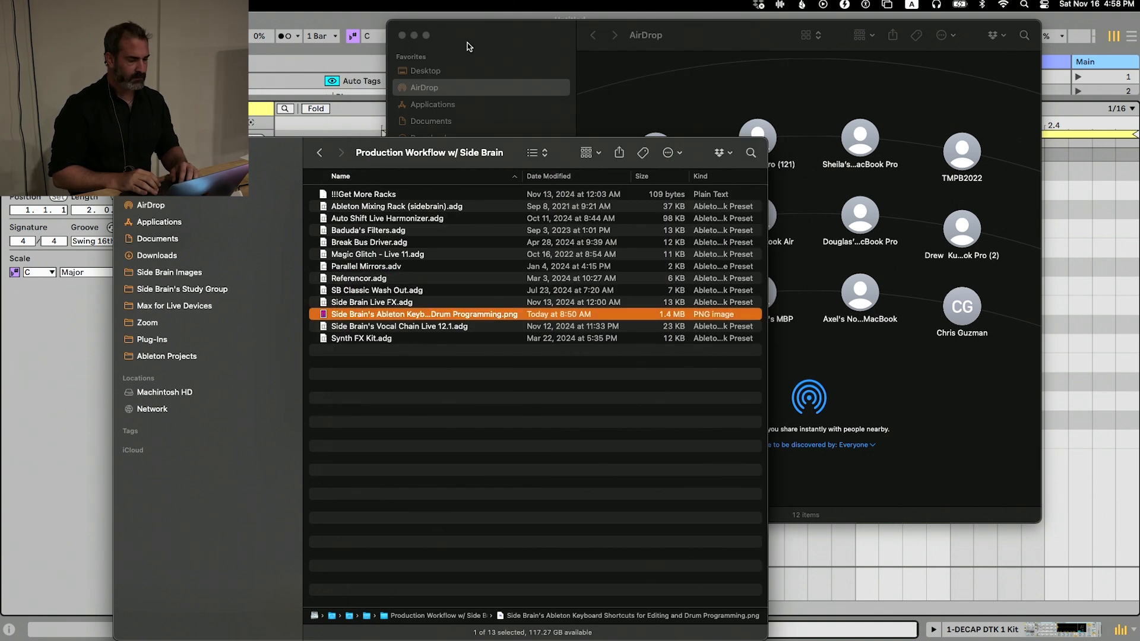
Close the AirDrop and Production Workflow windows and return to the DECAP kit's devices in Ableton Live
left_click(483, 37)
left_click(408, 36)
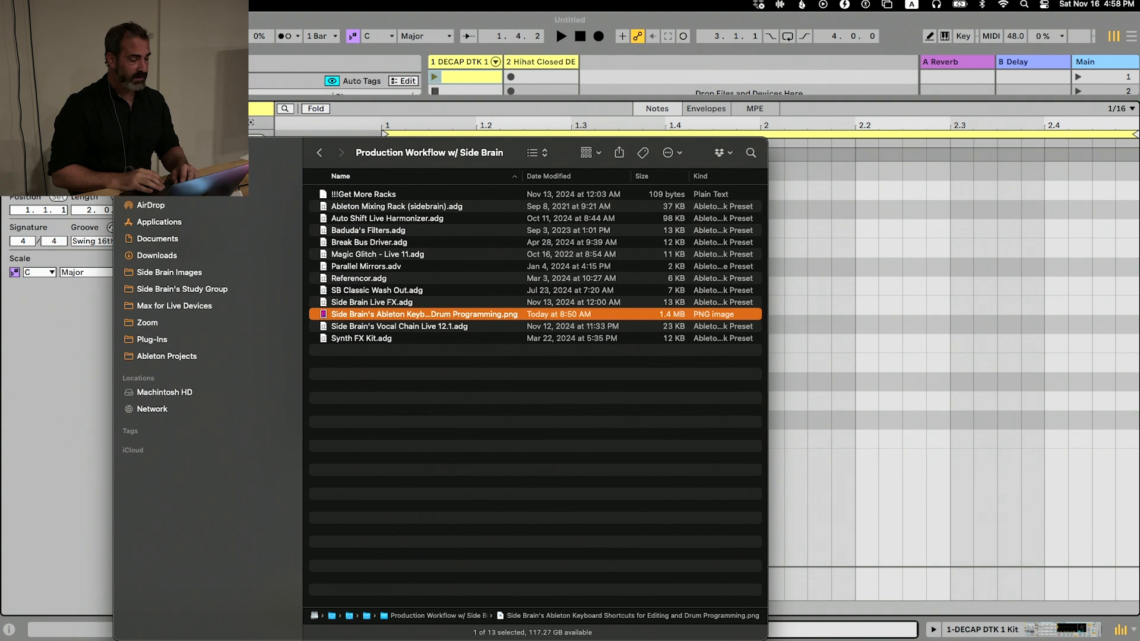
left_click(129, 153)
left_click(485, 254)
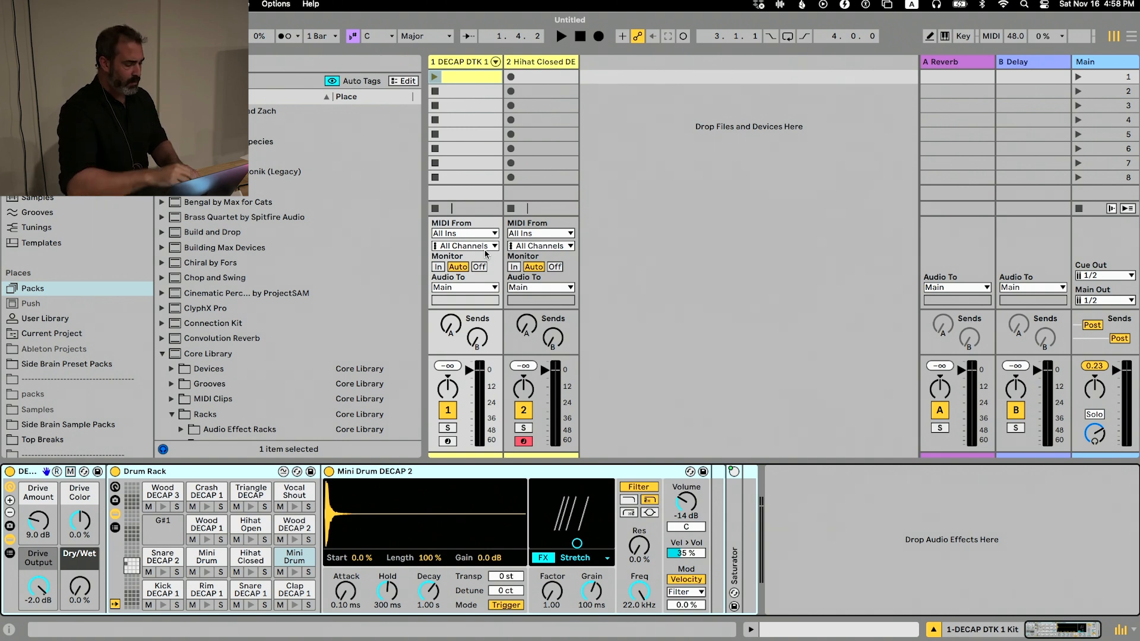
Show and hide the clip editor and the DECAP kit's devices, ending with only the devices displayed
key("alt+super+3")
key("alt+super+3")
key("alt+super+3")
key("alt+super+3")
key("alt+super+3")
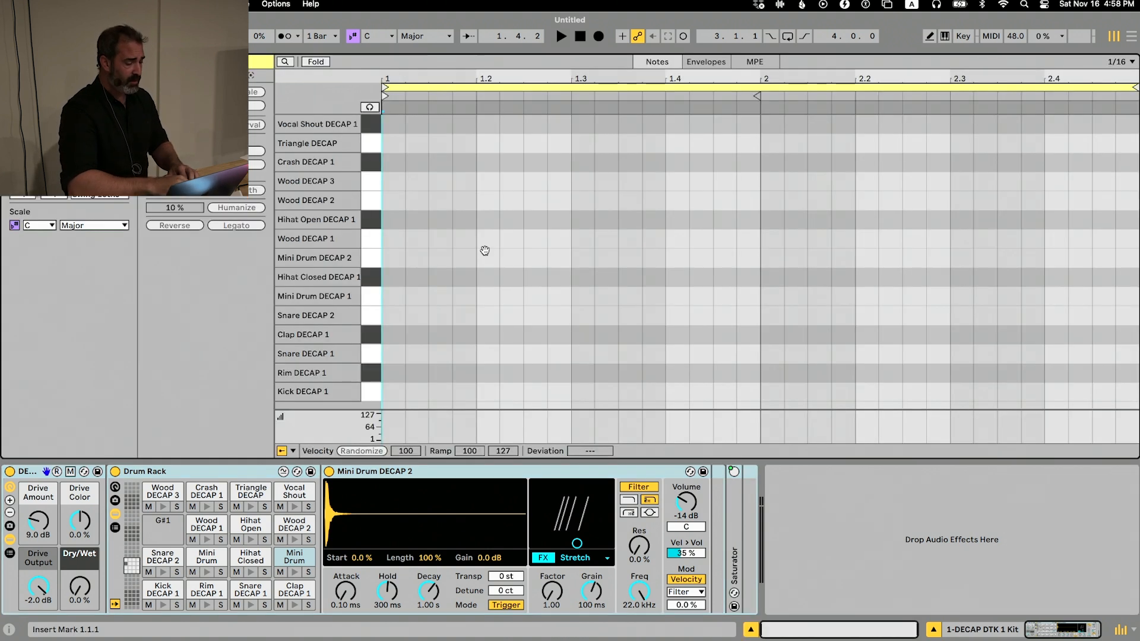
key("alt+super+3")
key("alt+super+3")
key("alt+super+3")
key("alt+super+3")
key("alt+super+3")
key("alt+super+3")
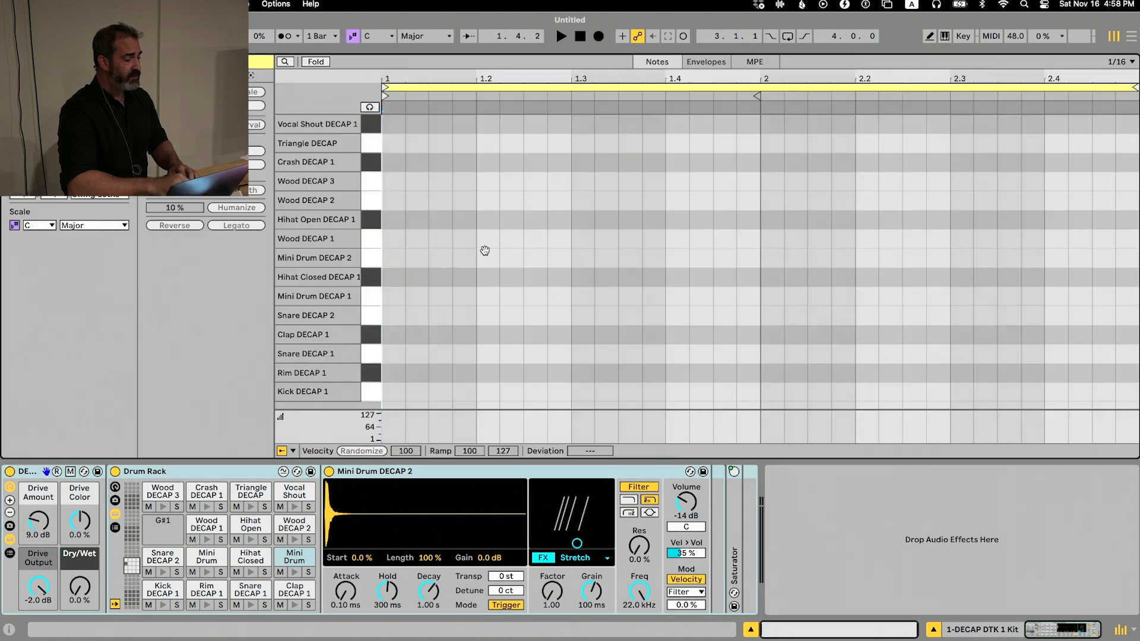
key("alt+super+3")
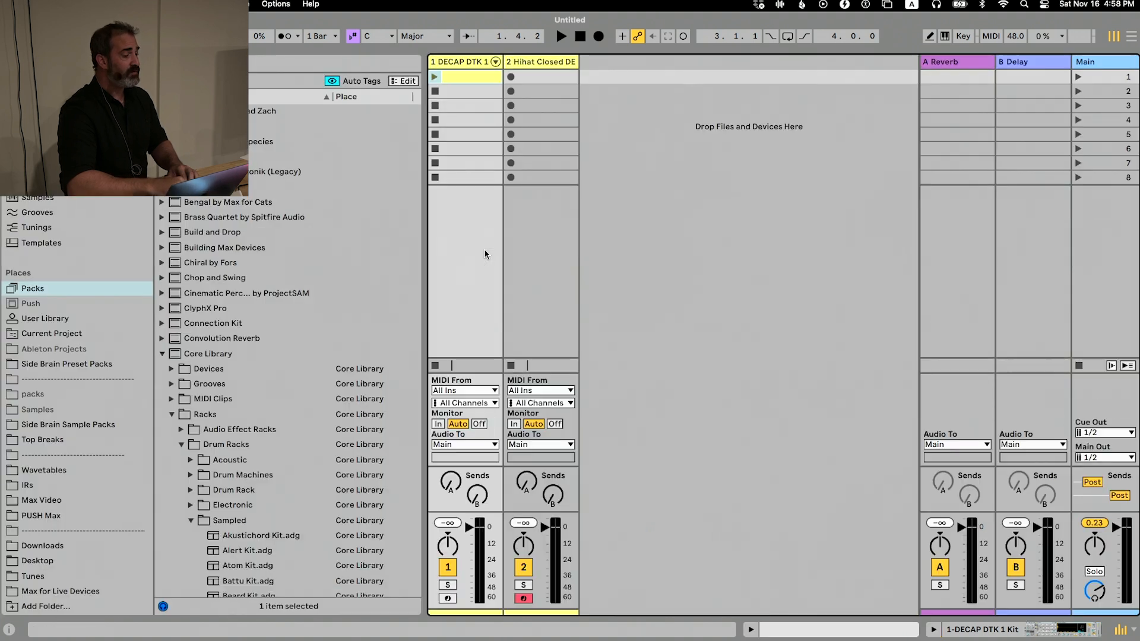
key("shift+Tab")
key("shift+Tab")
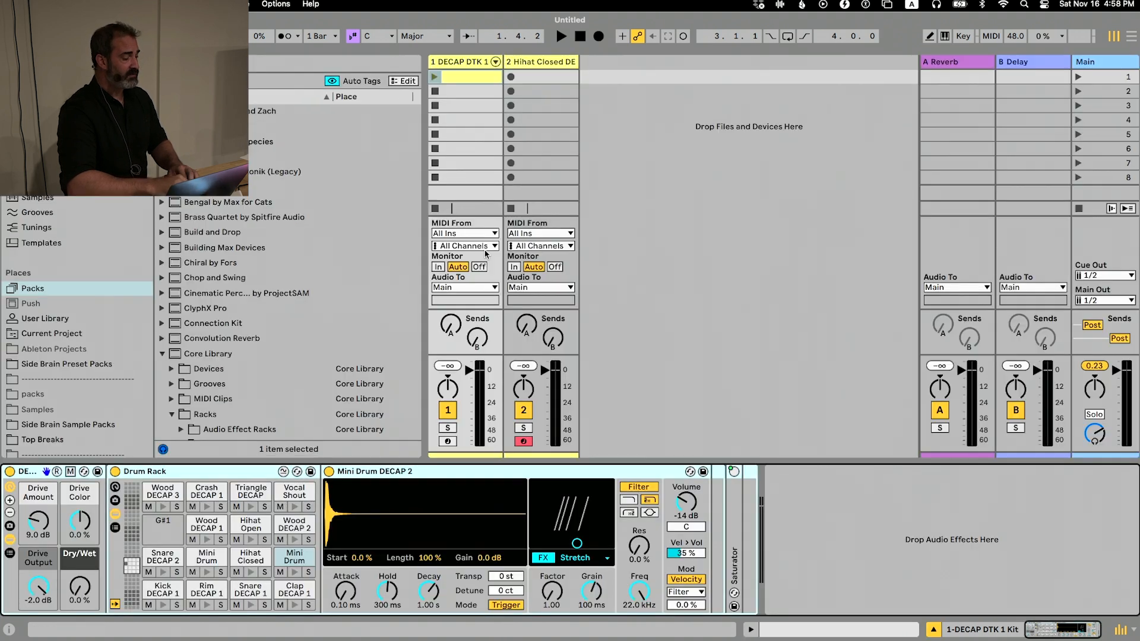
Alternate the device and clip views of the DECAP DTK 1 track, display both together, and reduce the clip editor's height
key("alt+super+4")
key("alt+super+3")
key("alt+super+4")
key("alt+super+3")
key("alt+super+4")
key("alt+super+3")
key("alt+super+3")
key("alt+super+3")
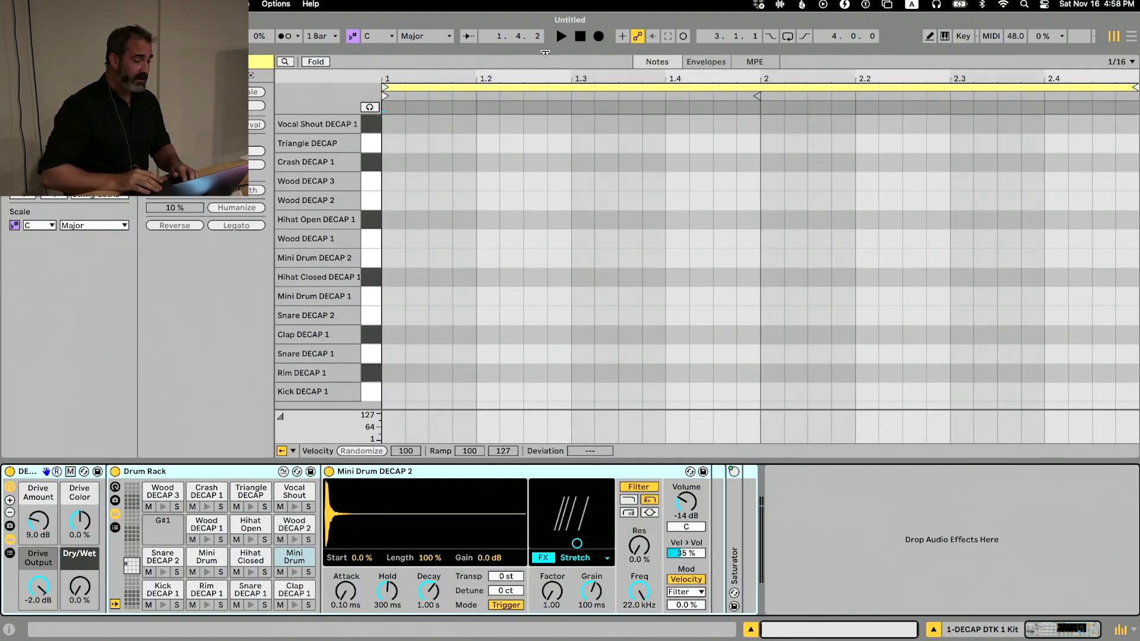
left_click_drag(545, 52, 514, 242)
left_click_drag(514, 243, 525, 292)
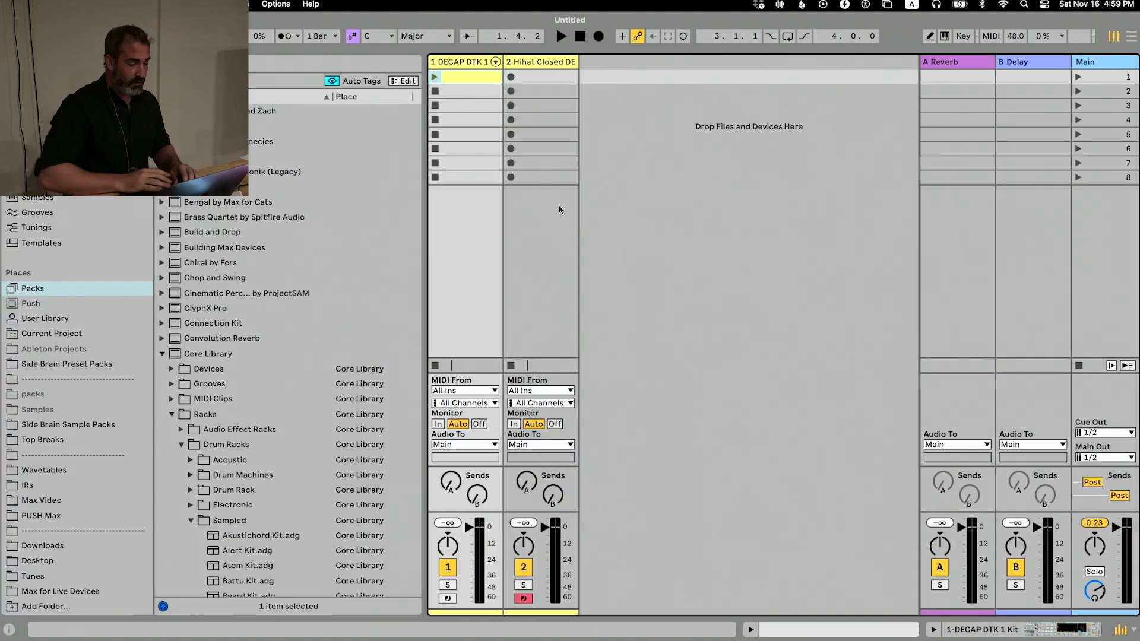
Open the hi-hat track's device and group Hihat Closed DECAP 2 into a Drum Rack
left_click(538, 62)
key("shift+Tab")
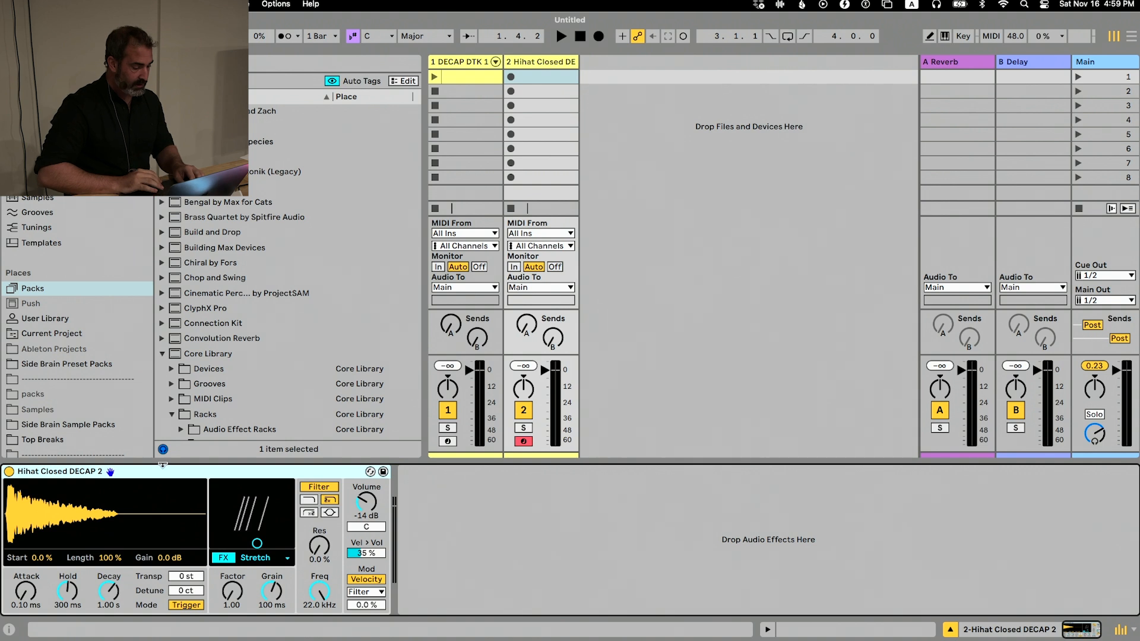
right_click(166, 471)
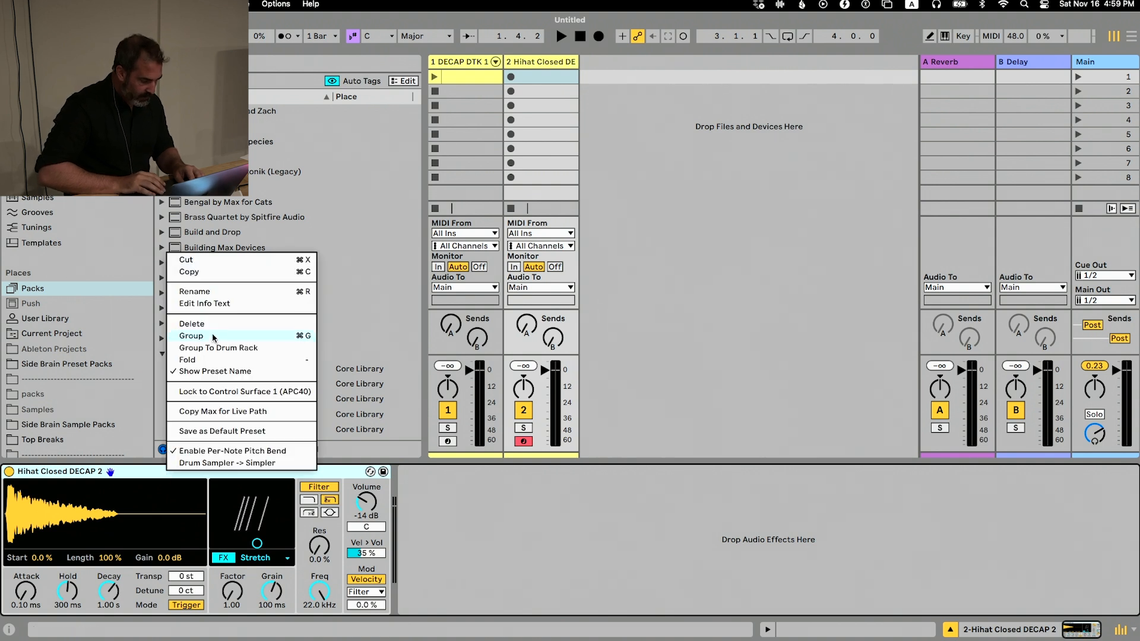
left_click(218, 347)
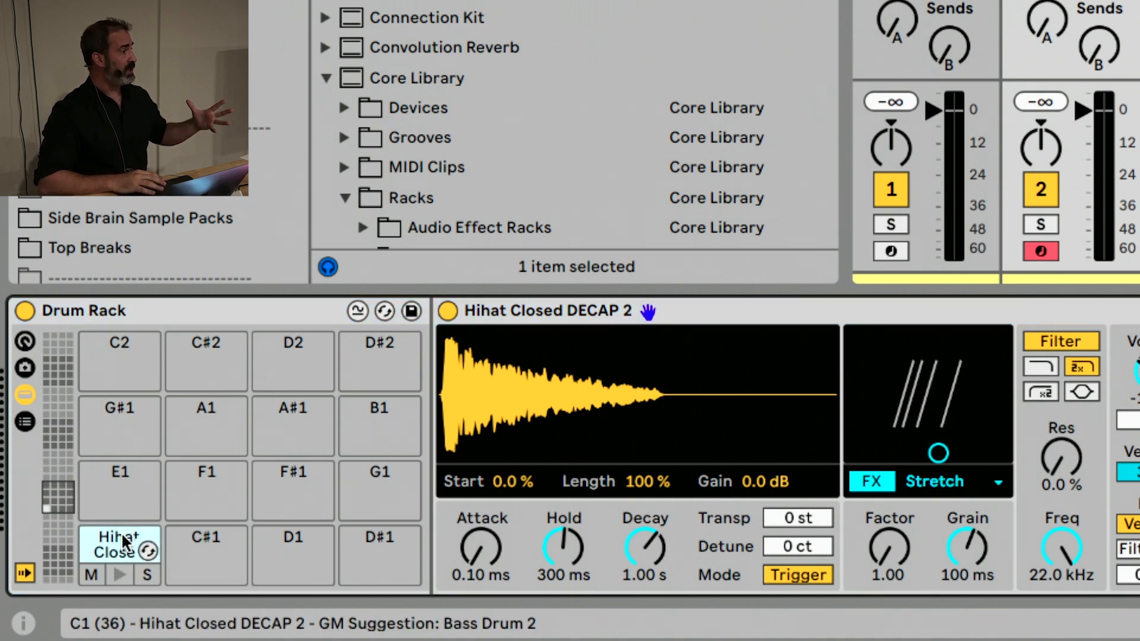
Ungroup the Drum Rack so that Hihat Closed DECAP 2 stands alone on the track again
left_click(187, 318)
right_click(187, 317)
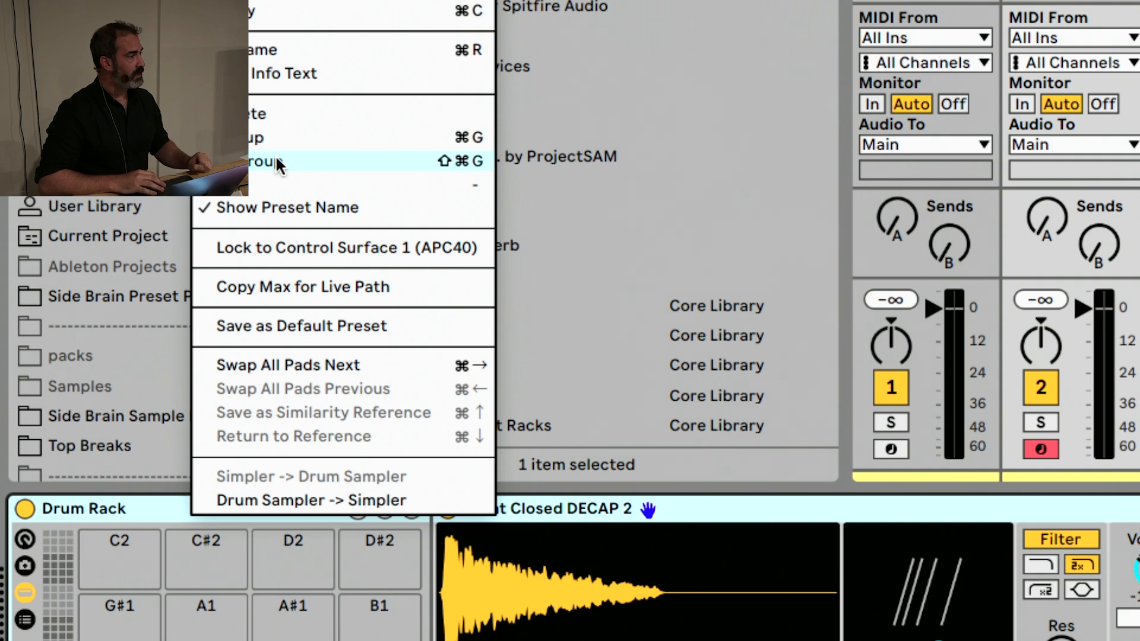
left_click(276, 162)
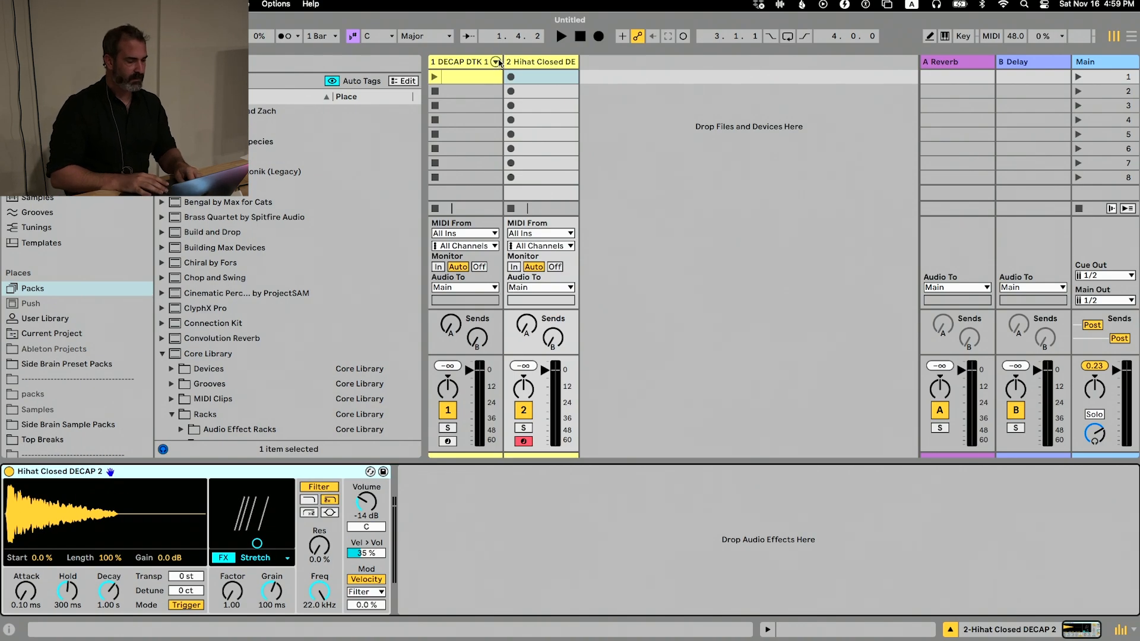
Reopen the clip in the DECAP DTK 1 track's first slot and turn on note preview
left_click(486, 61)
double_click(461, 77)
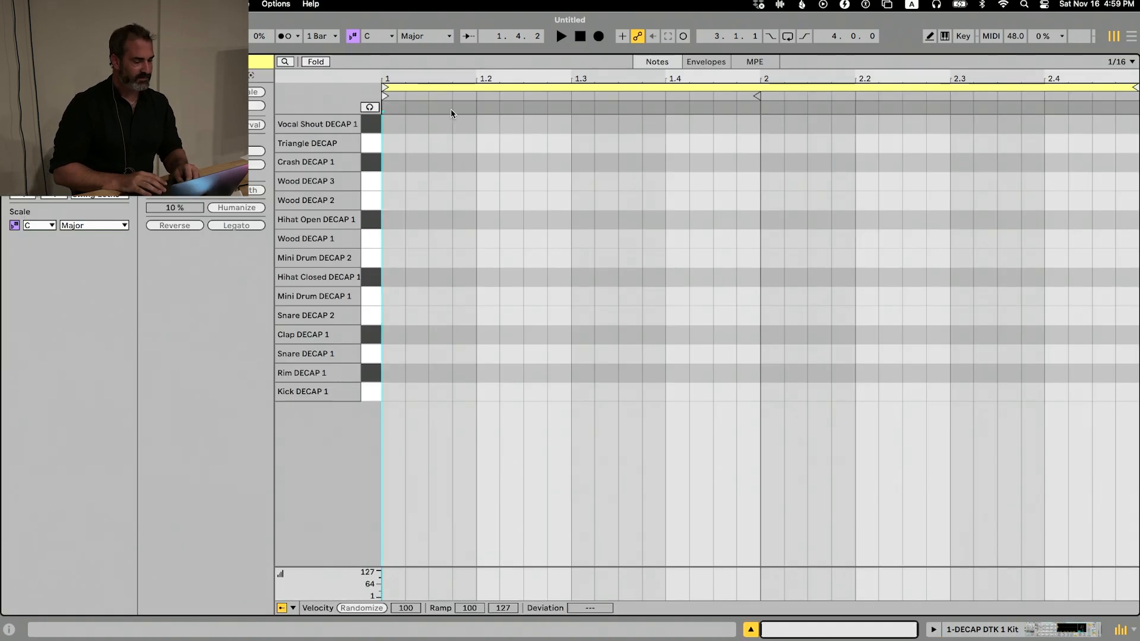
left_click(398, 129)
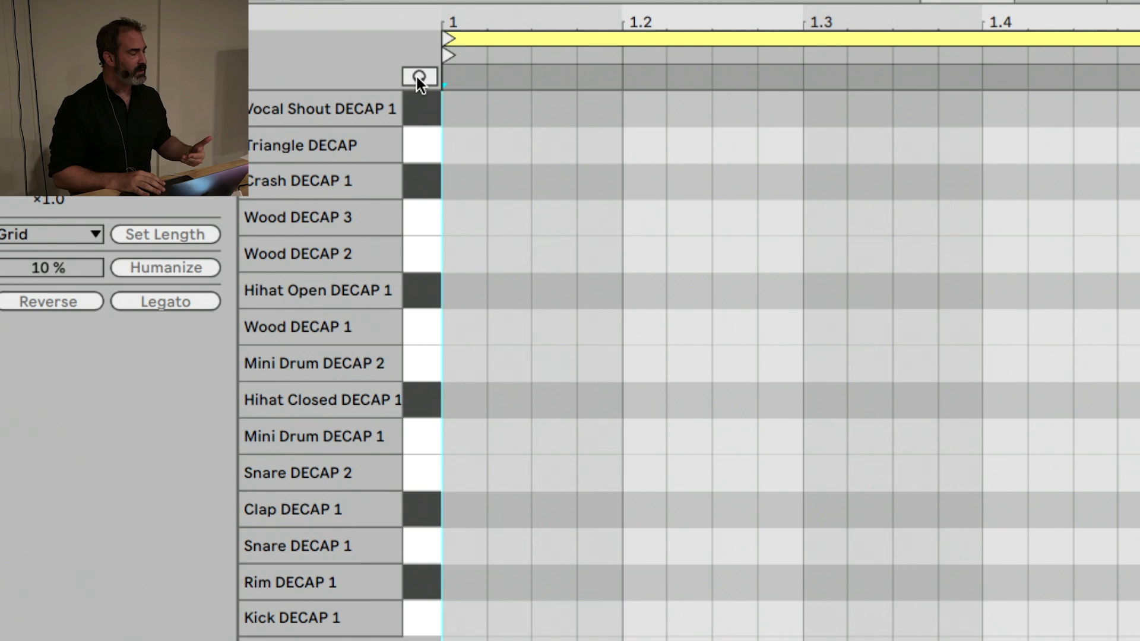
left_click(419, 77)
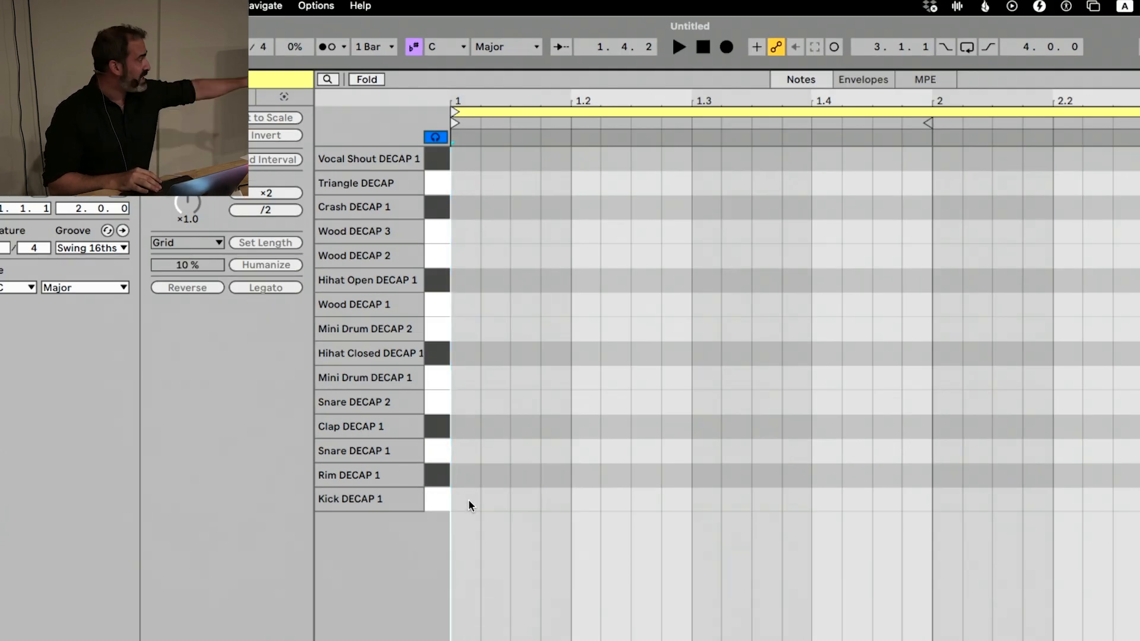
Add a Kick DECAP 1 note at the clip's start and place a duplicate on Snare DECAP 1 at beat 1.3
double_click(468, 498)
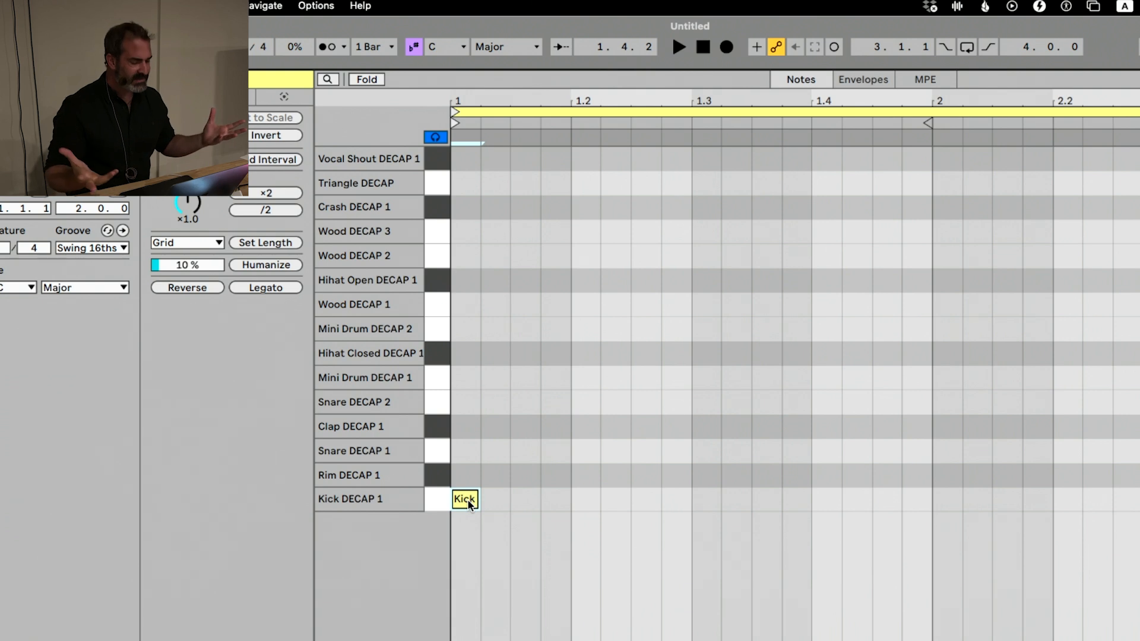
key("super+d")
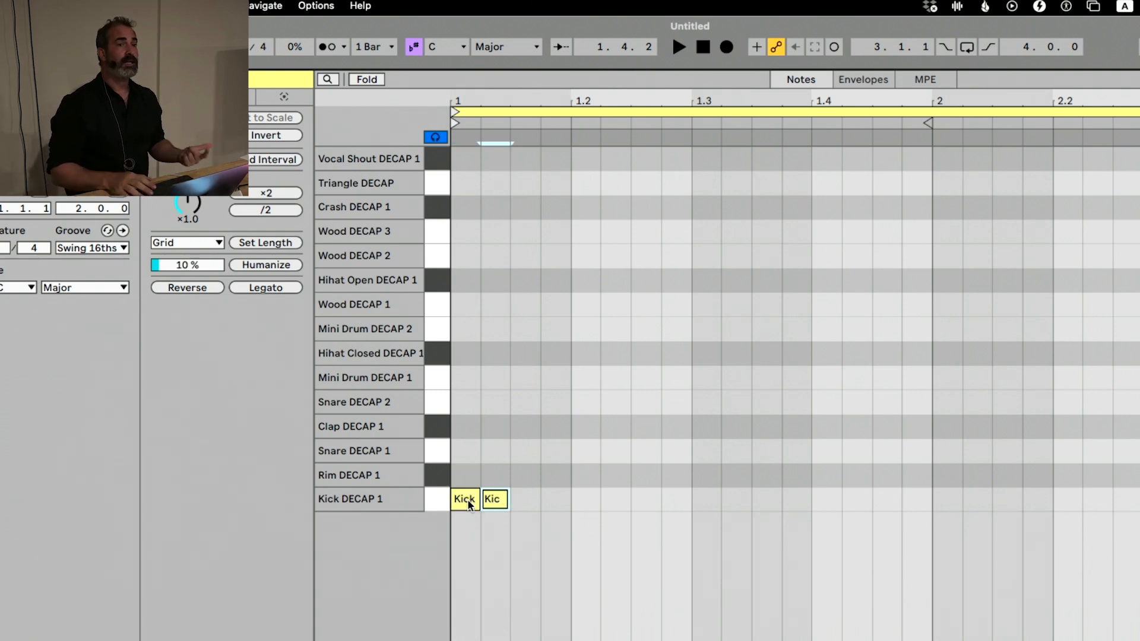
key("Right")
key("Right")
key("Right")
key("Right")
key("Right")
key("Right")
key("Right")
key("Right")
key("Right")
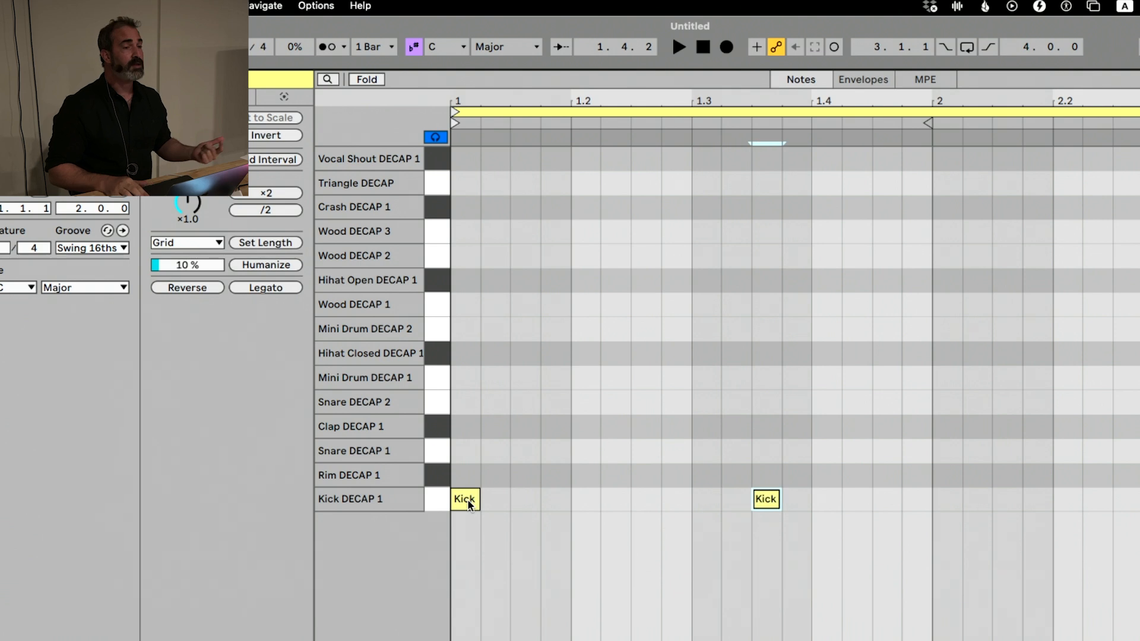
key("Left")
key("Left")
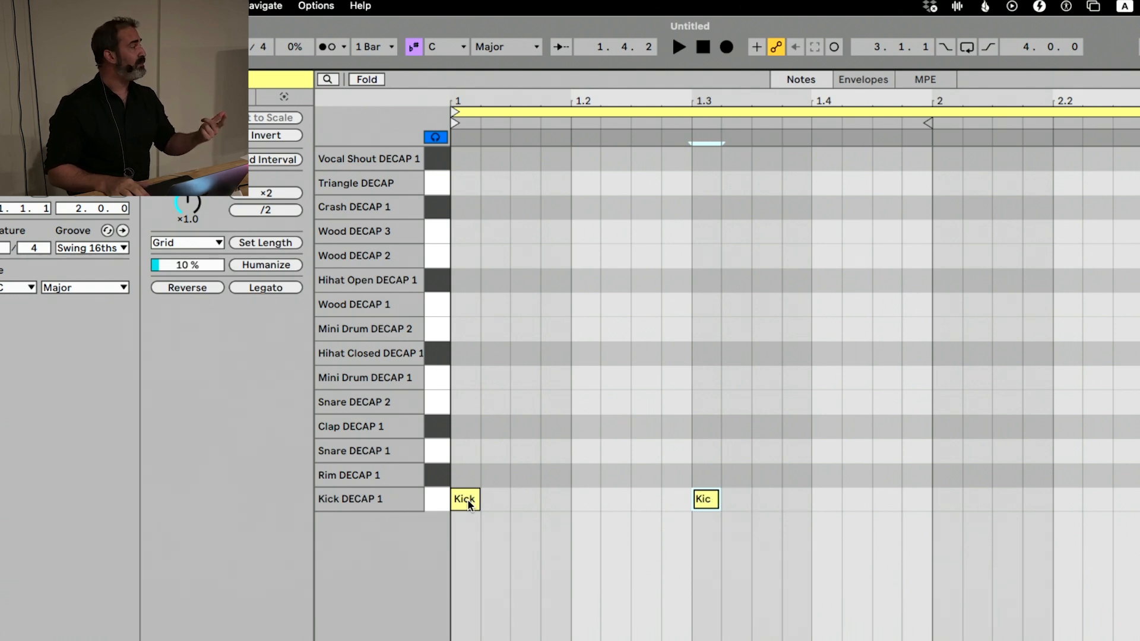
key("Up")
key("Up")
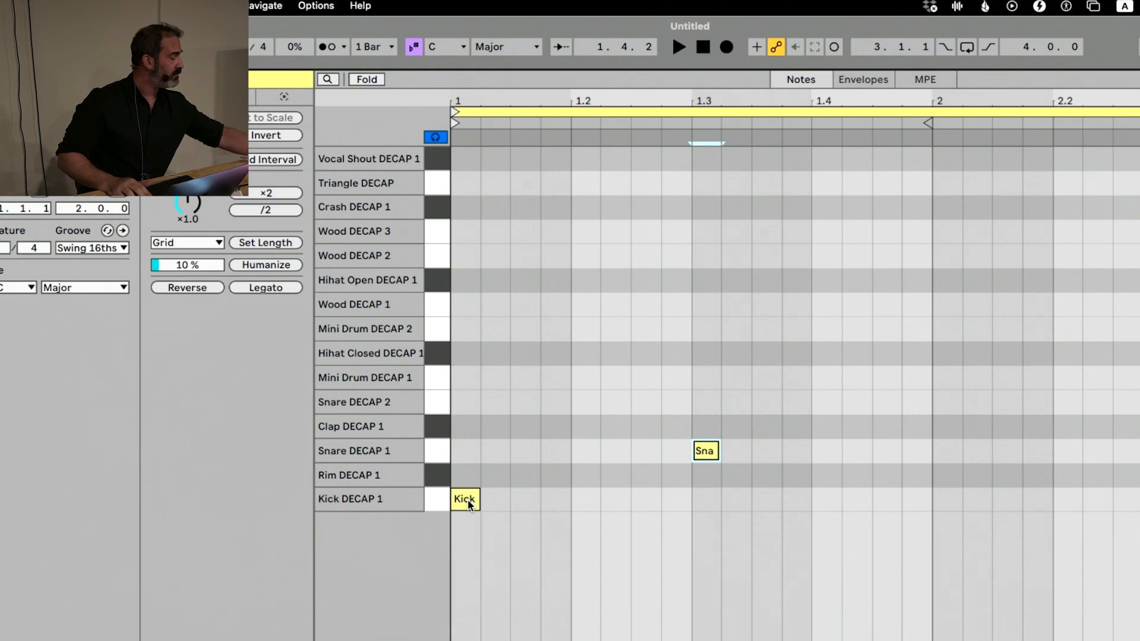
Duplicate the snare note and move the copy to Kick DECAP 1 at 1.4.3
key("super+d")
key("Down")
key("Down")
key("Right")
key("Right")
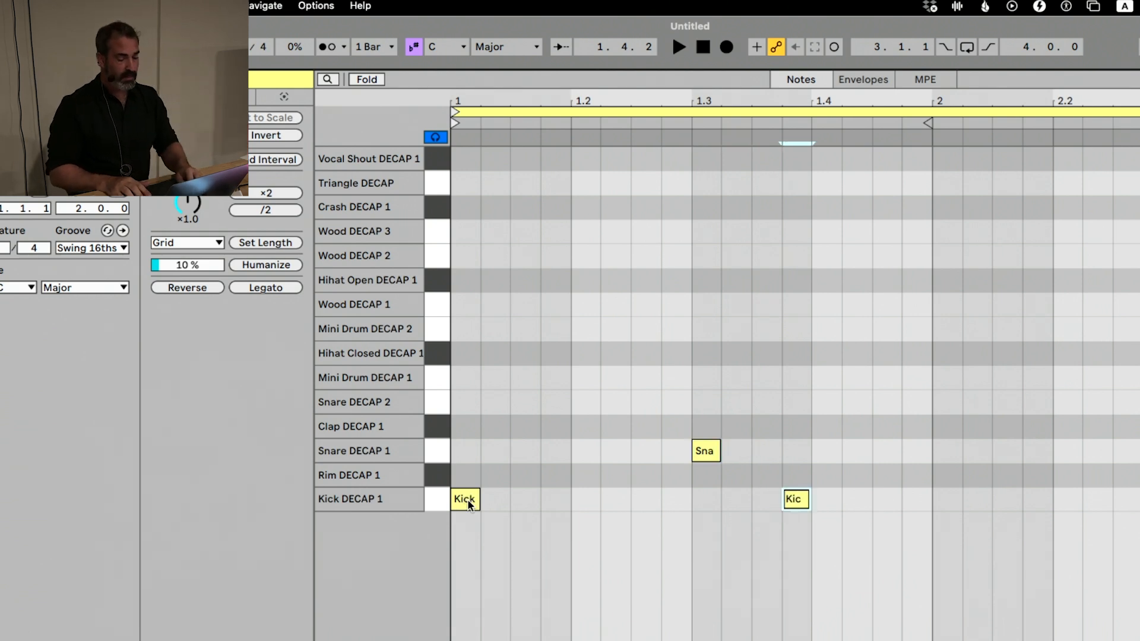
key("Right")
Duplicate the 1.4.3 kick note and move the copy into bar 2, at beat 2.2
key("Right")
key("Right")
key("super+d")
Duplicate the beat 2.2 kick and move the copy to Snare DECAP 1 at beat 2.3
key("Right")
key("Right")
key("Right")
key("Right")
key("Right")
key("Right")
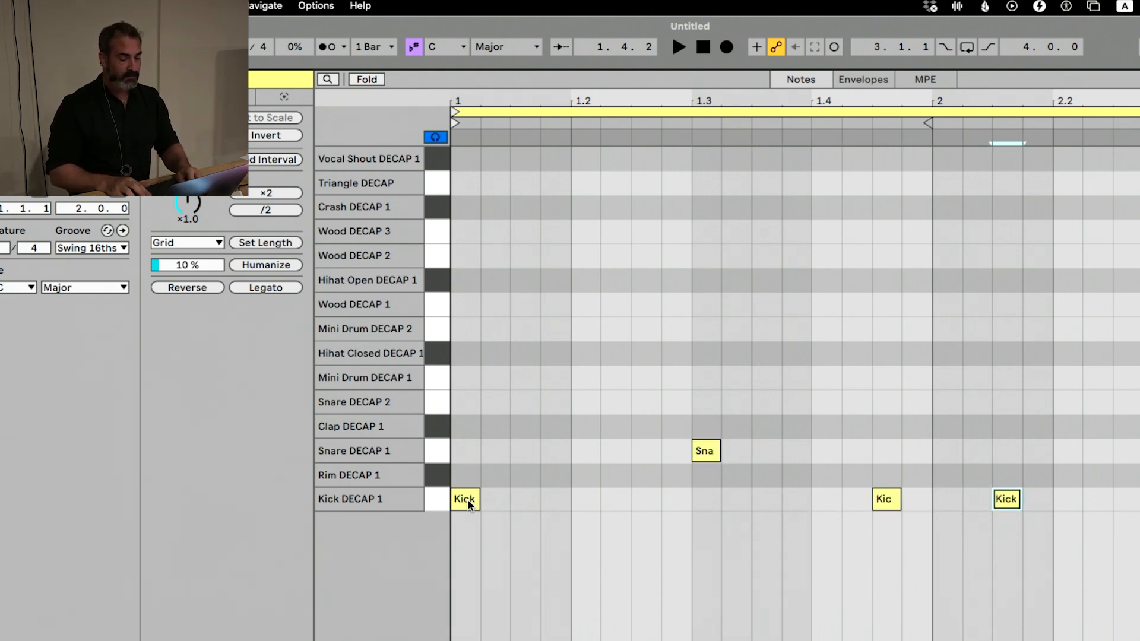
key("Left")
key("super+d")
Duplicate the beat 2.3 snare and move the copy to Kick DECAP 1 at beat 2.4
key("Right")
key("Right")
key("Right")
key("Right")
key("Right")
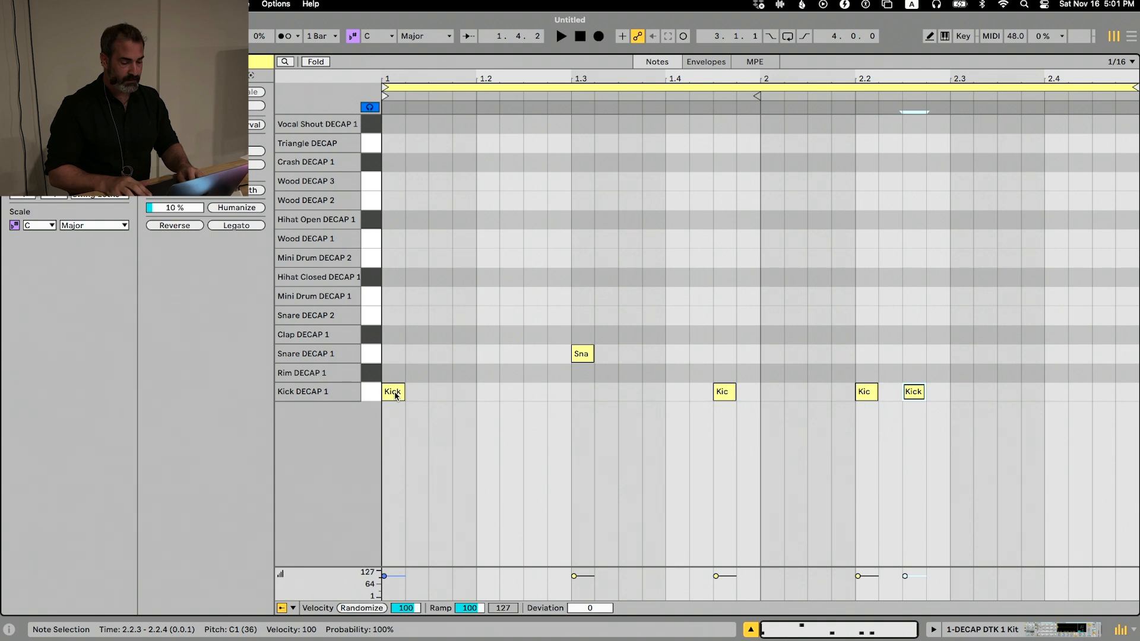
key("Left")
key("Left")
key("Up")
key("Up")
key("super+d")
key("Right")
key("Right")
key("Down")
key("Down")
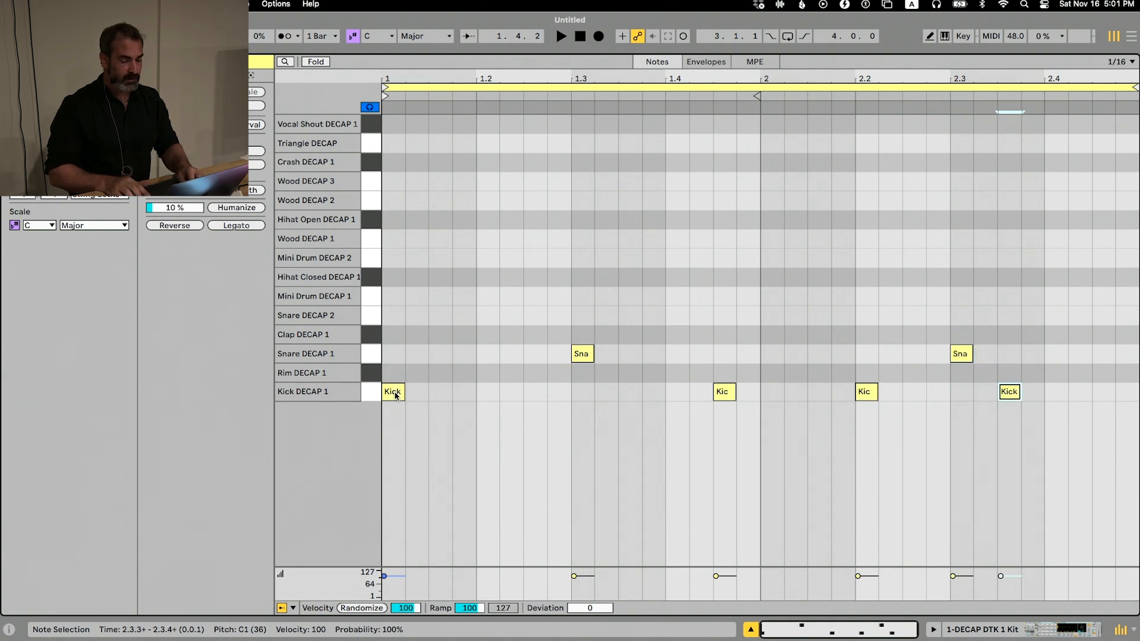
key("Right")
key("Right")
key("Right")
key("Right")
key("Left")
key("Left")
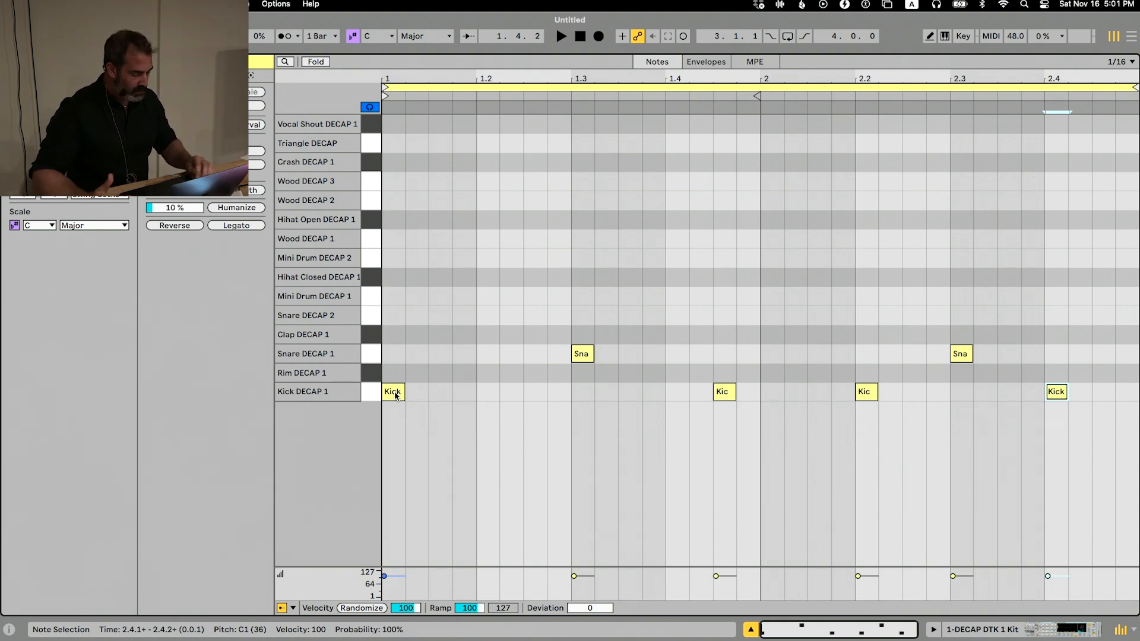
Step the note selection back through the pattern from the last kick to the snare at beat 1.3
key("alt+Left")
key("alt+Up")
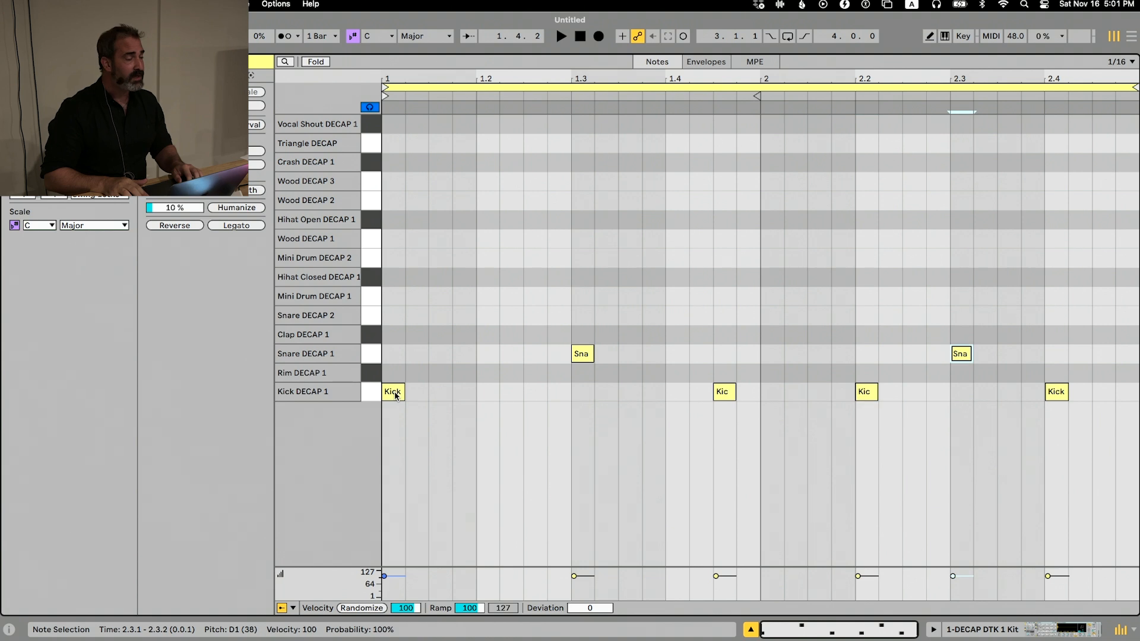
key("alt+Down")
key("alt+Left")
key("alt+Left")
key("alt+Up")
key("alt+Down")
key("alt+Up")
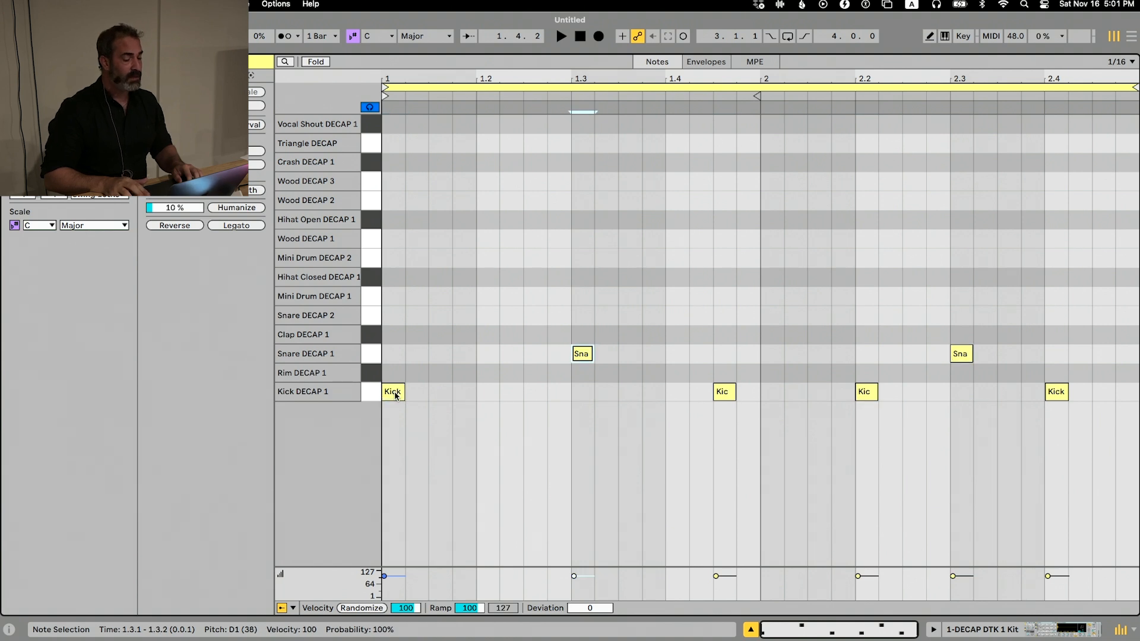
Move the kick at 1.4.3 to Snare DECAP 2 at the same position and duplicate it to 1.4.4
key("alt+Right")
key("Left")
key("Left")
key("Up")
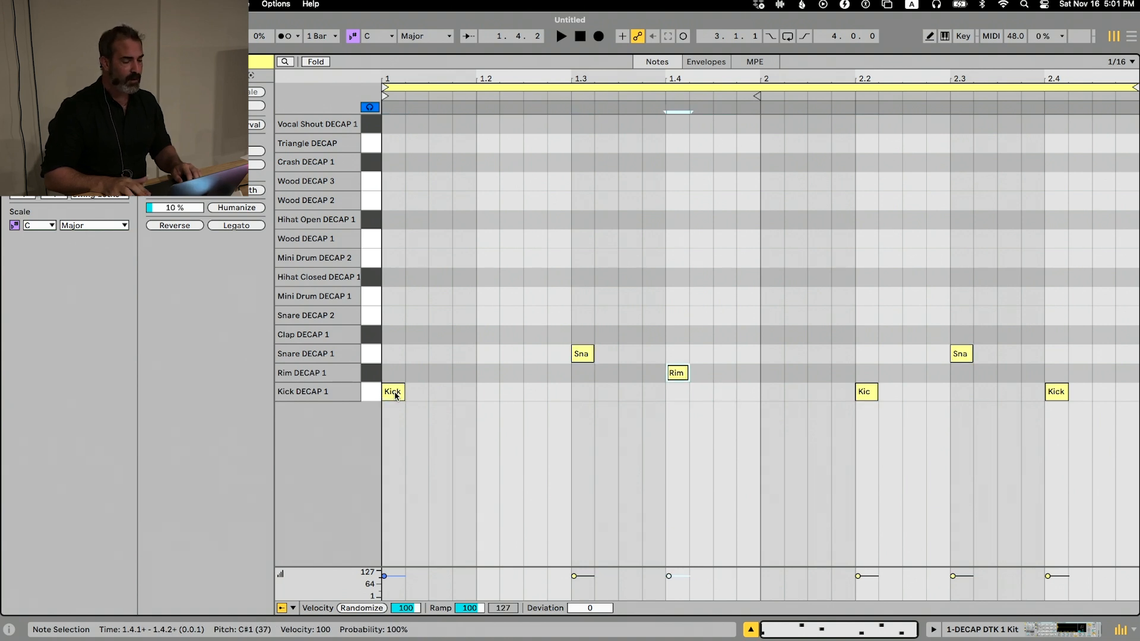
key("Up")
key("Up")
key("Up")
key("Right")
key("Right")
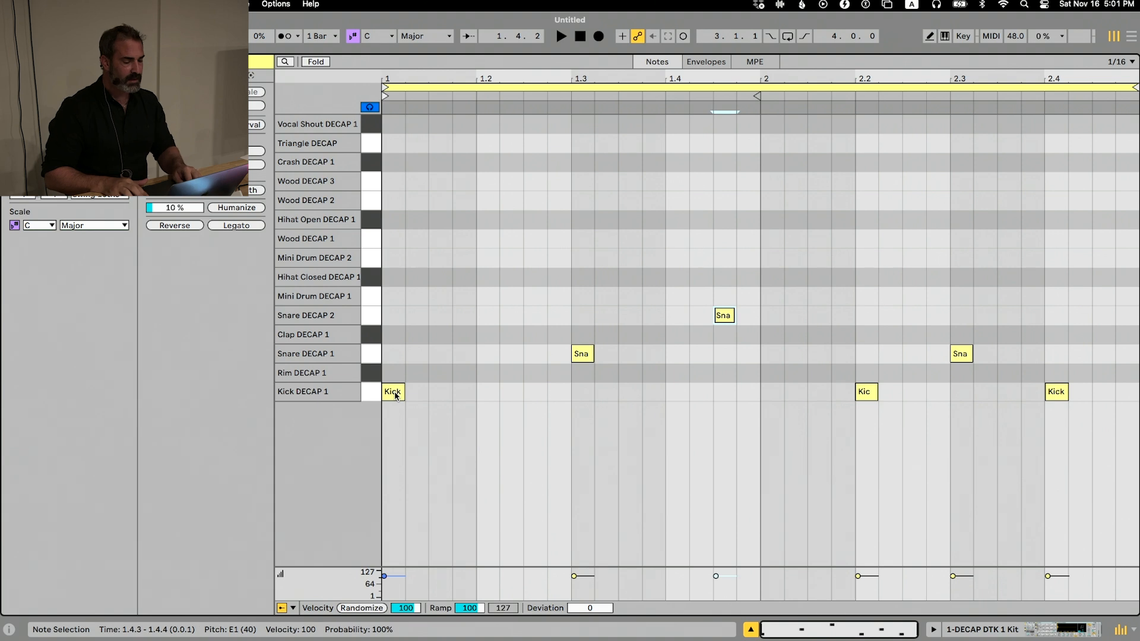
key("super+d")
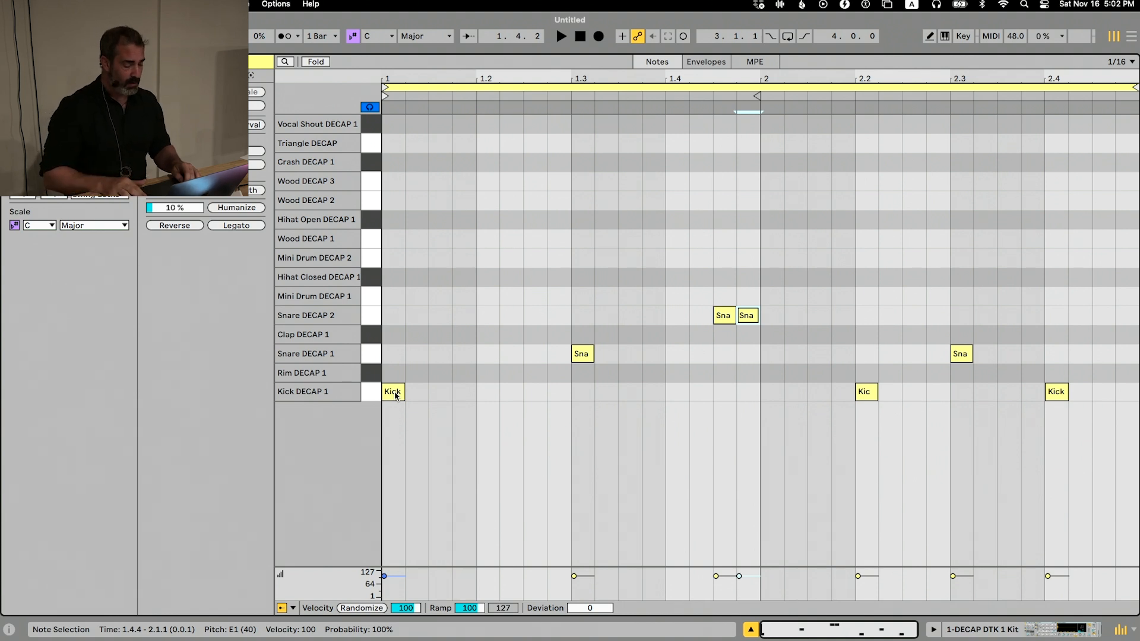
Step the note selection forward and back through the pattern, ending on the Snare DECAP 1 note at beat 1.3
key("alt+Right")
key("alt+Right")
key("alt+Right")
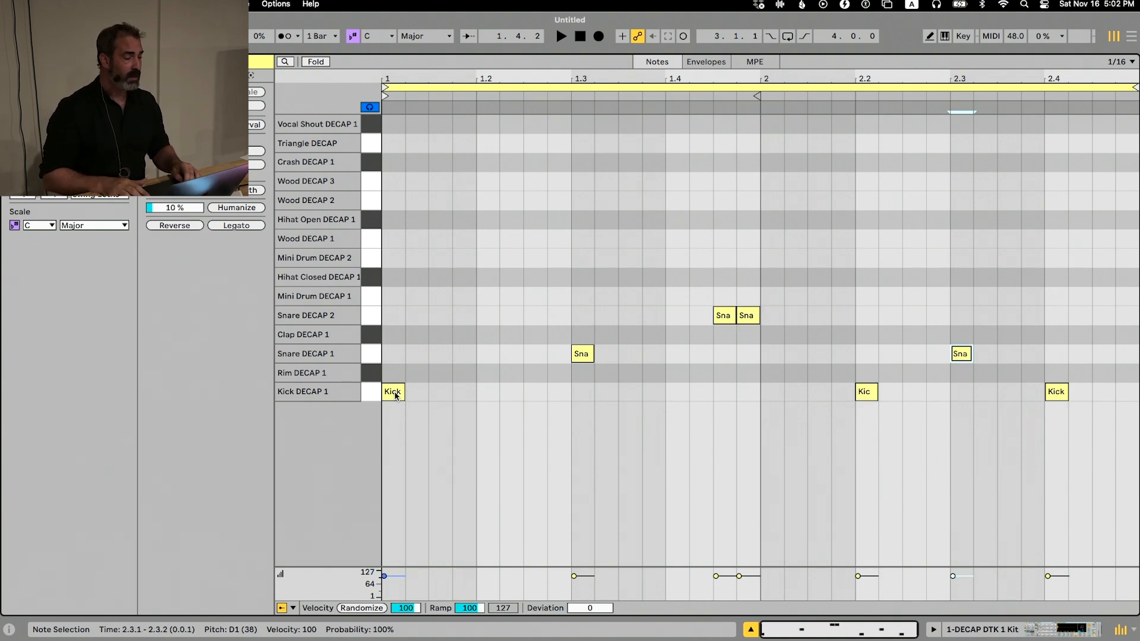
key("alt+Left")
key("alt+Left")
key("alt+Left")
key("alt+Left")
key("alt+Left")
key("alt+Left")
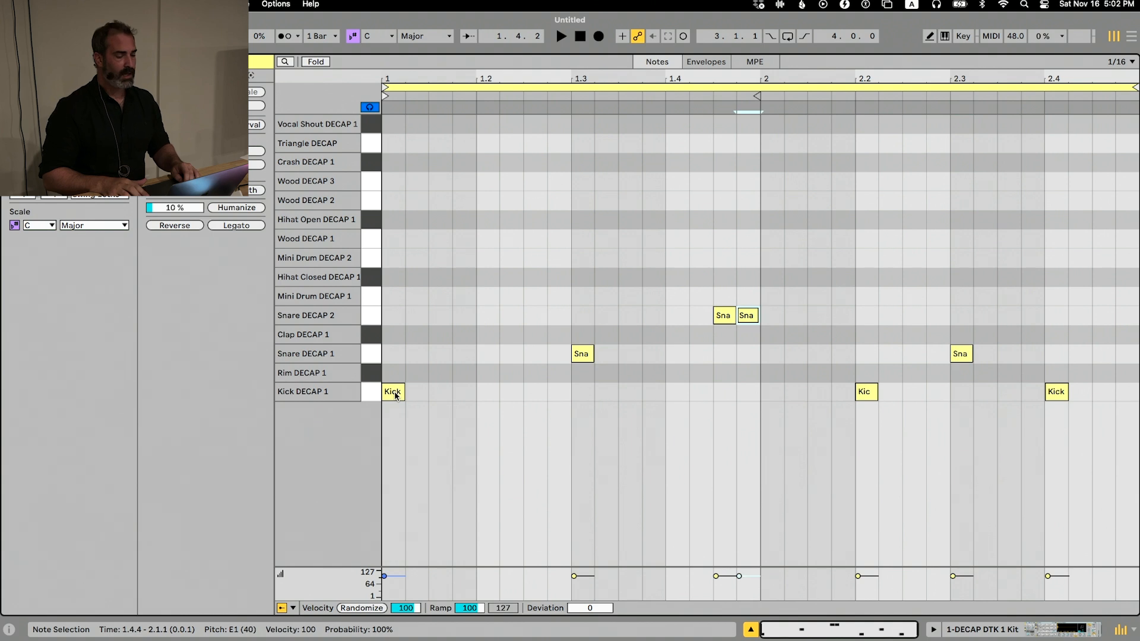
key("alt+Right")
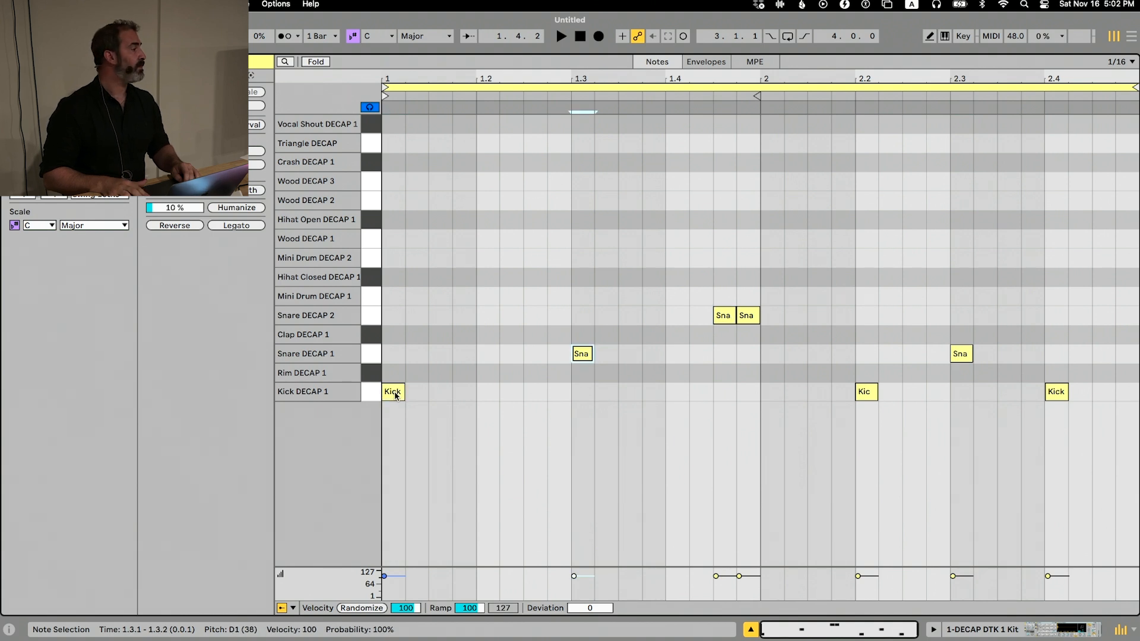
key("alt+Right")
key("alt+Right")
key("alt+Left")
key("alt+Left")
key("alt+Left")
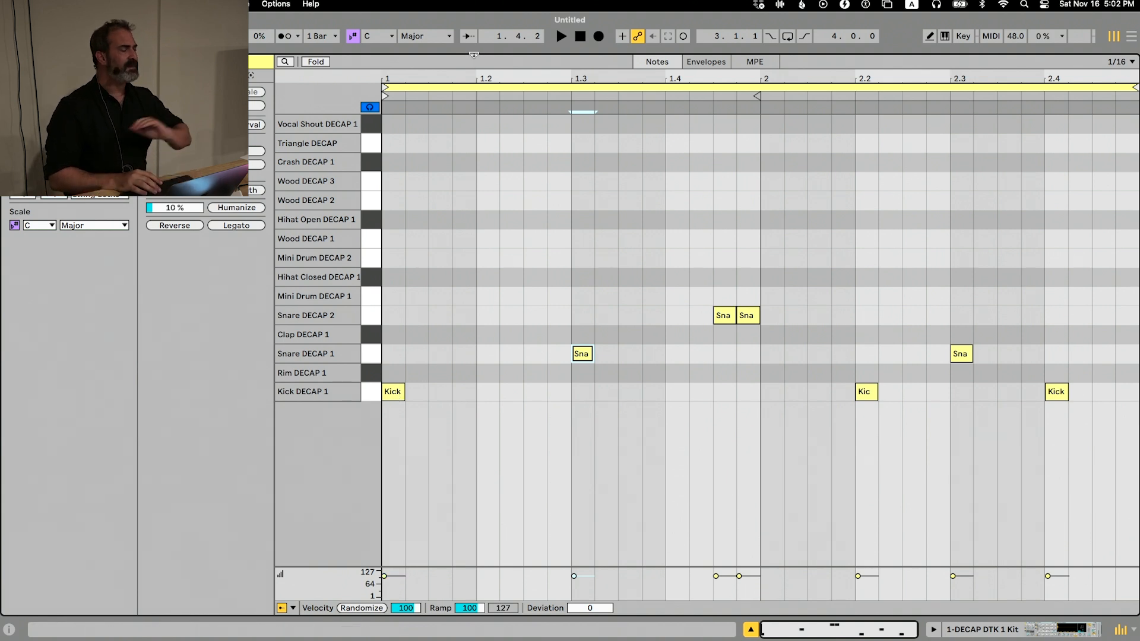
Reduce the clip editor's height to reveal the session slots and launch the DECAP DTK 1 clip
left_click_drag(473, 55, 474, 196)
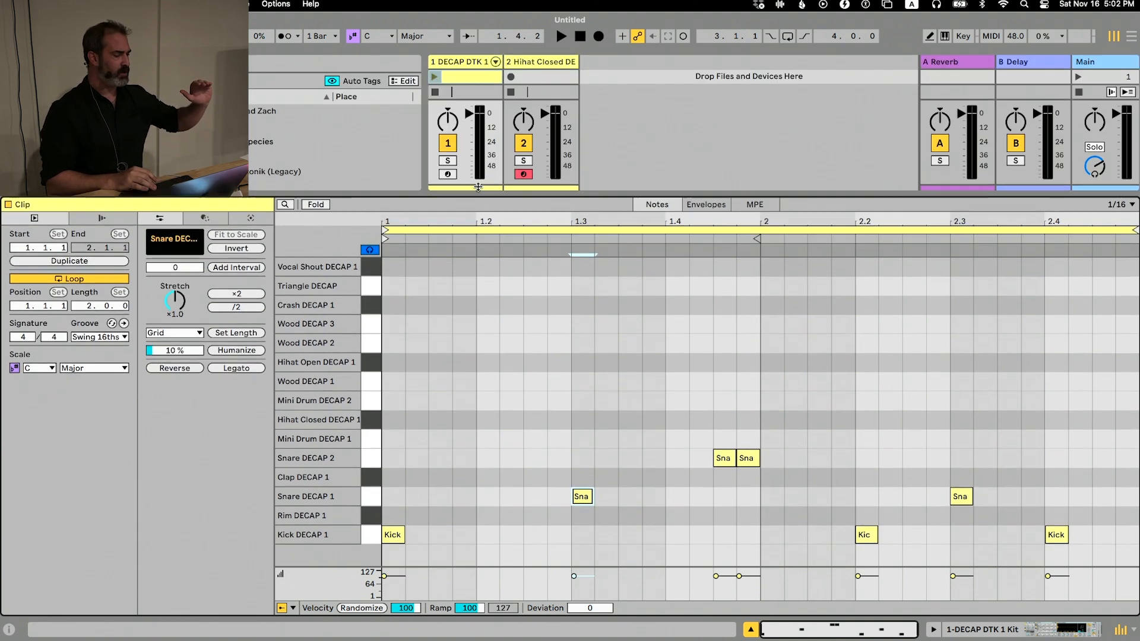
left_click(440, 76)
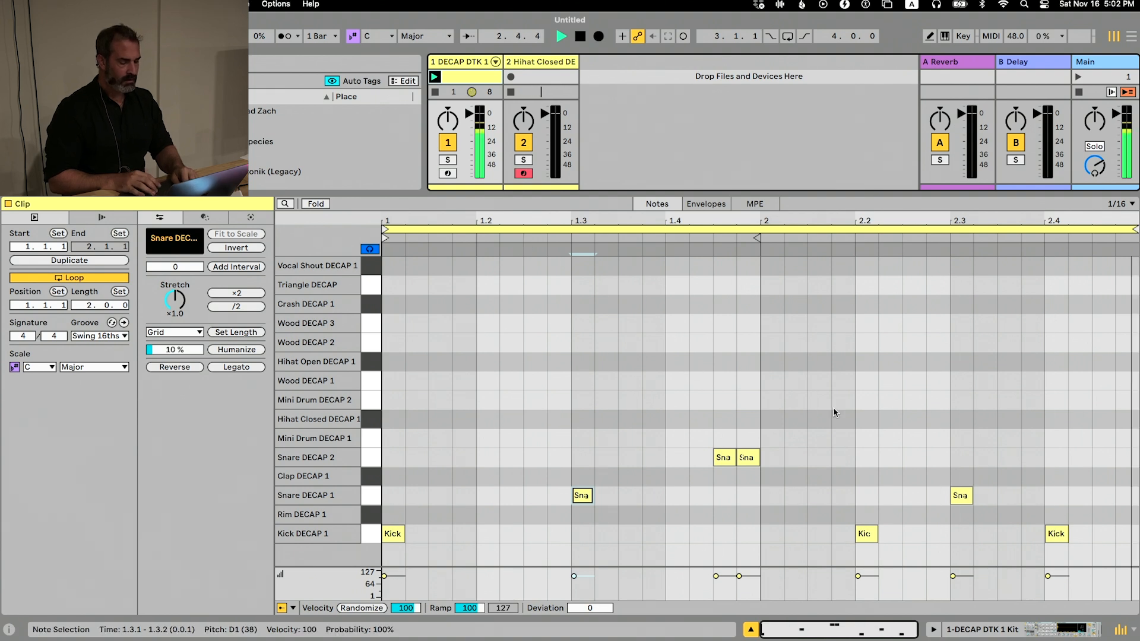
Stop playback and move the insert marker to 1.4.3 in the DECAP DTK 1 clip
left_click(575, 310)
key("space")
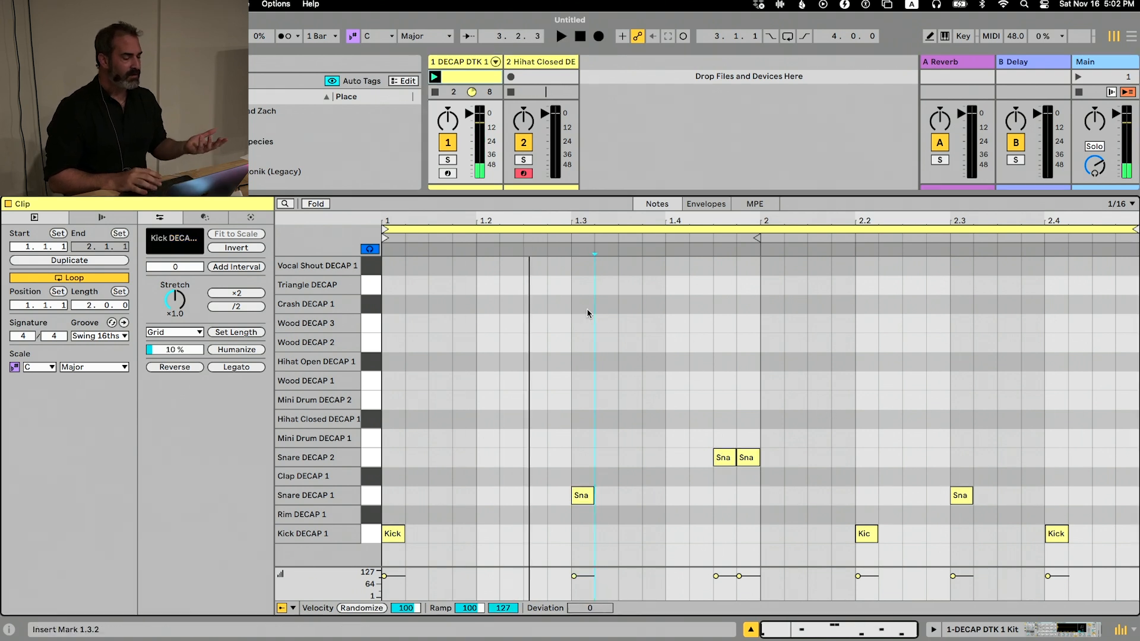
key("Right")
key("Right")
key("Right")
key("Left")
key("Left")
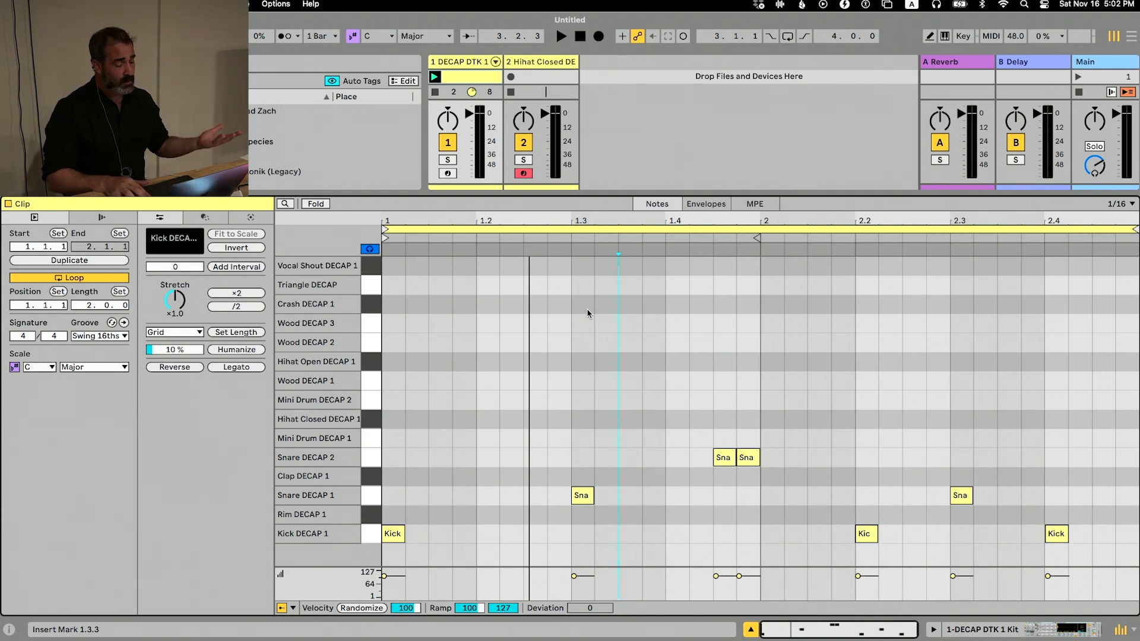
key("Right")
key("Right")
key("Right")
key("Right")
key("Left")
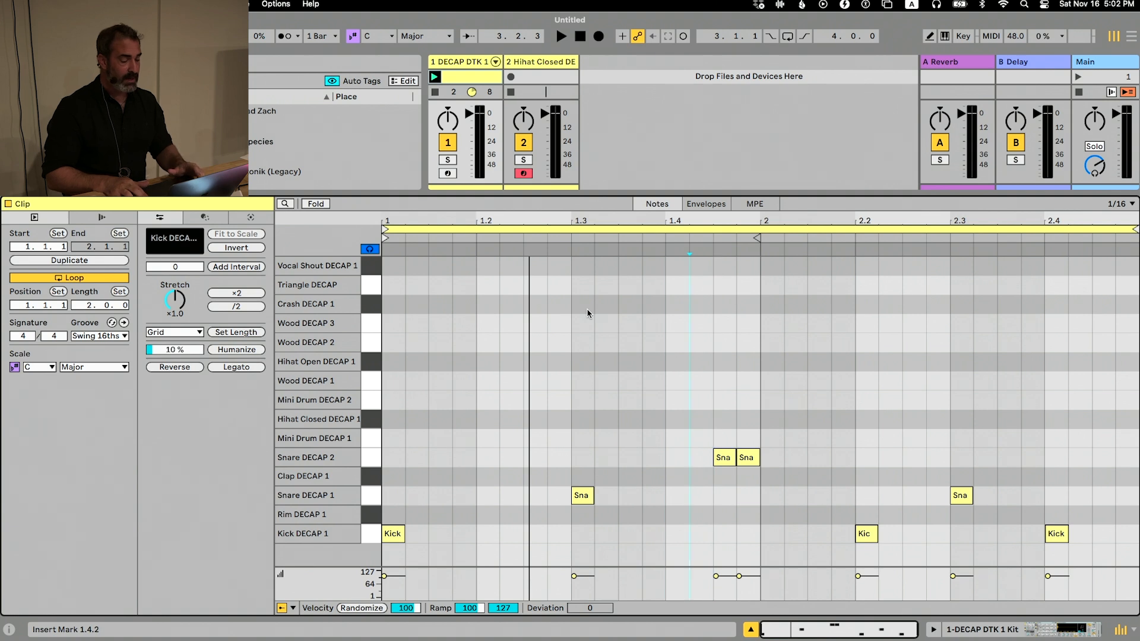
key("Right")
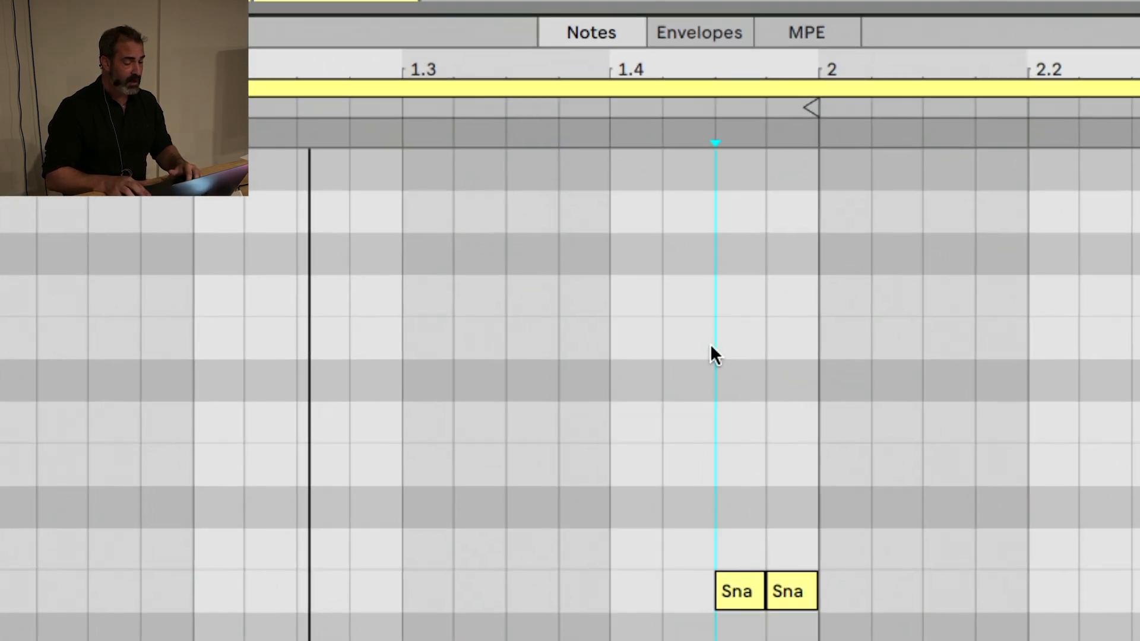
Select the two Snare DECAP 2 notes between 1.4.3 and 2.1.1 and move them two sixteenths earlier
key("shift+Right")
key("shift+Right")
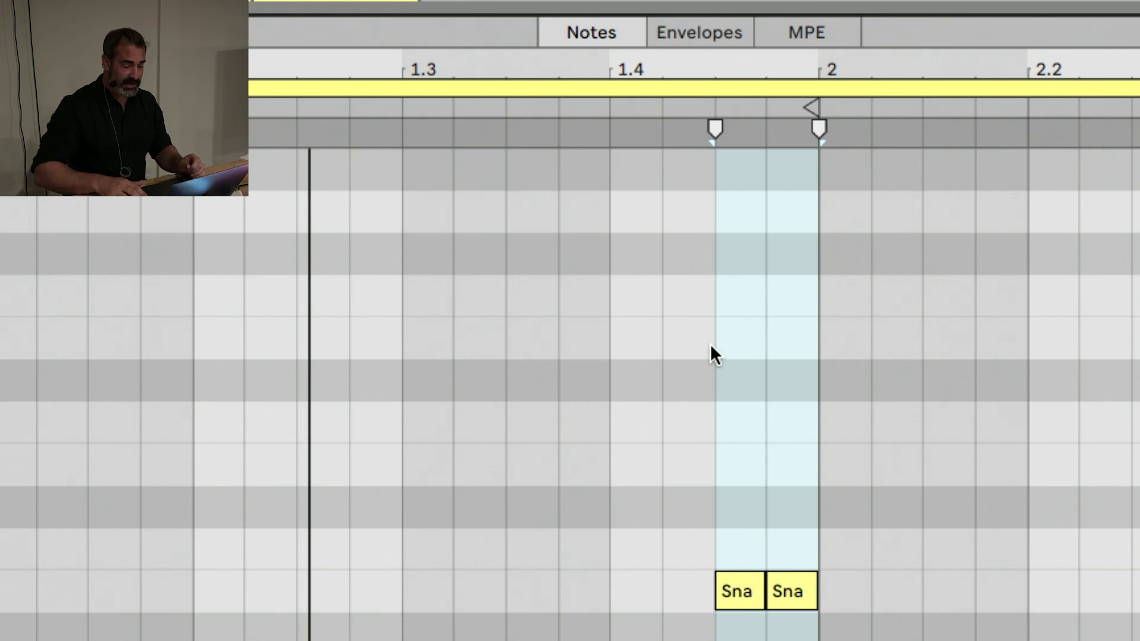
key("Return")
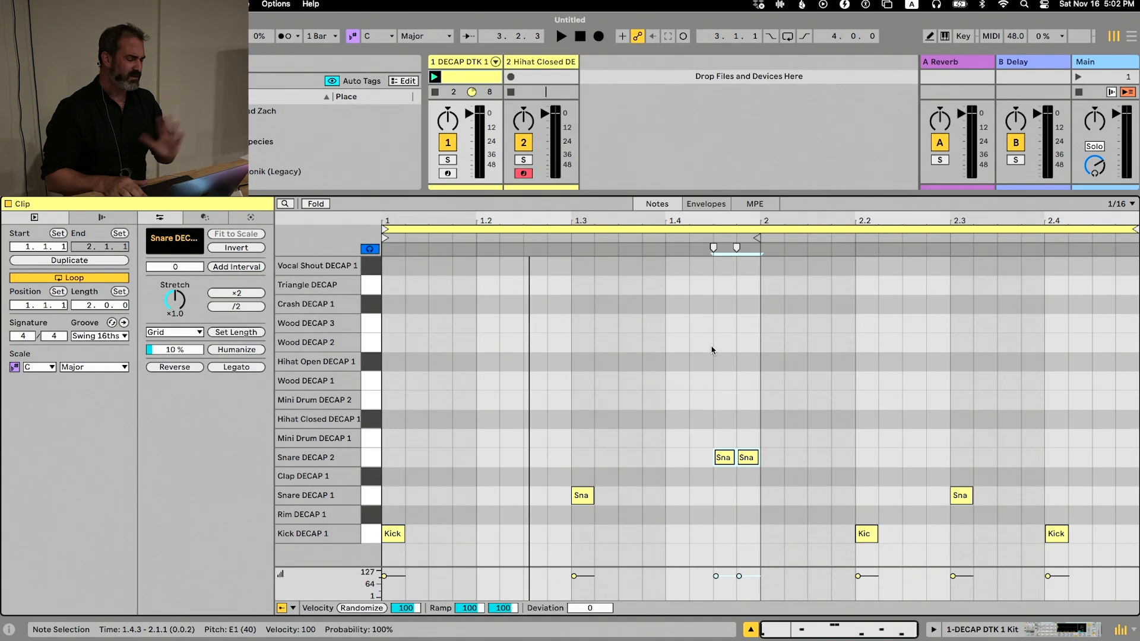
key("Left")
key("Left")
Spread the two Snare DECAP 2 notes to positions 1.4.3 and 2.1.3 and play the pattern back
key("alt+Right")
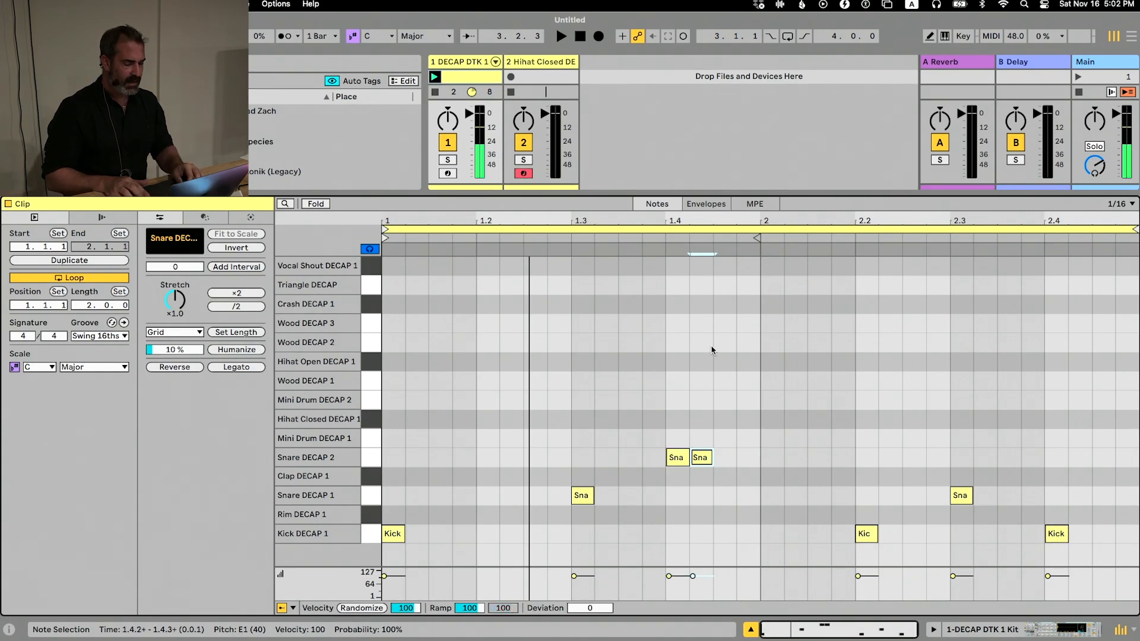
key("Right")
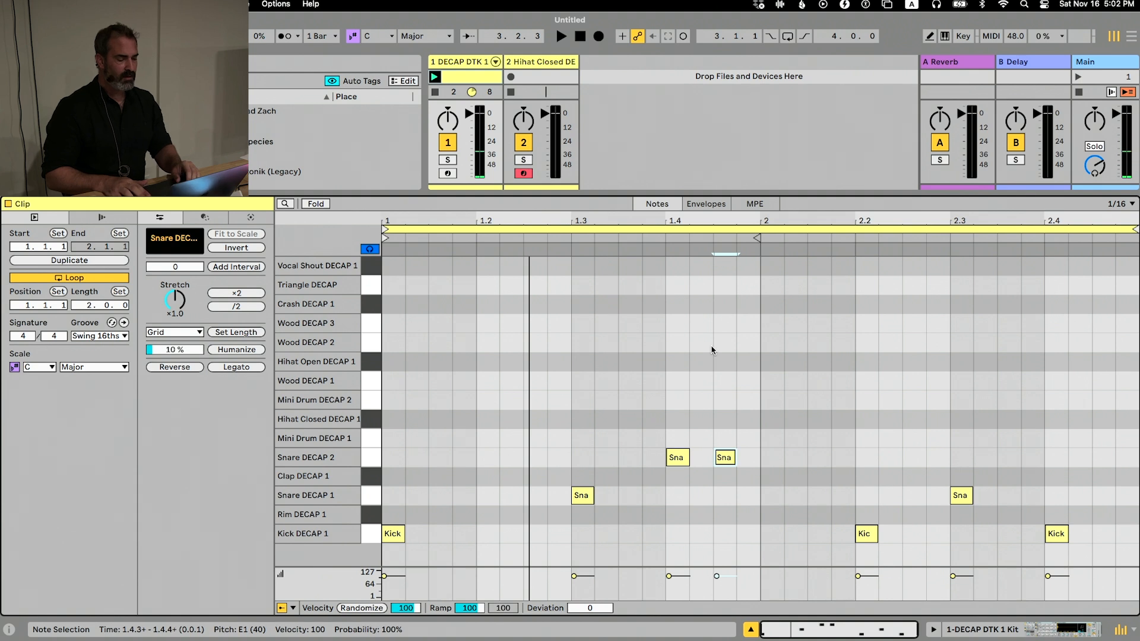
key("alt+Left")
key("Right")
key("Right")
key("Right")
key("Right")
key("Right")
key("Right")
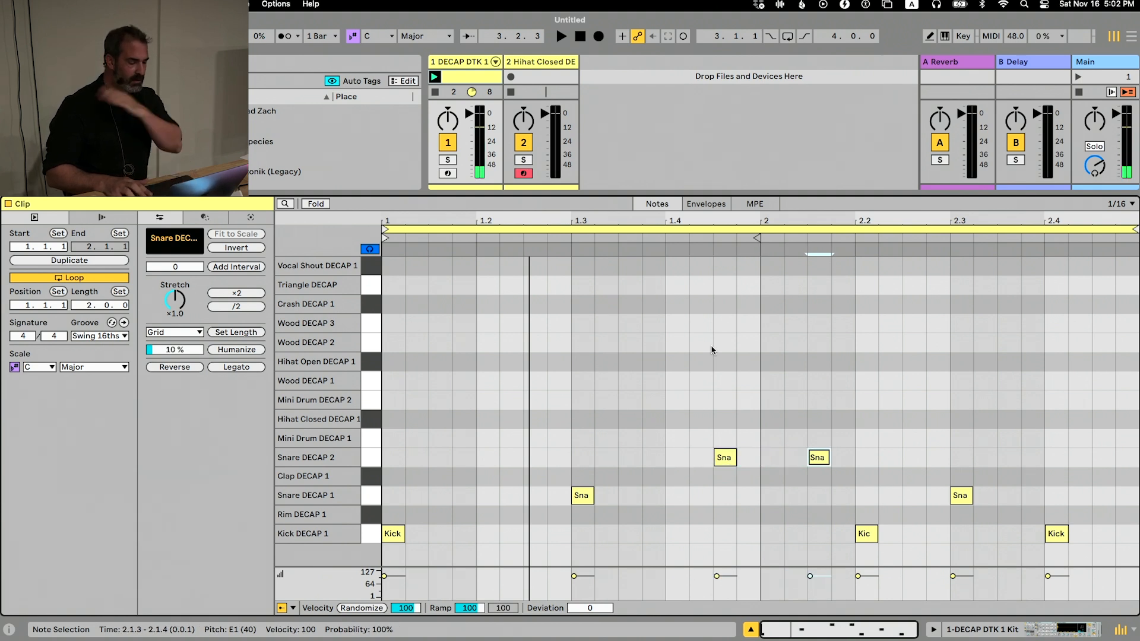
key("space")
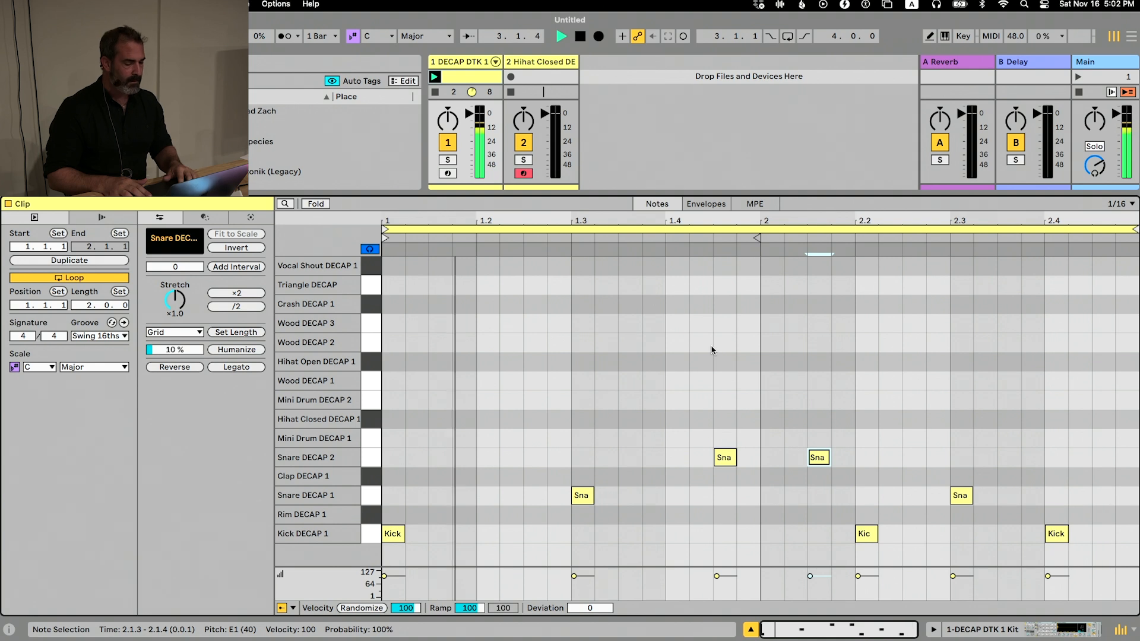
key("space")
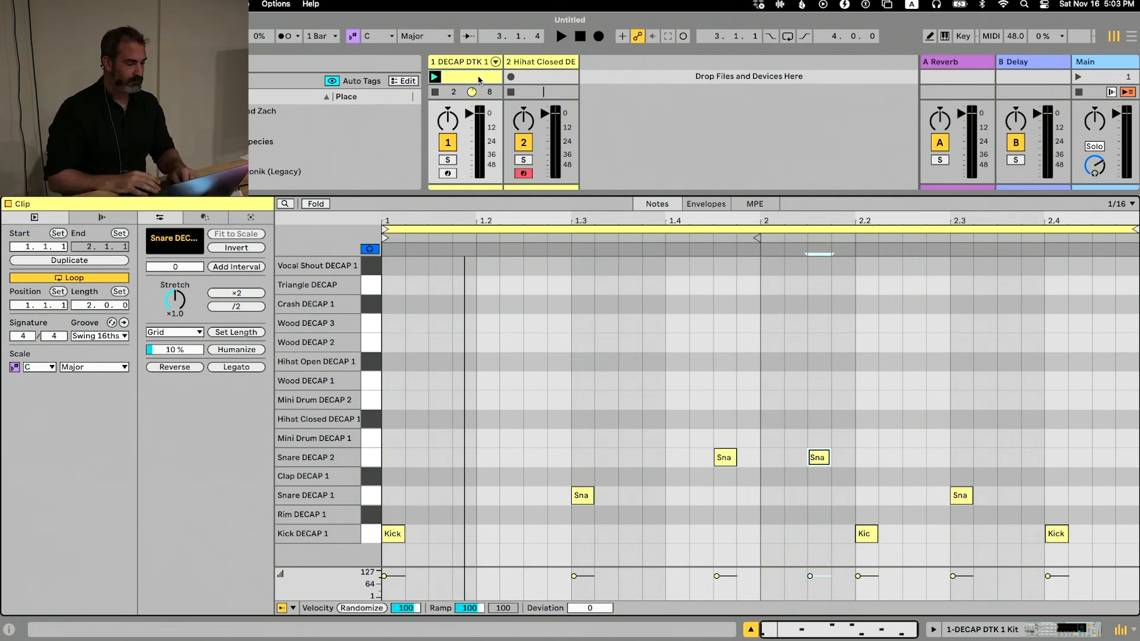
Create a MIDI clip on the Hihat Closed track and set its loop length to 2 bars
double_click(550, 77)
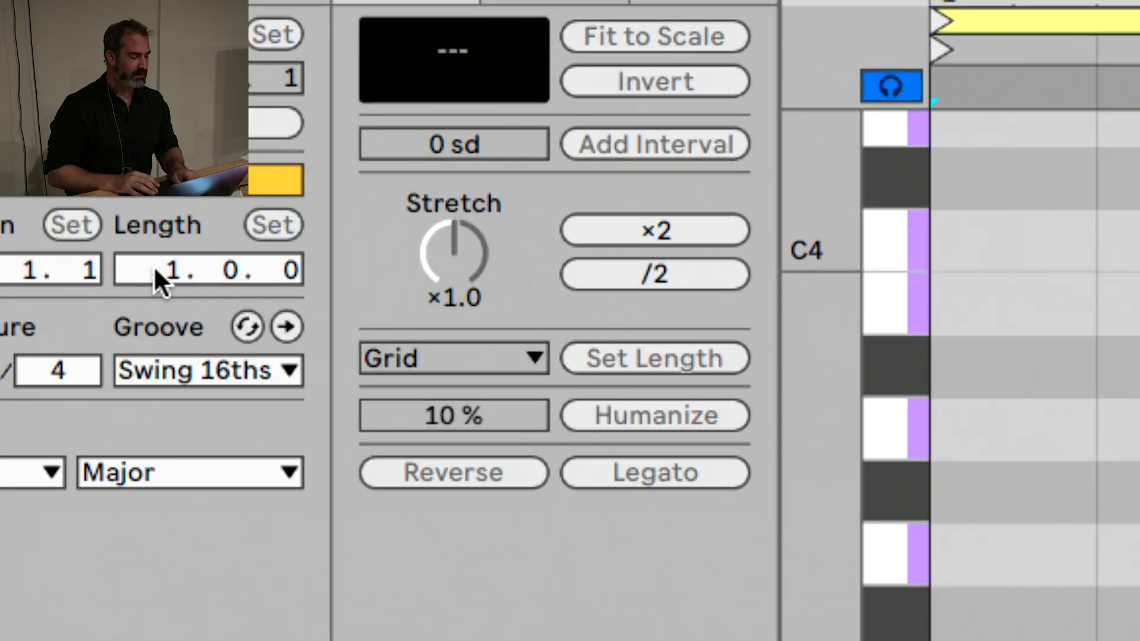
left_click(83, 305)
type("2")
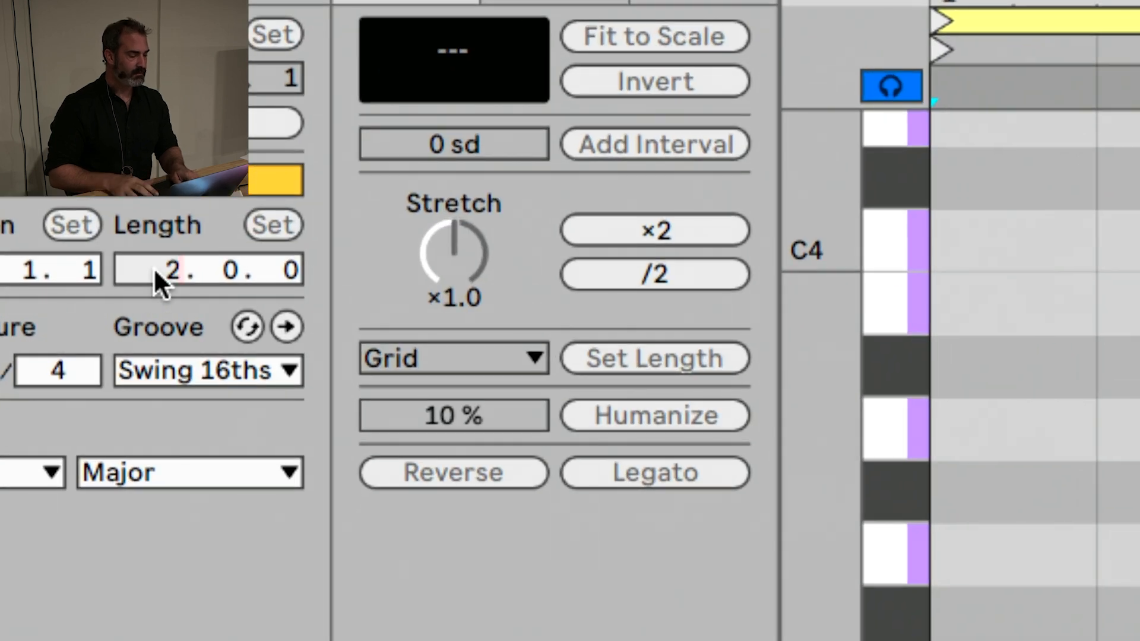
key("Return")
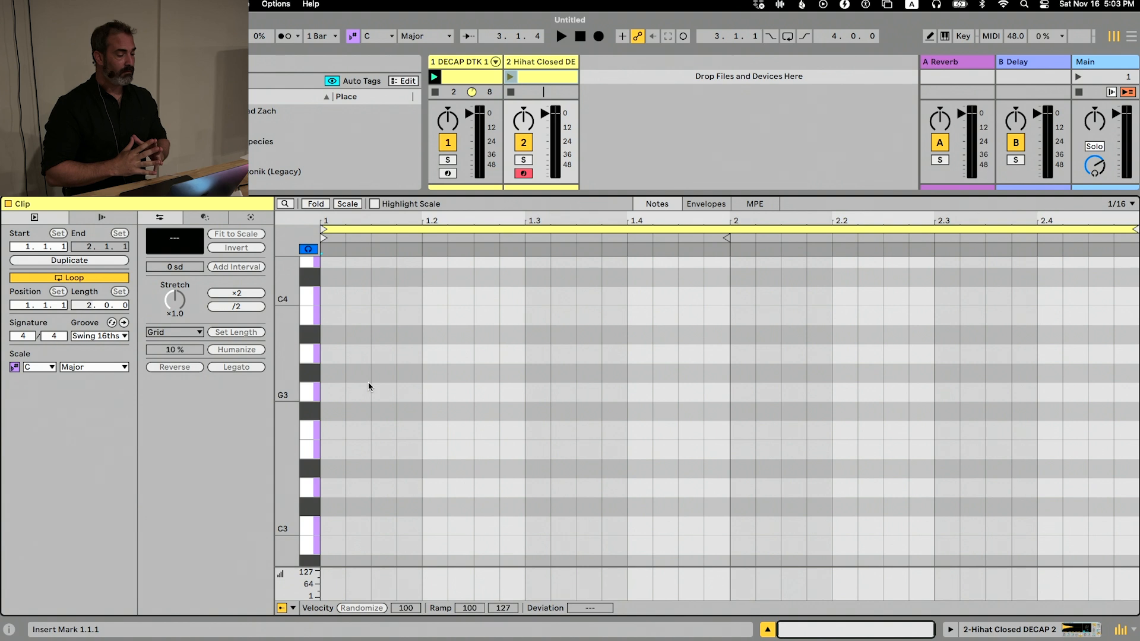
Play the clips briefly and add sixteenth-long C3 hi-hat notes at 1.1.1 and 1.2.1
key("space")
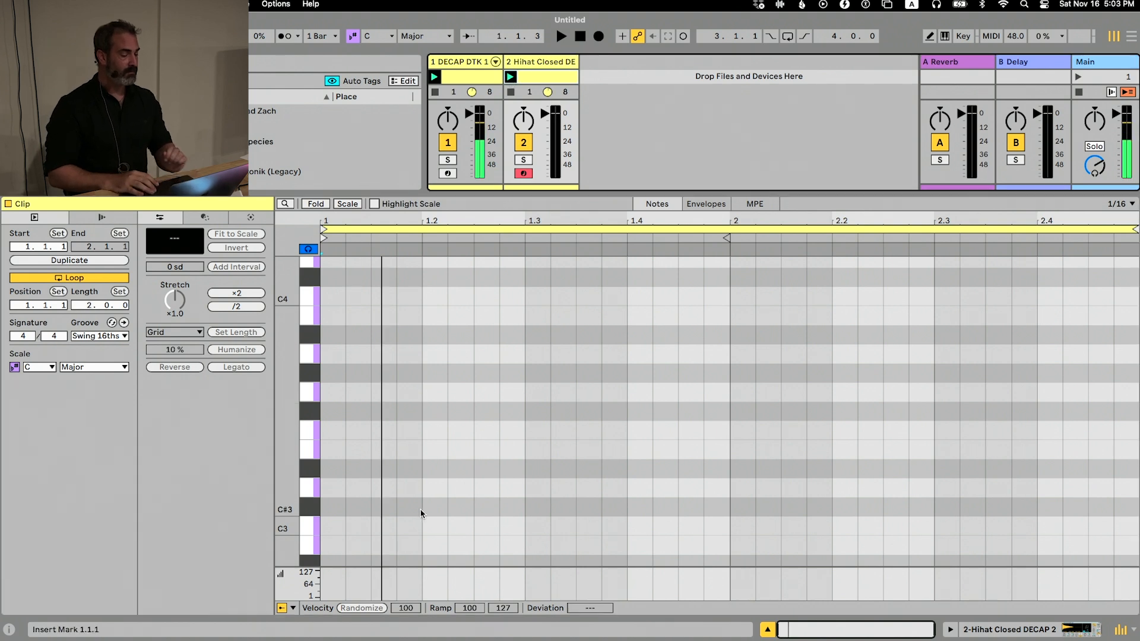
double_click(342, 526)
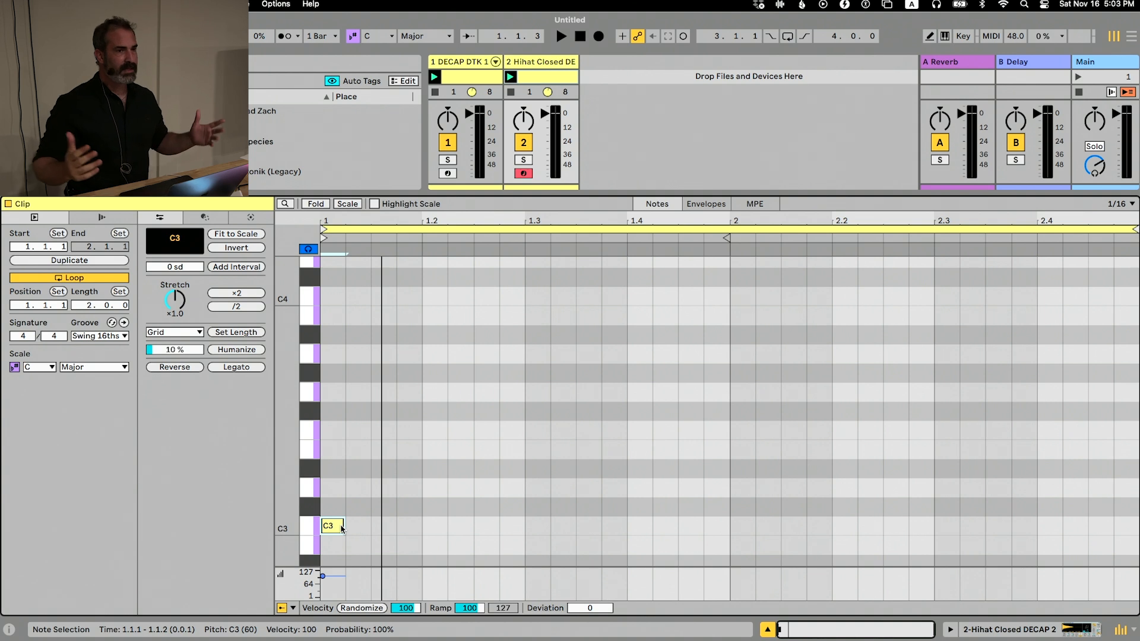
left_click_drag(342, 528, 446, 528)
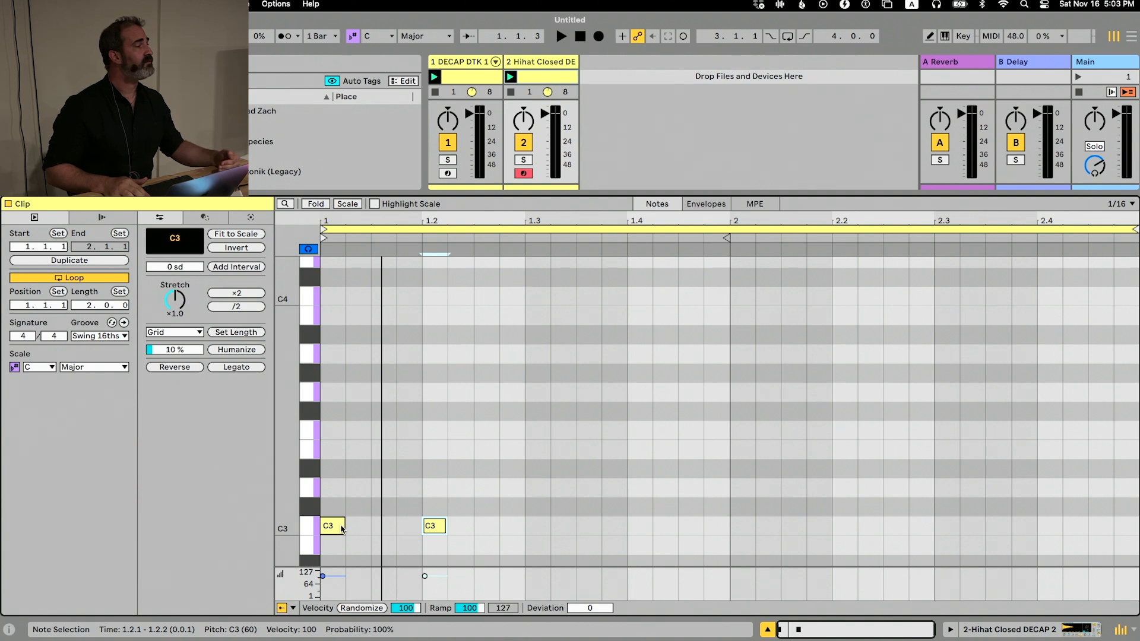
Lengthen and shorten the C3 note at beat 1.2 repeatedly in grid increments, ending back at one sixteenth
key("shift+Right")
key("shift+Right")
key("shift+Right")
key("shift+Right")
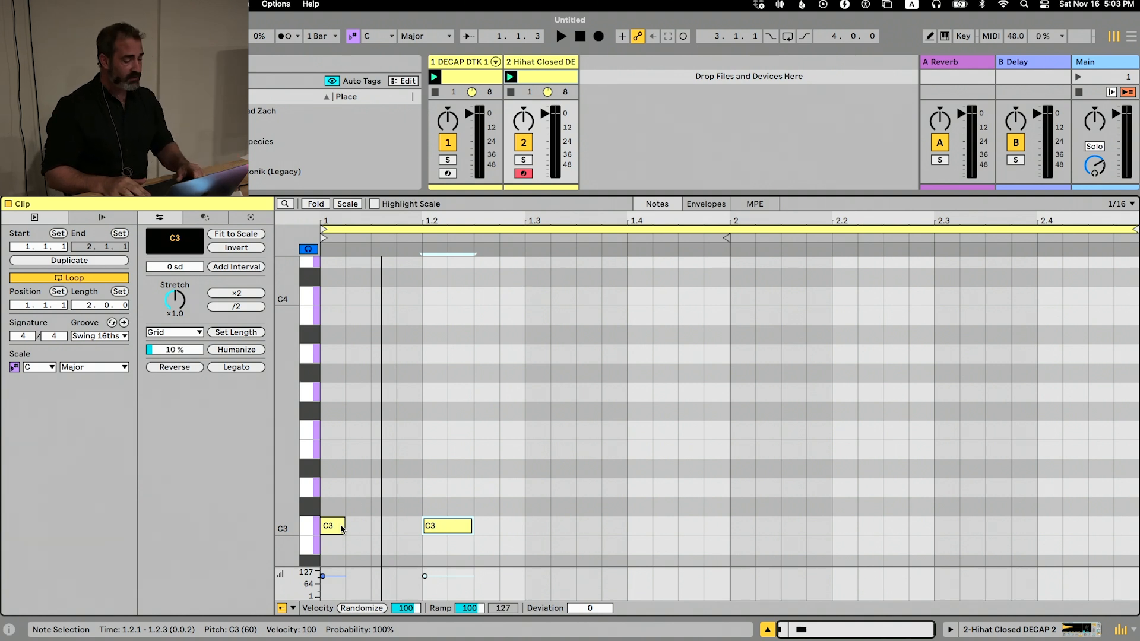
key("shift+Left")
key("shift+Left")
key("shift+Left")
key("shift+Right")
key("shift+Right")
key("shift+Right")
key("shift+Right")
key("shift+Right")
key("shift+Right")
key("shift+Right")
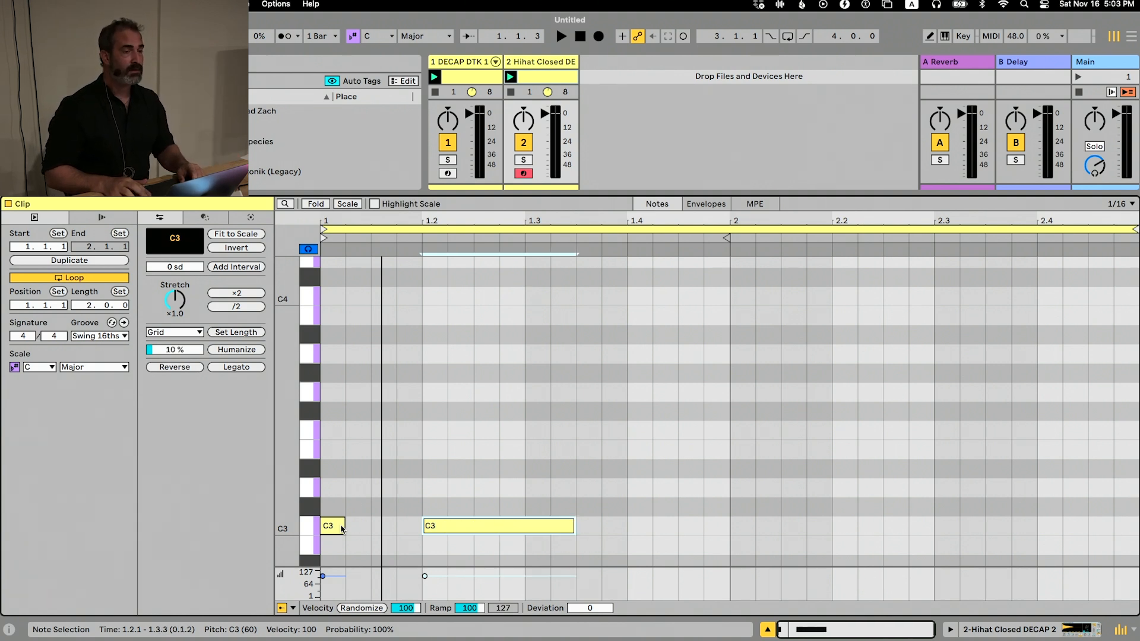
key("shift+Left")
key("shift+Left")
key("shift+Left")
key("shift+Left")
key("shift+Left")
key("shift+Left")
key("shift+Left")
key("shift+Left")
key("shift+Right")
key("shift+Right")
key("shift+Right")
key("shift+Right")
key("shift+Right")
key("shift+Right")
key("shift+Right")
key("shift+Right")
key("shift+Right")
key("shift+Right")
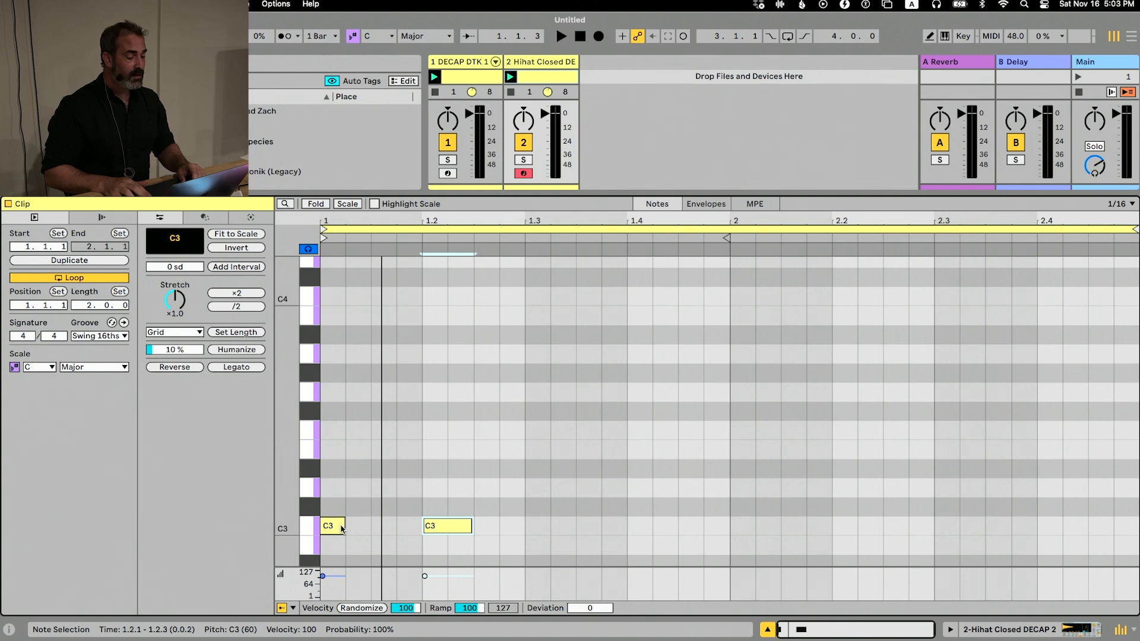
key("shift+Left")
key("shift+Left")
key("shift+Left")
key("shift+Left")
key("shift+Left")
key("shift+Left")
key("shift+Left")
key("shift+Left")
key("shift+Left")
key("shift+Left")
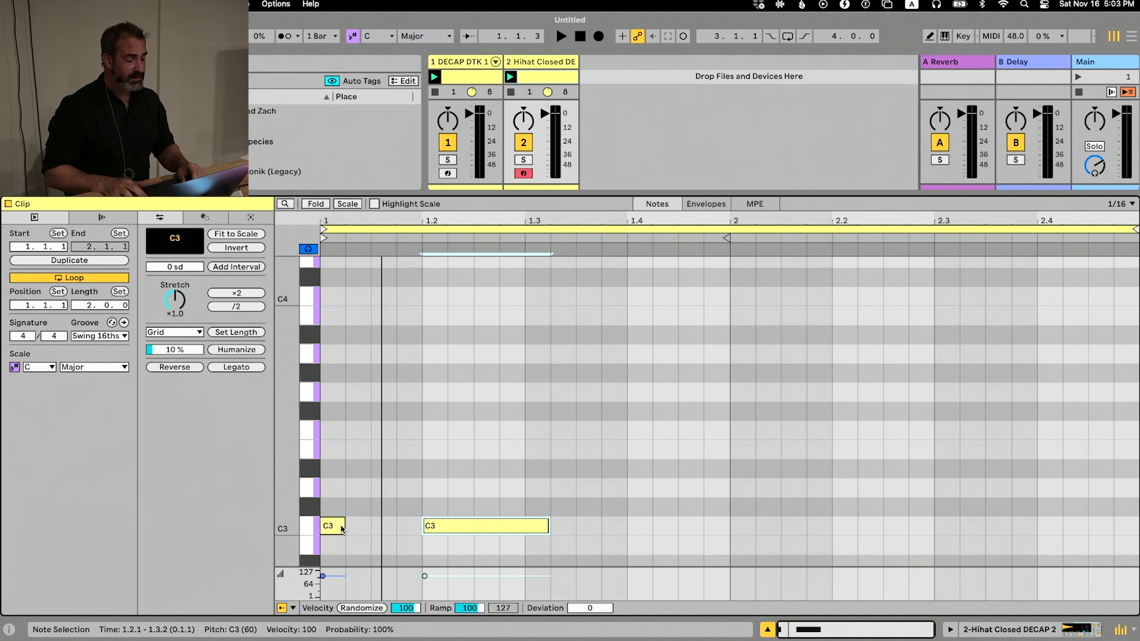
key("shift+Right")
key("shift+Right")
key("shift+Right")
key("shift+Right")
key("shift+Right")
key("shift+Right")
key("shift+Right")
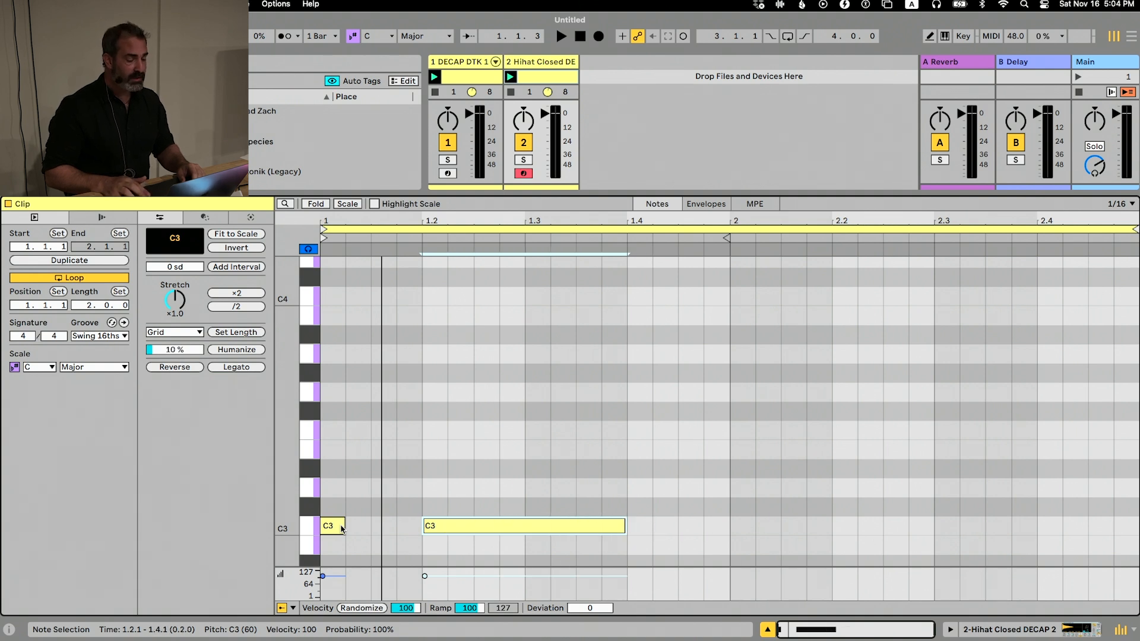
key("shift+Left")
key("shift+Left")
key("shift+Left")
key("shift+Left")
key("shift+Left")
key("shift+Left")
key("shift+Left")
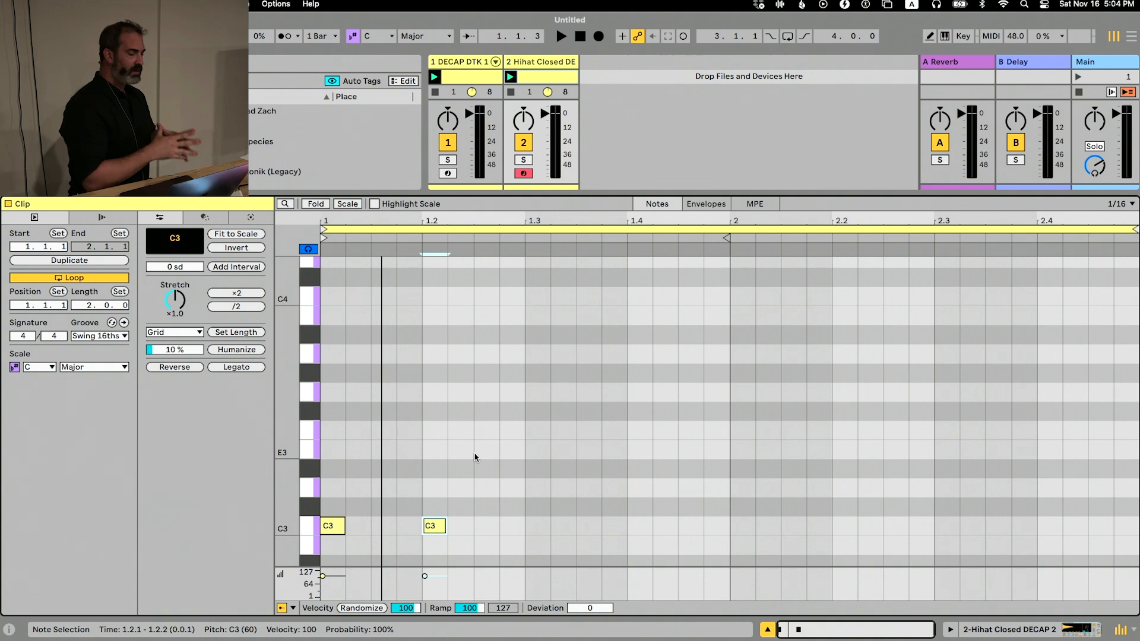
Switch to the Arrangement View, enlarge its track area, and return to the Session View
key("Tab")
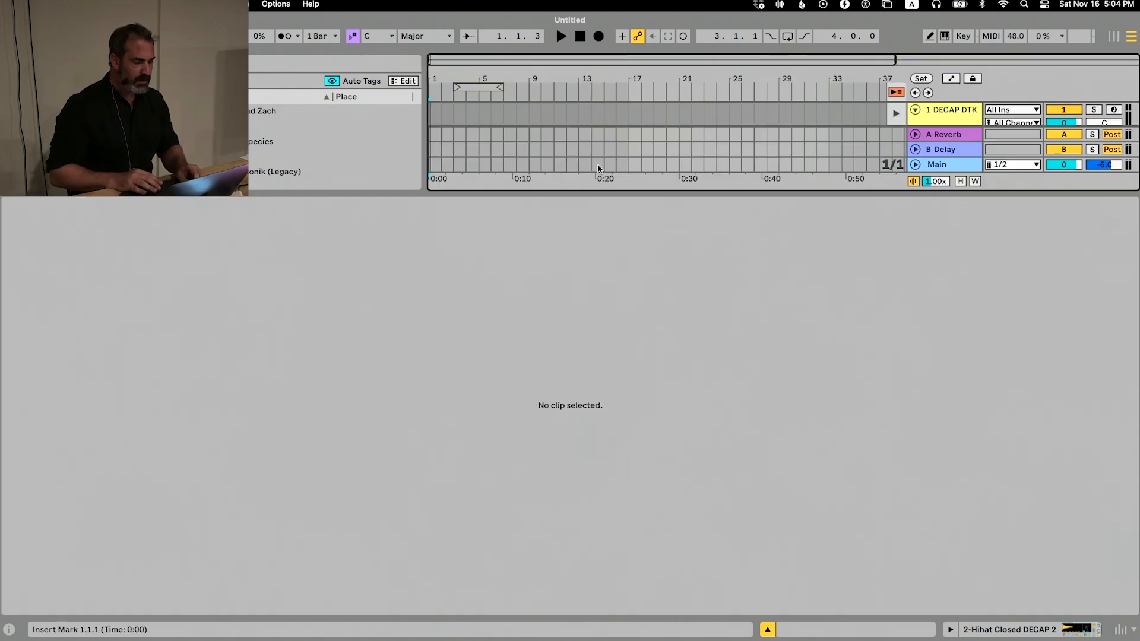
left_click(613, 198)
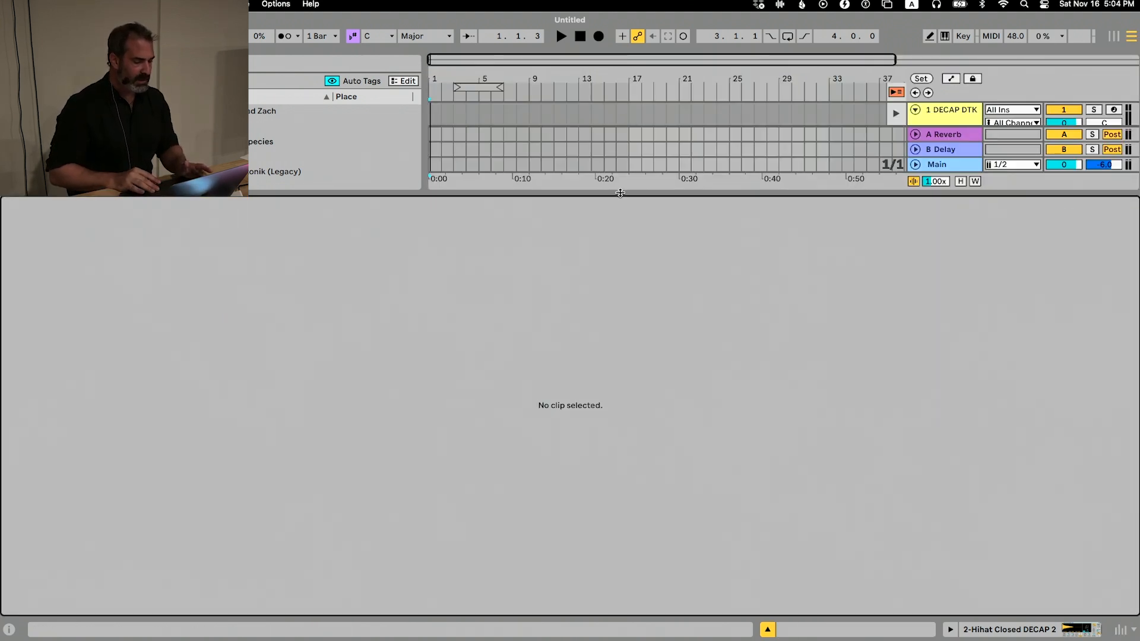
left_click_drag(621, 193, 623, 389)
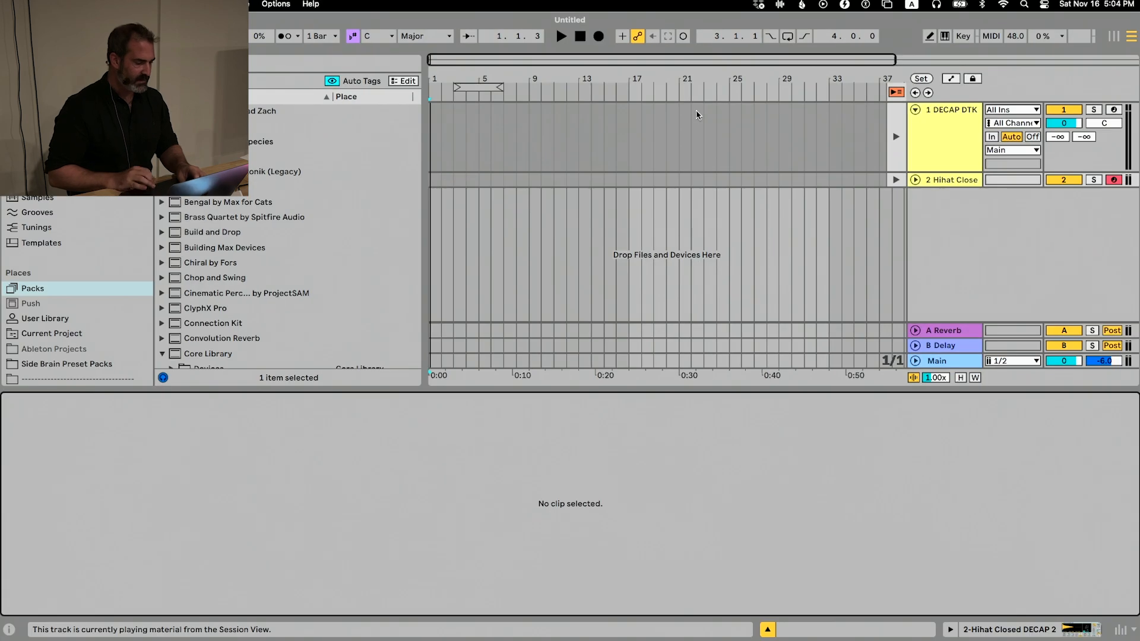
key("shift+Tab")
key("Tab")
Enlarge the Hihat Closed clip's note editor and select the C3 note at beat 1.2
left_click(547, 76)
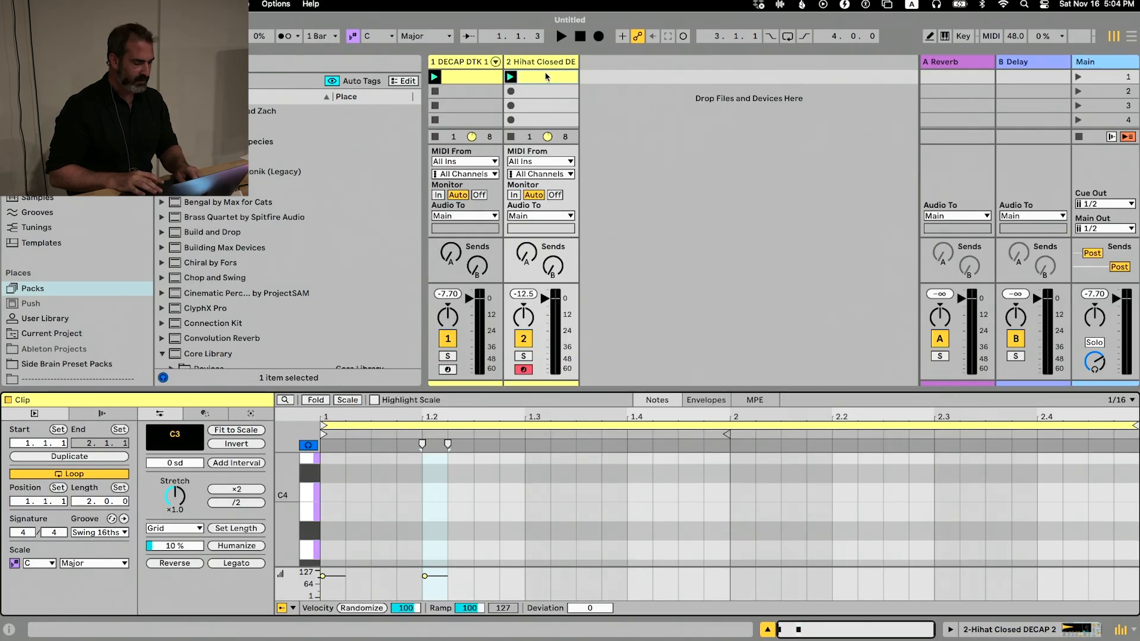
left_click_drag(560, 389, 560, 93)
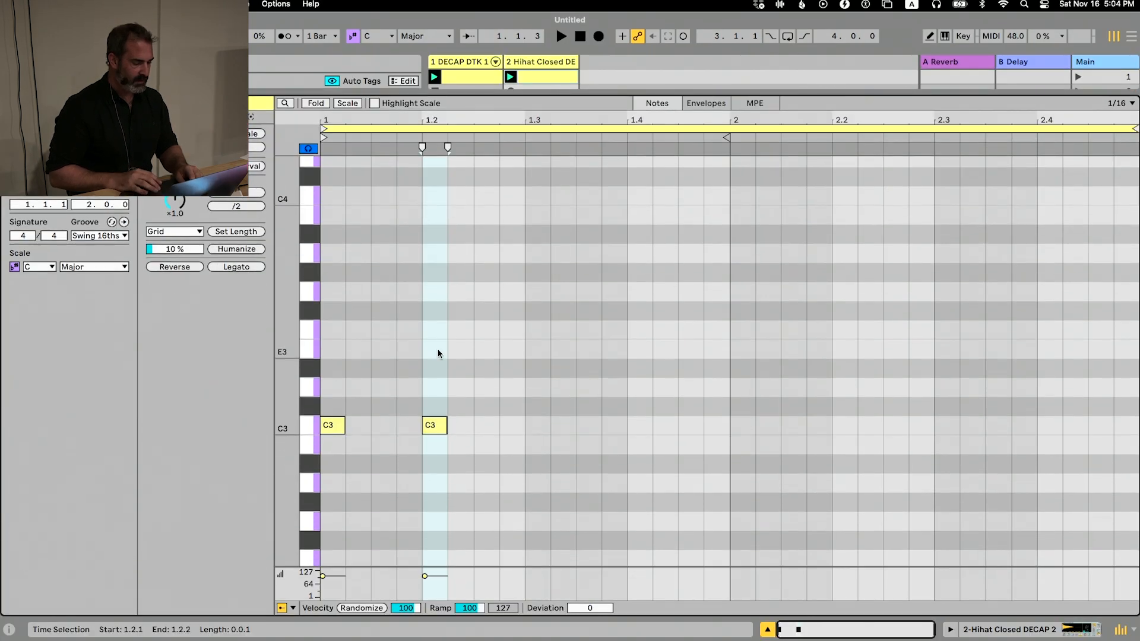
left_click(434, 425)
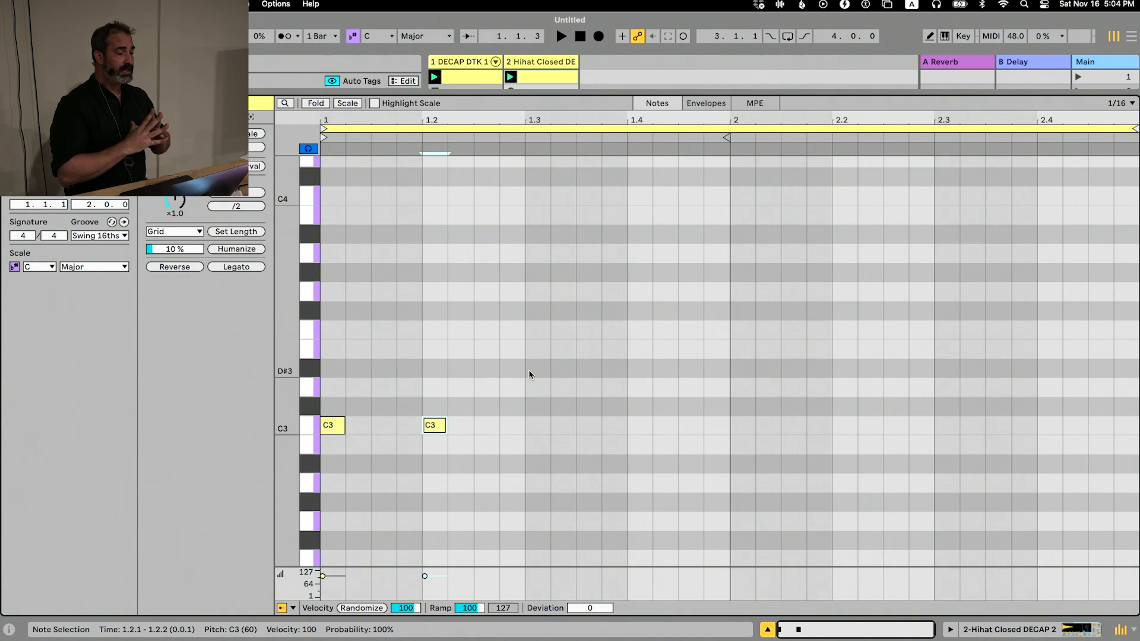
Narrow the hi-hat clip's note grid in stages down to 1/2048
key("super+1")
key("super+1")
key("super+1")
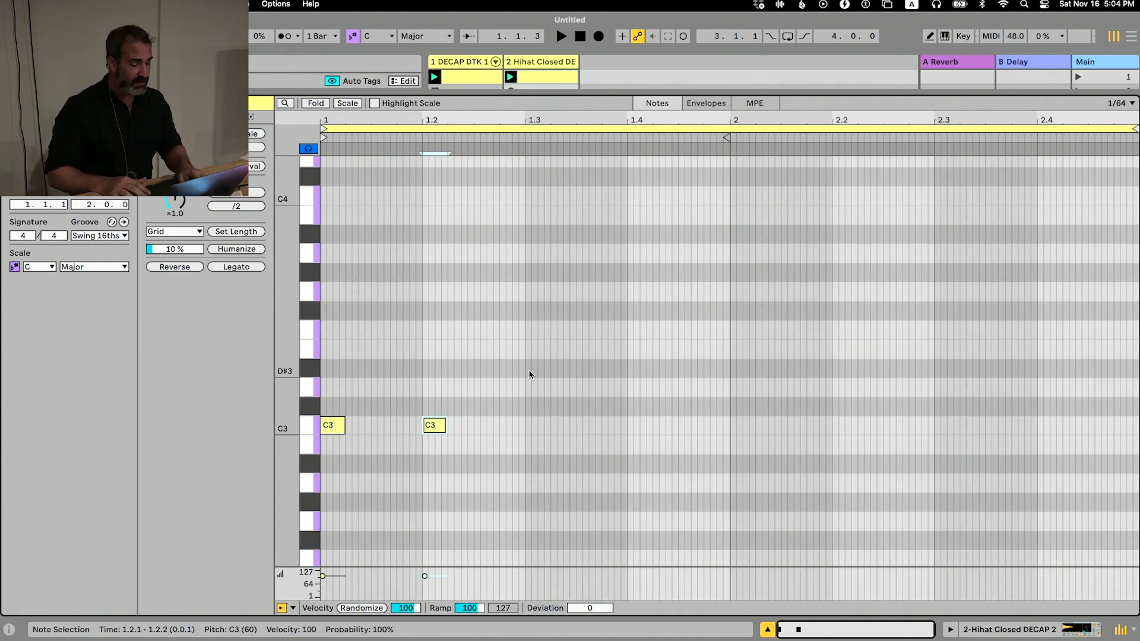
key("super+1")
key("super+1")
key("super+1")
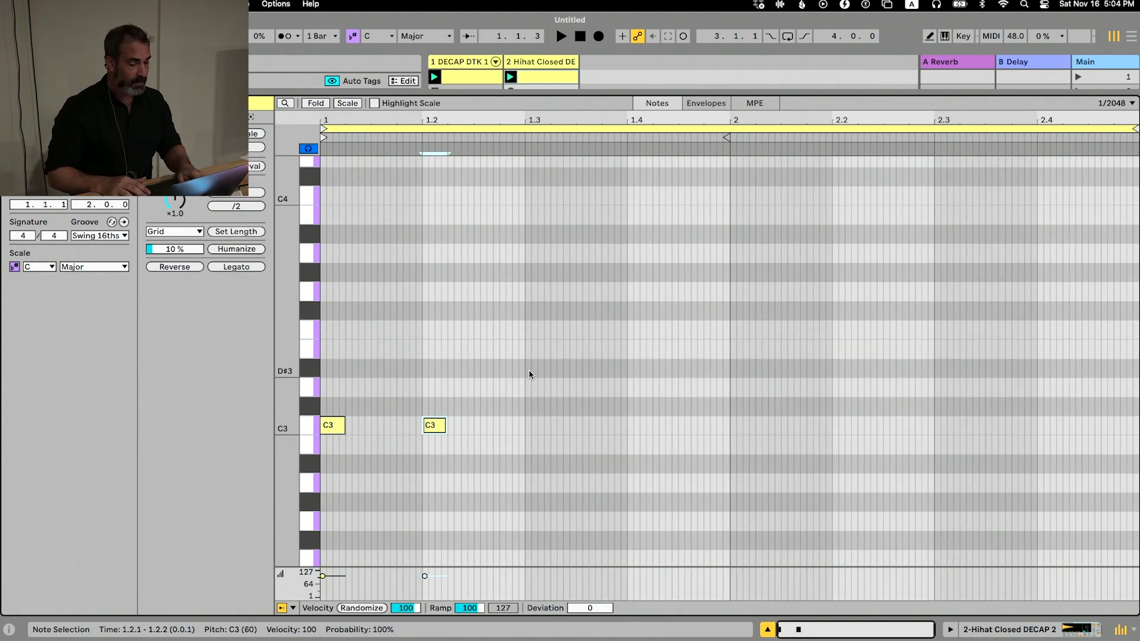
Widen the hi-hat clip's note grid to 1/8
key("super+2")
key("super+2")
key("super+2")
key("super+2")
key("super+2")
key("super+2")
key("super+2")
key("super+2")
key("super+2")
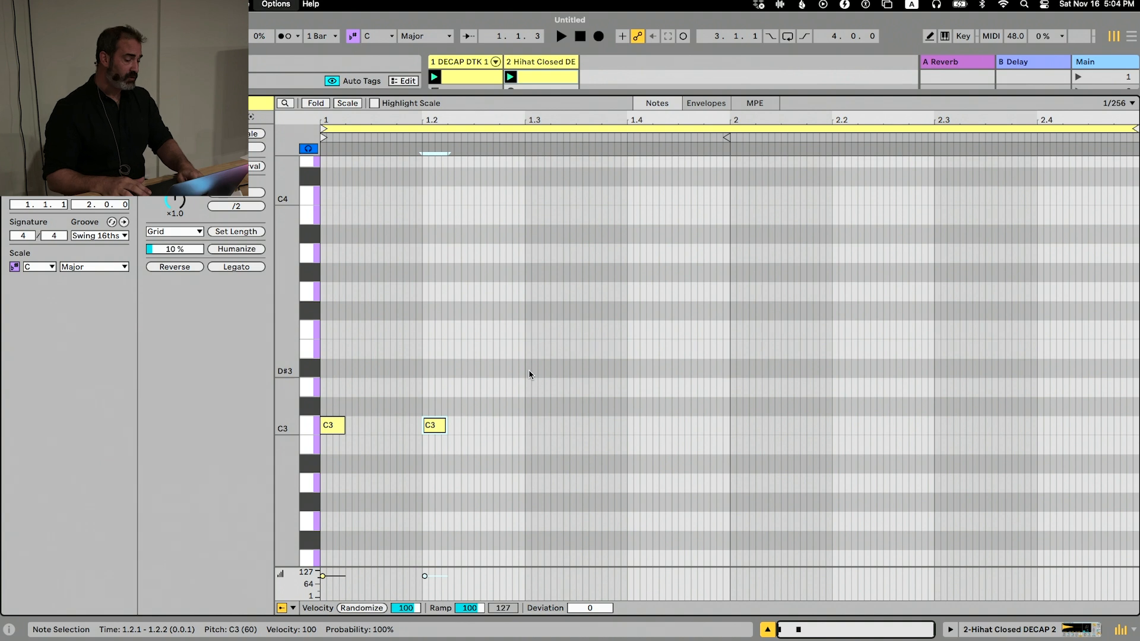
key("super+1")
key("super+1")
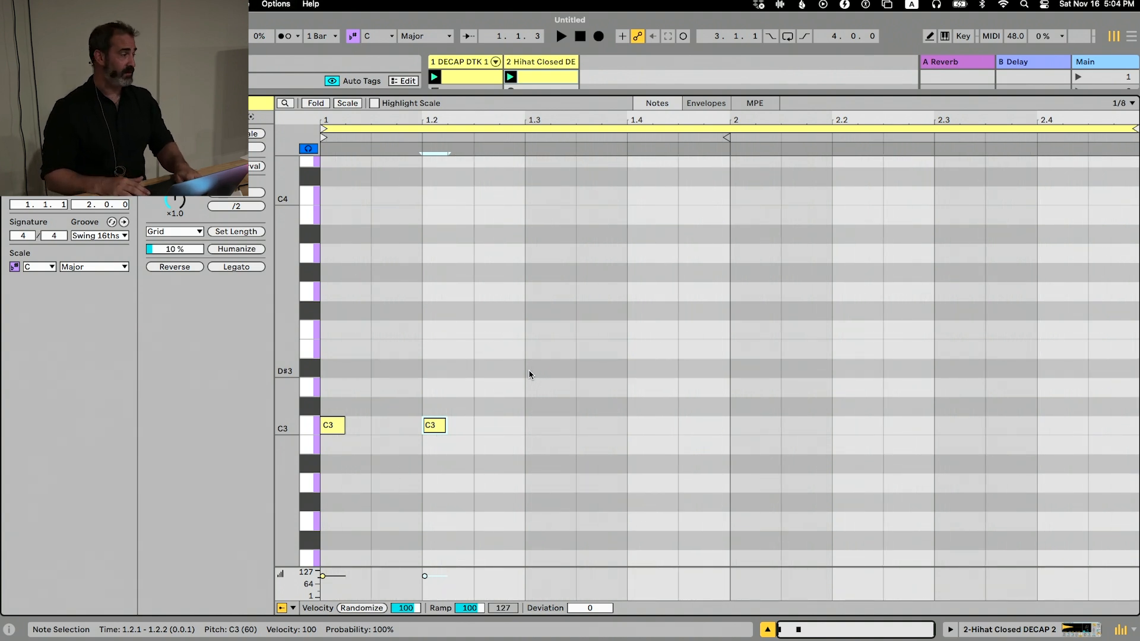
Toggle the hi-hat clip's grid between 1/8 and 1/8 triplets, ending on straight 1/8
key("super+3")
key("super+3")
key("super+3")
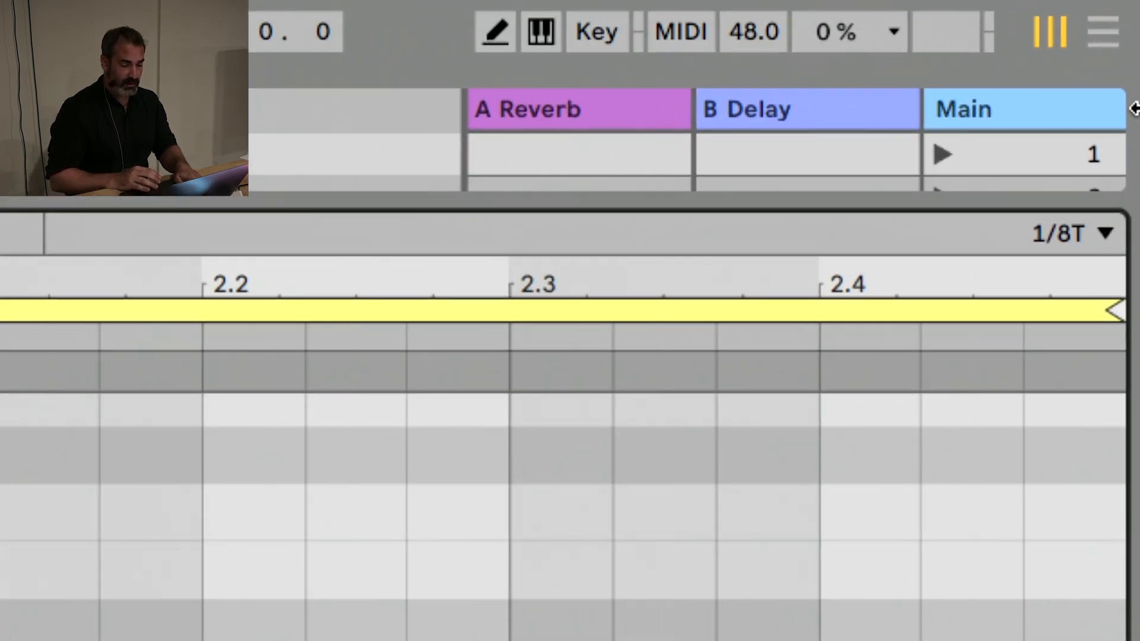
key("super+3")
key("super+3")
key("super+3")
key("super+3")
key("super+3")
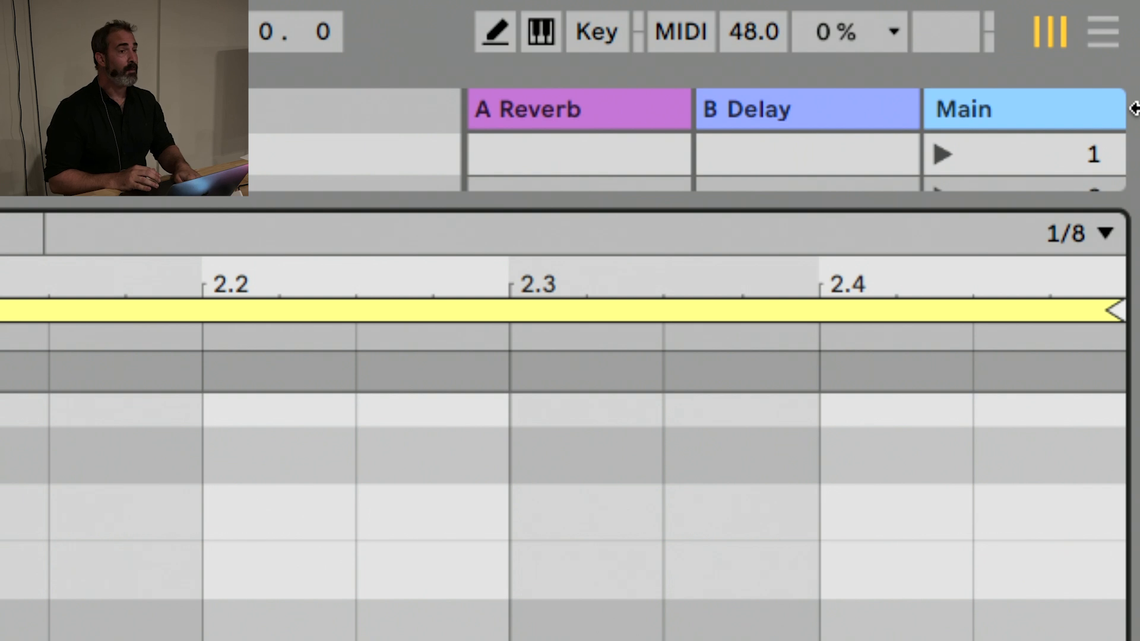
Switch the hi-hat clip's note grid off and back on at 1/8
key("super+4")
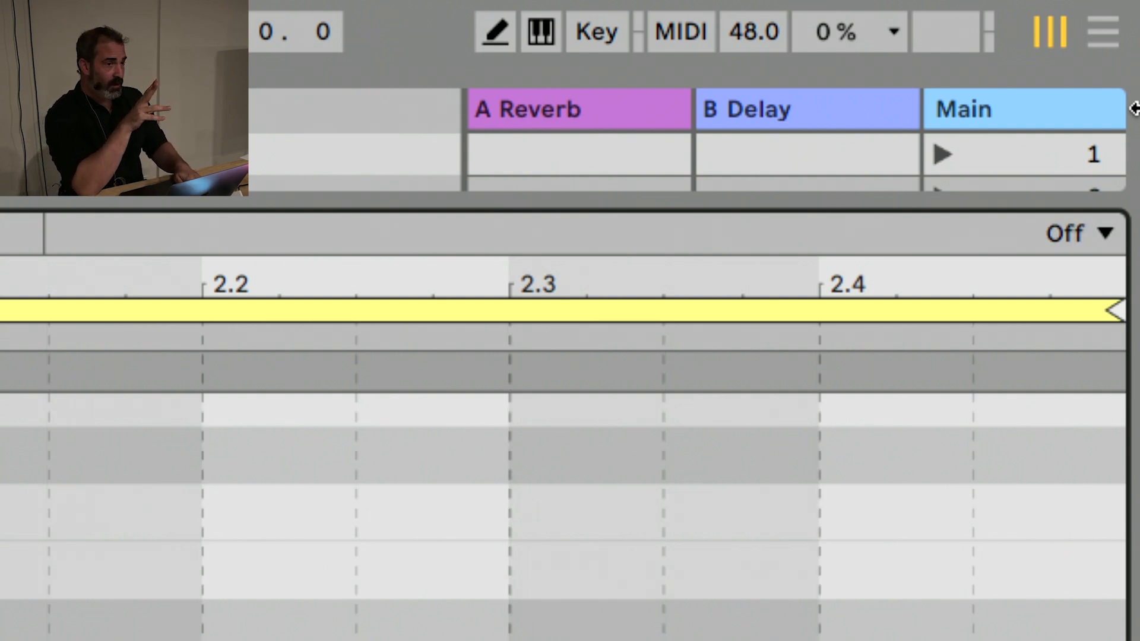
key("super+4")
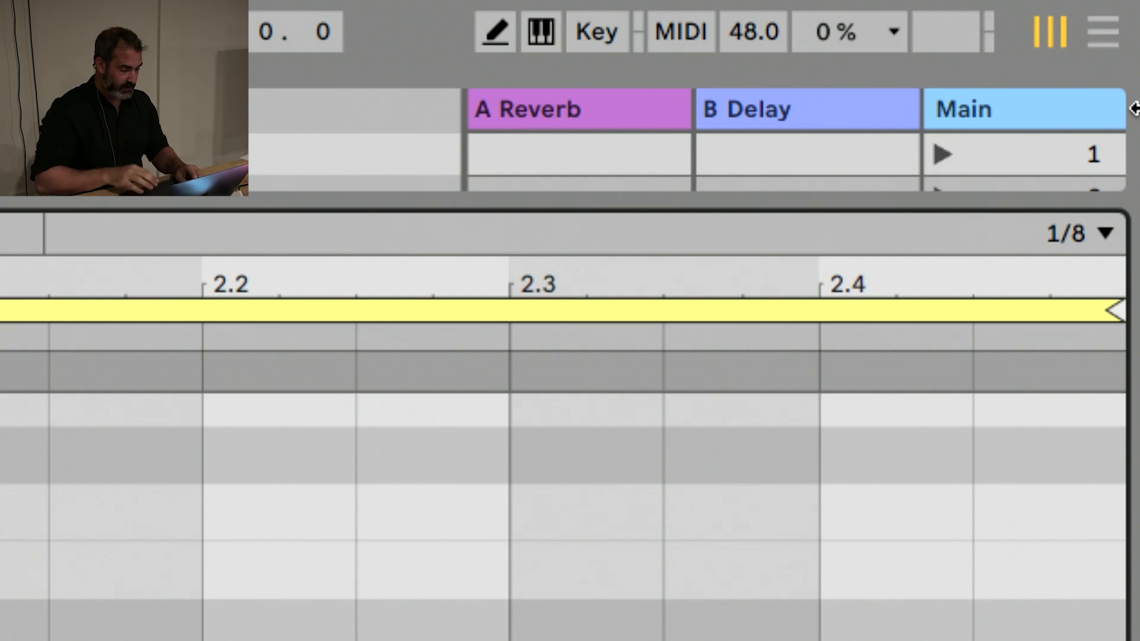
Lengthen and shorten the selected C3 note at beat 1.2 by grid steps, ending on a 1/8 note length
key("shift+Right")
key("shift+Right")
key("shift+Left")
key("shift+Left")
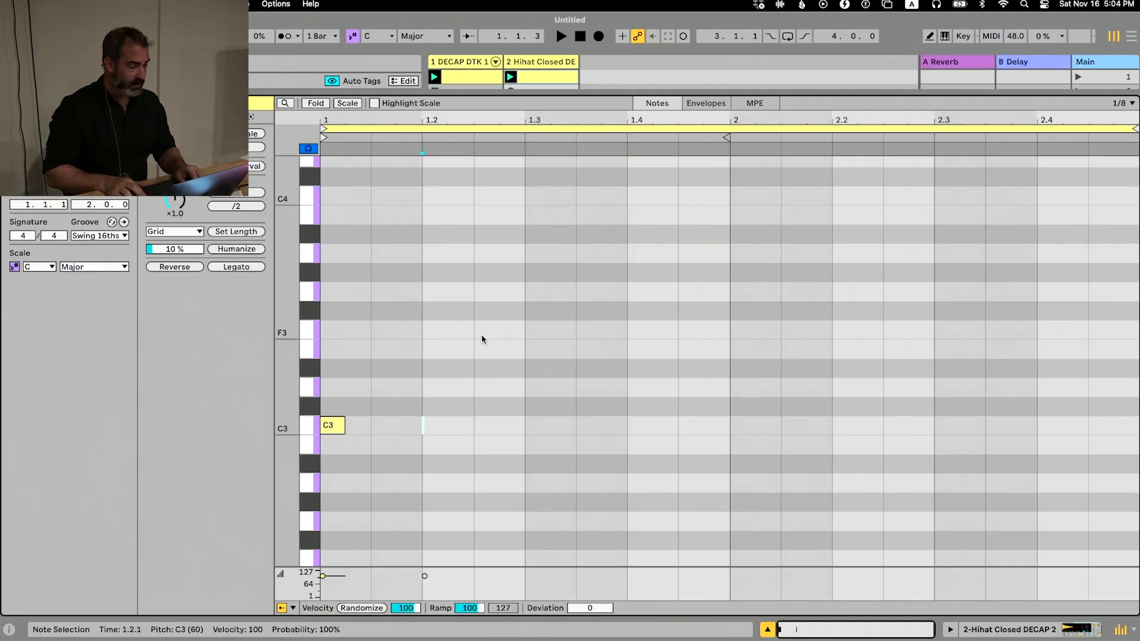
key("shift+Right")
key("shift+Right")
key("shift+Right")
key("shift+Right")
key("shift+Right")
key("shift+Left")
key("shift+Left")
key("shift+Left")
key("shift+Left")
key("shift+Left")
key("shift+Right")
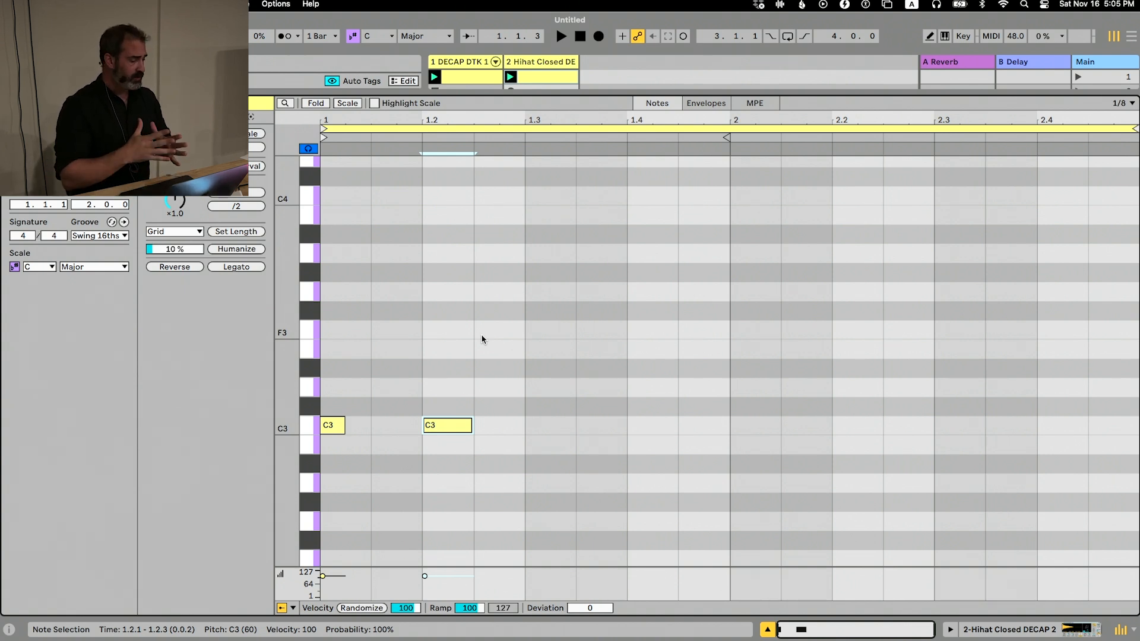
Move the C3 note to 1.1.3 and duplicate it repeatedly to fill bar 1 with eighth notes
key("Left")
key("Left")
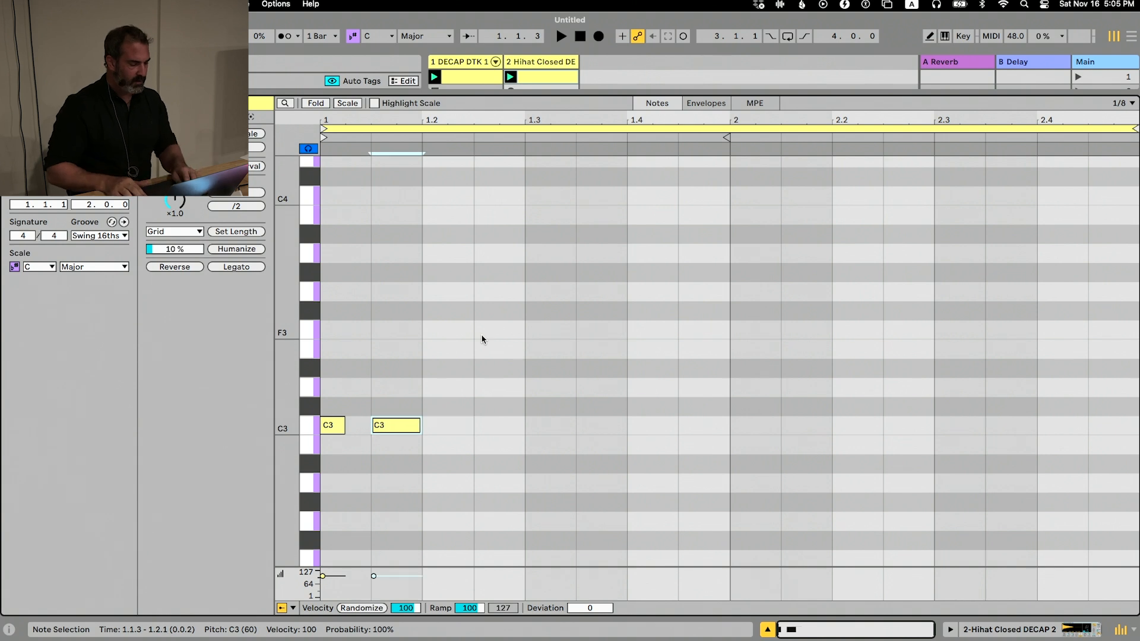
key("super+d")
key("super+d")
key("super+d")
key("super+d")
key("super+d")
key("super+d")
key("super+d")
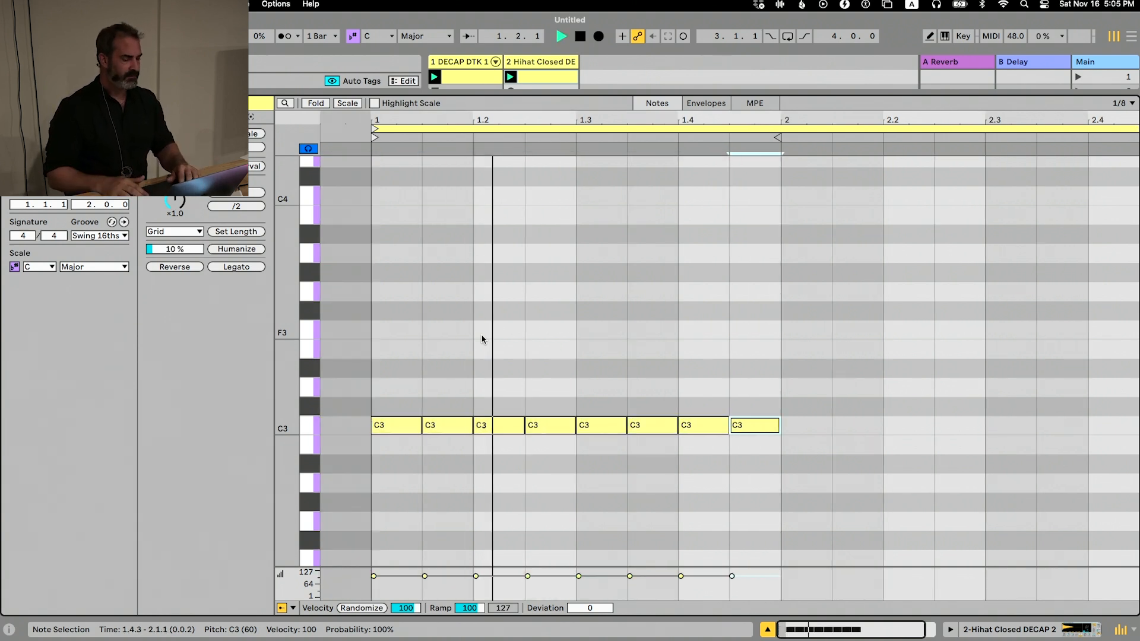
Select the C3 note at 1.2.3 and set the note grid to 1/32 triplets
key("alt+Left")
key("alt+Left")
key("alt+Left")
key("alt+Left")
key("alt+Left")
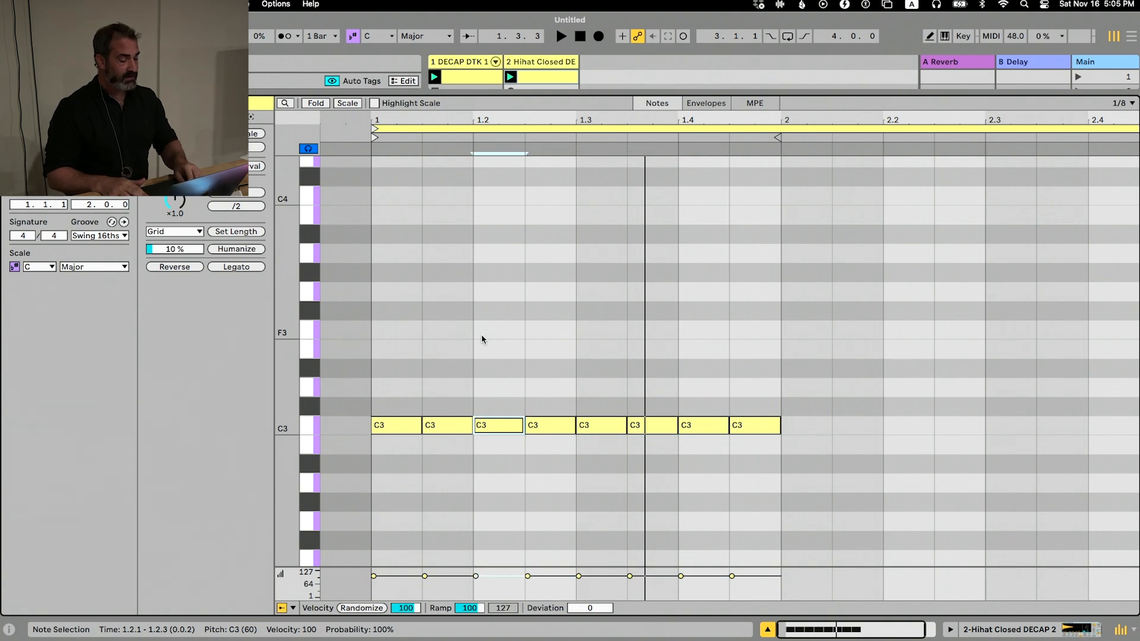
key("alt+Right")
key("super+1")
key("super+1")
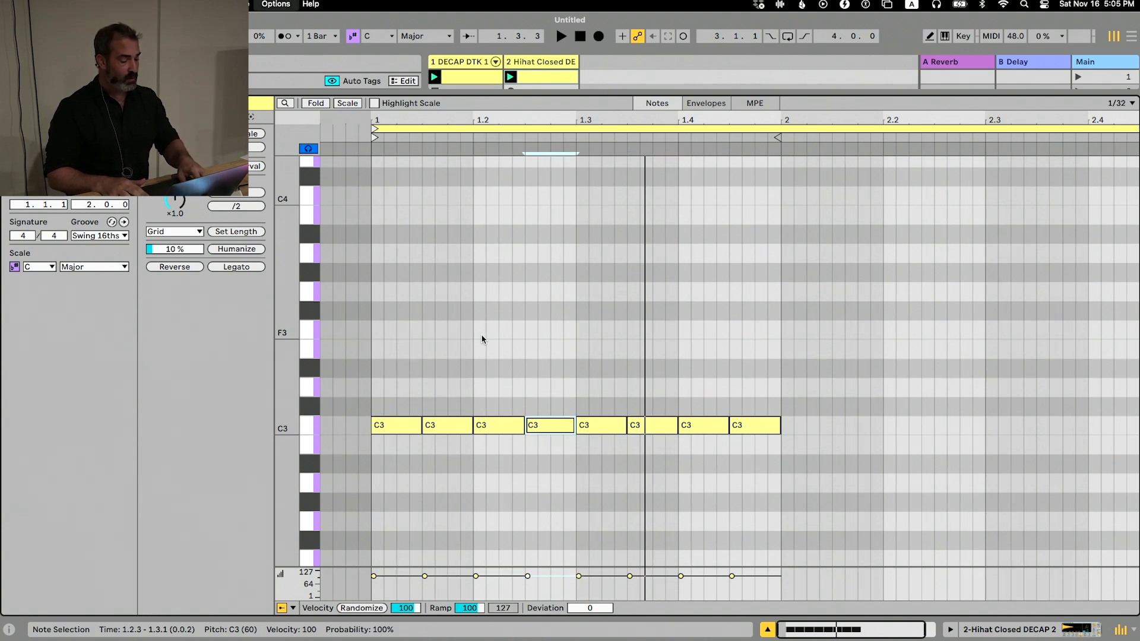
key("super+3")
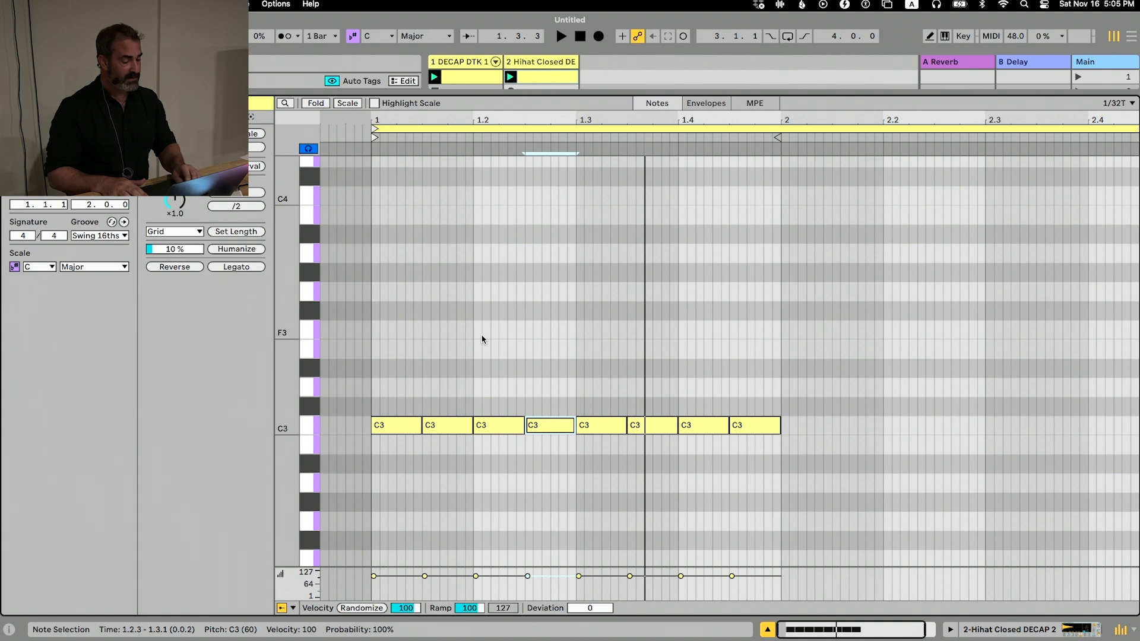
Shorten the note at 1.2.3 to one 1/32 triplet, duplicate it up to beat 1.3 as a roll, and play the clip
key("shift+Left")
key("shift+Left")
key("shift+Left")
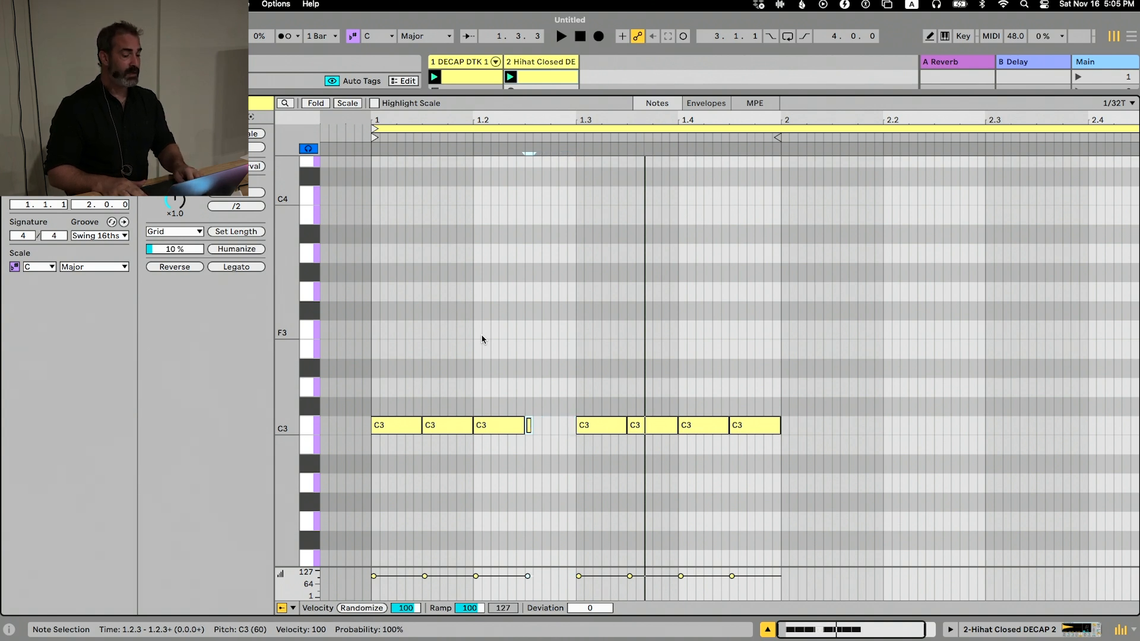
key("super+d")
key("super+d")
key("super+d")
key("super+d")
key("super+d")
key("space")
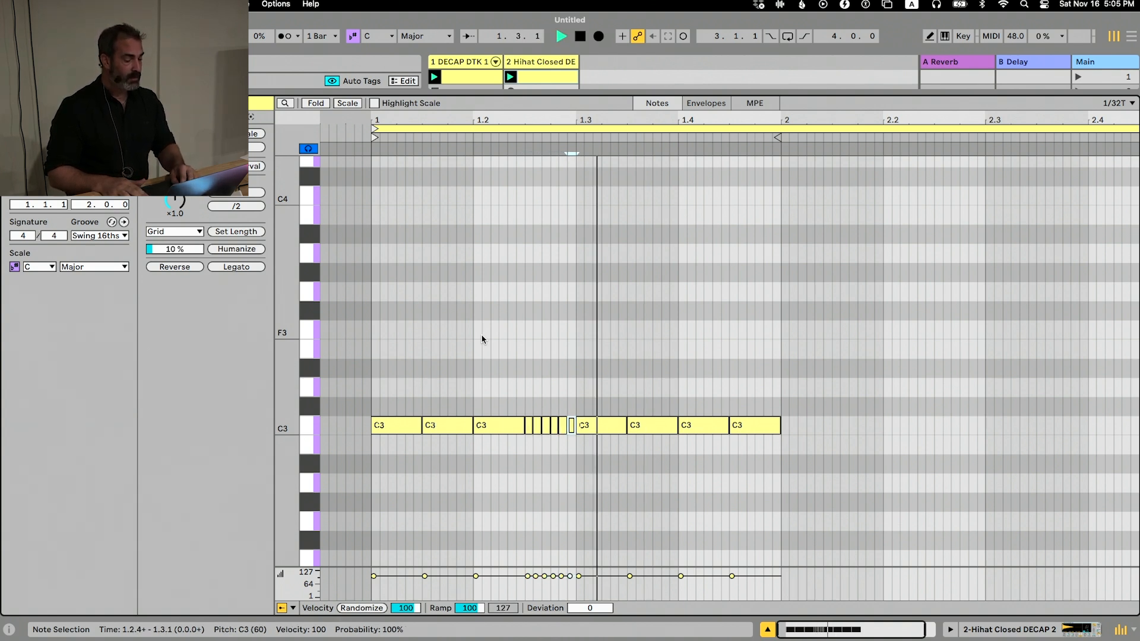
key("space")
Duplicate the C3 note at 1.4.3 to bar 2, lengthen the copy to a quarter note and duplicate it to beat 2.2
key("alt+Right")
key("alt+Right")
key("alt+Right")
key("alt+Right")
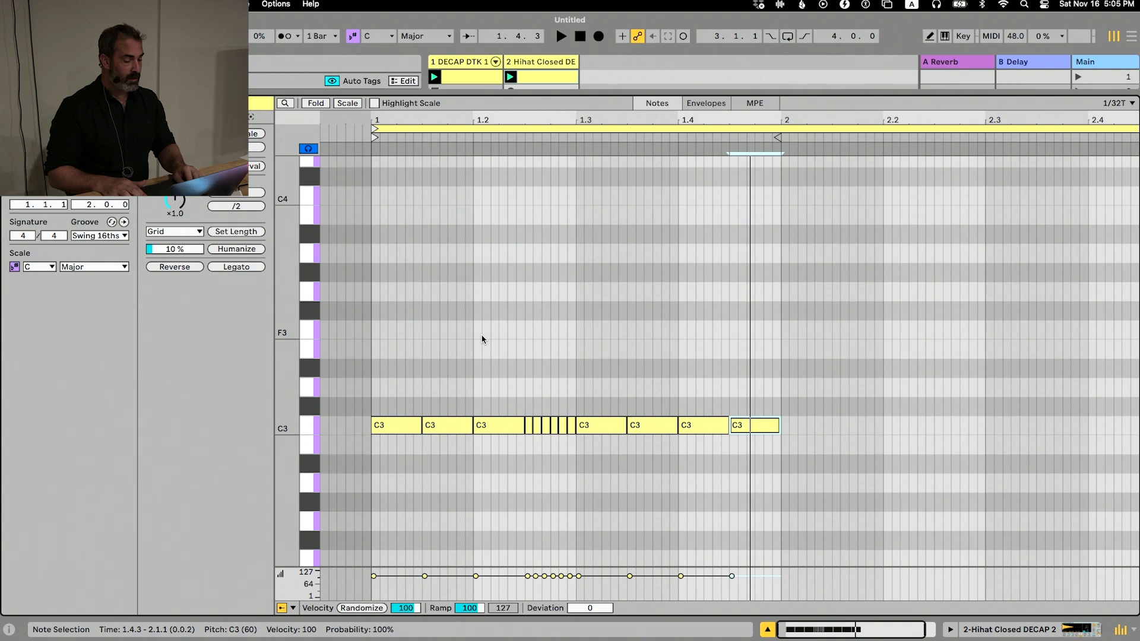
key("super+d")
key("shift+Right")
key("shift+Right")
key("super+d")
Duplicate the quarter note to beat 2.3 and shorten the copy to two 1/16 triplet grid steps
key("super+2")
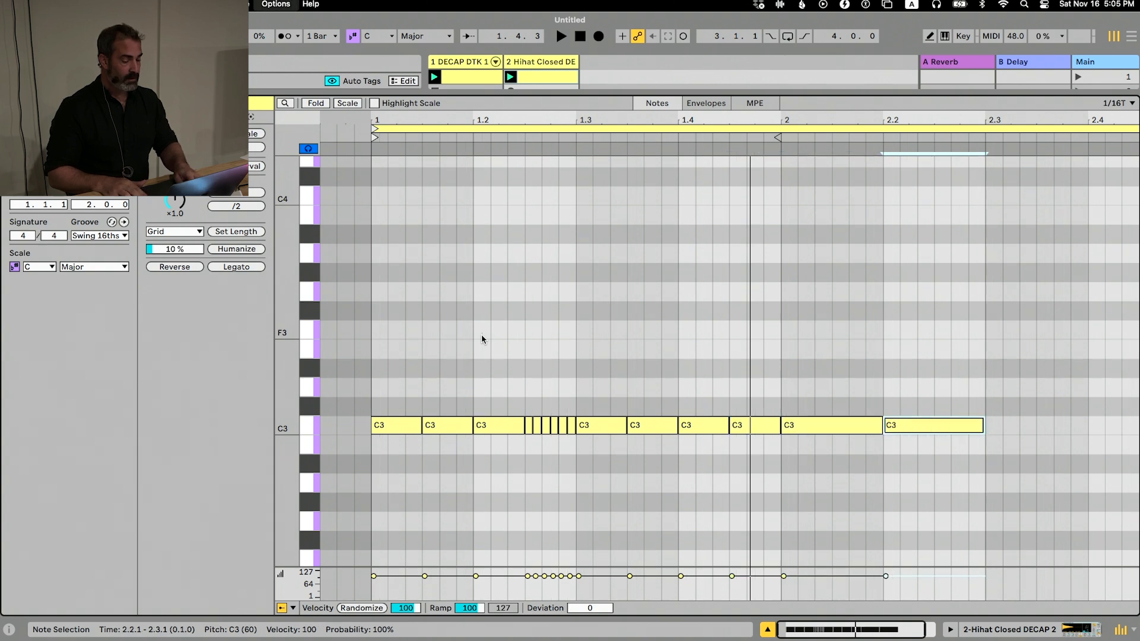
key("super+d")
key("shift+Left")
key("shift+Left")
key("shift+Left")
key("shift+Left")
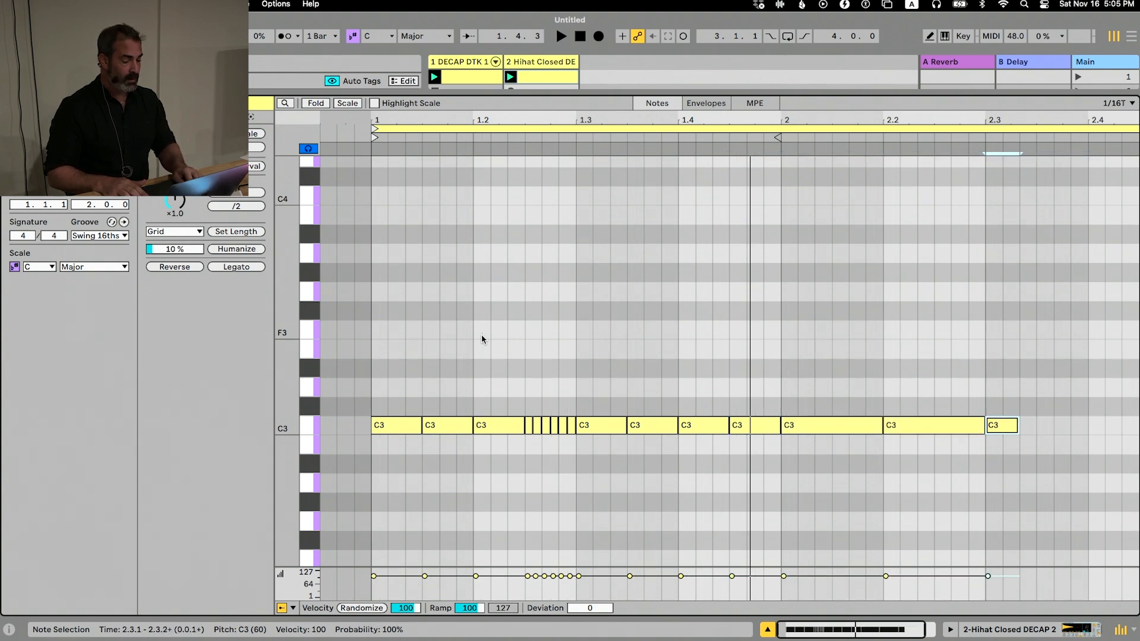
Raise the note at beat 2.3 to G3, move it to 2.3.3 and shorten it to one 1/32 triplet
key("Up")
key("Up")
key("Up")
key("Up")
key("Up")
key("Up")
key("Up")
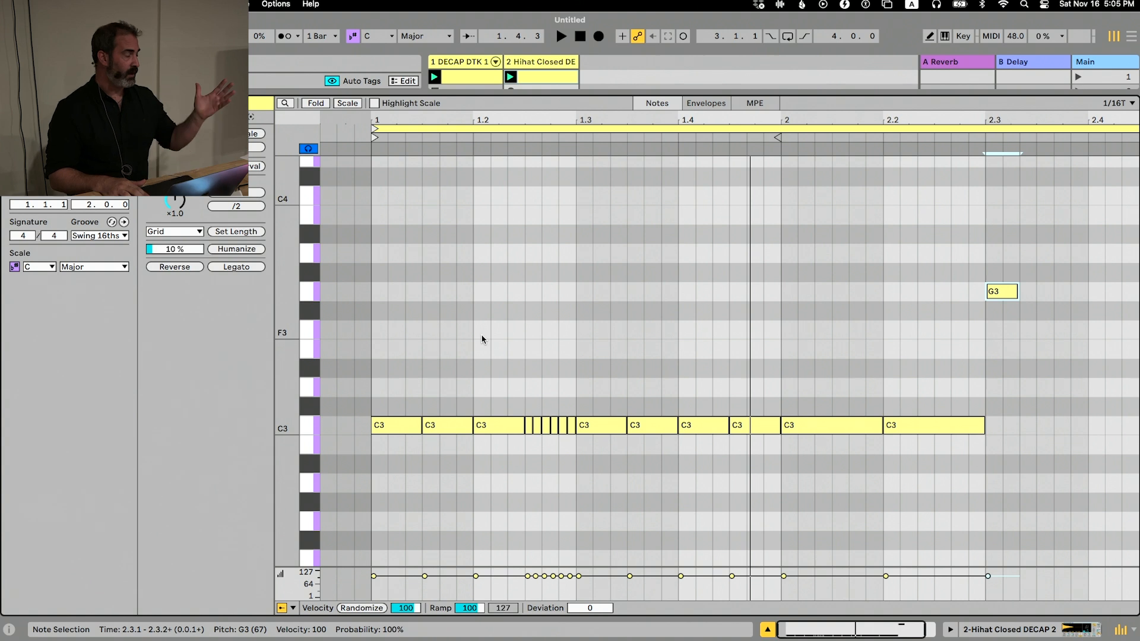
key("Right")
key("Right")
key("Right")
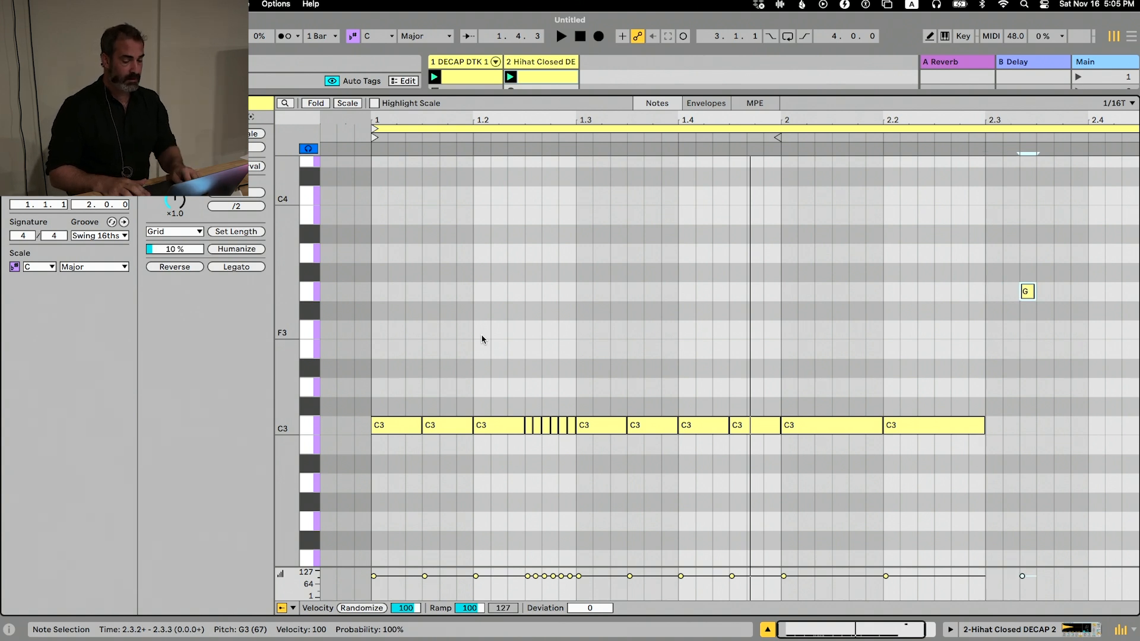
key("super+1")
key("shift+Left")
Build a descending 1/32 triplet run by duplicating the G3 note and lowering each copy a semitone, down to D3
key("super+d")
key("Down")
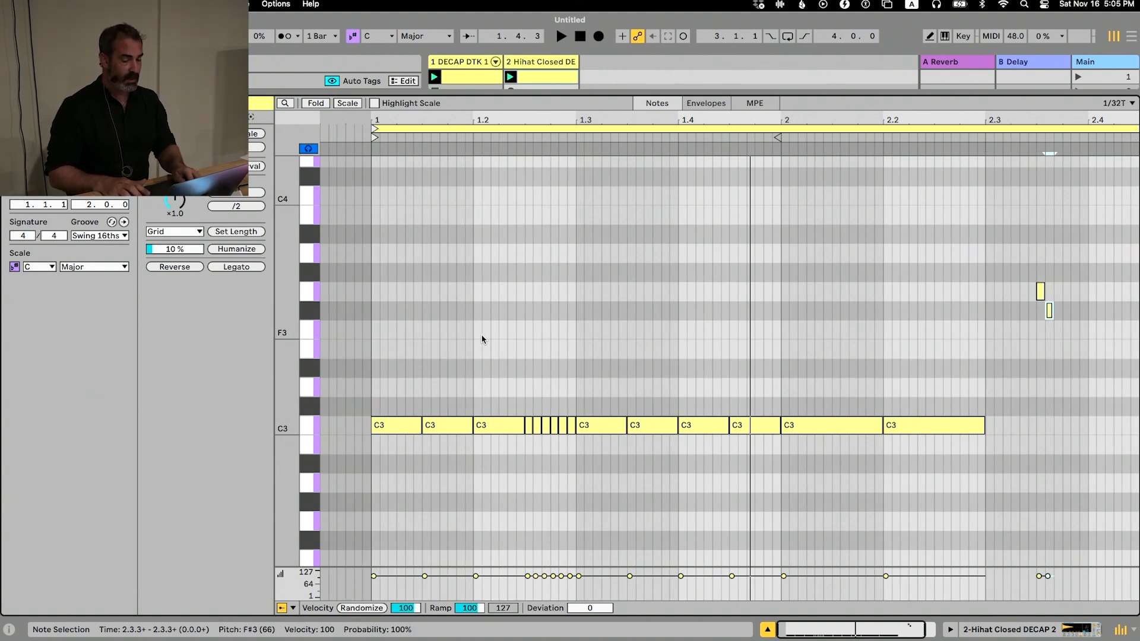
key("super+d")
key("super+Down")
key("super+d")
key("super+z")
key("Down")
key("super+d")
key("Down")
key("super+d")
key("Down")
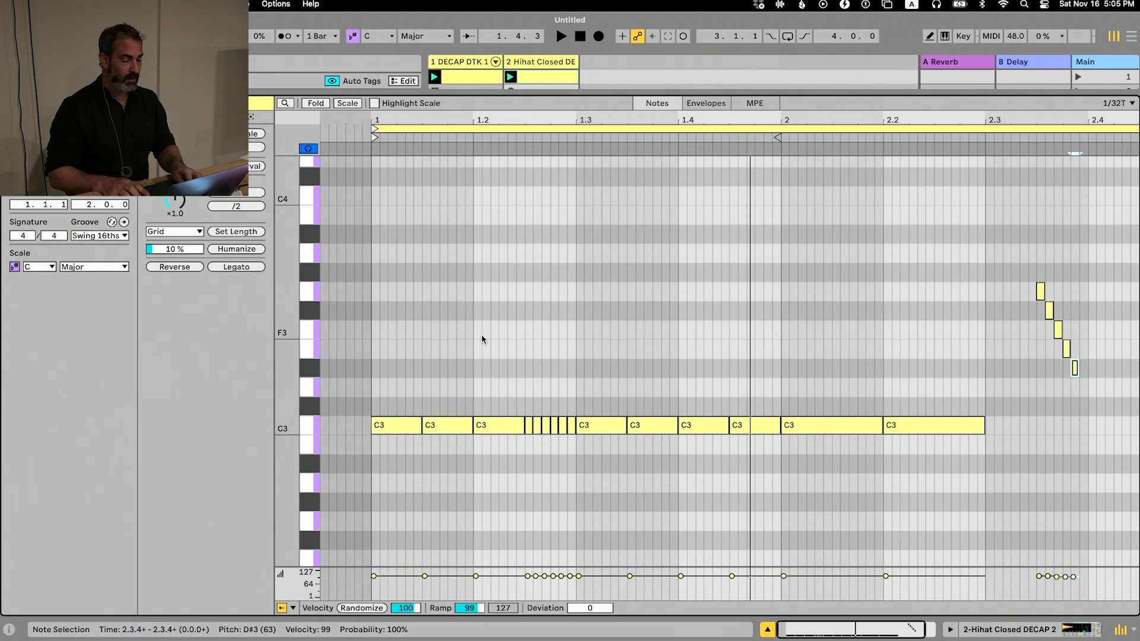
Duplicate the run's last note to beat 2.4, lower it to C3 and lengthen it to an eighth note
key("super+d")
key("Down")
key("super+d")
key("Down")
key("Down")
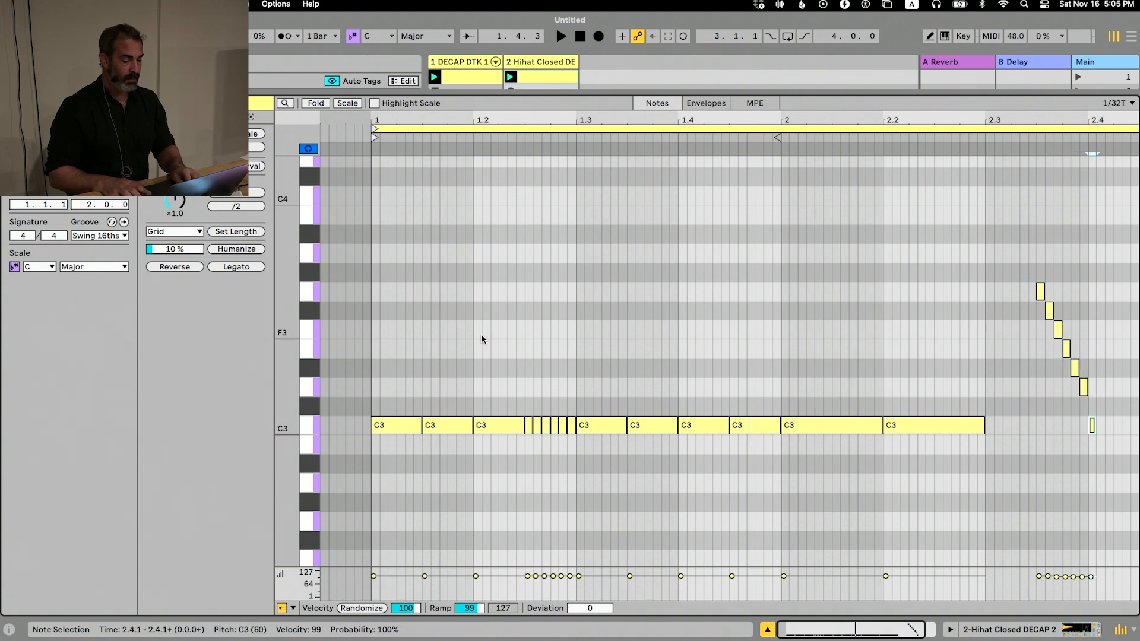
key("shift+Right")
key("shift+Right")
key("shift+Right")
key("shift+Right")
key("shift+Right")
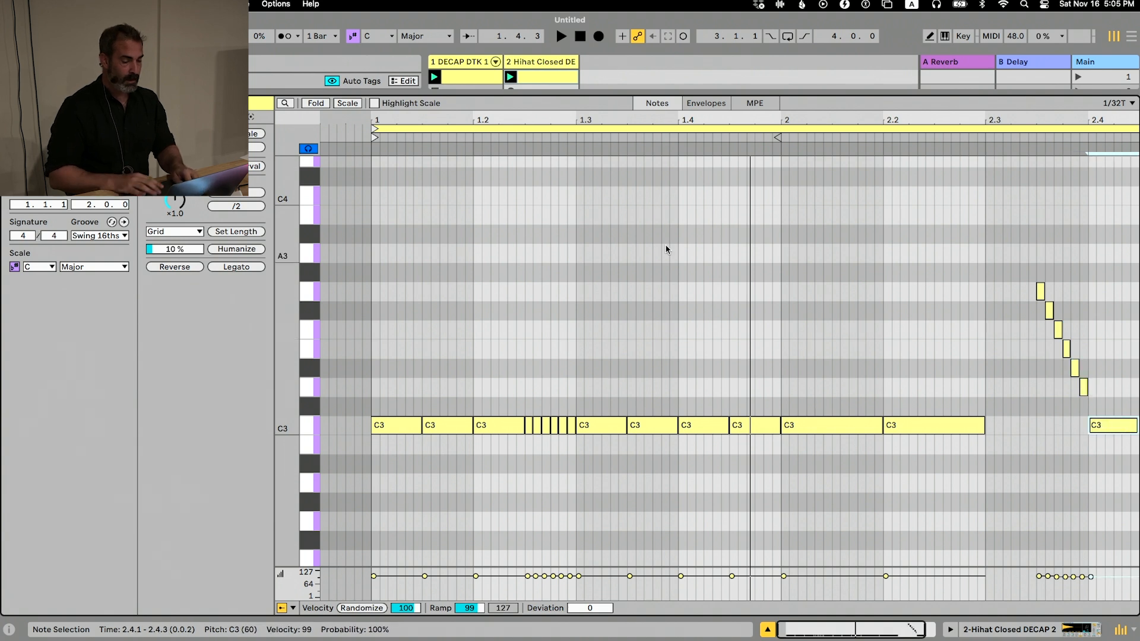
Duplicate the C3 note at beat 2.4 to 2.4.3, then shorten that copy to a sixteenth and duplicate it to 2.4.4
scroll(666, 247, "right", 2)
key("z")
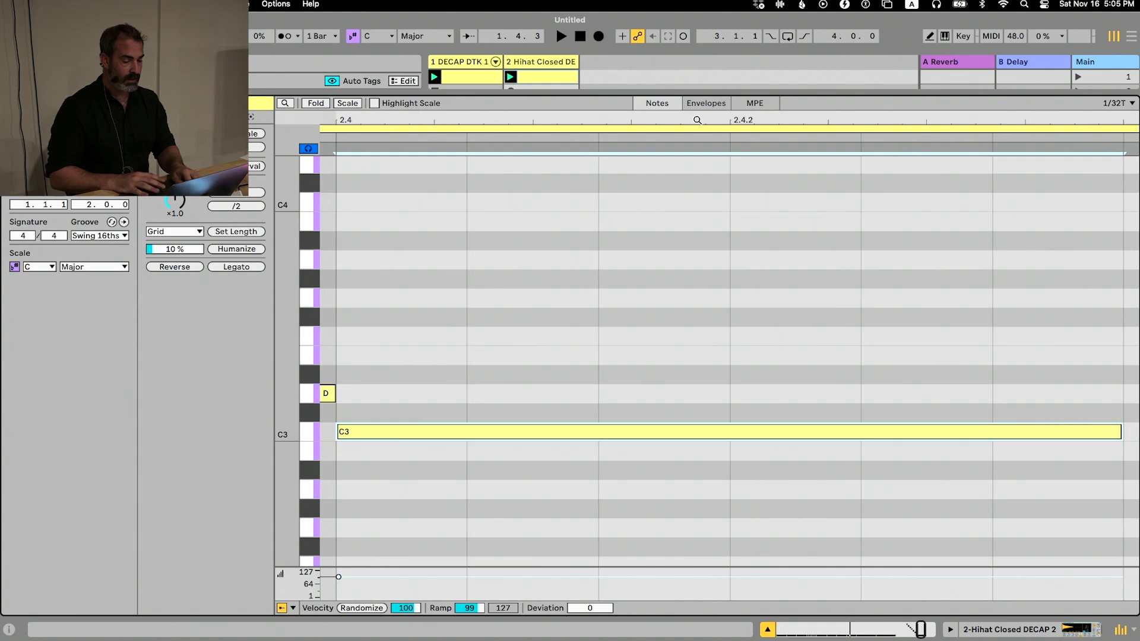
key("x")
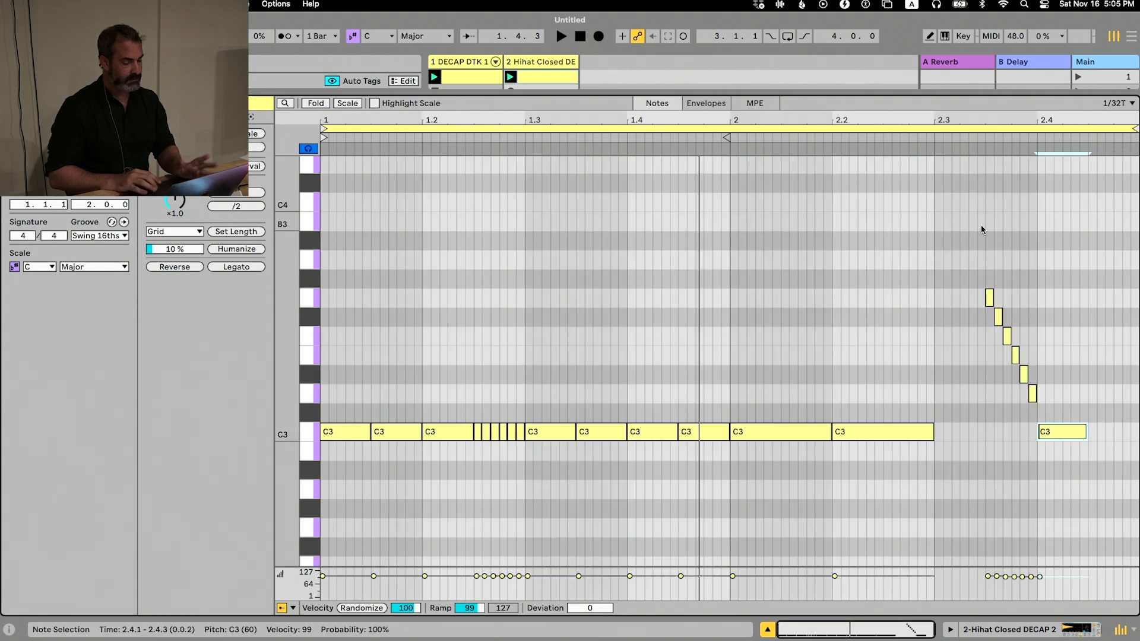
key("ctrl+d")
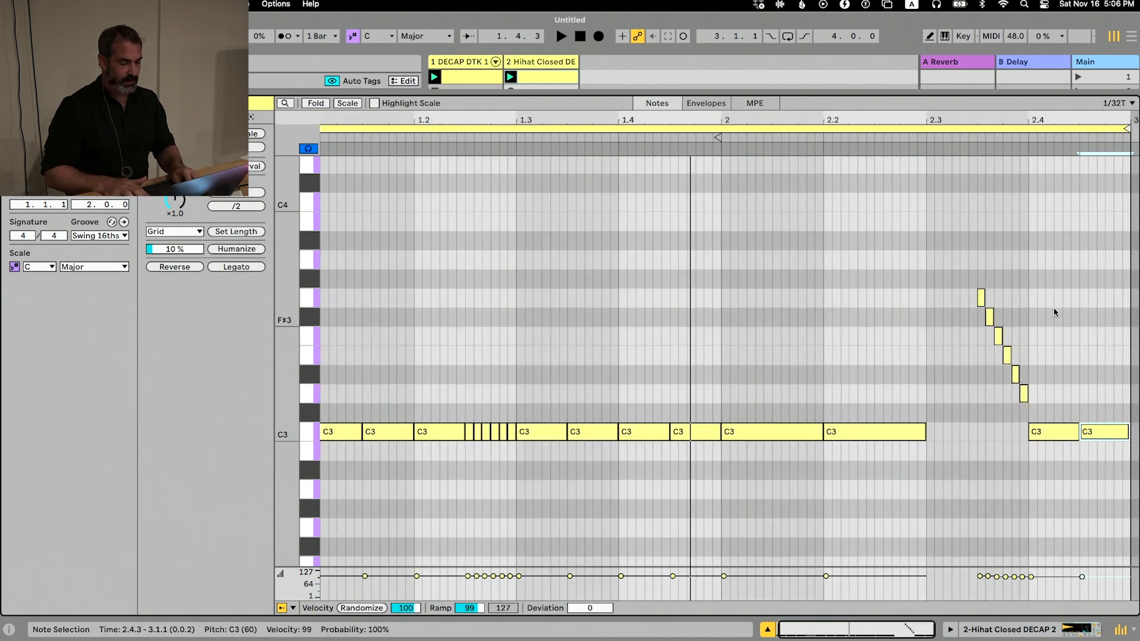
key("shift+Left")
key("shift+Left")
key("shift+Left")
key("super+d")
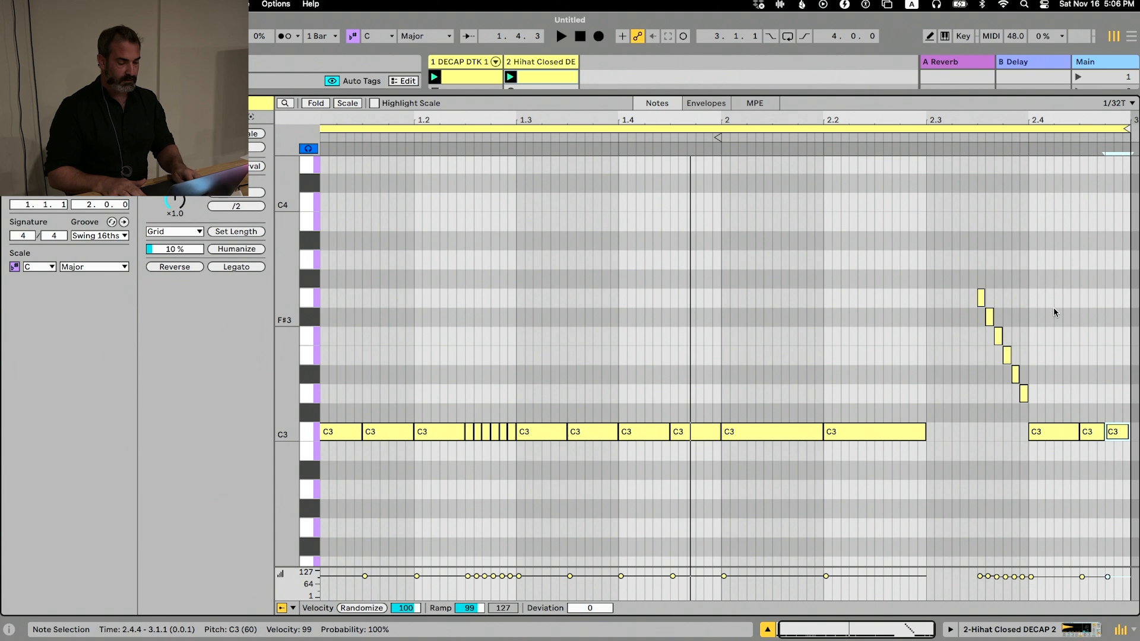
Select the C3 note at 1.3.3 and delete it
key("alt+Left")
key("alt+Left")
key("alt+Left")
key("alt+Left")
key("alt+Left")
key("alt+Right")
key("alt+Left")
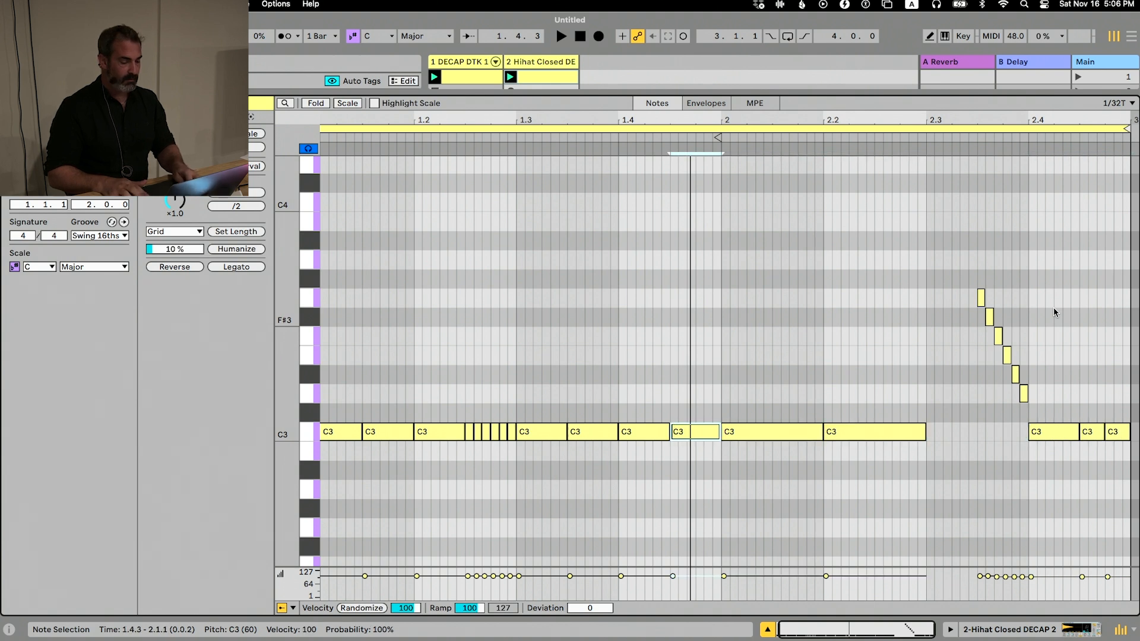
key("alt+Left")
key("alt+Left")
key("Delete")
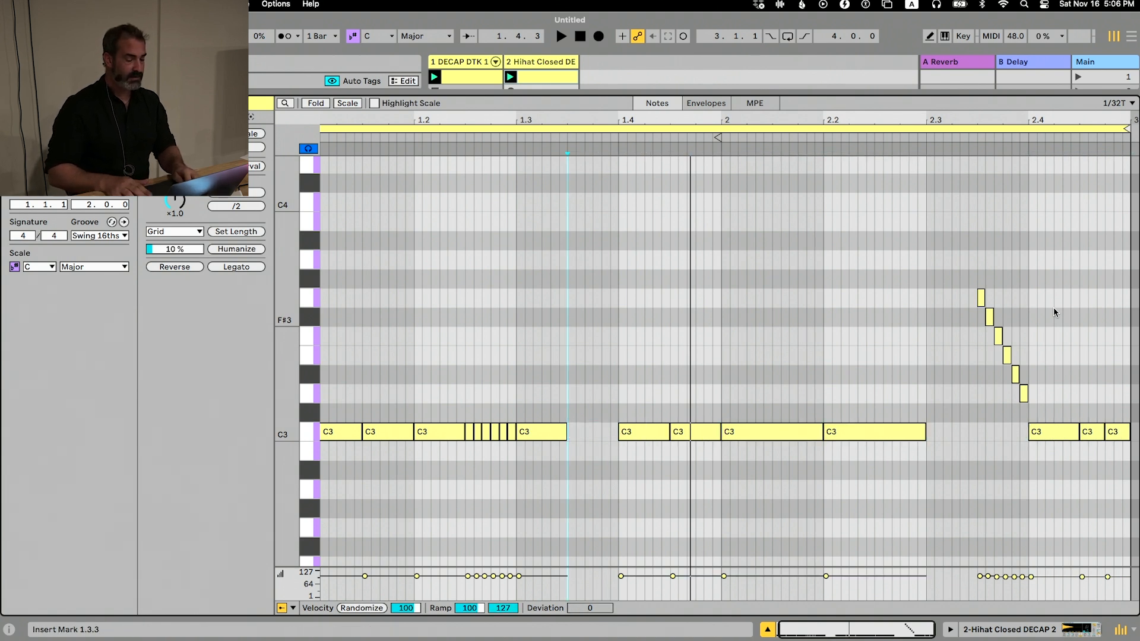
Make a time selection starting at 1.4.1 over the C3 note and convert it to a selection of that note
key("Right")
key("Right")
key("Right")
key("Right")
key("shift+Right")
key("shift+Right")
key("shift+Right")
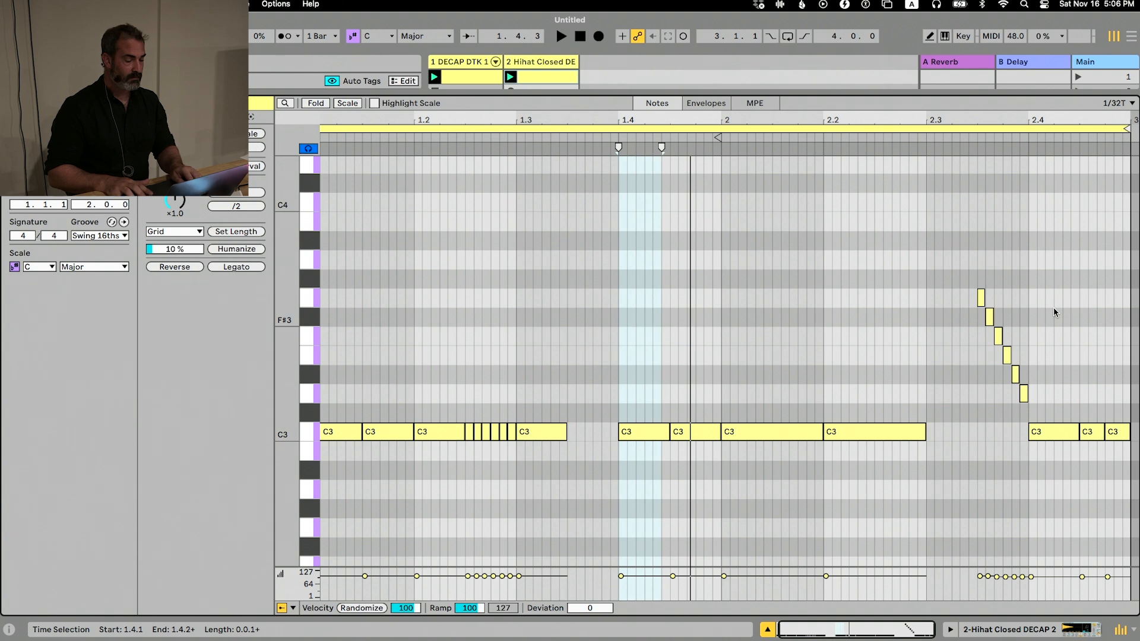
key("shift+Right")
key("Return")
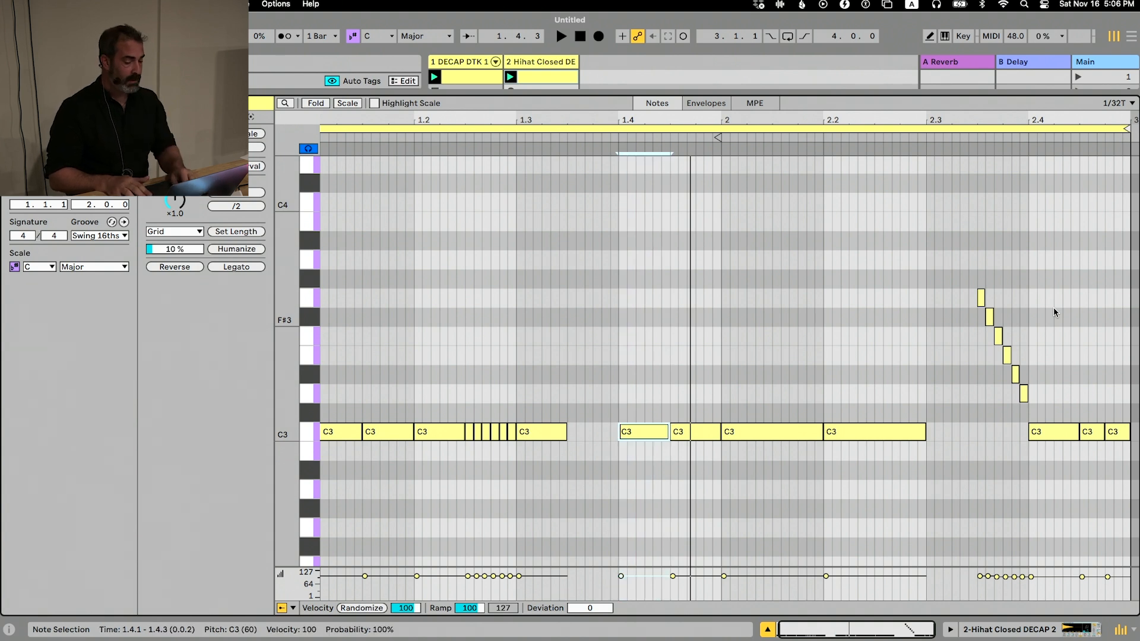
Select all notes in the hi-hat clip and transpose them down so the C3 hits sit on F2
key("super+a")
key("Down")
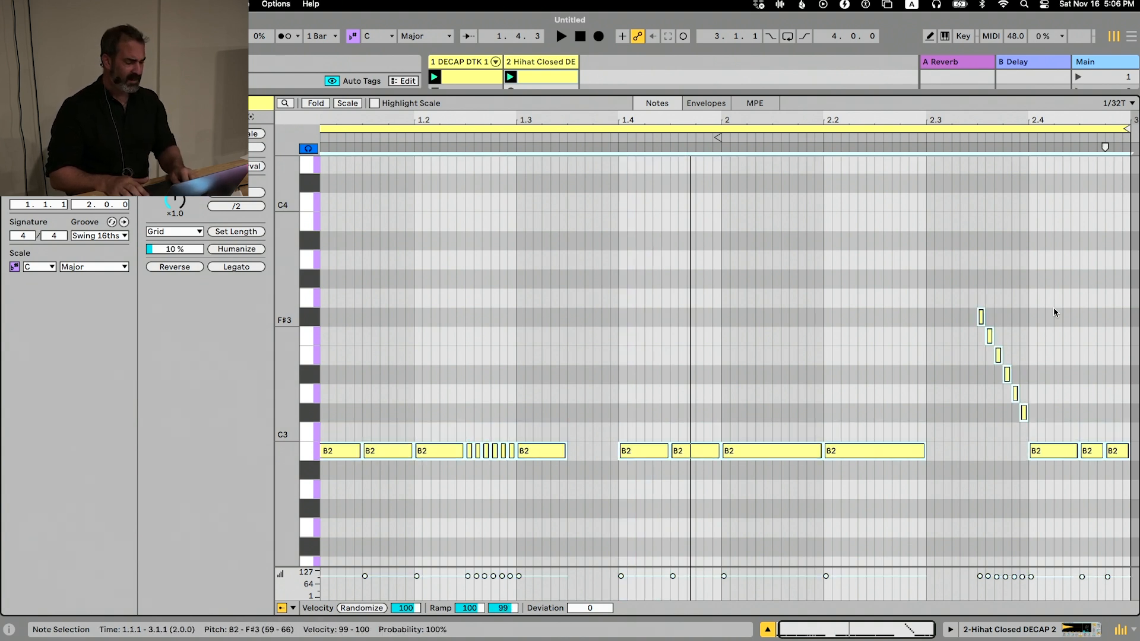
key("Down")
key("Down")
key("Down")
key("Down")
key("Down")
key("Down")
key("Down")
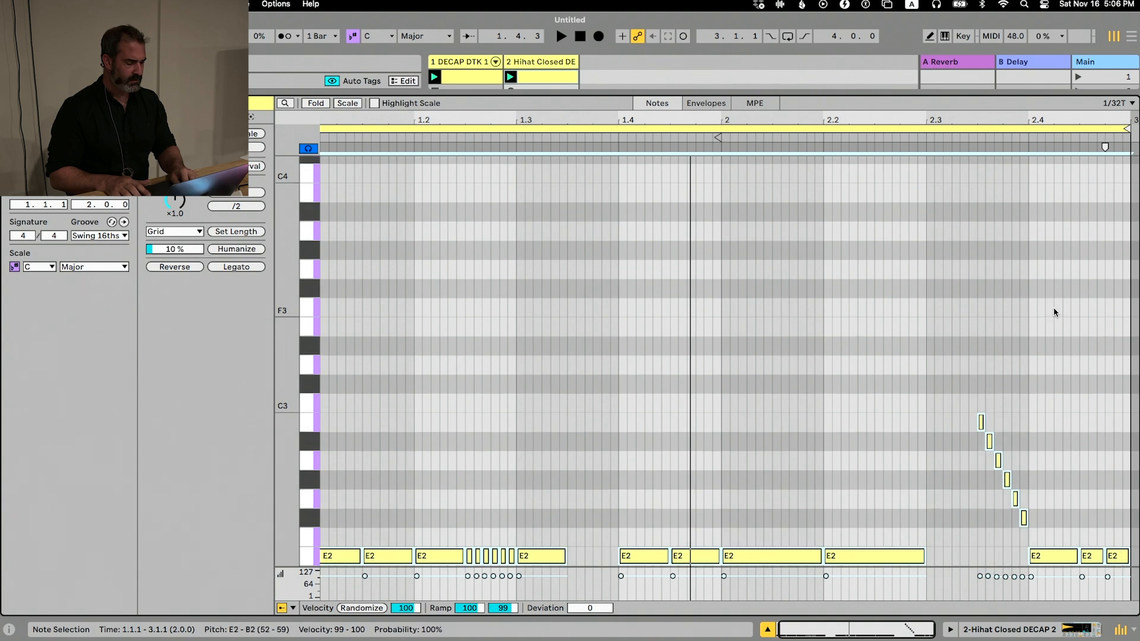
key("Up")
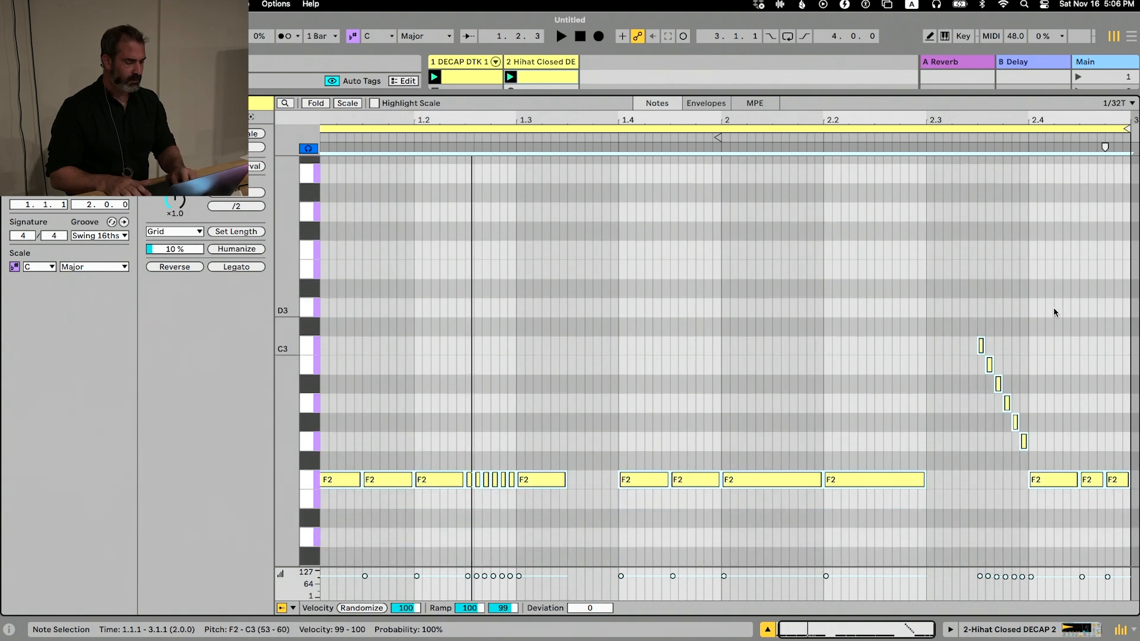
Nudge all the notes up and back down to F2, playing the clip to audition the pitches
key("Up")
key("Up")
key("Up")
key("space")
key("space")
key("Down")
key("Down")
key("Down")
key("space")
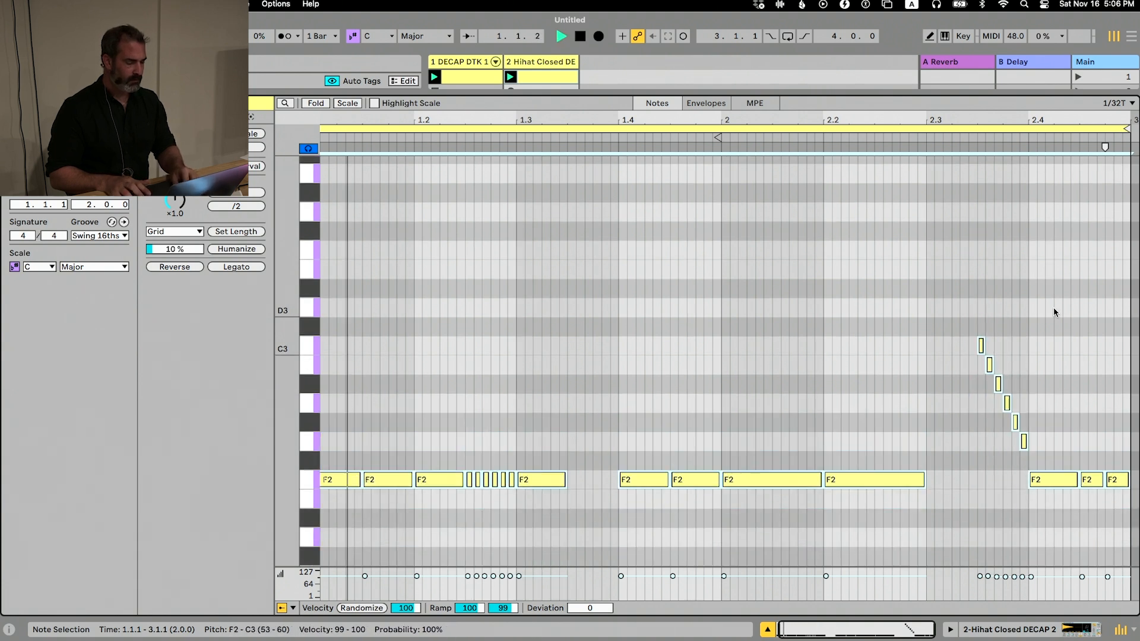
key("space")
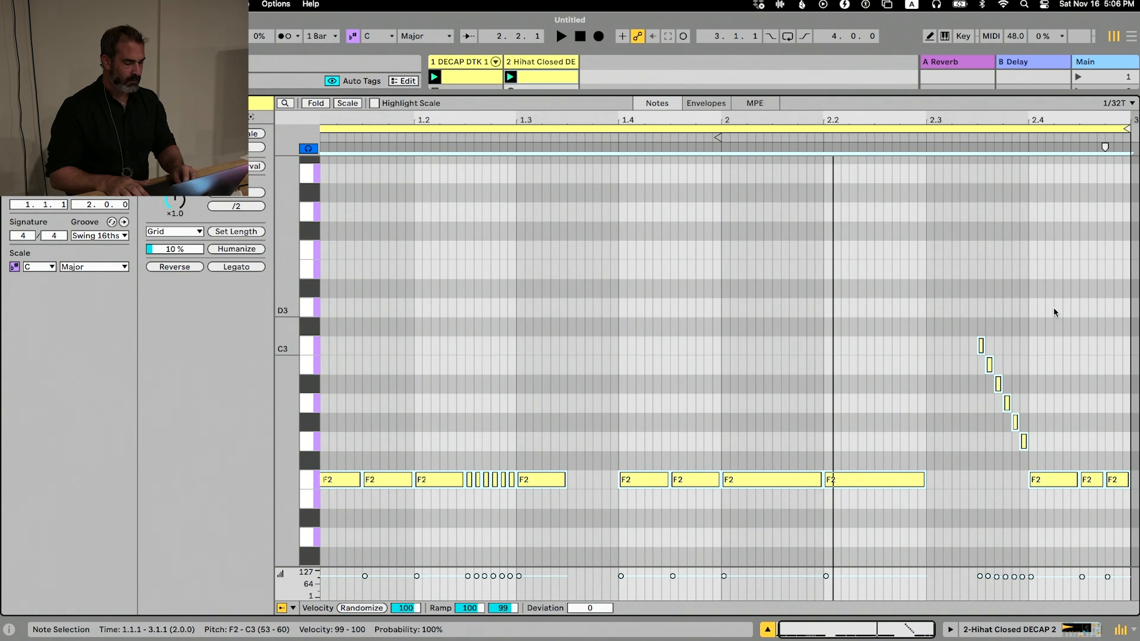
Shorten the F2 note at 2.1.1 to two grid steps, with the grid set to 1/16 triplets
key("alt+Right")
key("alt+Left")
key("alt+Left")
key("alt+Left")
key("alt+Left")
key("super+3")
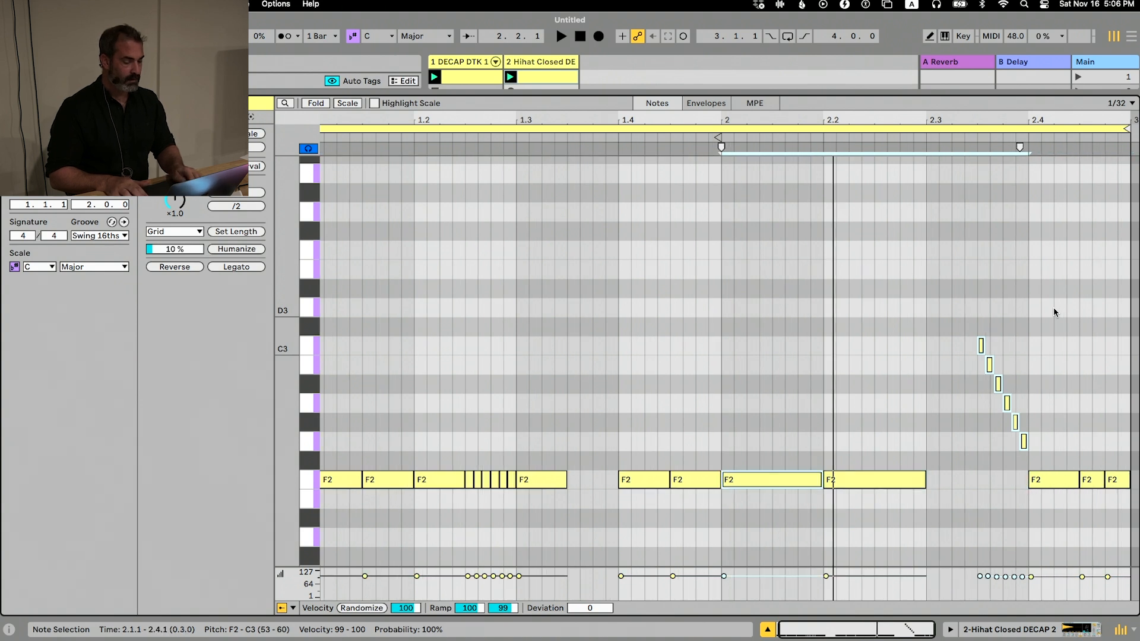
key("shift+Left")
key("shift+Left")
key("shift+Left")
key("shift+Left")
key("super+3")
key("super+2")
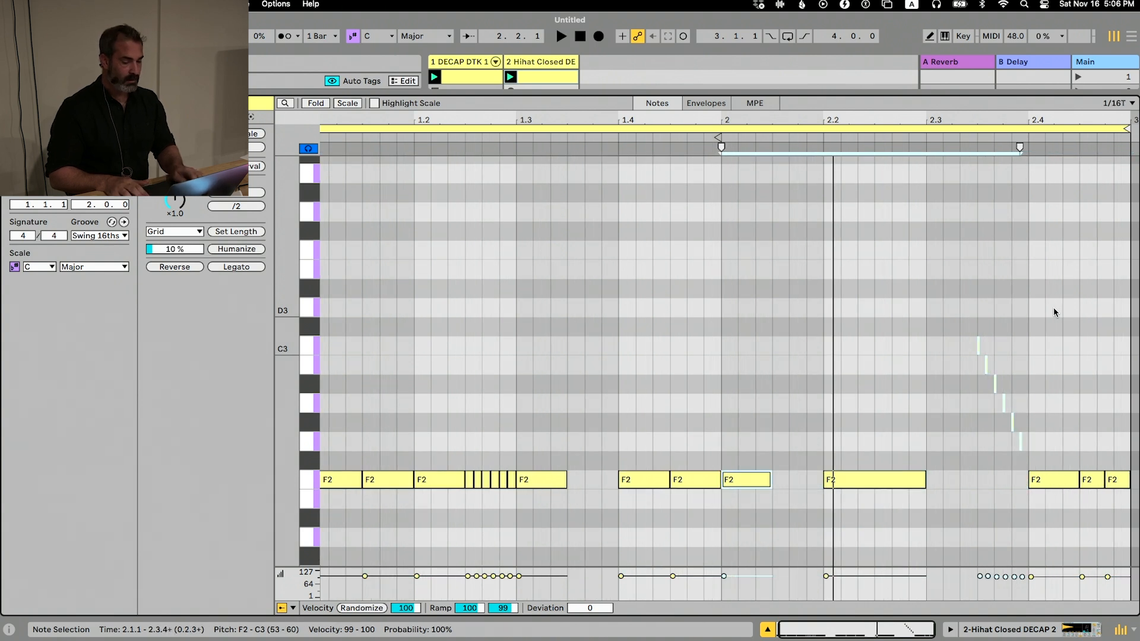
key("shift+Right")
key("super+d")
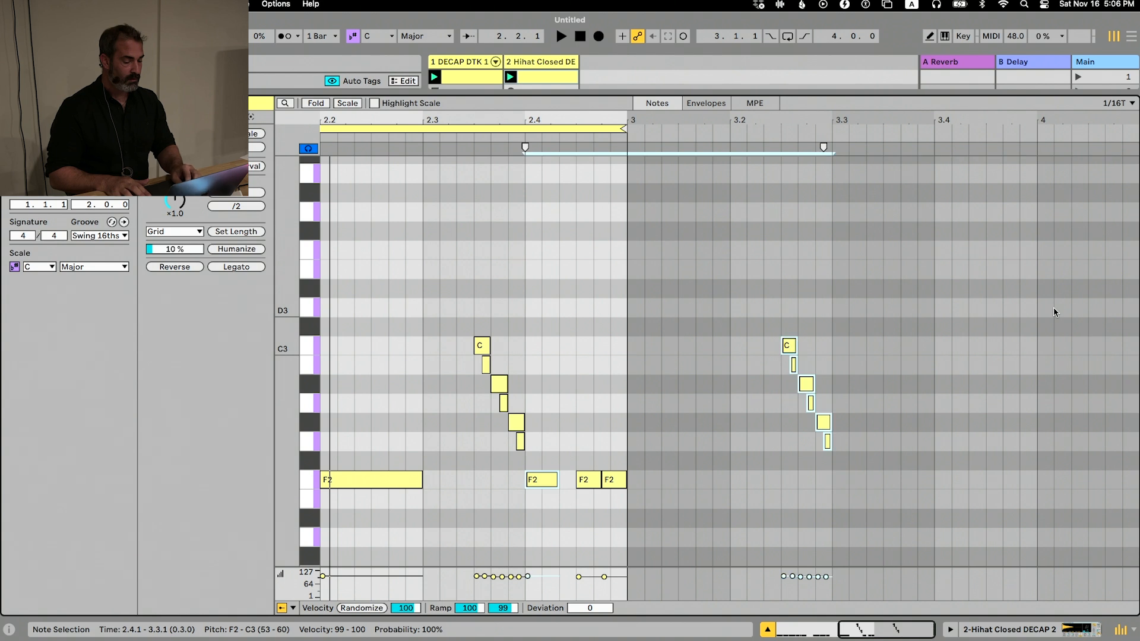
key("super+z")
key("Escape")
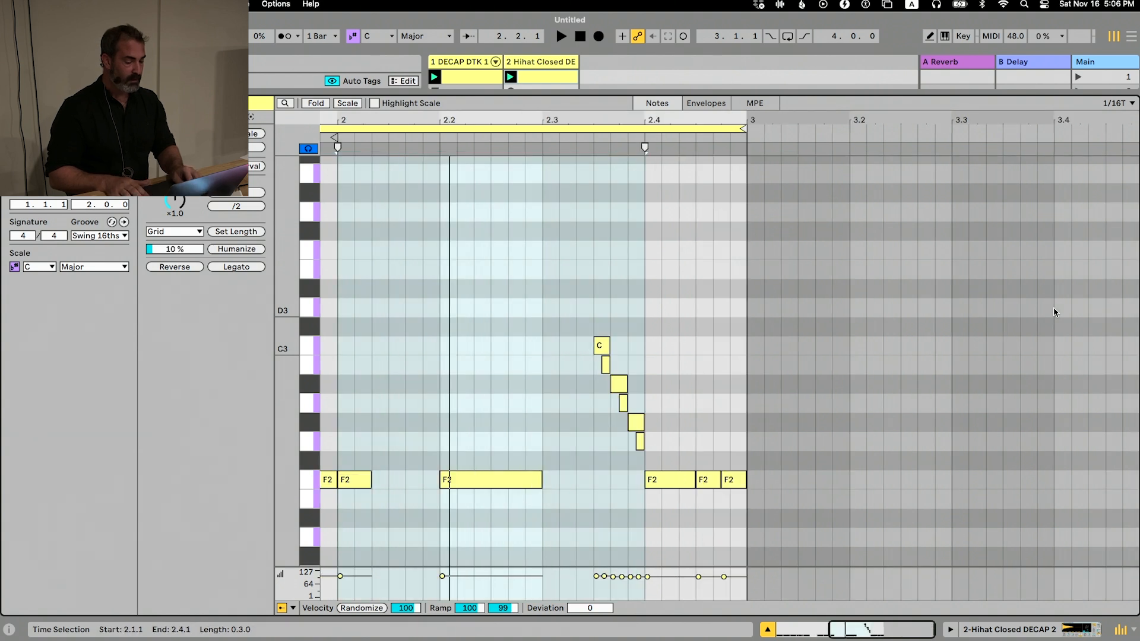
Select only the shortened F2 note at 2.1.1 and duplicate it twice to fill the beat up to 2.2.1
key("Left")
key("Left")
key("Left")
key("Left")
key("Left")
key("Right")
key("Right")
key("Right")
key("Right")
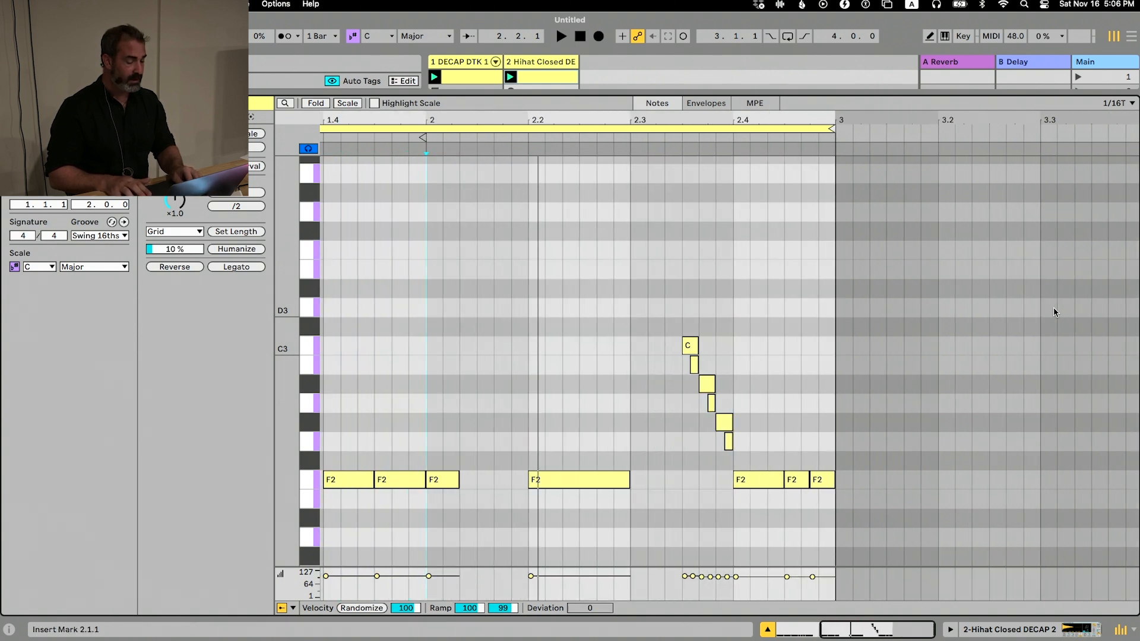
key("shift+Right")
key("shift+Right")
key("Return")
key("super+d")
key("super+d")
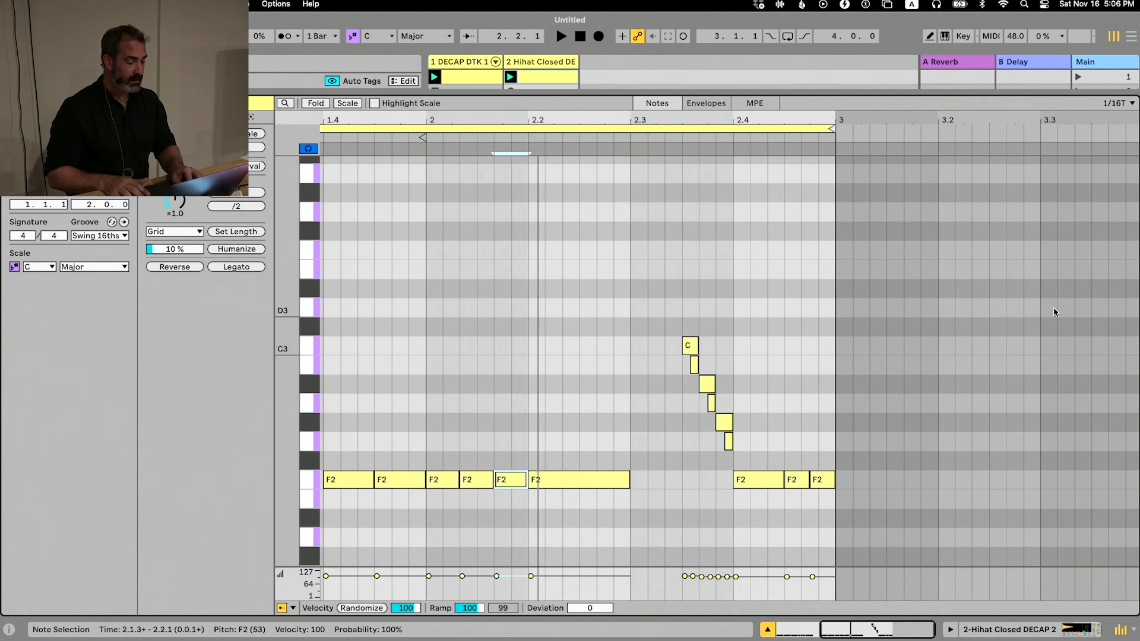
Move the note selection back to the first F2 hit at 1.1.1 and play the clip
key("alt+Left")
key("alt+Left")
key("alt+Left")
key("alt+Left")
key("alt+Left")
key("alt+Left")
key("alt+Left")
key("alt+Left")
key("alt+Left")
key("alt+Left")
key("alt+Left")
key("alt+Left")
key("alt+Left")
key("alt+Left")
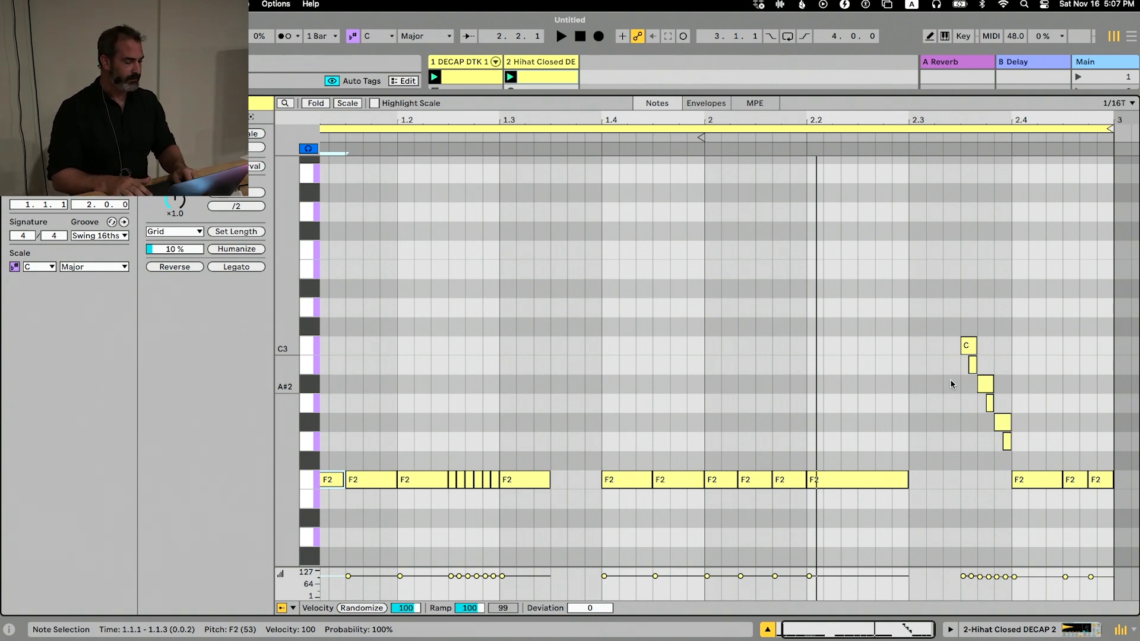
key("space")
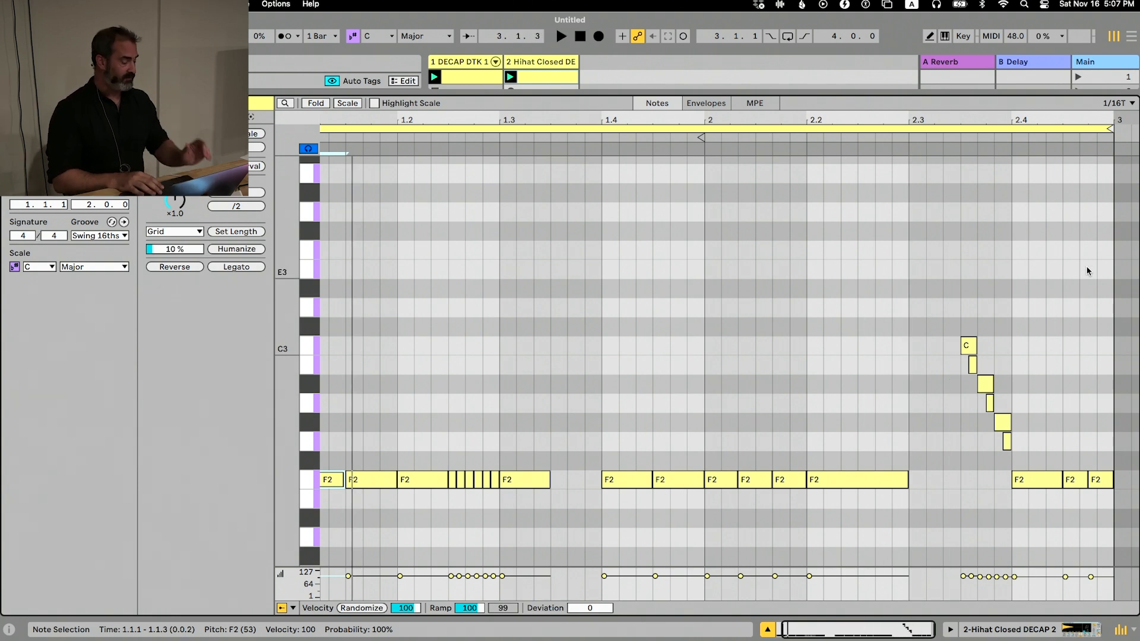
Set the velocity of the F2 note at 1.1.1 to 50 and of the one at 1.1.3 to 40
scroll(895, 374, "left", 1)
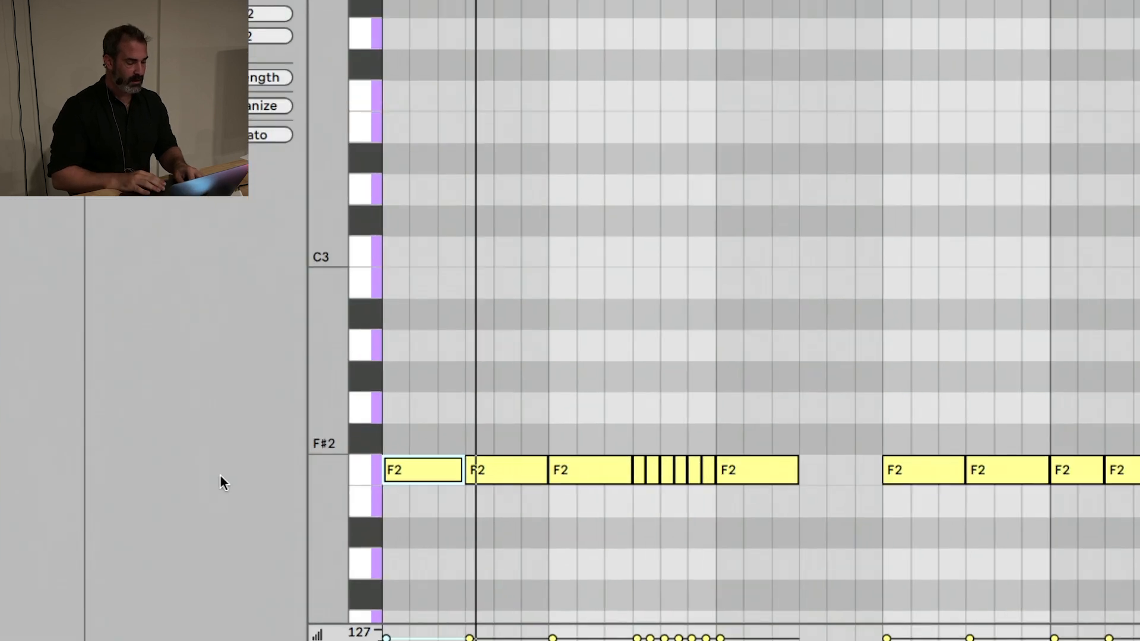
key("Return")
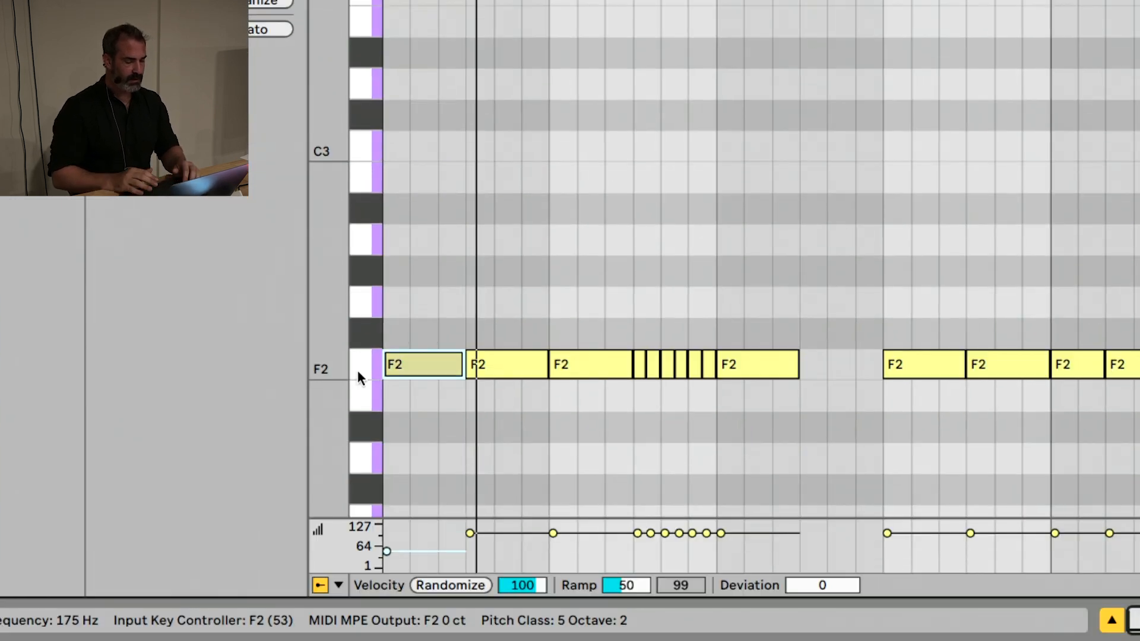
key("alt+Right")
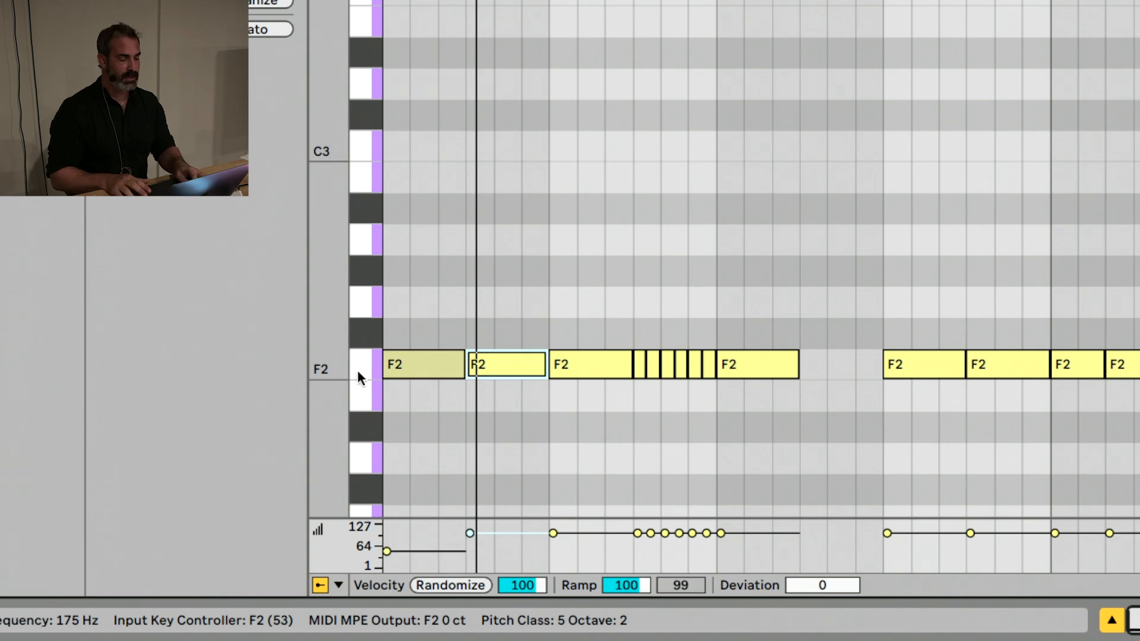
type("40")
key("Return")
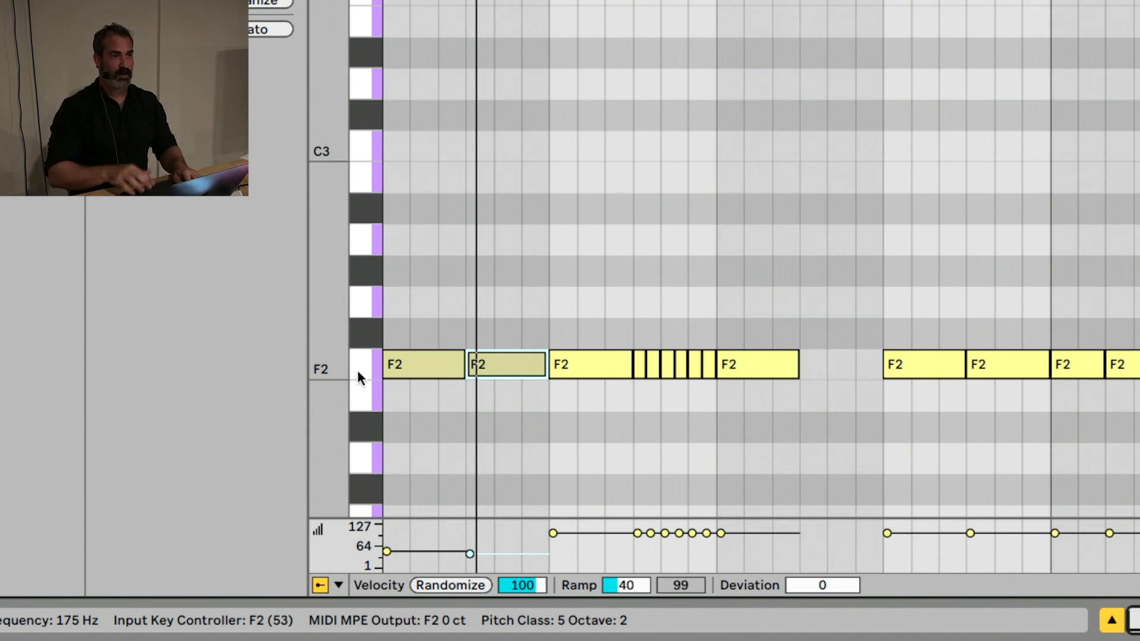
Nudge the velocity of the F2 note at 1.1.3 up and down repeatedly, settling on 55
key("super+Up")
key("super+Up")
key("super+Up")
key("super+Up")
key("super+Up")
key("super+Up")
key("super+Up")
key("super+Up")
key("super+Up")
key("super+Up")
key("super+Up")
key("super+Up")
key("super+Up")
key("super+Up")
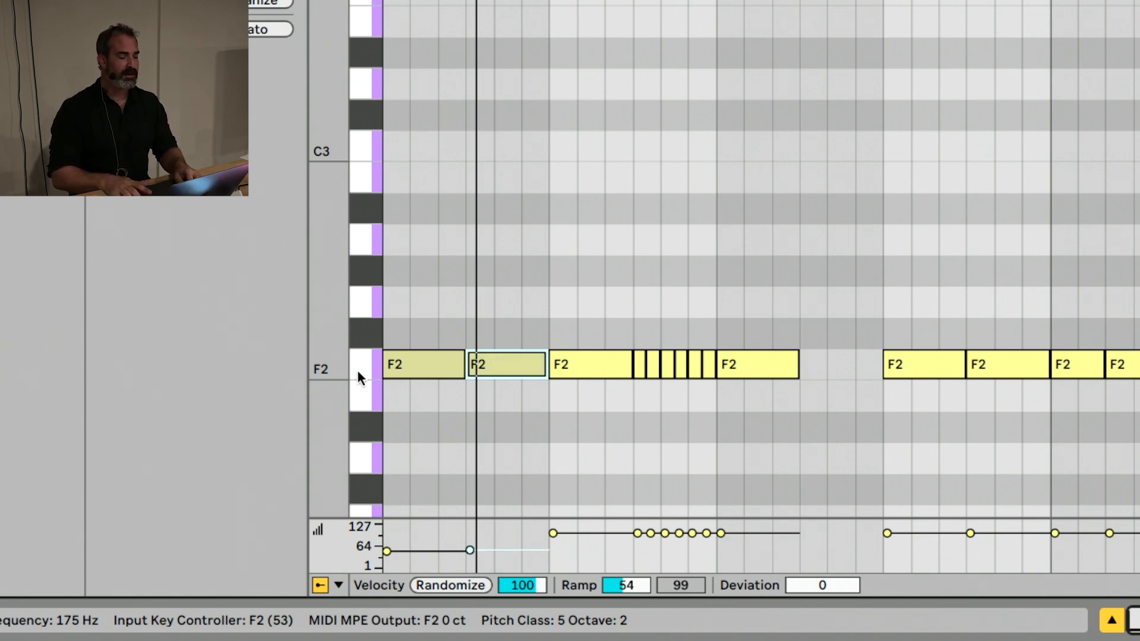
key("super+Down")
key("super+Down")
key("super+Down")
key("super+Down")
key("super+Down")
key("super+Down")
key("super+Down")
key("super+Down")
key("super+Down")
key("super+Down")
key("super+Down")
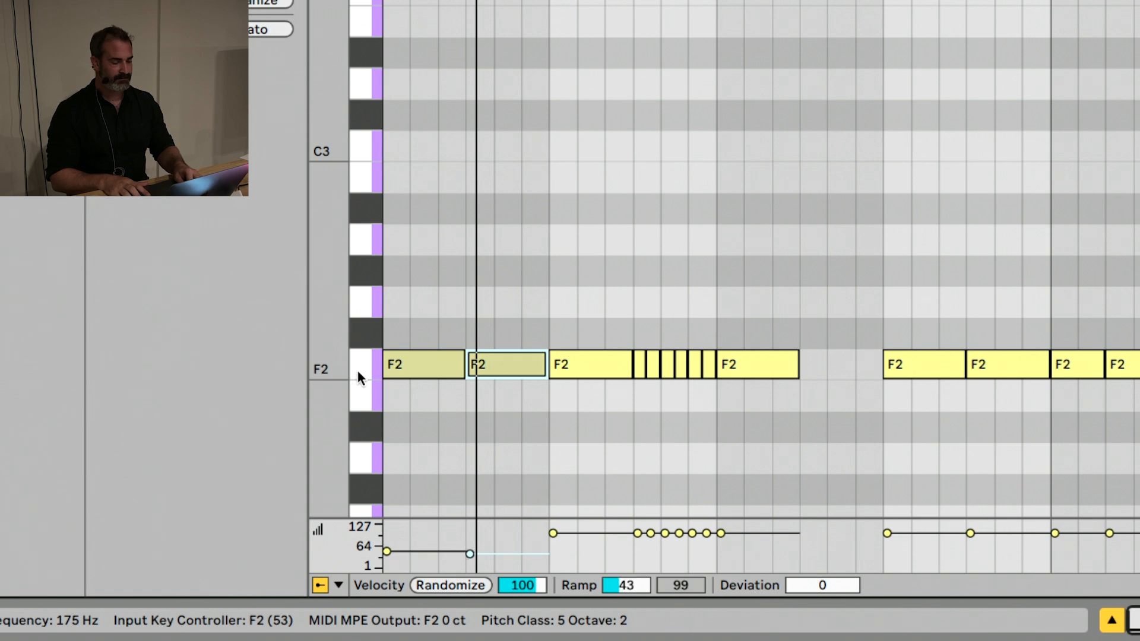
key("super+Down")
key("super+Down")
key("super+Down")
key("super+Down")
key("super+Up")
key("super+Up")
key("super+Up")
key("super+Up")
key("super+Up")
key("super+Up")
key("super+Up")
key("super+Up")
key("super+Up")
key("super+Up")
key("super+Up")
key("super+Up")
key("super+Up")
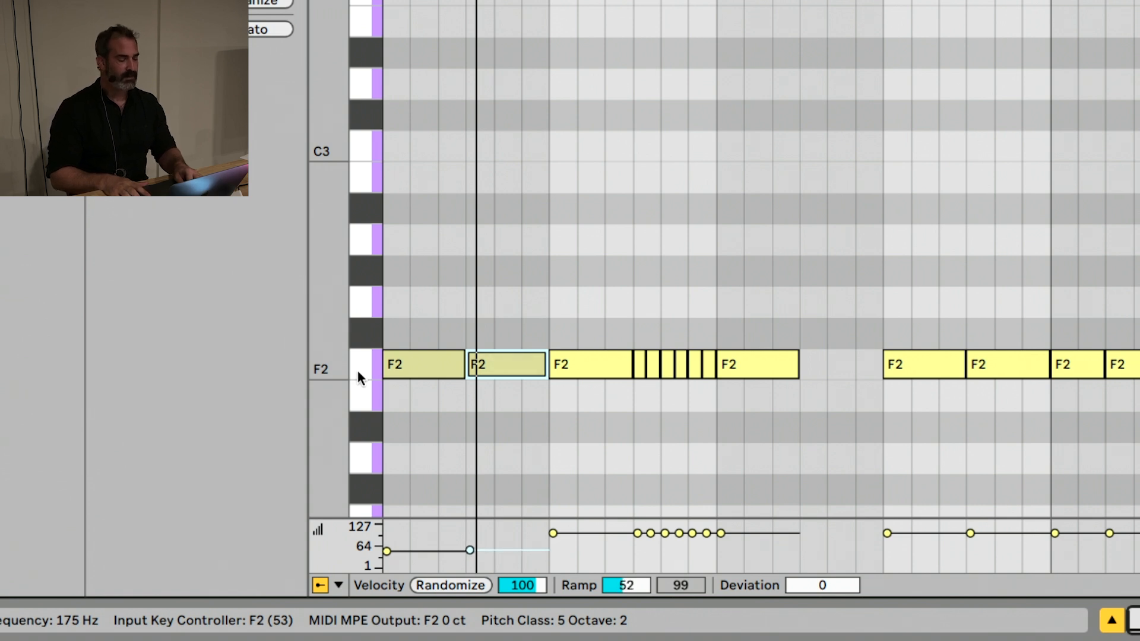
key("super+Up")
key("super+Up")
key("super+Up")
key("super+Up")
key("super+Up")
key("super+Up")
key("super+Up")
key("super+Up")
key("super+Up")
key("super+Up")
key("super+Up")
key("super+Up")
key("super+Down")
key("super+Down")
key("super+Down")
key("super+Down")
key("super+Down")
key("super+Down")
key("super+Down")
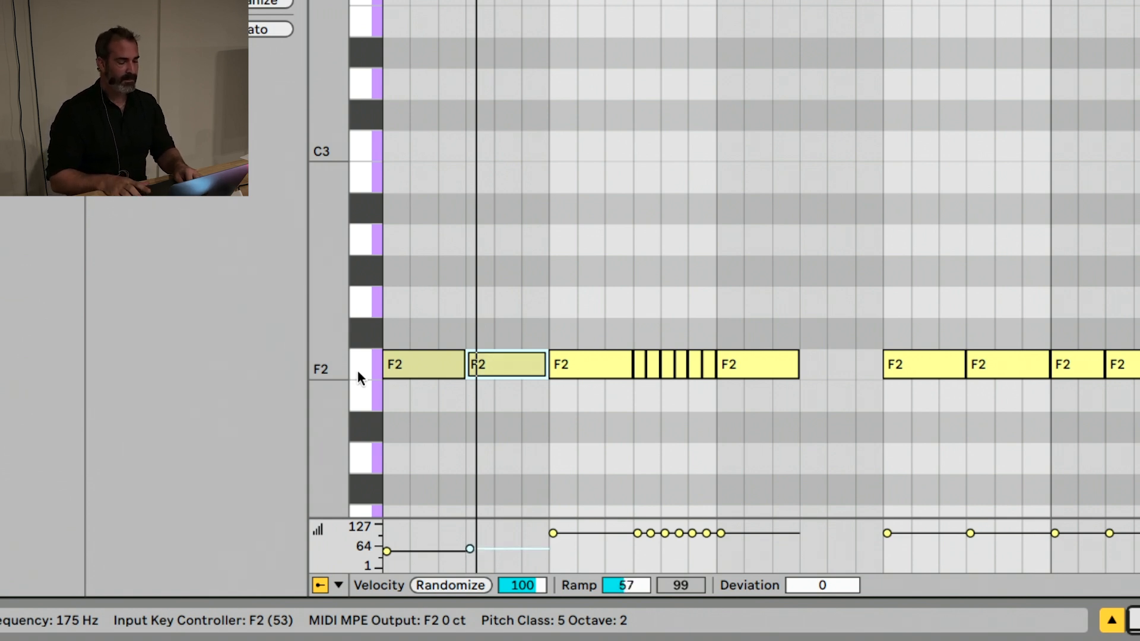
key("super+Down")
key("super+Down")
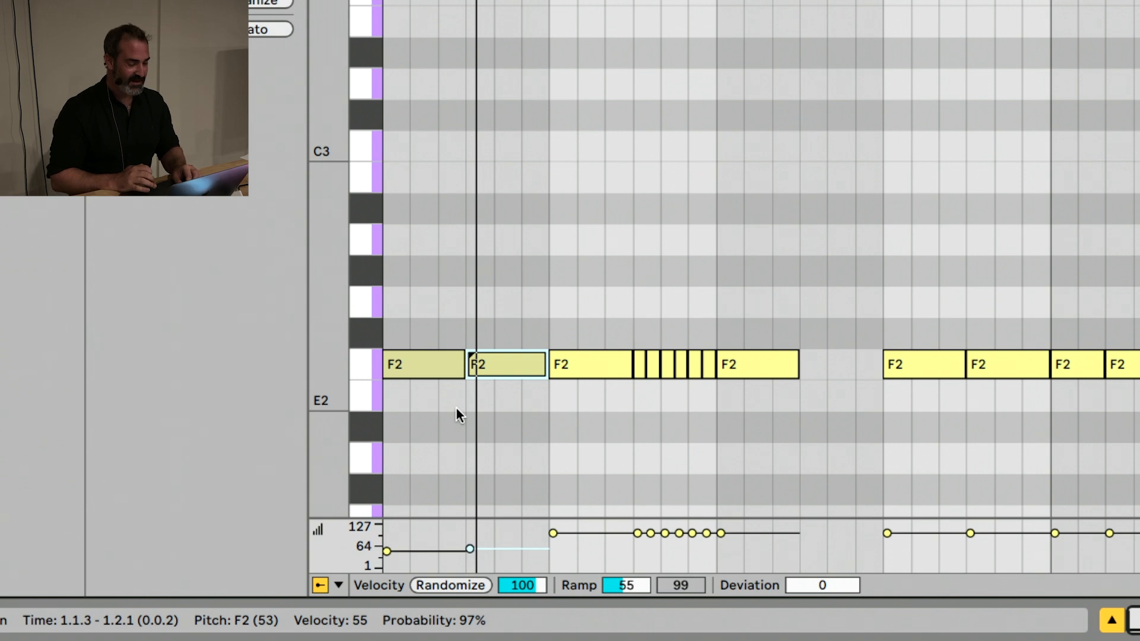
Raise the probability of the F2 note at 1.1.3 to 100%
key("alt+super+Up")
key("alt+super+Up")
key("alt+super+Up")
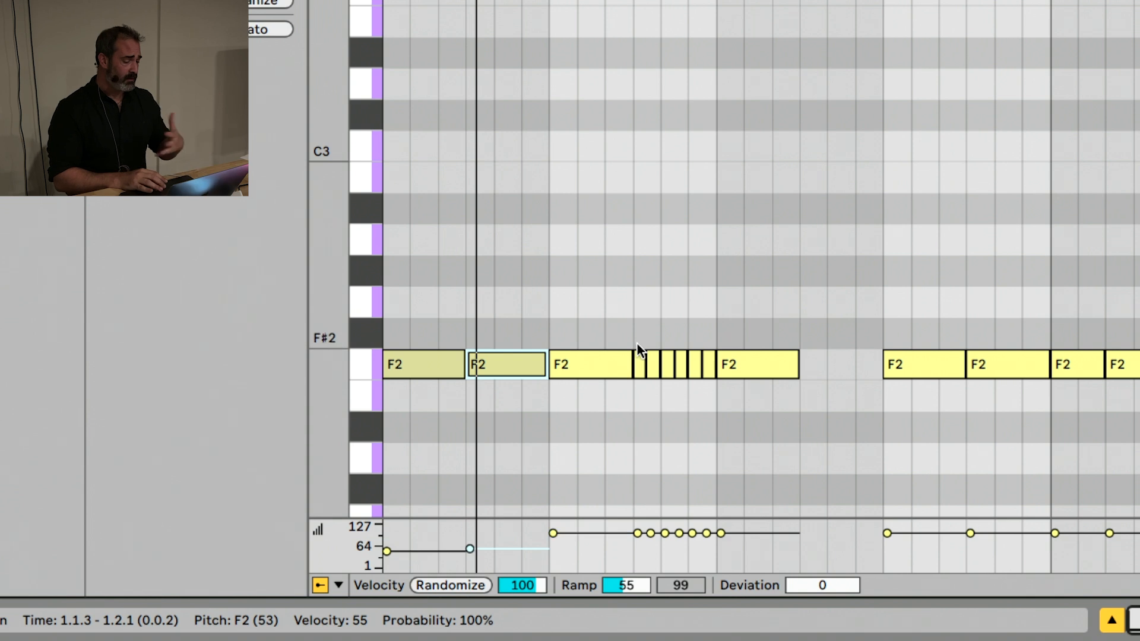
Select the six short roll notes just before 1.3.1 and ramp their velocities from 1 to 100
left_click_drag(634, 336, 705, 375)
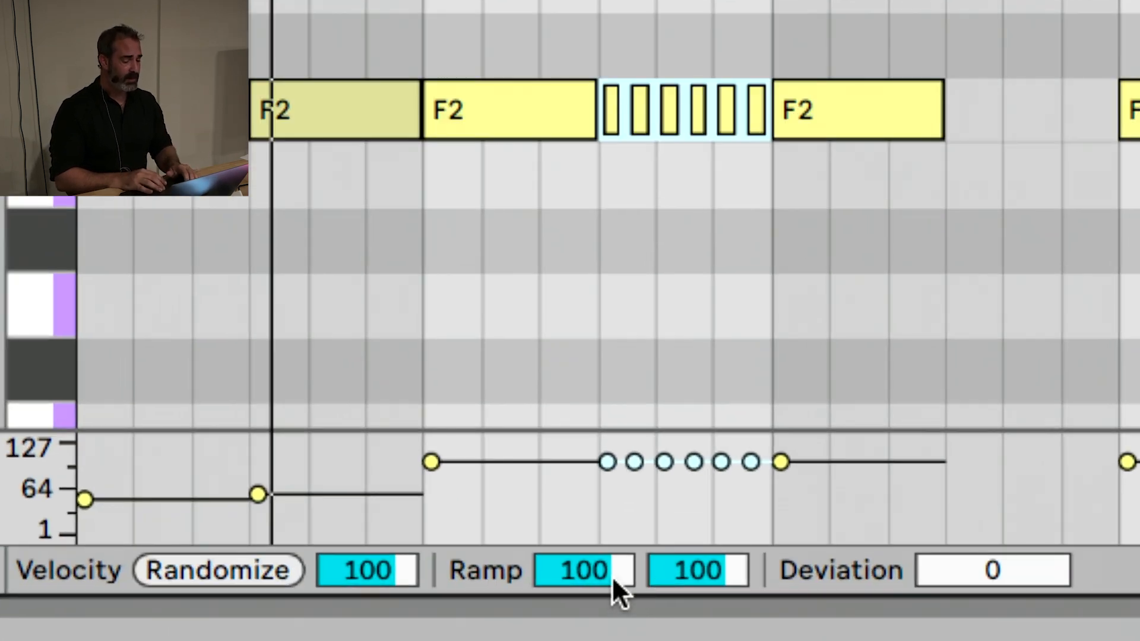
left_click_drag(640, 590, 640, 613)
left_click_drag(614, 572, 614, 607)
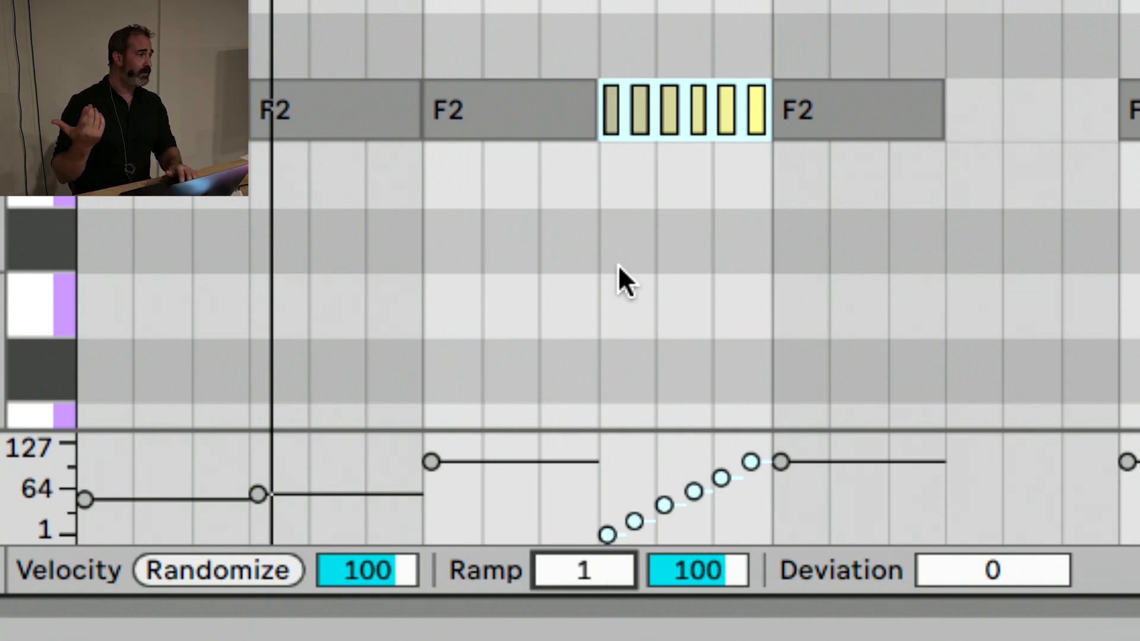
Draw a rising velocity line from 32 to 108 across the six roll notes, play the clip, and deselect them
key("b")
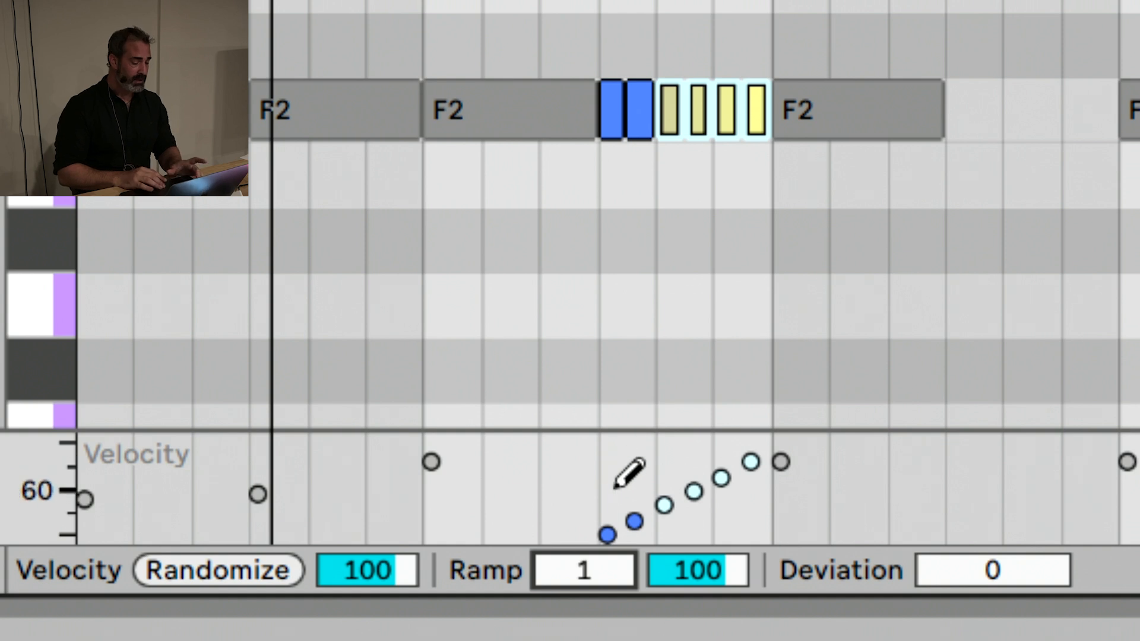
left_click_drag(592, 510, 777, 425)
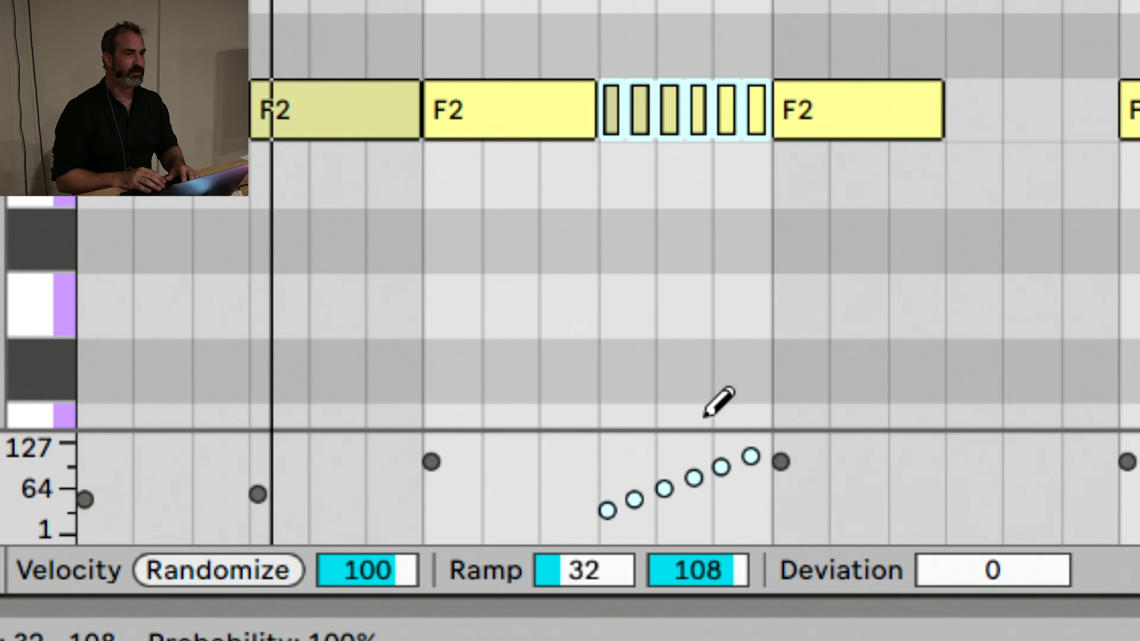
key("space")
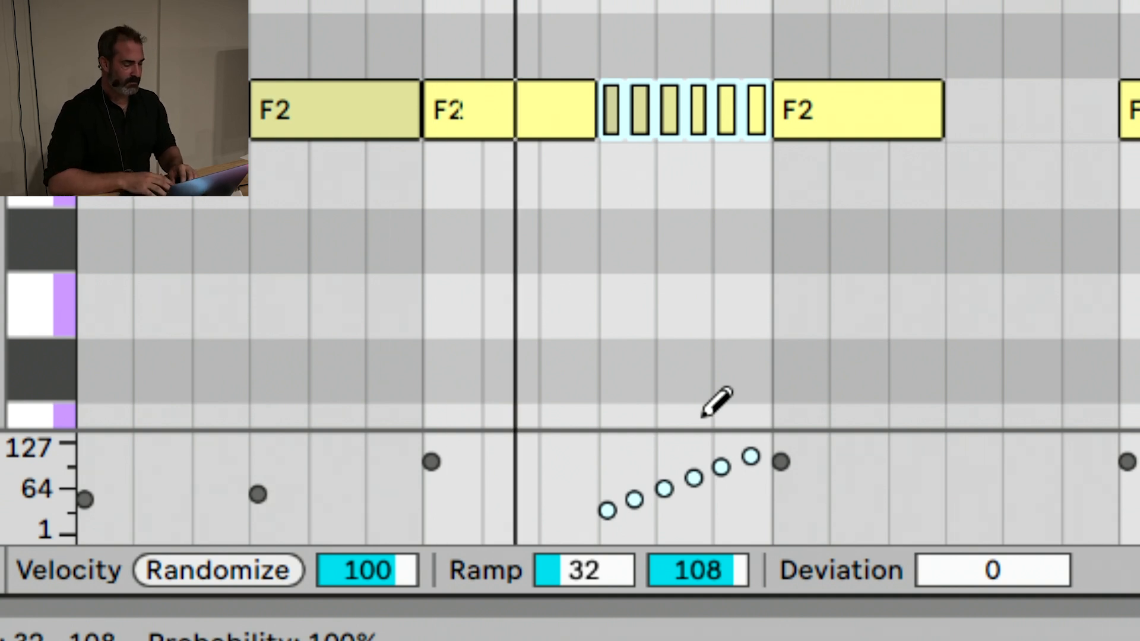
key("b")
key("x")
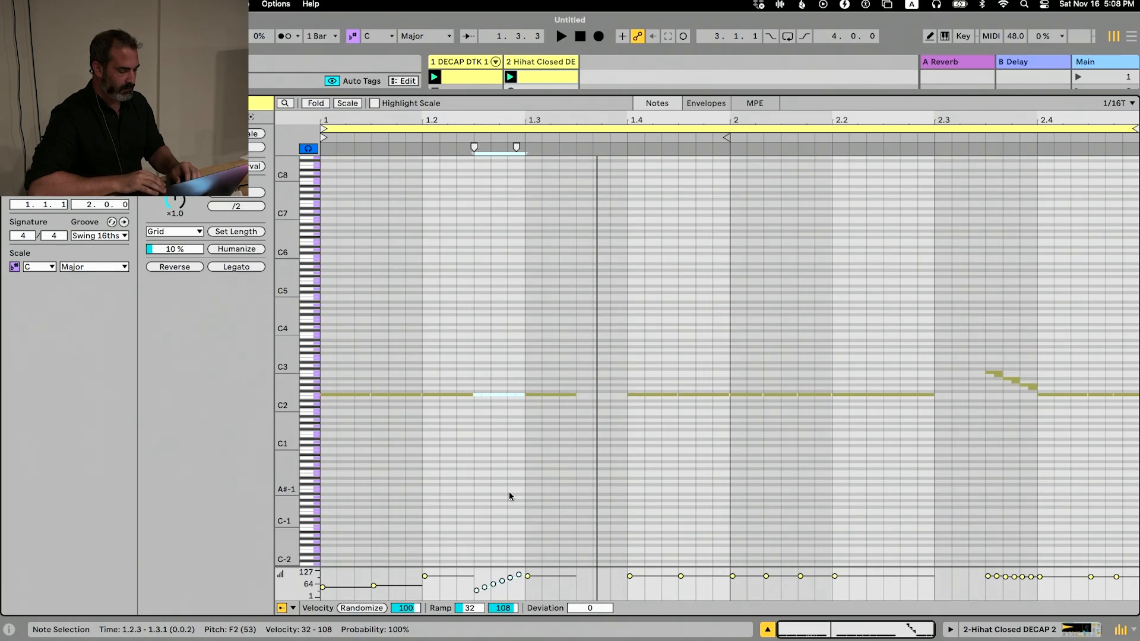
left_click_drag(287, 397, 368, 386)
left_click(438, 444)
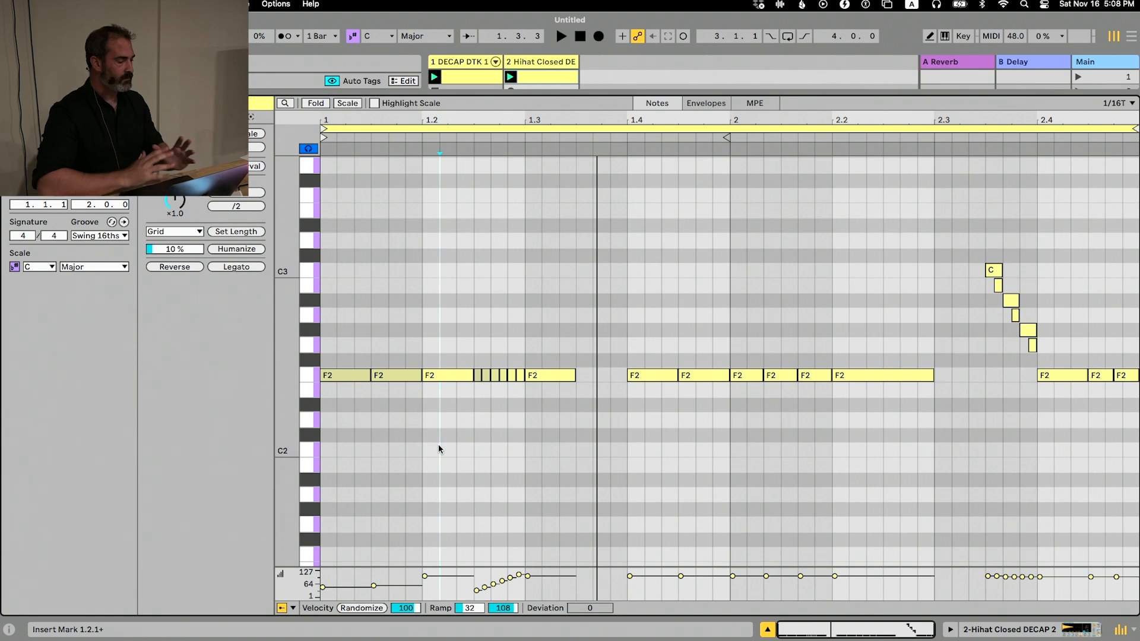
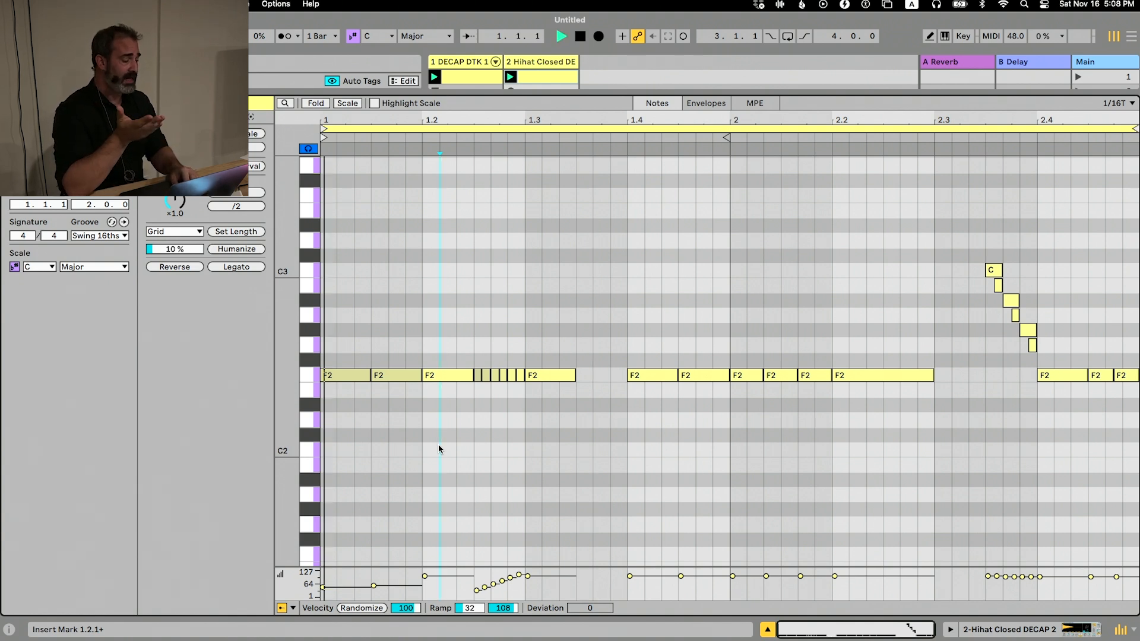
key("shift+Tab")
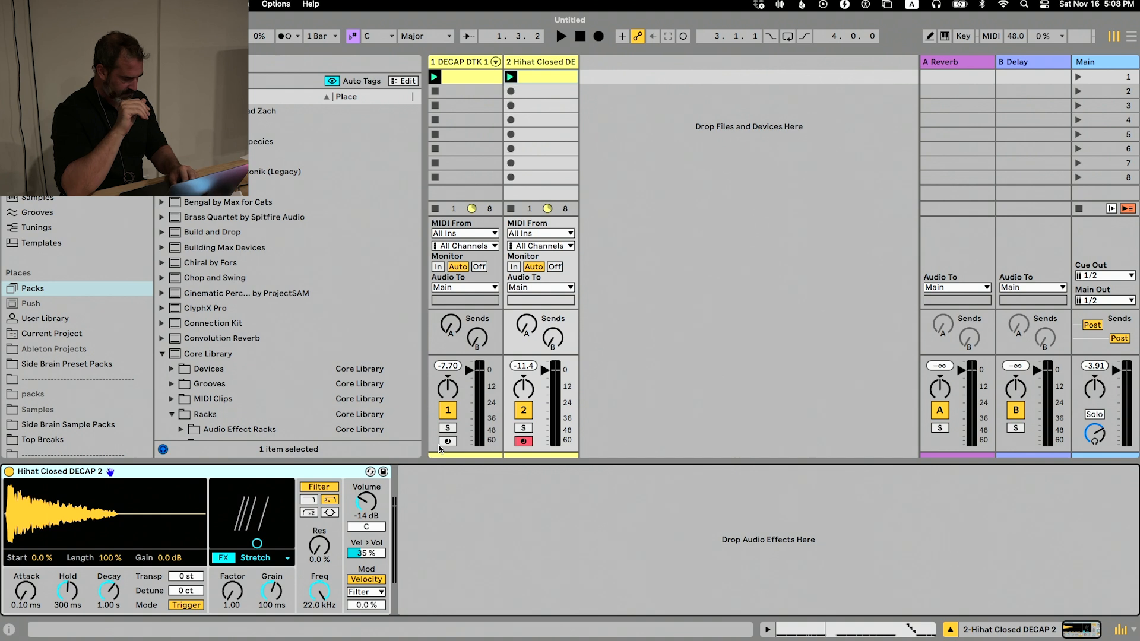
left_click(543, 208)
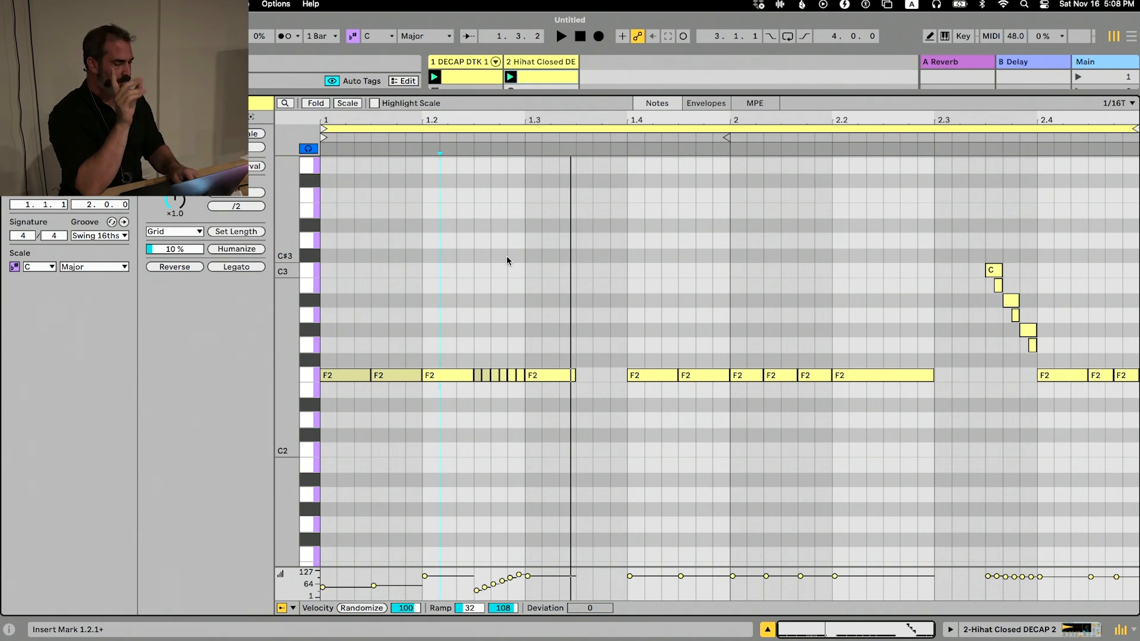
key("super+Tab")
key("super+Tab")
key("super+Tab")
key("super+Tab")
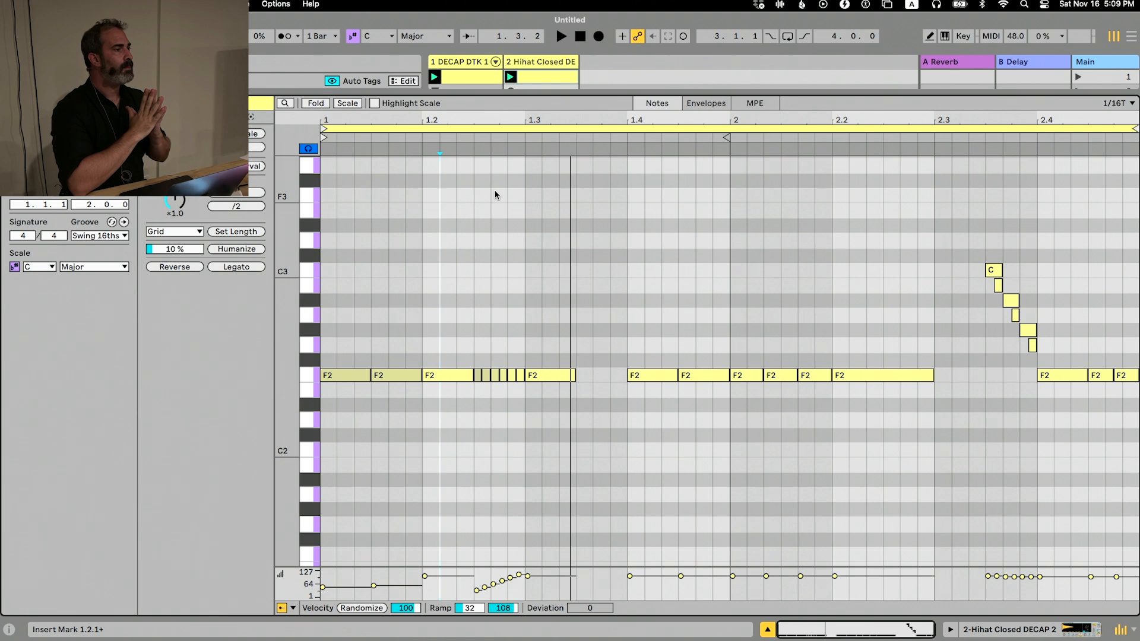
Select the F2 note at 1.2.1 through the time selection and set its velocity to 10
key("Left")
key("shift+Right")
key("shift+Right")
key("shift+Right")
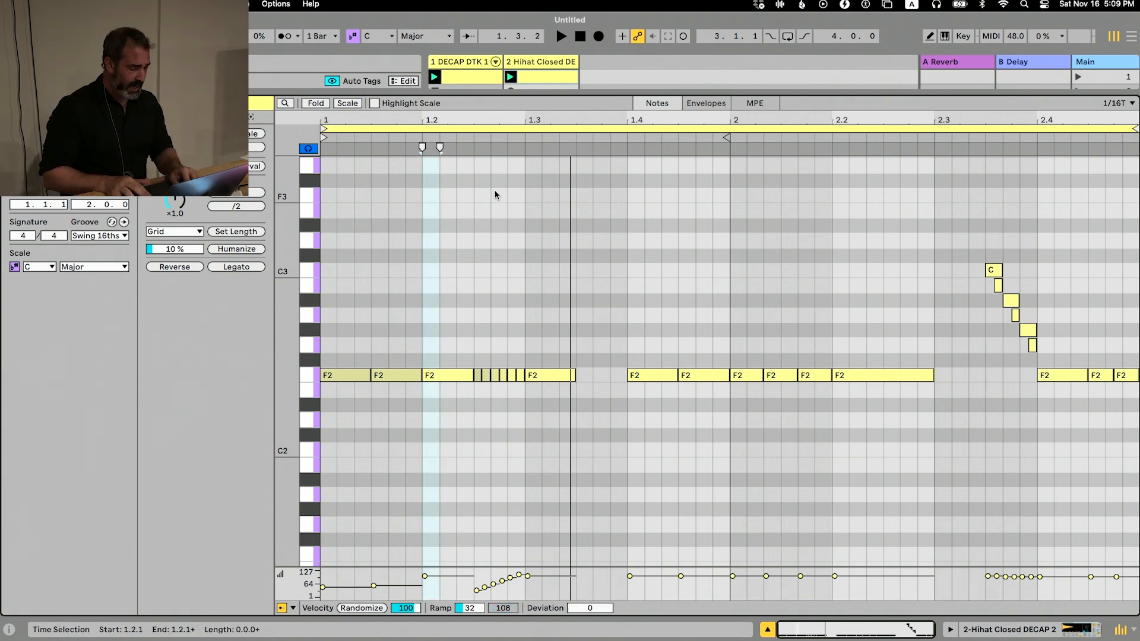
key("Return")
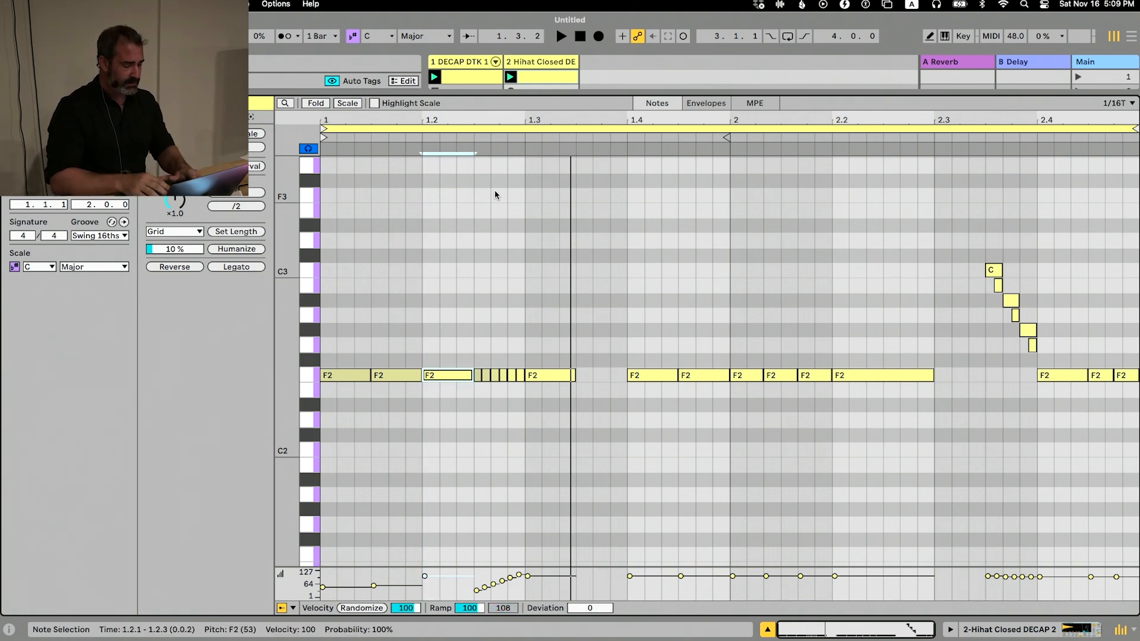
type("10")
key("Return")
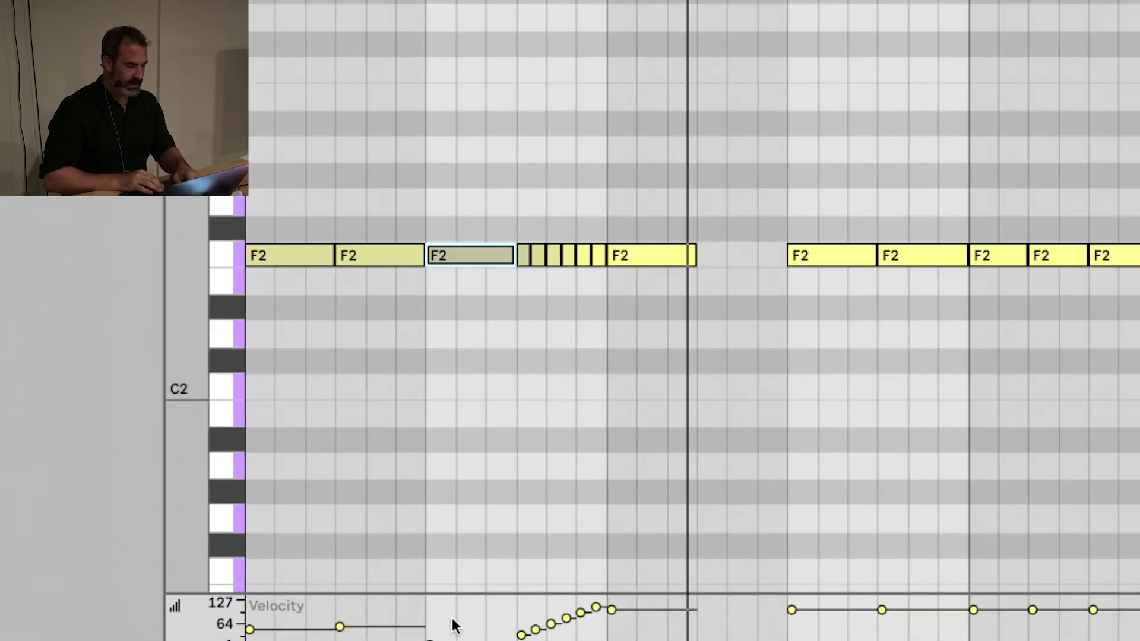
Enter velocities of 100, 50 and finally 90 for the selected F2 note at 1.2.1
scroll(454, 620, "down", 3)
type("100")
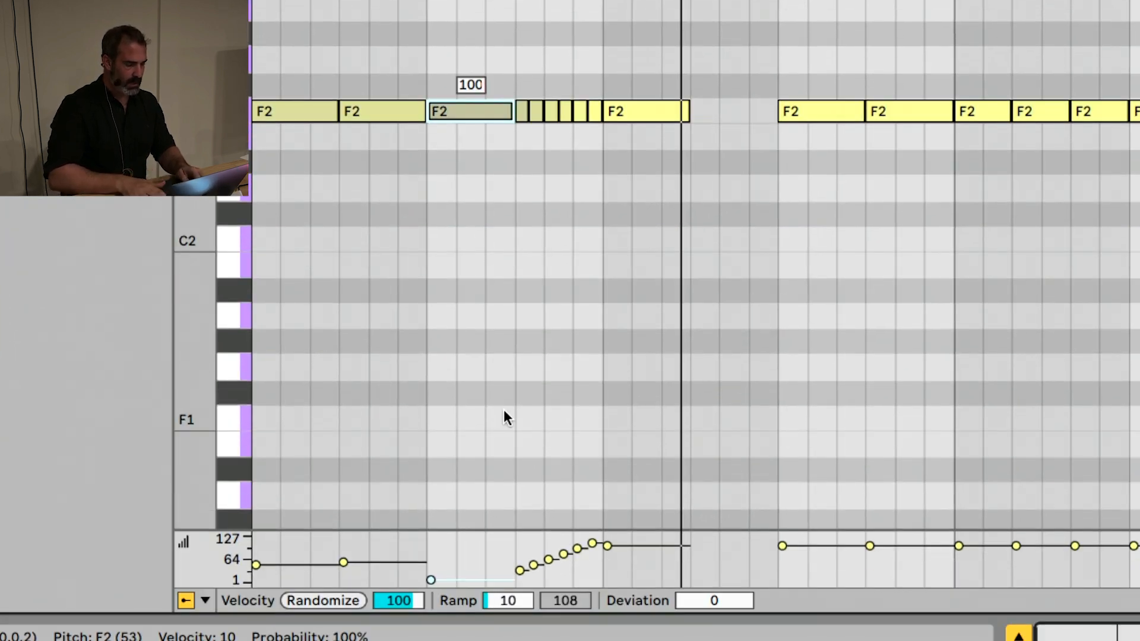
key("Return")
type("50")
key("Return")
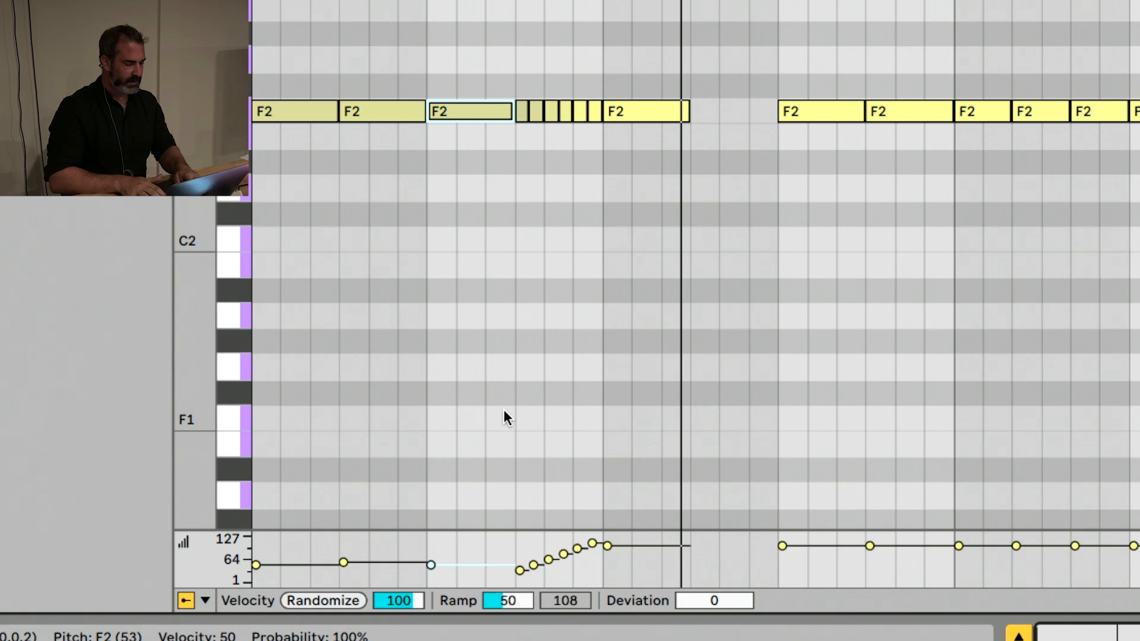
type("90")
key("Return")
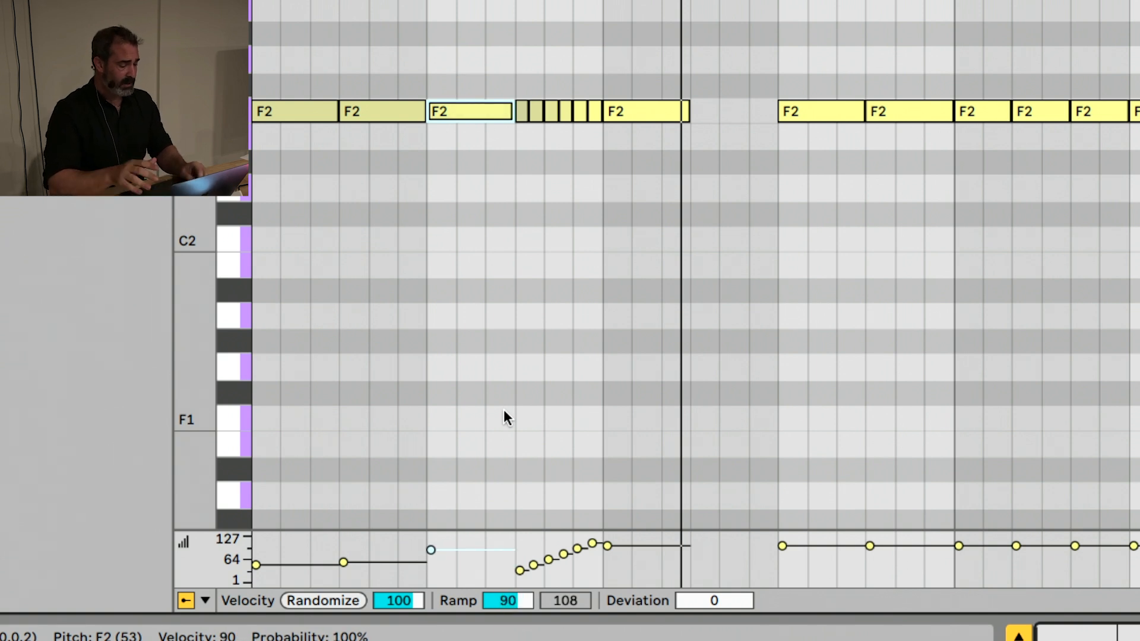
Nudge the velocity of the F2 note at 1.2.1 down and back up, settling on 82, and deselect it
key("super+Down")
key("super+Down")
key("super+Down")
key("super+Down")
key("super+Down")
key("super+Down")
key("super+Down")
key("super+Down")
key("super+Down")
key("super+Down")
key("super+Down")
key("super+Down")
key("super+Down")
key("super+Down")
key("super+Down")
key("super+Down")
key("super+Down")
key("super+Down")
key("super+Down")
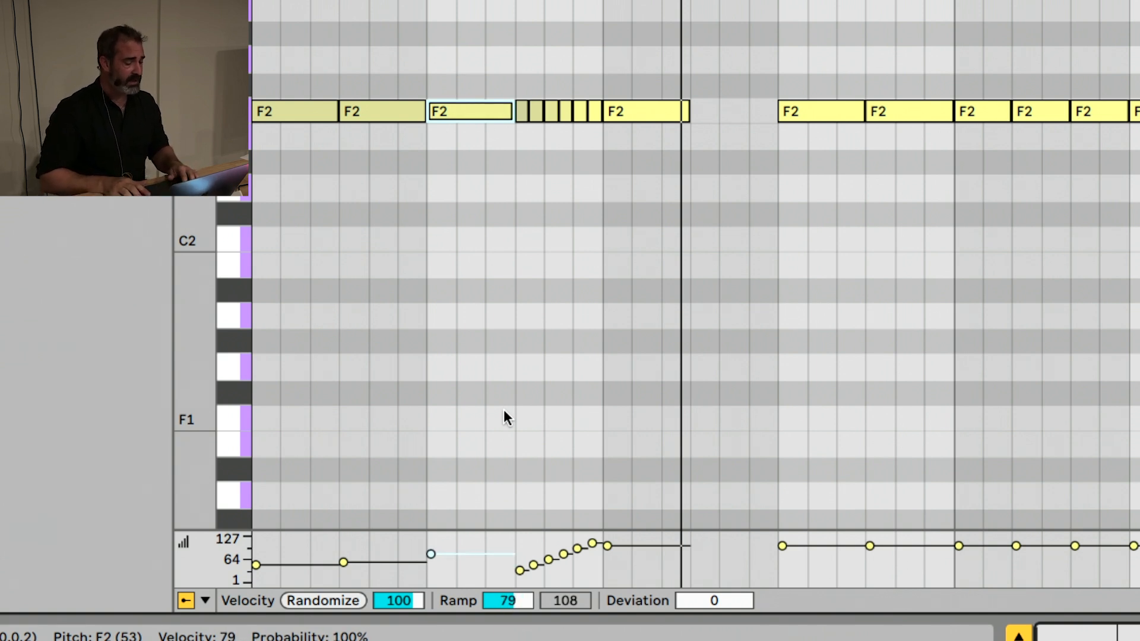
key("super+Down")
key("super+Down")
key("super+Down")
key("super+Down")
key("super+Down")
key("super+Down")
key("super+Down")
key("super+Down")
key("super+Down")
key("super+Down")
key("super+Down")
key("super+Down")
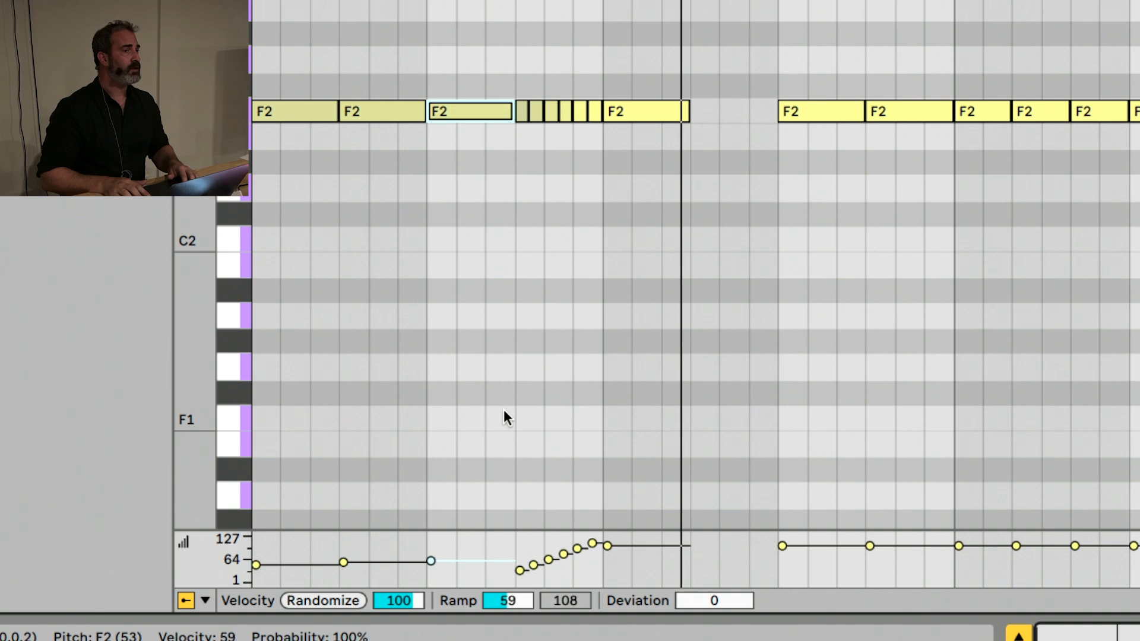
key("super+Up")
key("super+Up")
key("super+Up")
key("super+Up")
key("super+Up")
key("super+Up")
key("super+Up")
key("super+Up")
key("super+Up")
key("super+Up")
key("super+Up")
key("super+Up")
key("super+Up")
key("super+Up")
key("super+Up")
key("super+Up")
key("super+Up")
key("super+Up")
key("super+Up")
key("super+Up")
key("super+Up")
key("super+Up")
key("super+Up")
key("super+Up")
key("super+Up")
key("super+Up")
key("super+Up")
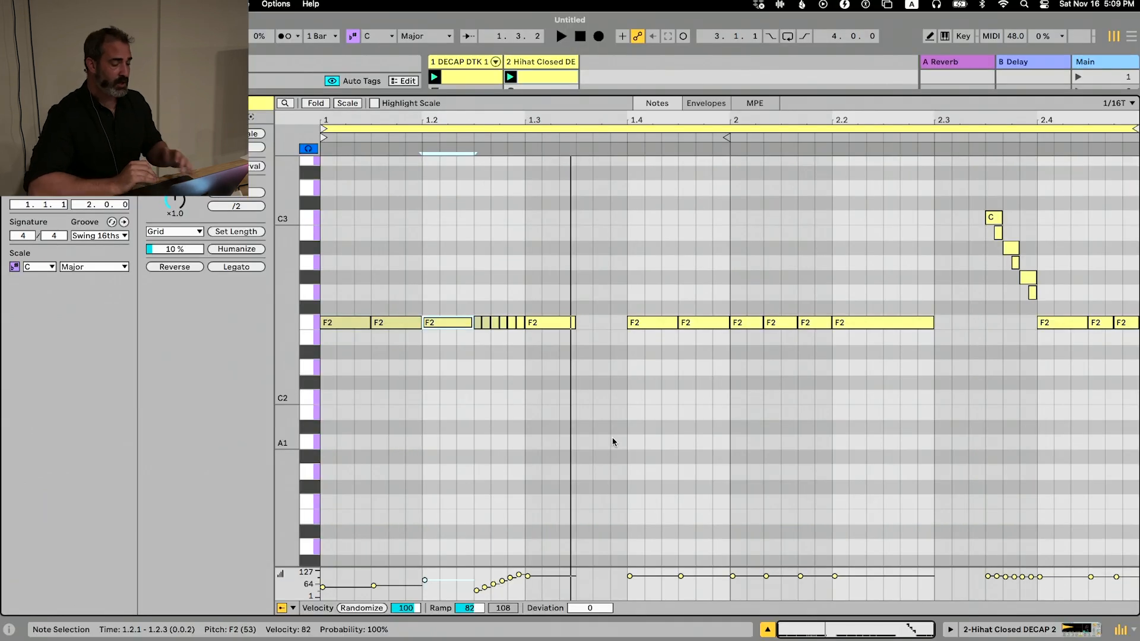
key("Escape")
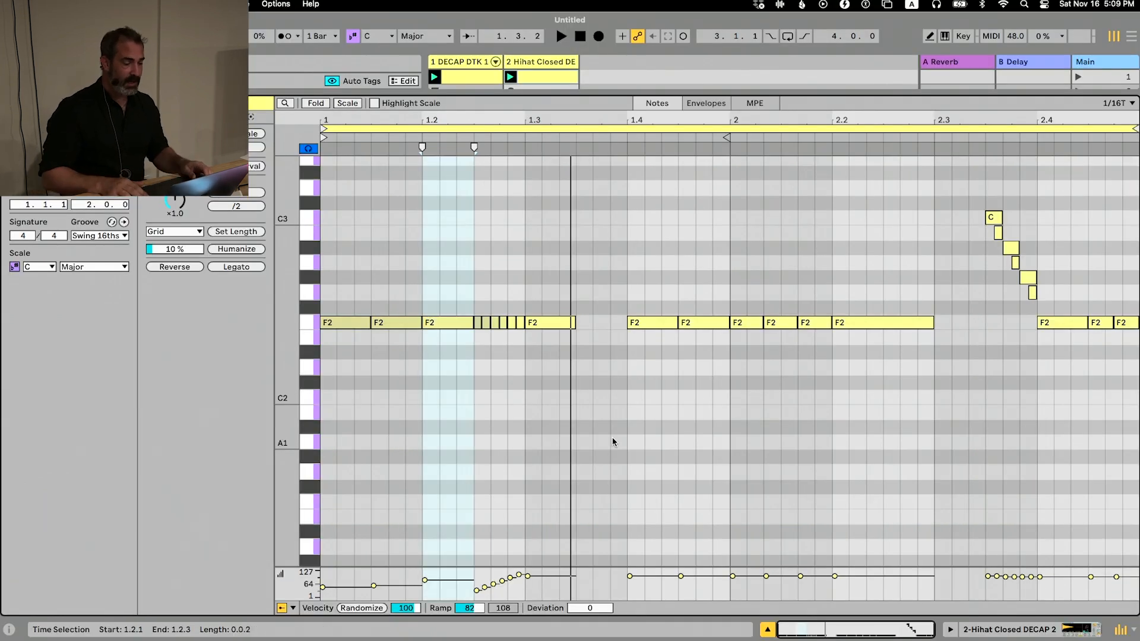
Step the insert marker back and forth across grid lines and note edges towards the F2 notes on beat 1.4
key("Right")
key("Right")
key("Right")
key("Right")
key("Right")
key("Right")
key("Right")
key("Right")
key("Right")
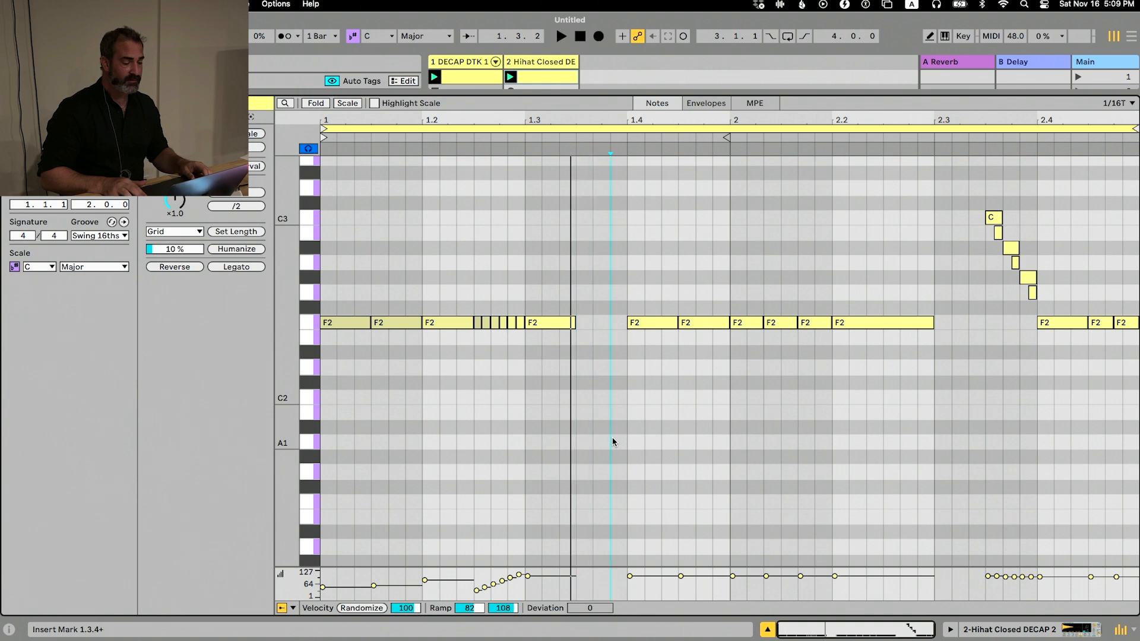
key("Left")
key("Left")
key("Right")
key("Right")
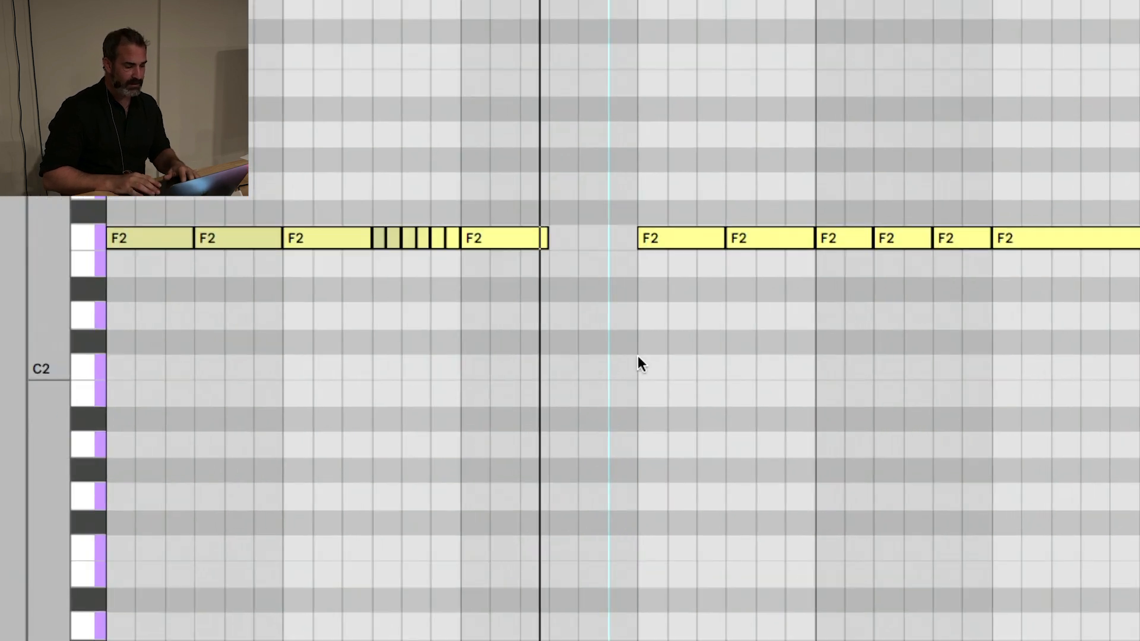
key("Right")
key("Right")
key("Right")
key("Right")
key("Left")
key("Left")
key("Left")
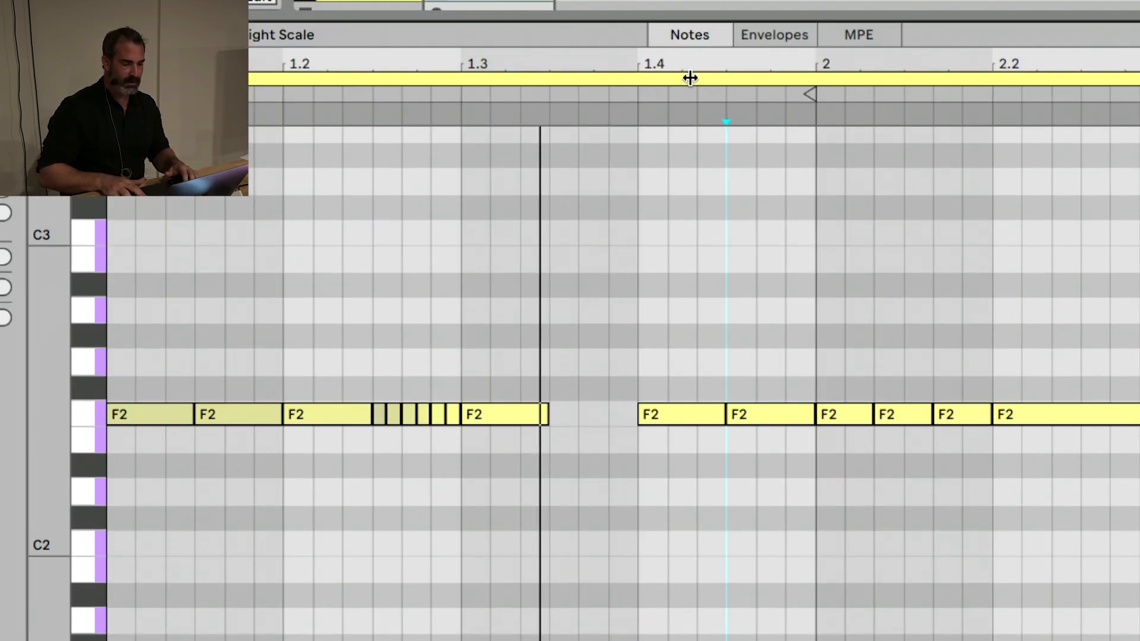
Select the time range from 1.4.1 to 2.1.1, covering the two F2 notes on beat 1.4
key("shift+Right")
key("shift+Right")
key("shift+Right")
key("shift+Right")
key("shift+Right")
key("shift+Right")
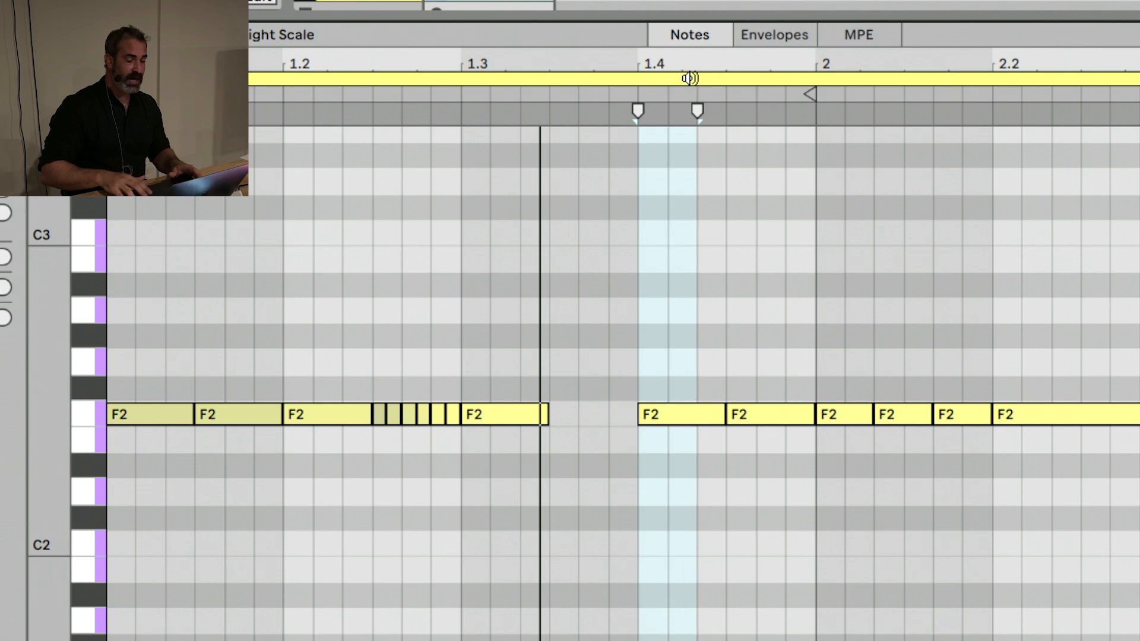
key("shift+Right")
key("shift+Right")
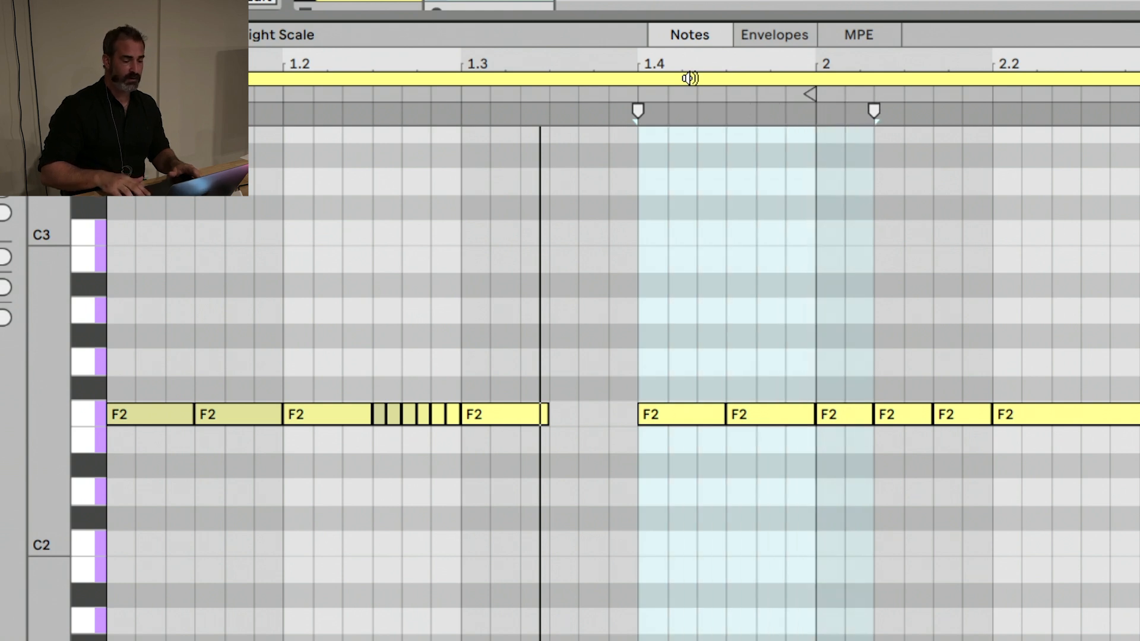
key("shift+Left")
key("shift+Left")
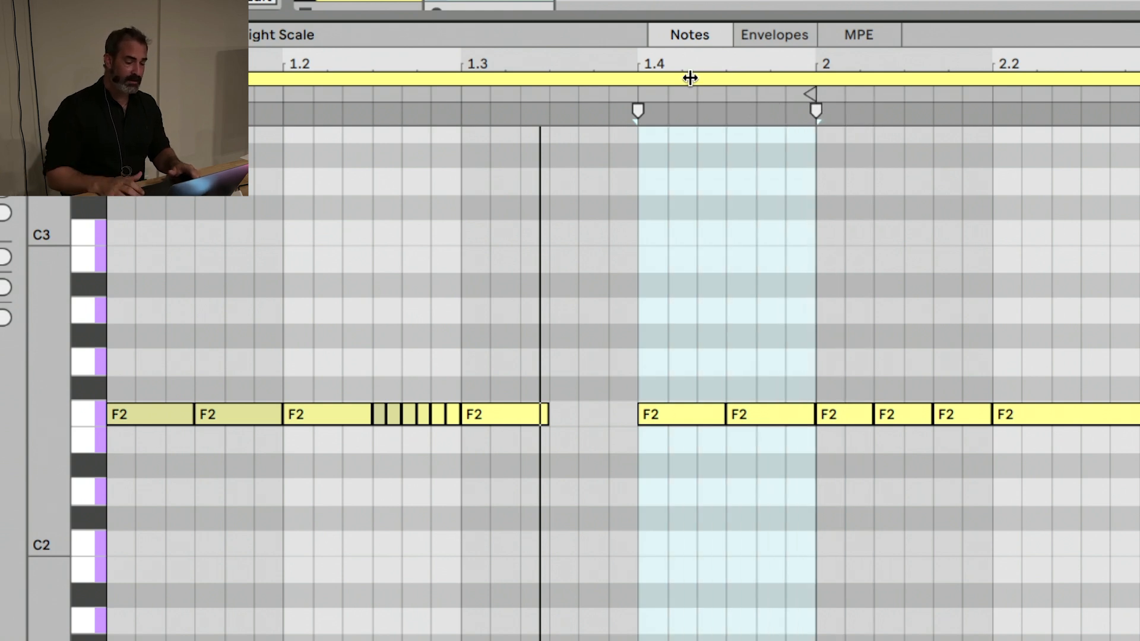
Switch repeatedly between the time selection on beat 1.4 and the two F2 notes inside it
key("Return")
key("Return")
key("Return")
key("Return")
key("Return")
key("Return")
key("Return")
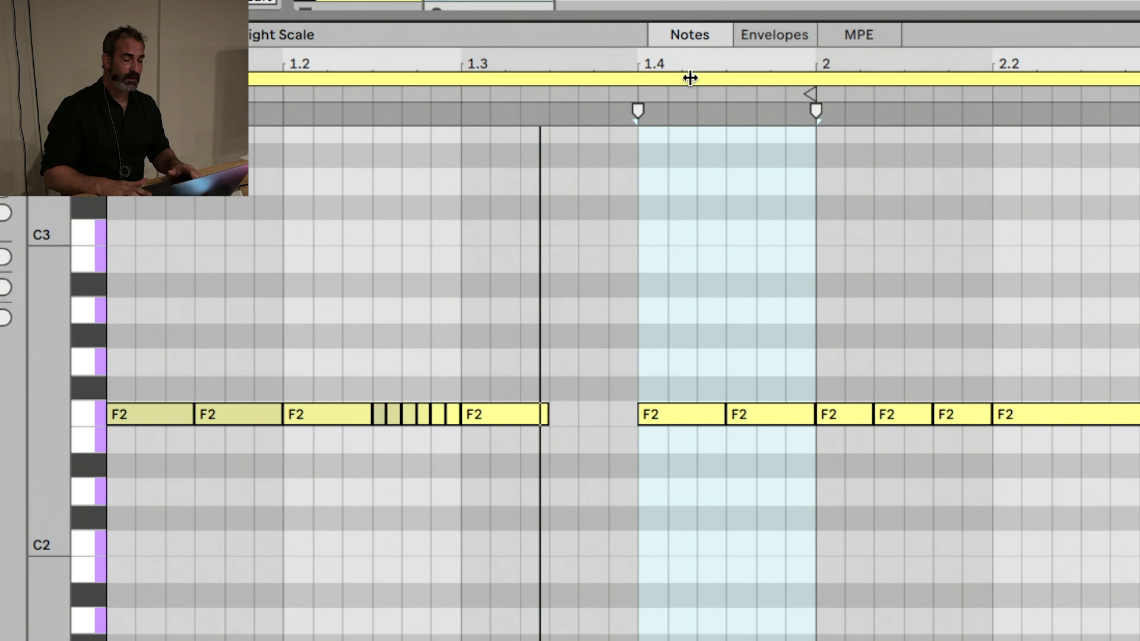
key("Return")
key("Return")
key("Return")
key("Return")
key("Return")
key("Return")
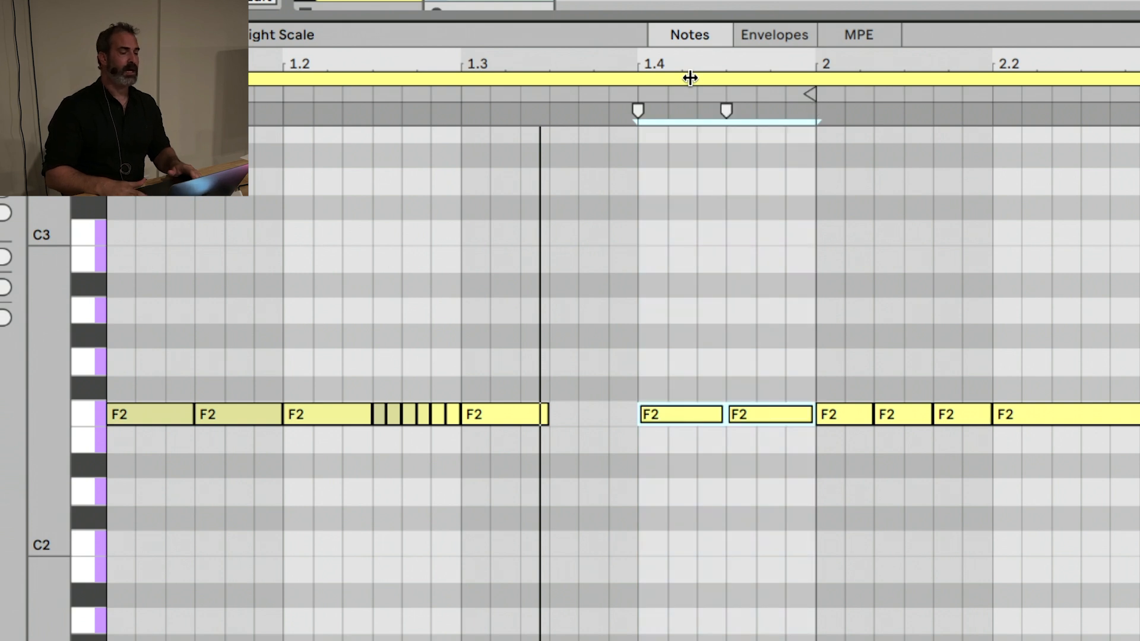
key("Return")
key("Return")
key("Return")
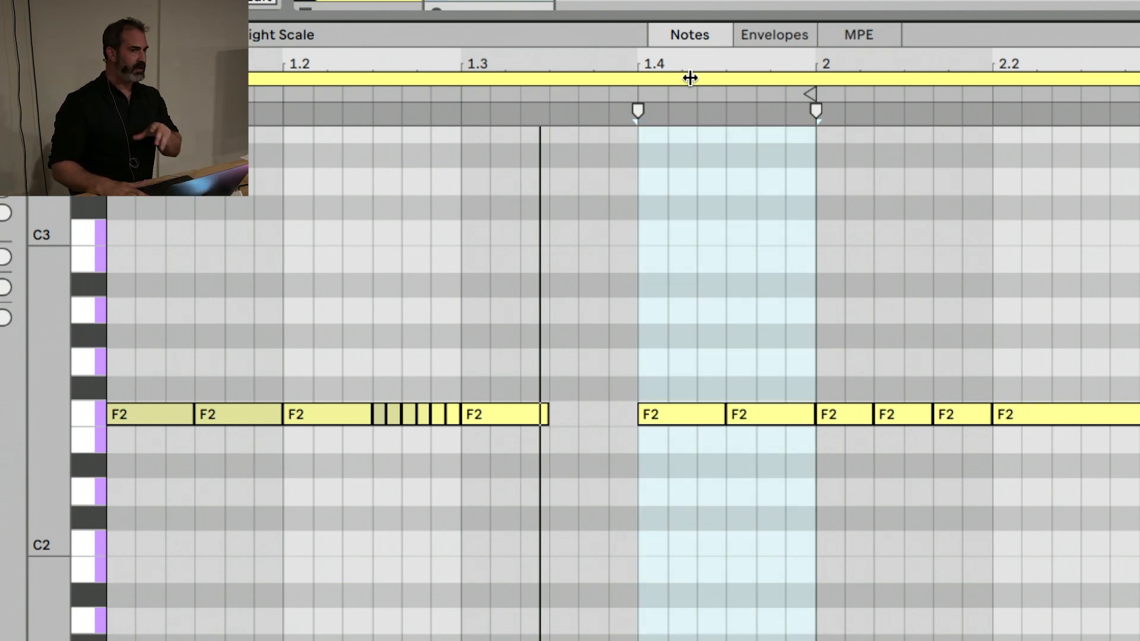
key("Return")
key("Return")
key("Return")
key("Return")
key("Return")
key("Return")
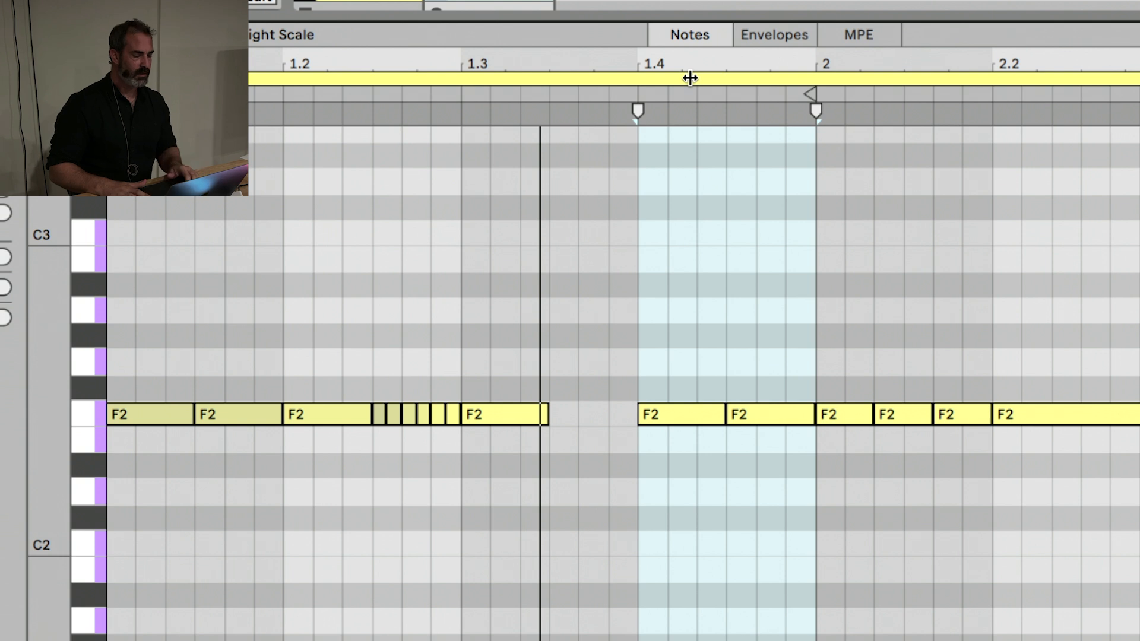
Select only the F2 note at 1.4.1 and set its velocity to 120
left_click(676, 410)
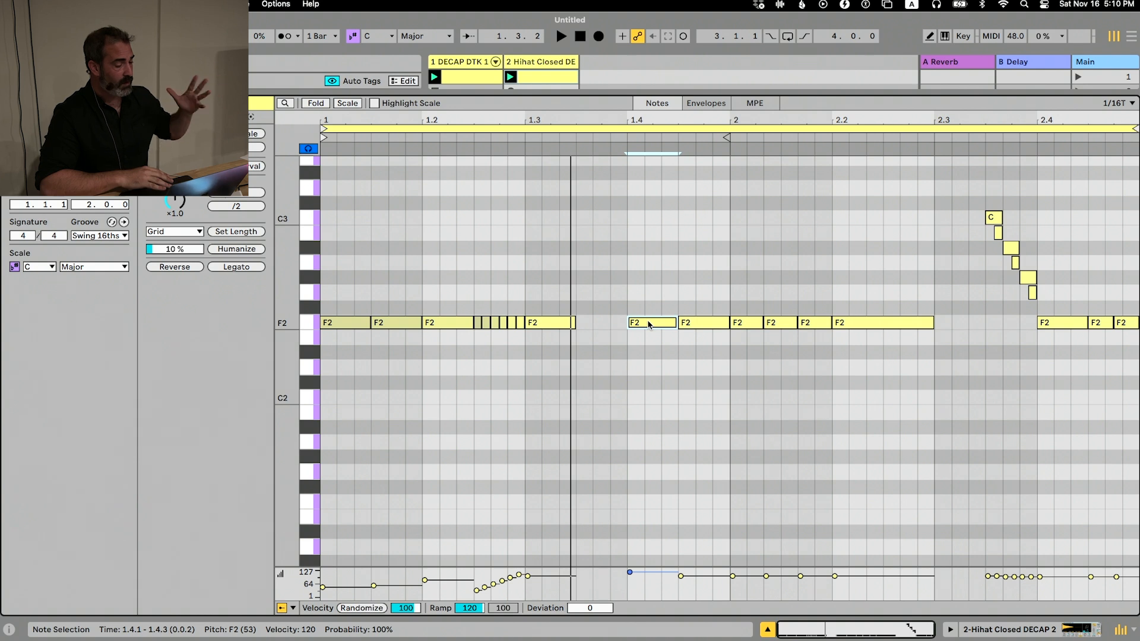
Shrink the clip editor to make room for the mixer and add a new MIDI track after the hi-hat track
left_click_drag(619, 91, 614, 387)
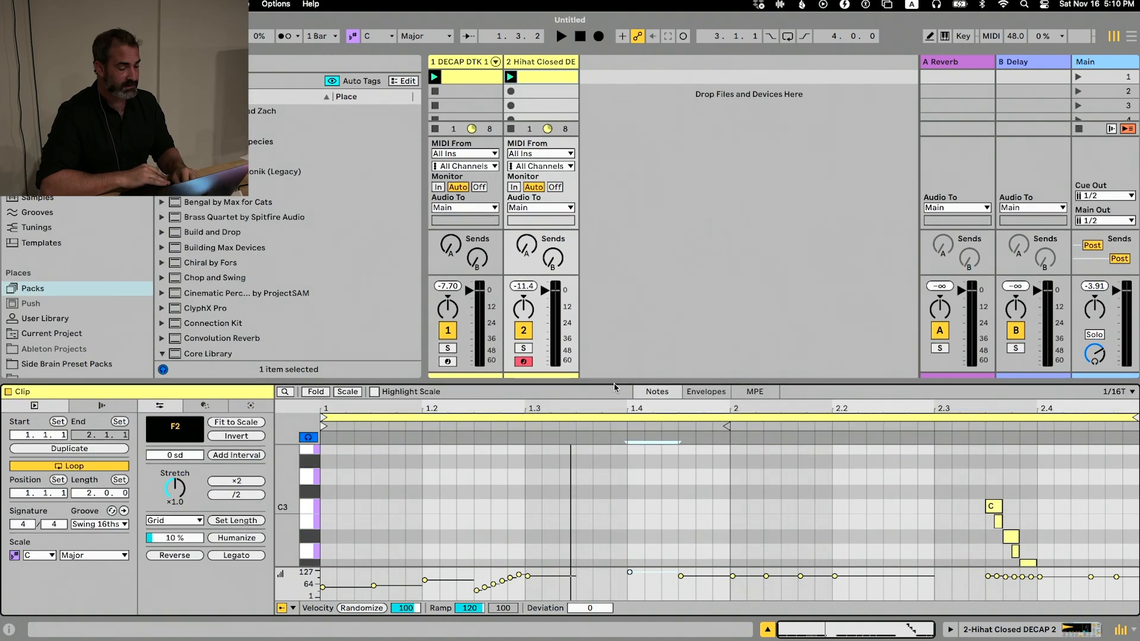
key("super+shift+t")
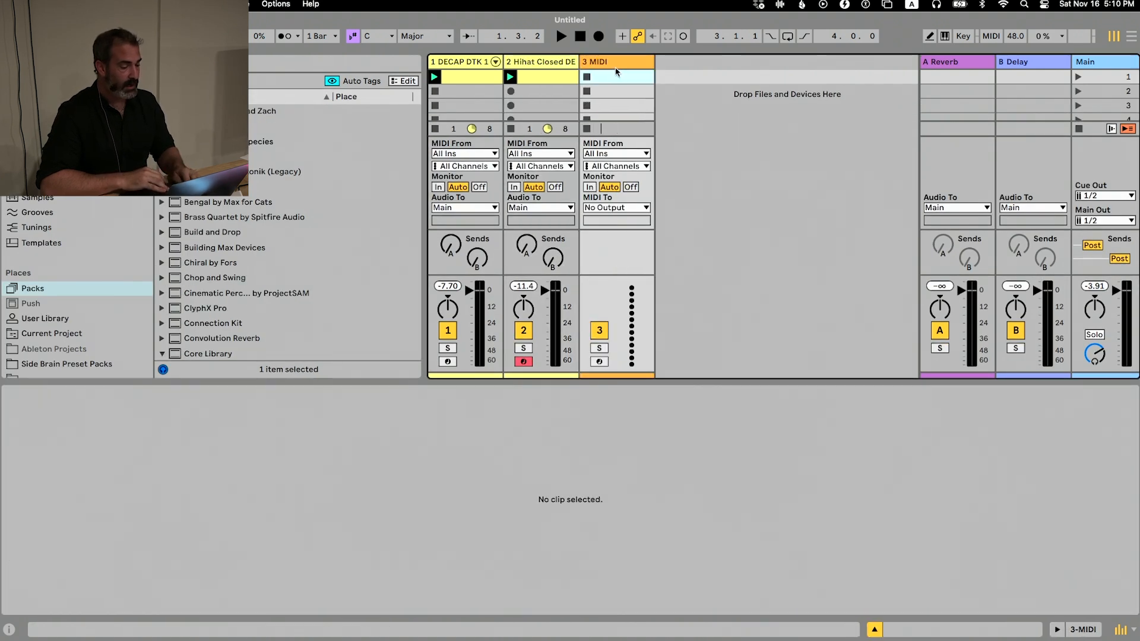
left_click(612, 60)
Find the Analog Keys preset in Side Brain Preset Packs and load it onto the new MIDI track
scroll(77, 285, "down", 5)
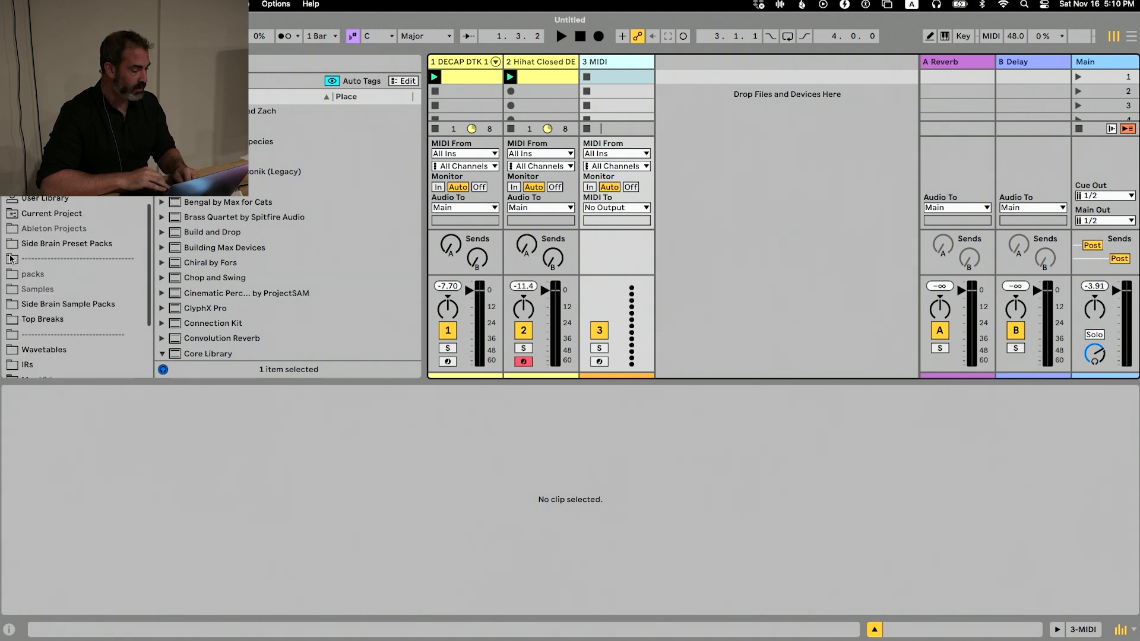
left_click(79, 200)
left_click(72, 217)
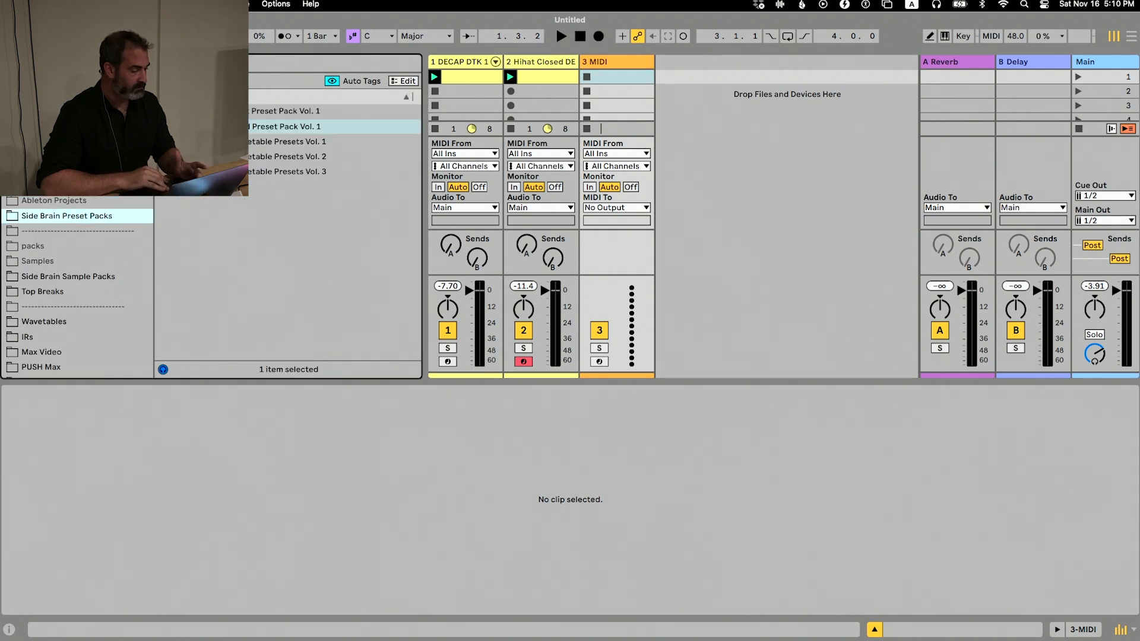
left_click(161, 126)
left_click(171, 172)
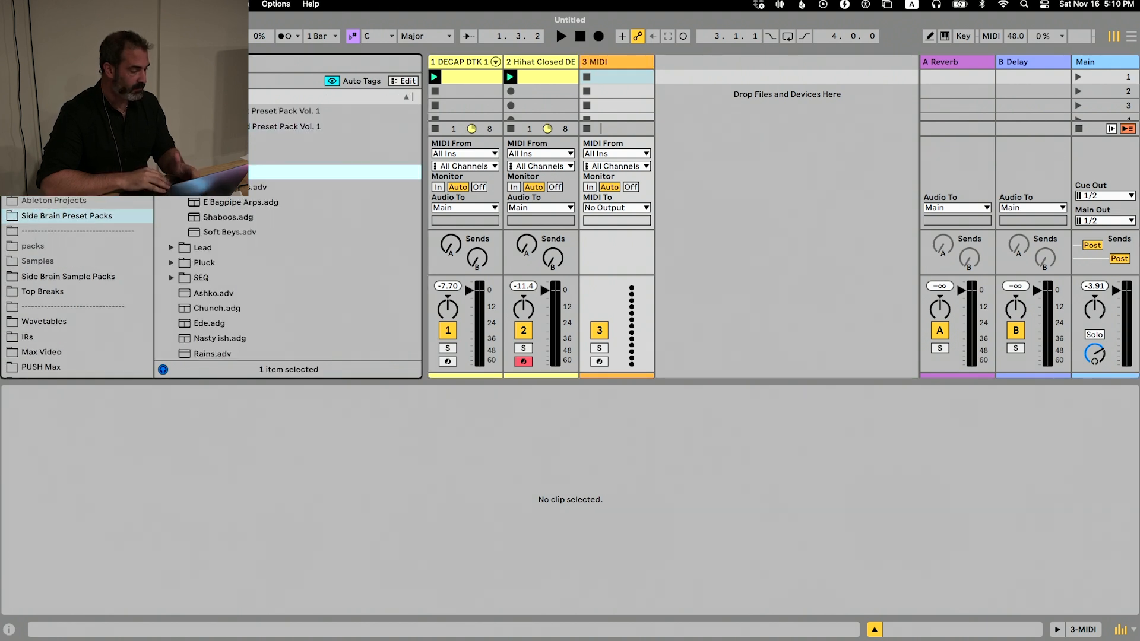
double_click(222, 187)
Create a MIDI clip in the Analog Keys track's first slot with a four-bar loop and enlarge its note editor
double_click(598, 81)
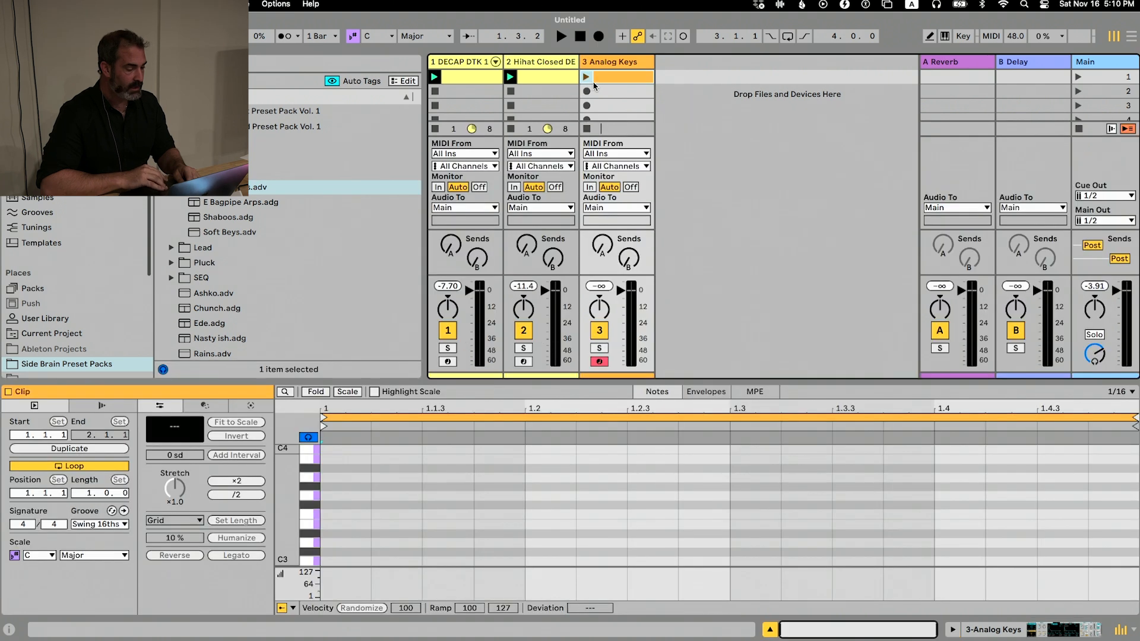
left_click_drag(88, 500, 86, 498)
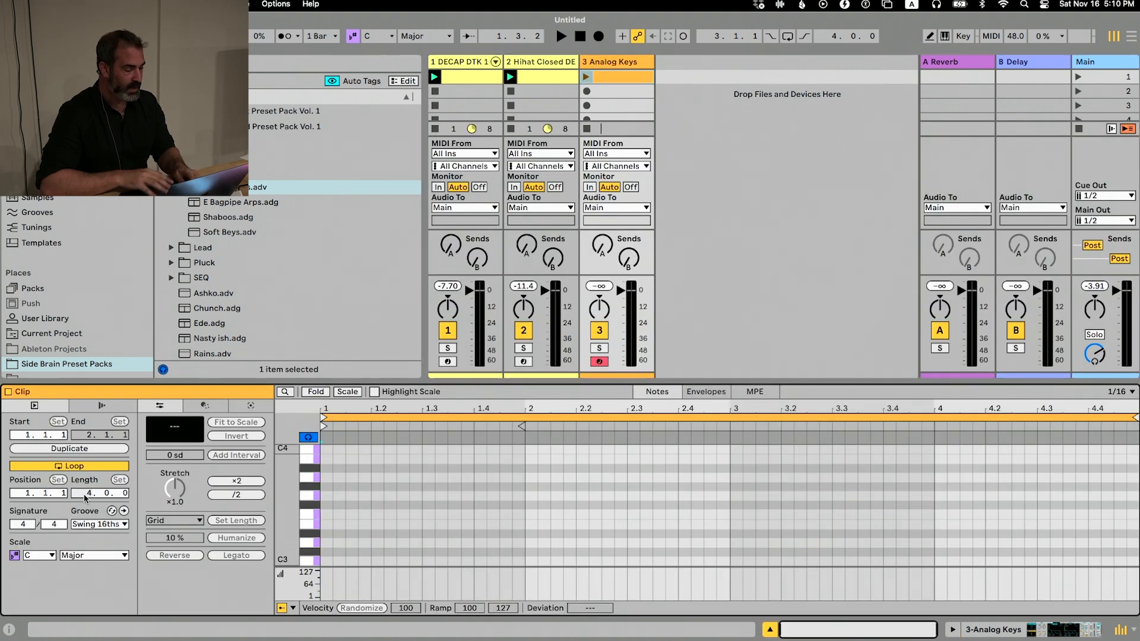
left_click_drag(444, 381, 444, 52)
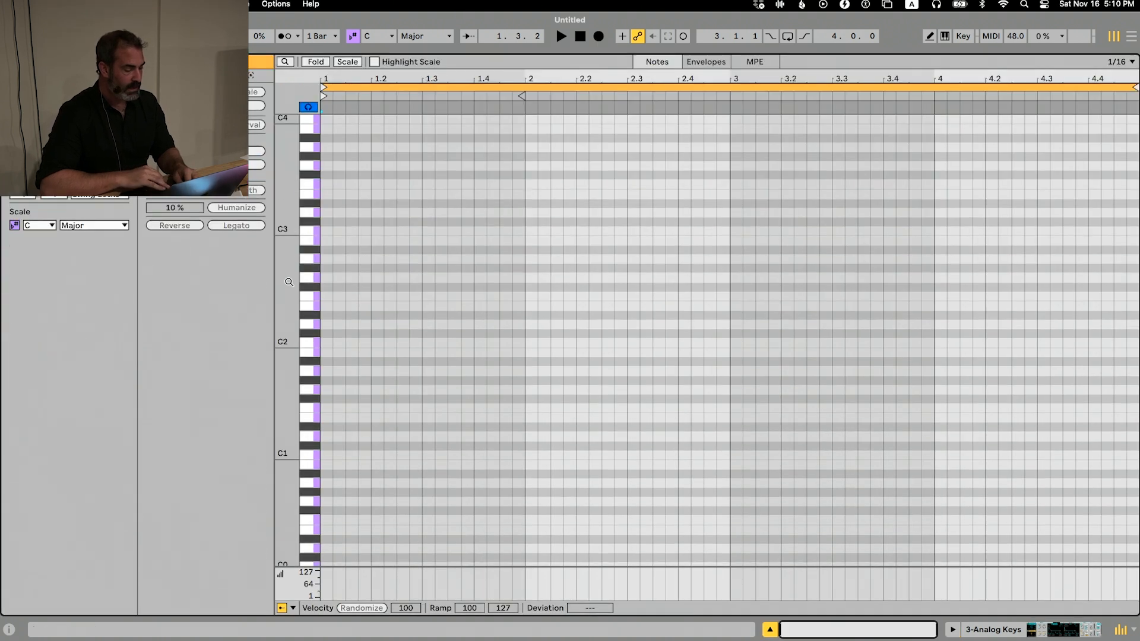
Place the insert marker at the start of the Analog Keys clip and widen the editing grid to 1/2
left_click_drag(284, 295, 286, 296)
left_click(323, 370)
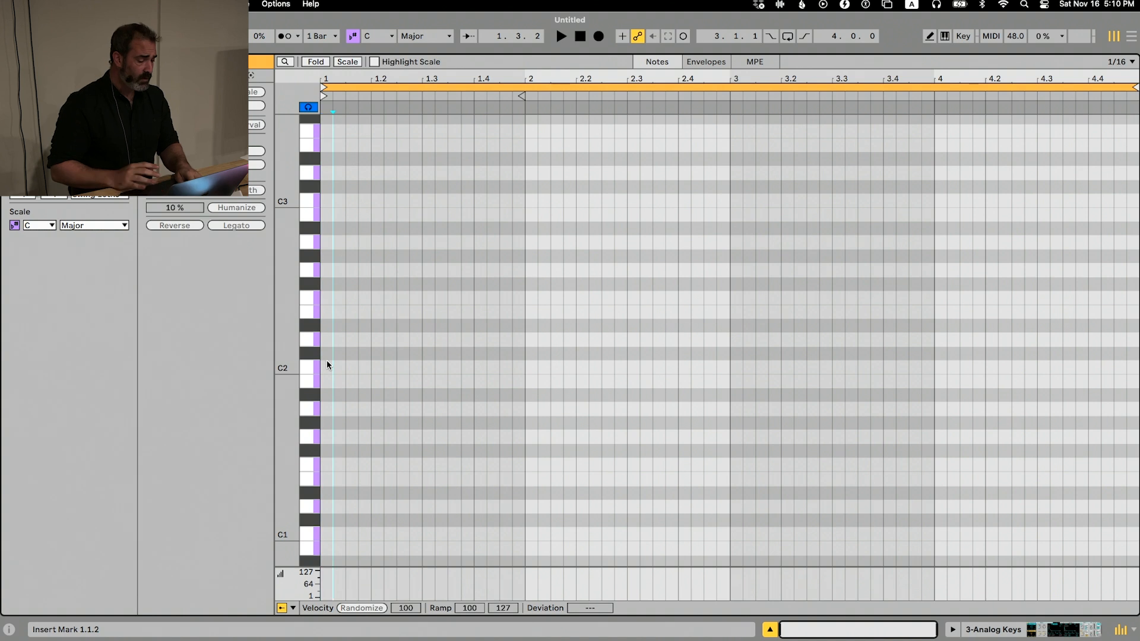
key("super+2")
key("super+2")
key("super+2")
key("super+2")
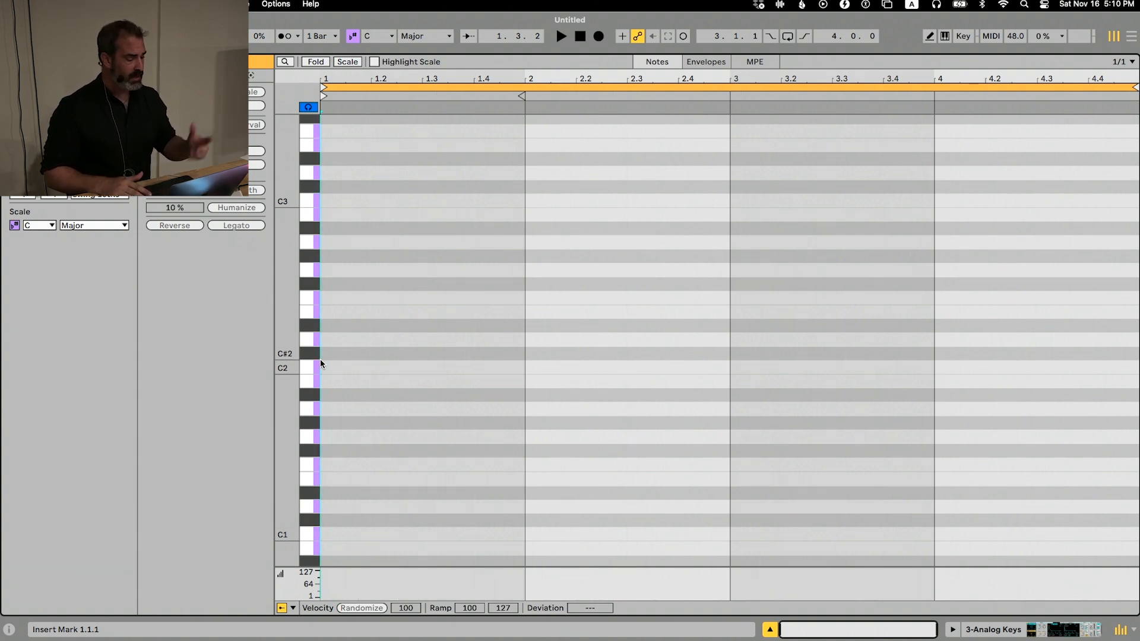
key("super+1")
Add a half-bar C2 note at 1.1.1 in the Analog Keys clip
double_click(319, 358)
key("Right")
key("Down")
key("Left")
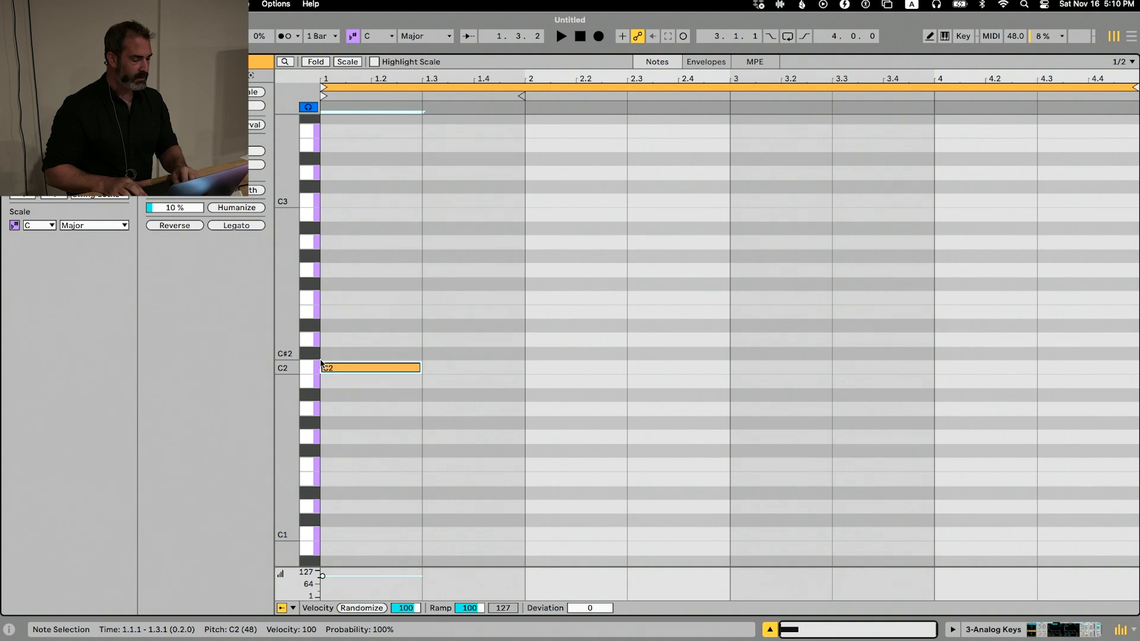
Transpose the C2 note at 1.1.1 in the Analog Keys clip up to F3
key("Up")
key("Up")
key("Up")
key("Up")
key("Up")
key("Up")
key("Down")
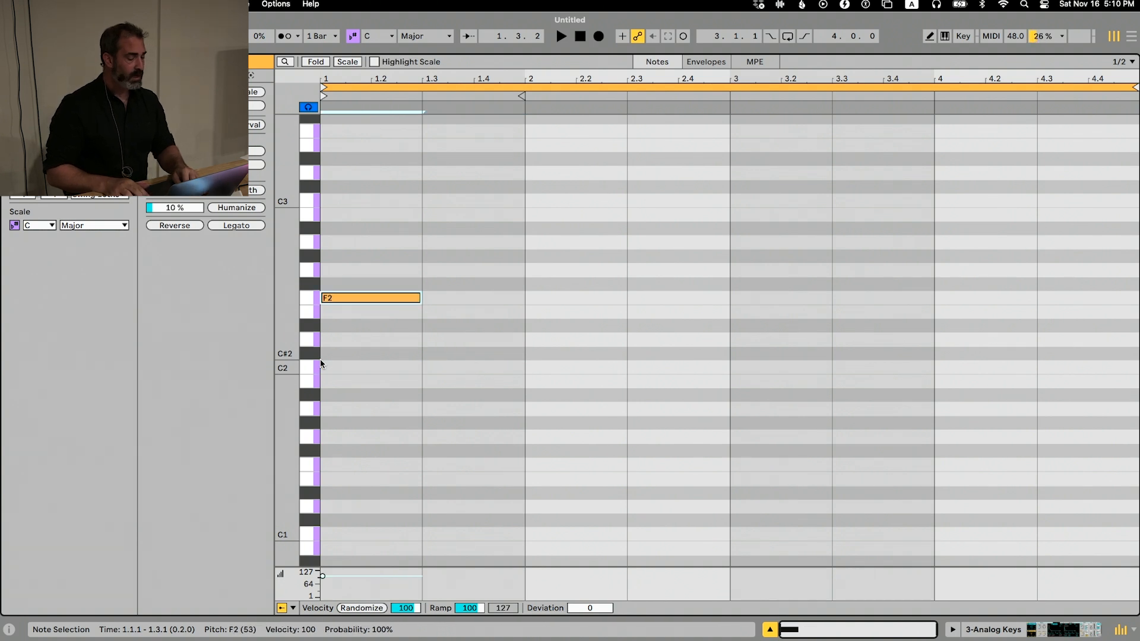
key("shift+Up")
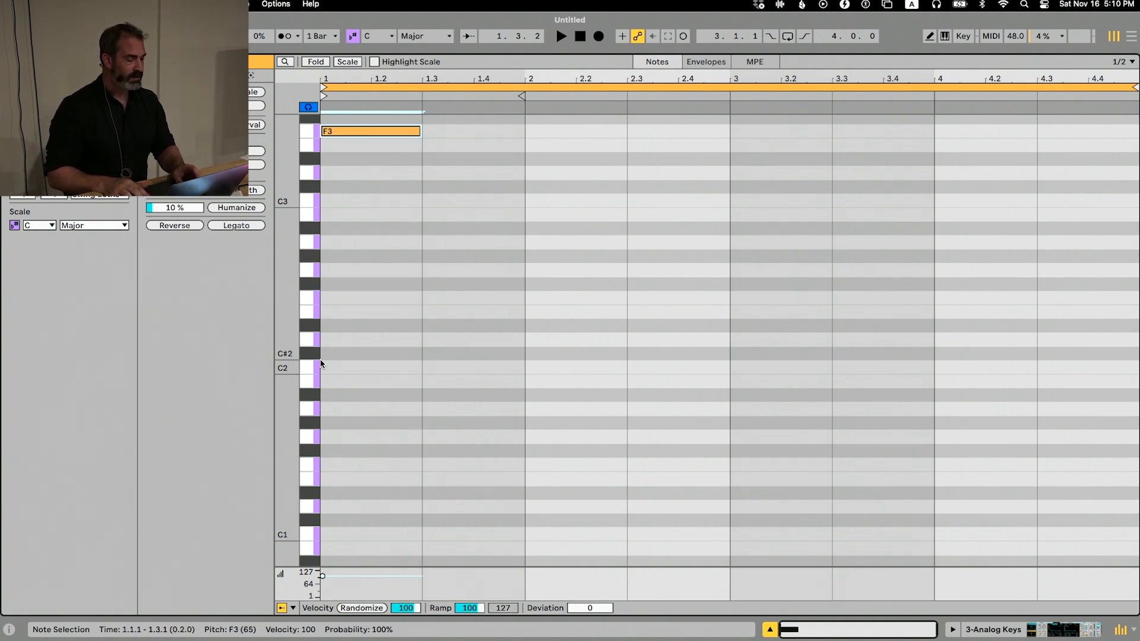
Try length and octave changes on the F3 note, and set its length to one bar
key("shift+Right")
key("shift+Right")
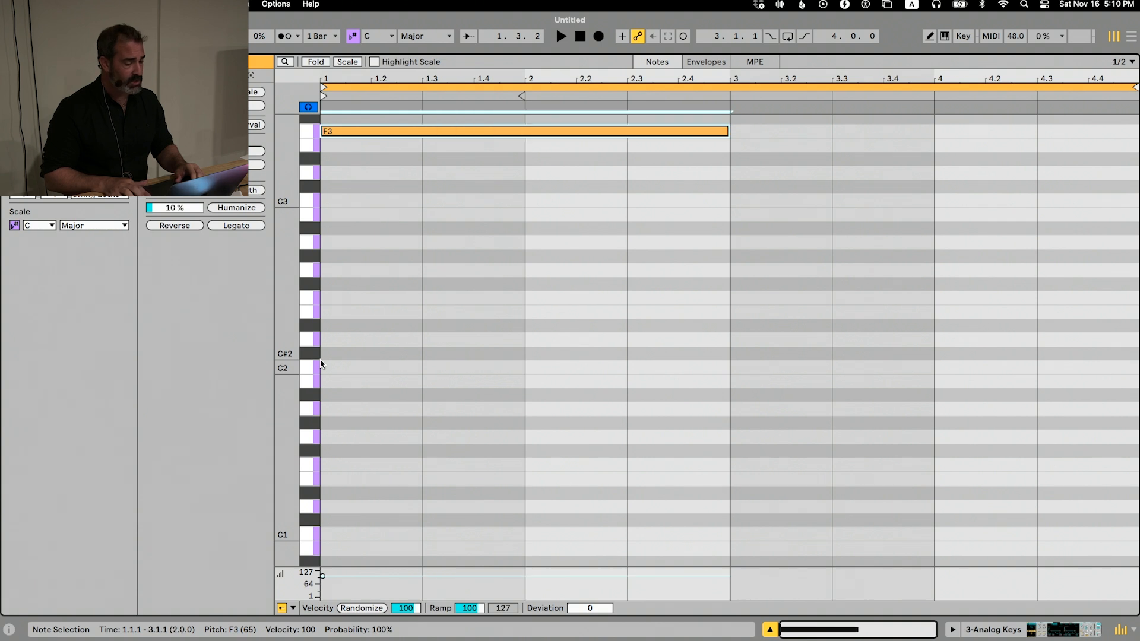
key("shift+Right")
key("shift+Left")
key("shift+Left")
key("shift+Left")
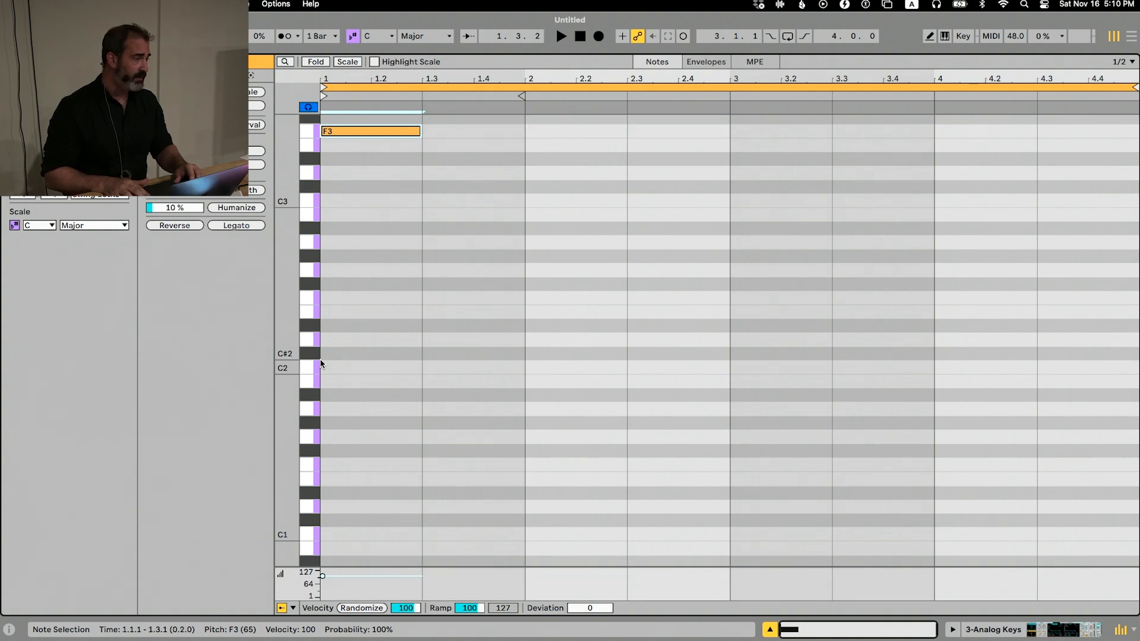
key("shift+Down")
key("shift+Up")
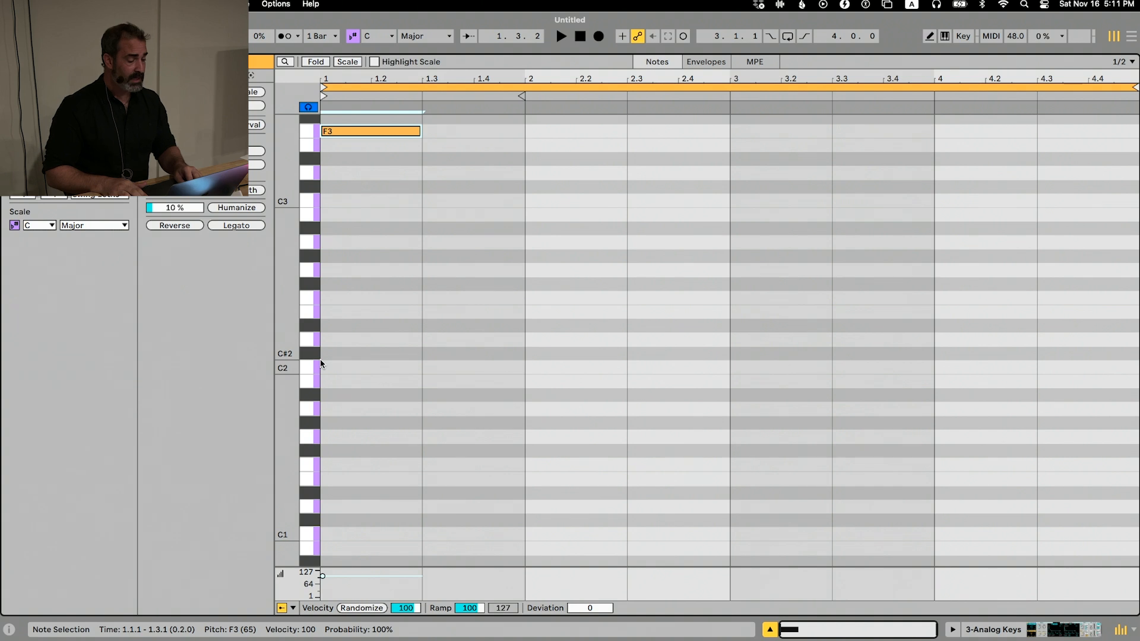
key("shift+Right")
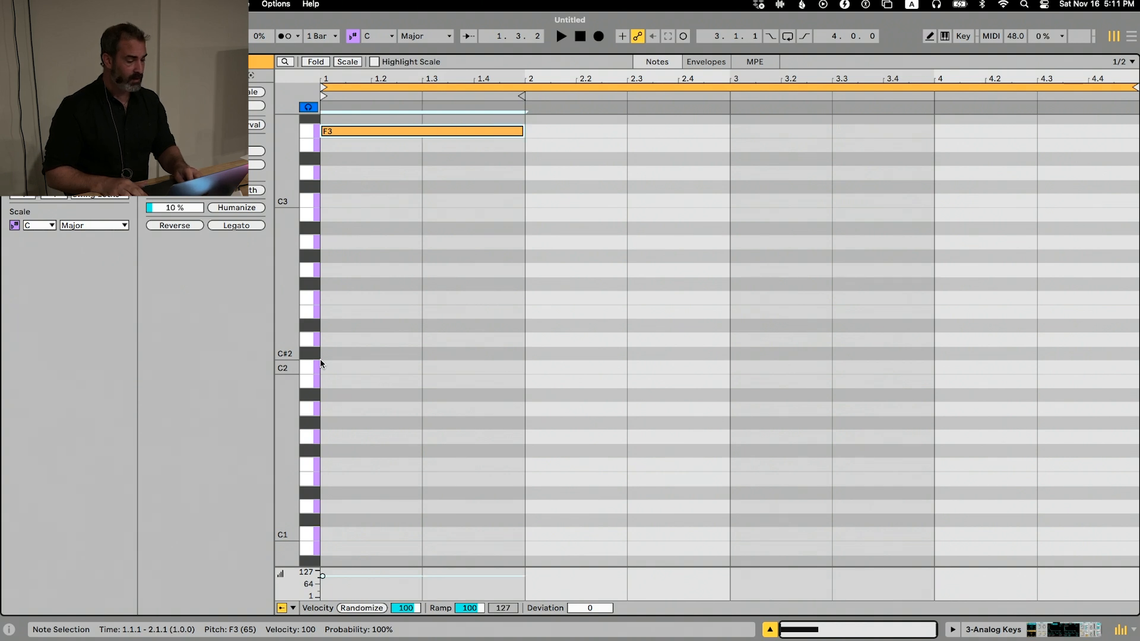
Duplicate the F3 note and stack the copy as A3 at 1.1.1
key("super+d")
key("Up")
key("Up")
key("Up")
key("Up")
key("Left")
key("Left")
key("Left")
key("Right")
Duplicate the A3 note and stack the copy above it as C4 in bar 1
key("super+d")
key("Up")
key("Up")
key("Up")
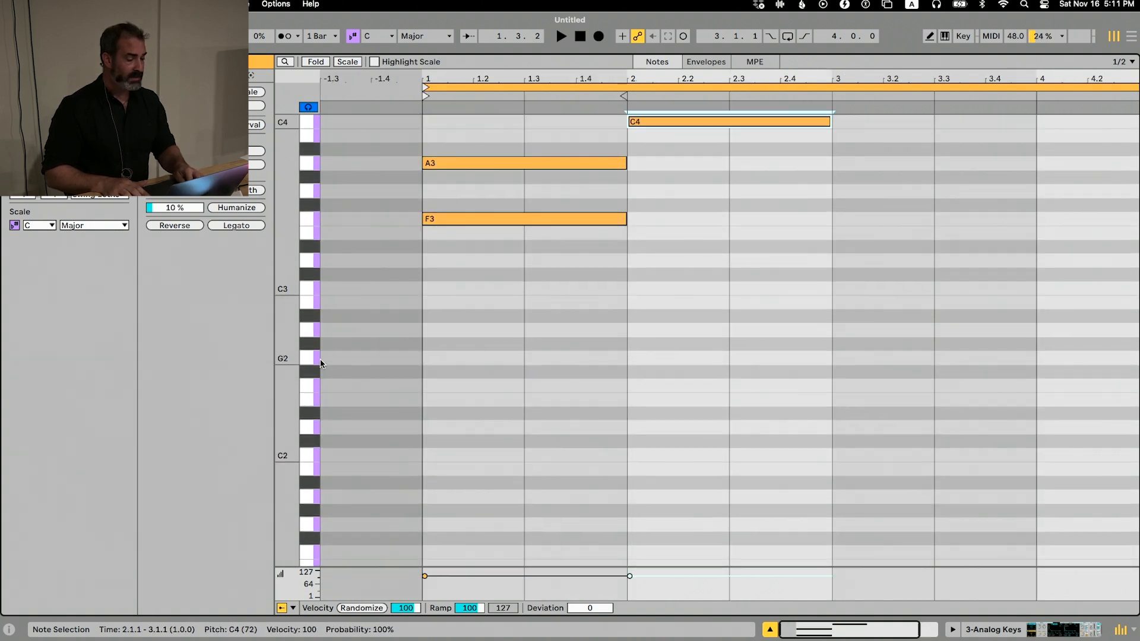
key("Left")
Duplicate the C4 note and stack the copy as E4 in bar 1 to complete a four-note chord
key("super+d")
key("Up")
key("Up")
key("Up")
key("Up")
key("Left")
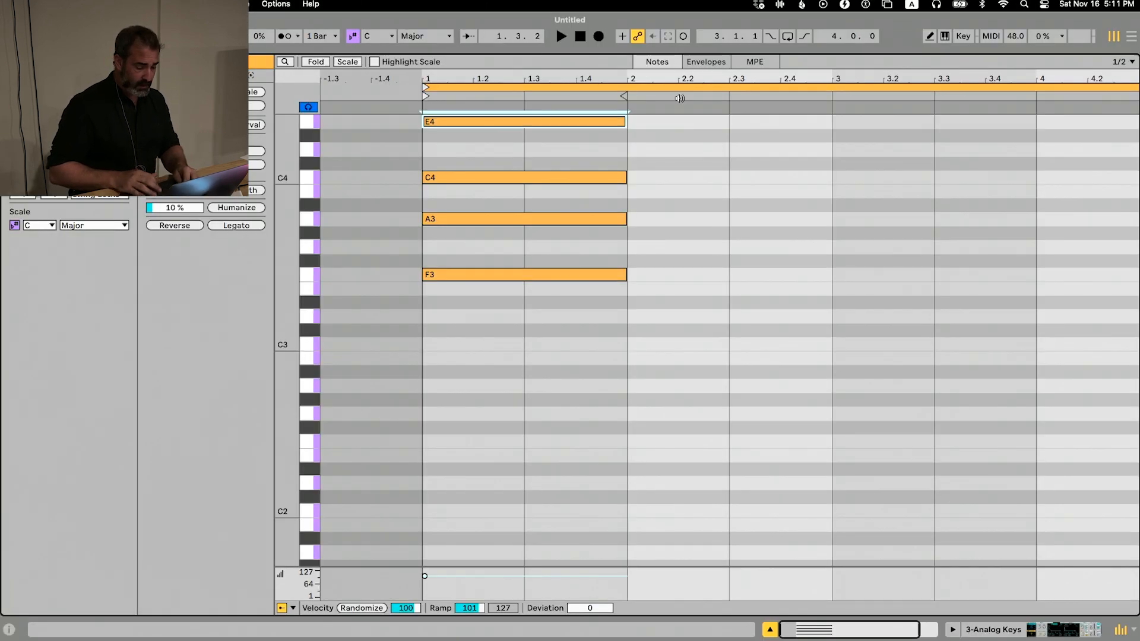
Replace the chord with C3, E3, G3 and B3 step-entered from the computer MIDI keyboard, spanning 1.1.1 to 3.3.1
key("m")
key("Delete")
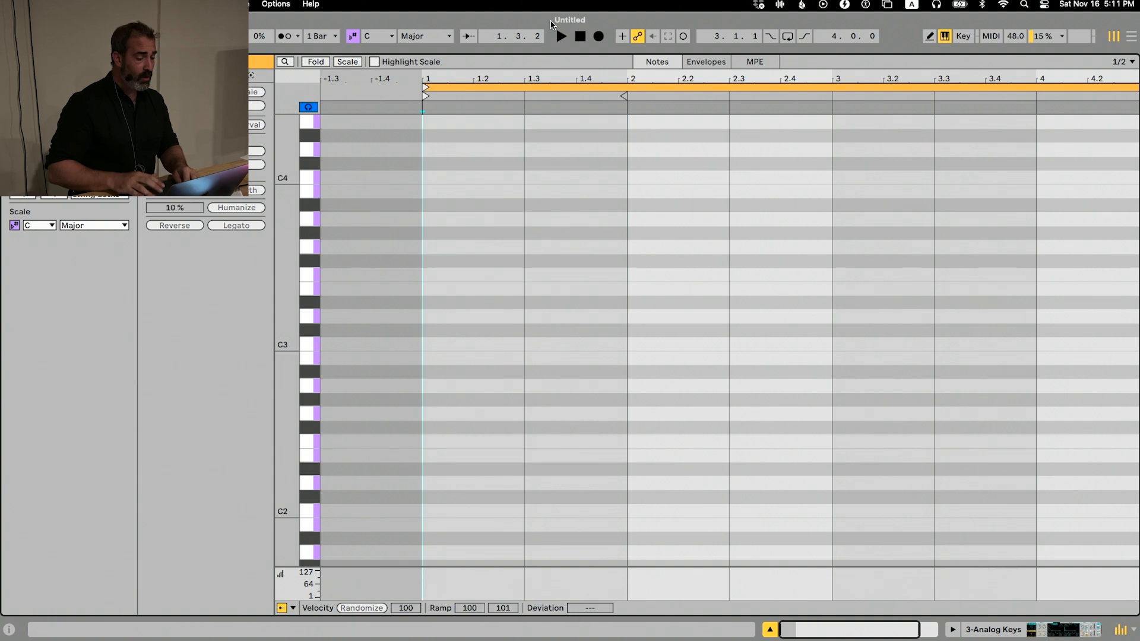
left_click(457, 134)
key("a+d+g+j")
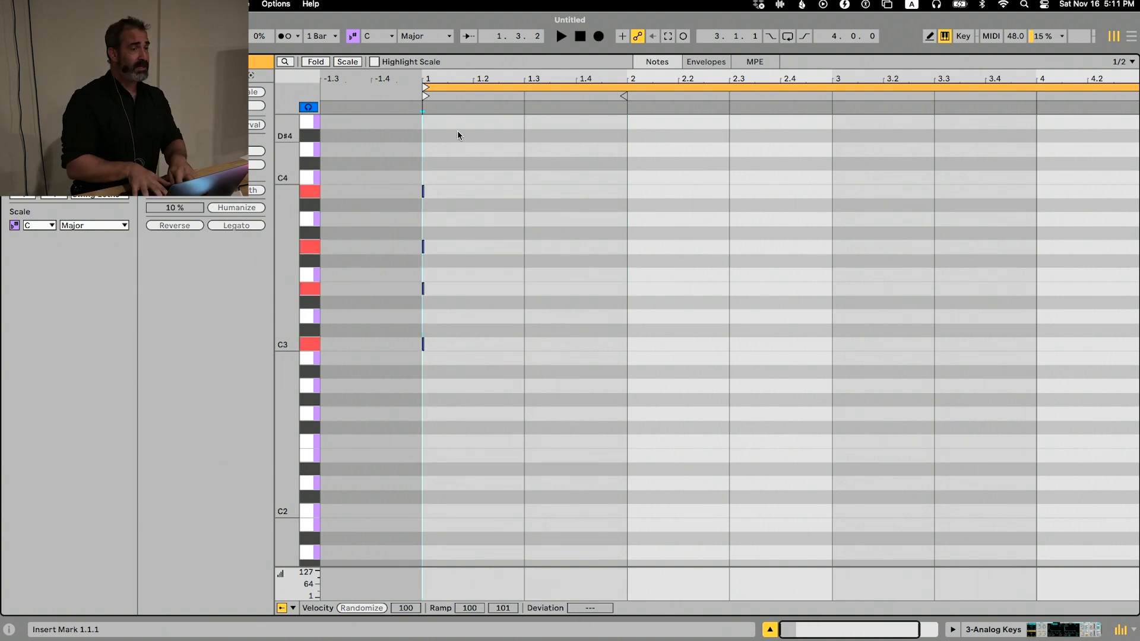
key("Right")
key("Right")
key("Right")
key("Right")
key("Right")
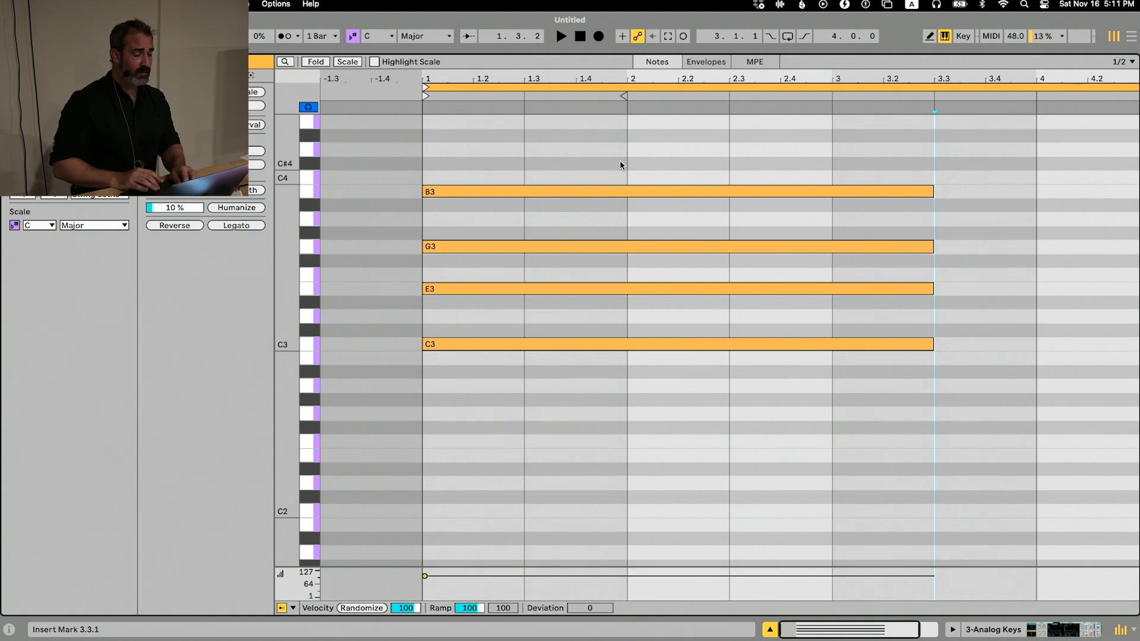
Delete all notes from the Analog Keys clip and add a one-bar F3 note at 1.1.1
key("super+a")
key("Delete")
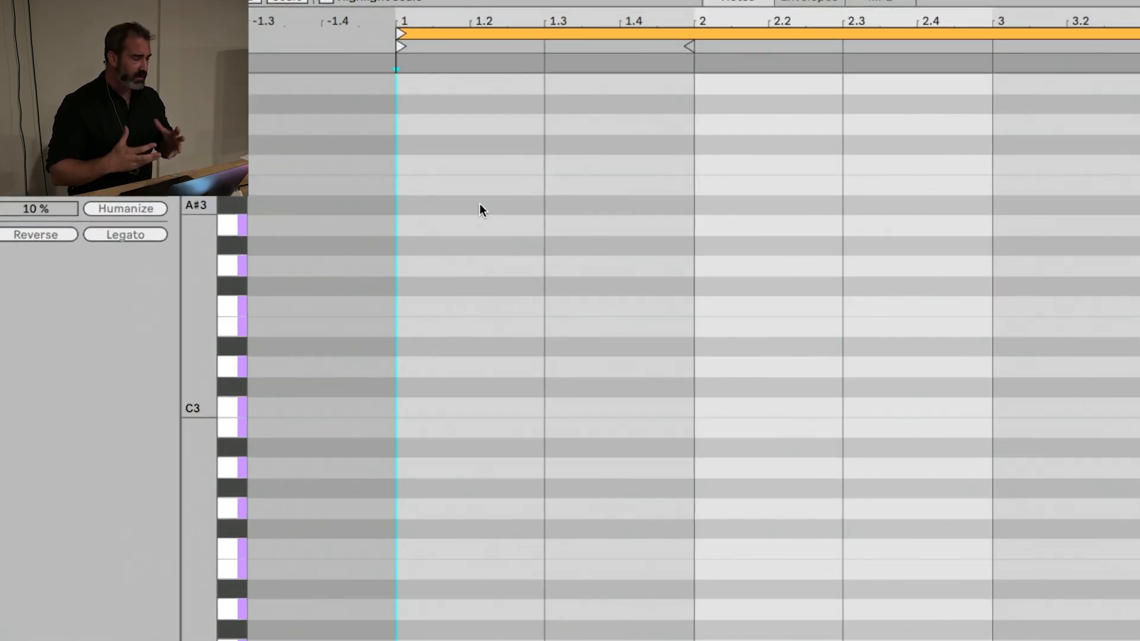
double_click(453, 308)
Duplicate the new F3 note and place the copy above it as A3 in bar 1
key("ctrl+d")
key("Up")
key("Left")
key("Left")
key("Up")
key("Up")
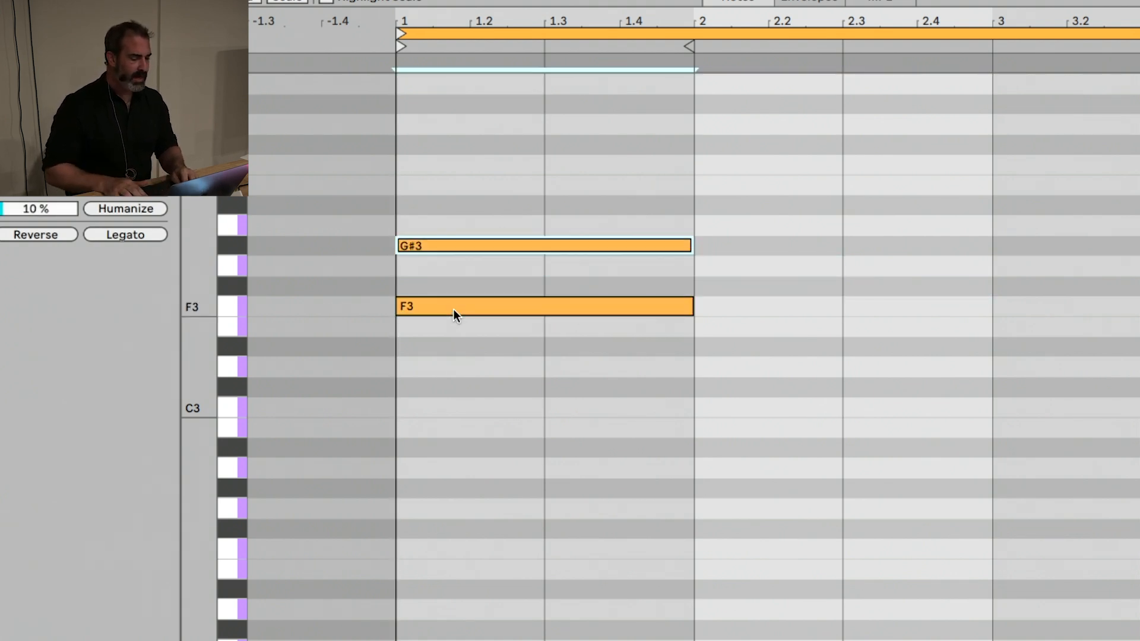
key("Up")
Duplicate the A3 note and place the copy as C4 at the start of bar 1
key("ctrl+d")
key("Up")
key("Left")
key("Left")
key("Up")
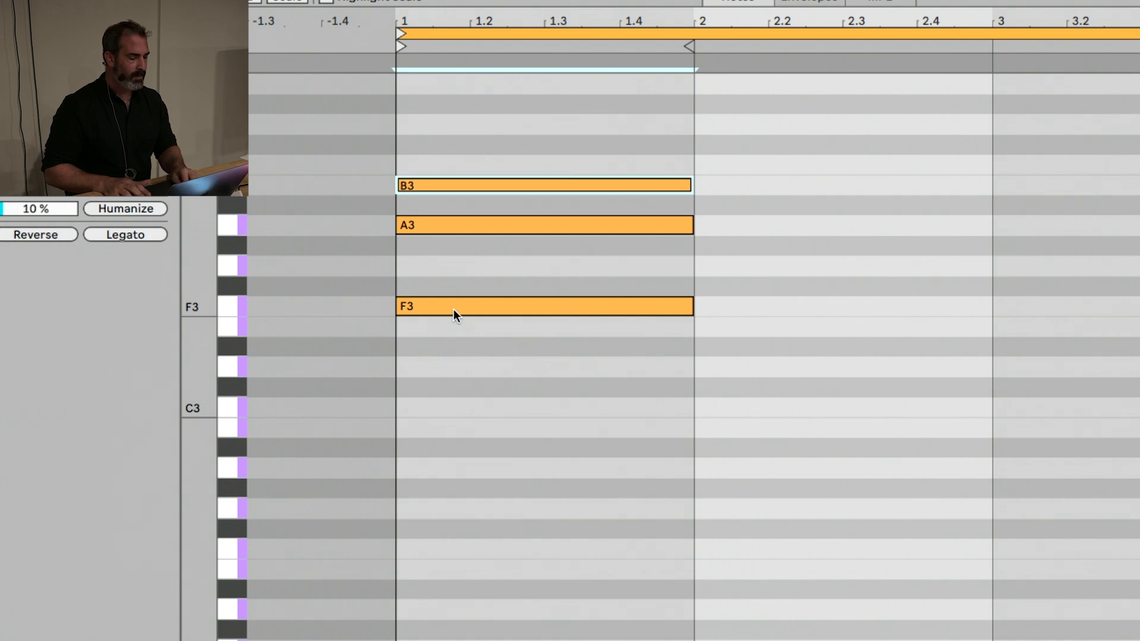
key("Up")
Duplicate the C4 note and place the copy as E4 at the start of bar 1
key("ctrl+d")
key("Left")
key("Left")
key("Up")
Duplicate the E4 note and place the copy as G4 on top of the bar 1 chord
key("Up")
key("Up")
key("Up")
key("ctrl+d")
key("Left")
key("Left")
key("Up")
key("Up")
key("Up")
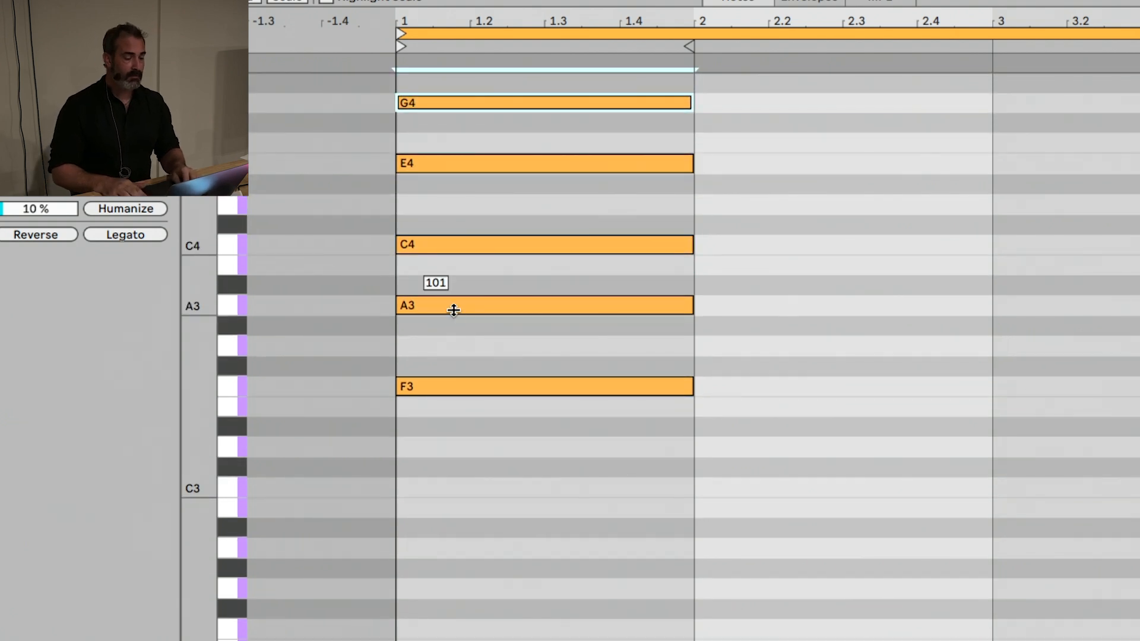
Duplicate the G4 note into bar 2 and lower the copy to G#3
key("ctrl+d")
key("Down")
key("Down")
key("Left")
key("Left")
key("Down")
key("Down")
key("Down")
key("Down")
key("Down")
key("Down")
key("Down")
key("Down")
key("Down")
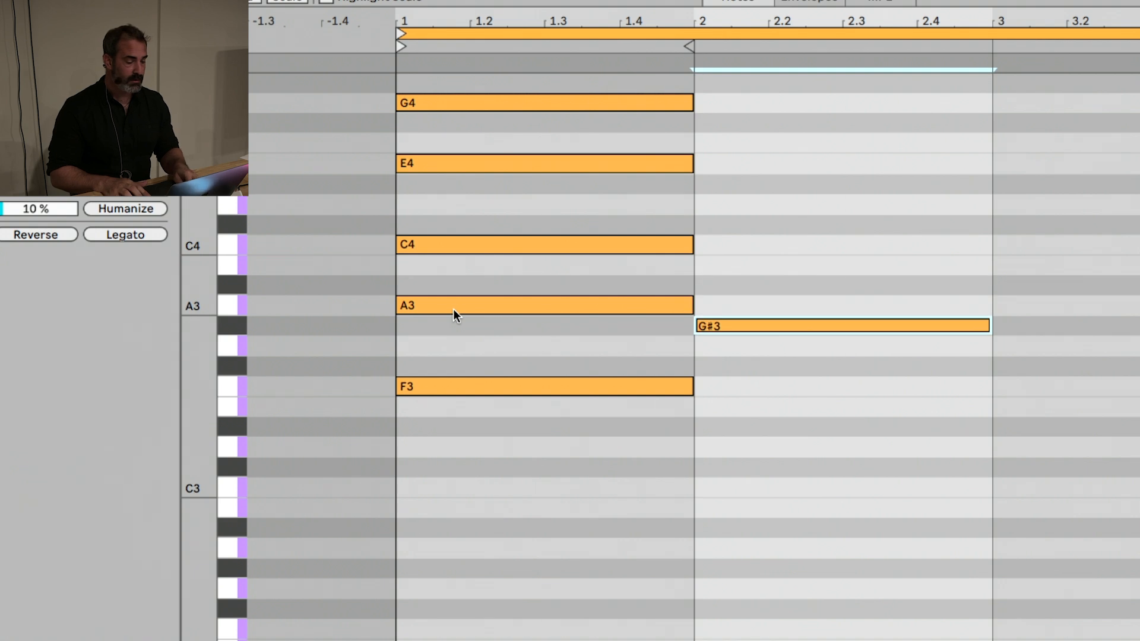
Narrow the grid to 1/4 and shorten the five-note chord in bar 1 so it ends at 1.4
key("super+1")
key("super+1")
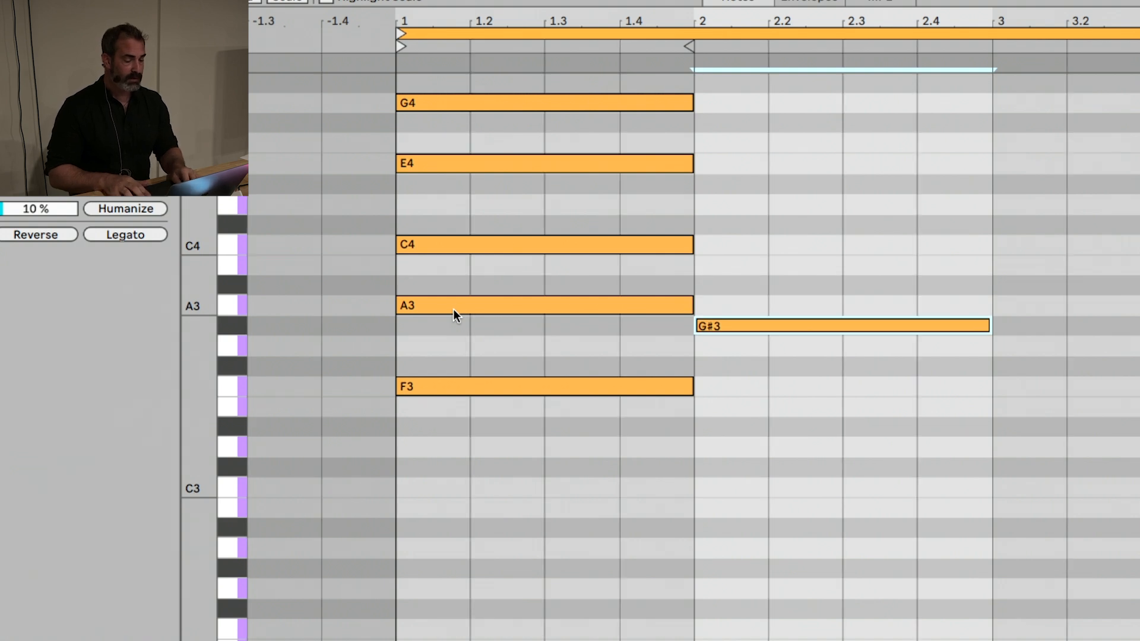
key("Escape")
key("Left")
key("Left")
key("Left")
key("Left")
key("Left")
key("shift+Right")
key("shift+Right")
key("shift+Right")
key("shift+Right")
key("shift+Right")
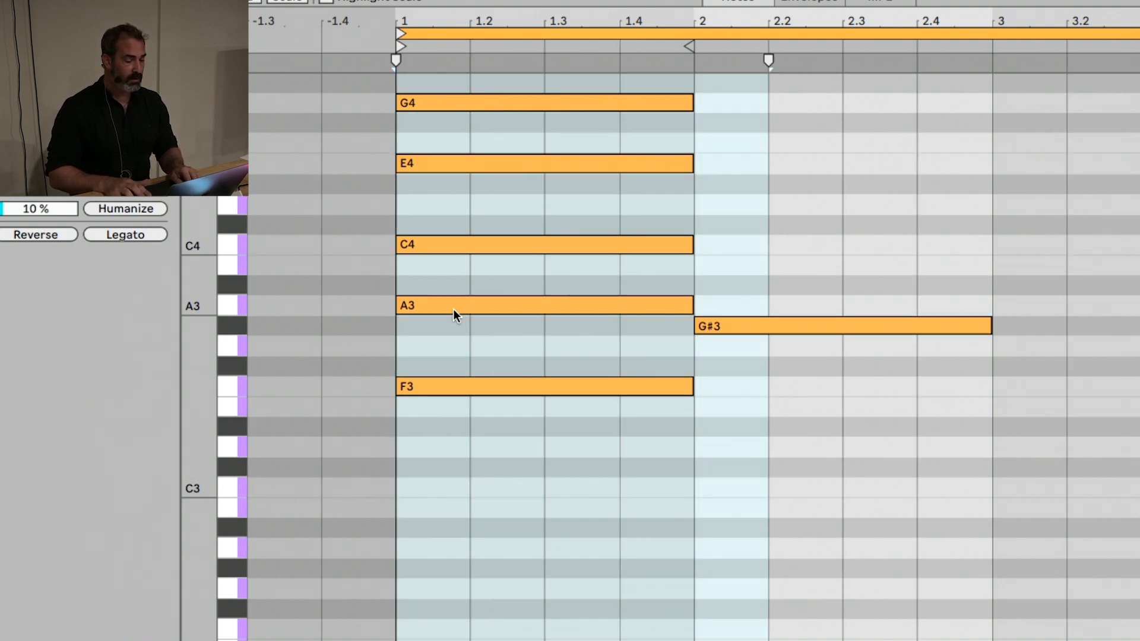
key("shift+Left")
key("Return")
key("shift+Left")
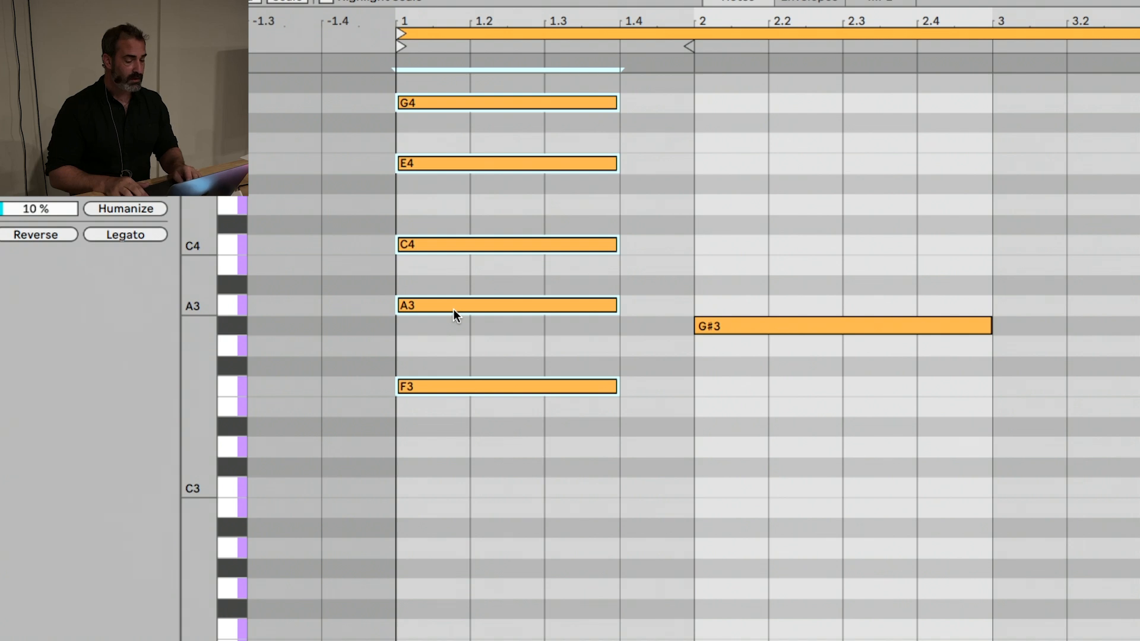
Move the G#3 note one beat earlier to start at 1.4 and lower it to G3
key("Escape")
key("Right")
key("shift+Right")
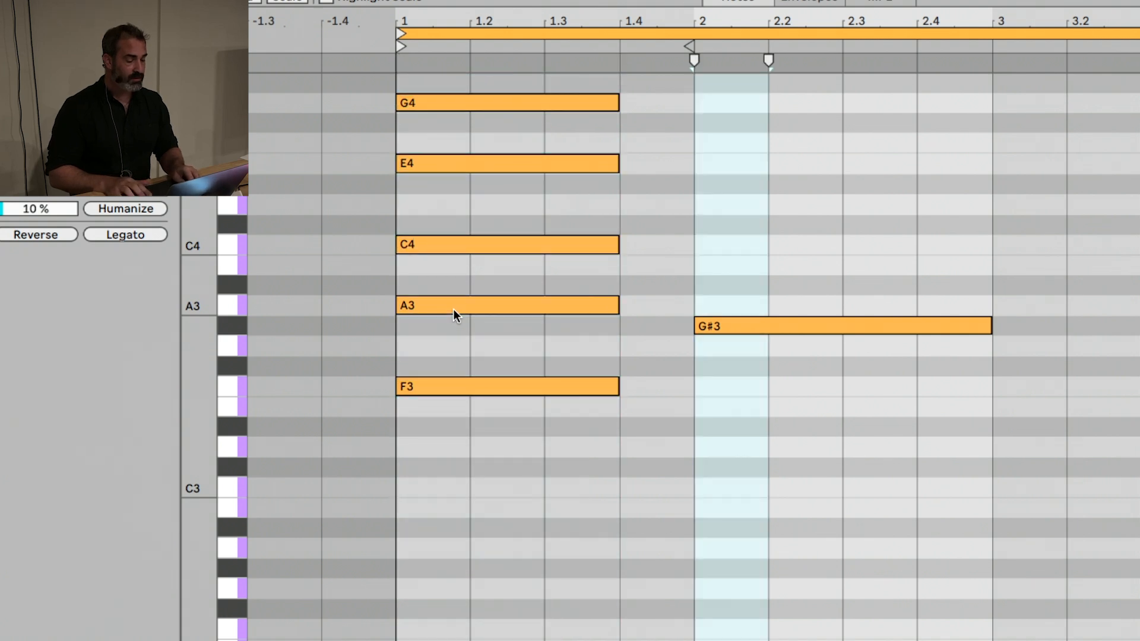
key("Return")
key("Left")
key("Down")
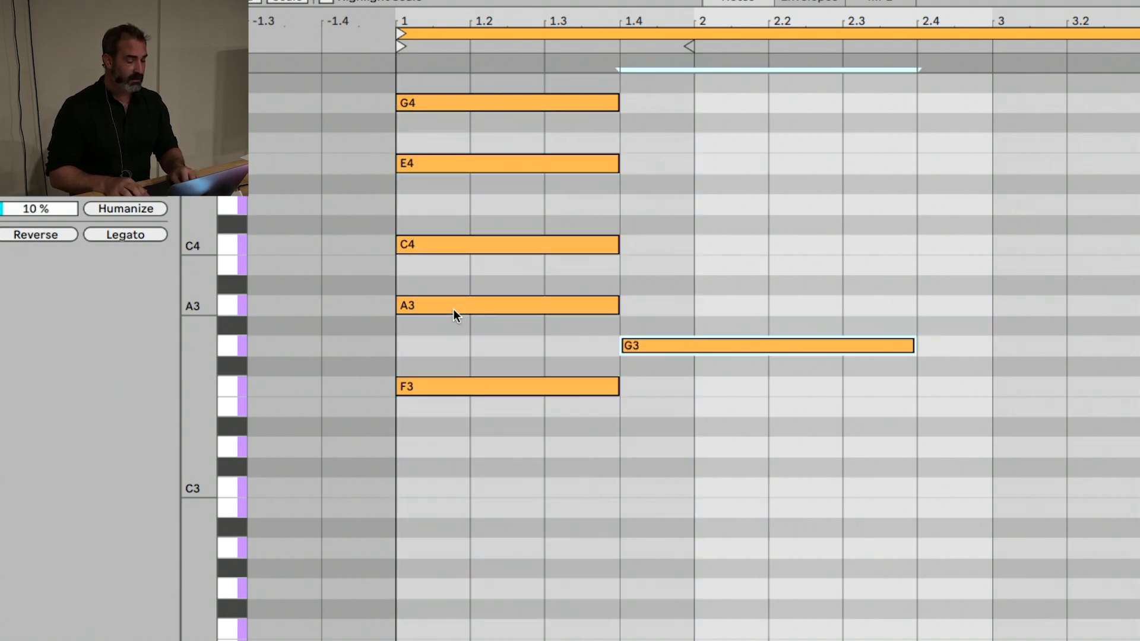
Duplicate the G3 note and stack the copy as B3 at 1.4
key("super+d")
key("Left")
key("Up")
key("Up")
key("Left")
key("Left")
key("Left")
key("Up")
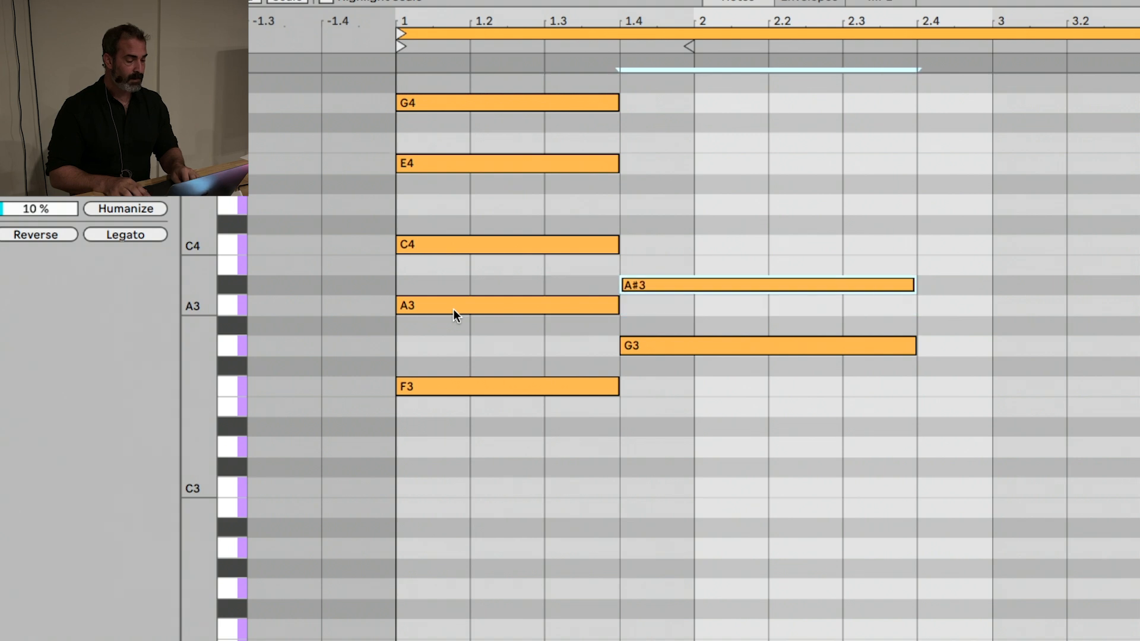
Duplicate the B3 note and stack the copy as D4 at 1.4
key("Up")
key("super+d")
key("Up")
key("Up")
key("Left")
key("Left")
key("Left")
Duplicate the D4 note and stack the copy as E4 at 1.4
key("Up")
key("Left")
key("super+d")
Duplicate the second chord's E4 note and stack the copy as G4 at 1.4
key("Up")
key("Up")
key("Left")
key("Left")
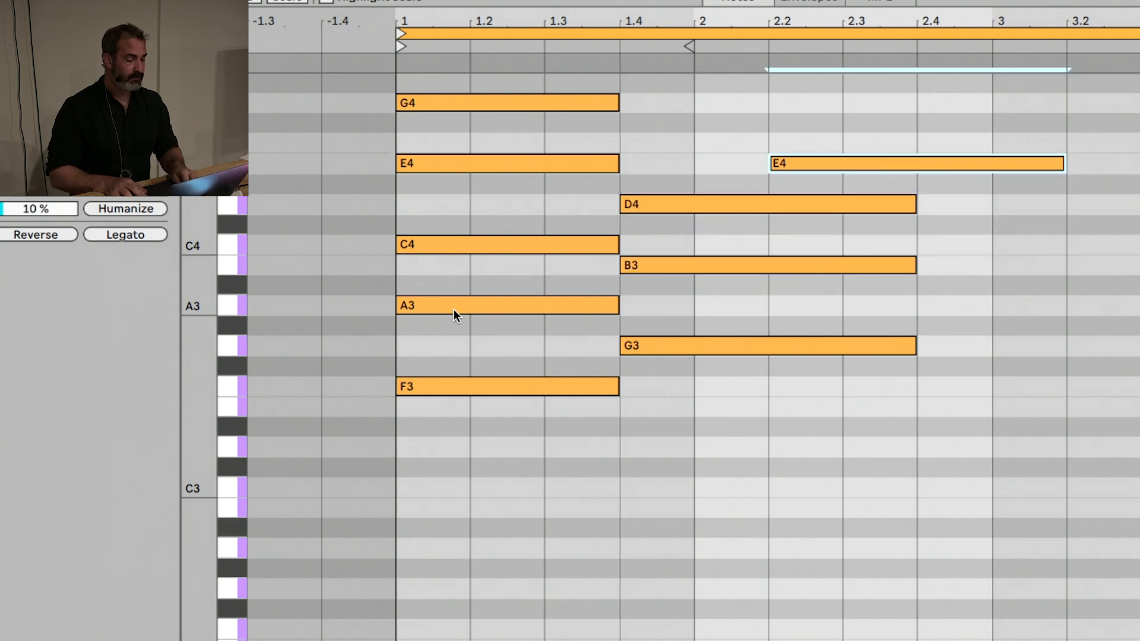
key("Left")
key("Left")
key("super+d")
key("Up")
key("Up")
key("Left")
key("Up")
key("Left")
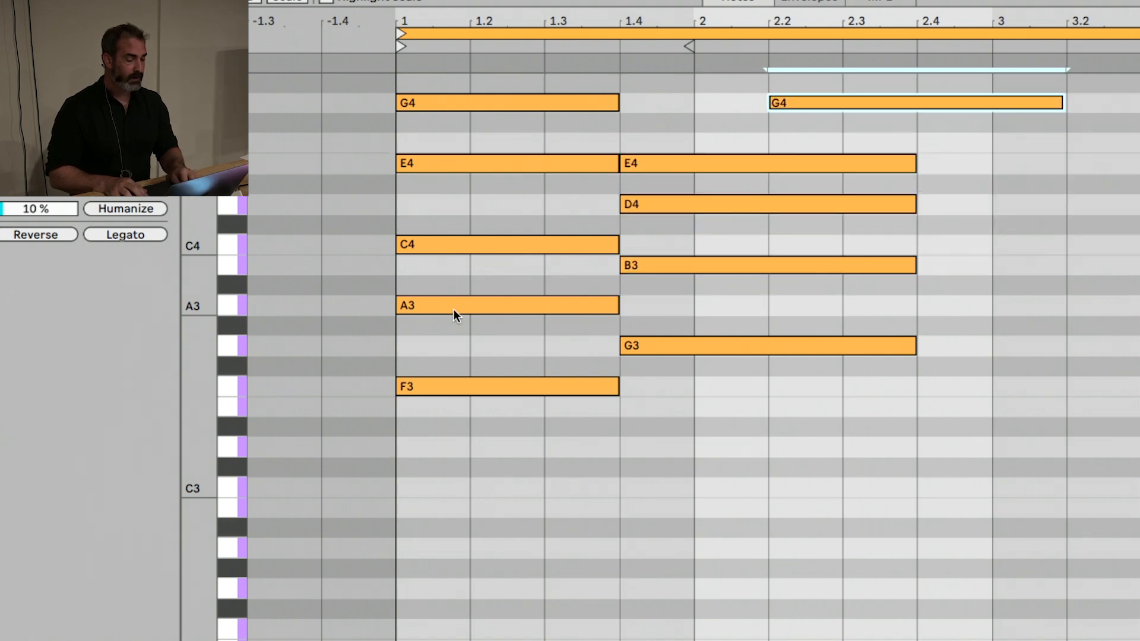
key("Left")
key("Left")
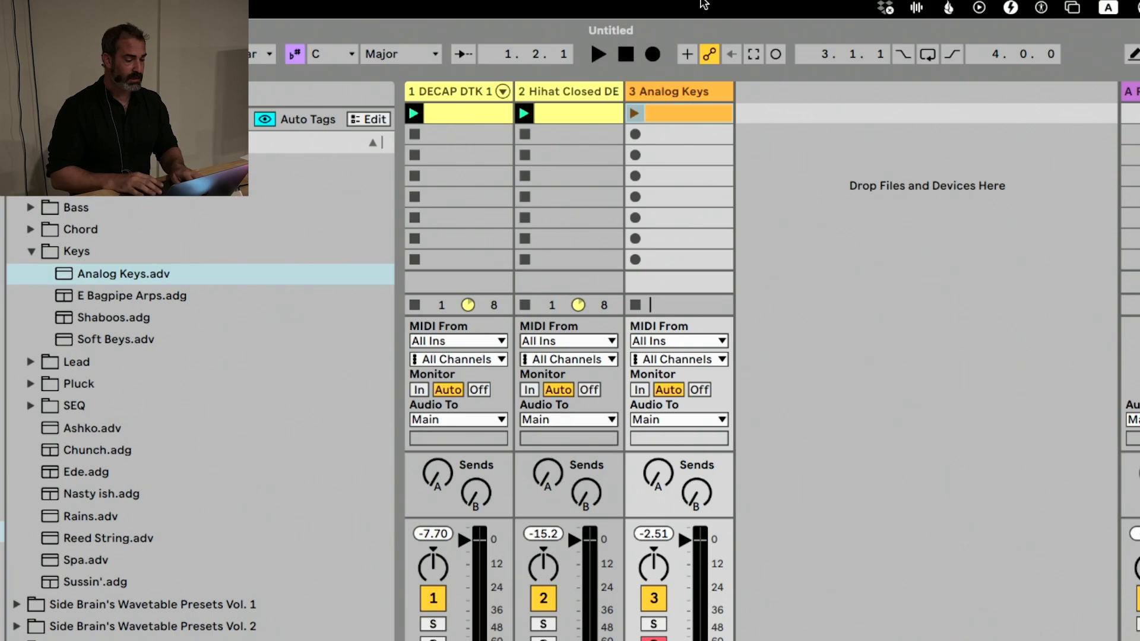
Play the Analog Keys clip with the drum clips, reopen its notes and stop playback
left_click(634, 113)
left_click(659, 132)
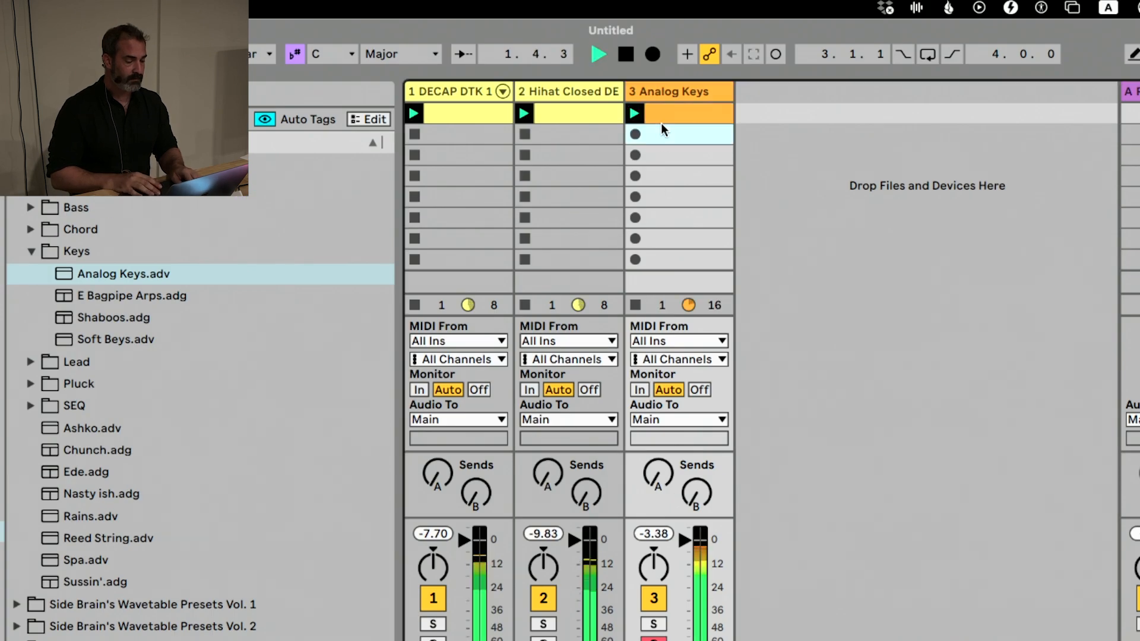
double_click(664, 115)
key("space")
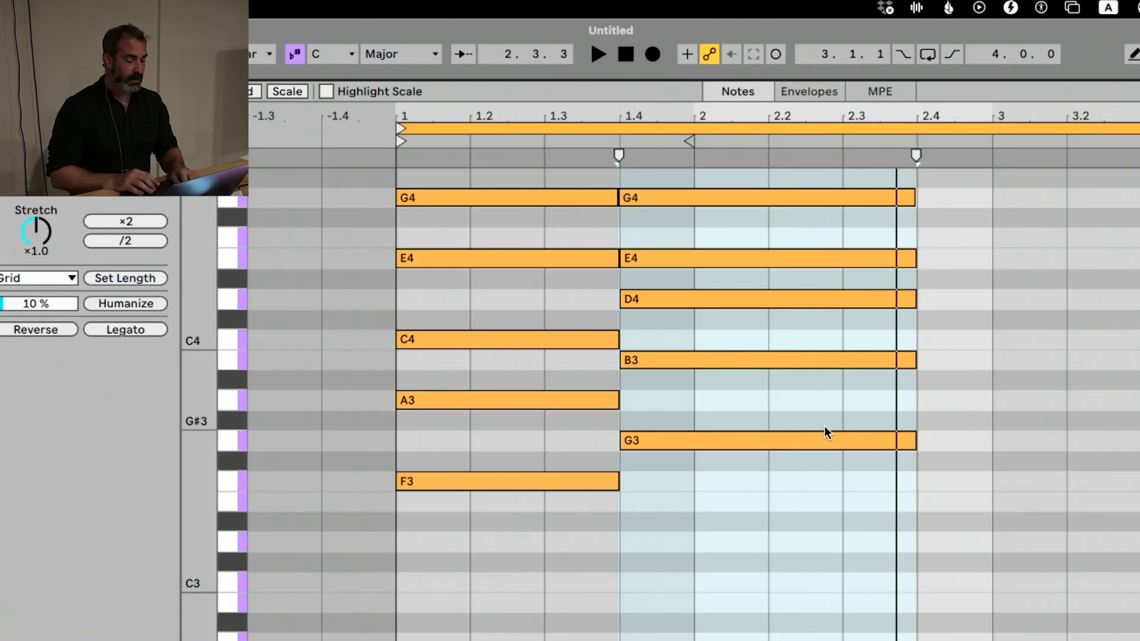
Select the notes between 1.4 and 2.4 and lengthen them by one beat to end at bar 3
left_click(881, 414)
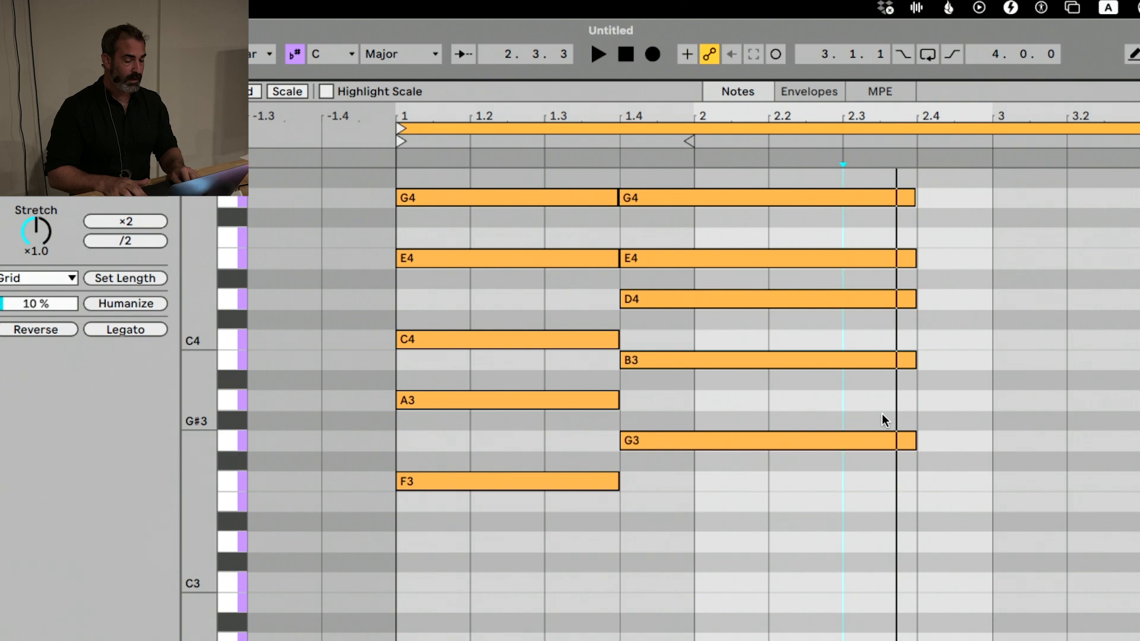
key("Left")
key("Left")
key("Left")
key("shift+Right")
key("shift+Right")
key("shift+Right")
key("shift+Right")
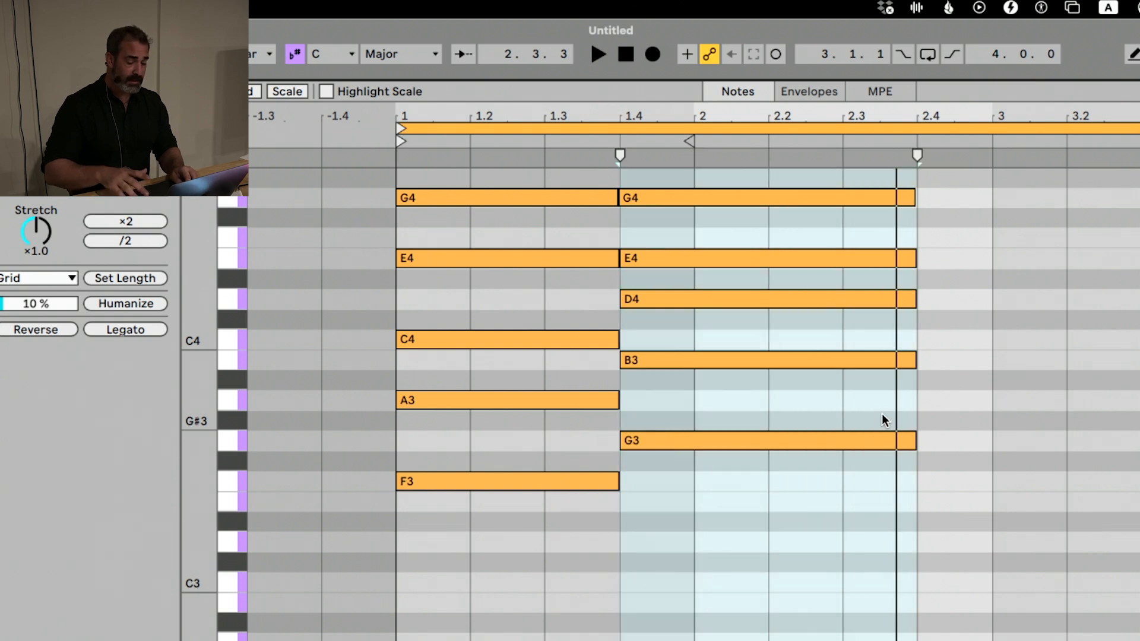
key("Return")
key("shift+Right")
key("Up")
key("Down")
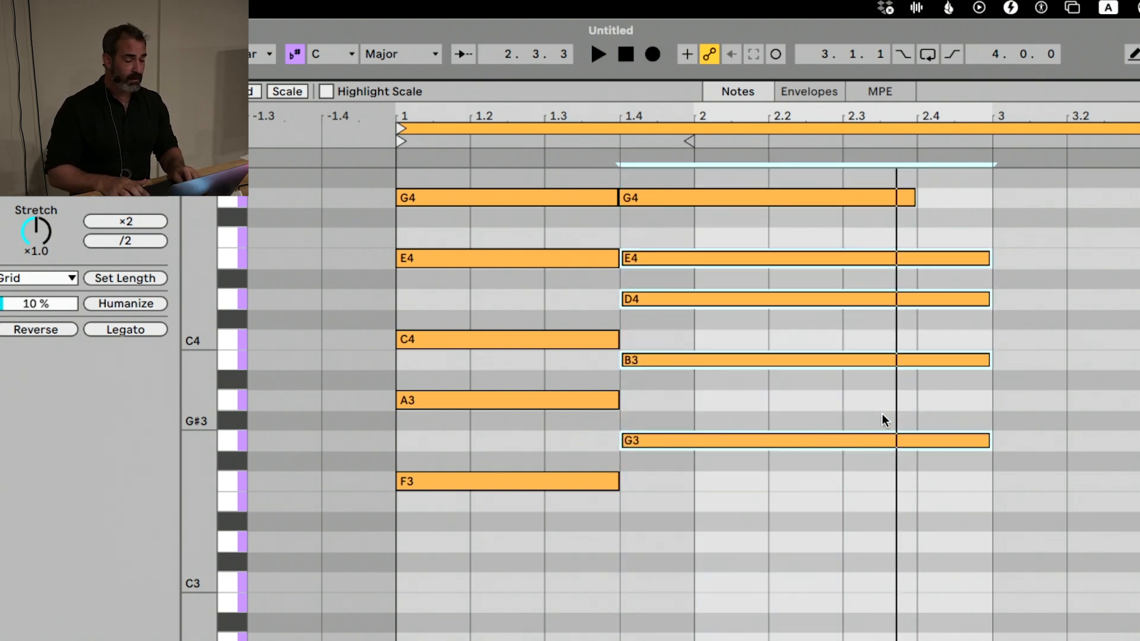
Select the second chord's G4 note on its own and lengthen it to end at bar 3
key("alt+Down")
key("alt+Down")
key("alt+Down")
key("alt+Down")
key("alt+Down")
key("alt+Down")
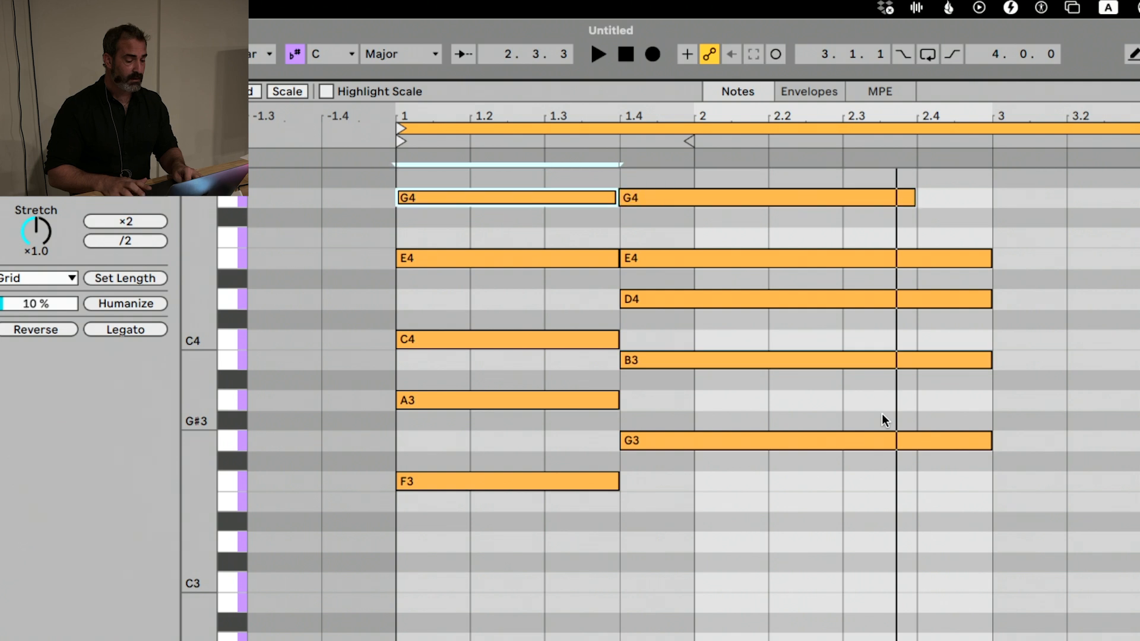
key("alt+Right")
key("shift+Right")
key("Return")
Duplicate a single note from the second chord to bar 3, transpose it down to D3 and shorten it to end at bar 4
key("Right")
key("Right")
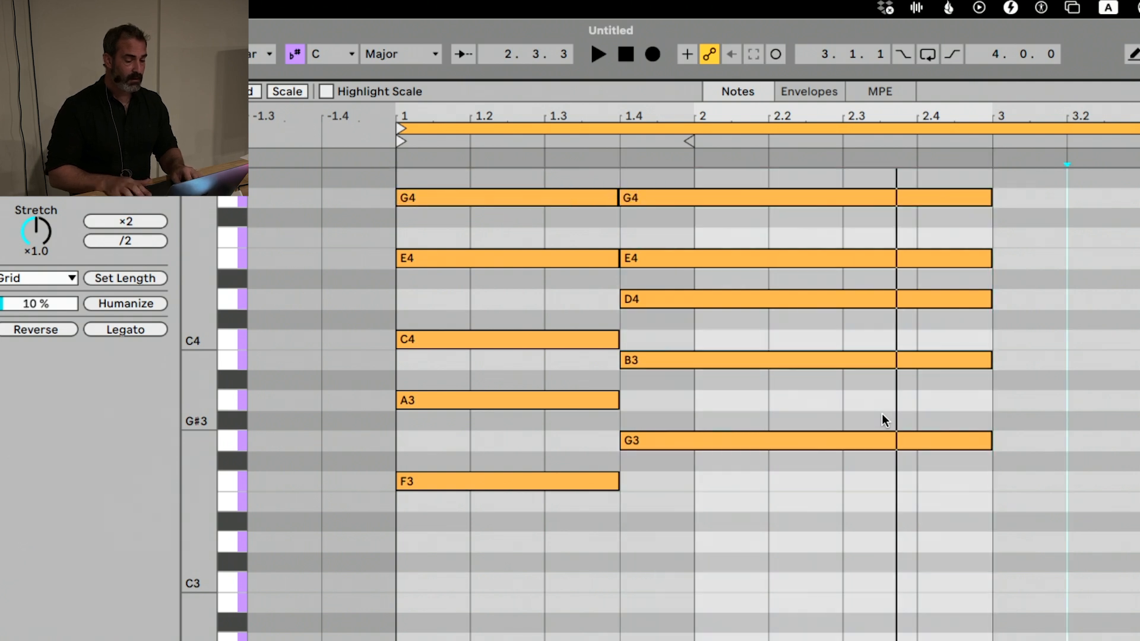
key("Left")
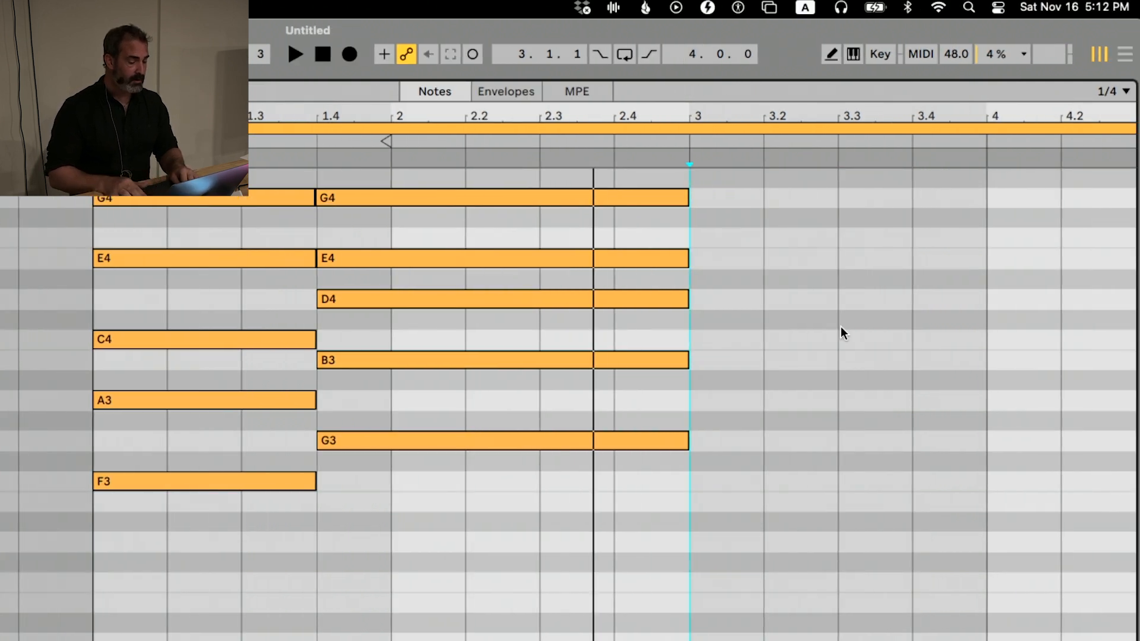
key("shift+Left")
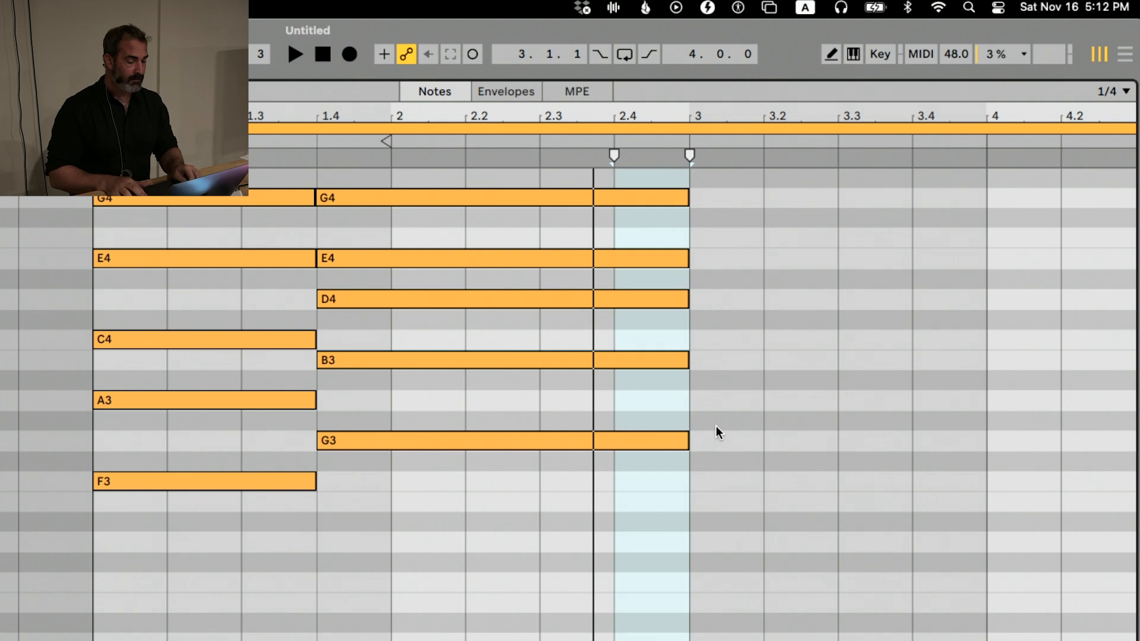
key("shift+Left")
key("Left")
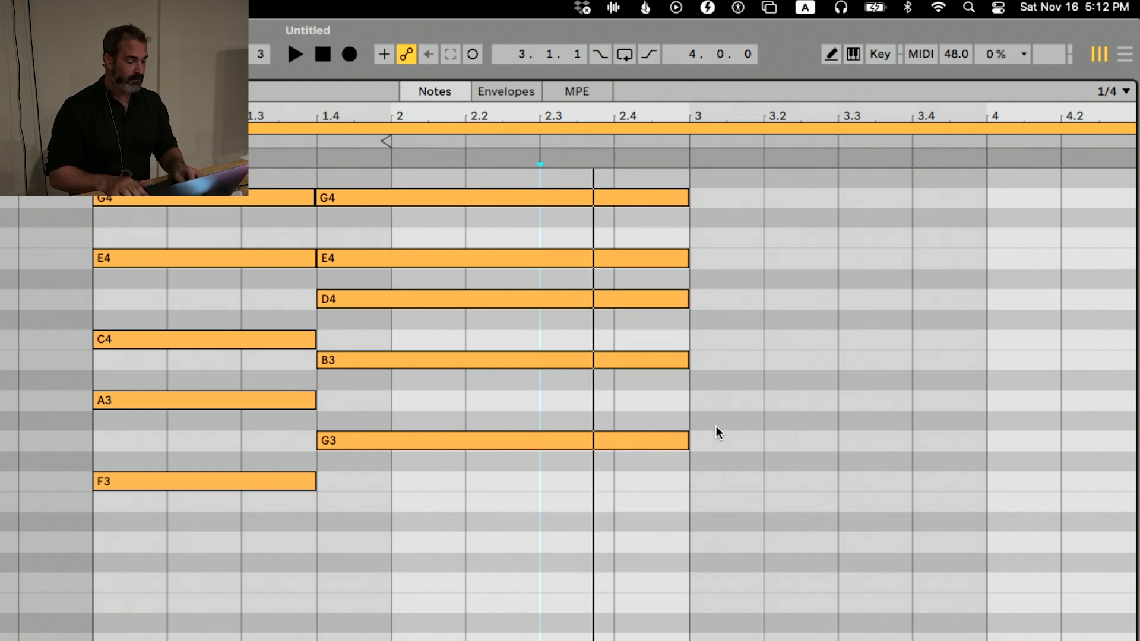
key("alt+Down")
key("super+d")
key("Down")
key("Down")
key("Down")
key("Down")
key("Down")
key("Down")
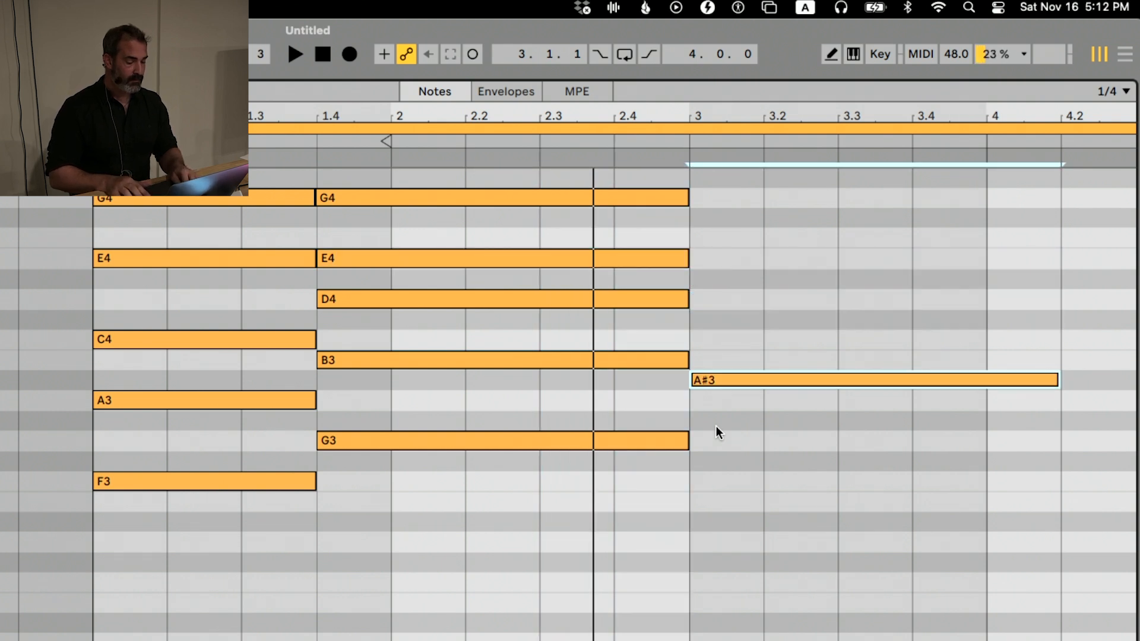
key("Down")
key("Down")
key("Down")
key("Down")
key("Down")
key("Down")
key("Down")
key("Down")
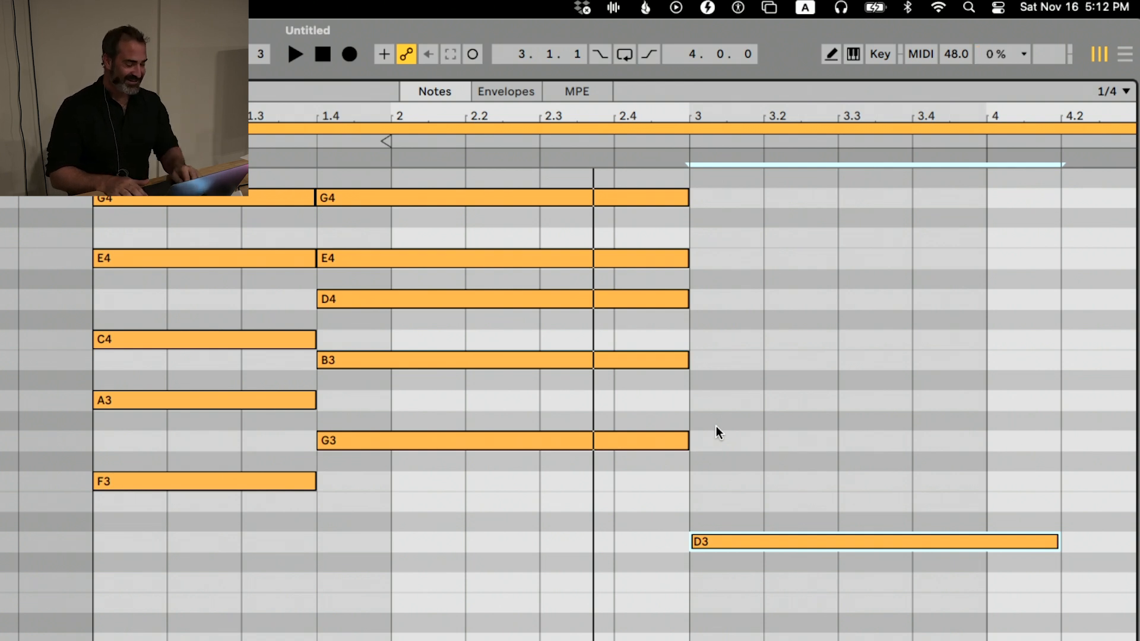
key("shift+Left")
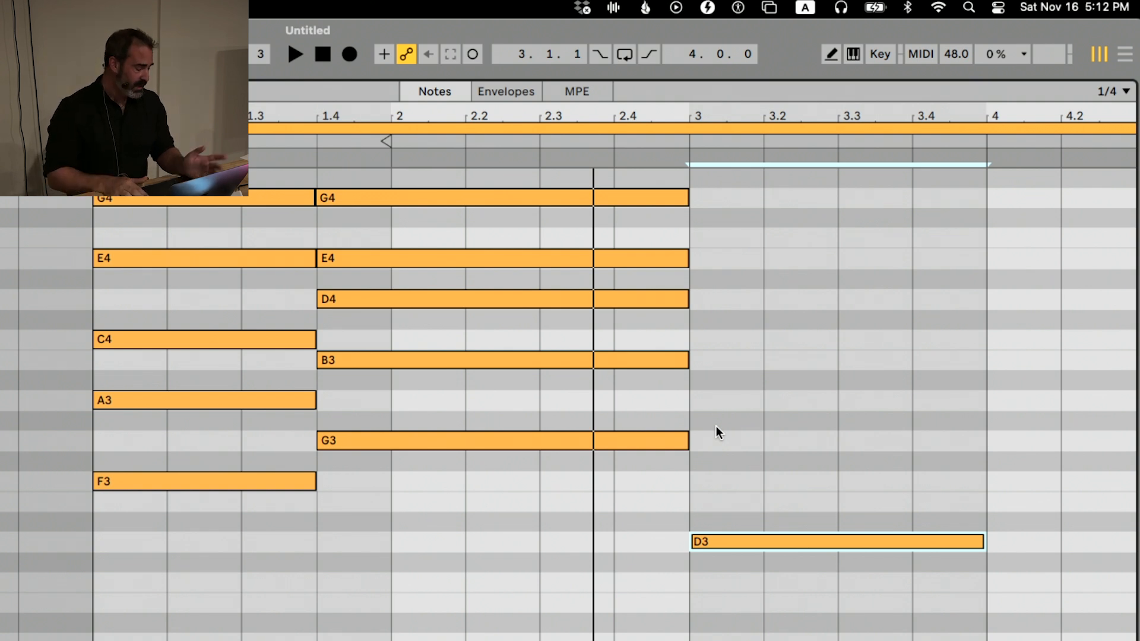
Duplicate the D3 note and stack the copy above it as F3 at bar 3
key("super+d")
key("Up")
key("Up")
key("Left")
key("Left")
key("Left")
key("Left")
key("Left")
key("Up")
key("Up")
key("Up")
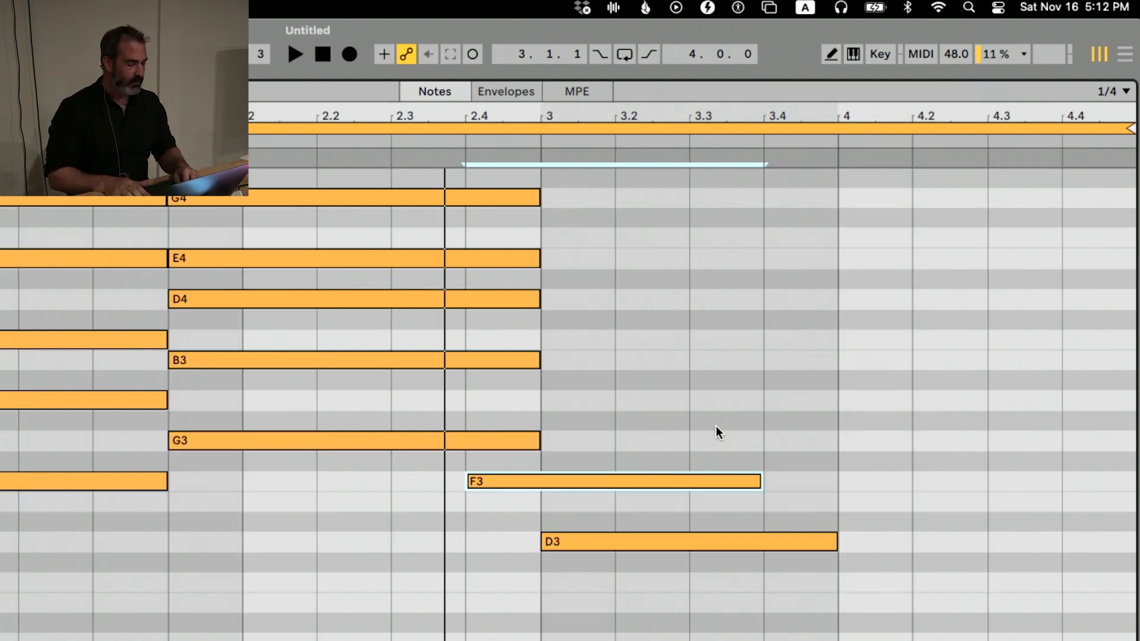
key("Right")
key("Down")
key("Down")
Duplicate the third chord's F3 note and stack the copy as A3 at bar 3
key("super+d")
key("Up")
key("Left")
key("Up")
key("Up")
key("Left")
key("Left")
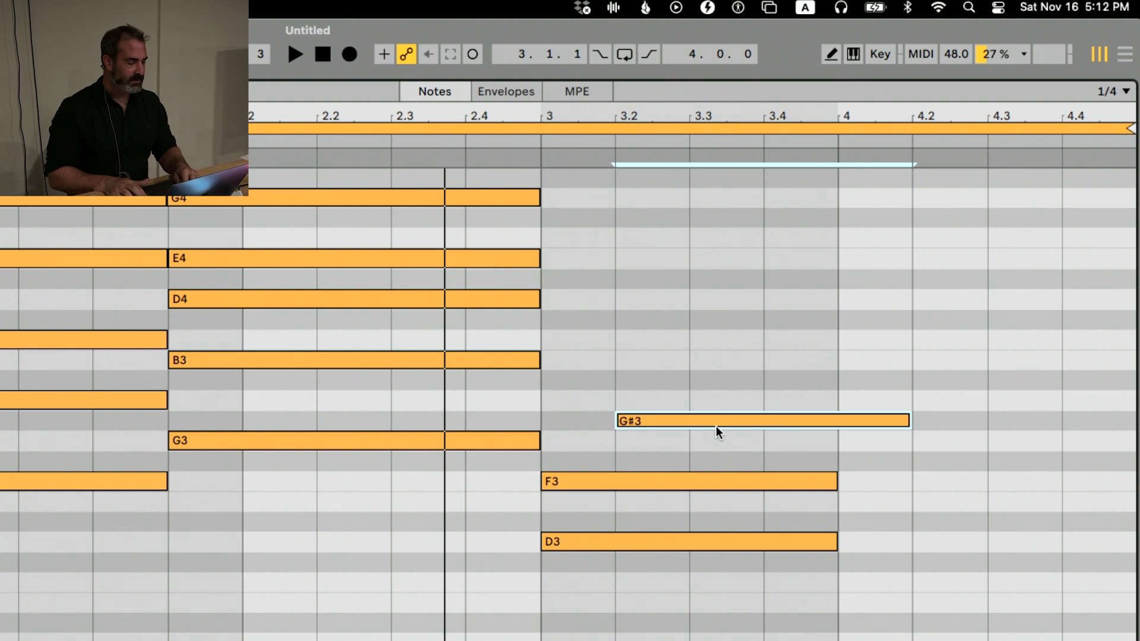
key("Up")
key("Left")
Duplicate the third chord's A3 note and stack the copy as C4 at bar 3
key("super+d")
key("Up")
key("Up")
key("Left")
key("Left")
key("Up")
key("Left")
key("Left")
key("Left")
key("Right")
Duplicate the third chord's C4 note and stack the copy as E4 at bar 3
key("super+d")
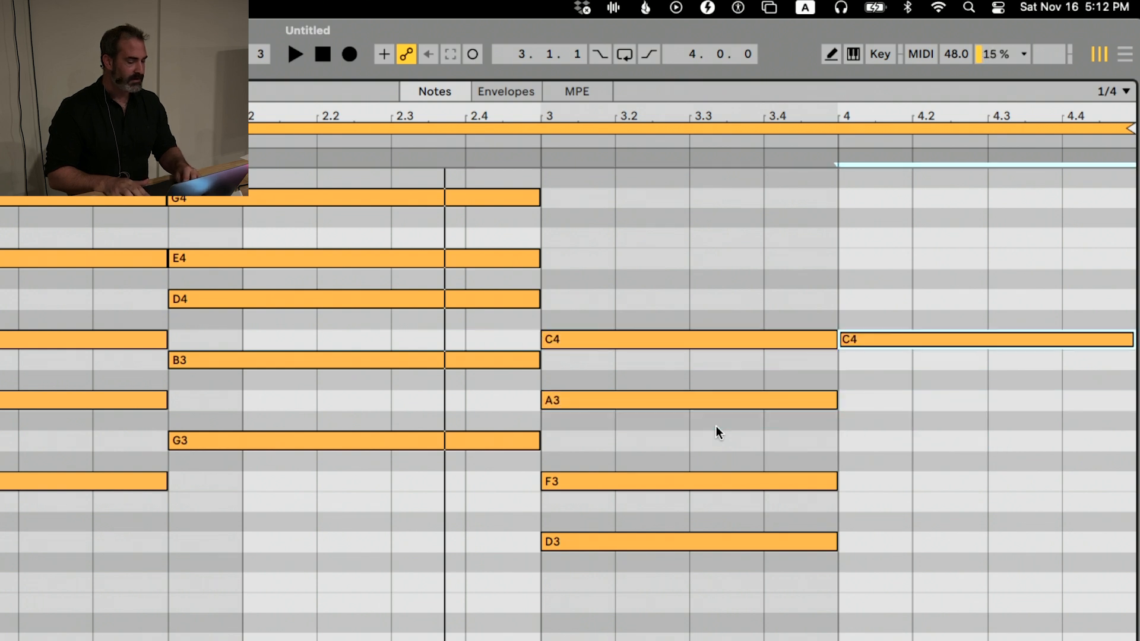
key("Up")
key("Up")
key("Up")
key("Left")
key("Left")
key("Up")
key("Left")
key("Left")
key("Left")
key("Right")
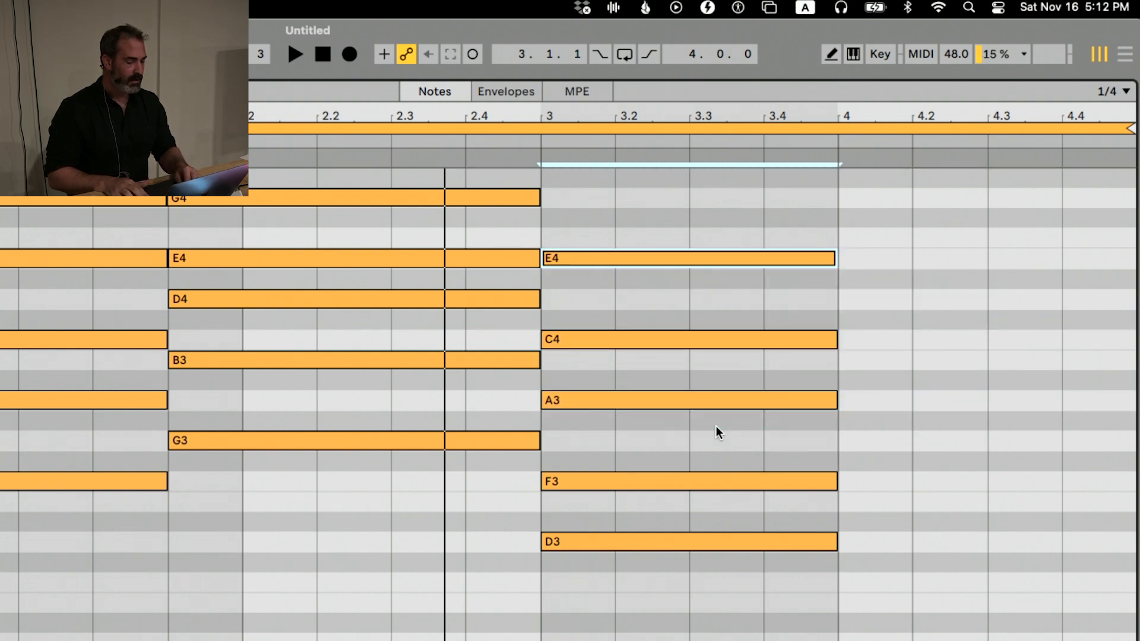
Duplicate the third chord's E4 note to bar 4 and transpose the copy down to E3 as the fourth chord's root
key("super+d")
key("Down")
key("Down")
key("Down")
key("Down")
key("Down")
key("Down")
key("Down")
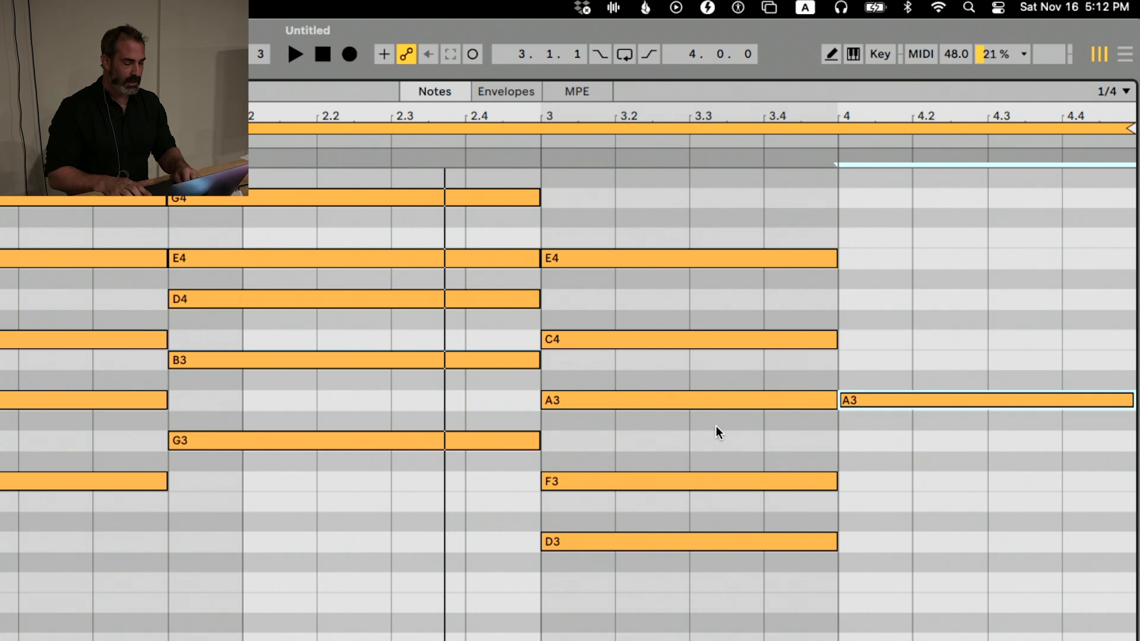
key("Down")
key("Down")
key("Down")
key("Down")
key("Down")
Duplicate the fourth chord's E3 note and stack the copy as G3 at bar 4
key("super+d")
key("Left")
key("Up")
key("Up")
key("Left")
key("Left")
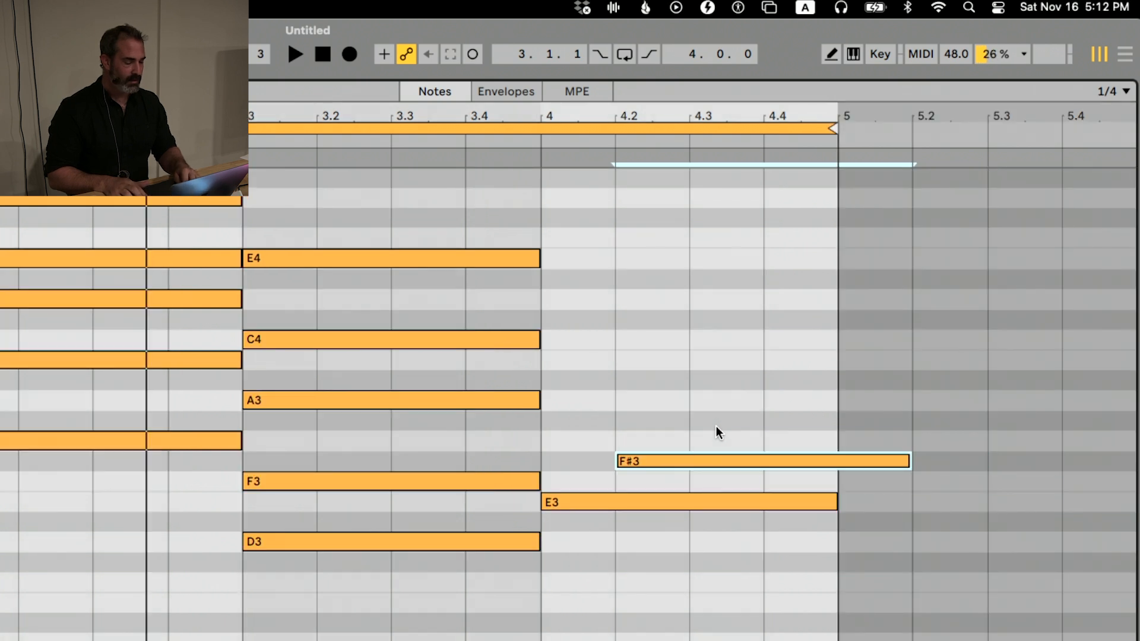
key("Left")
Duplicate the fourth chord's G3 note and stack the copy as B3 at bar 4
key("Up")
key("super+d")
key("Up")
key("Up")
key("Left")
key("Left")
Duplicate the fourth chord's B3 note and stack the copy as D4 at bar 4
key("Left")
key("Left")
key("Up")
key("Up")
key("super+d")
Duplicate the fourth chord's D4 note, stack the copy as G4 at bar 4 and deselect it
key("Up")
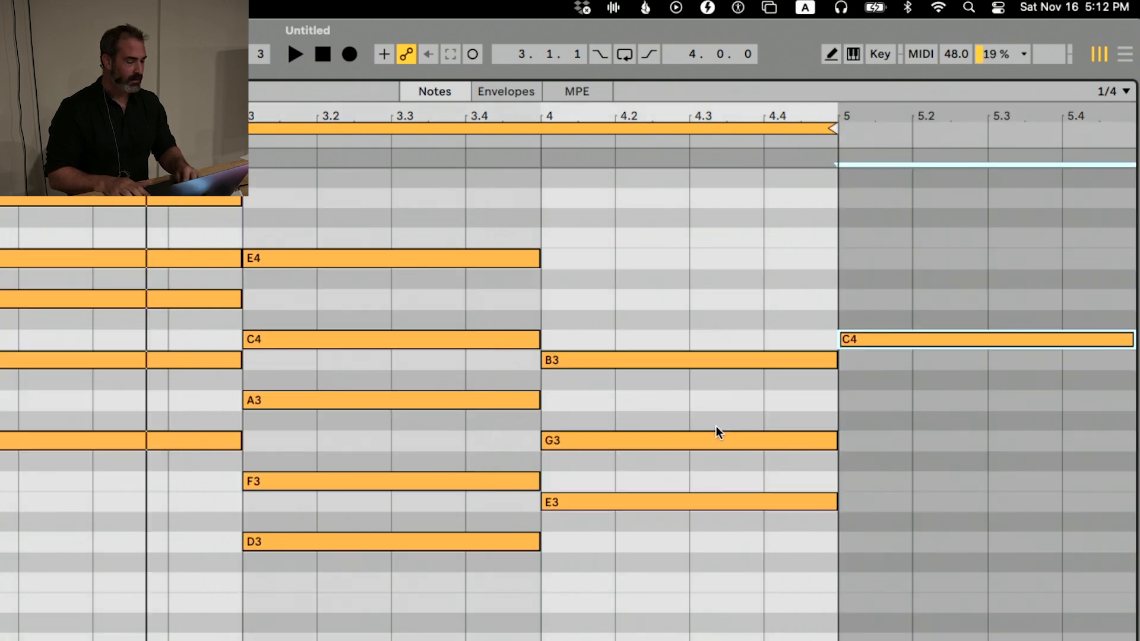
key("Up")
key("Left")
key("Left")
key("Left")
key("Up")
key("Left")
key("Left")
key("Right")
key("super+d")
key("Up")
key("Up")
key("Left")
key("Up")
key("Left")
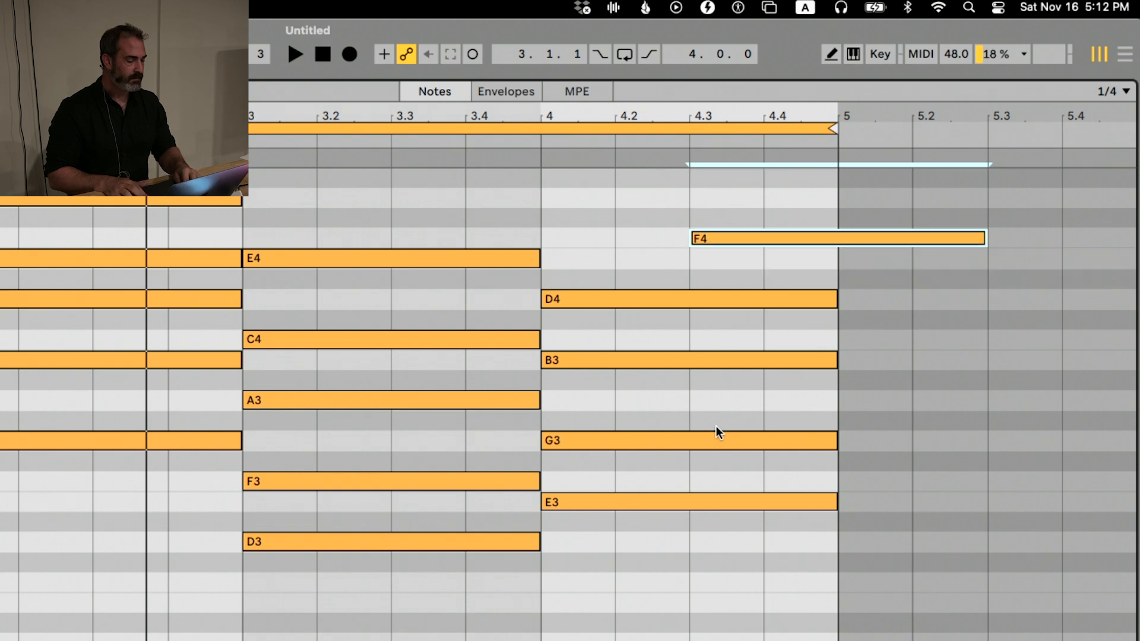
key("Up")
key("Left")
key("Left")
key("Up")
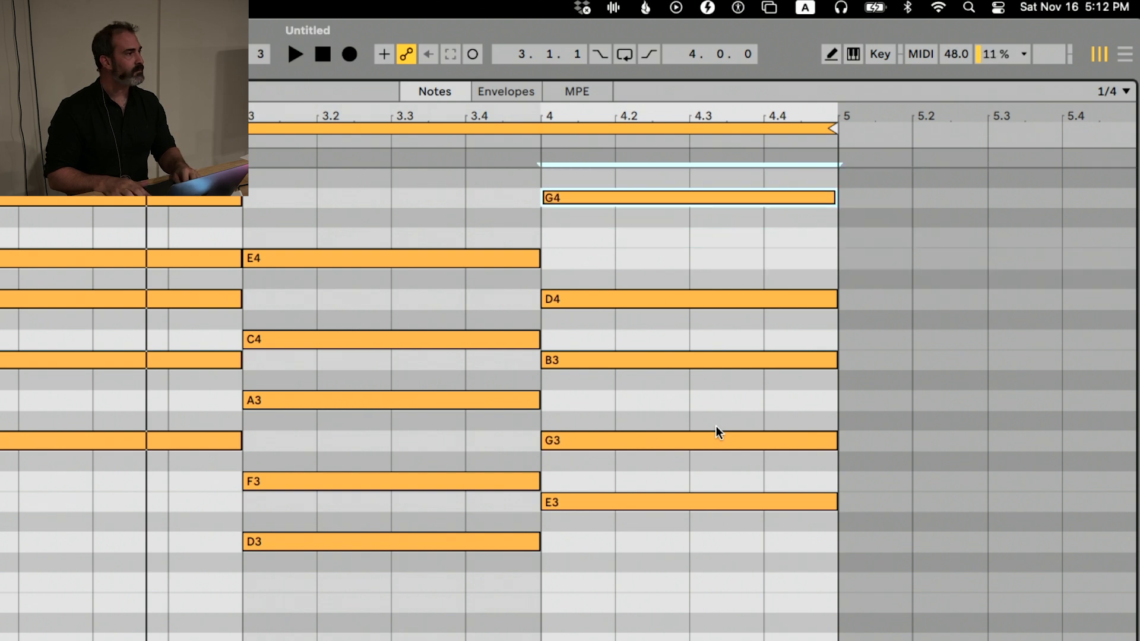
key("Escape")
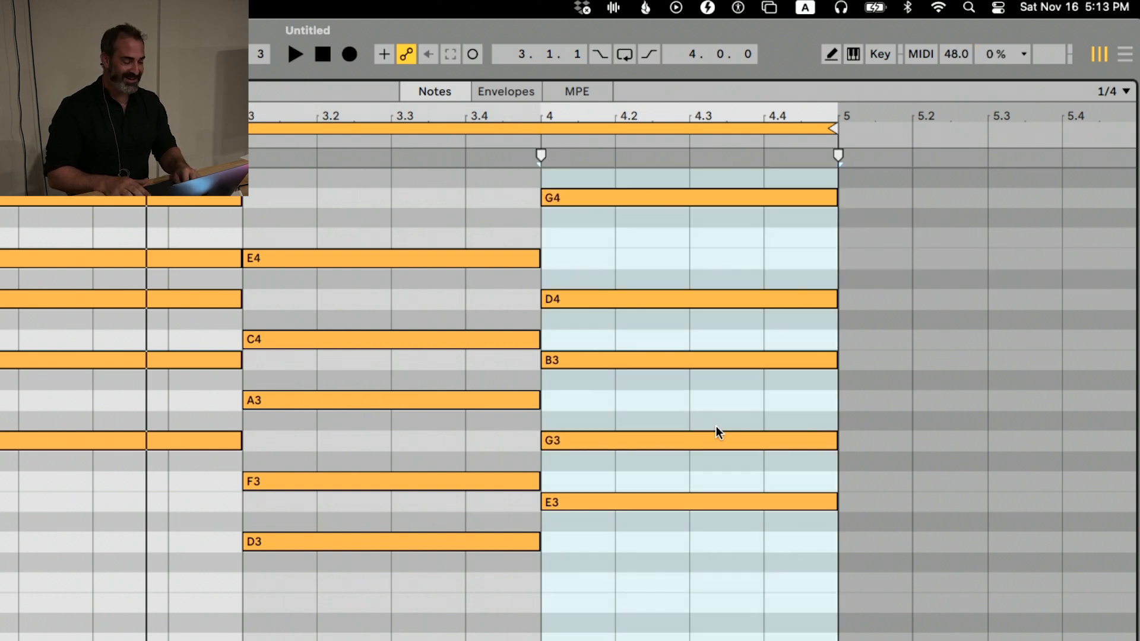
Select all notes of the third chord and shorten them by one beat to end at 3.4
key("Left")
key("Left")
key("Left")
key("Left")
key("Left")
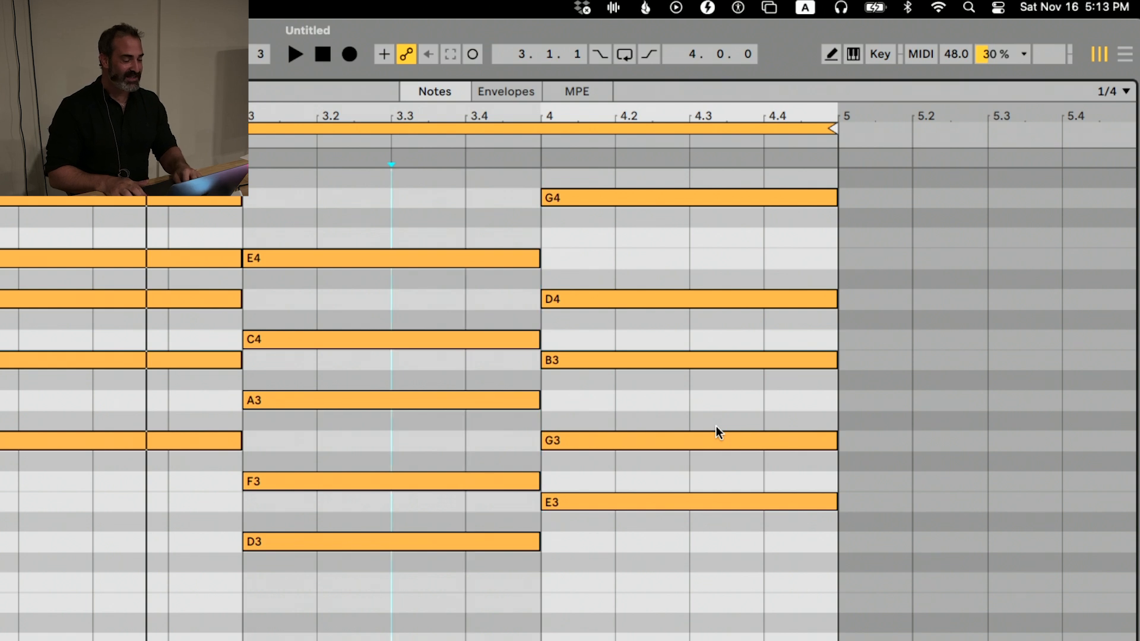
key("shift+Right")
key("shift+Right")
key("shift+Right")
key("shift+Right")
key("shift+Left")
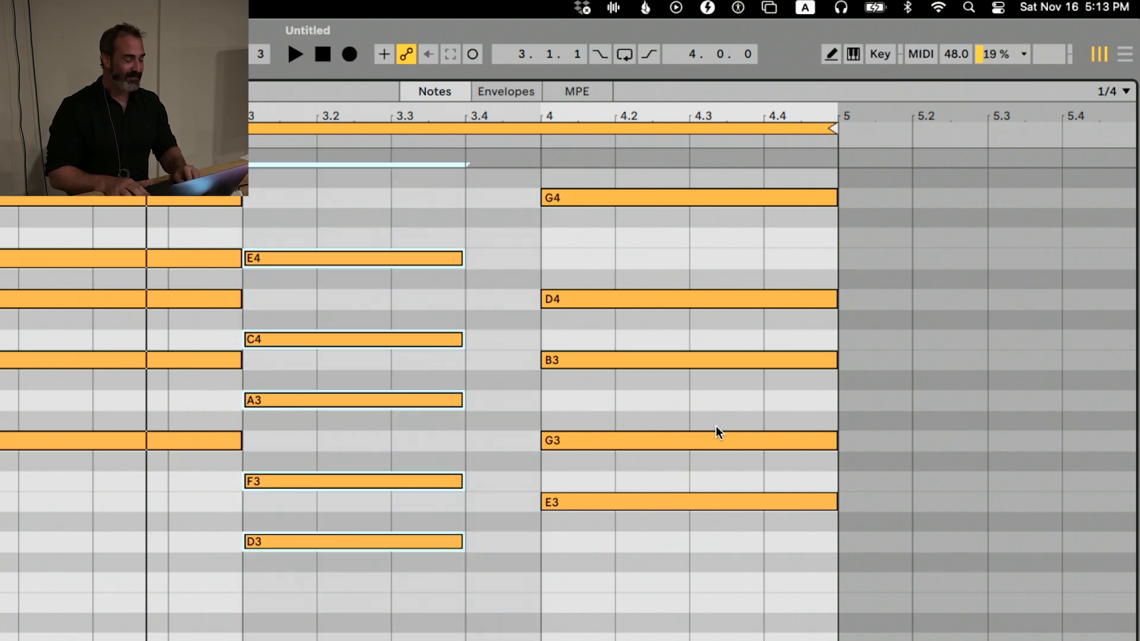
Select all notes of the fourth chord, move them one beat earlier to 3.4 and lengthen them to end at bar 5
key("Escape")
key("Right")
key("Right")
key("shift+Right")
key("shift+Right")
key("shift+Right")
key("shift+Right")
key("Return")
key("Left")
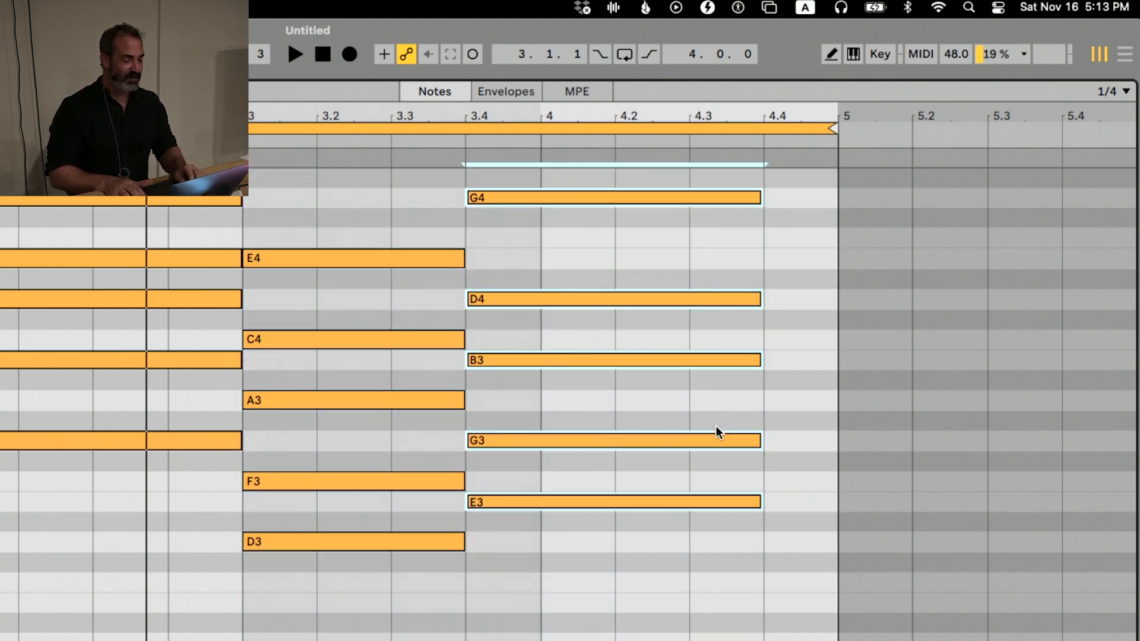
key("shift+Right")
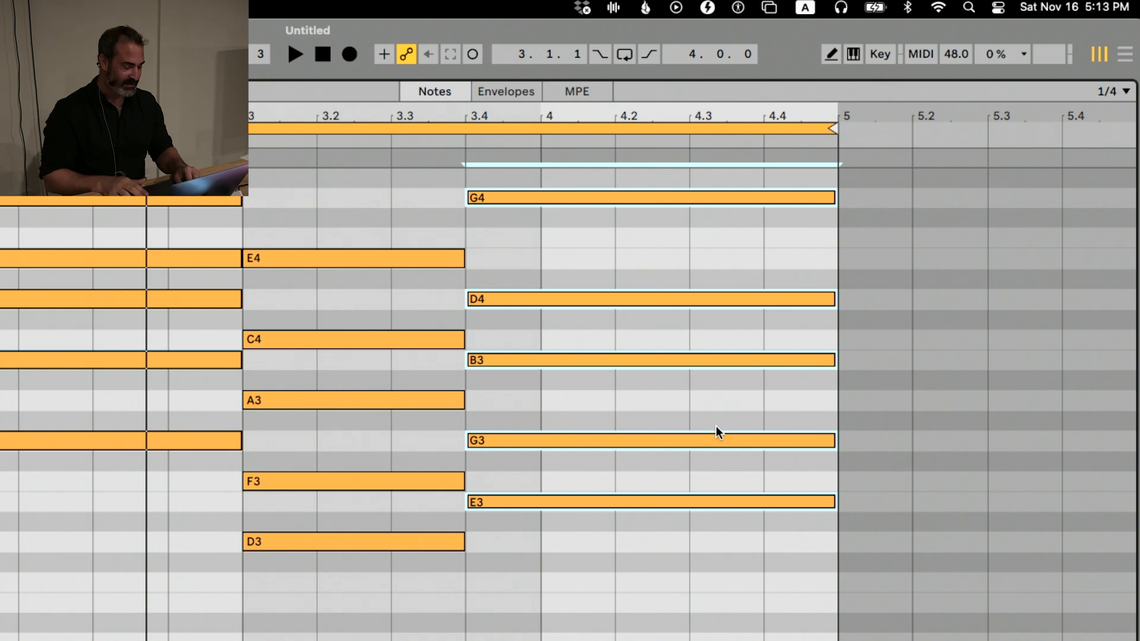
Deselect the chord, play the progression, stop playback and return to the Session view
key("Escape")
key("Left")
key("Left")
key("Left")
key("Left")
key("Left")
key("Left")
key("Left")
key("Left")
key("Left")
key("Left")
key("Left")
key("Left")
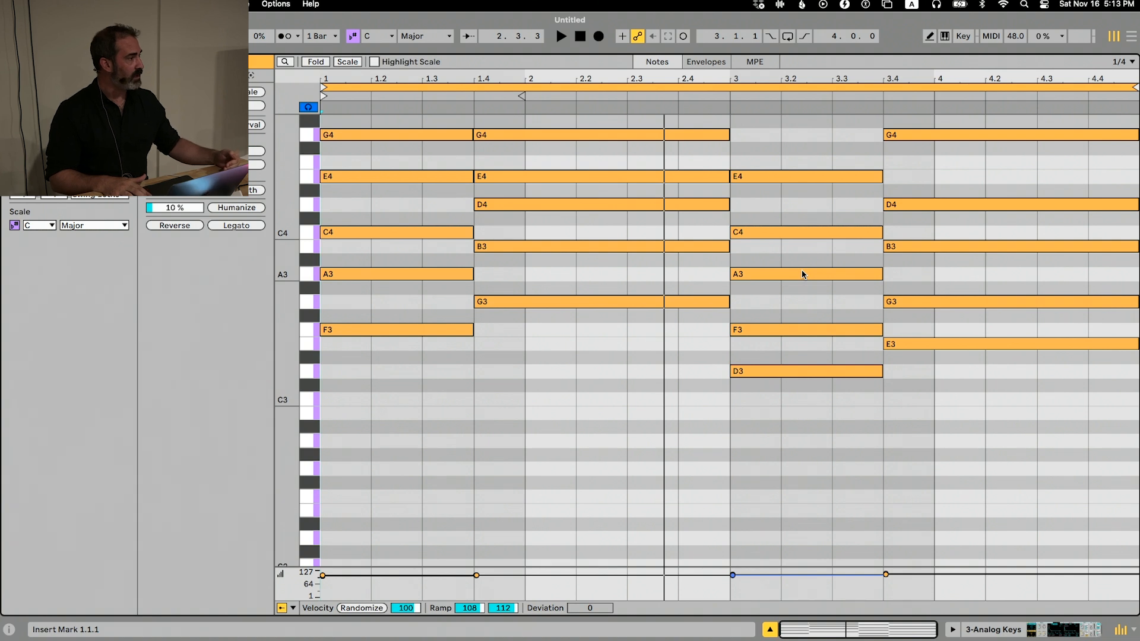
key("space")
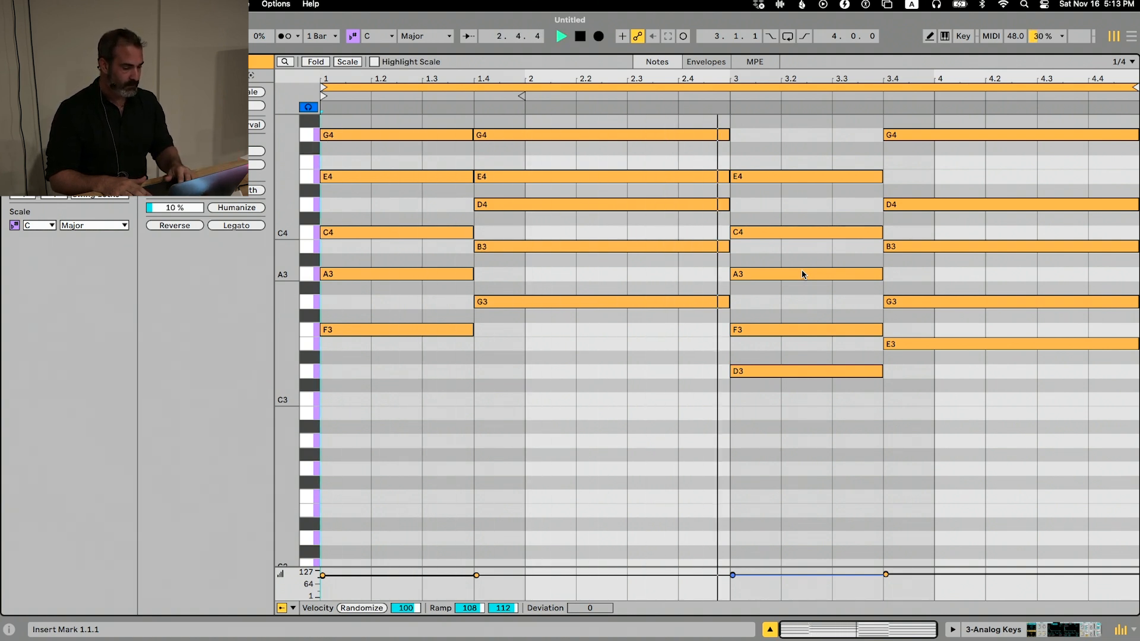
key("space")
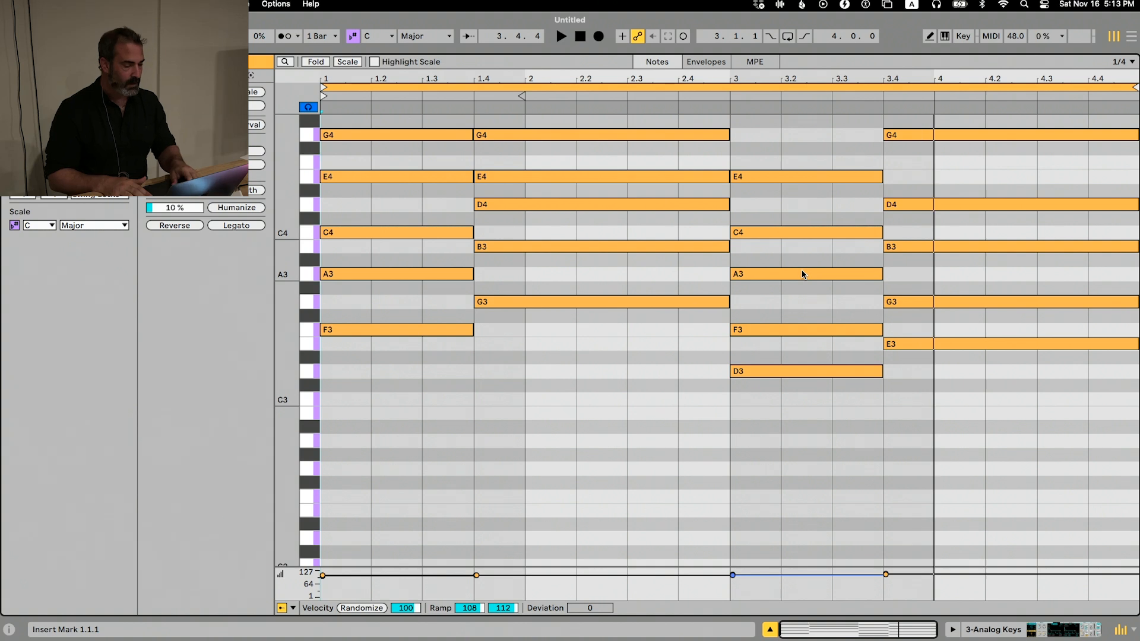
key("Tab")
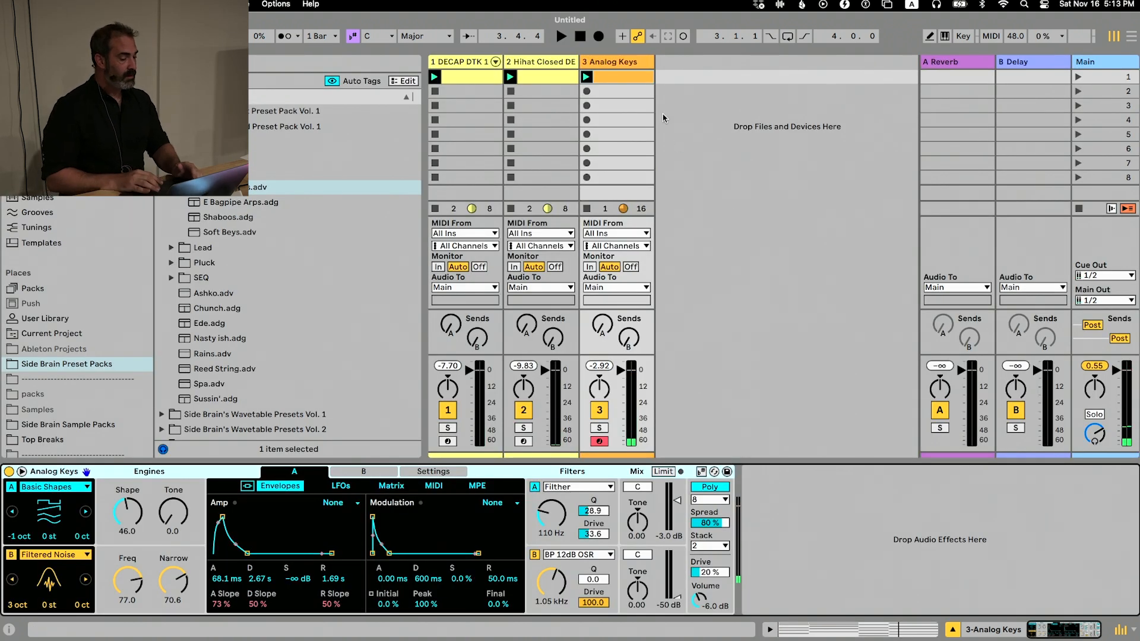
Switch to Finder, preview the keyboard shortcuts PNG in the Desktop folder Production Workflow w/ Side Brain, and close the Finder window
key("super+Tab")
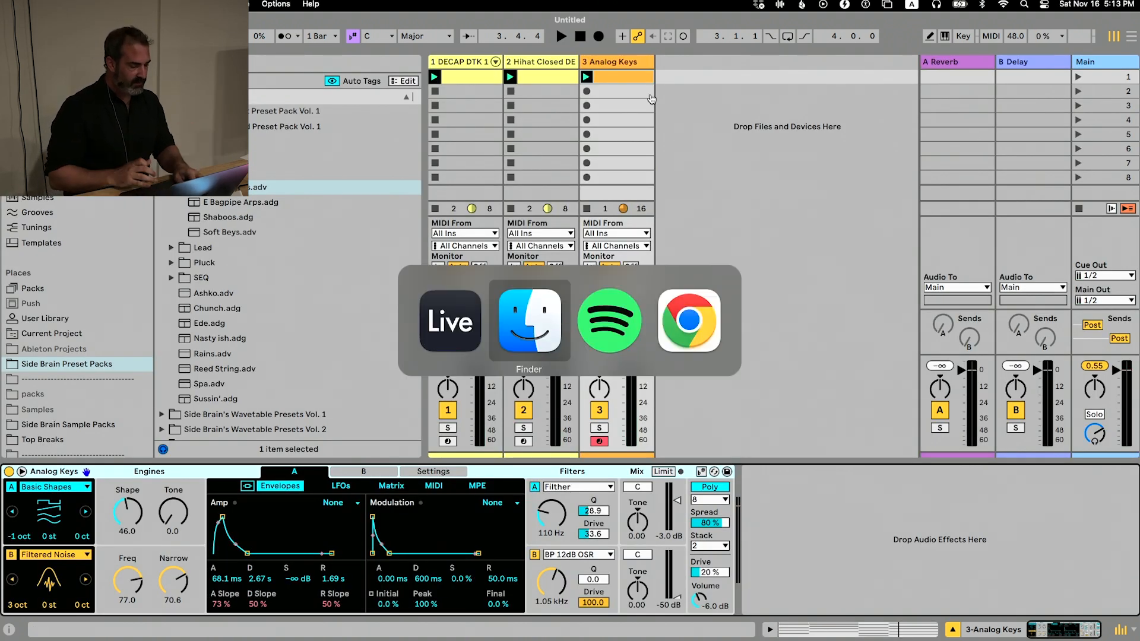
key("super+n")
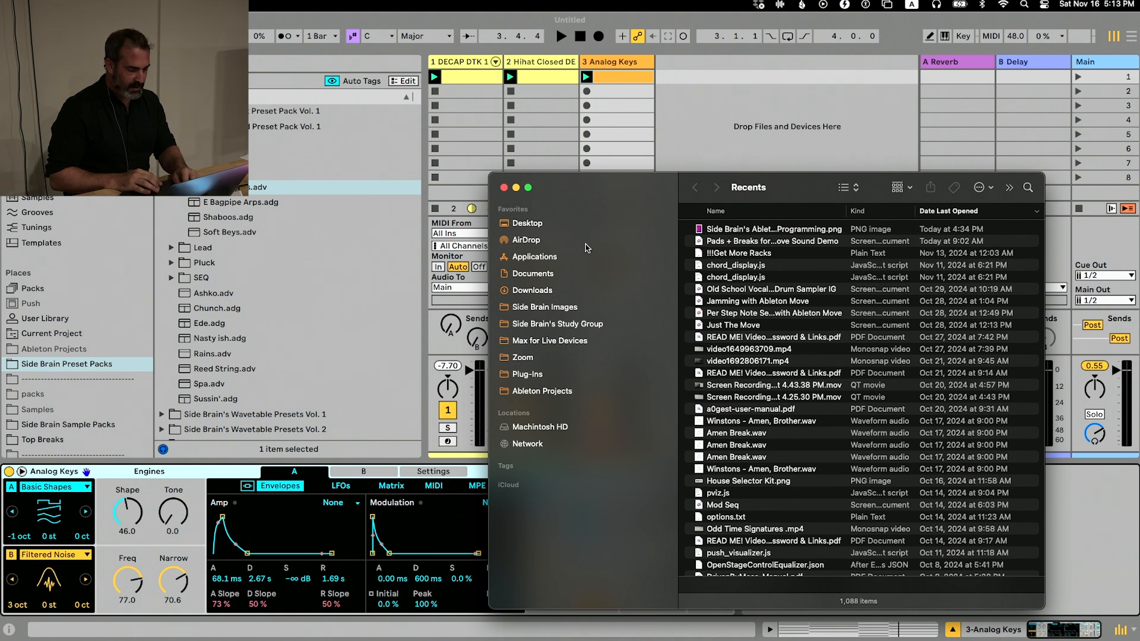
left_click(560, 227)
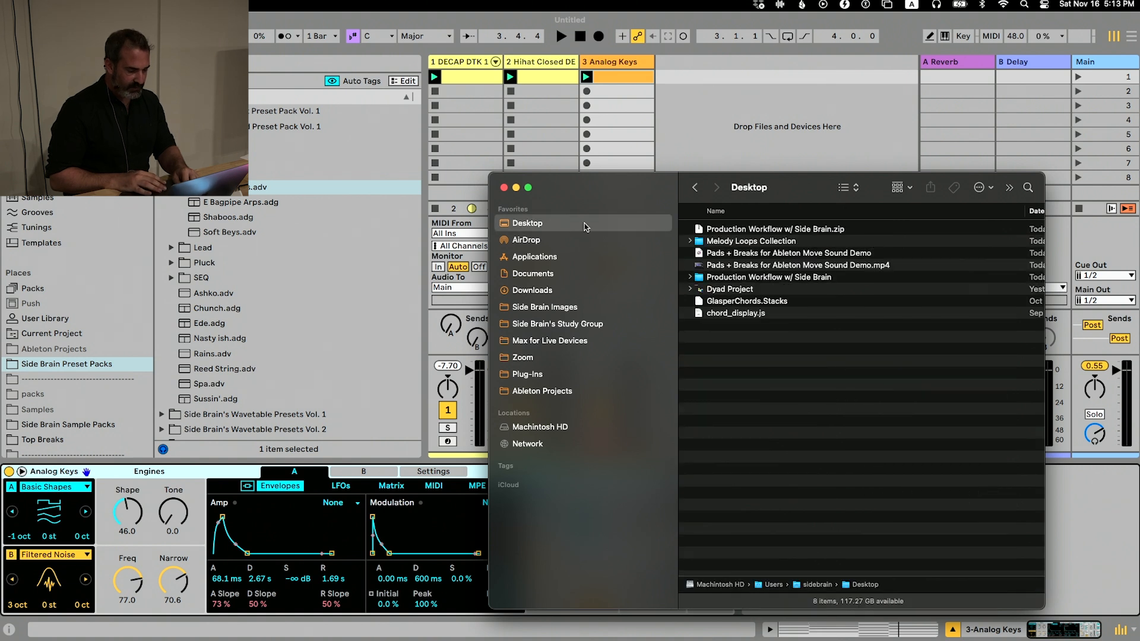
left_click(734, 279)
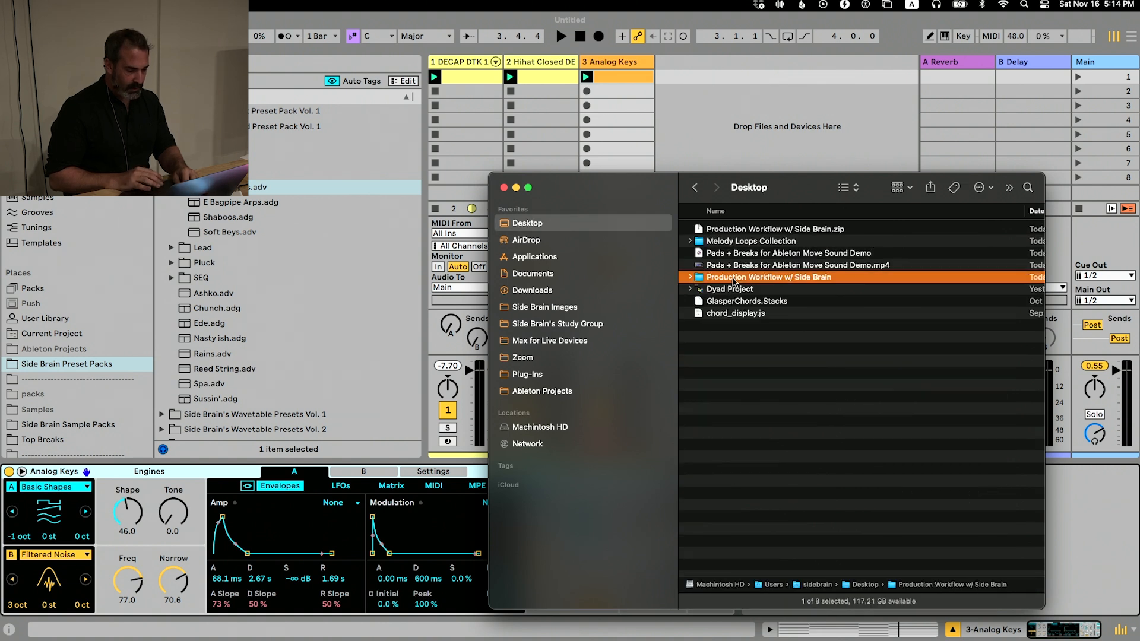
double_click(767, 277)
left_click(744, 348)
key("space")
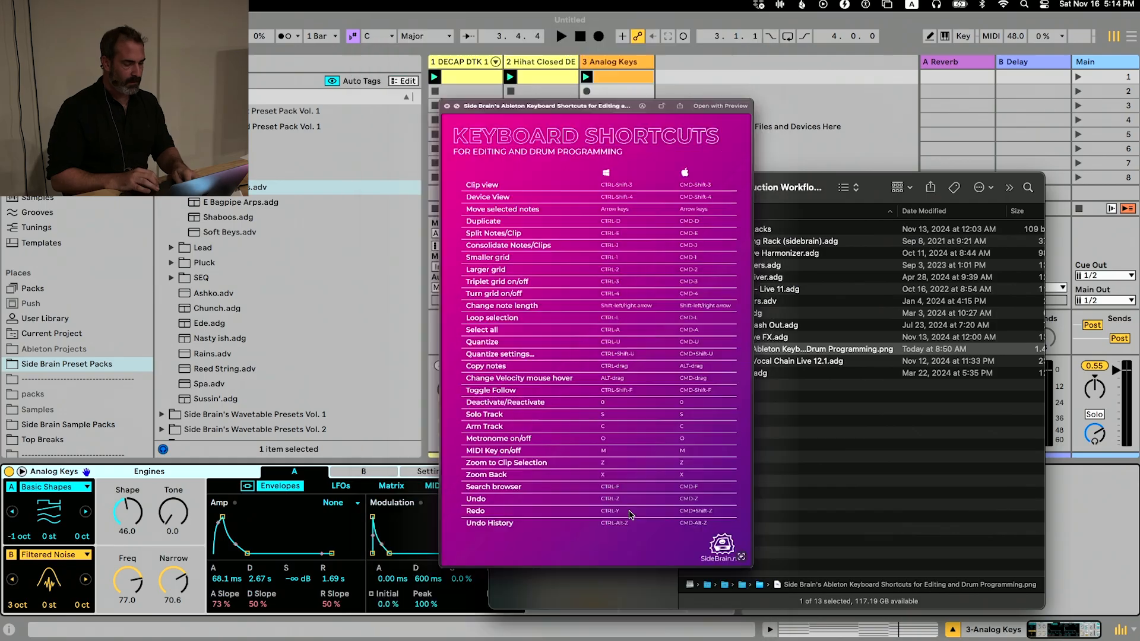
key("space")
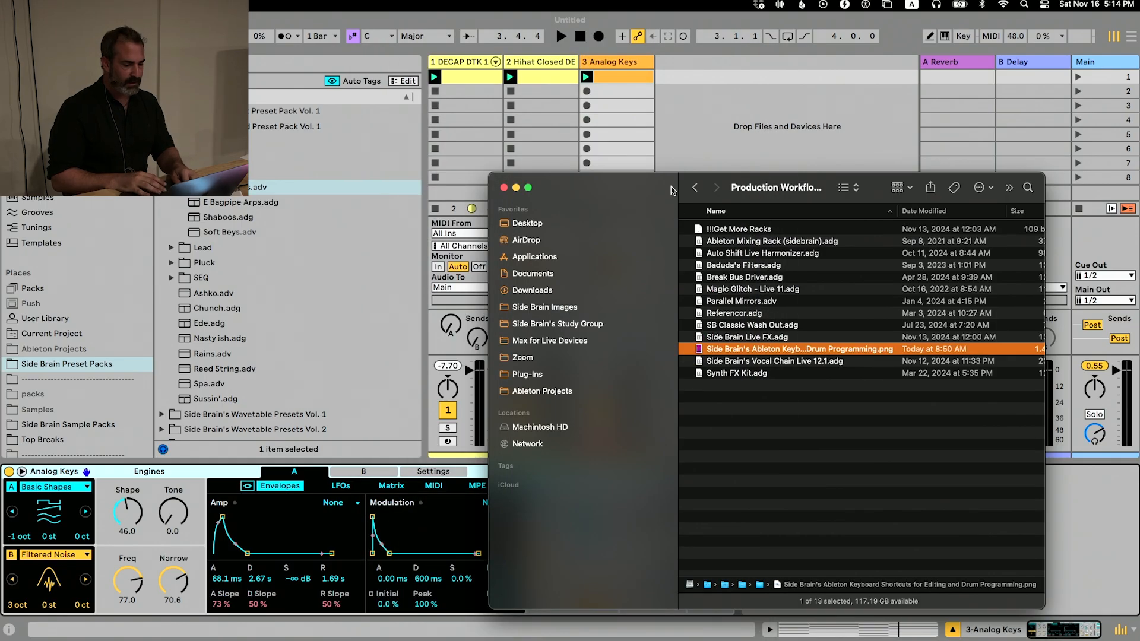
left_click_drag(670, 190, 601, 116)
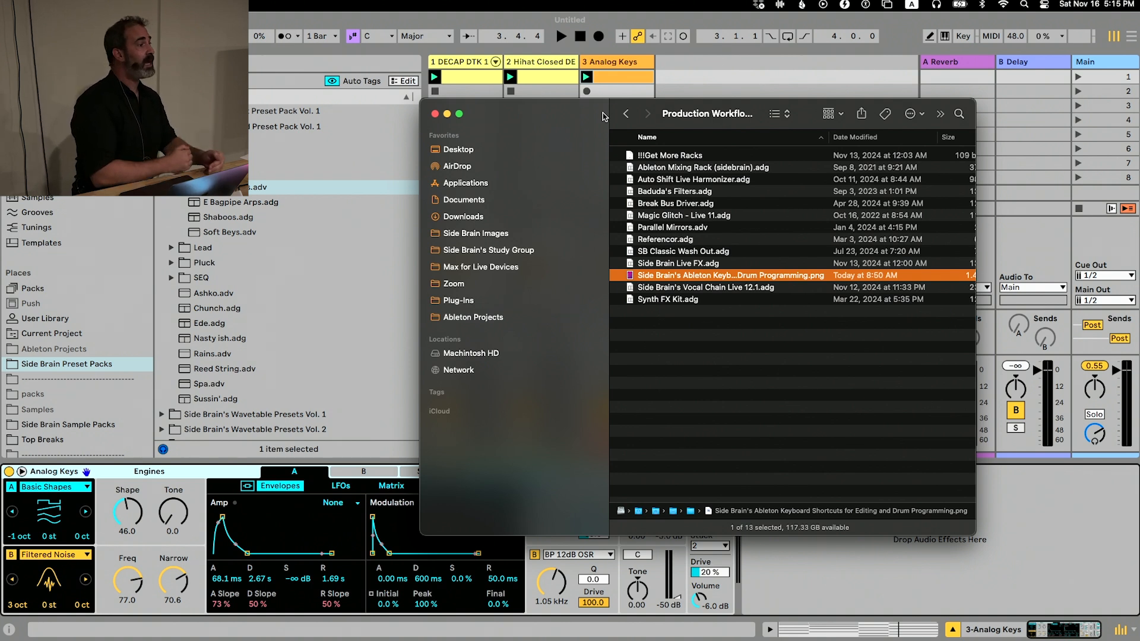
left_click(435, 114)
Insert a new MIDI track after the Analog Keys track and search the browser for "diva"
left_click(610, 63)
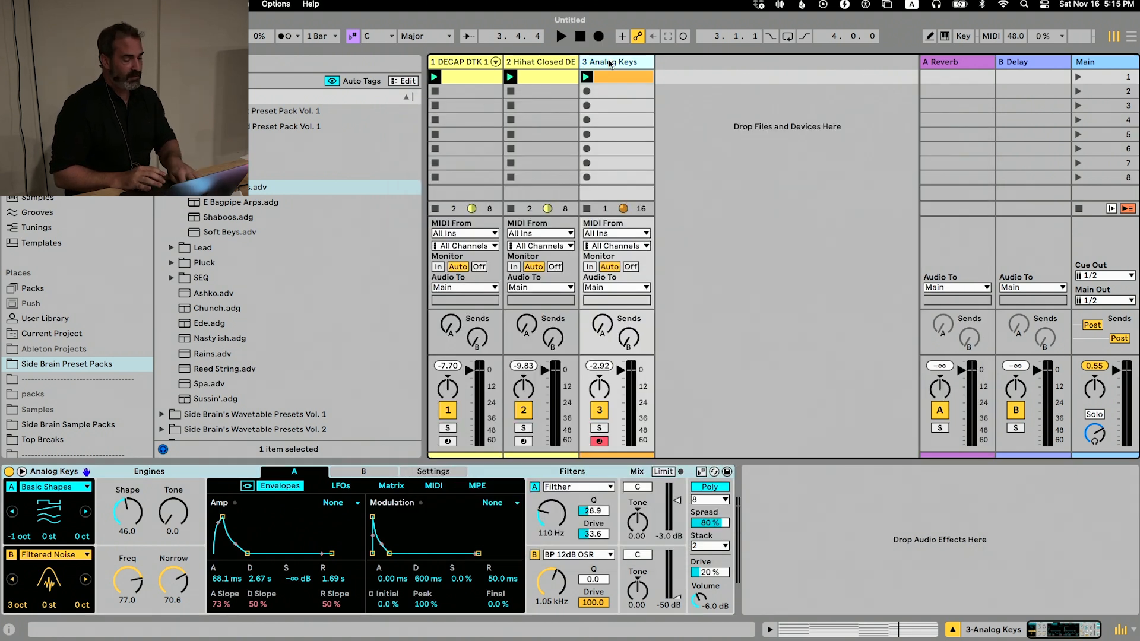
key("super+shift+t")
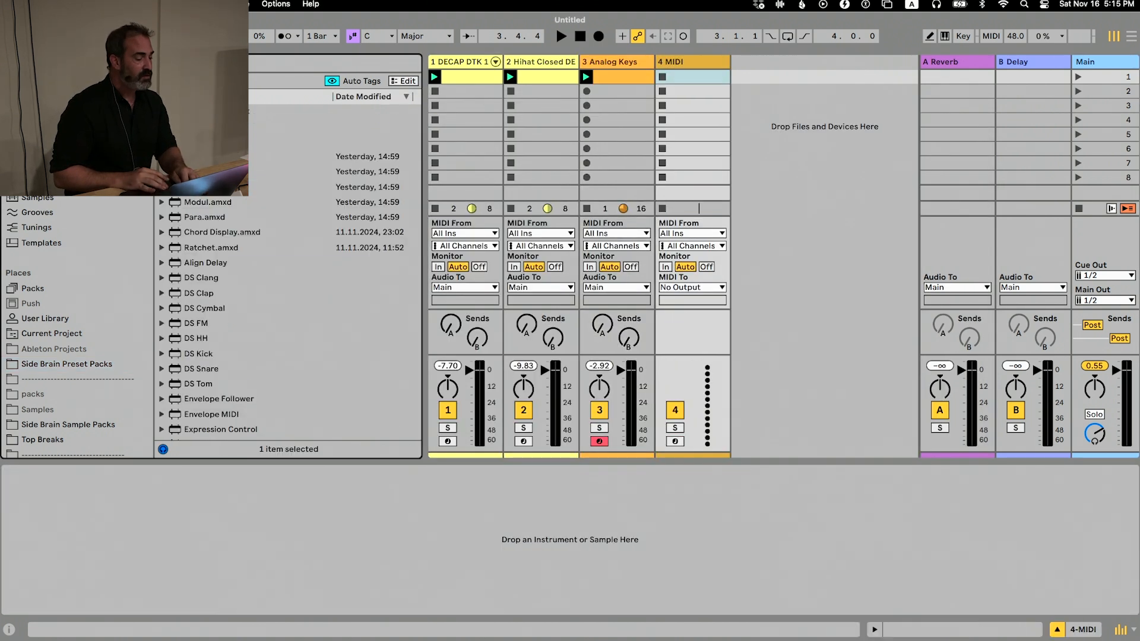
left_click(34, 167)
key("super+f")
type("diva")
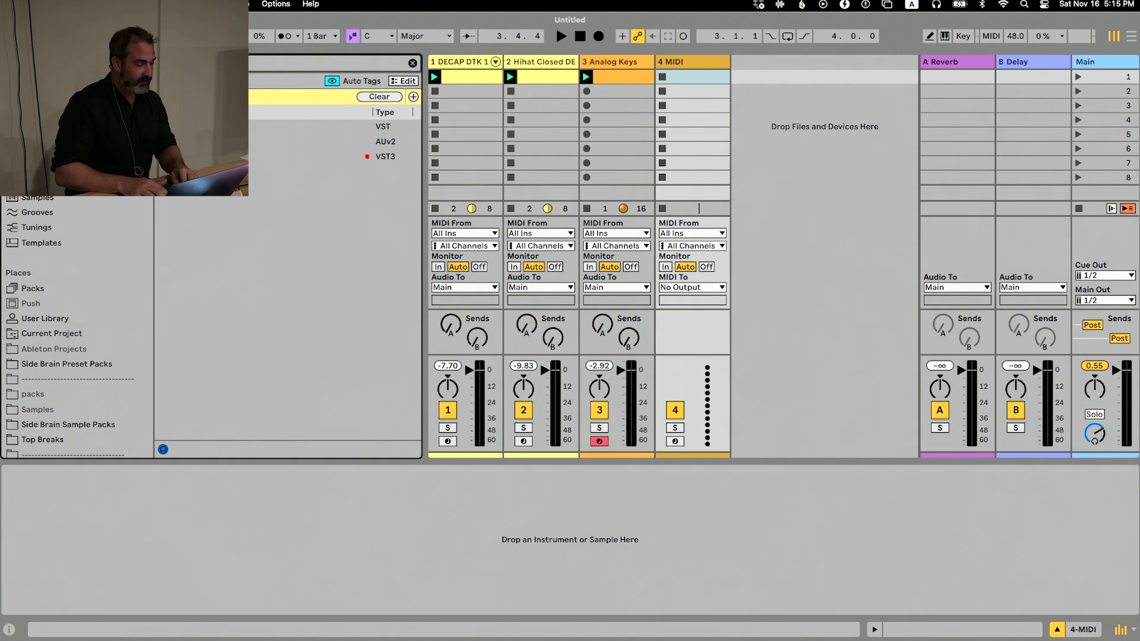
Load the VST3 version of Omnisphere onto the new MIDI track, look through its patch browser and hide the plug-in window
key("Down")
key("Down")
key("Down")
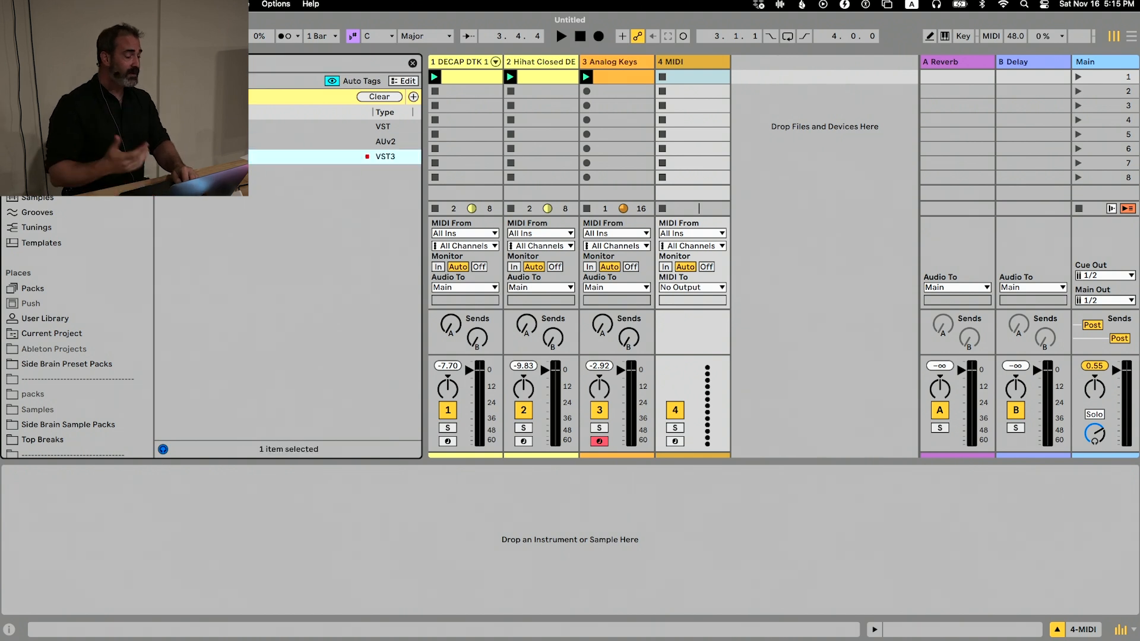
key("Return")
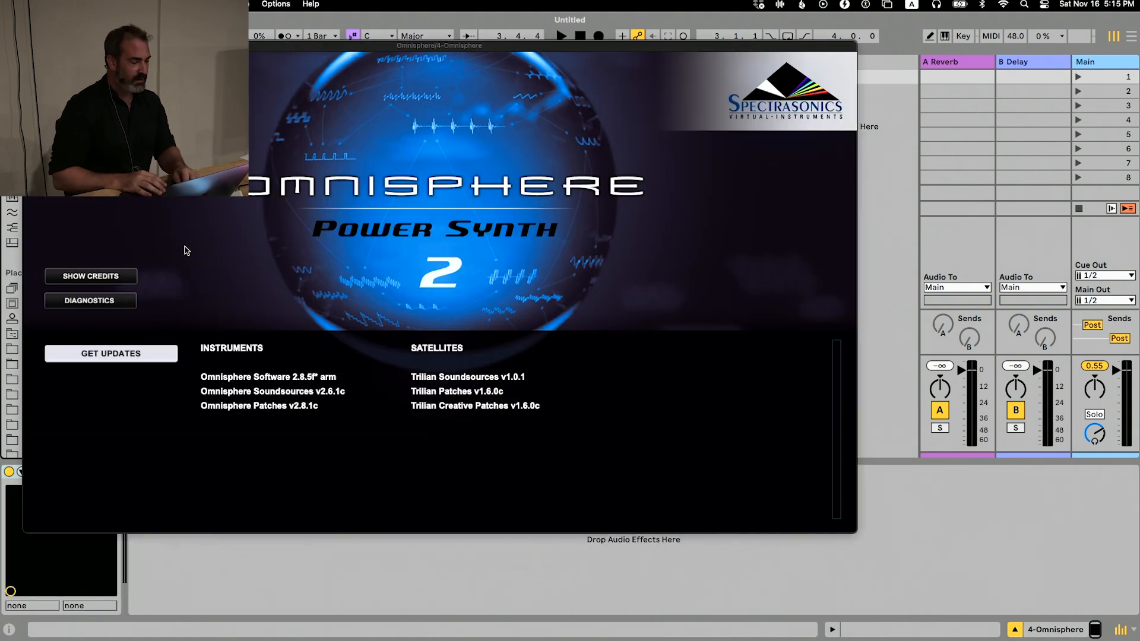
left_click(190, 246)
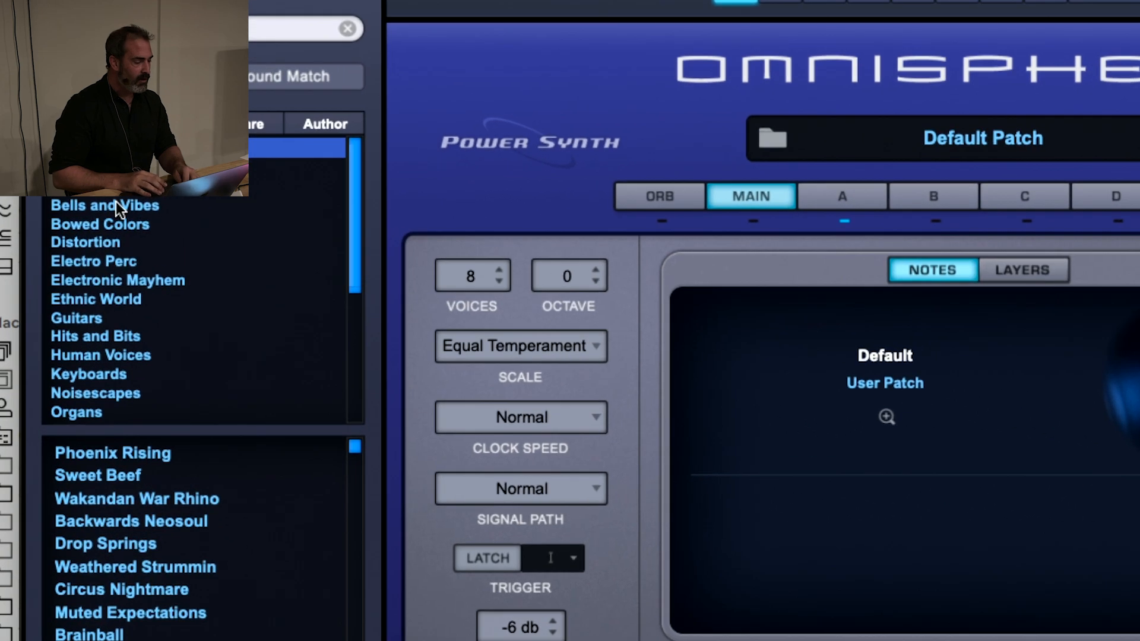
scroll(104, 297, "down", 5)
scroll(104, 296, "up", 5)
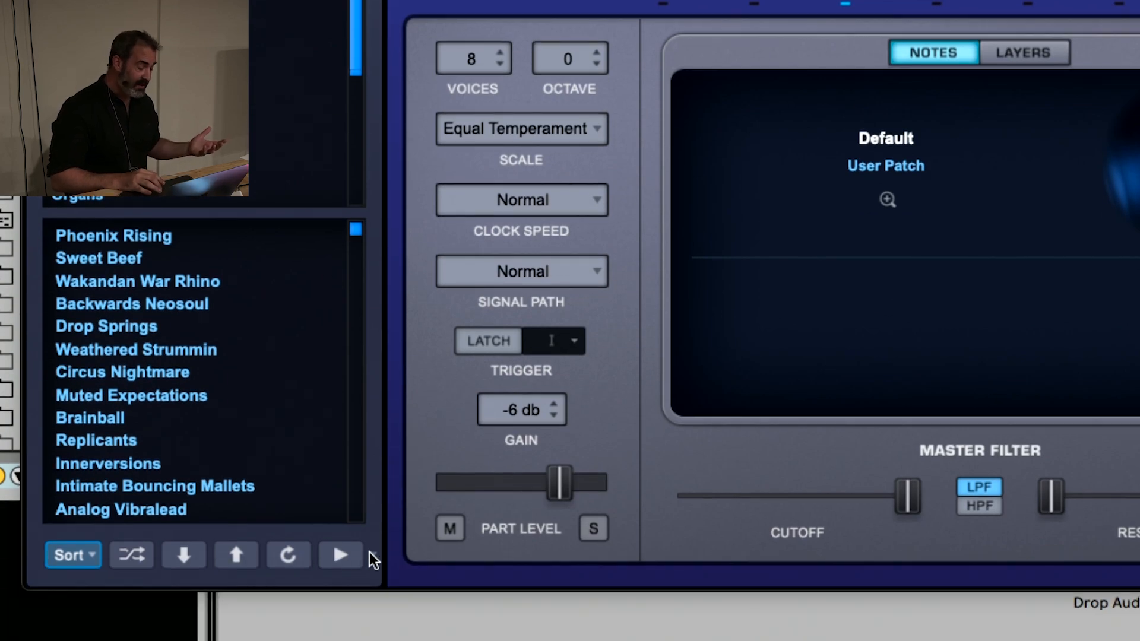
left_click(339, 555)
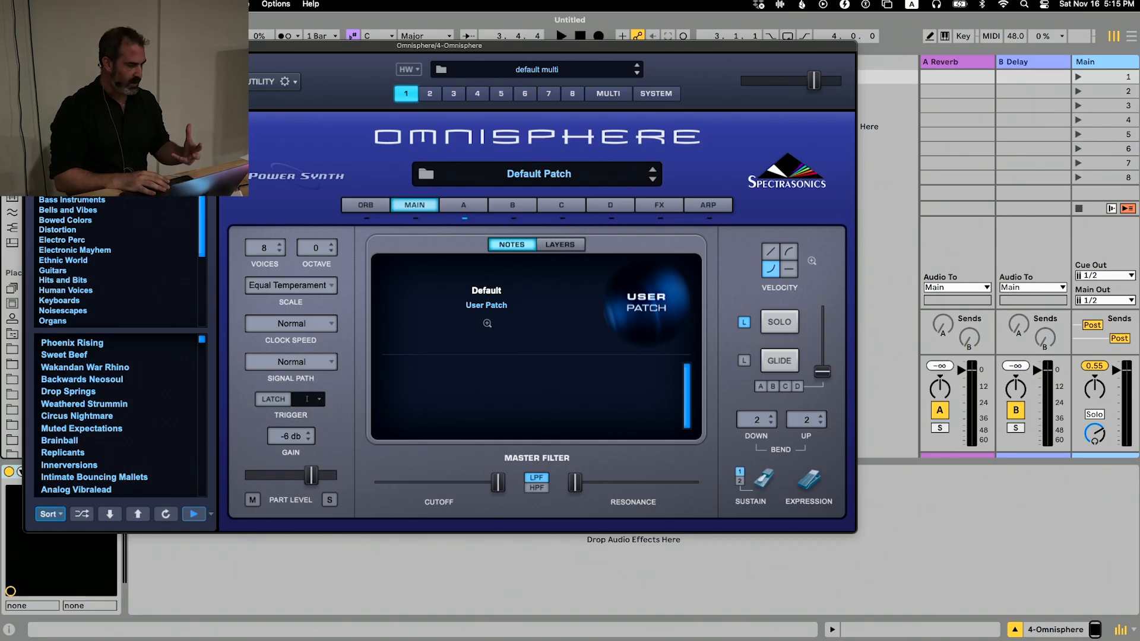
key("super+alt+p")
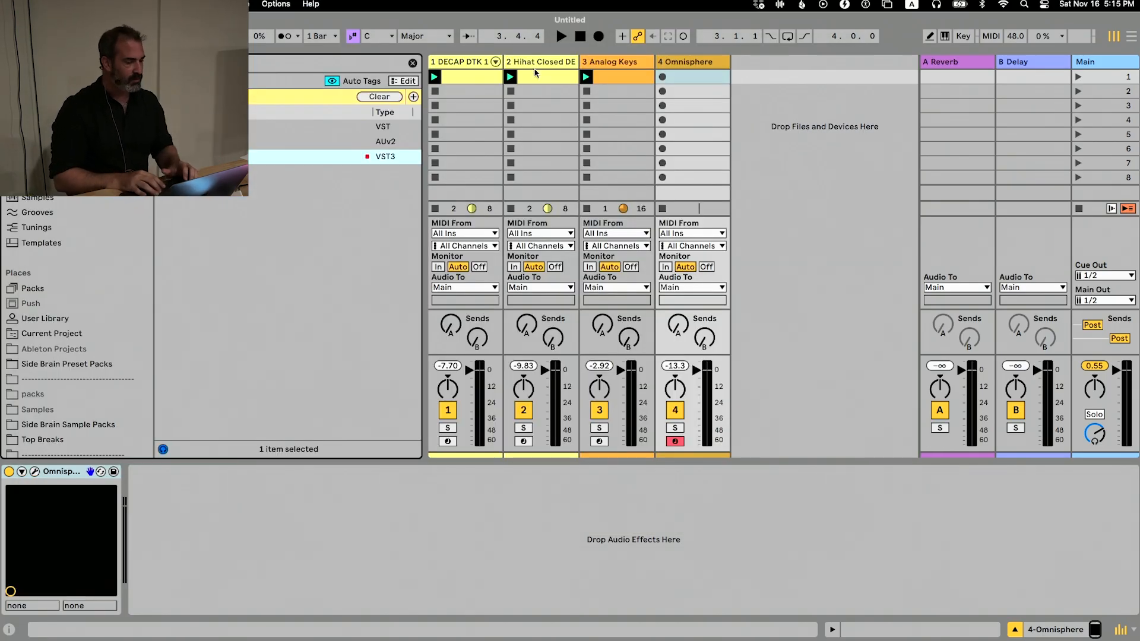
Clear the browser's search filter and narrow the browser pane to give the tracks more room
left_click(379, 96)
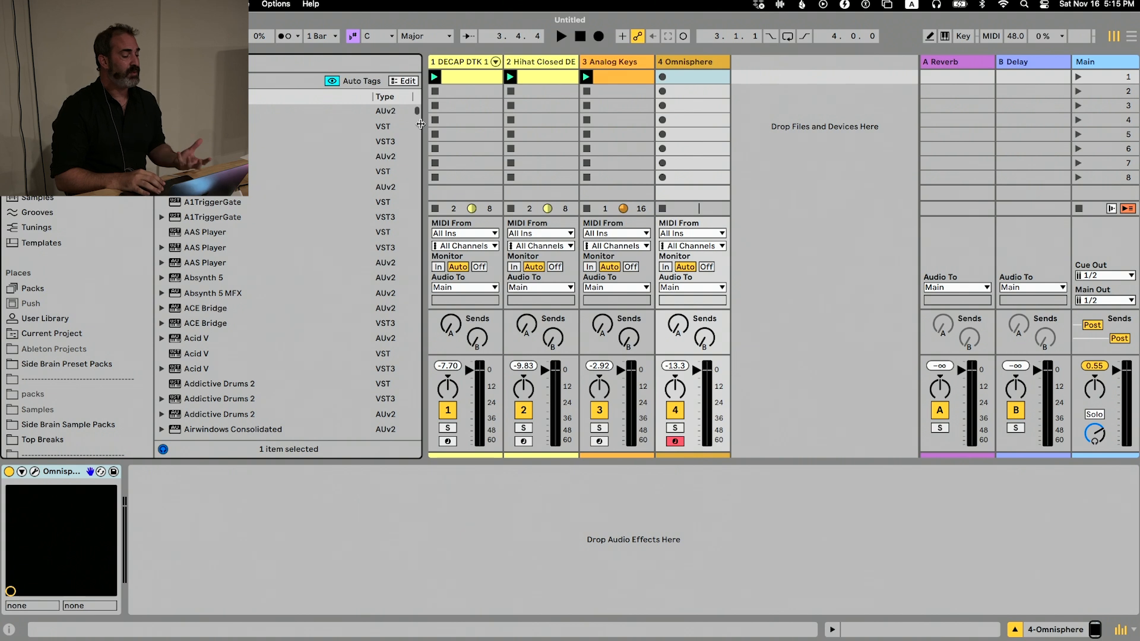
left_click_drag(421, 124, 355, 123)
scroll(77, 267, "up", 6)
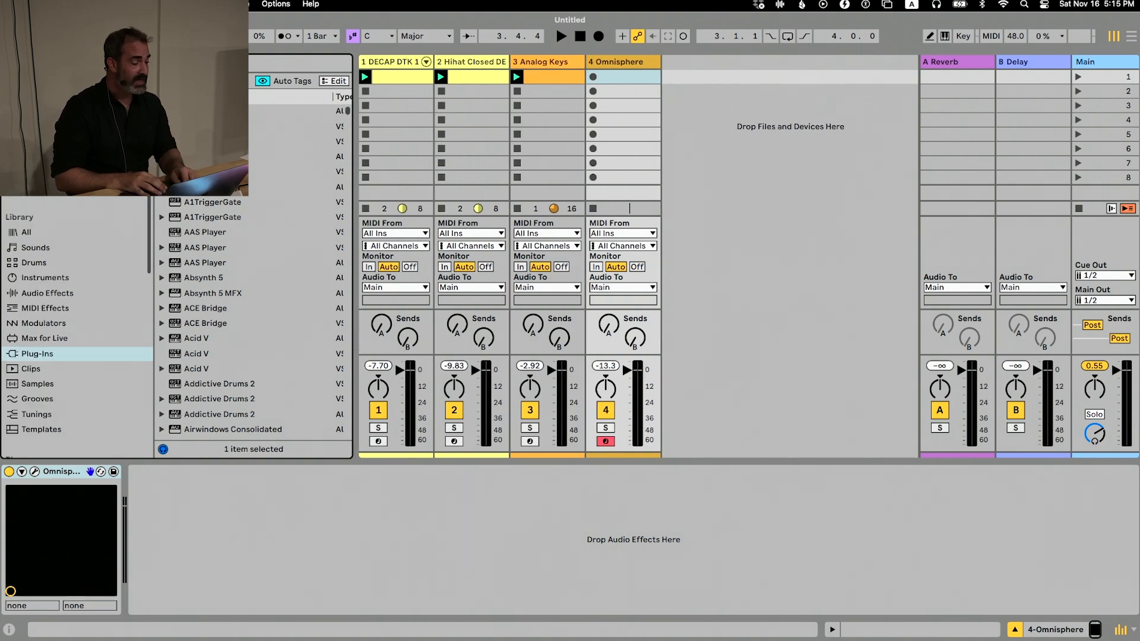
scroll(78, 327, "down", 5)
Delete the Omnisphere track from the set
left_click(604, 62)
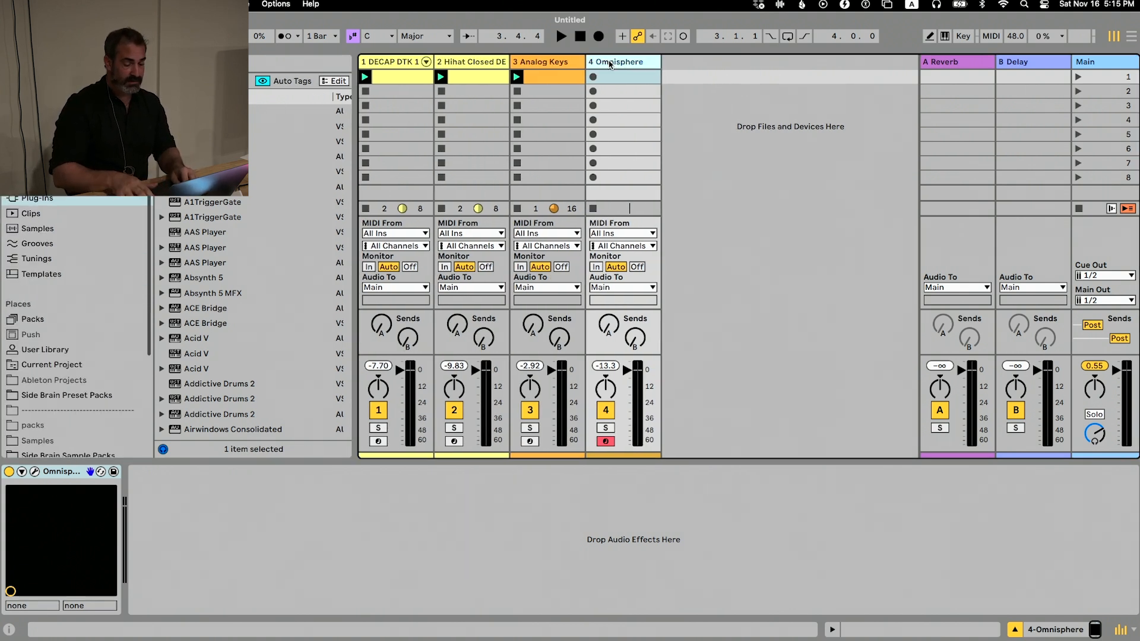
key("Delete")
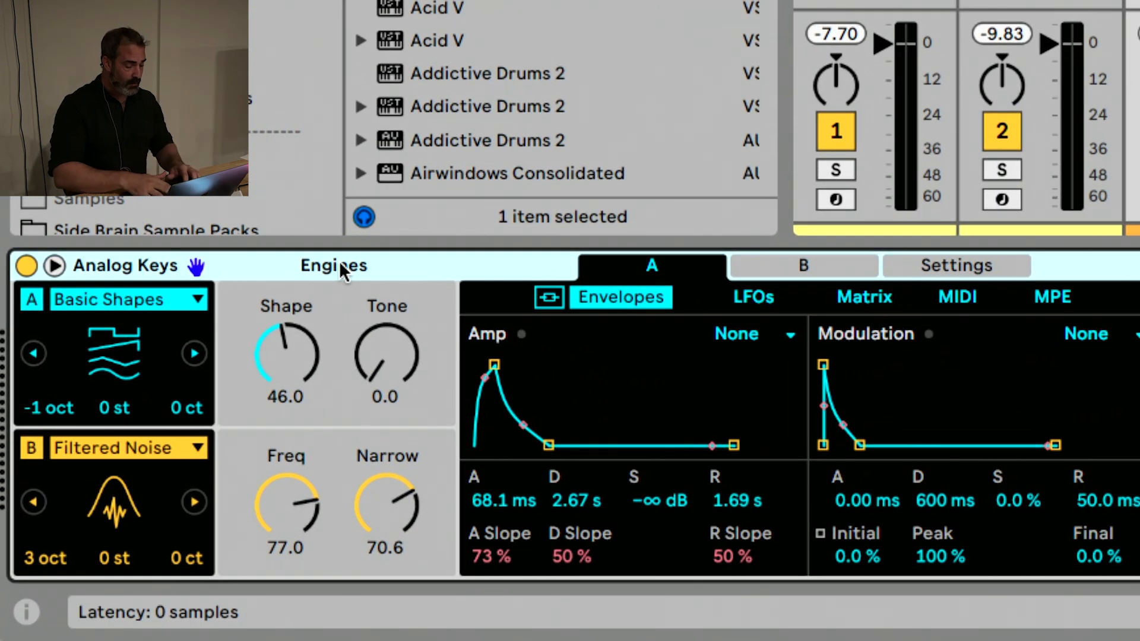
Group the Analog Keys device into an Instrument Rack and show the rack's chain list
key("super+g")
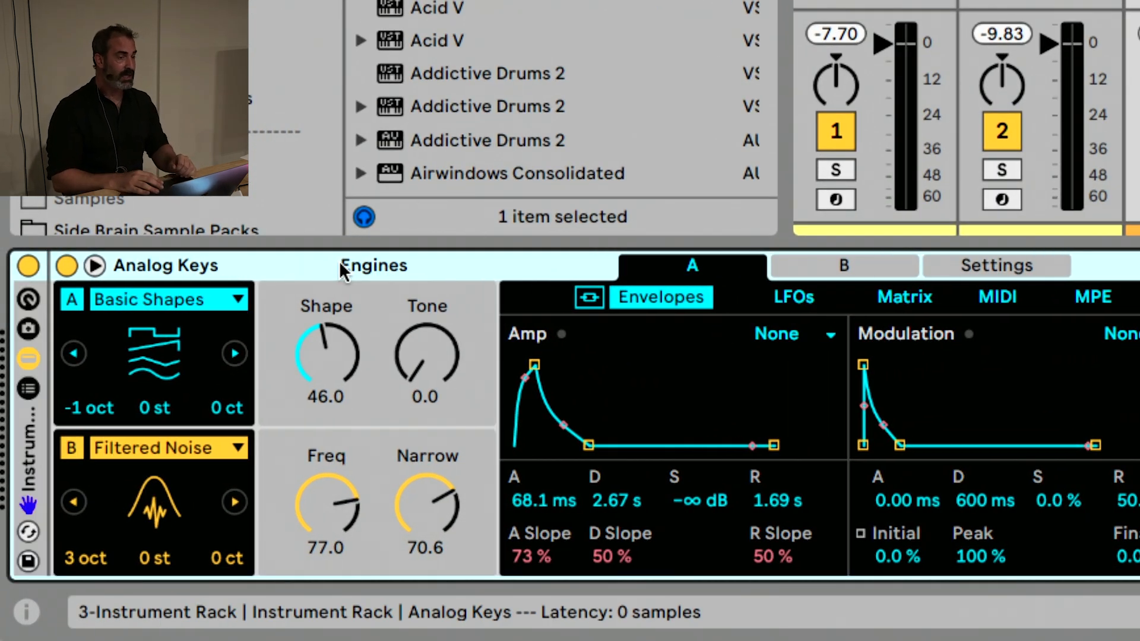
left_click(31, 387)
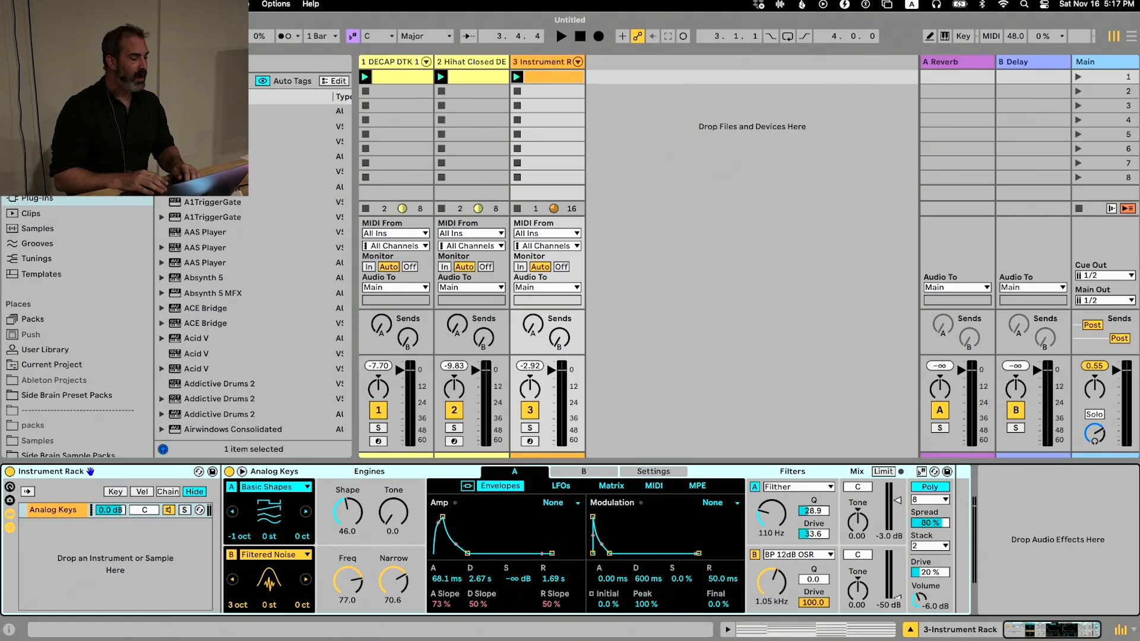
scroll(76, 160, "up", 5)
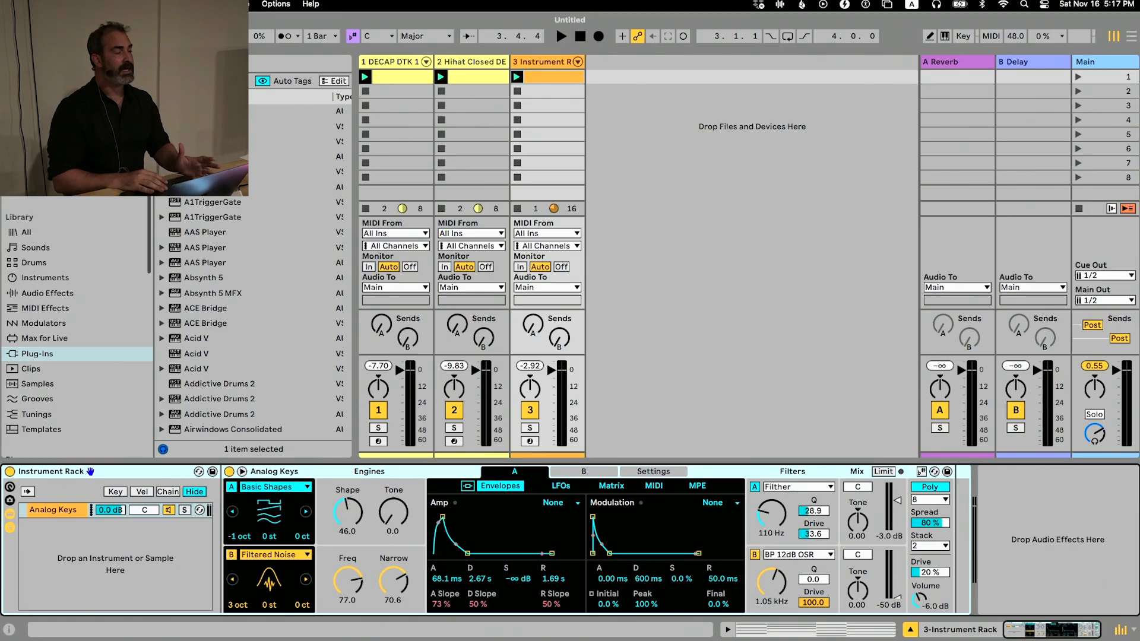
Open the Sounds & Tools collection and add Broken Piano (Multisampled).adg as a second chain in the Instrument Rack
left_click(37, 126)
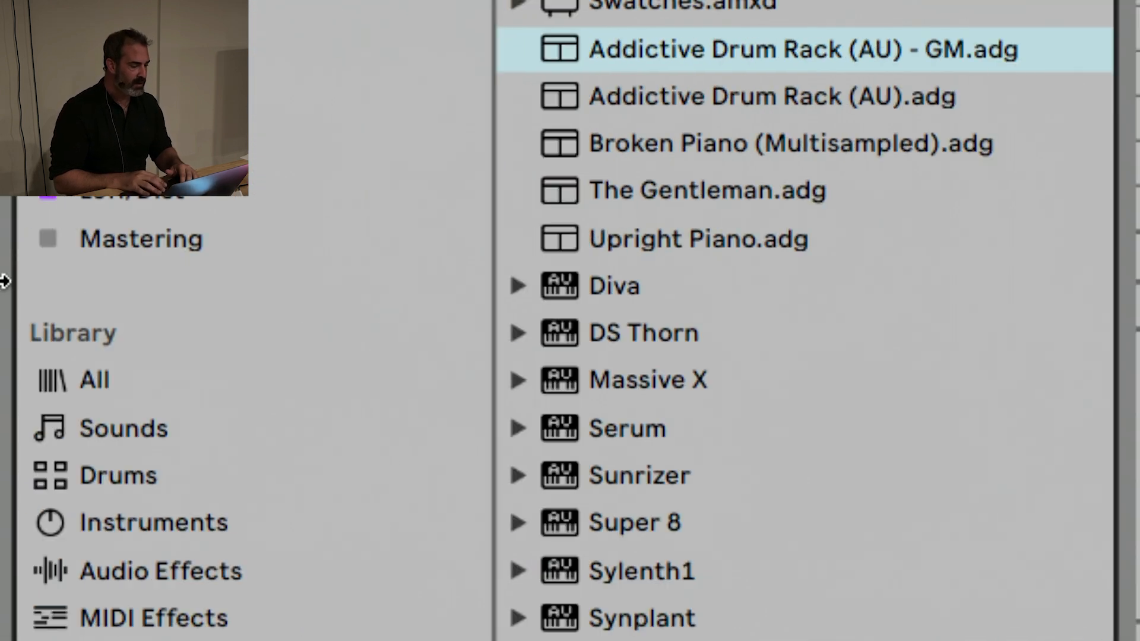
left_click(636, 148)
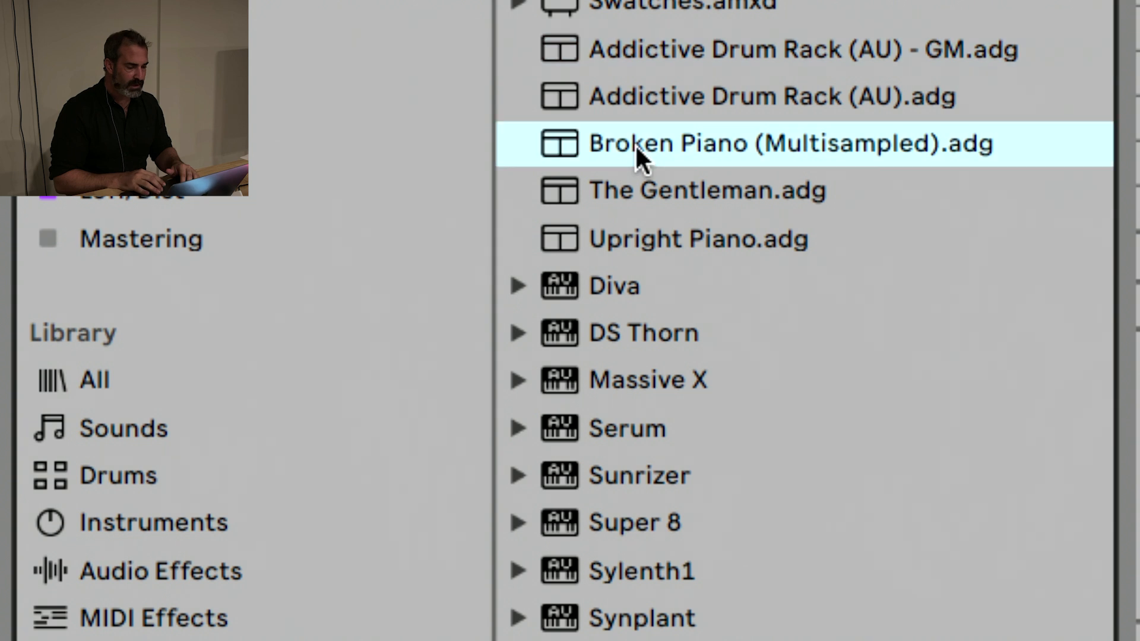
scroll(635, 148, "down", 10)
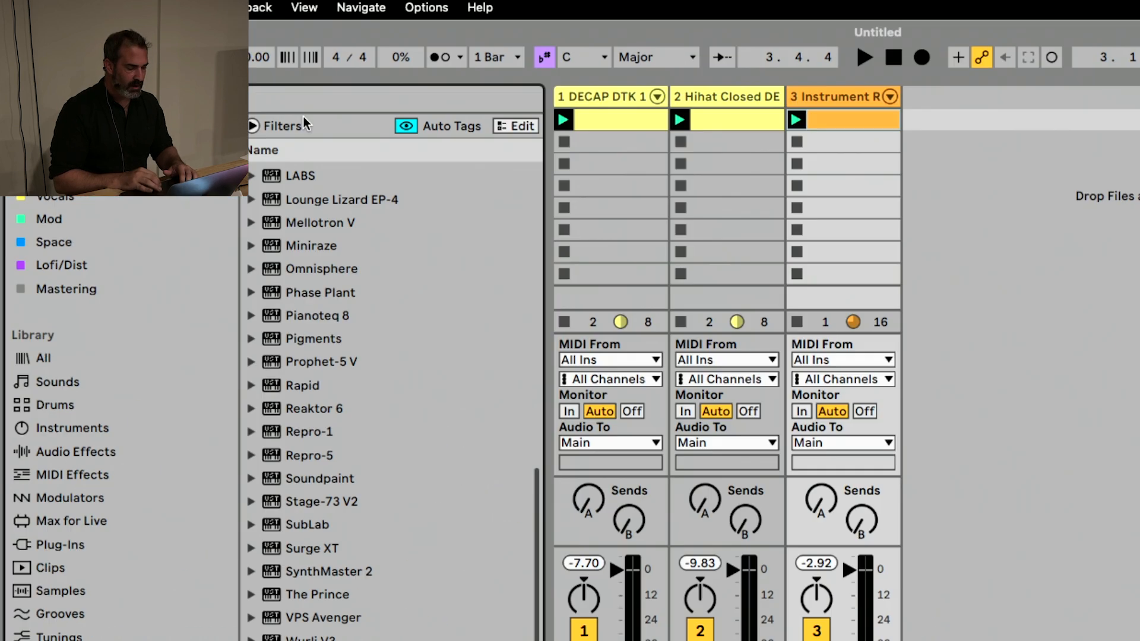
scroll(305, 123, "up", 10)
left_click_drag(202, 181, 106, 623)
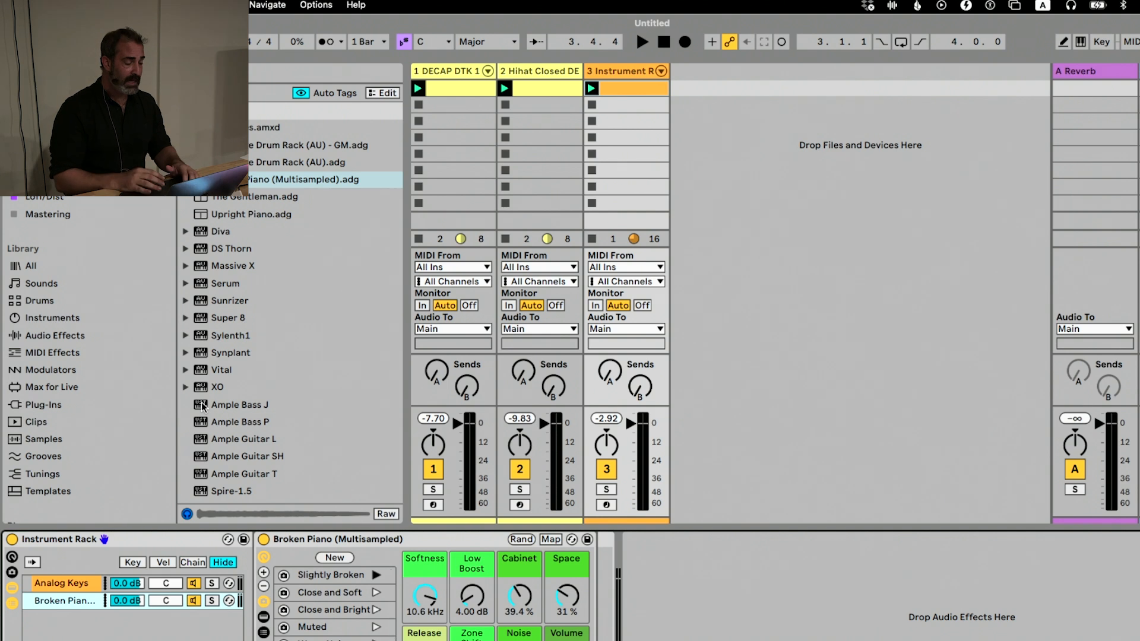
Add Ample Guitar SH as a third chain in the Instrument Rack, close its window and delete that chain
scroll(247, 261, "down", 5)
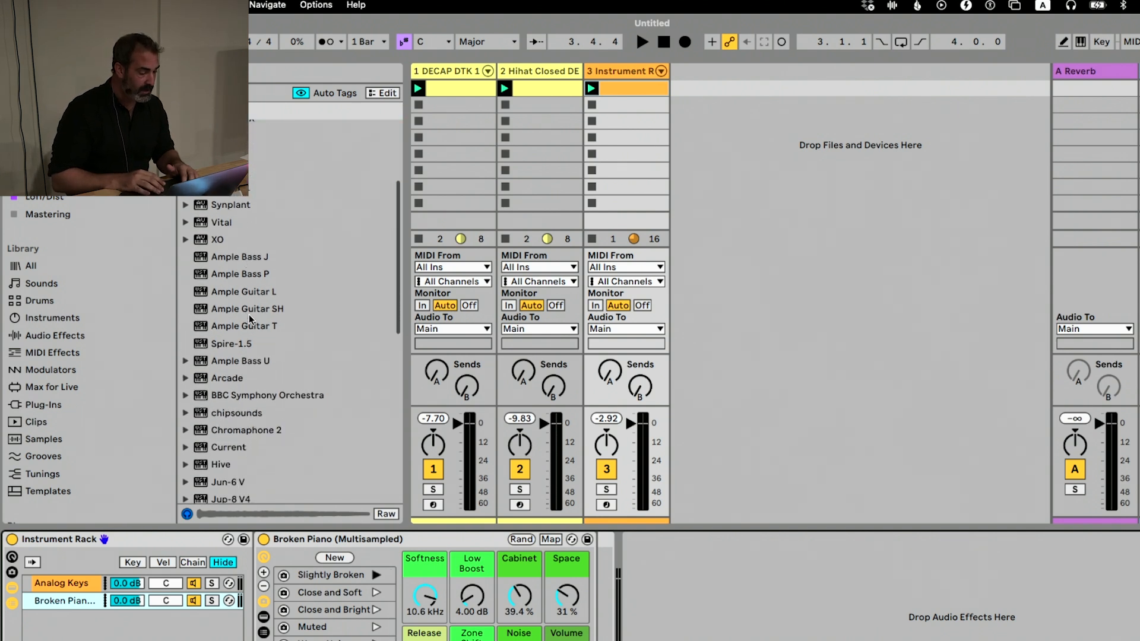
left_click_drag(248, 309, 85, 621)
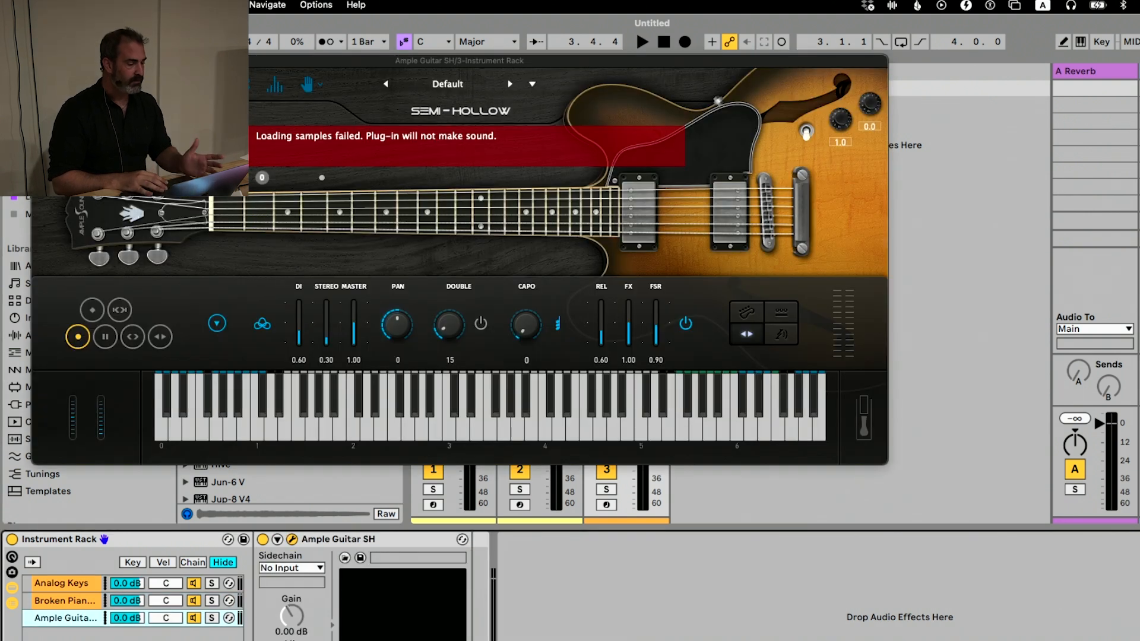
left_click(40, 61)
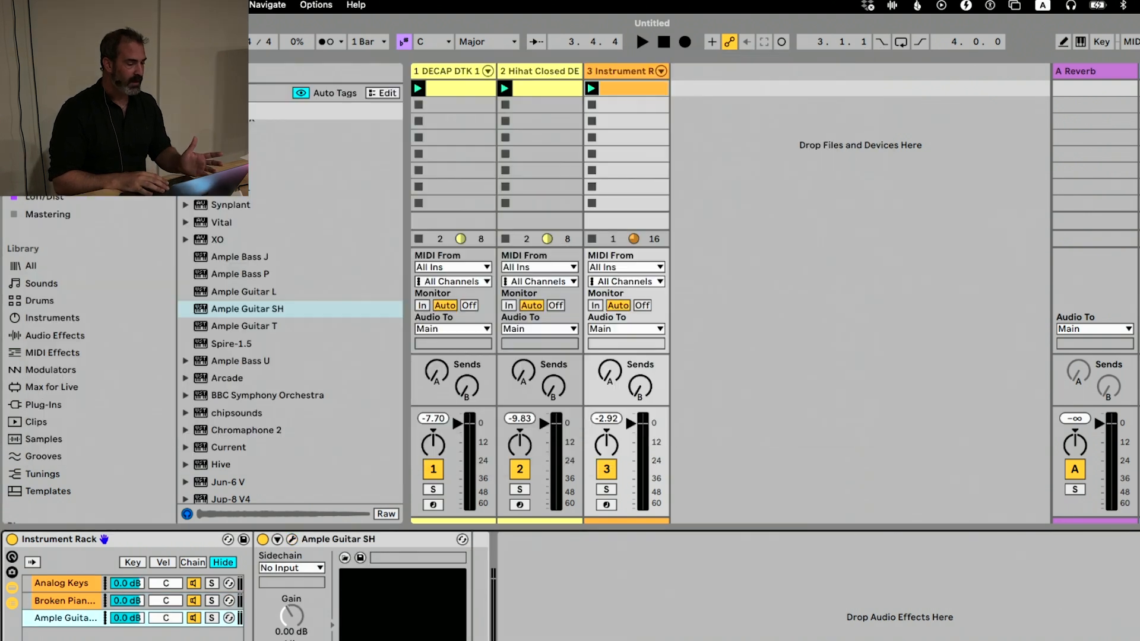
key("Delete")
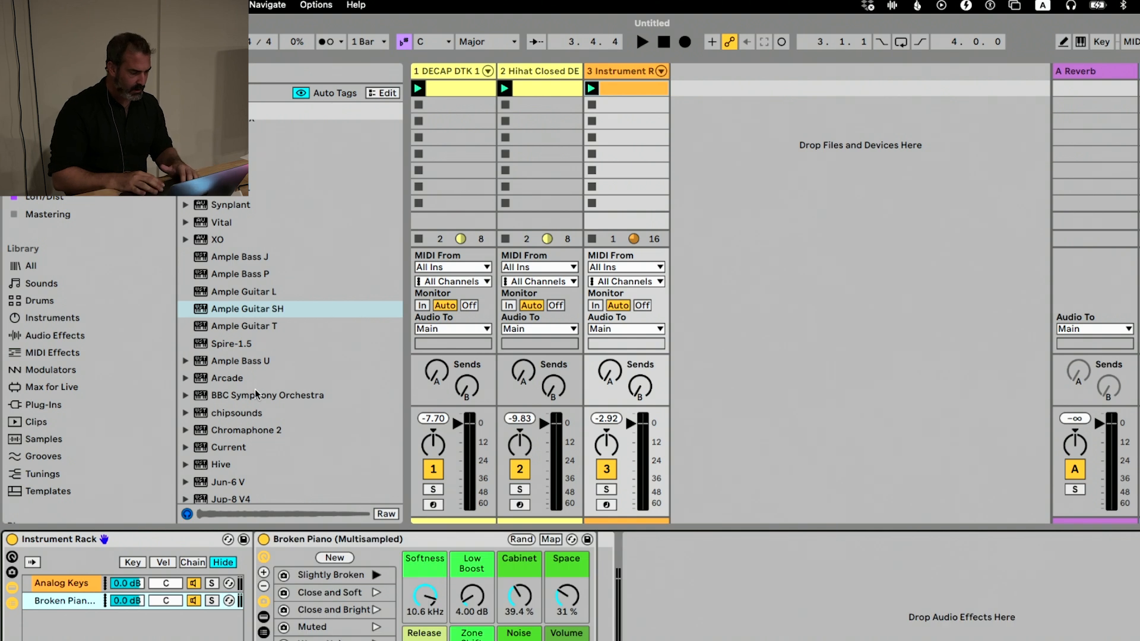
Find Omnisphere in the Sounds & Tools collection and add it as a chain in the Instrument Rack
scroll(284, 360, "down", 5)
scroll(284, 360, "down", 5)
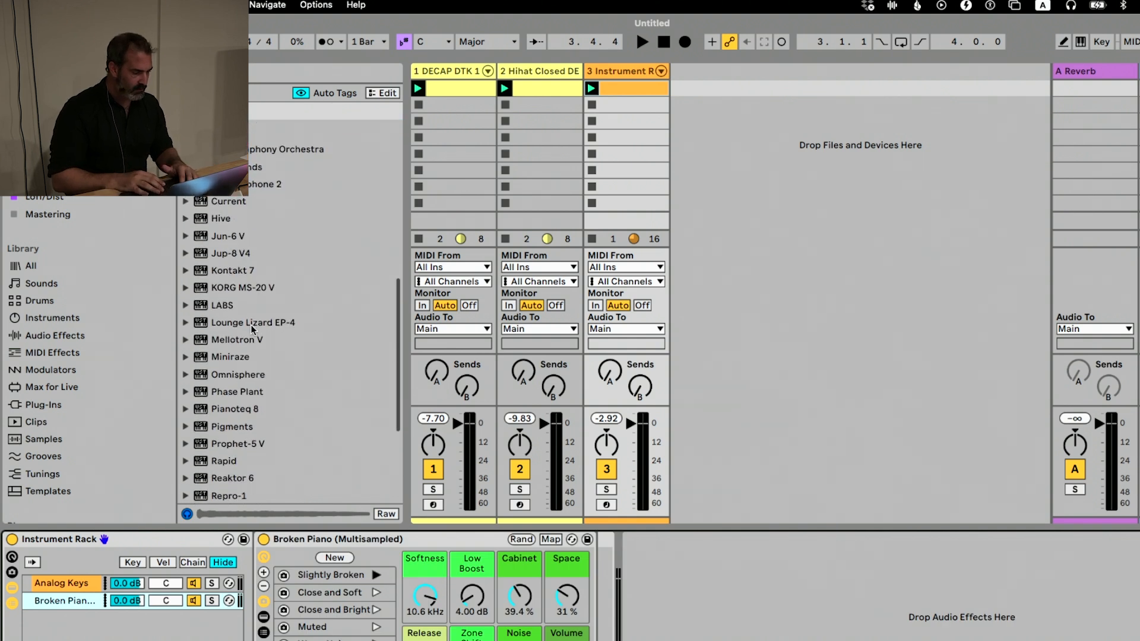
scroll(249, 331, "down", 5)
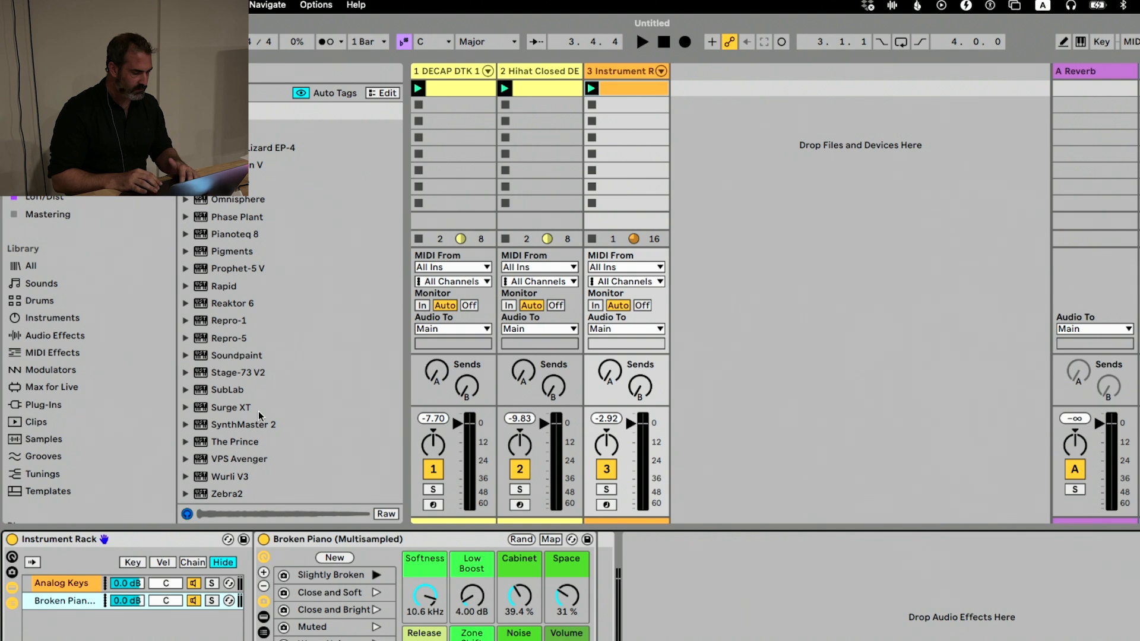
left_click(232, 202)
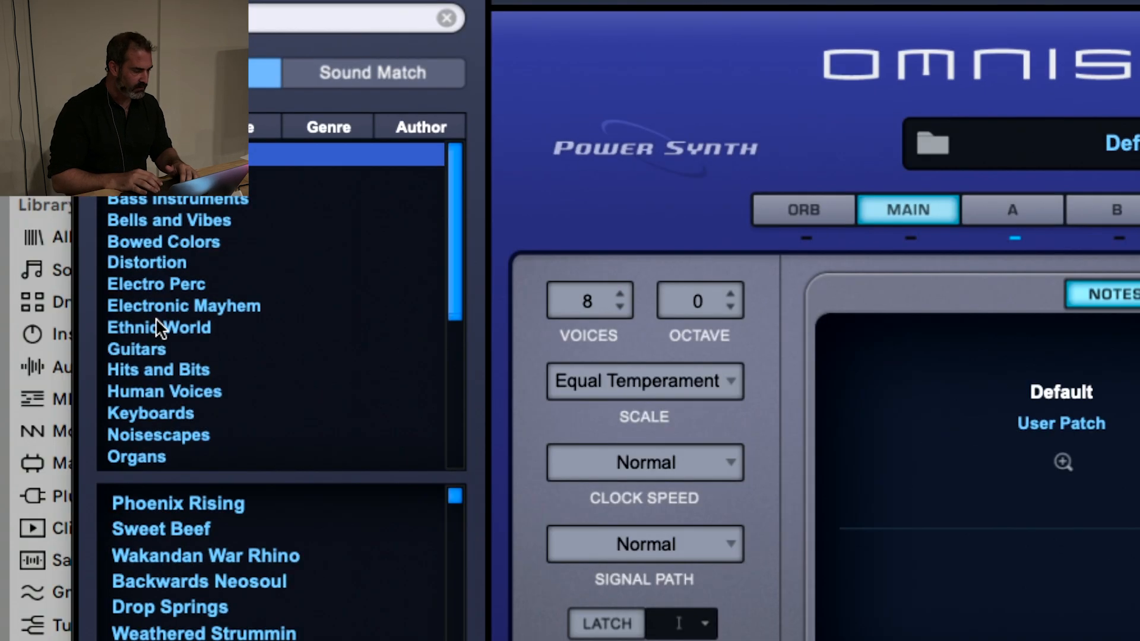
In Omnisphere, choose the Ethnic World category, shuffle the patch list and load the Plastic Toy Kotoquinho patch
left_click(159, 327)
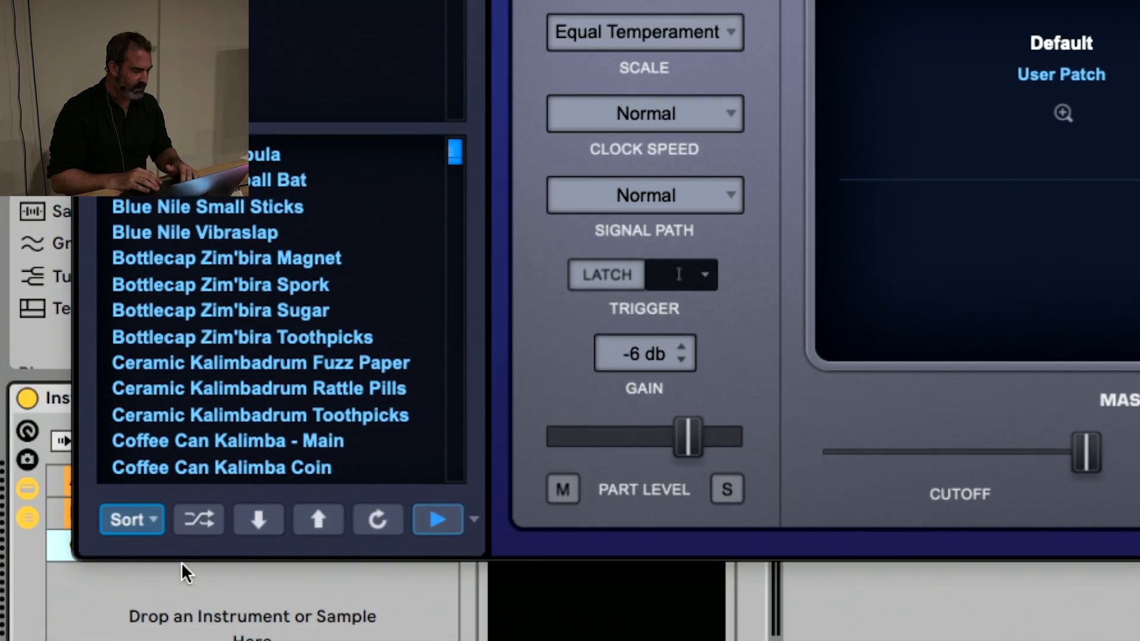
left_click(182, 527)
left_click(182, 526)
left_click(234, 254)
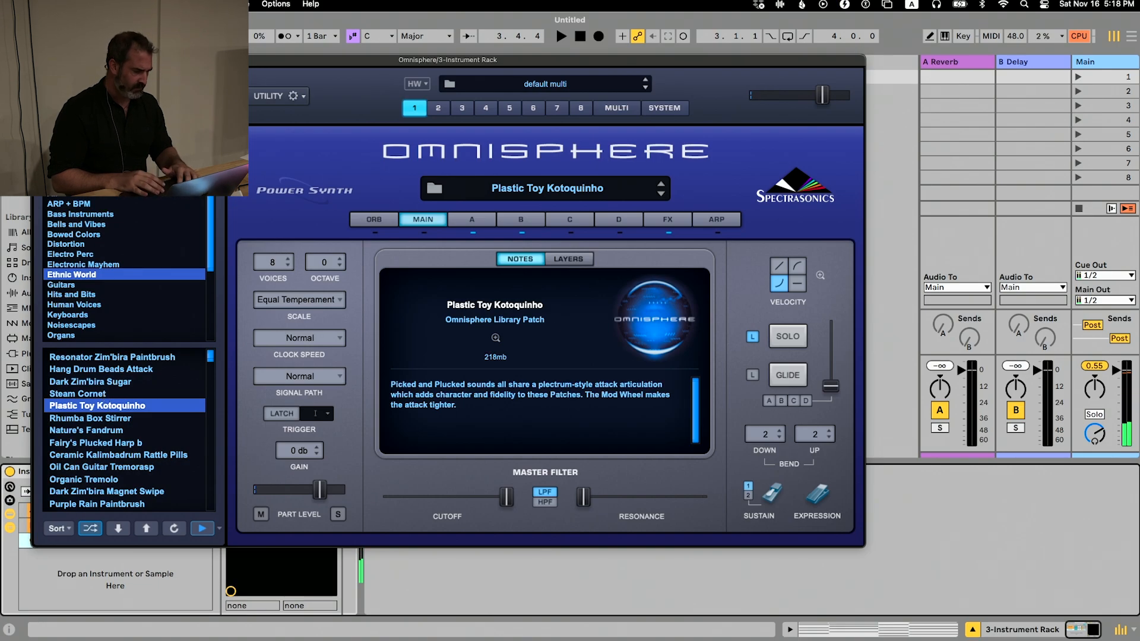
Close and reopen the Omnisphere window to check the loaded patch, close it again and play the clips
left_click(254, 473)
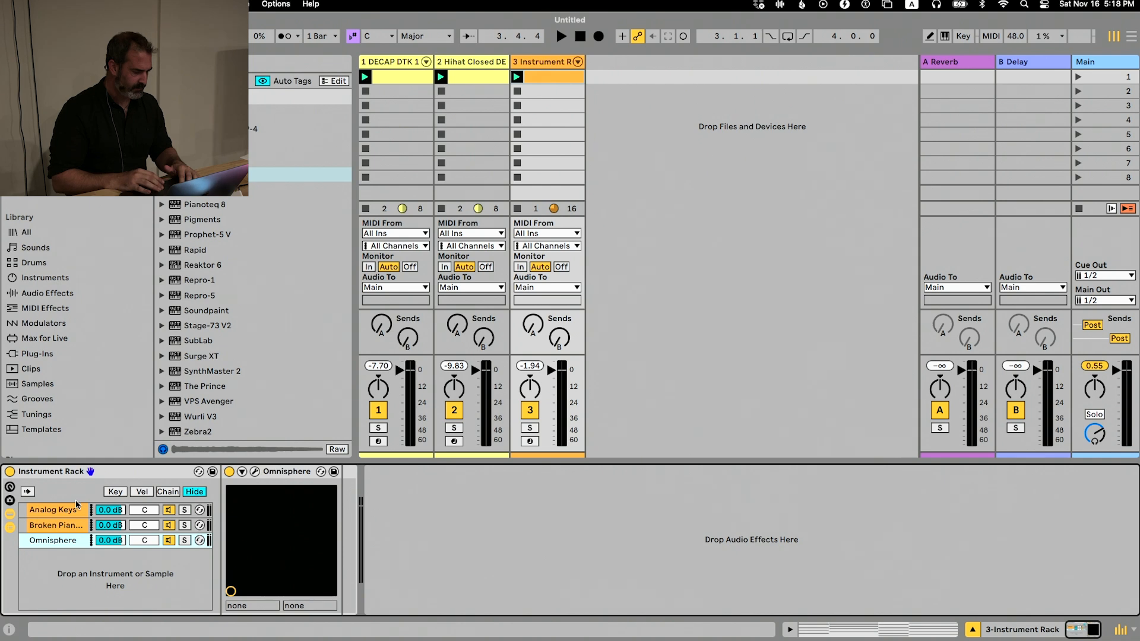
left_click(254, 473)
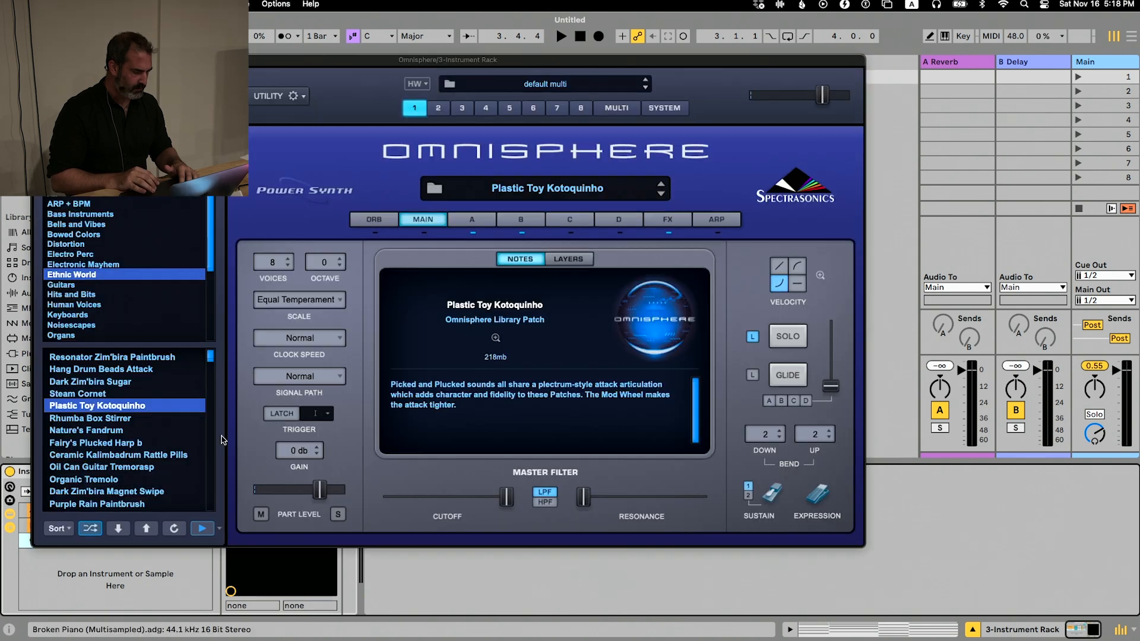
left_click(204, 527)
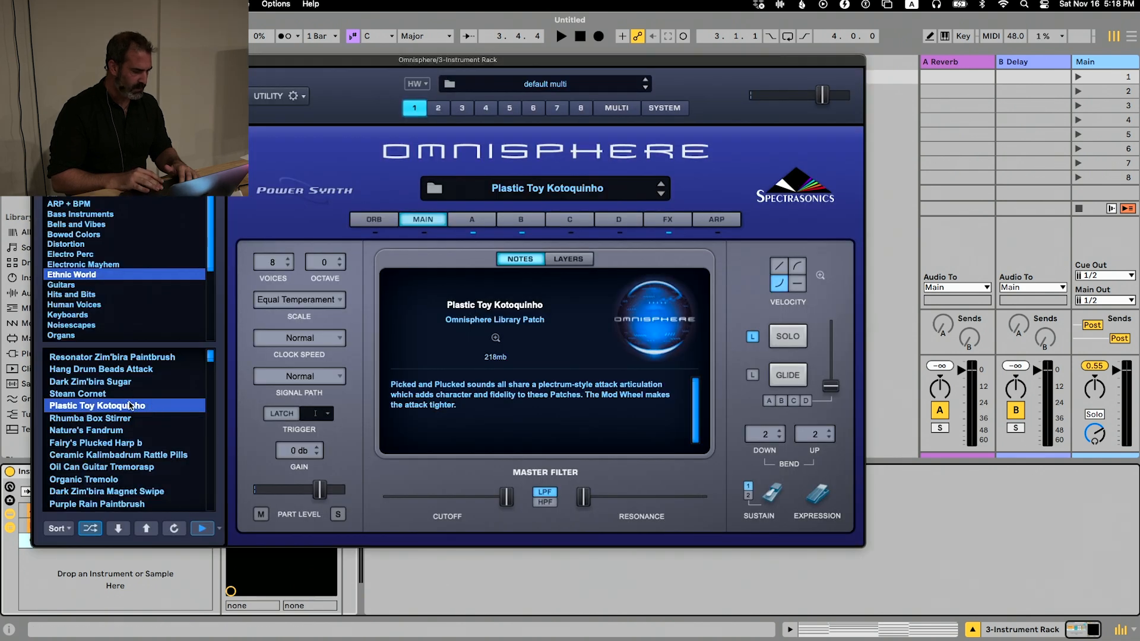
key("super+w")
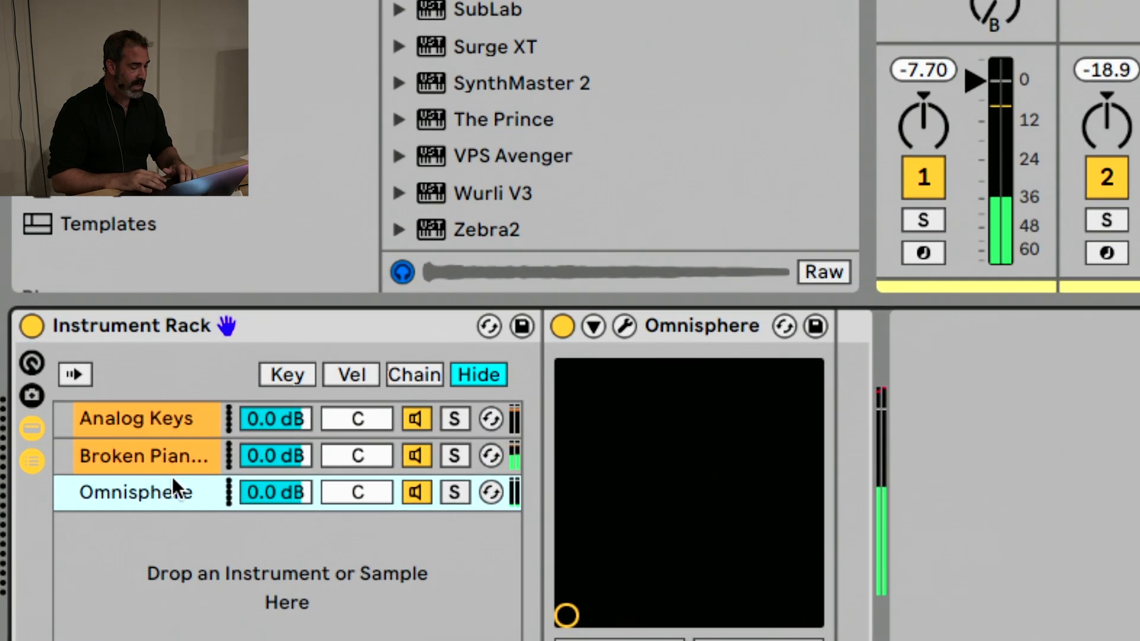
Set the Broken Piano chain to -4.6 dB and pan 30L, and the Omnisphere chain to -8.0 dB and pan 28R
left_click_drag(264, 488, 264, 526)
left_click_drag(343, 490, 343, 482)
left_click_drag(273, 455, 273, 475)
left_click_drag(343, 447, 357, 474)
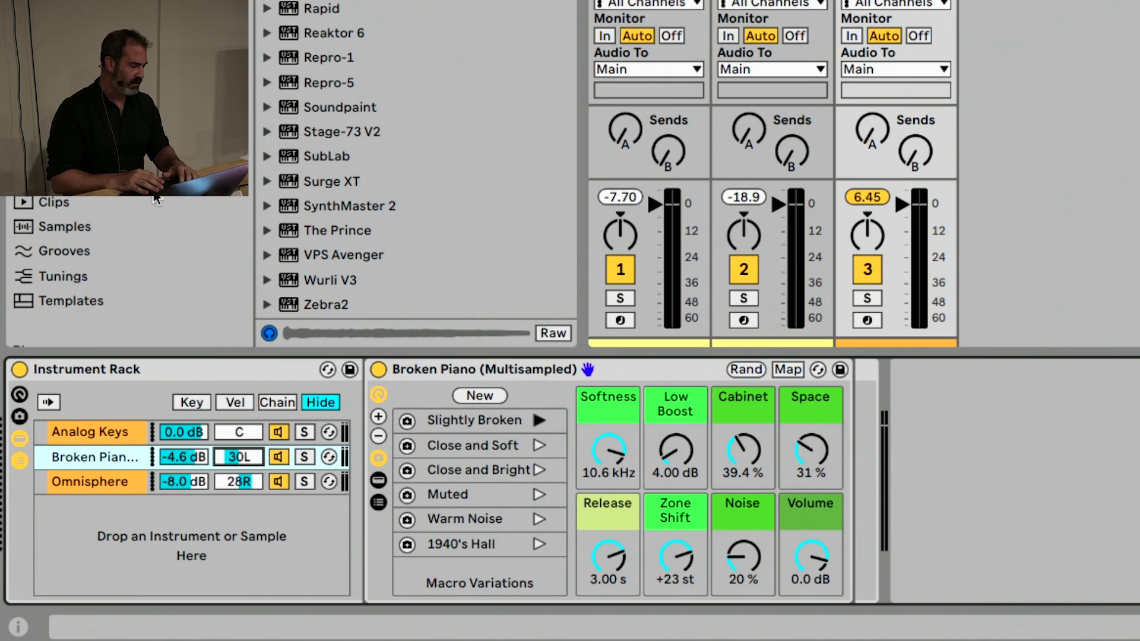
From the Brass Quartet by Spitfire Audio pack's All-in-one instruments, add Long All-in-one - Brass Quartet as a fourth chain in the rack
scroll(78, 184, "down", 5)
left_click(65, 189)
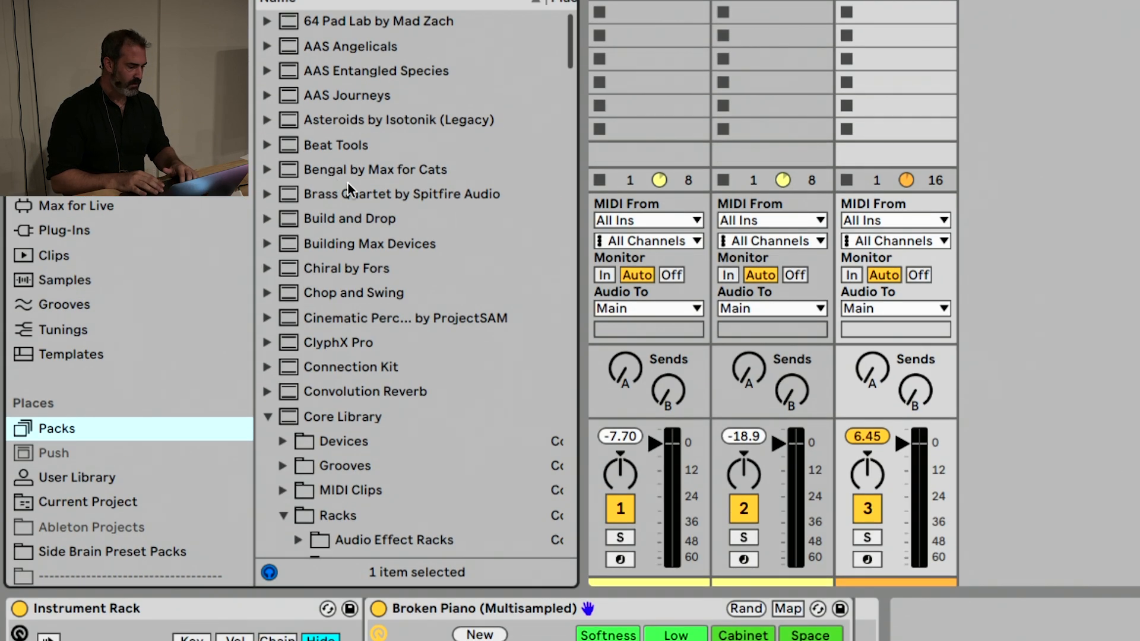
left_click(271, 194)
left_click(288, 218)
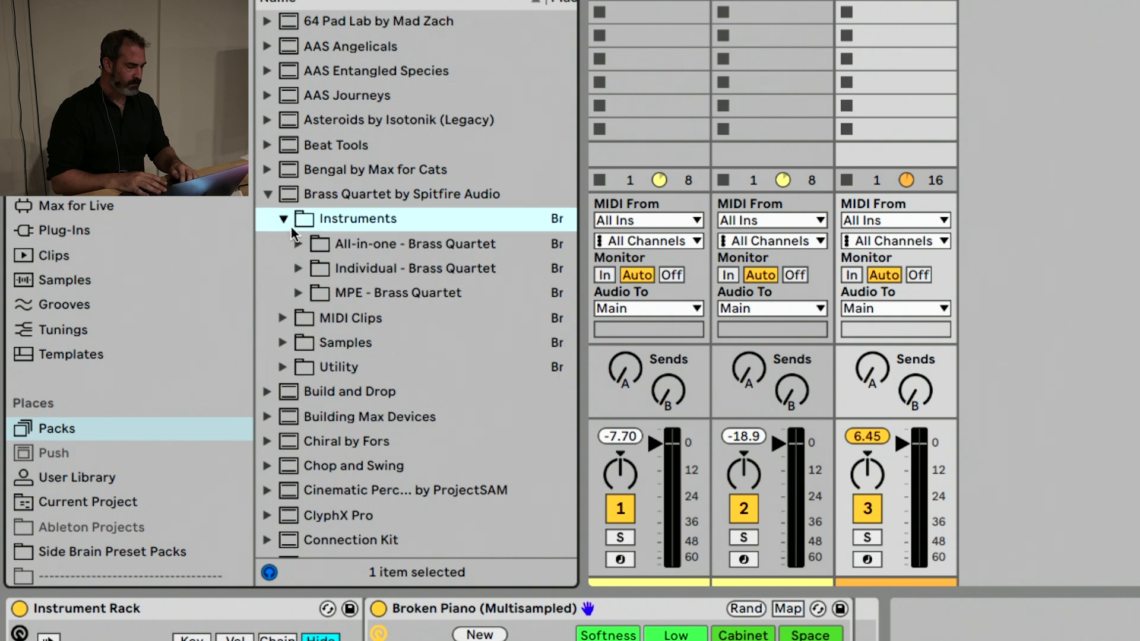
left_click(298, 244)
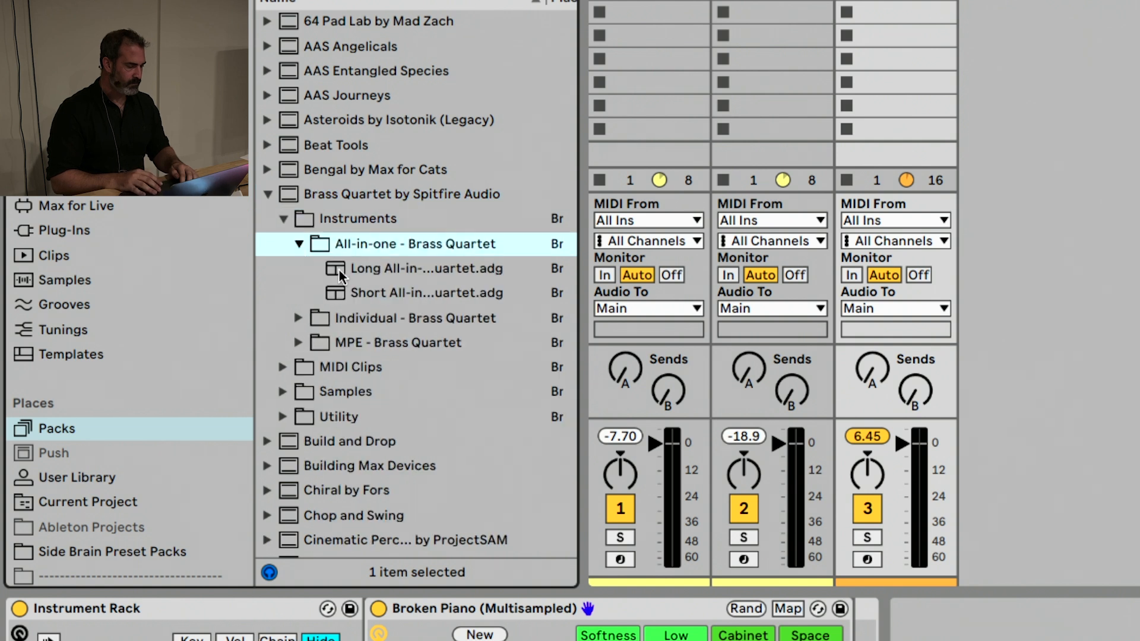
scroll(339, 269, "down", 4)
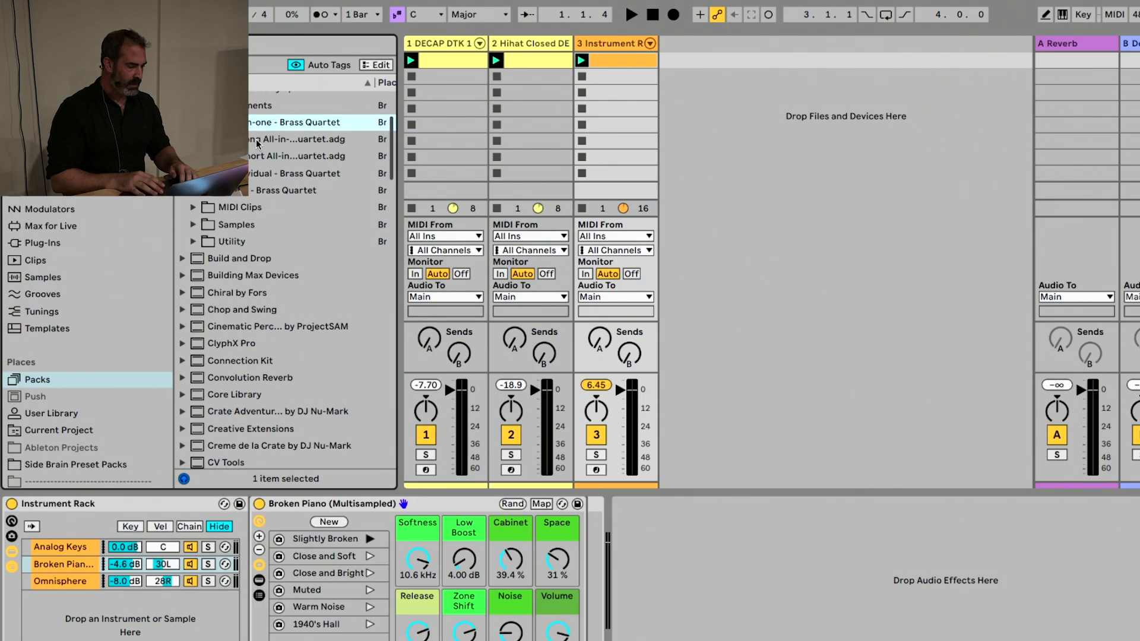
left_click_drag(256, 144, 105, 619)
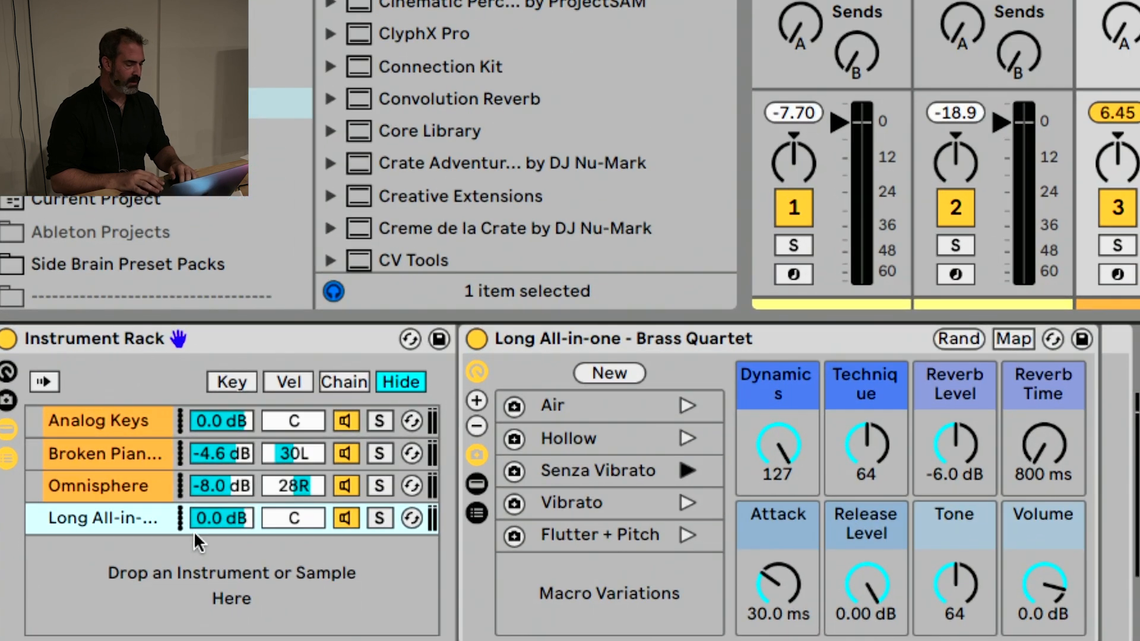
Set the Long All-in-one brass chain's volume to -15.6 dB in the Instrument Rack
left_click_drag(115, 579, 115, 595)
left_click_drag(221, 518, 220, 514)
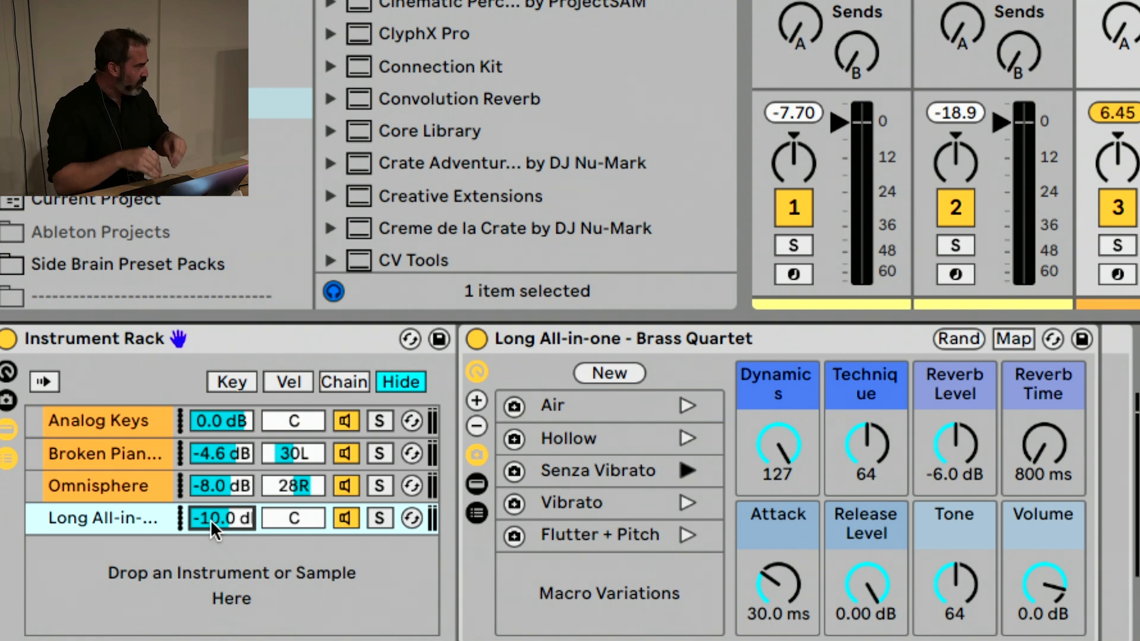
scroll(211, 519, "down", 4)
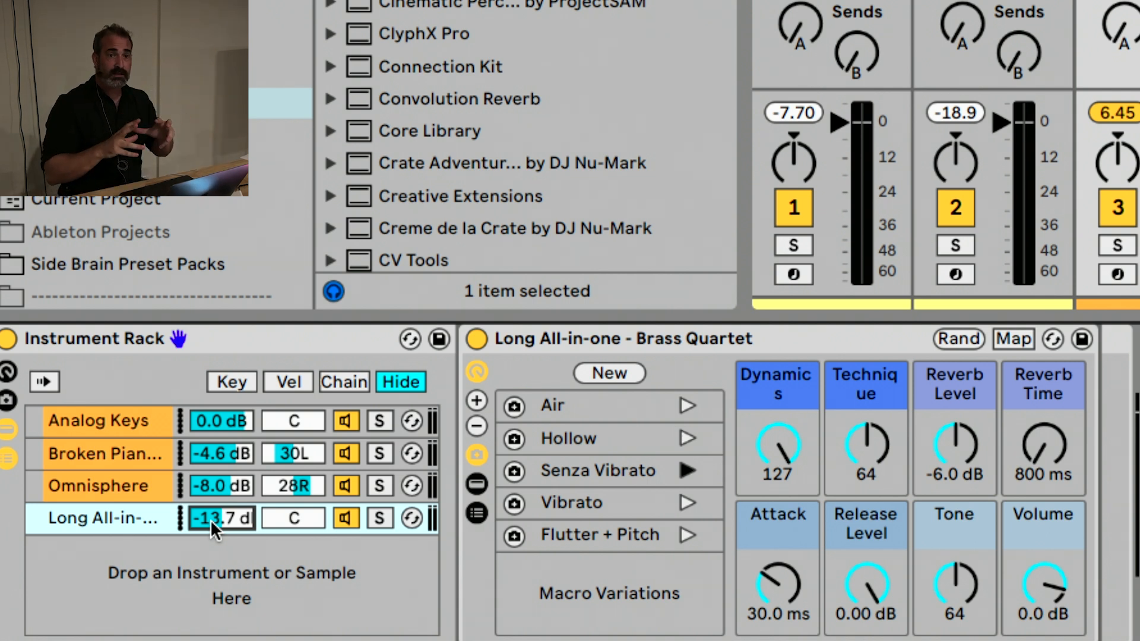
mouse_move(210, 518)
left_mouse_down()
mouse_move(210, 483)
mouse_move(210, 534)
mouse_move(210, 519)
left_mouse_up()
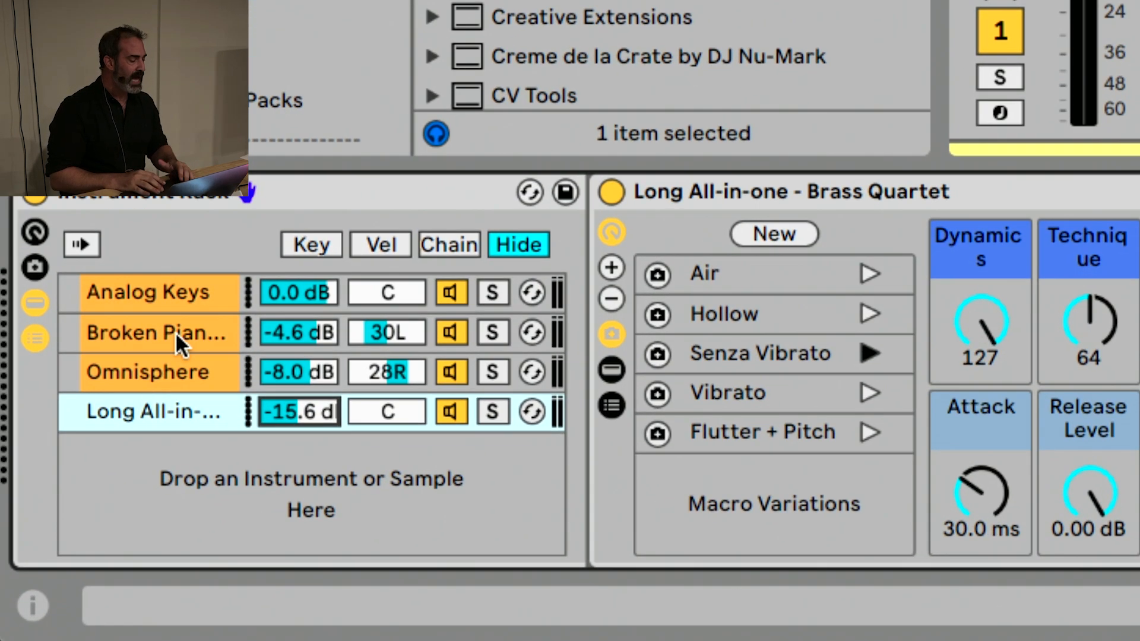
Go up and down through the rack's four chains to view the instrument each one holds
left_click(62, 525)
key("Up")
key("Down")
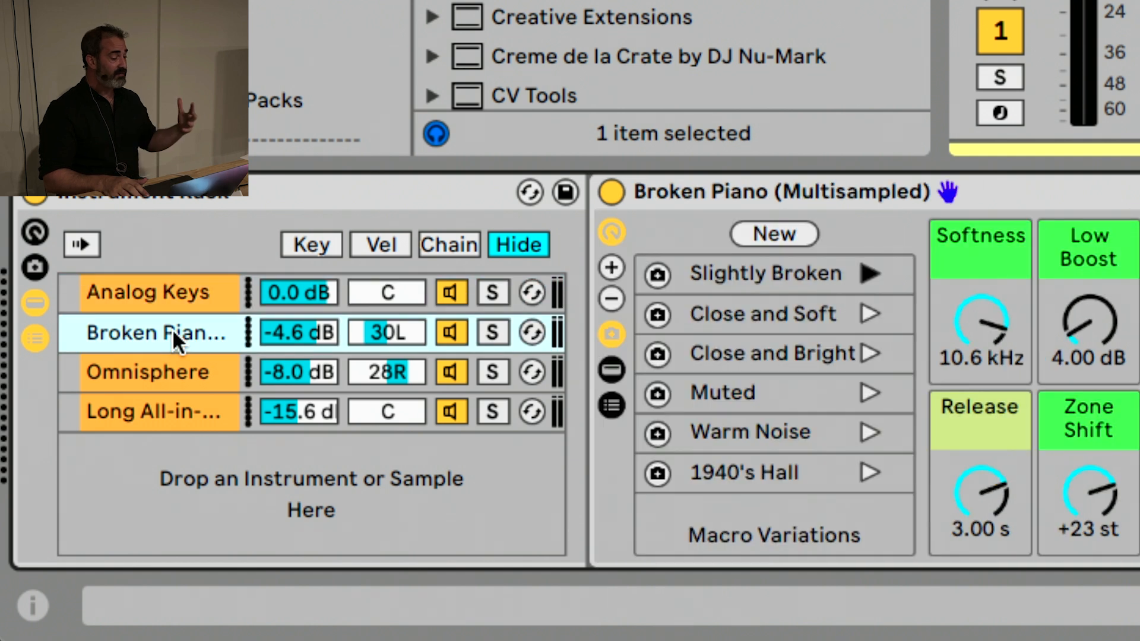
key("Down")
key("Down")
key("Up")
key("Up")
key("Up")
key("Down")
key("Down")
key("Down")
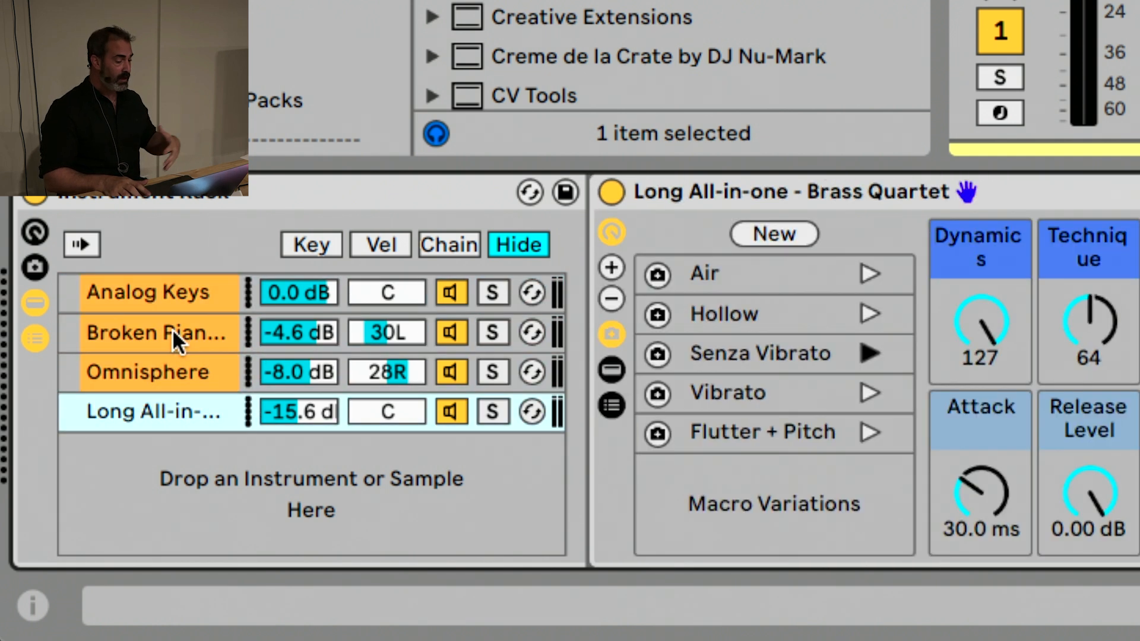
key("Up")
key("Up")
key("Down")
key("Down")
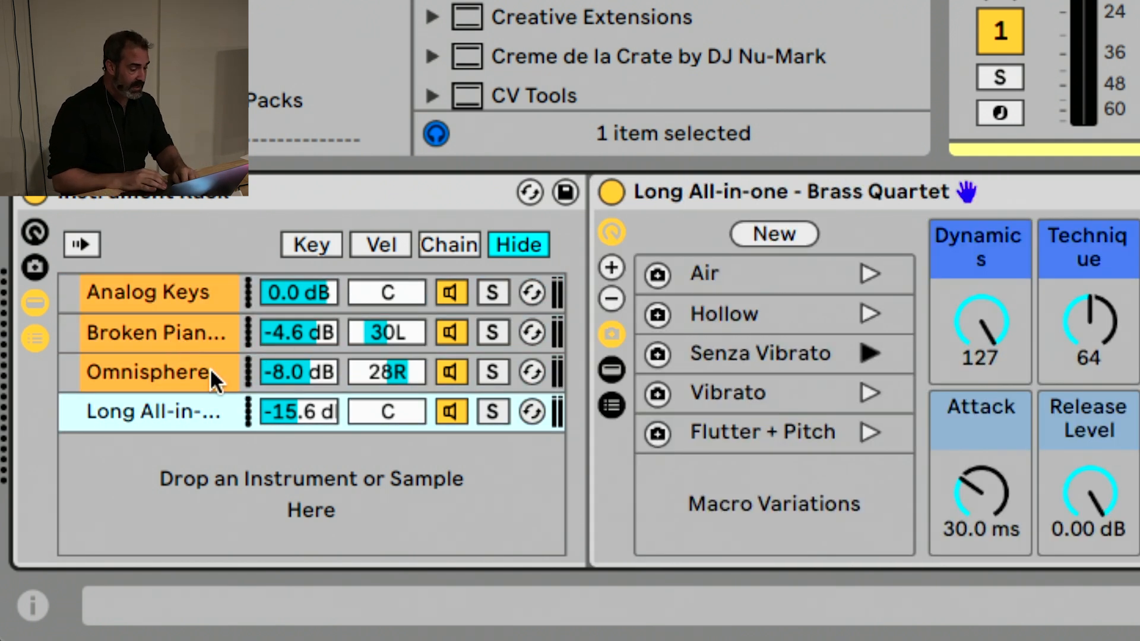
Add an Arpeggiator before Omnisphere in its chain, with the rate at 1/16 and steps at 1
key("Up")
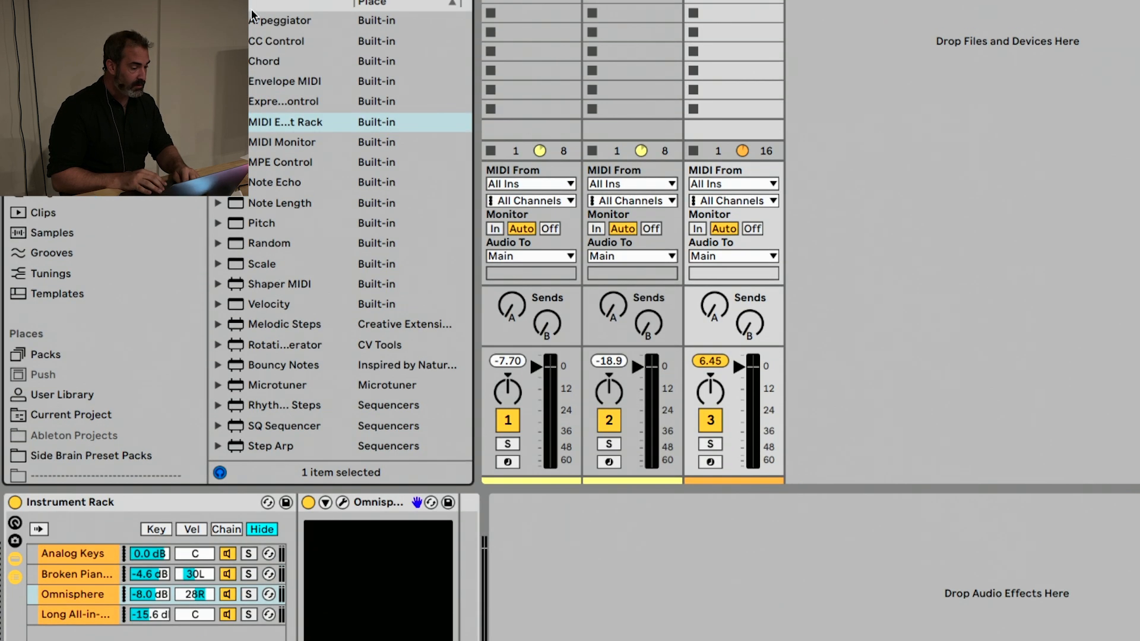
left_click_drag(268, 22, 322, 508)
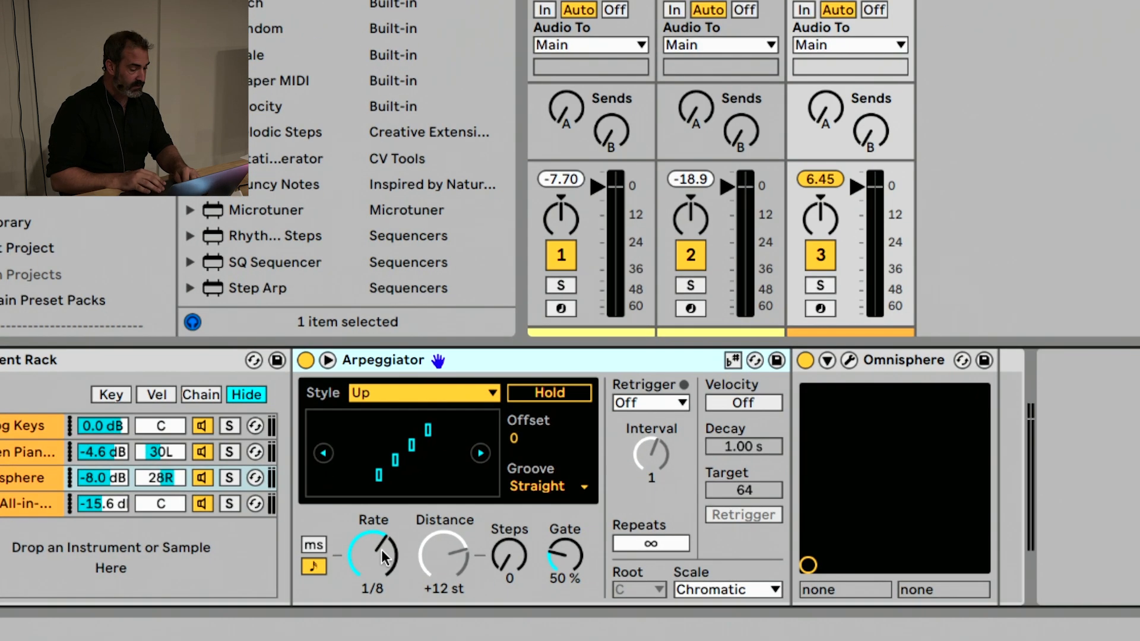
left_click_drag(371, 561, 373, 576)
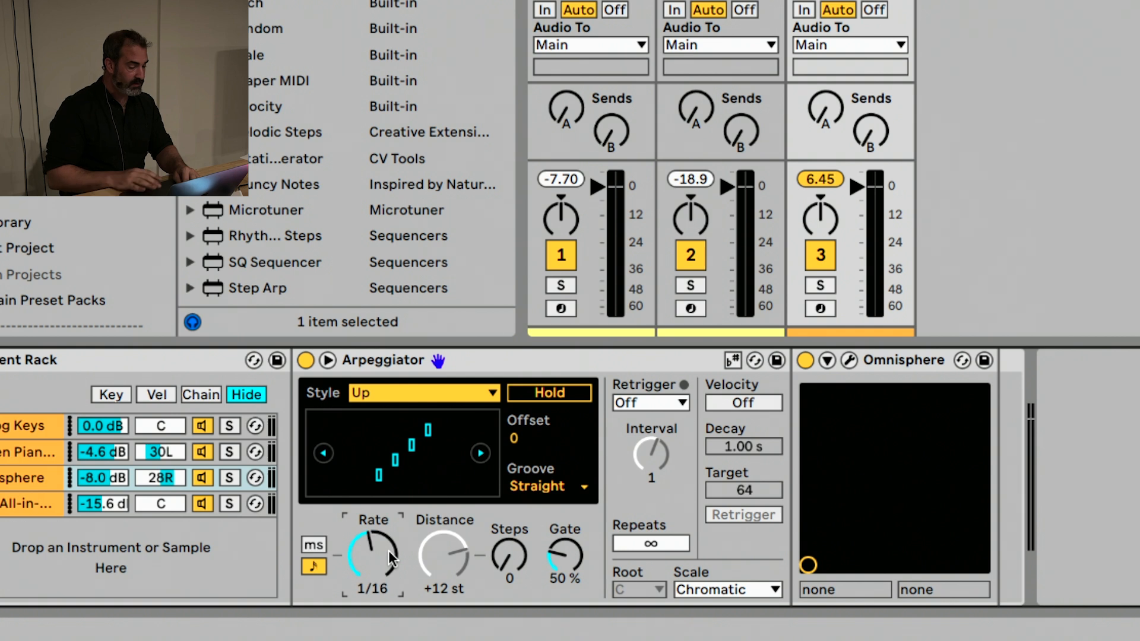
left_click(466, 558)
left_click_drag(510, 552, 509, 544)
During playback, add a Pitch device at -12 st before the Arpeggiator and lower the Omnisphere chain to -21.5 dB
key("space")
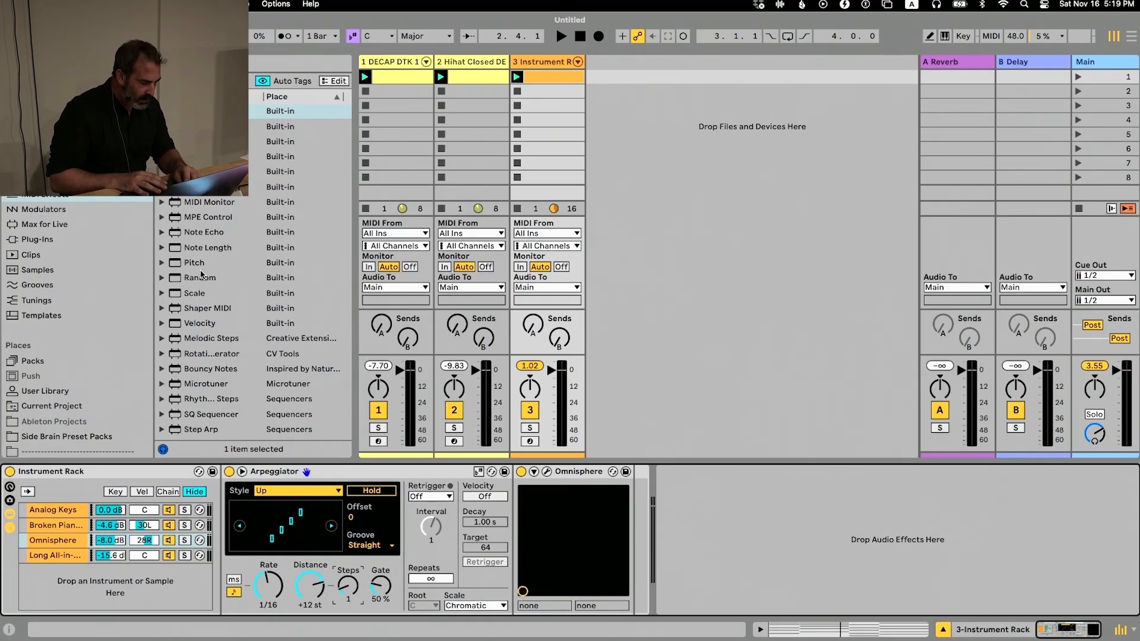
left_click_drag(200, 271, 229, 527)
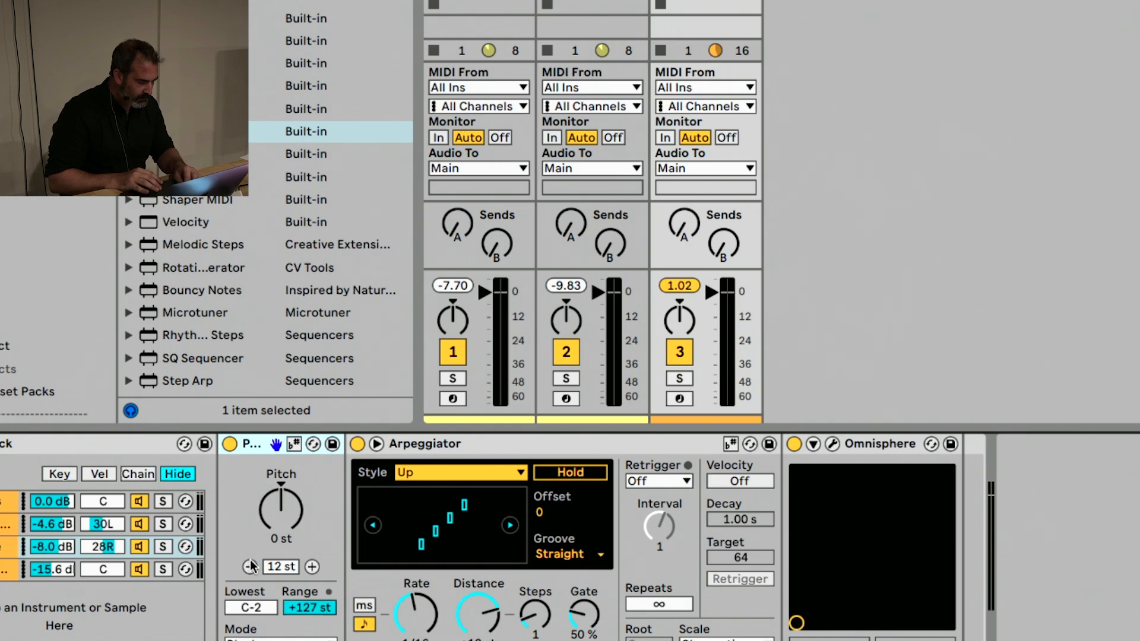
left_click(251, 566)
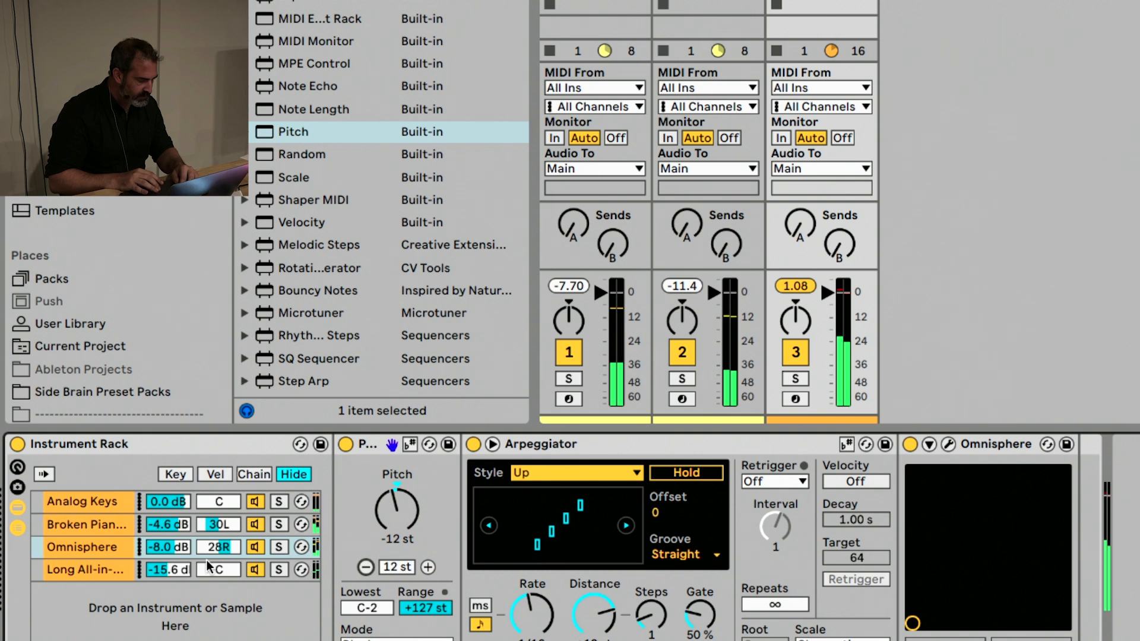
mouse_move(185, 550)
left_mouse_down()
mouse_move(185, 579)
mouse_move(185, 561)
left_mouse_up()
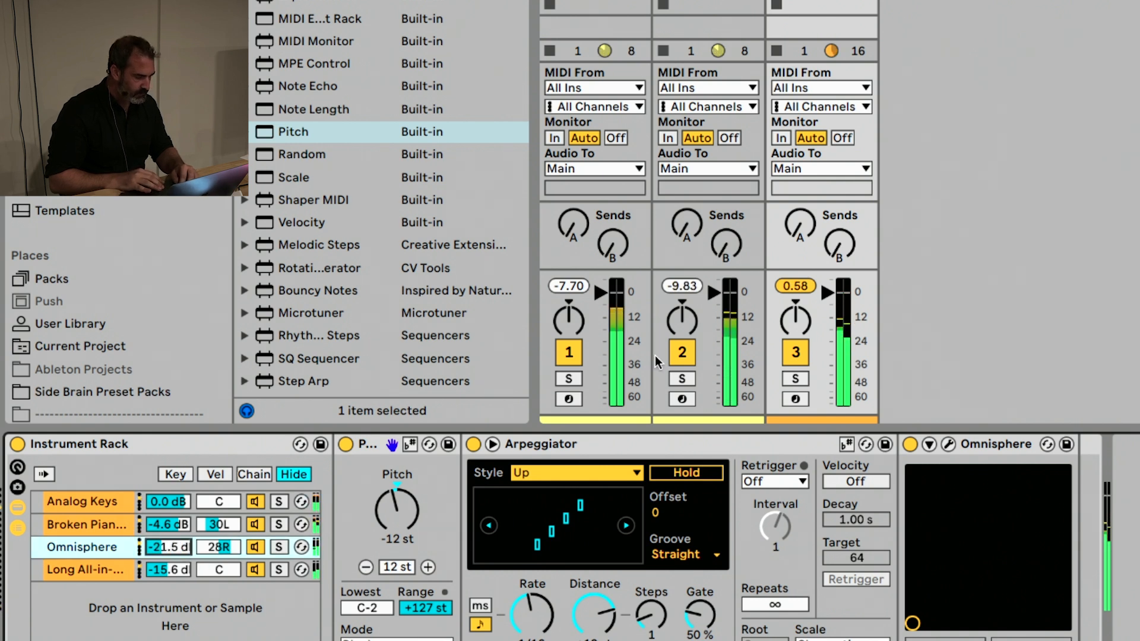
Mute the hi-hat track and solo the Instrument Rack track
left_click(682, 352)
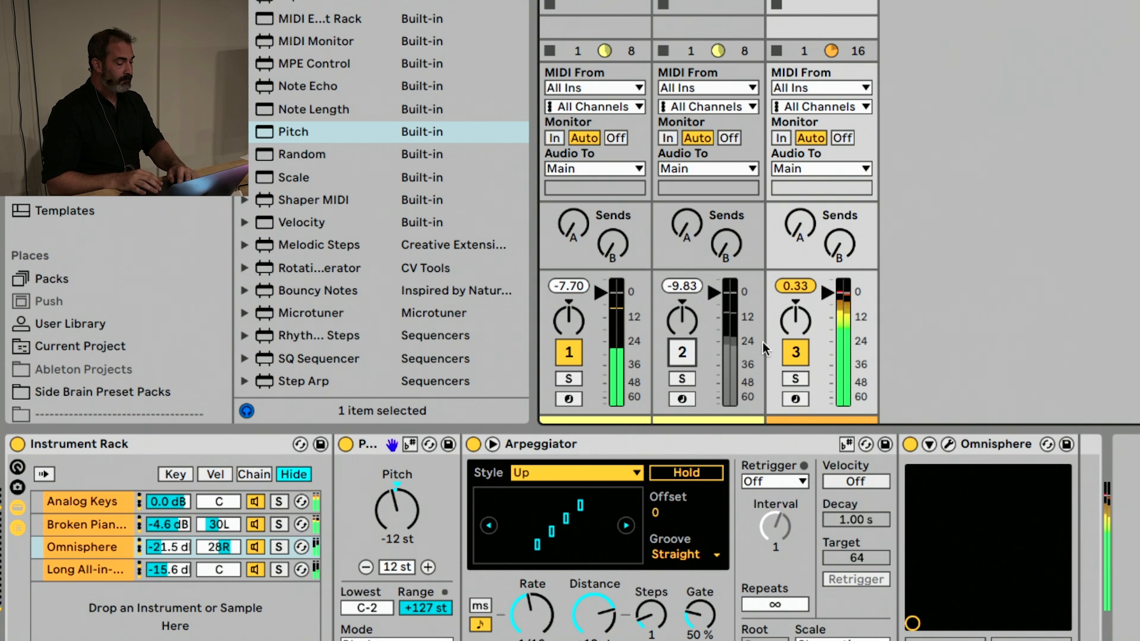
left_click(794, 378)
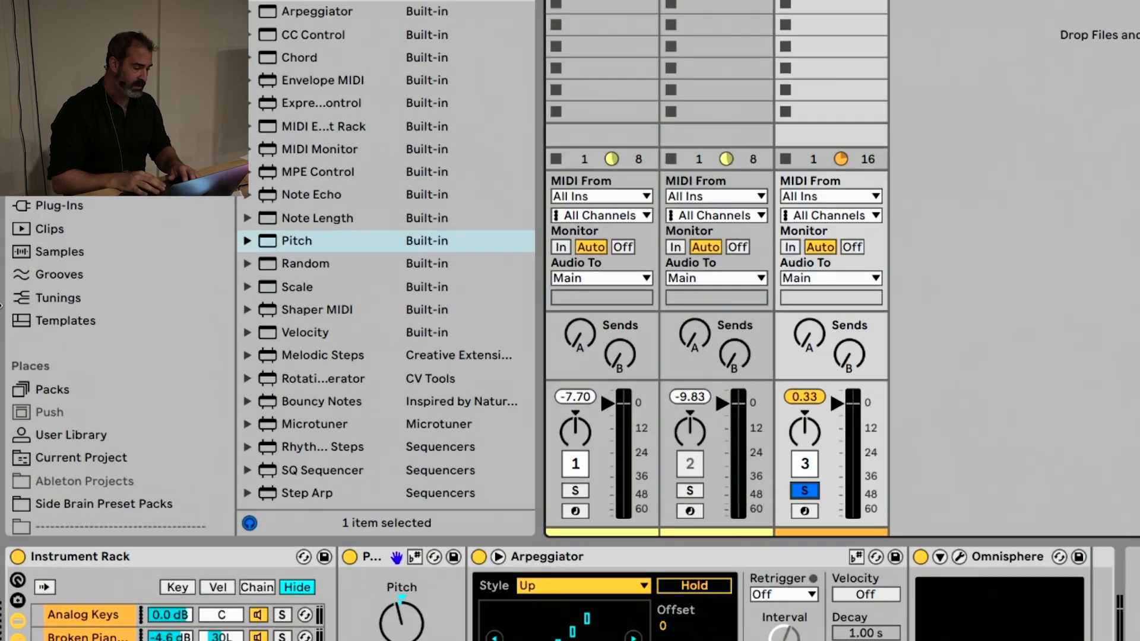
Show the Samples library in the browser and filter it by Kick
scroll(66, 249, "down", 8)
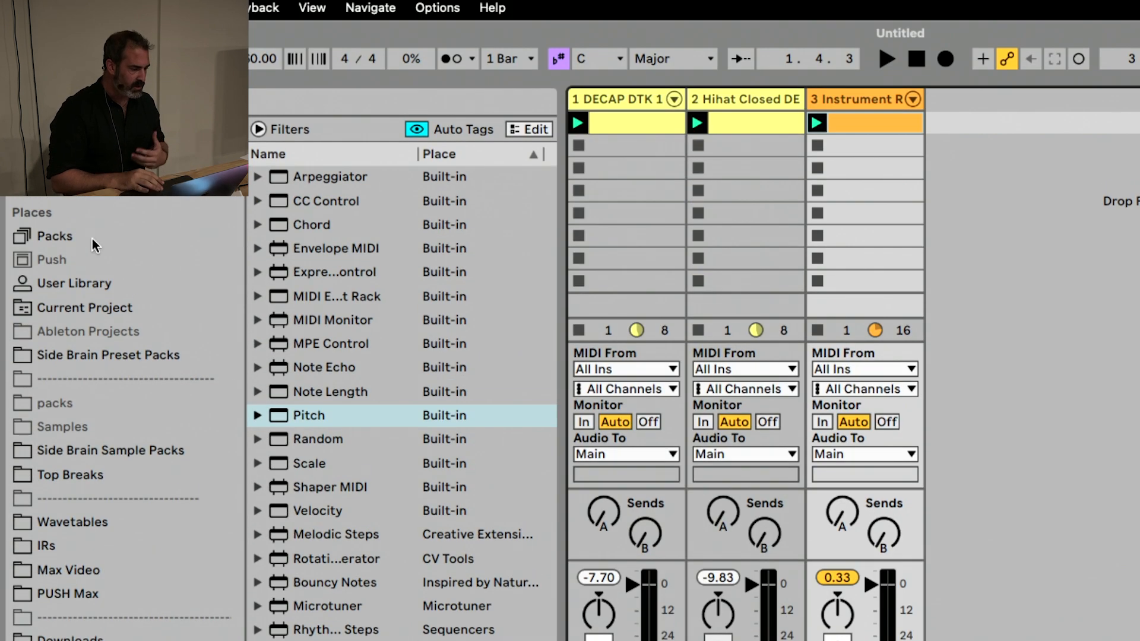
scroll(95, 70, "up", 6)
left_click(83, 75)
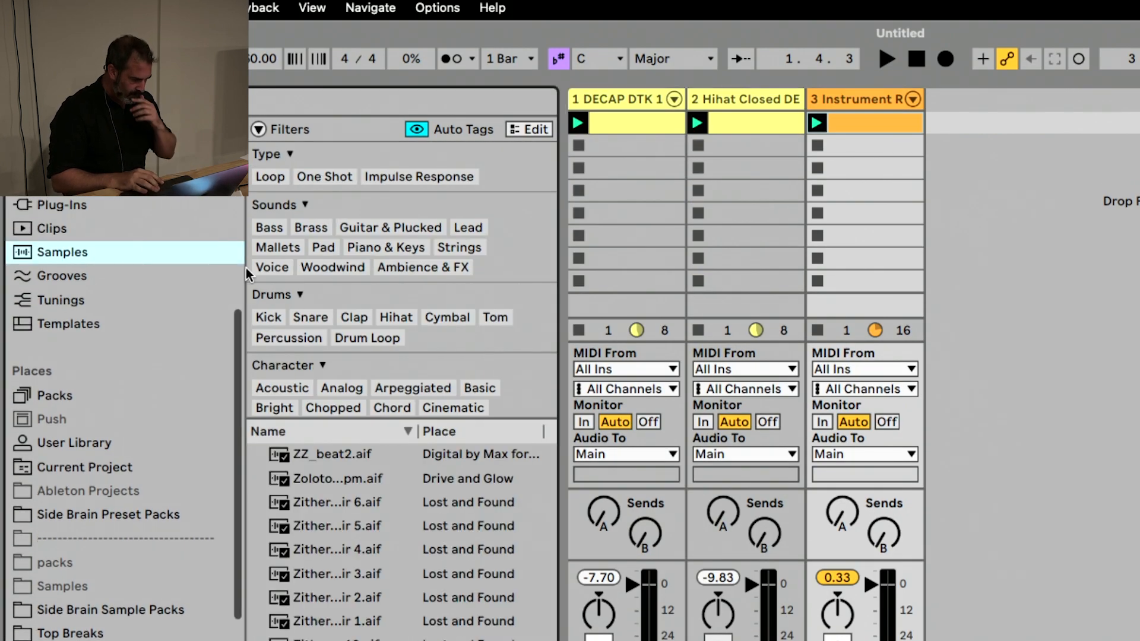
left_click(276, 318)
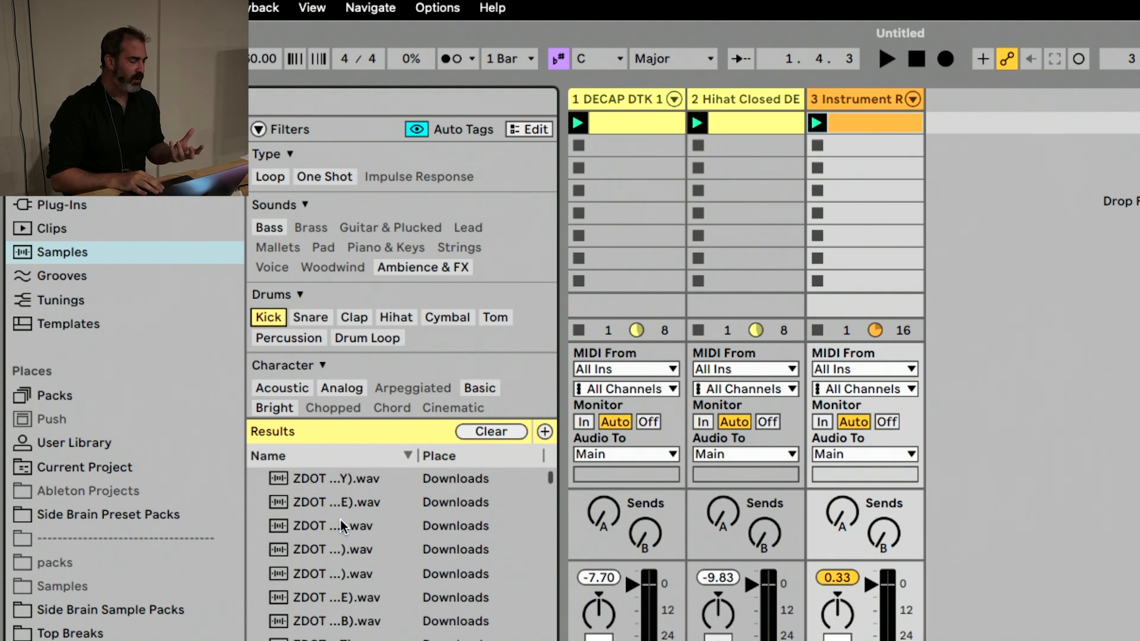
Audition kick samples one after another down the results list, then clear the Kick filter
left_click(349, 524)
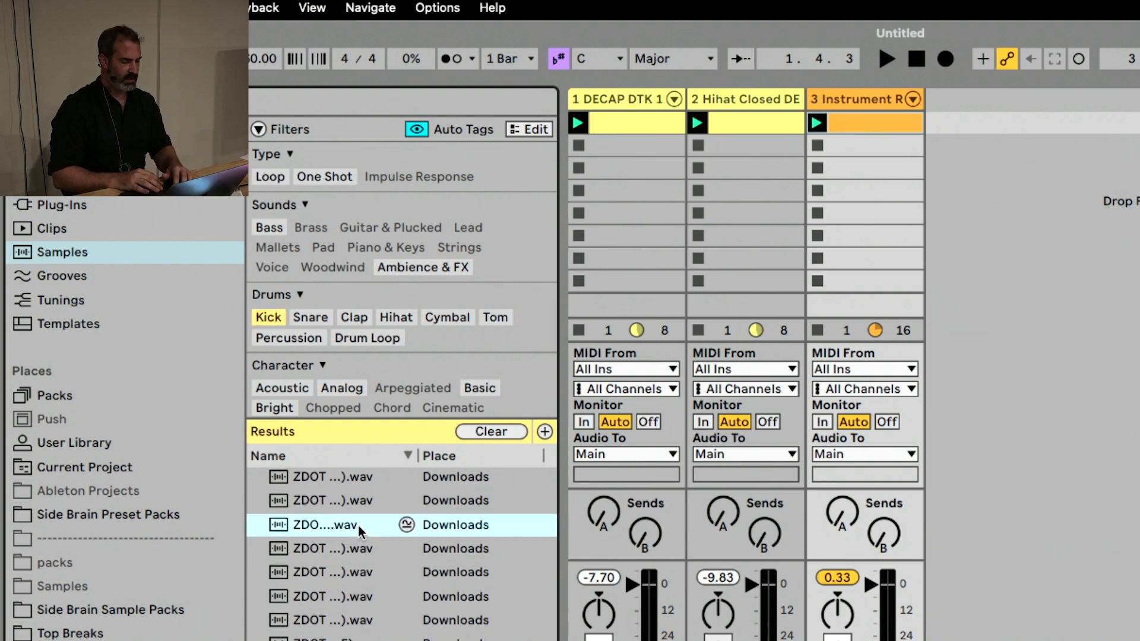
key("Down")
key("Down")
key("Down")
key("Down")
key("Down")
key("Down")
key("Down")
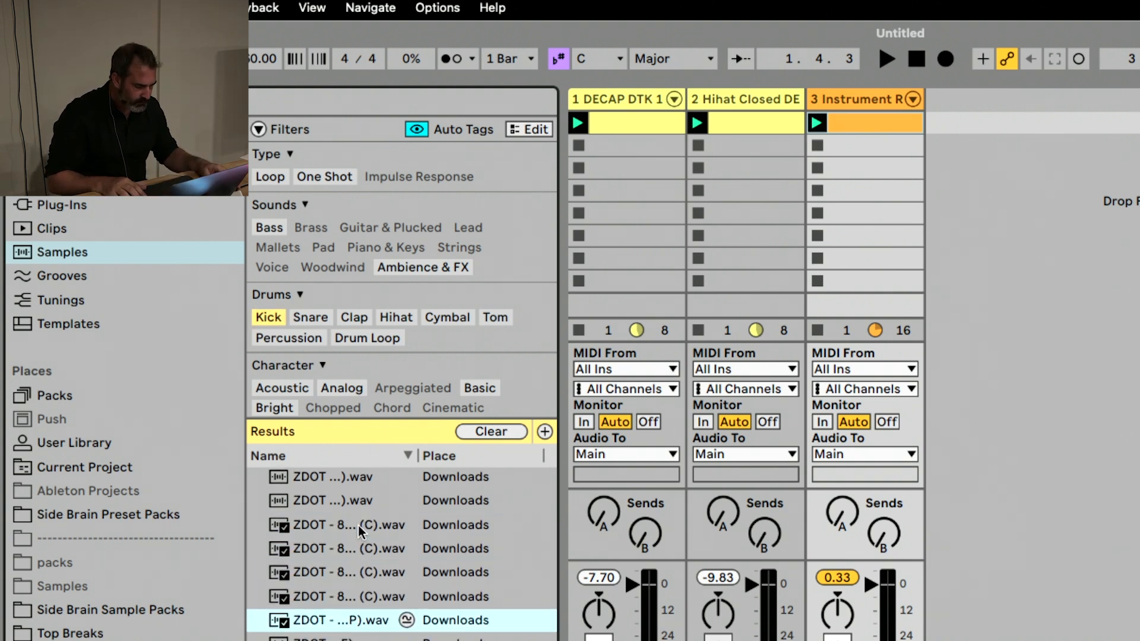
key("Down")
key("Down")
key("Down")
key("Down")
key("Down")
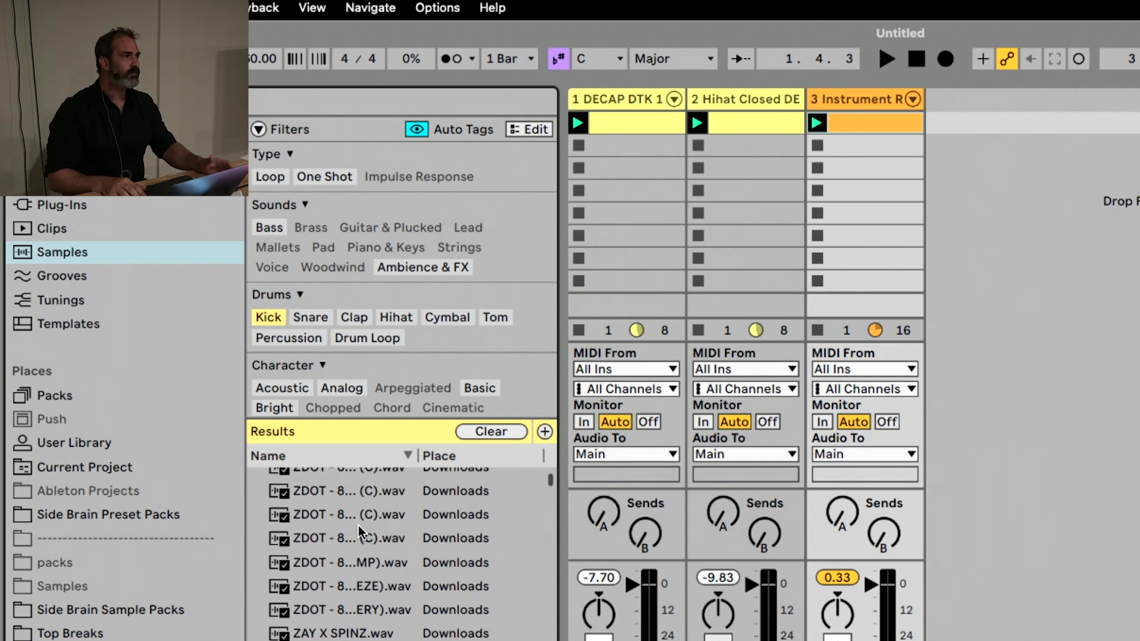
key("Down")
key("Down")
key("Down")
key("Down")
key("Down")
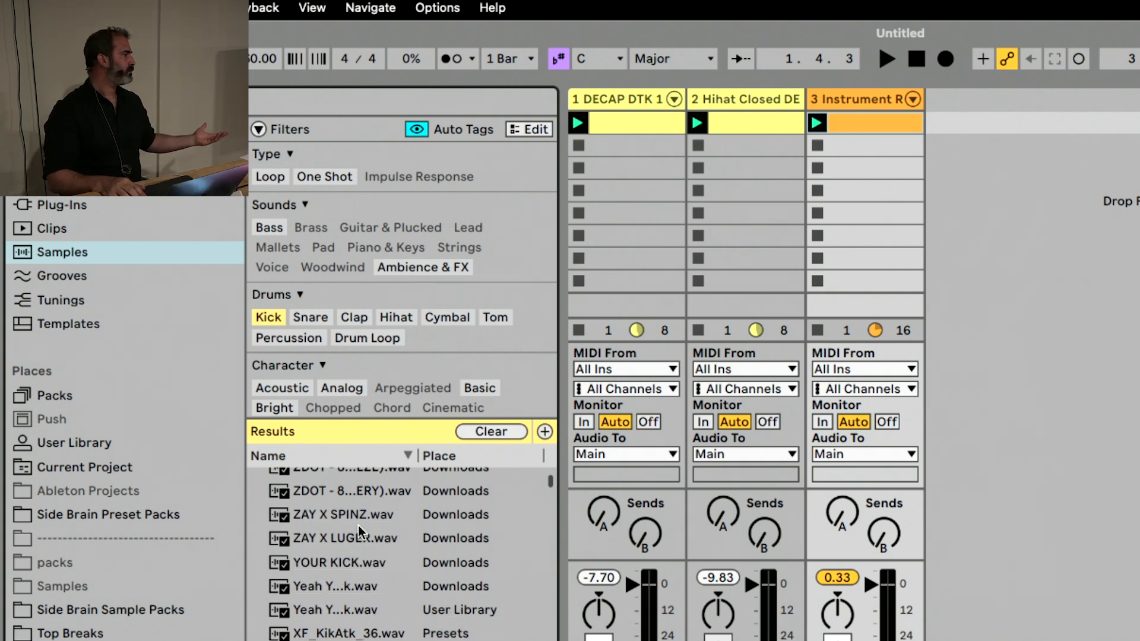
key("Down")
key("Down")
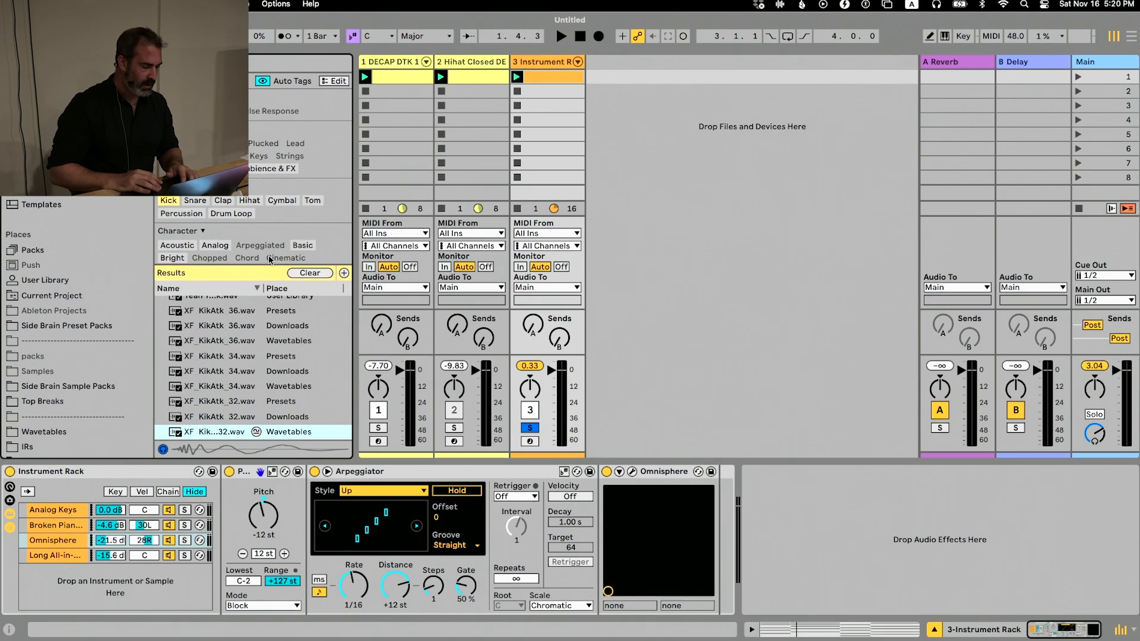
left_click(310, 271)
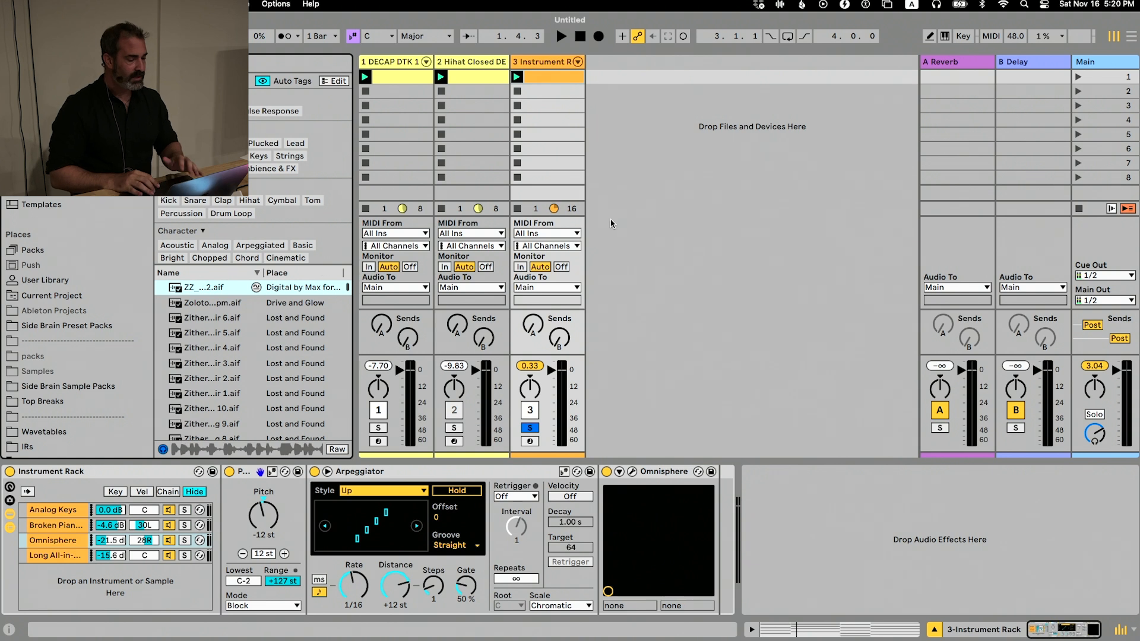
Stop the clip on the Instrument Rack track and turn off its solo
left_click(516, 209)
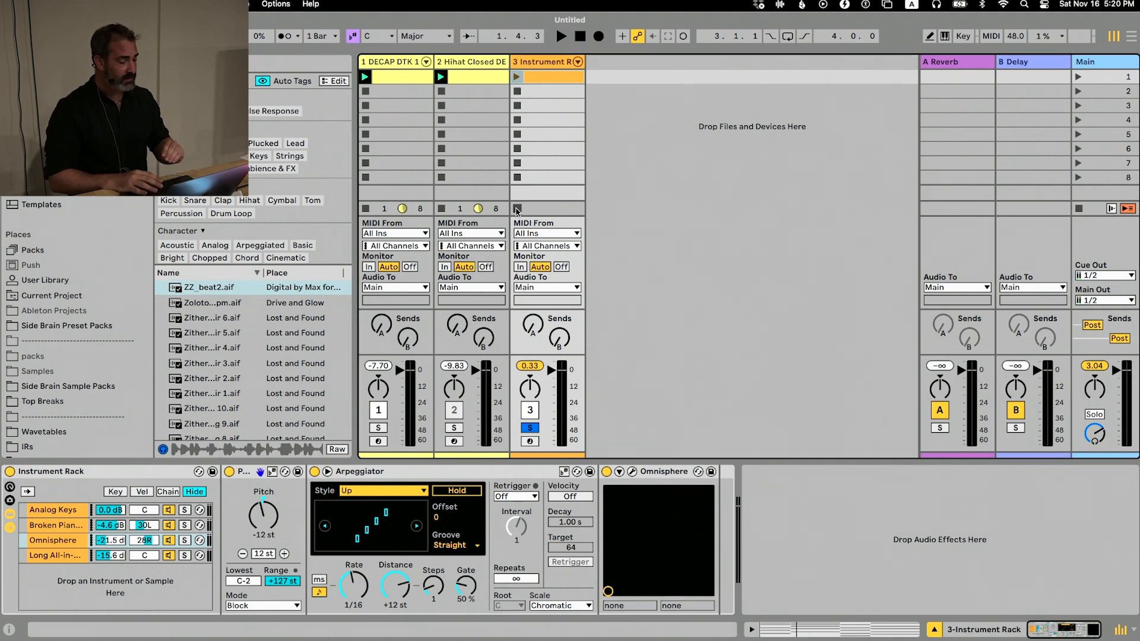
left_click(536, 427)
Switch to Finder and, in a new window, open the Production Workflow w/ Side Brain folder from the Desktop
key("super+Tab")
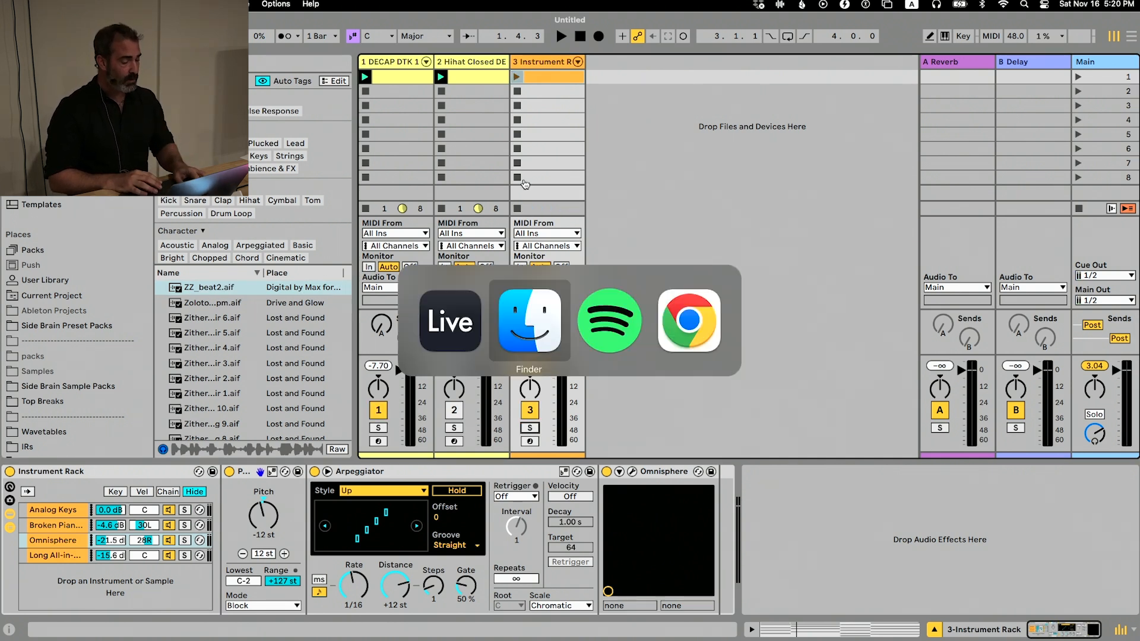
key("super+n")
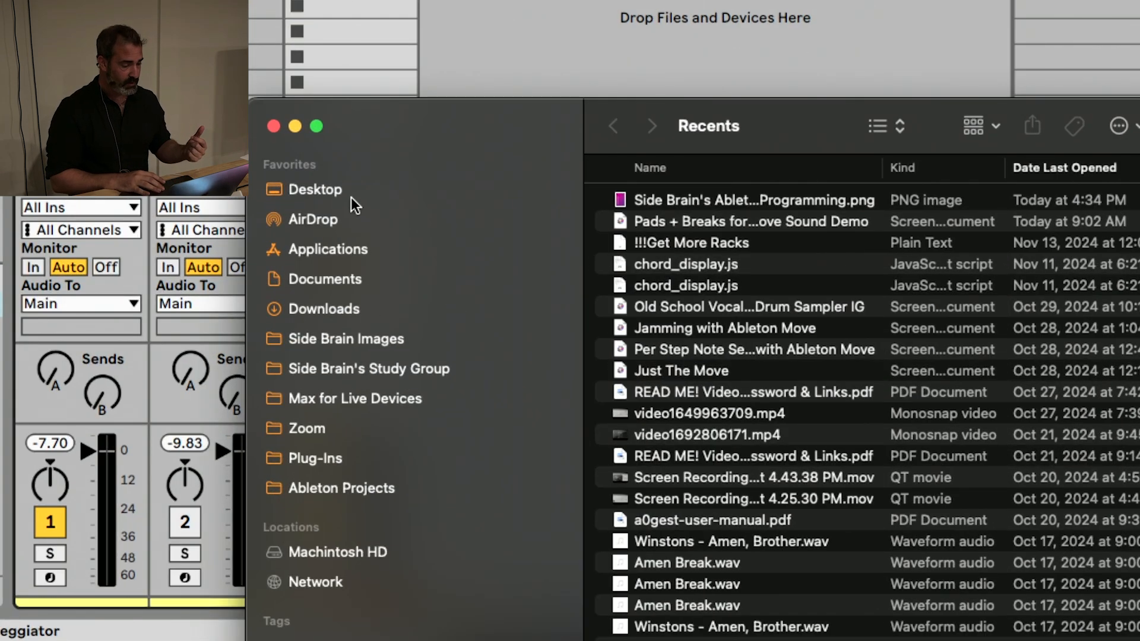
left_click(416, 202)
double_click(667, 285)
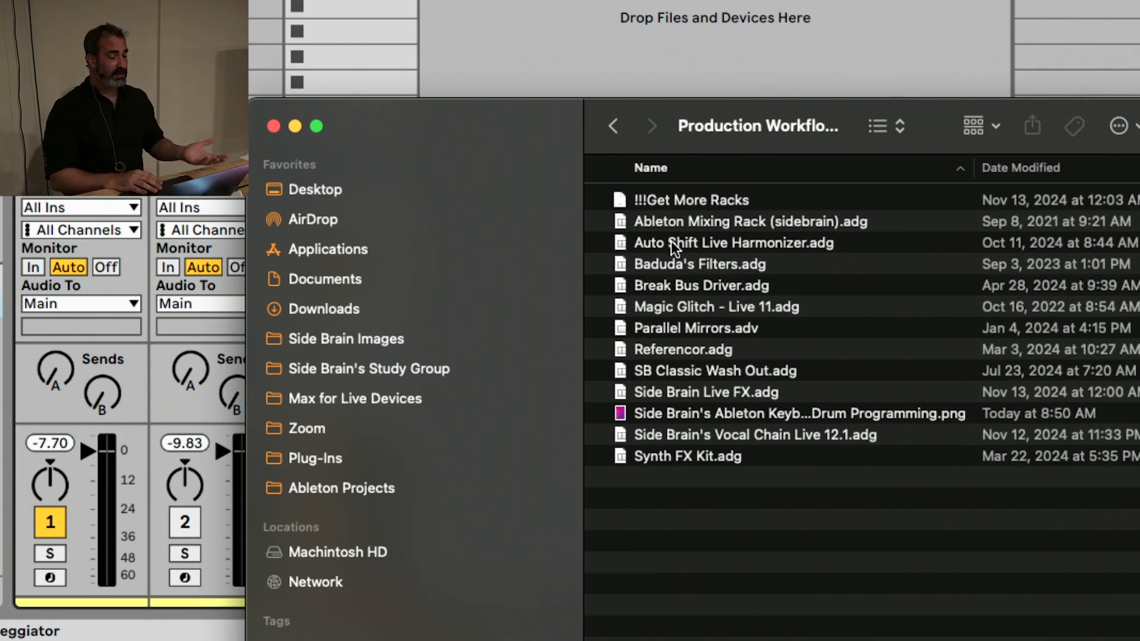
Add Ableton Mixing Rack (sidebrain).adg from the folder after Omnisphere on the Instrument Rack track and return to Live
left_click(662, 224)
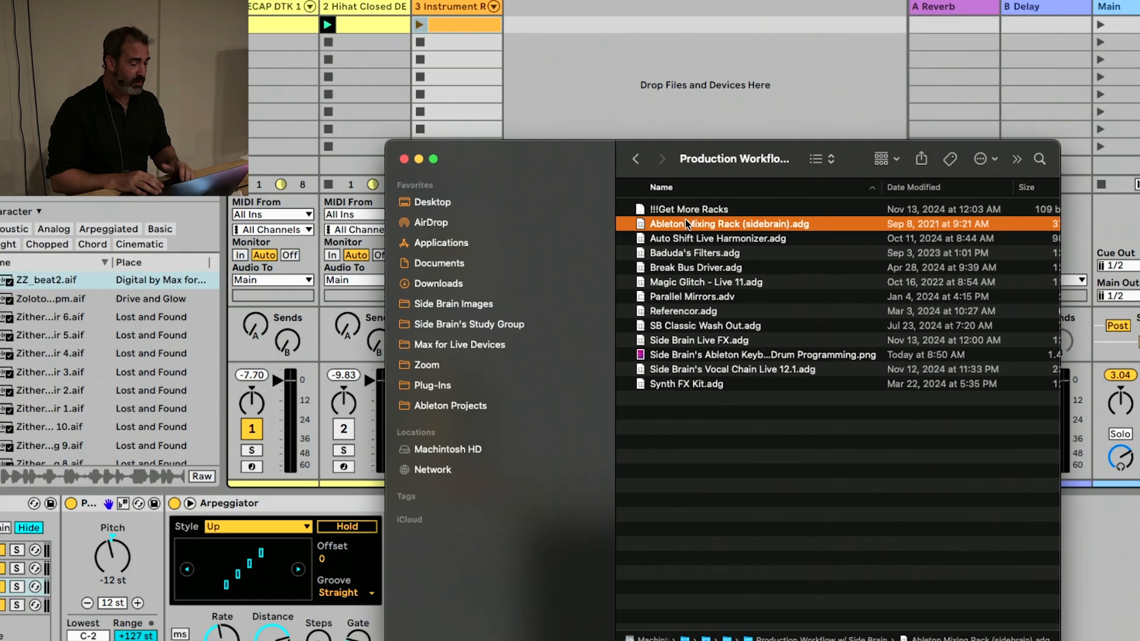
left_click_drag(588, 171, 902, 134)
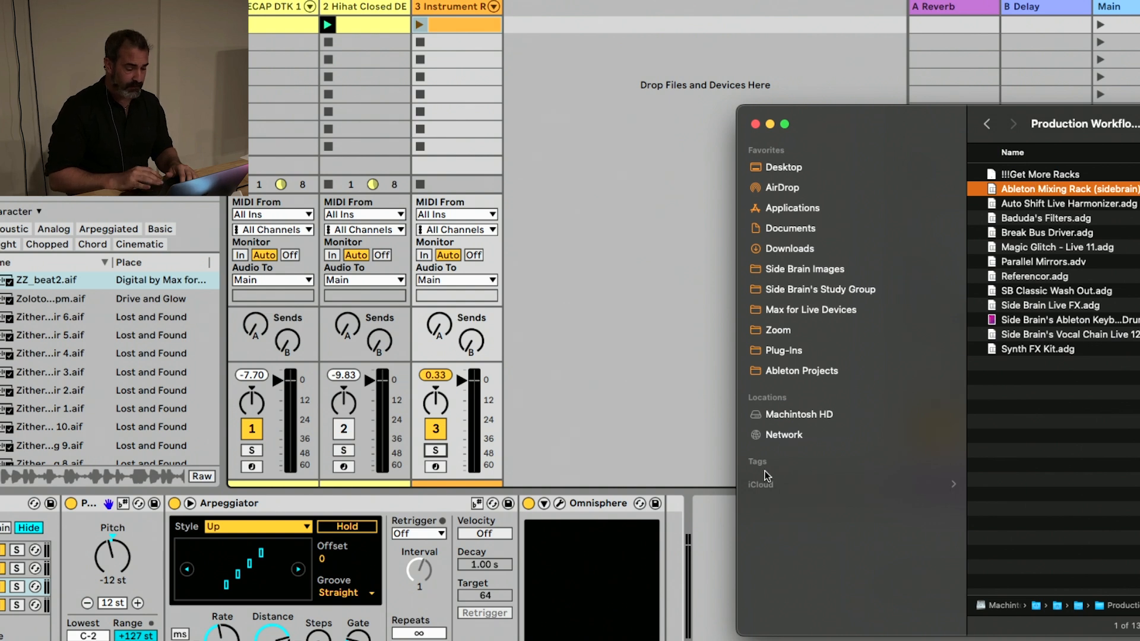
left_click(1037, 185)
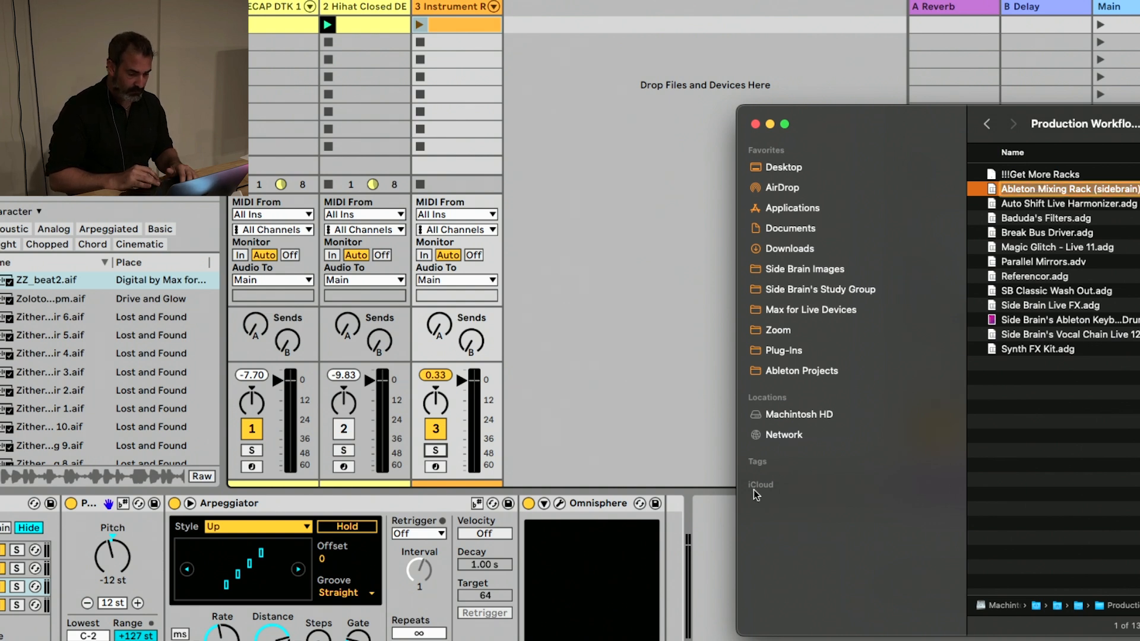
left_click(1035, 190)
left_click(1019, 178)
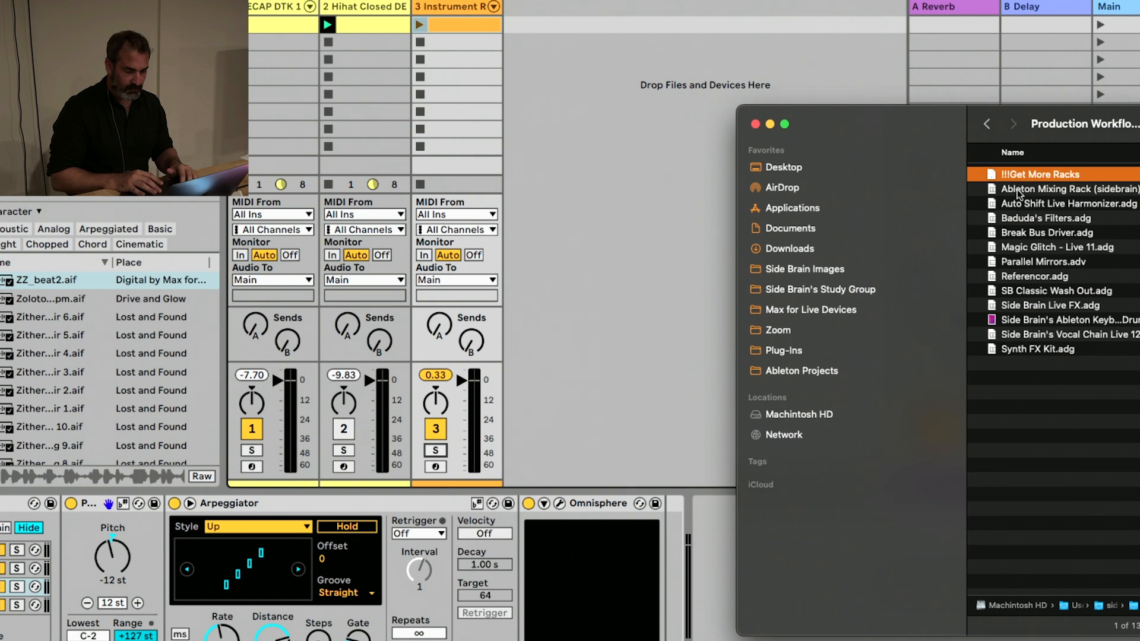
left_click(1017, 191)
left_click(1016, 192)
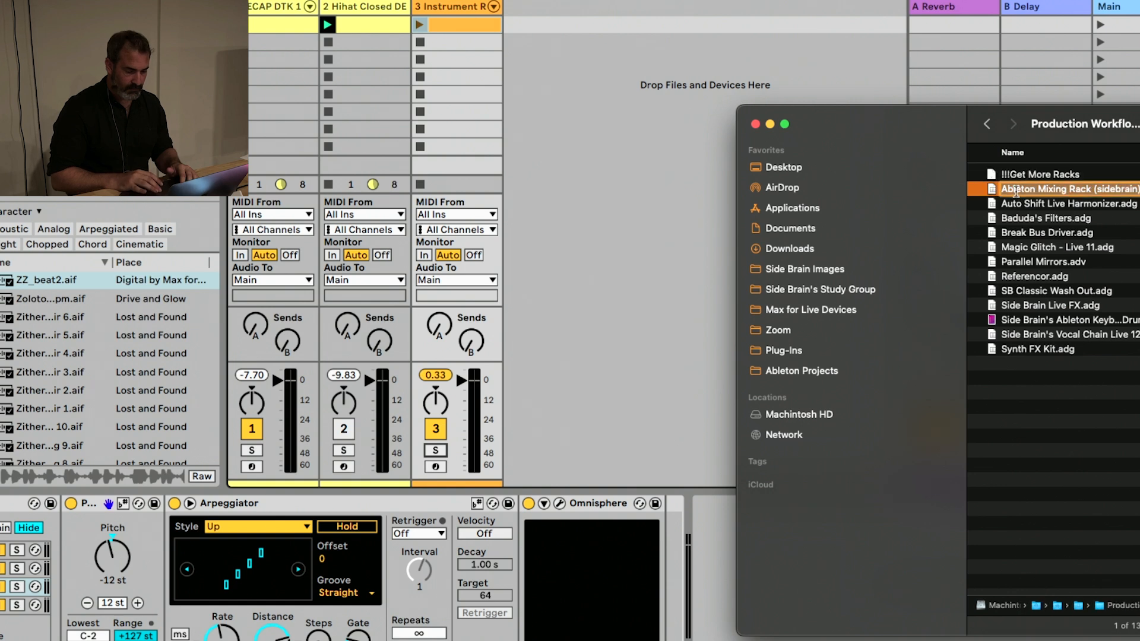
left_click(1049, 218)
left_click_drag(1033, 193, 697, 537)
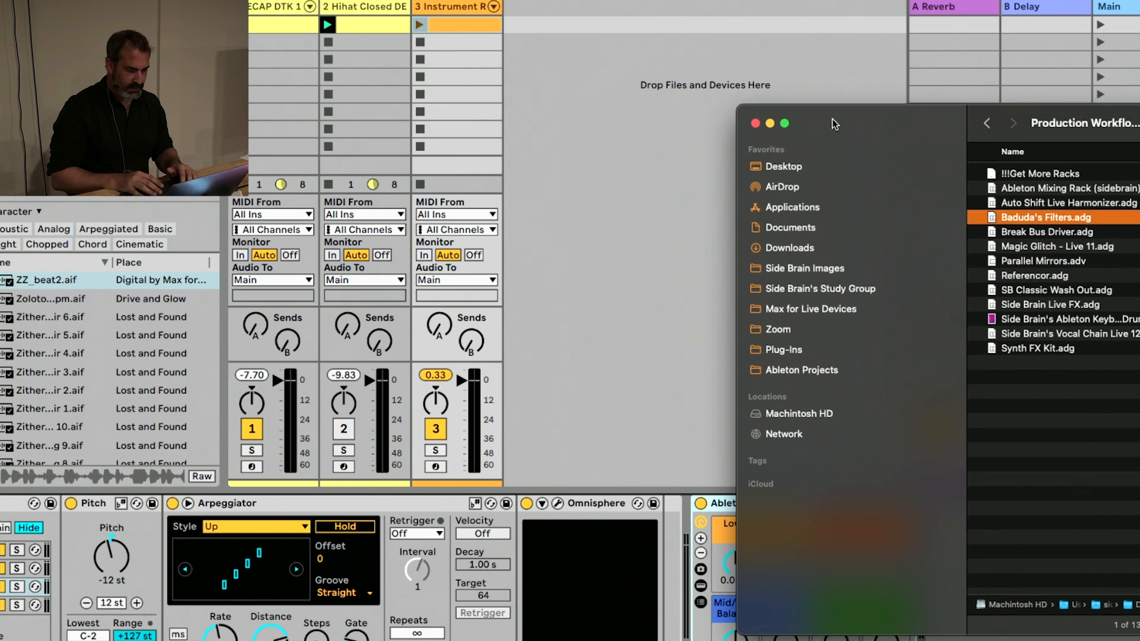
left_click_drag(832, 121, 1010, 114)
left_click(728, 598)
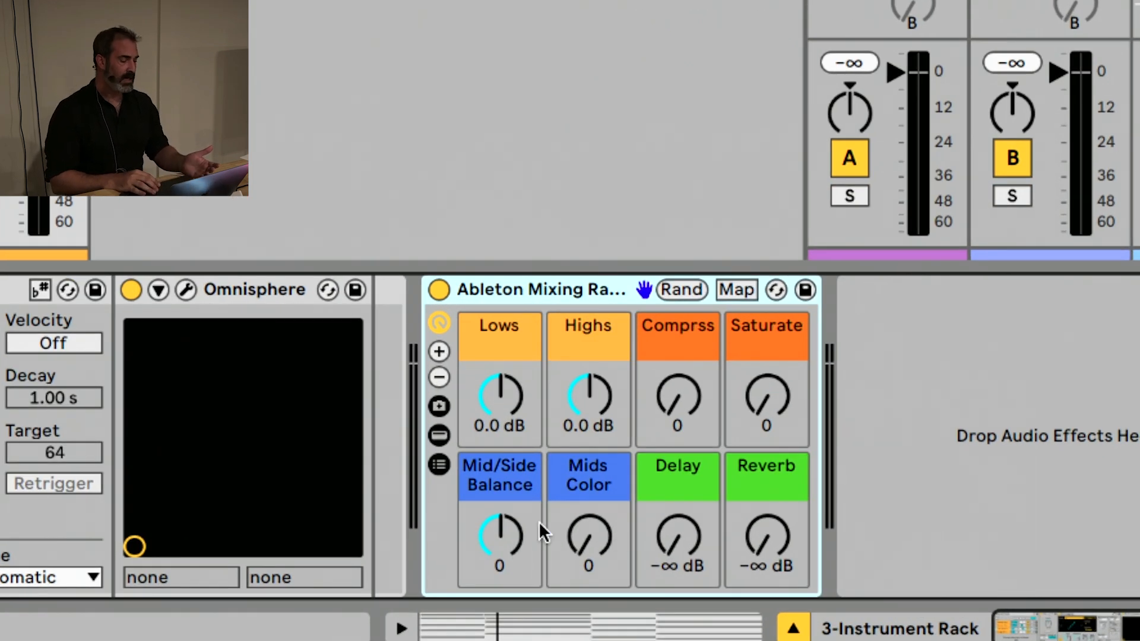
Show the devices inside the Ableton Mixing Rack, unfold Lows/Highs to examine its controls, and hide the devices again
left_click(448, 441)
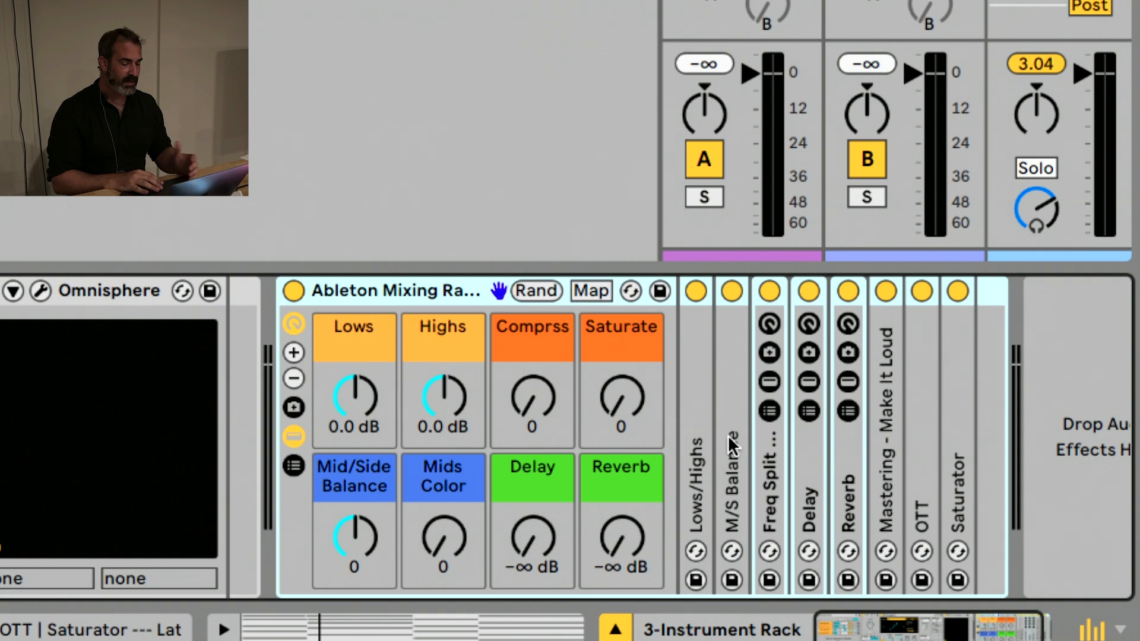
double_click(704, 425)
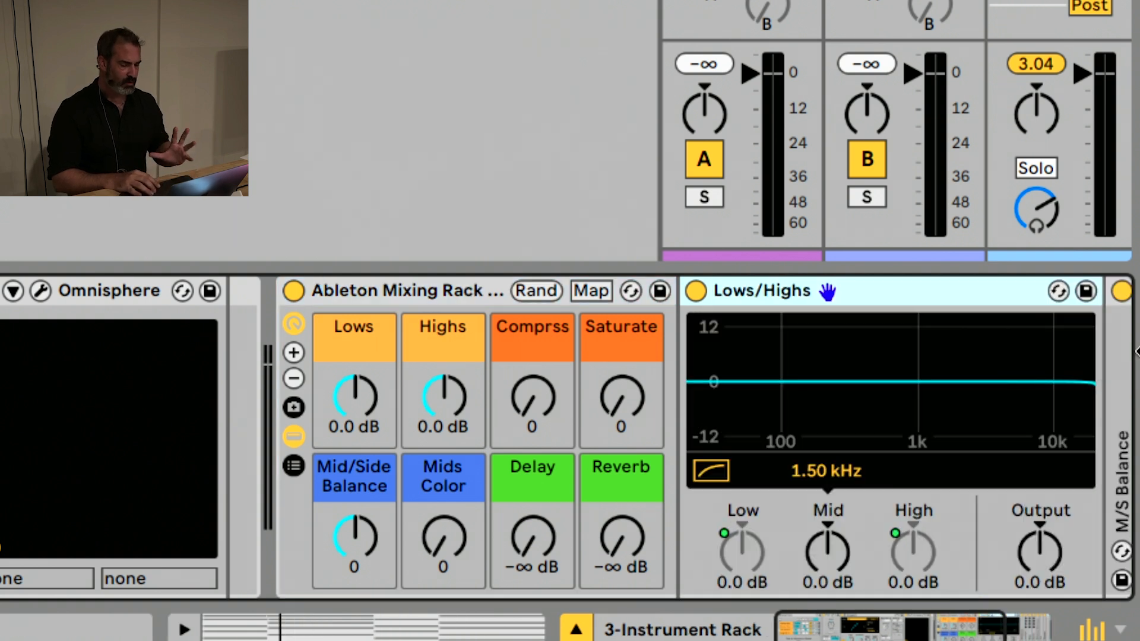
scroll(988, 380, "right", 5)
scroll(320, 374, "left", 3)
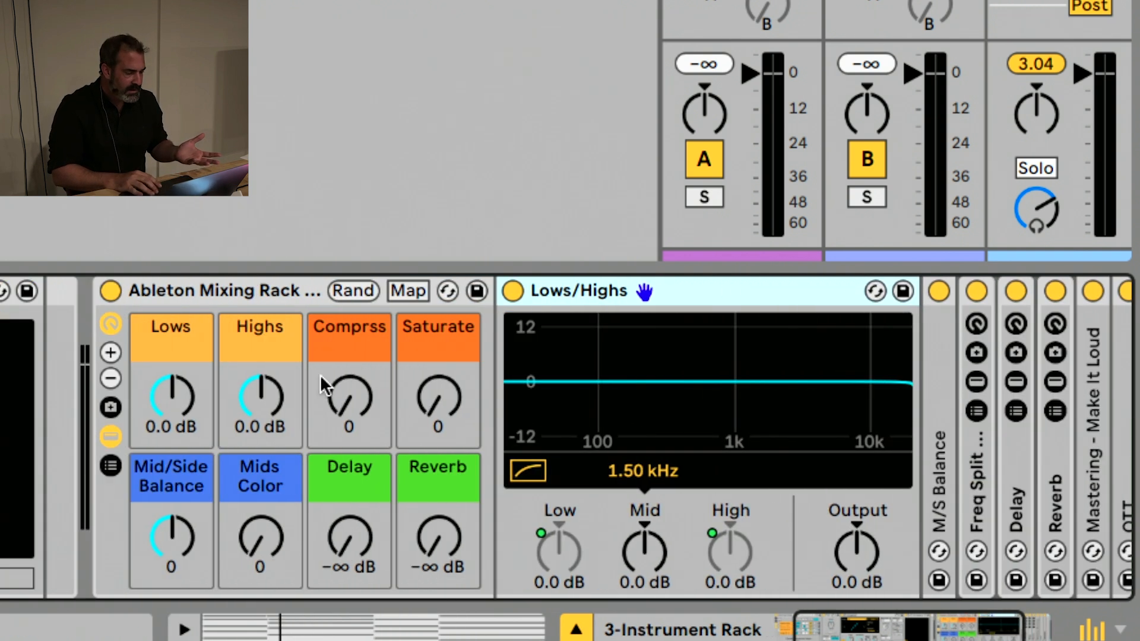
left_click(118, 435)
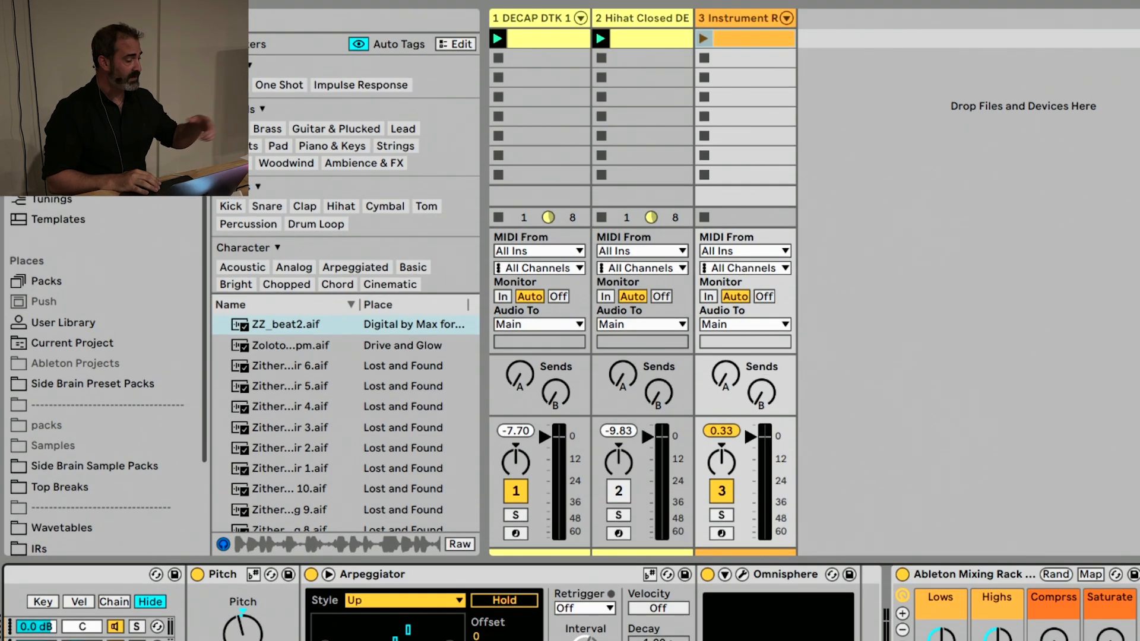
Browse the effect rack presets in the browser, then select the Ableton Mixing Rack in the device chain
scroll(54, 89, "up", 3)
left_click(50, 52)
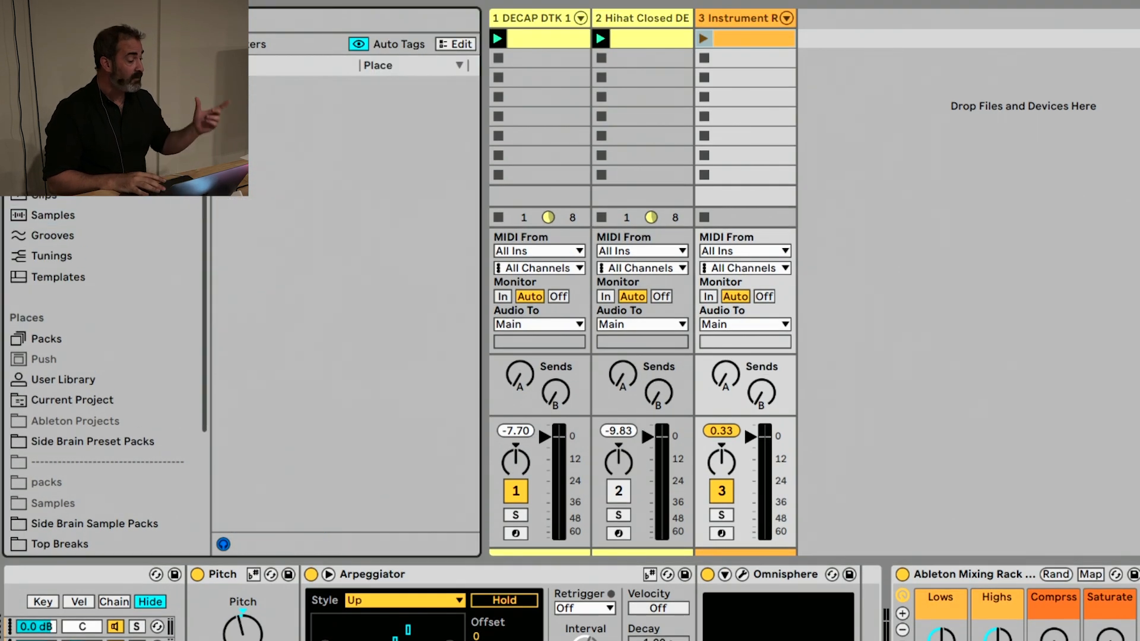
left_click(298, 248)
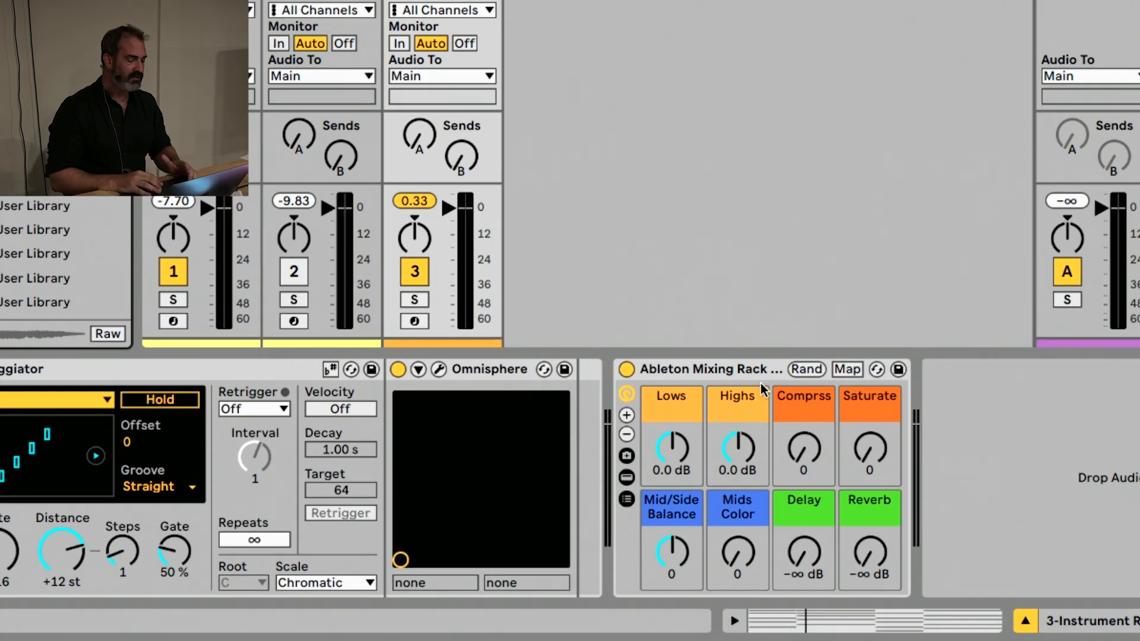
left_click(748, 371)
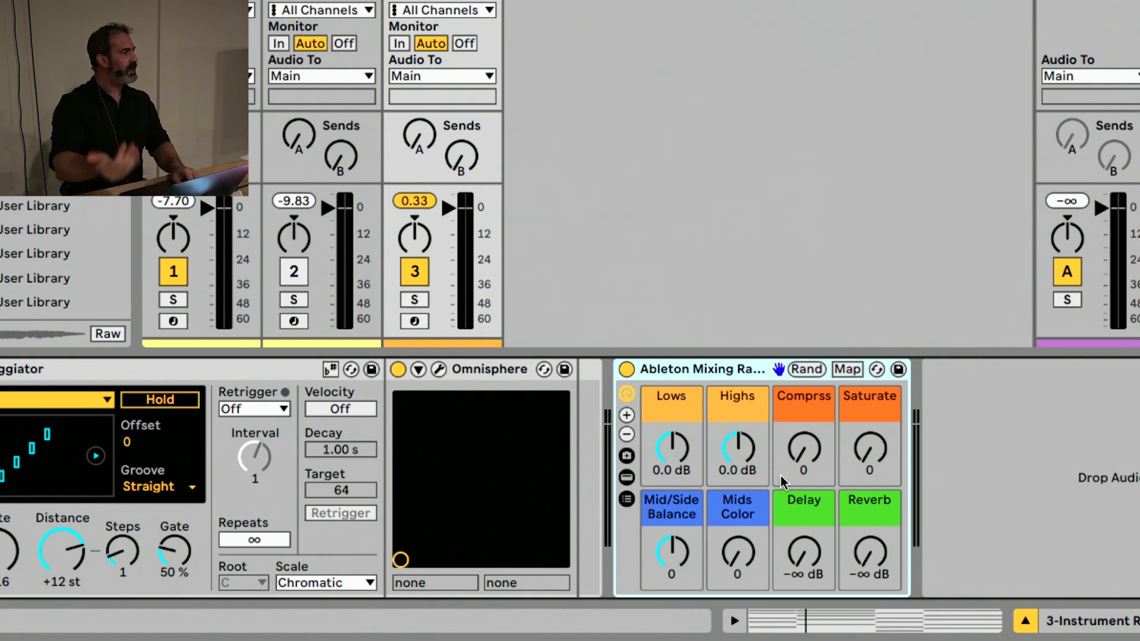
Select Break Bus Driver.adg in Finder, then return to Live and stop the clips on the DECAP DTK 1 and Hihat Closed tracks
key("super+Tab")
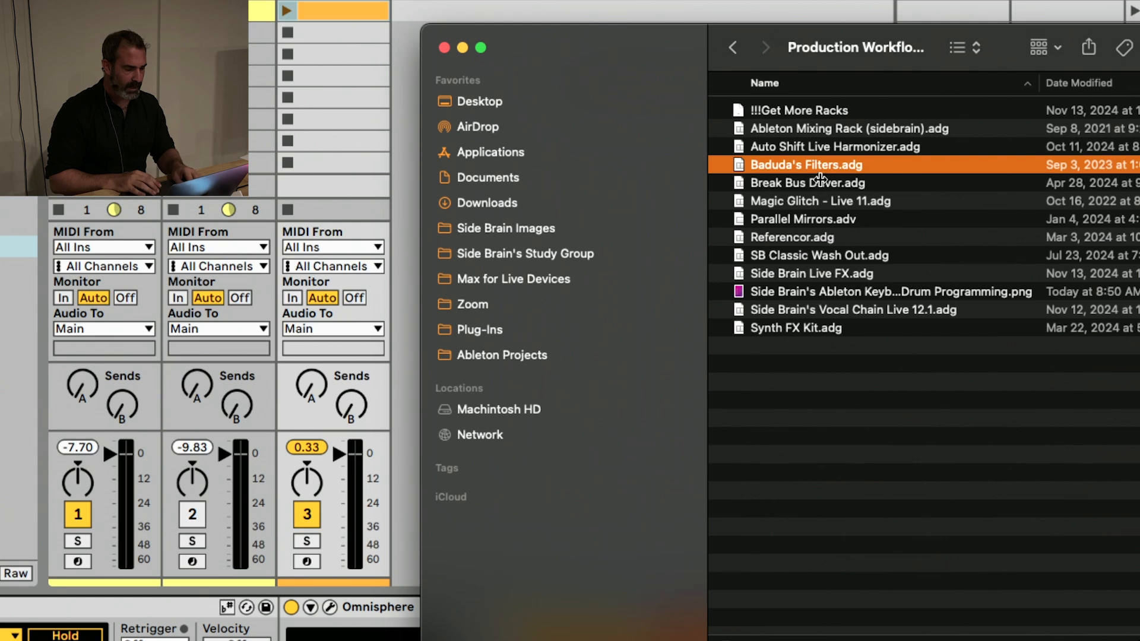
left_click(809, 184)
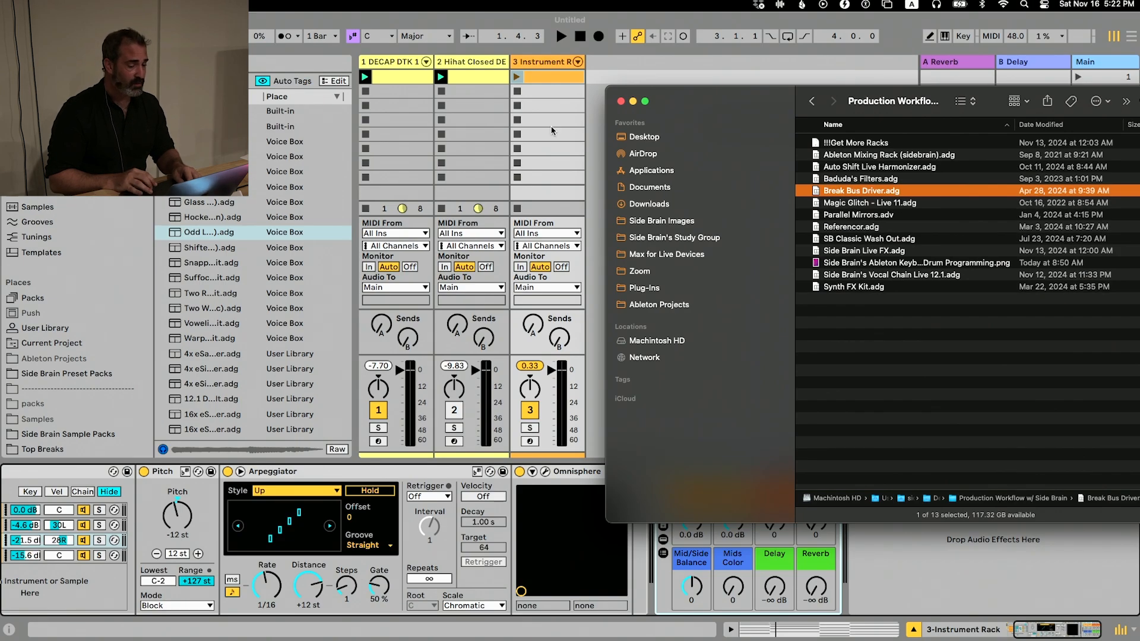
left_click(402, 110)
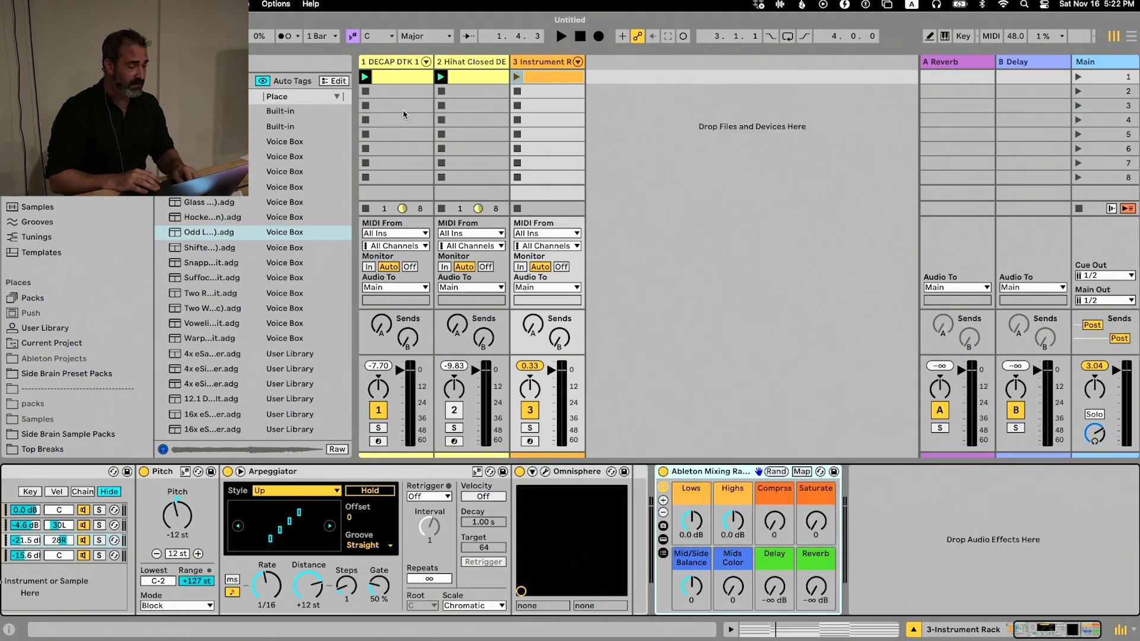
left_click(365, 92)
left_click(447, 92)
Switch to Finder and look through the Desktop and its Melody Loops Collection folder for usable loop files
key("super+Tab")
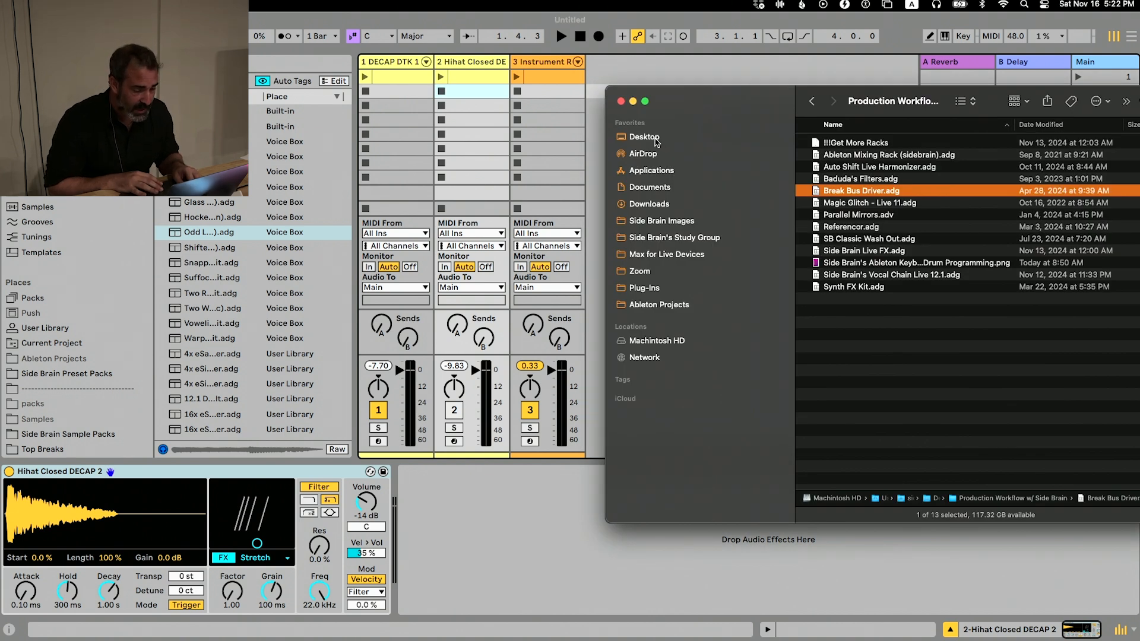
left_click(644, 137)
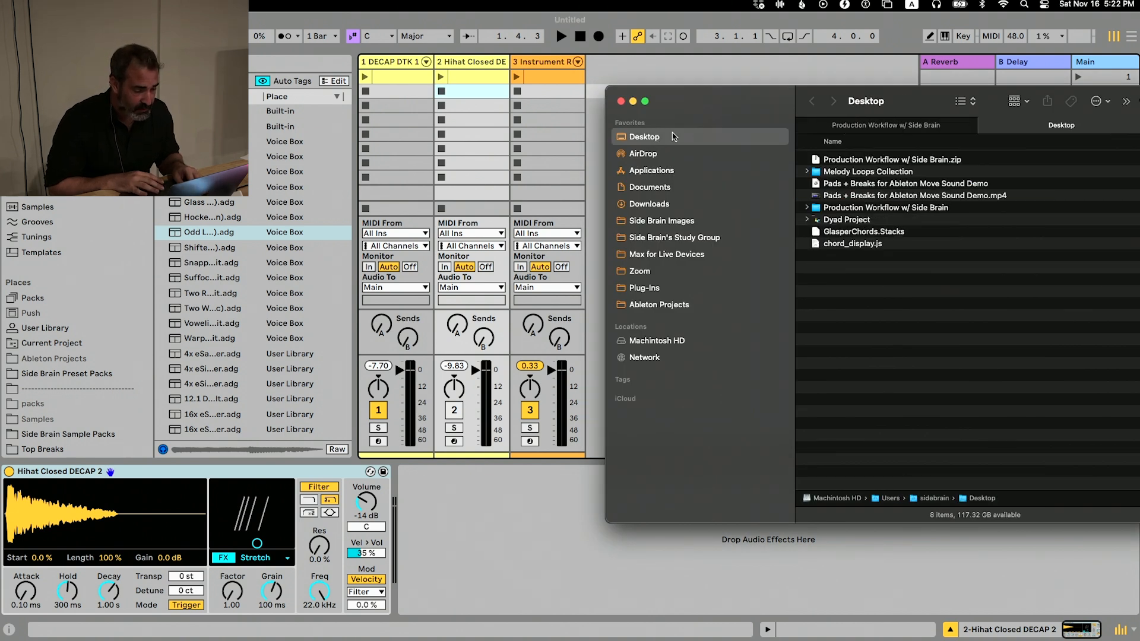
double_click(846, 175)
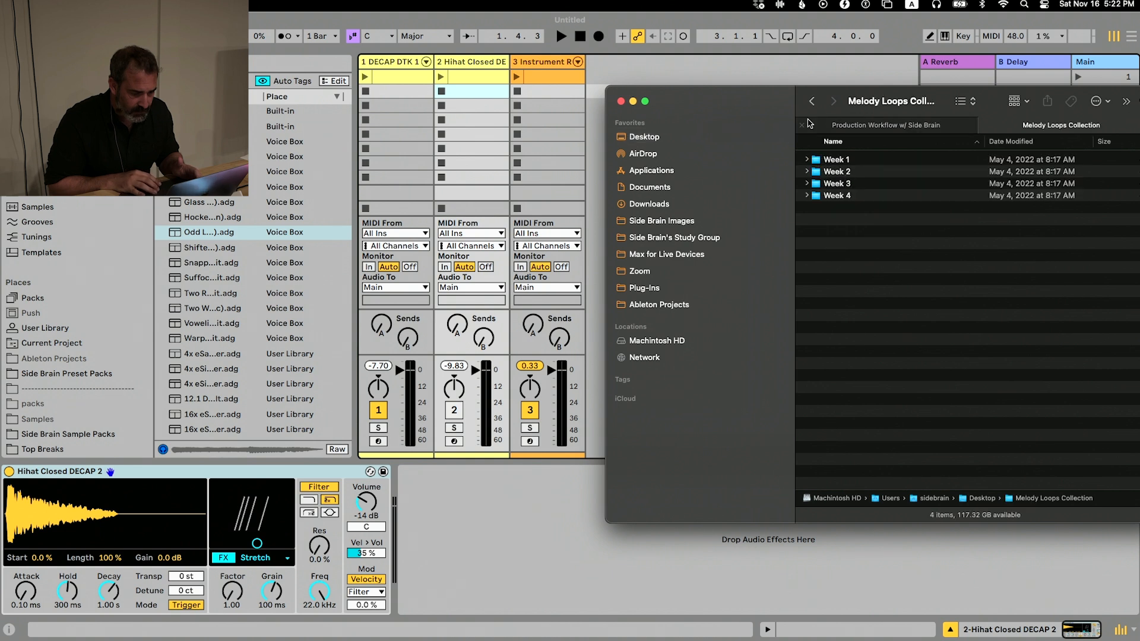
left_click(813, 105)
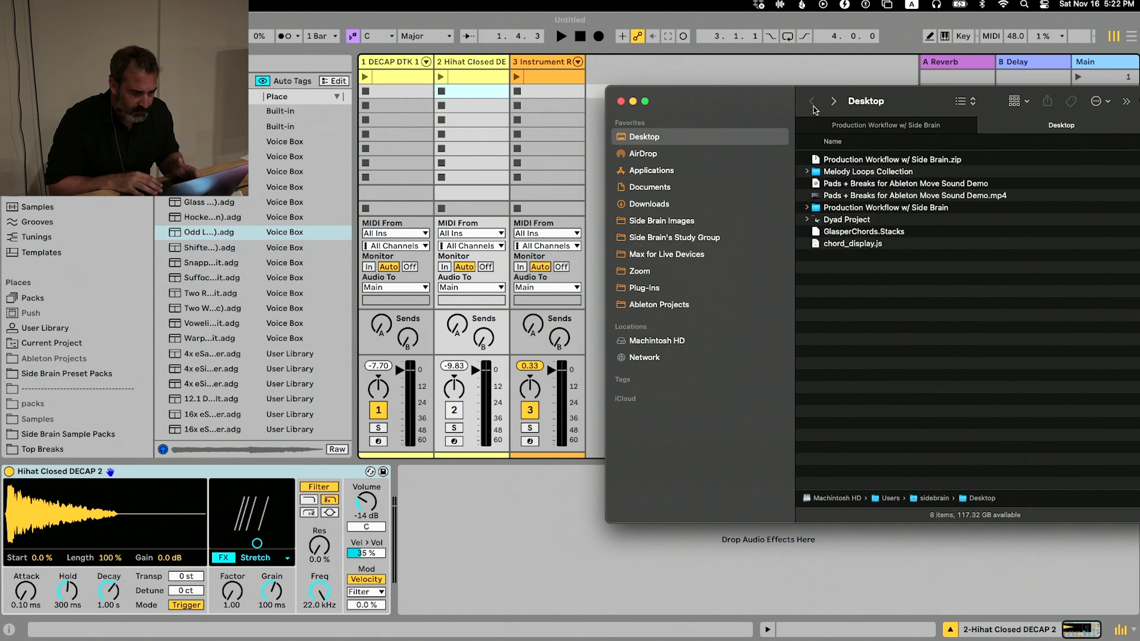
left_click(843, 209)
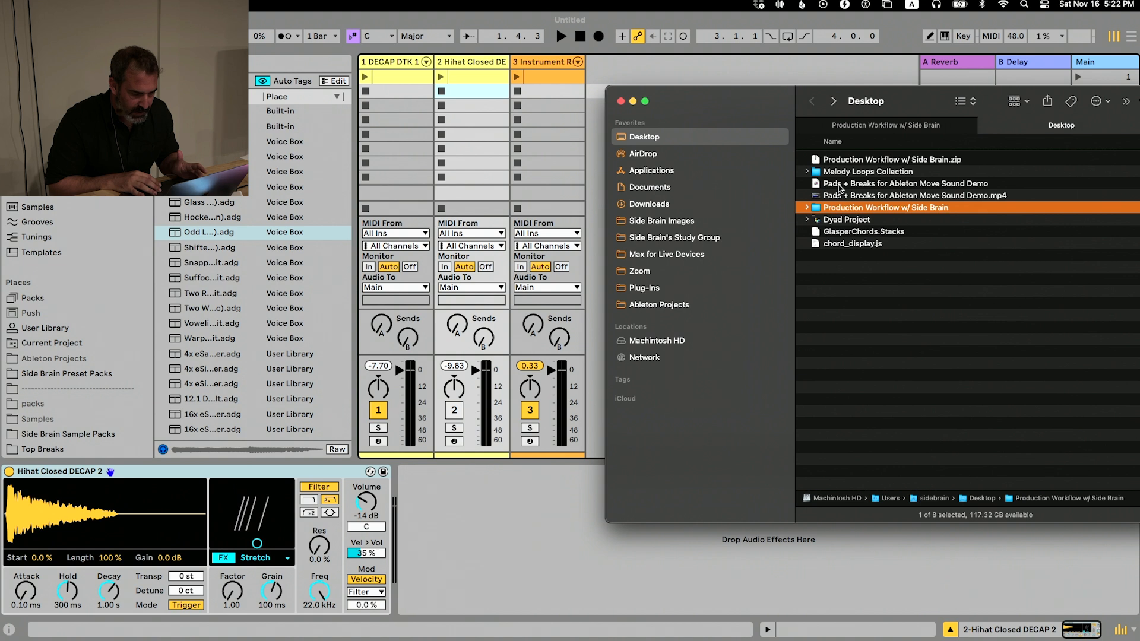
left_click(840, 185)
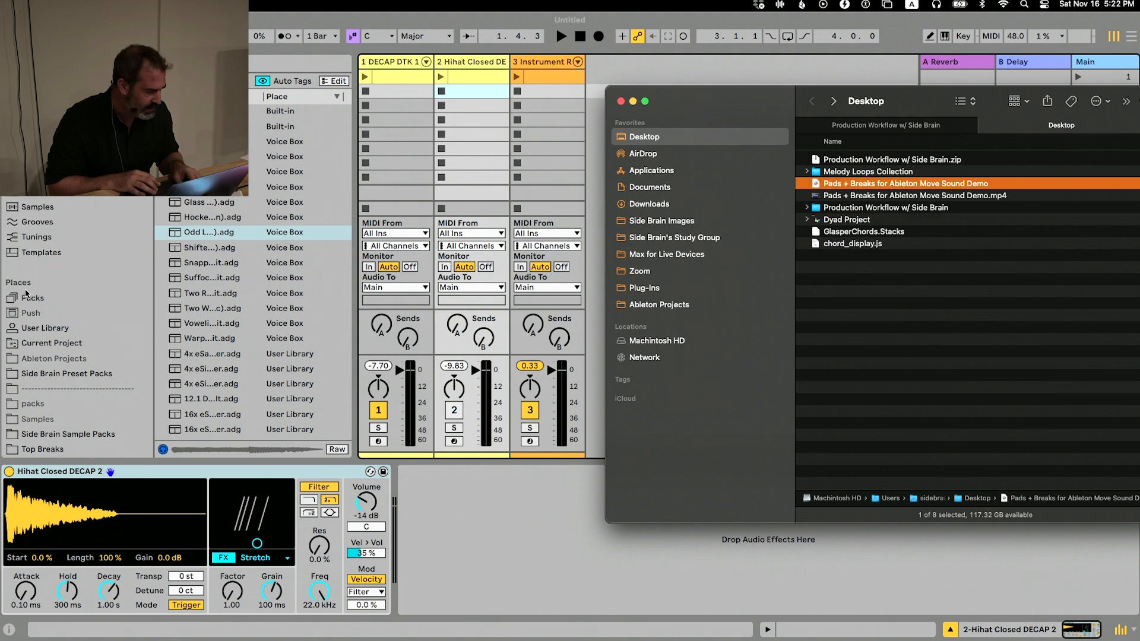
Return to Live, open the Top Breaks place and add Apache Break.wav as a clip on a new audio track in scene 2
left_click(66, 221)
scroll(66, 238, "down", 5)
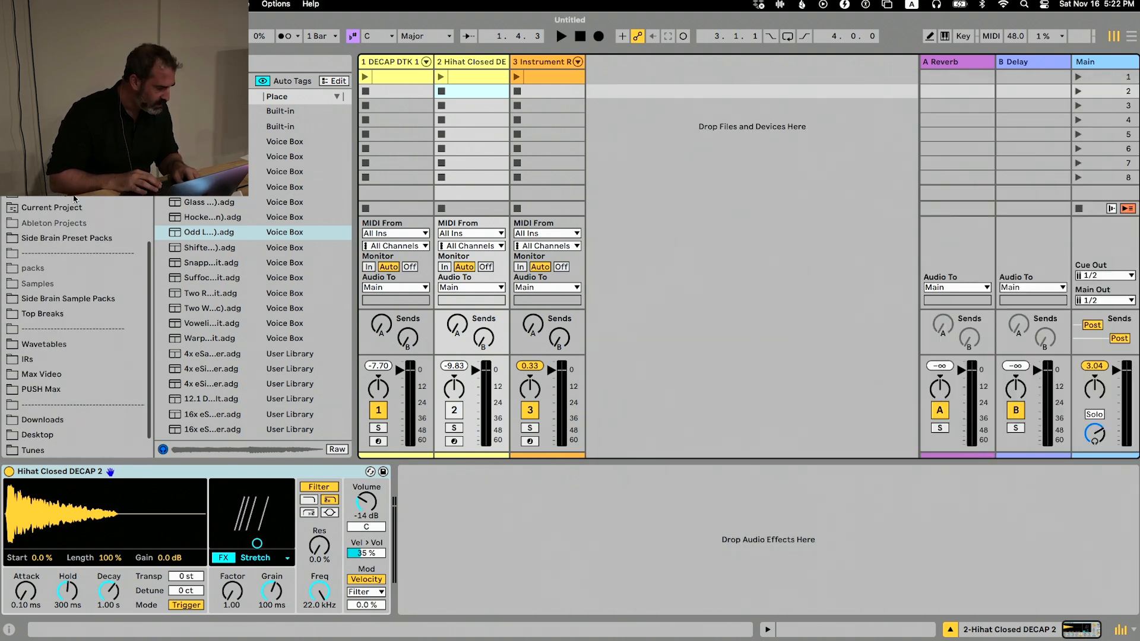
left_click(63, 321)
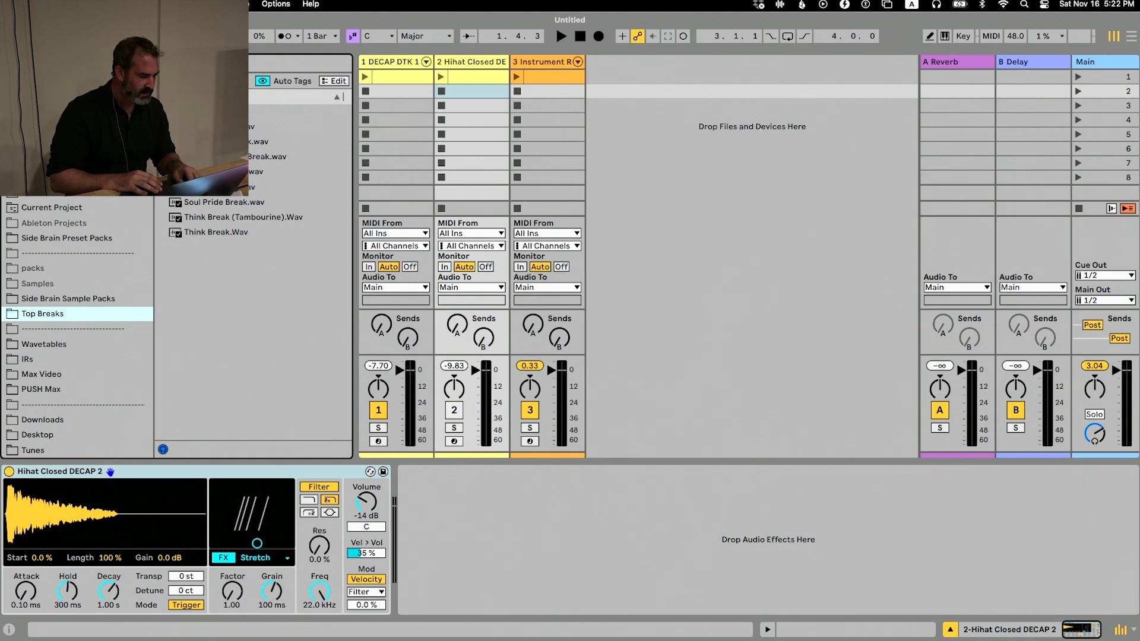
key("Right")
left_click_drag(225, 126, 615, 94)
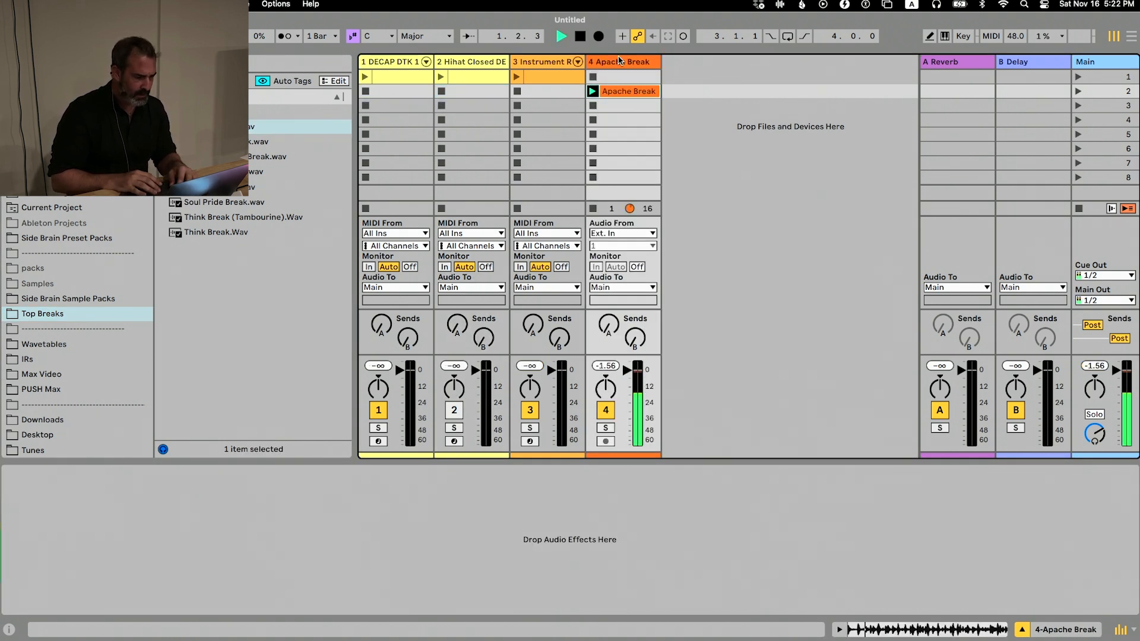
Set the Apache Break clip's warp mode to Re-Pitch and return to the track's device view
double_click(648, 93)
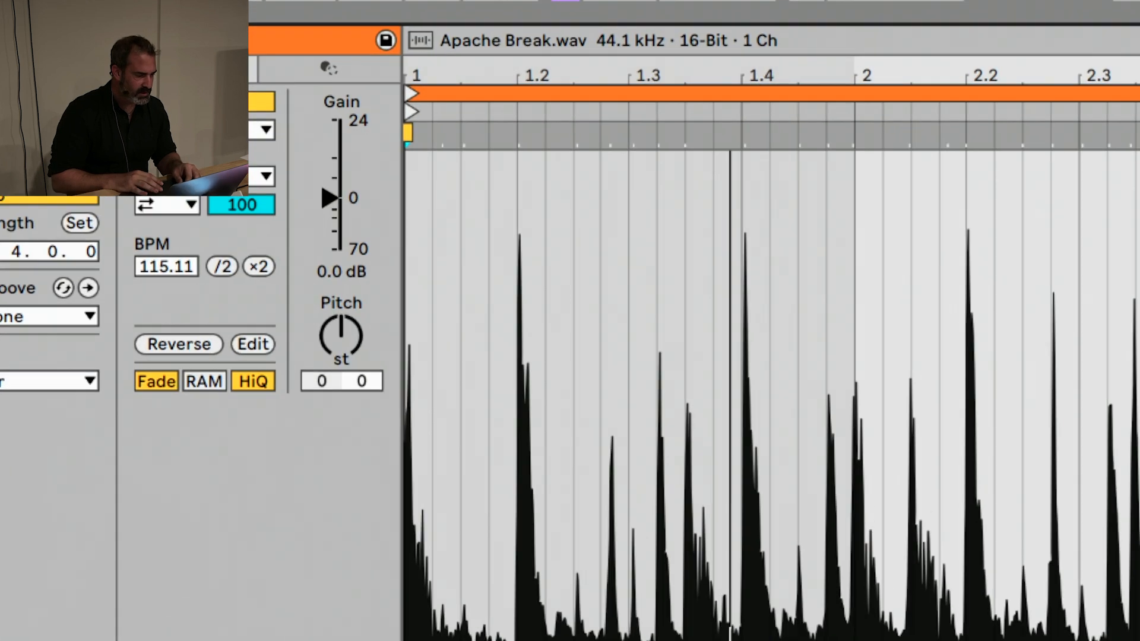
left_click(172, 103)
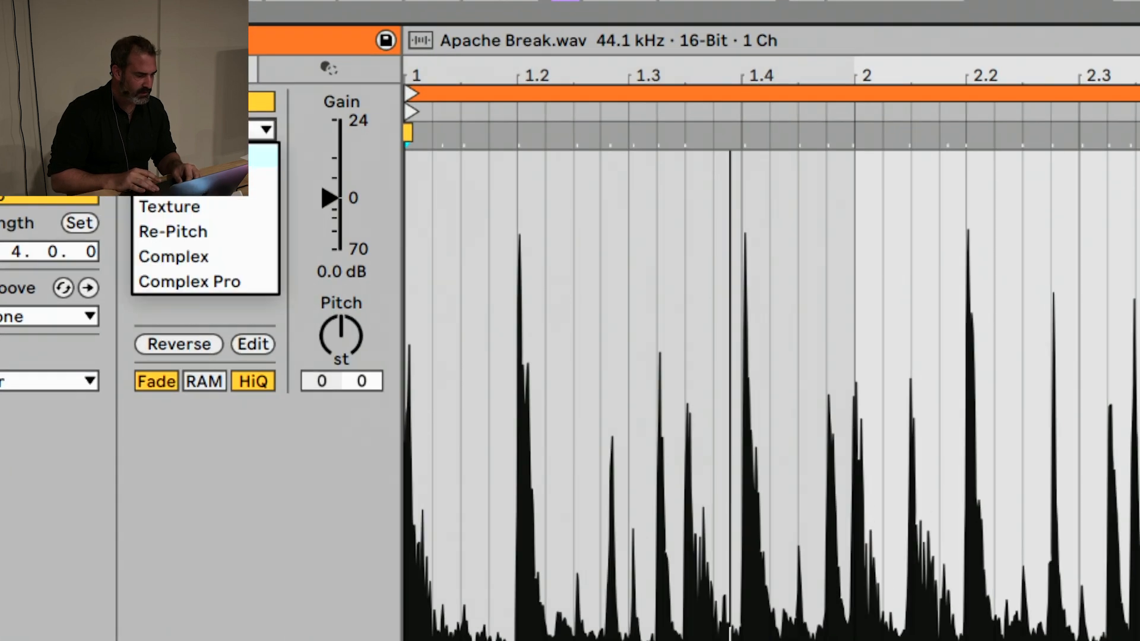
left_click(190, 225)
key("shift+Tab")
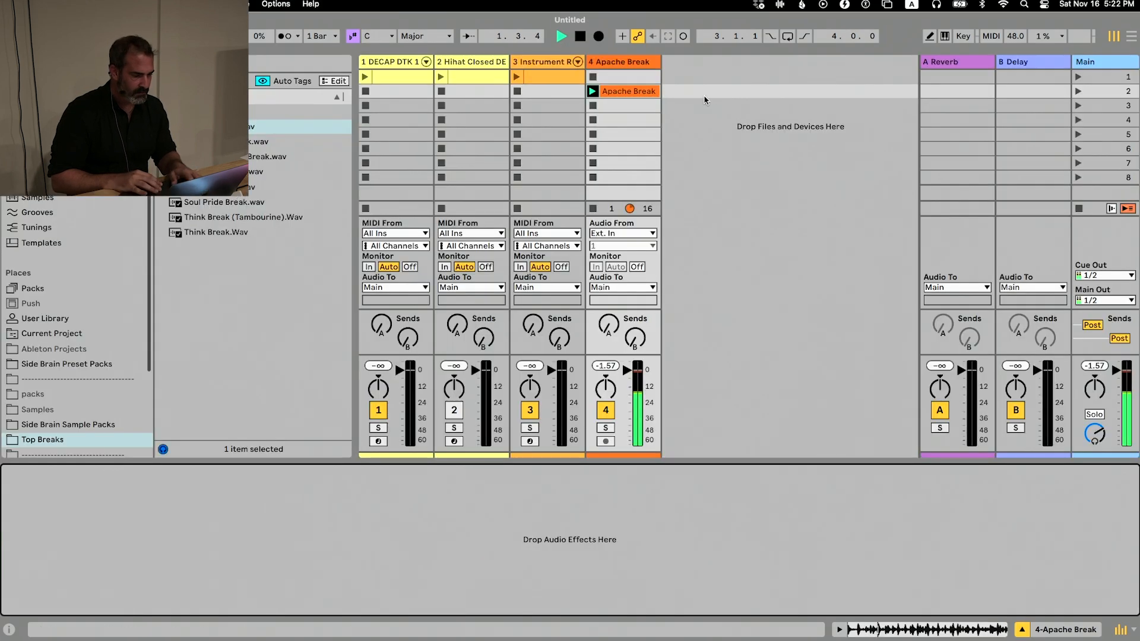
left_click(714, 110)
Switch to Finder, open the Production Workflow w/ Side Brain folder and load Break Bus Driver.adg onto the Apache Break track
key("super+Tab")
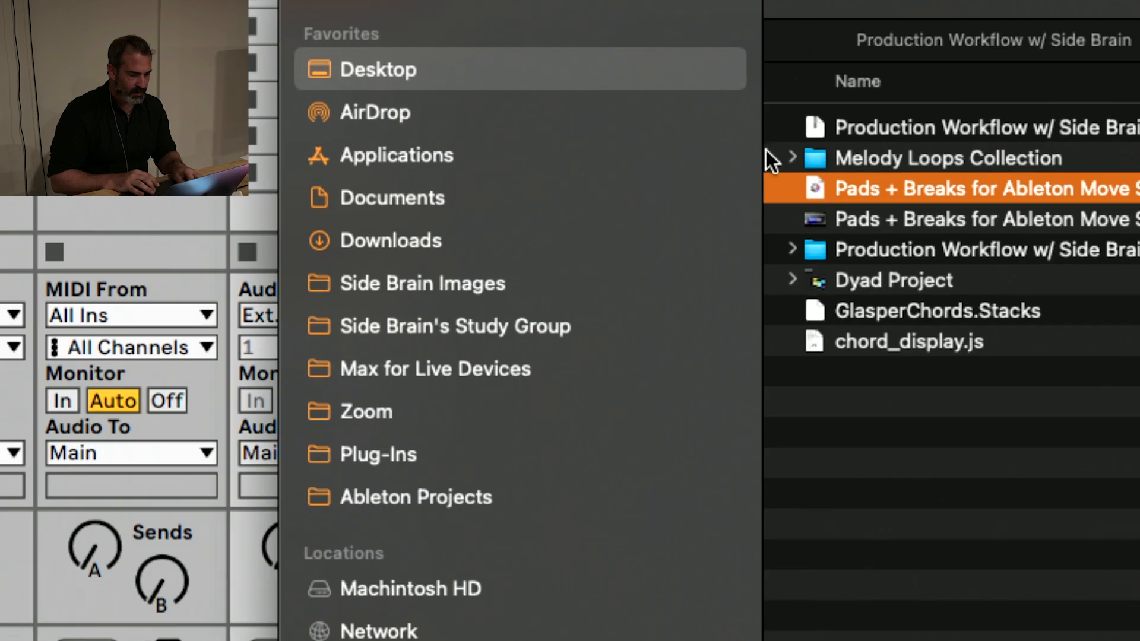
double_click(864, 246)
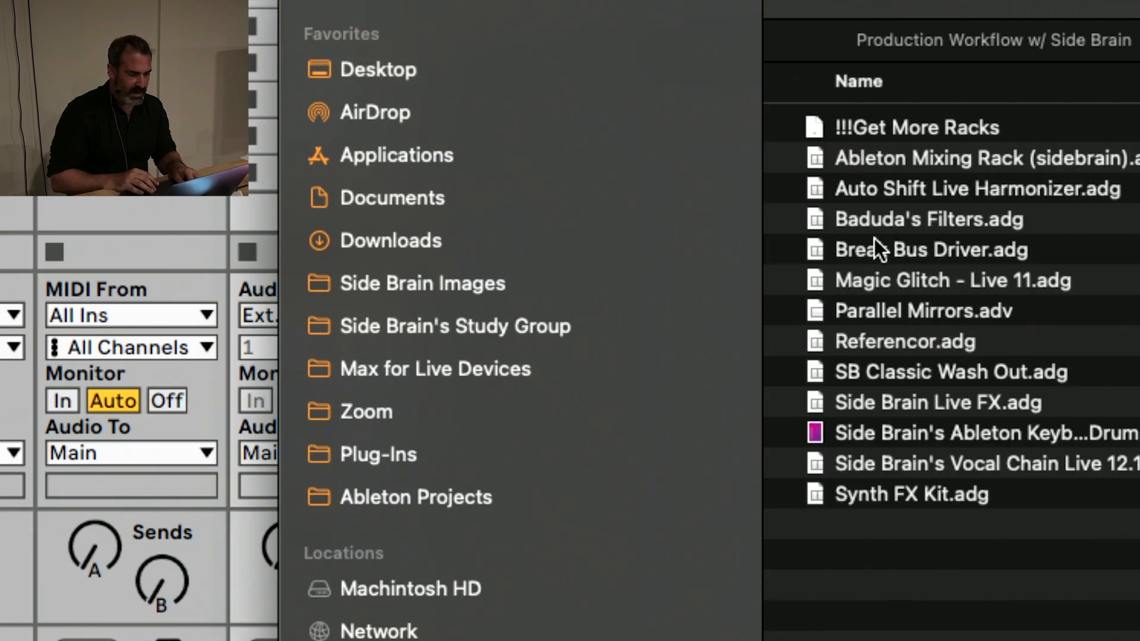
left_click(873, 240)
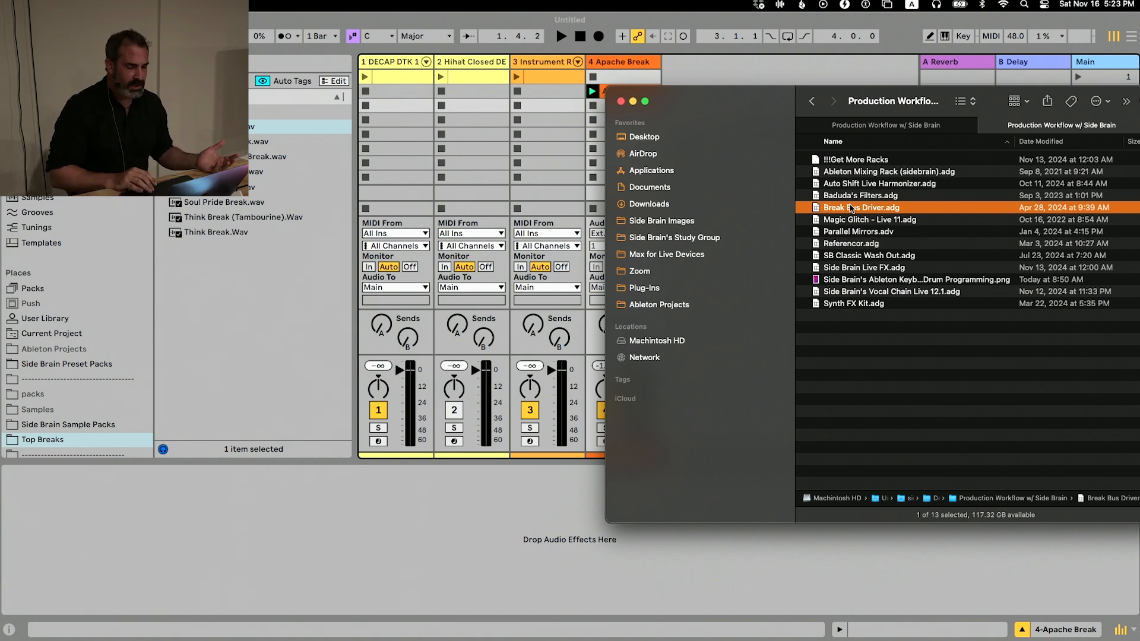
left_click_drag(841, 208, 625, 69)
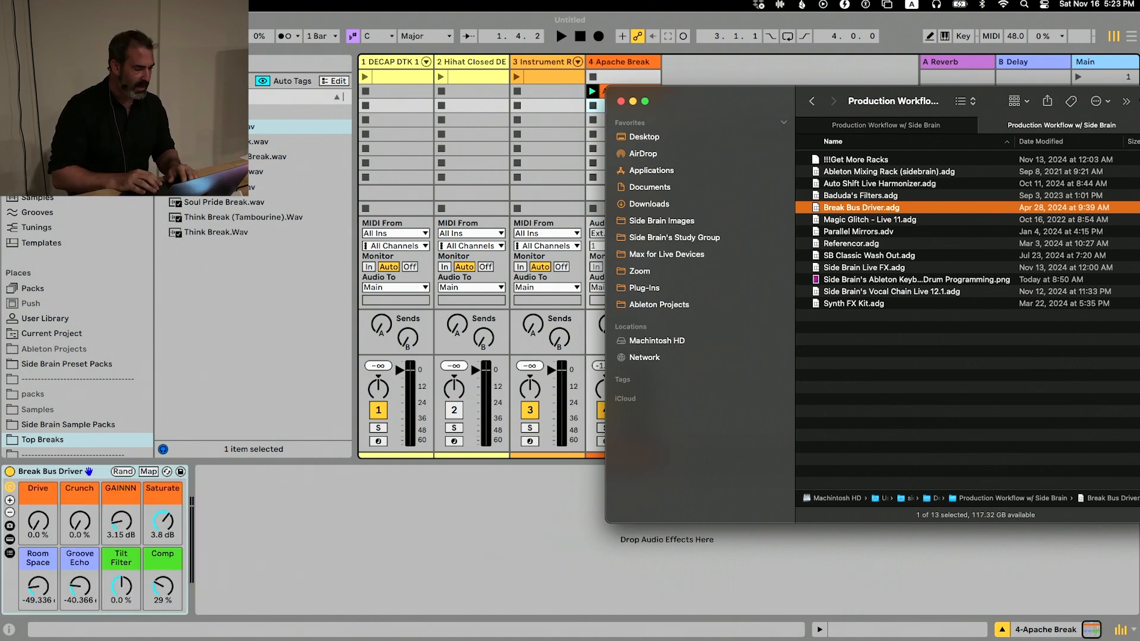
Return to Live and locate Break Bus Driver.adg in the browser collection of effect racks and plug-ins
scroll(118, 410, "up", 5)
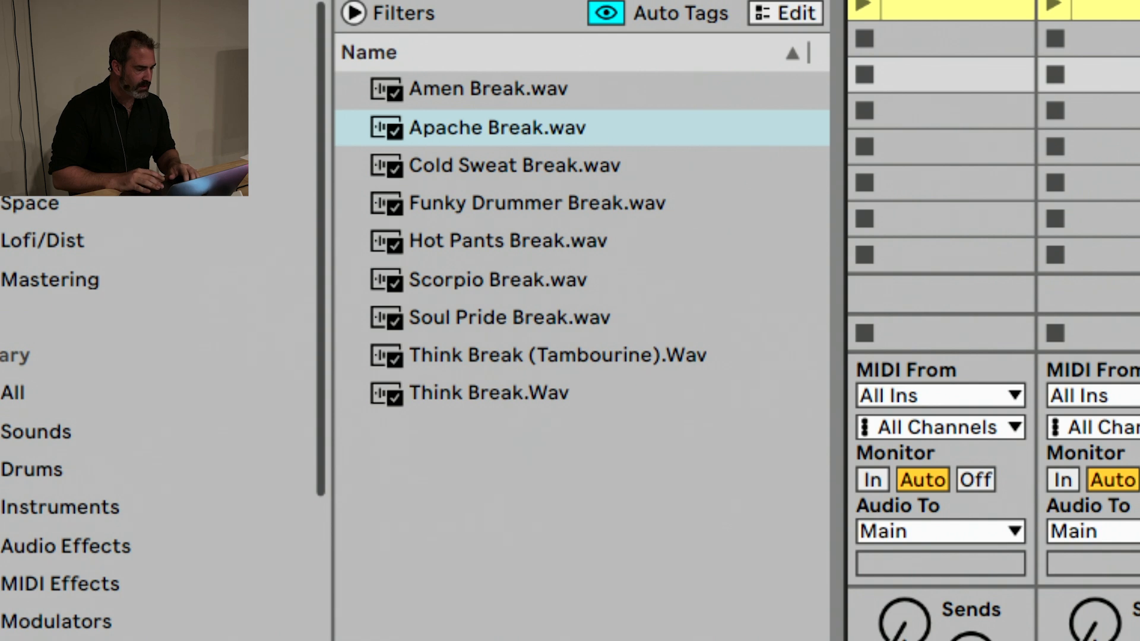
left_click(66, 107)
left_click(435, 155)
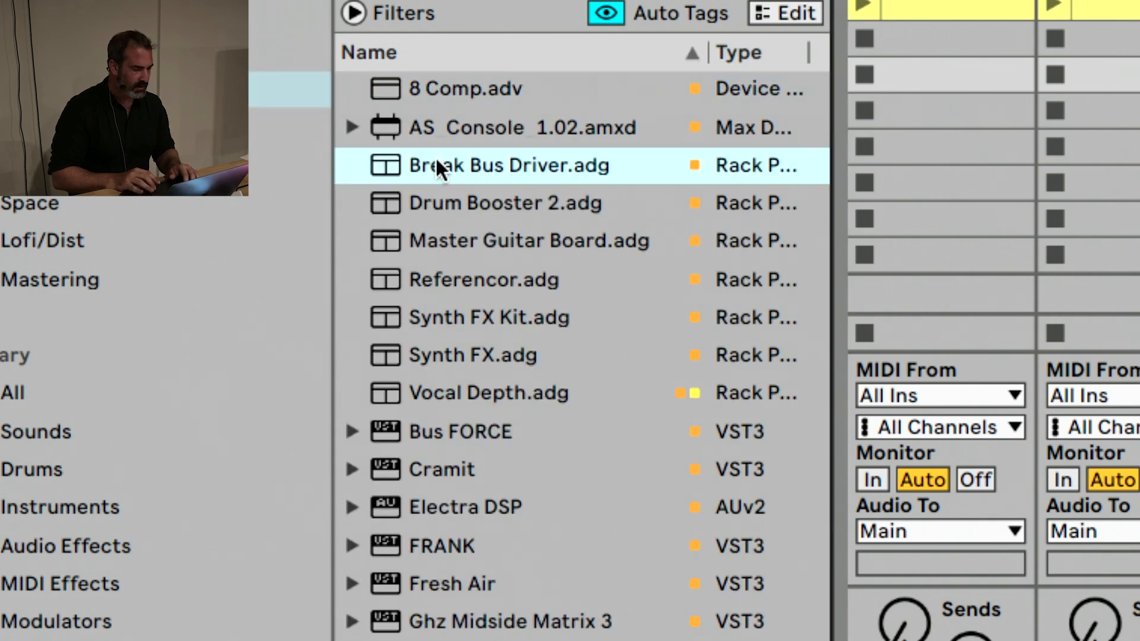
left_click(435, 93)
left_click(462, 163)
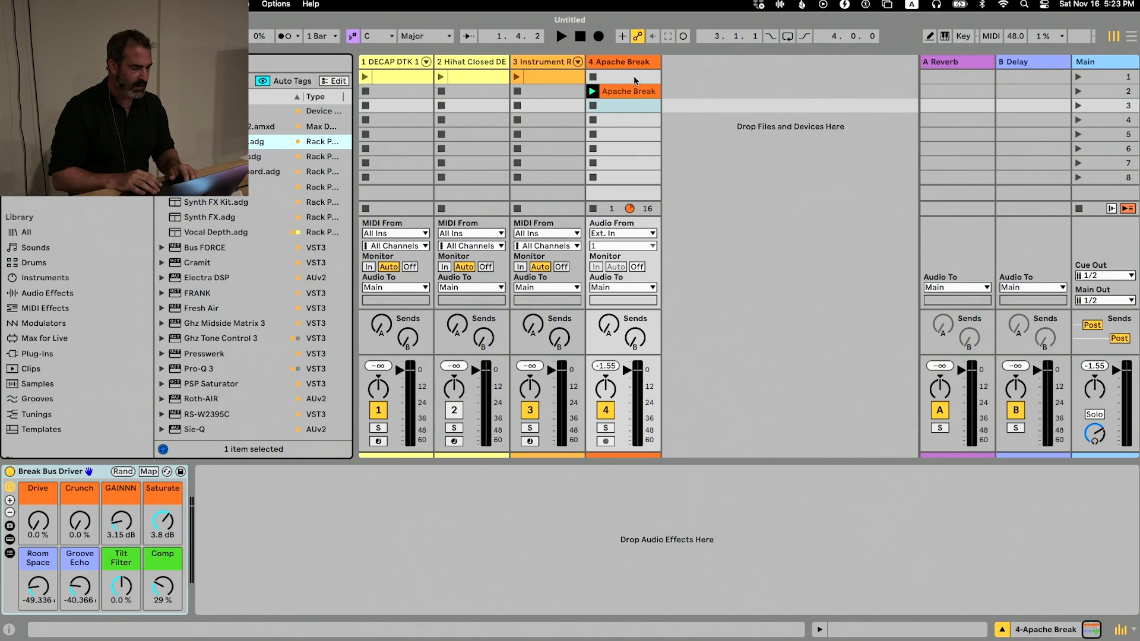
Play the Apache Break clip and compare its sound with the Break Bus Driver rack bypassed and active
left_click(634, 90)
key("space")
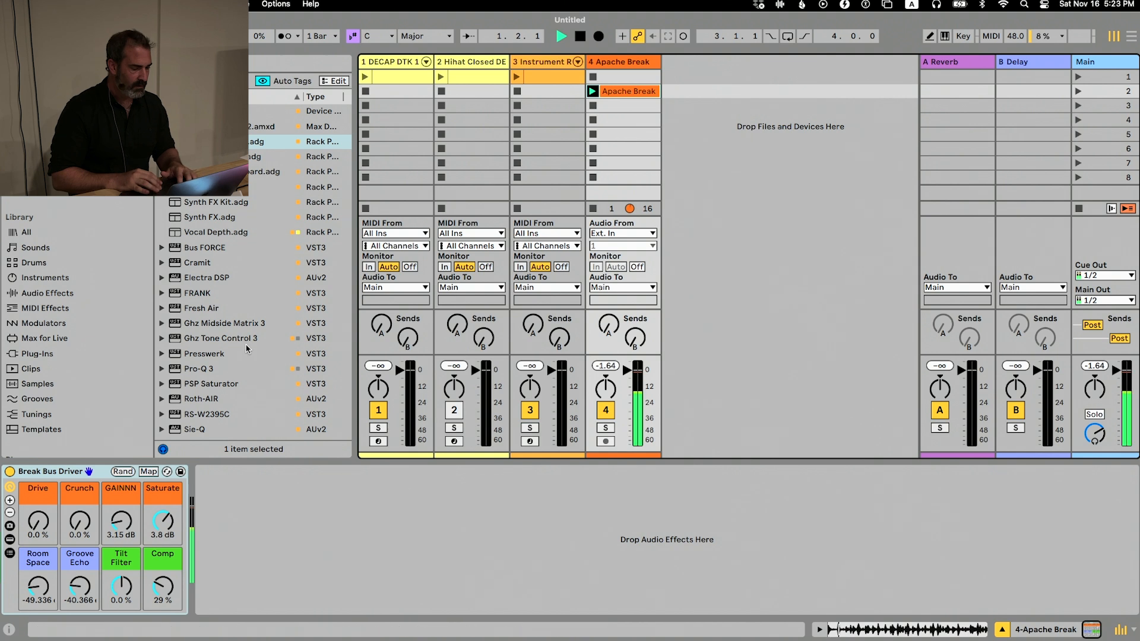
left_click(10, 472)
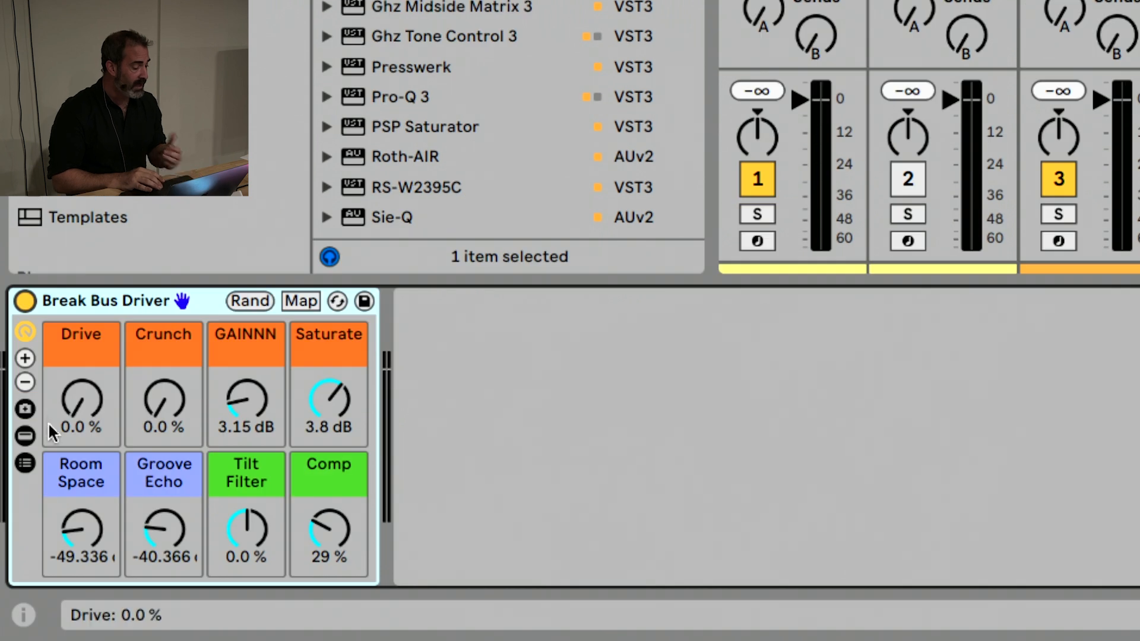
Show the devices inside Break Bus Driver and unfold Transient, Parallel, Glue, Sturate and Space to examine their settings
left_click(25, 435)
double_click(399, 397)
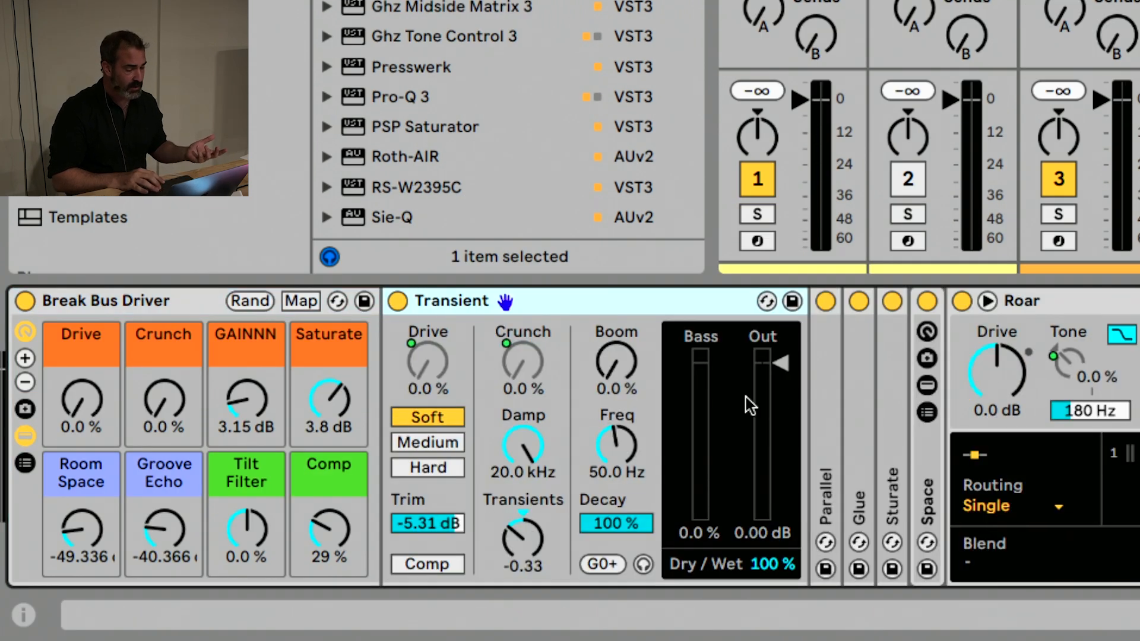
double_click(820, 389)
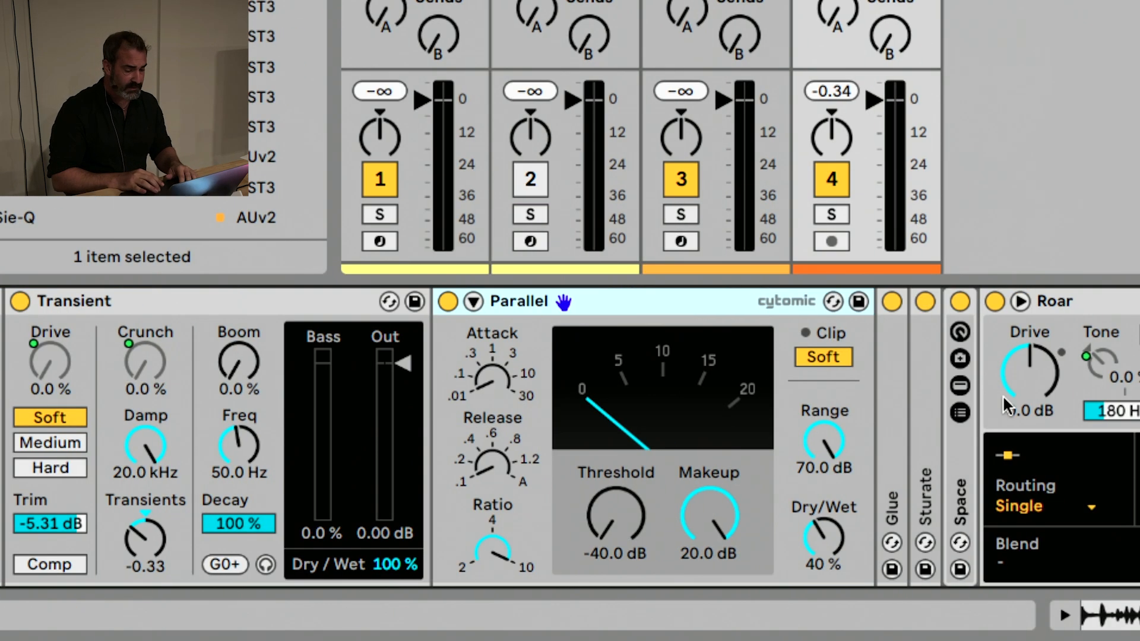
double_click(895, 387)
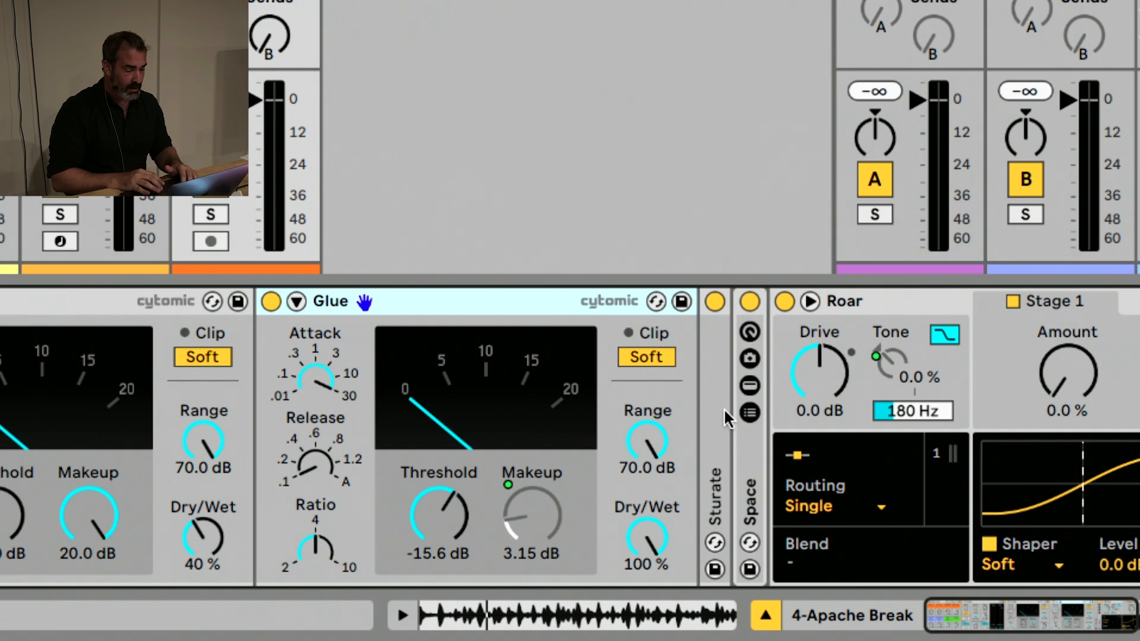
double_click(710, 411)
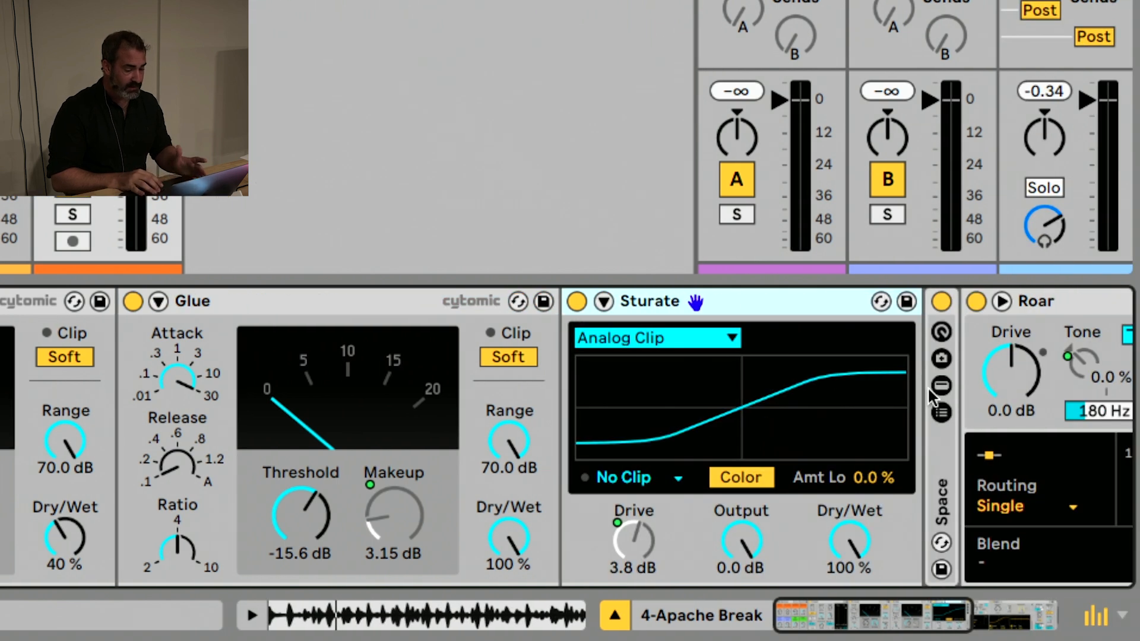
double_click(935, 445)
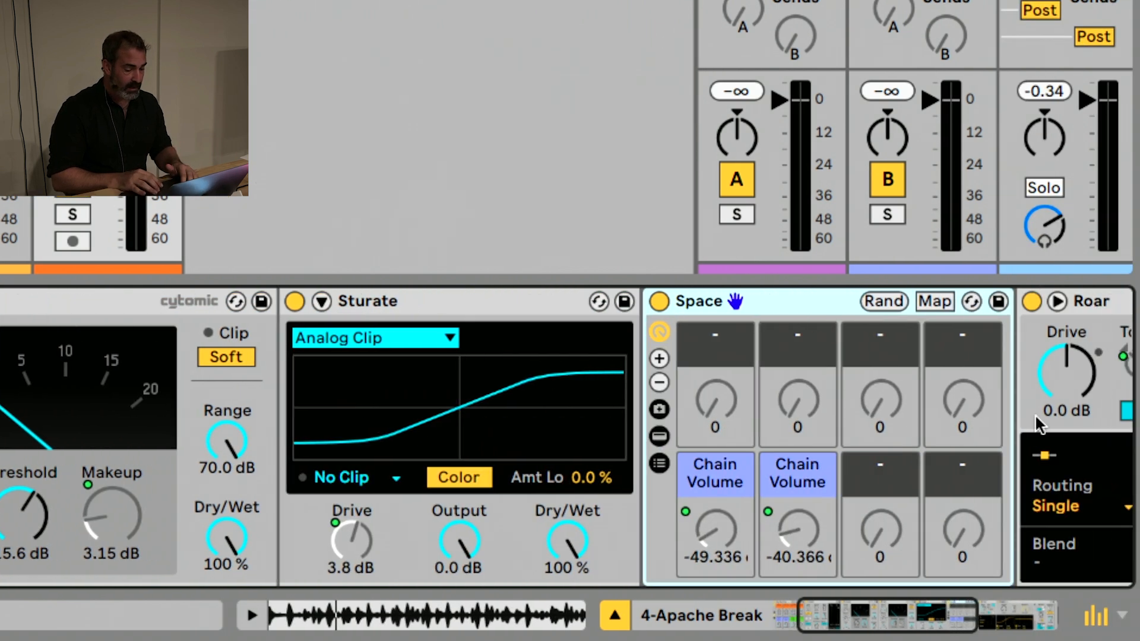
Inspect the Dry, Verb and Echo chains of the Space rack and examine the Roar device in Break Bus Driver
left_click_drag(1035, 416, 678, 404)
left_click(325, 429)
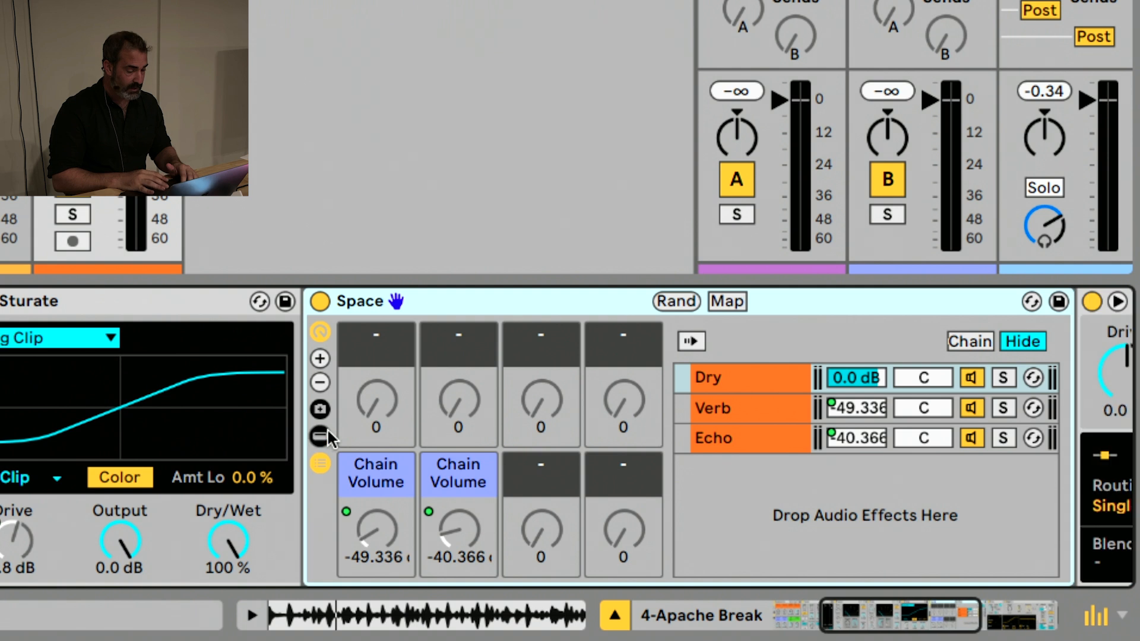
left_click(326, 428)
scroll(645, 429, "right", 10)
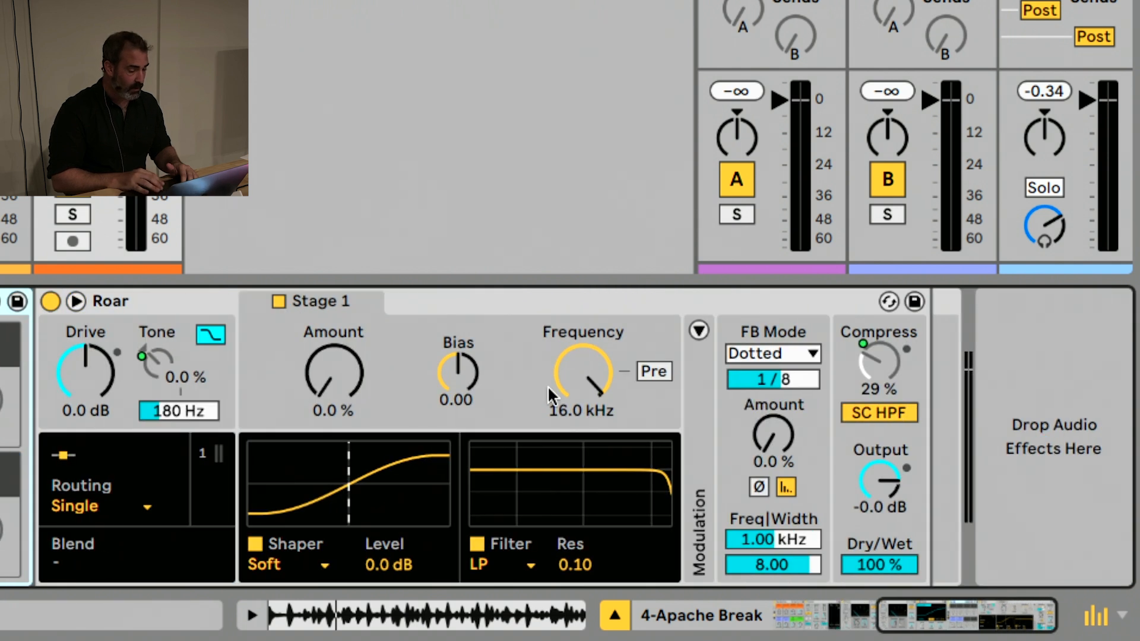
left_click(454, 289)
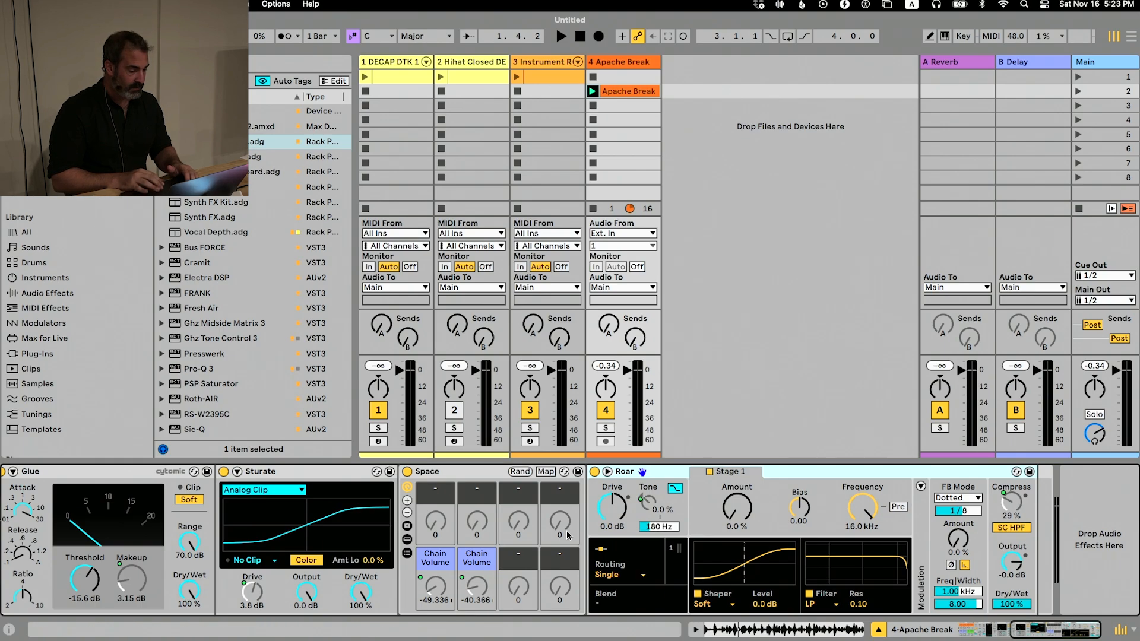
scroll(568, 535, "left", 6)
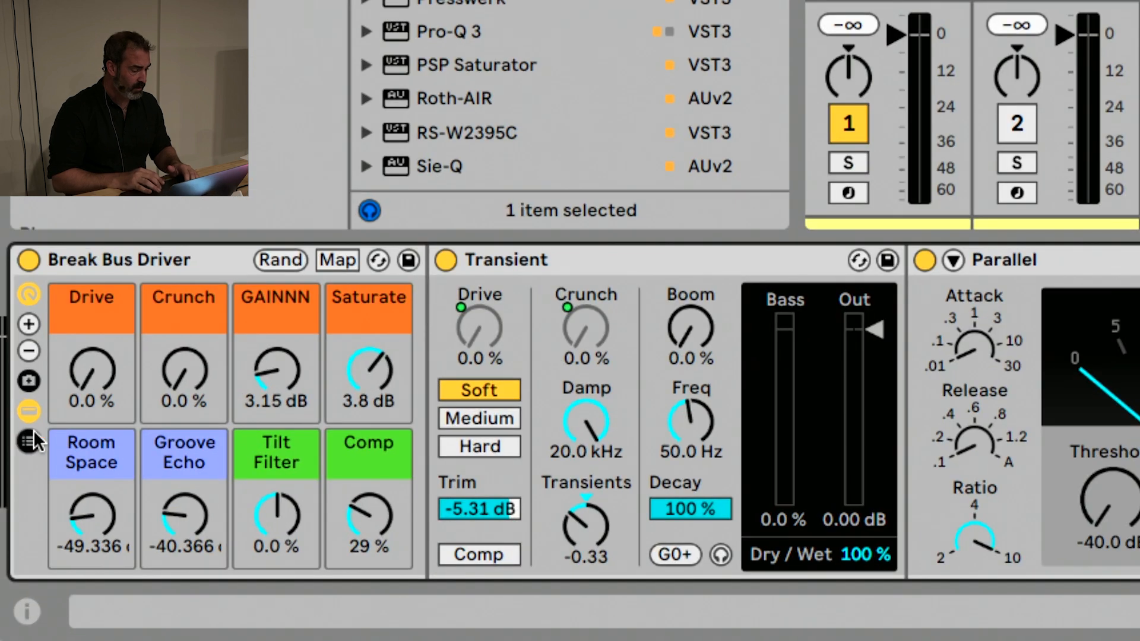
Hide the devices inside Break Bus Driver, raise its Drive macro to 75 % and Crunch to 54 %, and adjust GAINNN
left_click(9, 539)
left_click_drag(92, 371, 92, 283)
left_click_drag(175, 375, 175, 332)
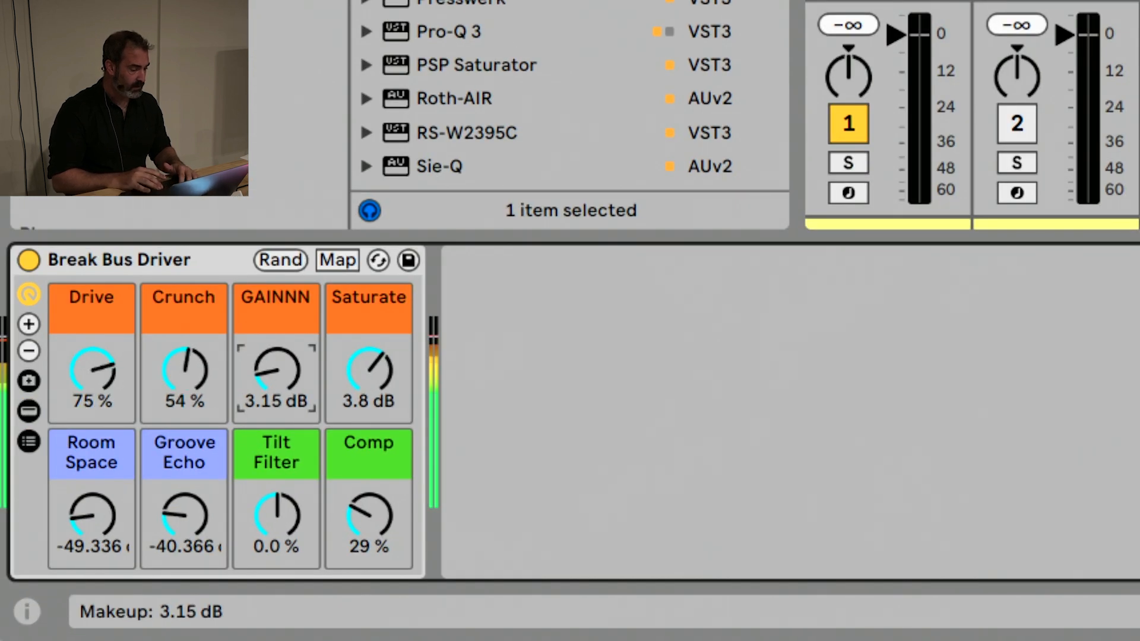
left_click_drag(266, 374, 265, 404)
left_click_drag(149, 357, 178, 377)
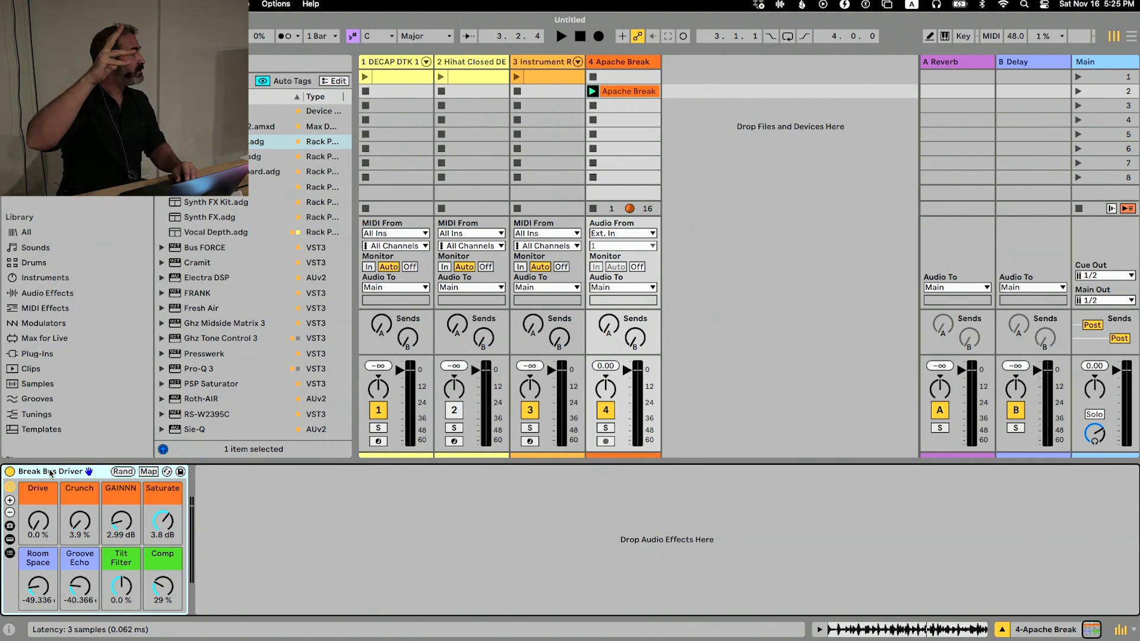
Switch to Finder, load Side Brain's Vocal Chain Live 12.1.adg onto the Apache Break track and delete the Break Bus Driver rack
key("super+Tab")
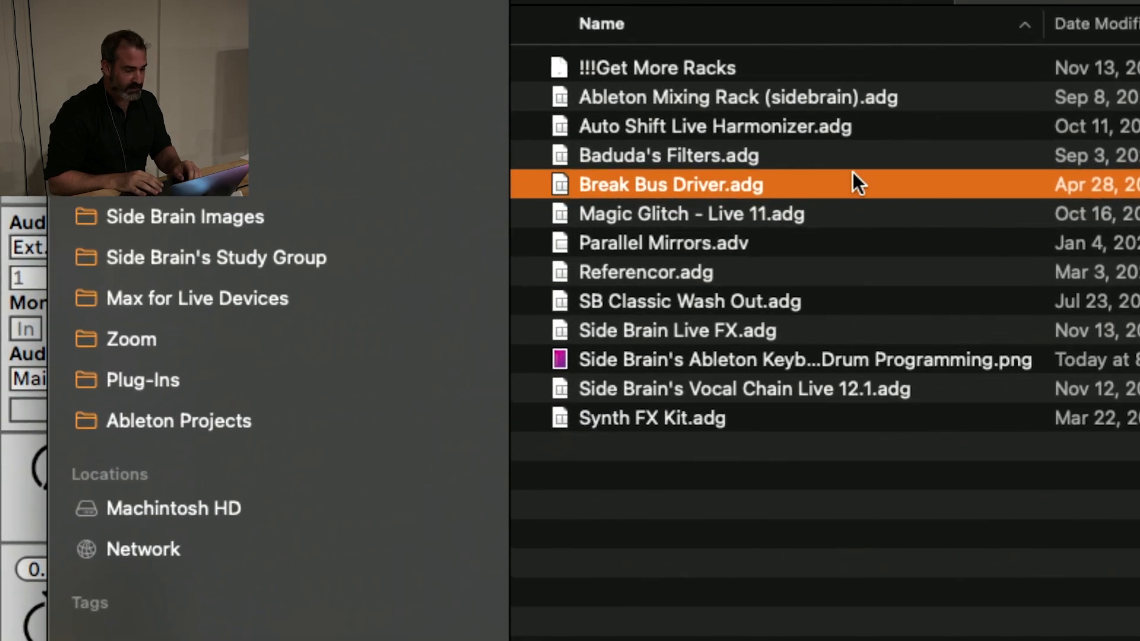
left_click(733, 389)
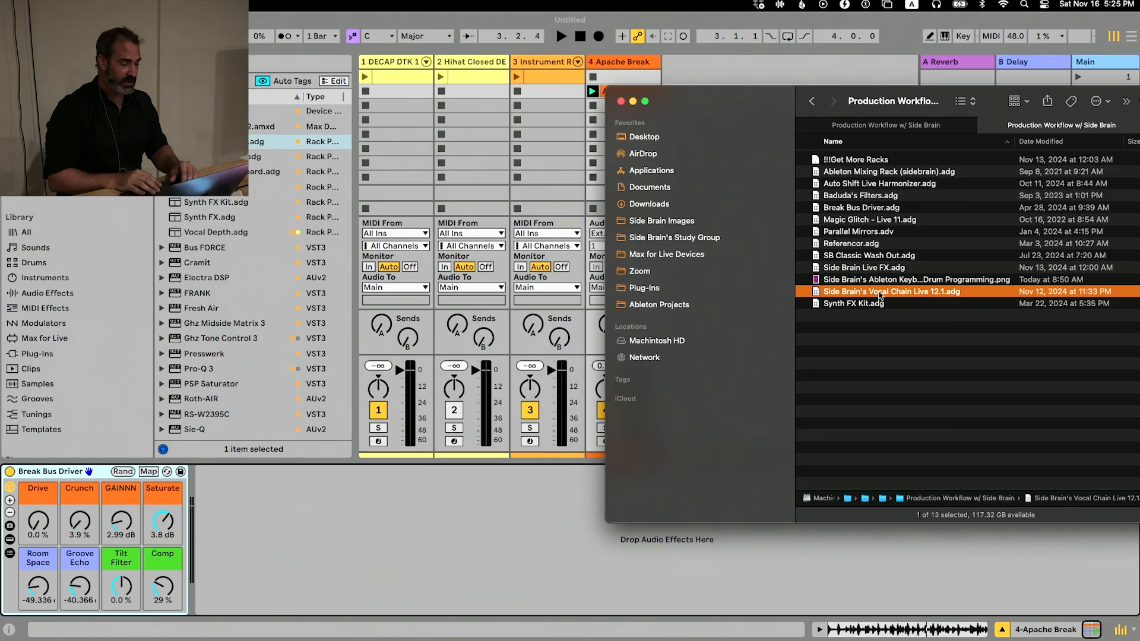
left_click_drag(682, 389, 0, 640)
left_click_drag(413, 504, 376, 538)
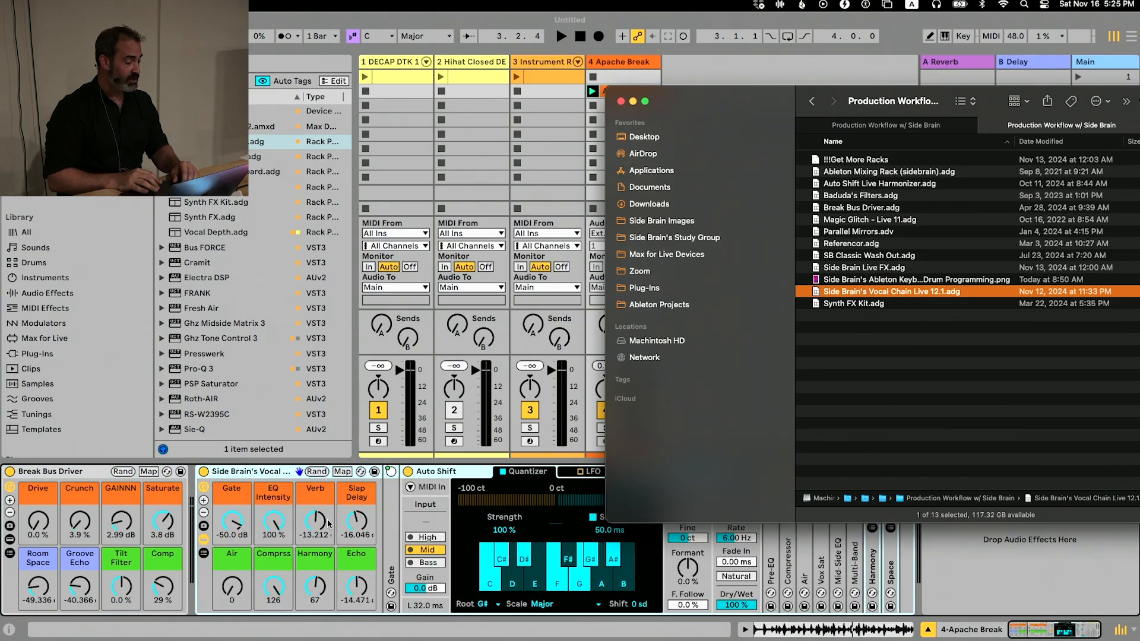
left_click(87, 478)
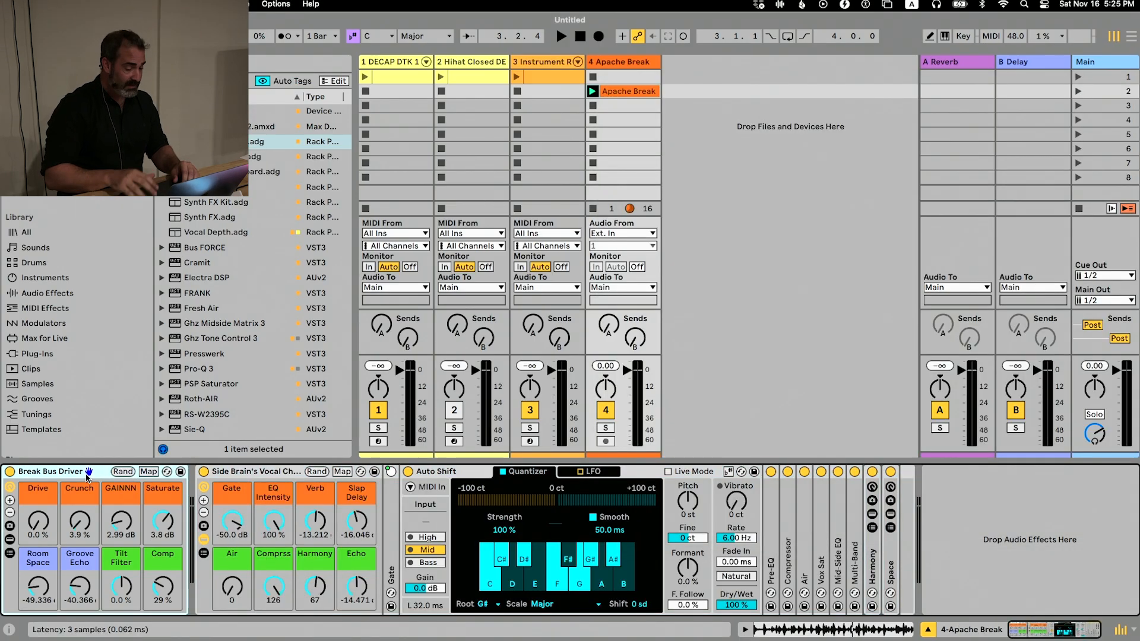
key("Delete")
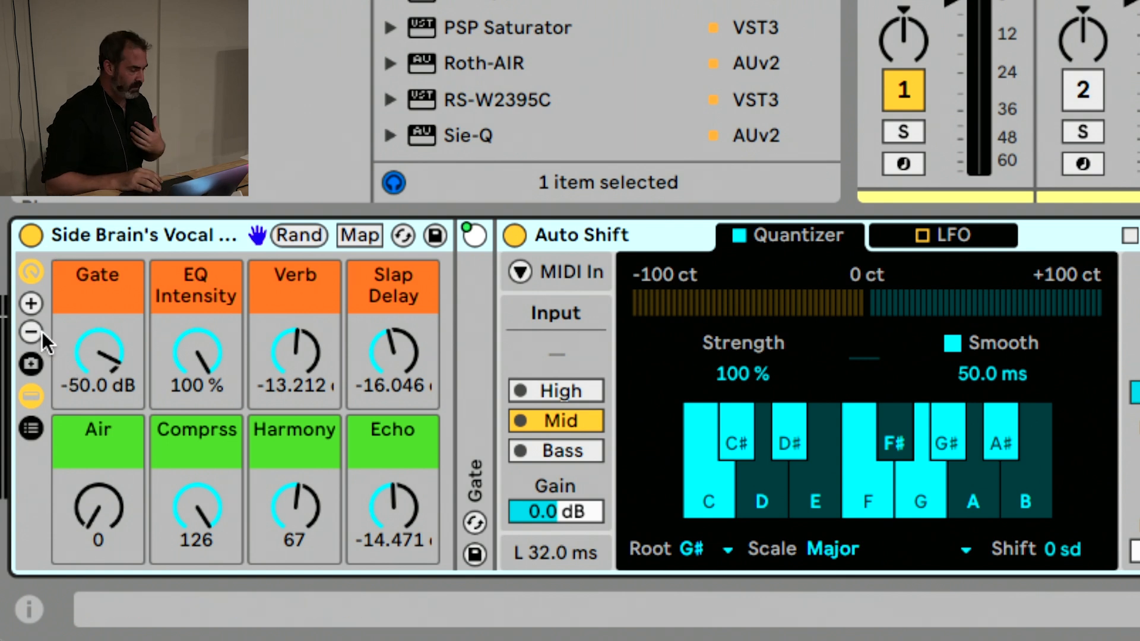
Examine the vocal chain's devices, including Auto Shift and the Low, High and Dry chains of the unfolded Harmony rack
left_click(31, 395)
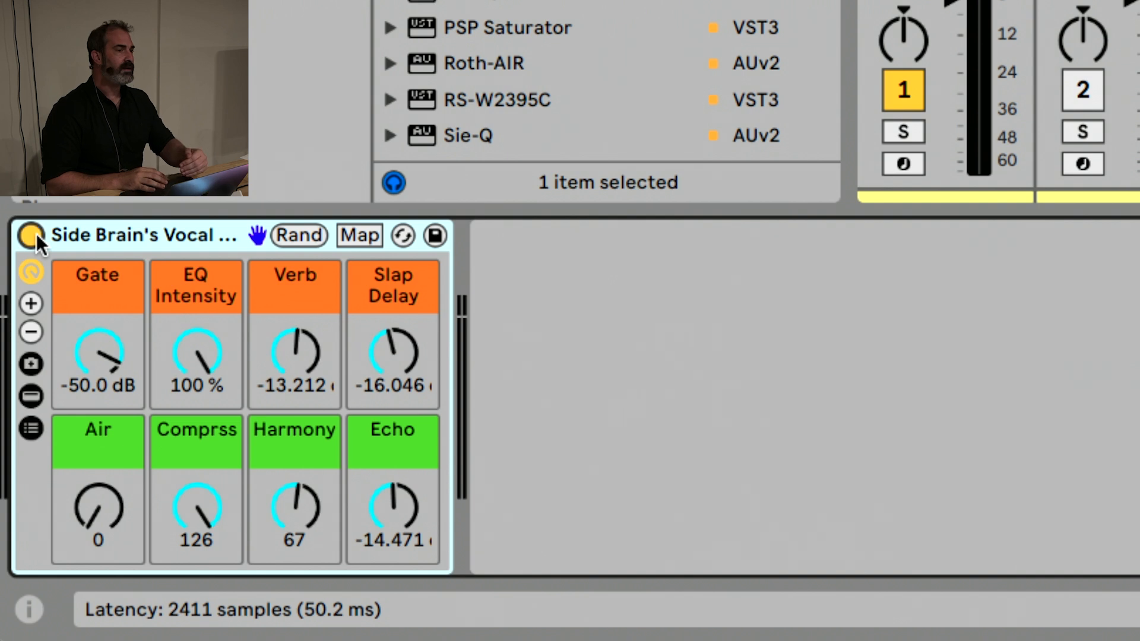
left_click(31, 395)
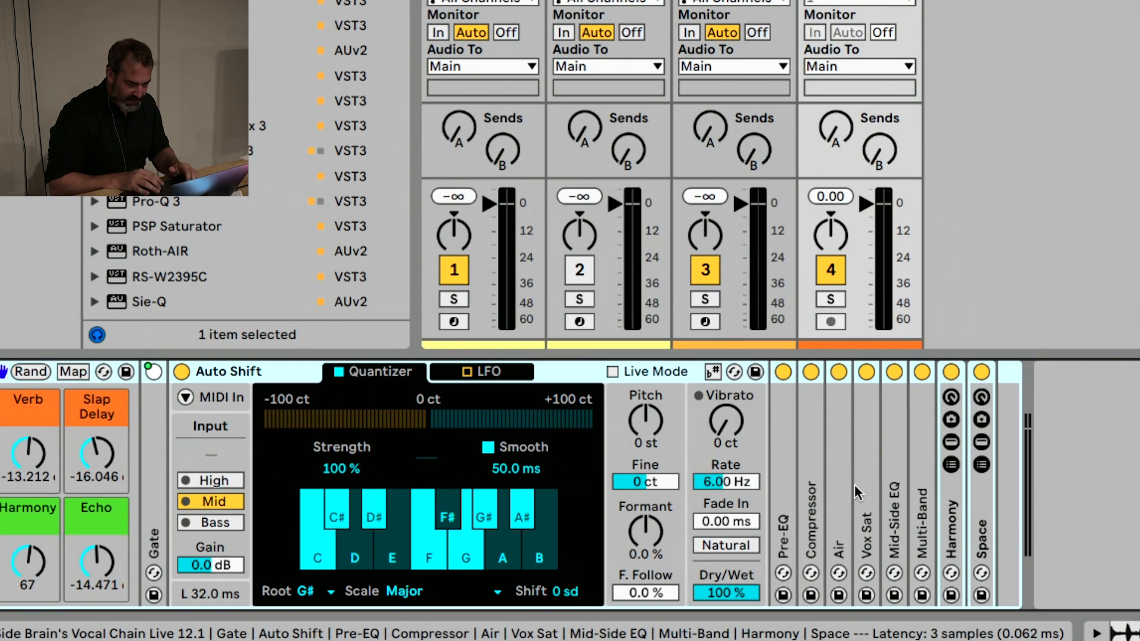
left_click(583, 374)
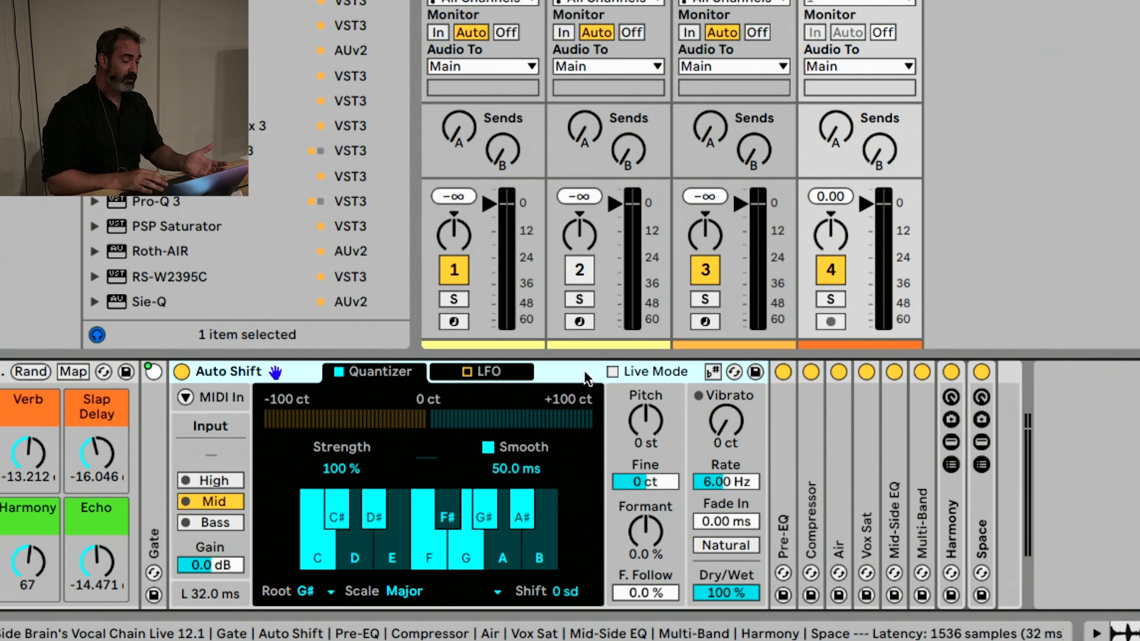
double_click(953, 486)
left_click(951, 484)
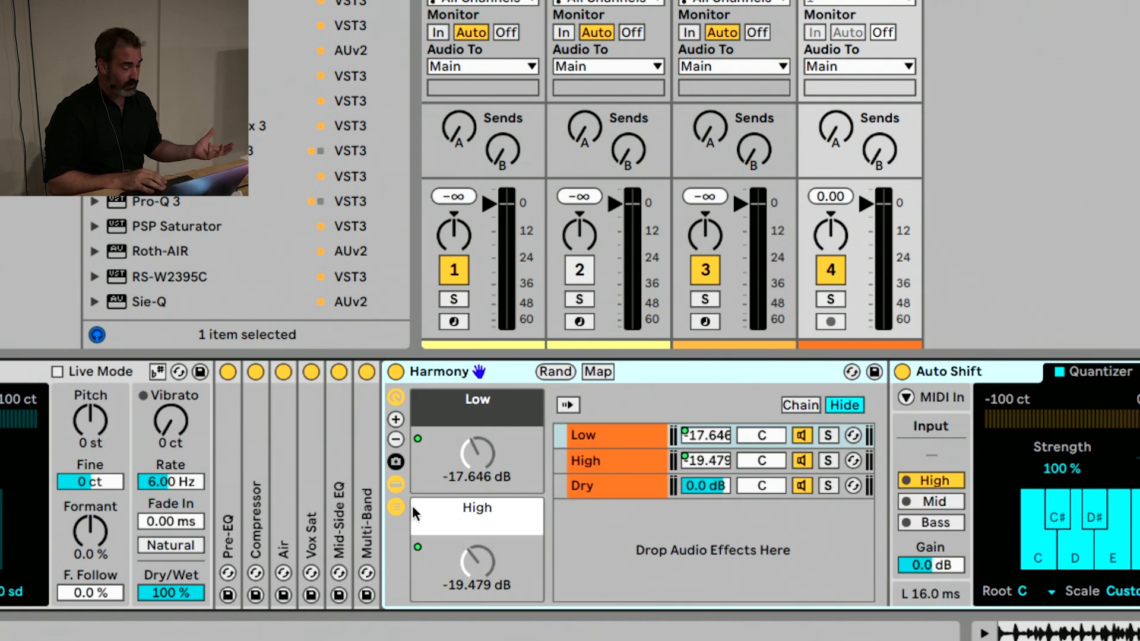
left_click(396, 507)
scroll(397, 512, "left", 9)
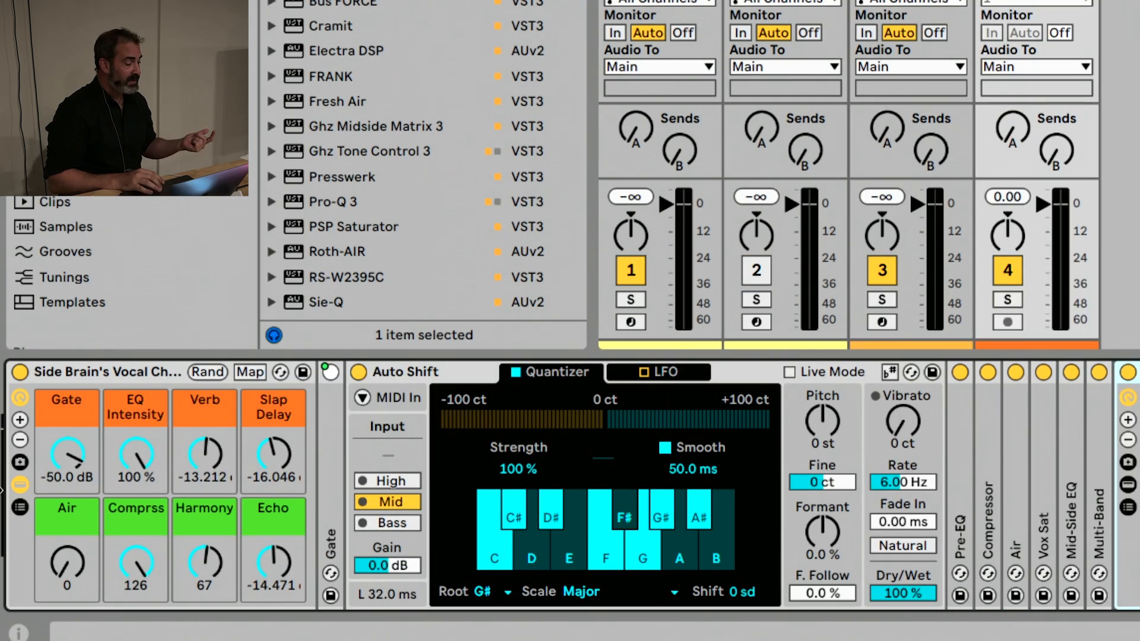
Check the Delay Compensation option and the vocal chain rack's latency, and hide the devices inside the rack
left_click(130, 371)
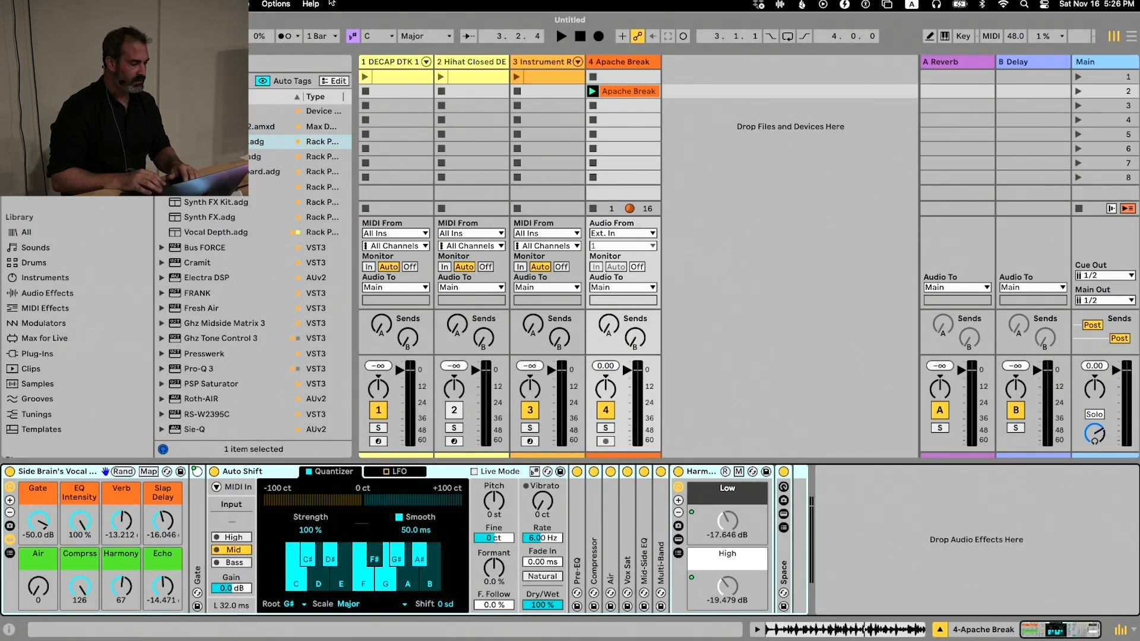
left_click(276, 4)
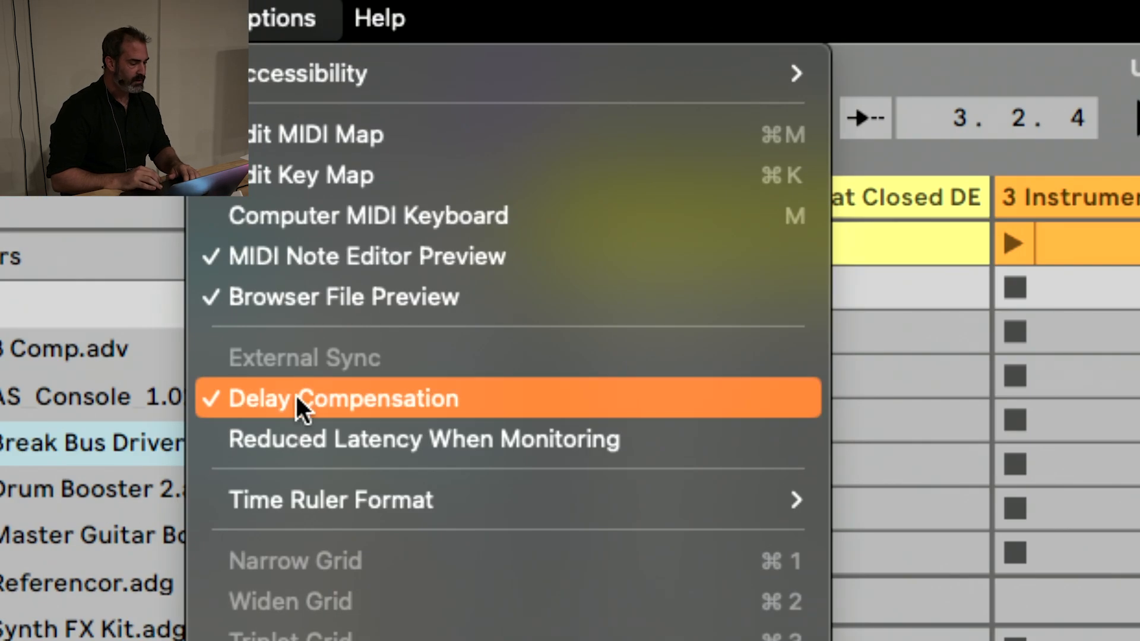
left_click(254, 5)
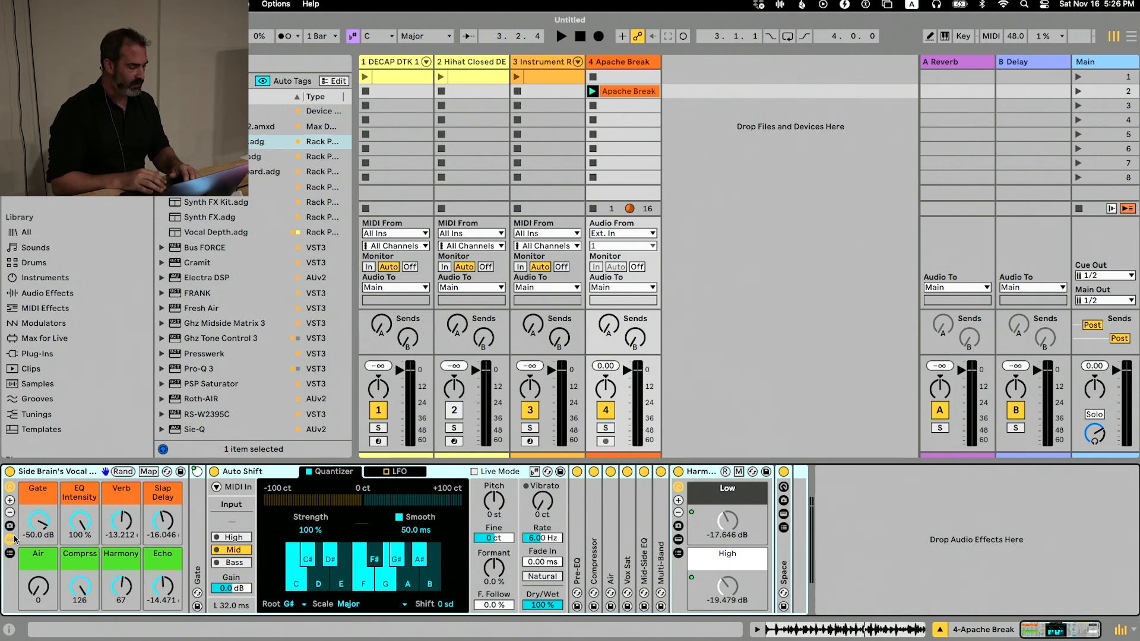
left_click(10, 538)
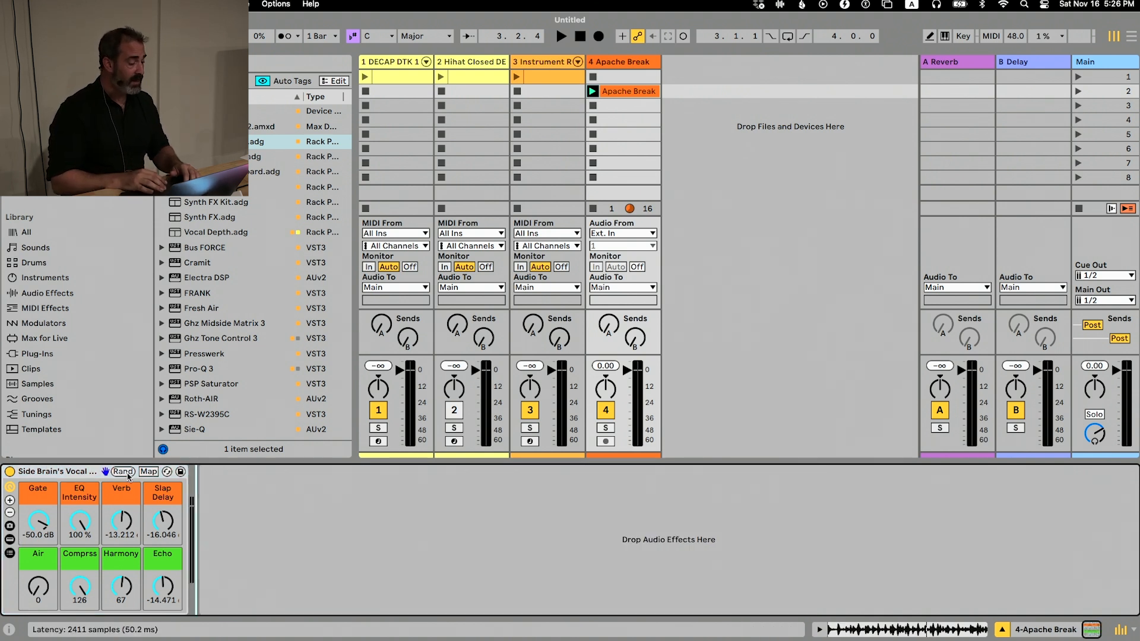
left_click(90, 474)
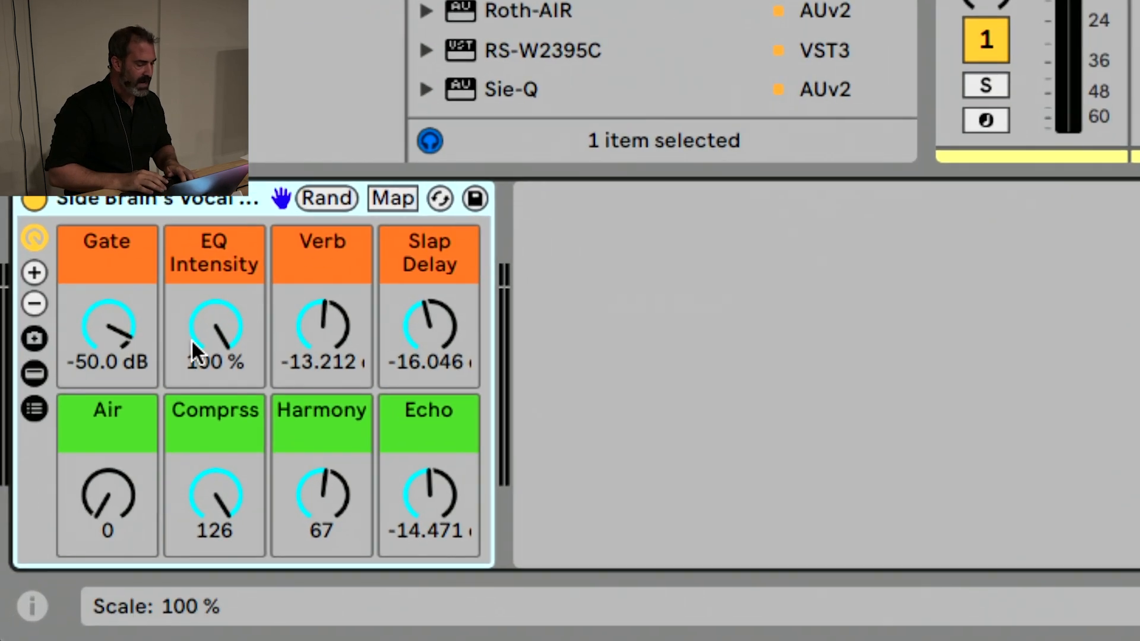
Set the vocal chain's EQ Intensity macro to 54 % and its Comprss macro to 69
left_click(73, 525)
left_click_drag(204, 332, 205, 380)
left_click_drag(208, 496, 208, 588)
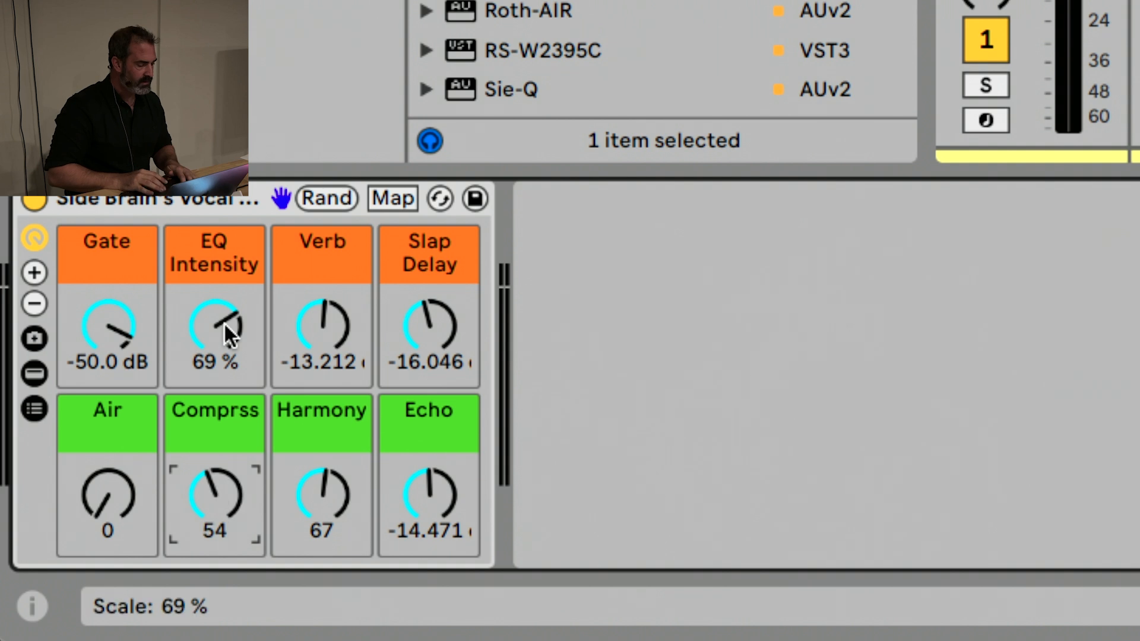
left_click_drag(219, 319, 219, 342)
left_click_drag(212, 479, 212, 457)
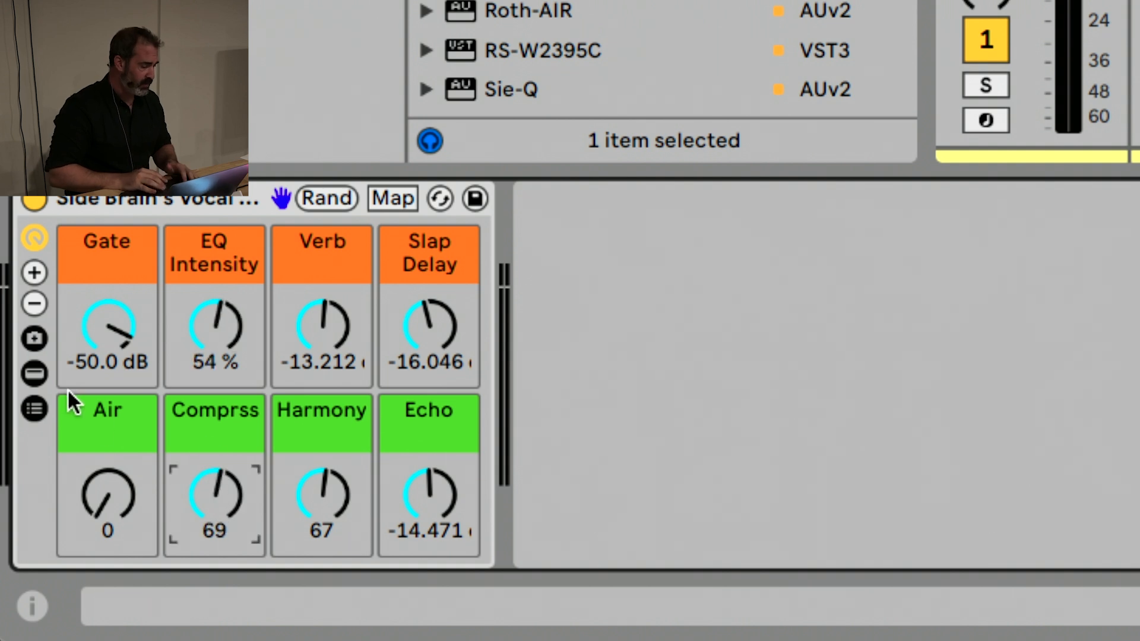
Show the vocal chain's devices and unfold Pre-EQ, Mid-Side EQ, Vox Sat, Air and Compressor to examine their settings
left_click(39, 372)
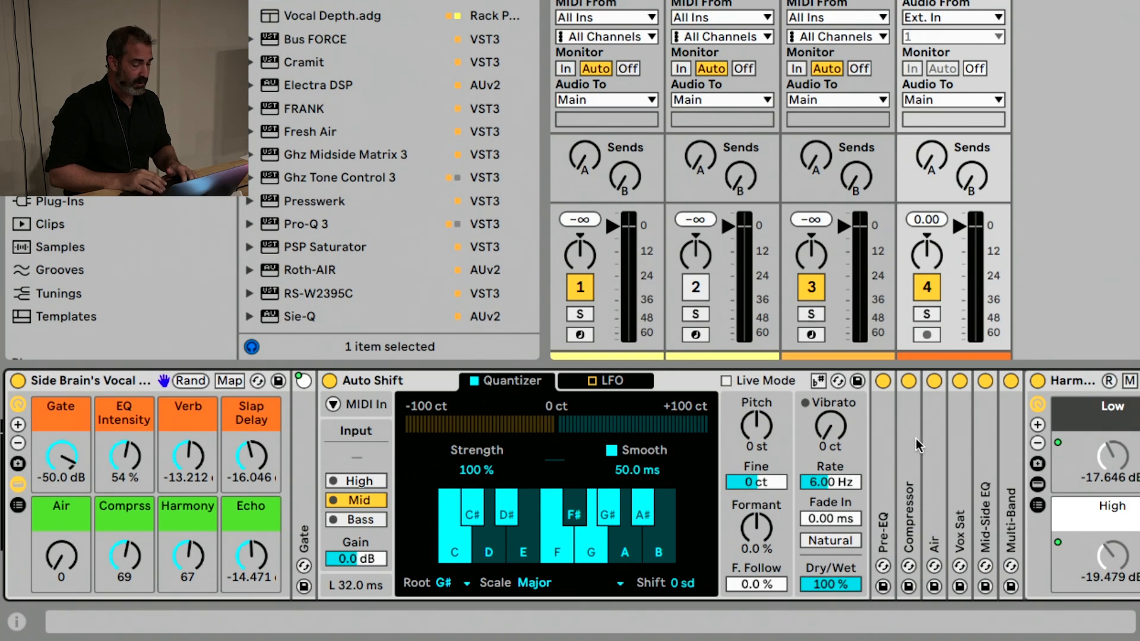
double_click(882, 439)
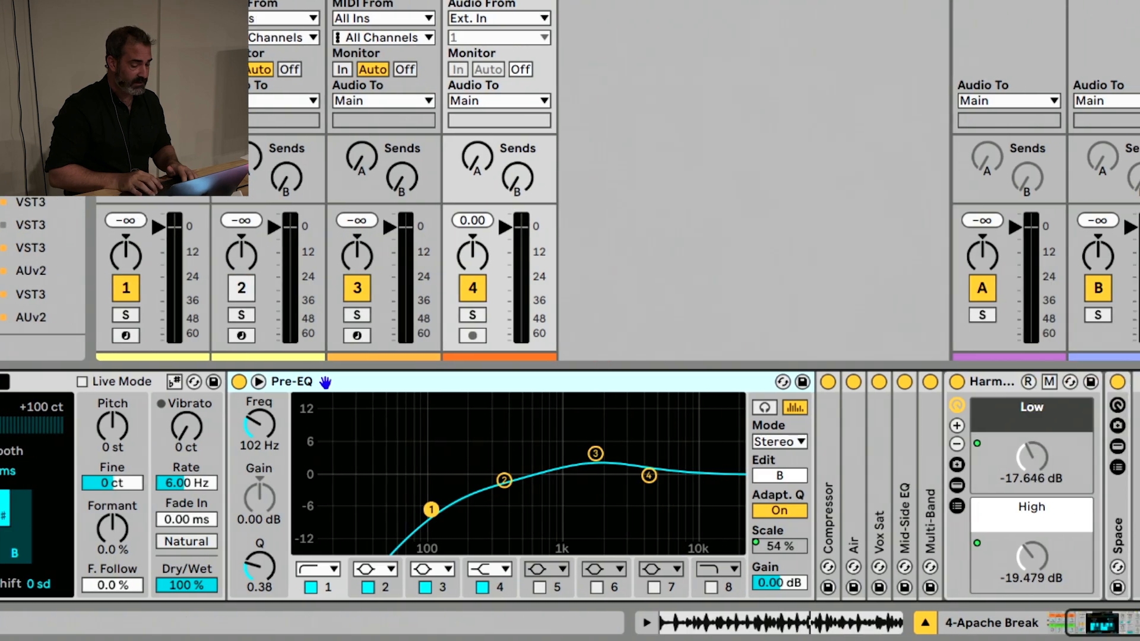
double_click(901, 430)
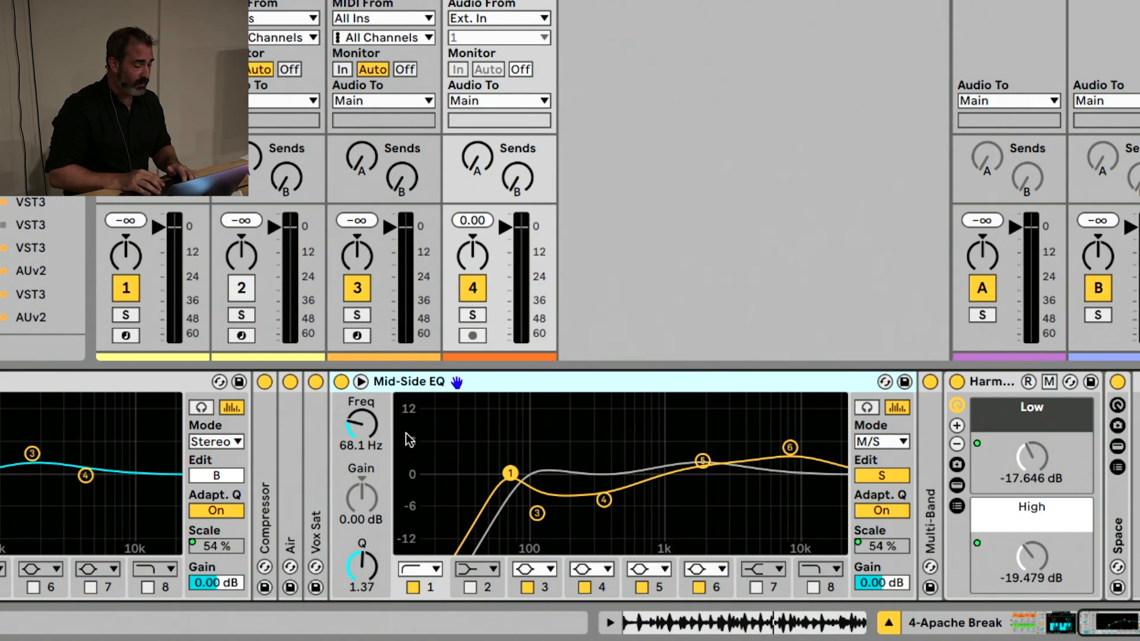
double_click(315, 446)
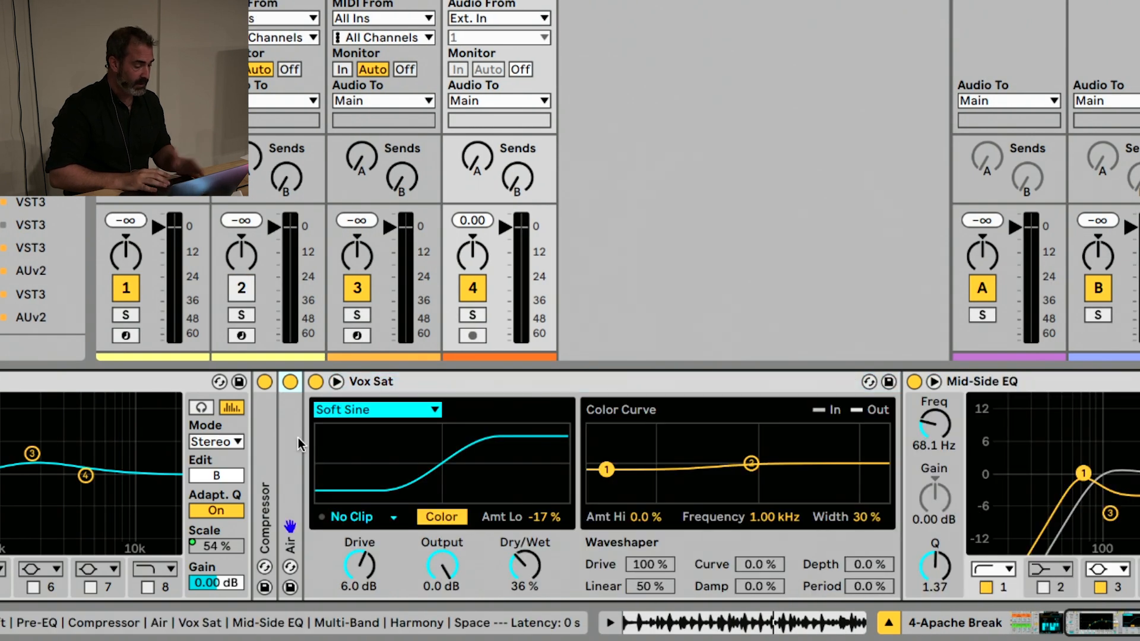
double_click(298, 437)
double_click(272, 432)
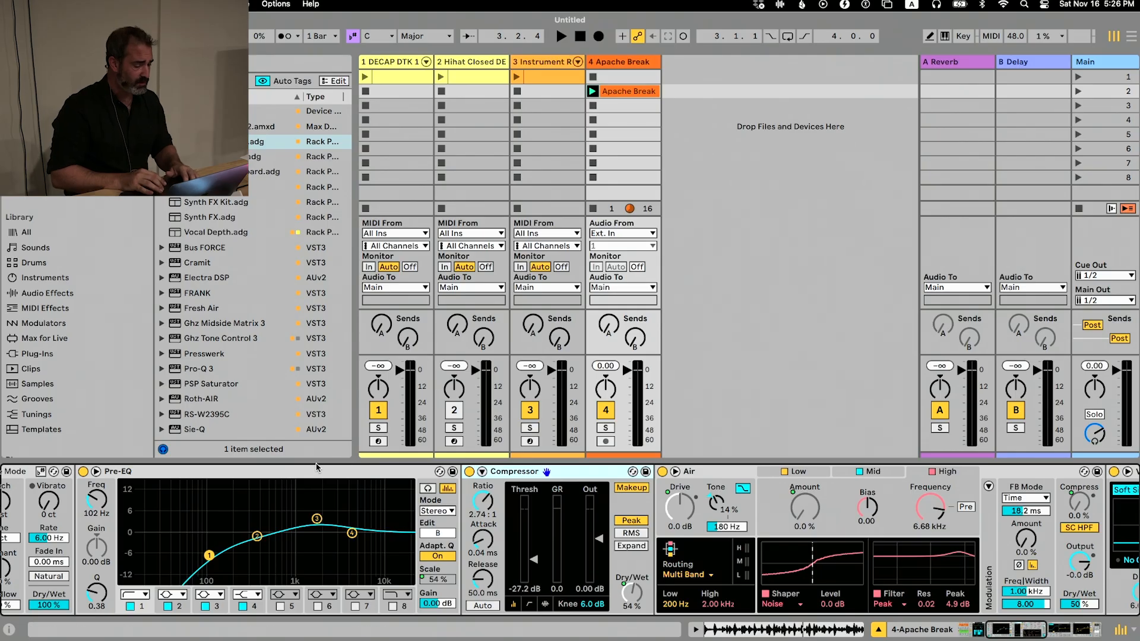
Fold Pre-EQ, Compressor, Air, Vox Sat, Mid-Side EQ and Harmony, and hide all devices inside the vocal chain rack
double_click(32, 381)
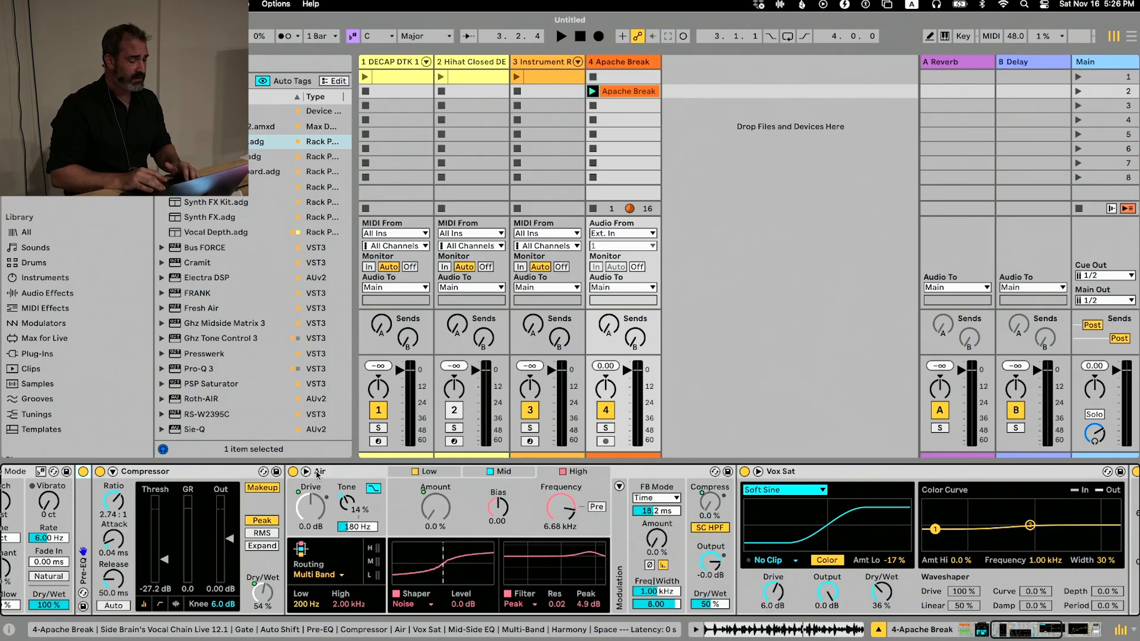
double_click(231, 473)
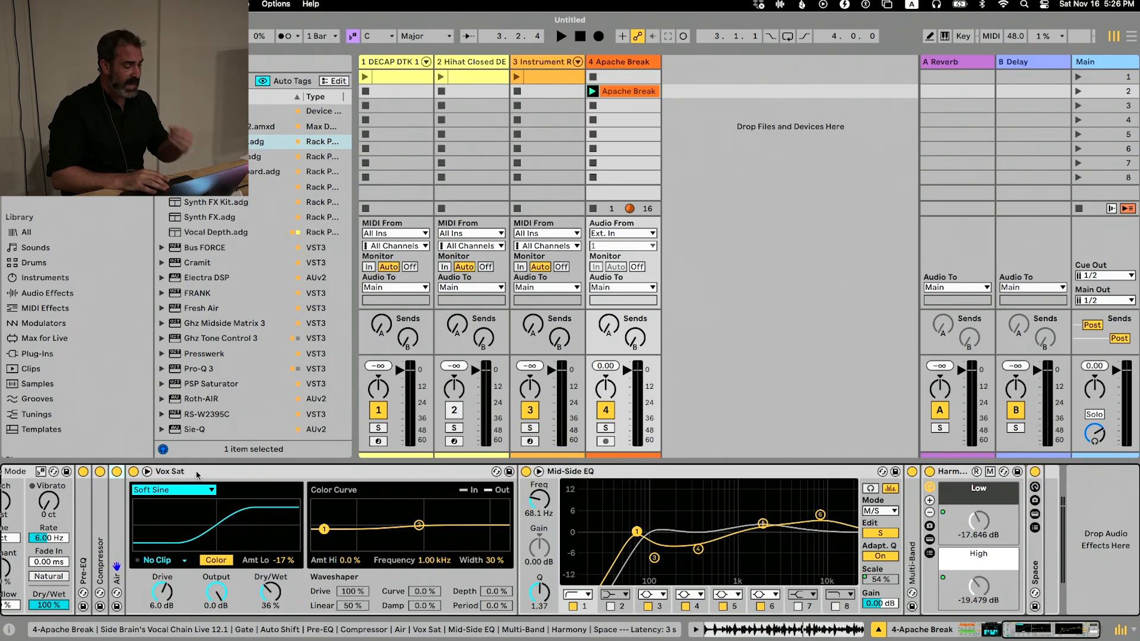
double_click(195, 472)
double_click(199, 471)
double_click(217, 473)
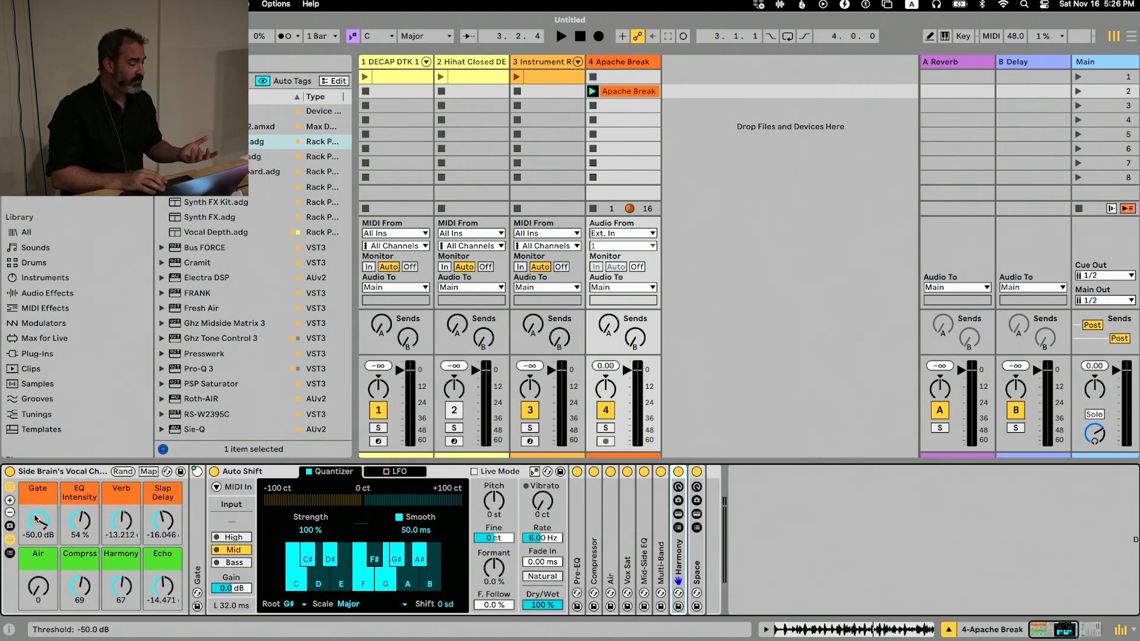
left_click(10, 538)
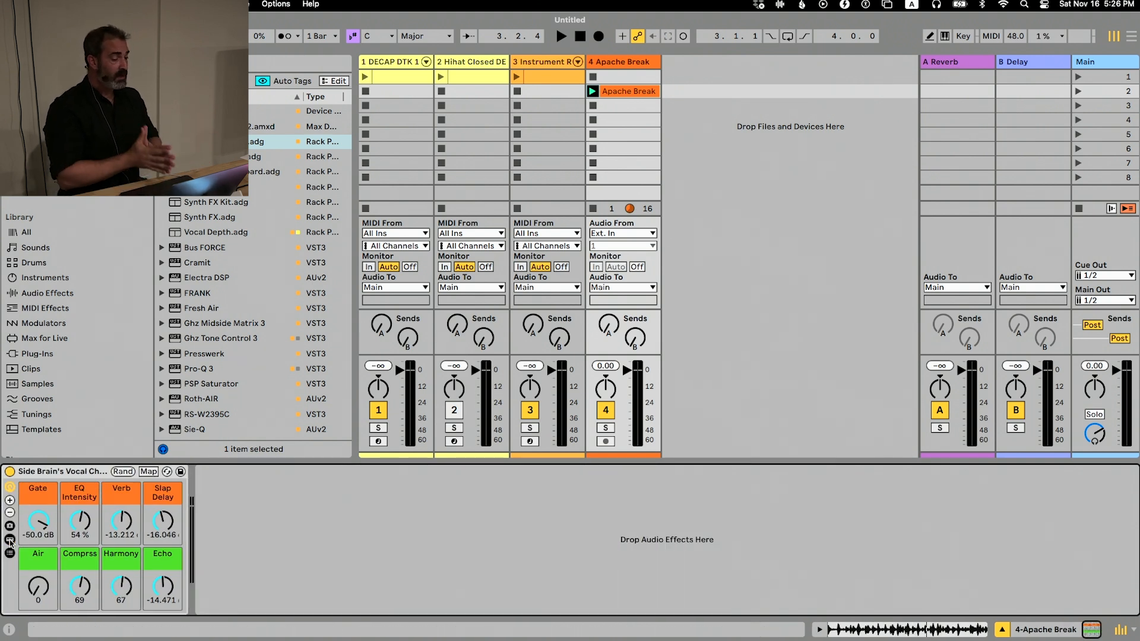
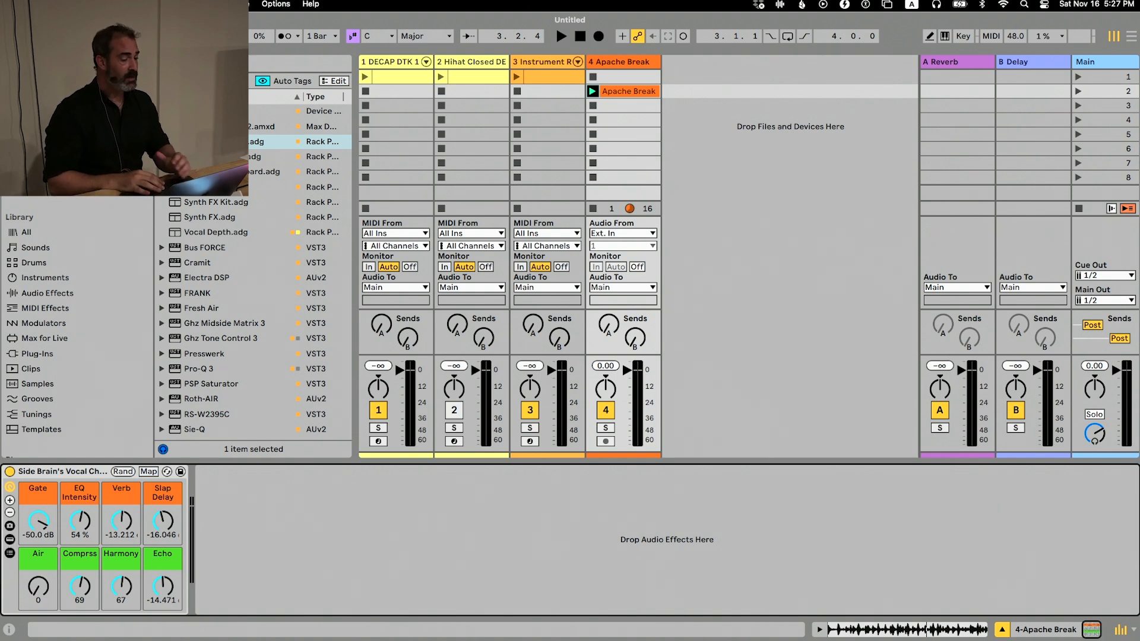
Load Synth FX Kit.adg from the Production Workflow folder onto the Apache Break track and delete its vocal chain rack
key("Left")
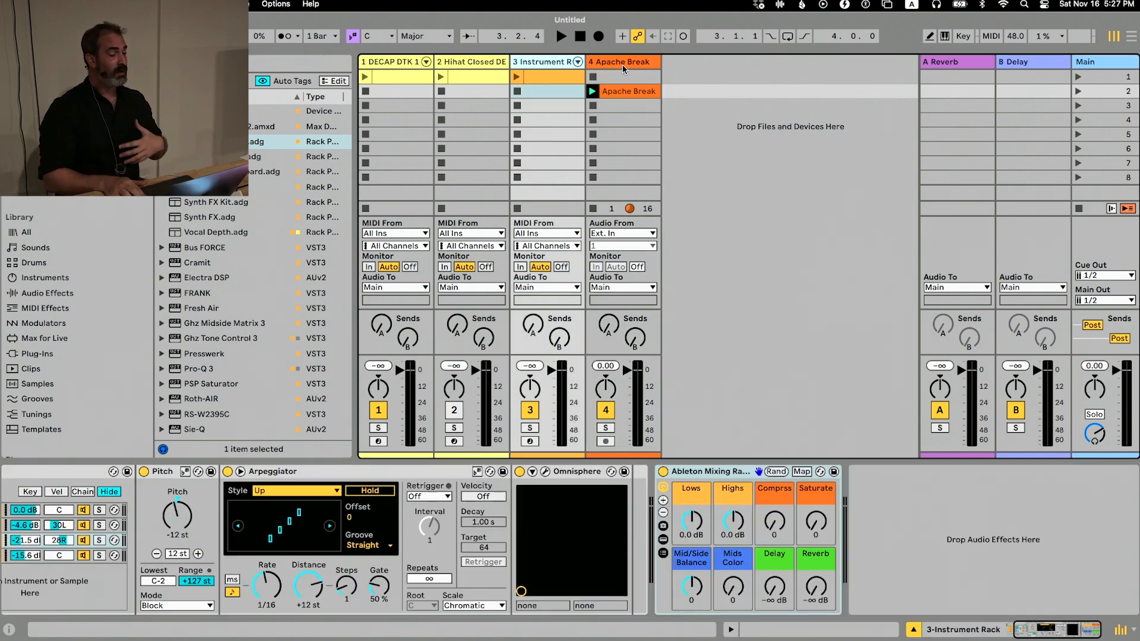
left_click(622, 65)
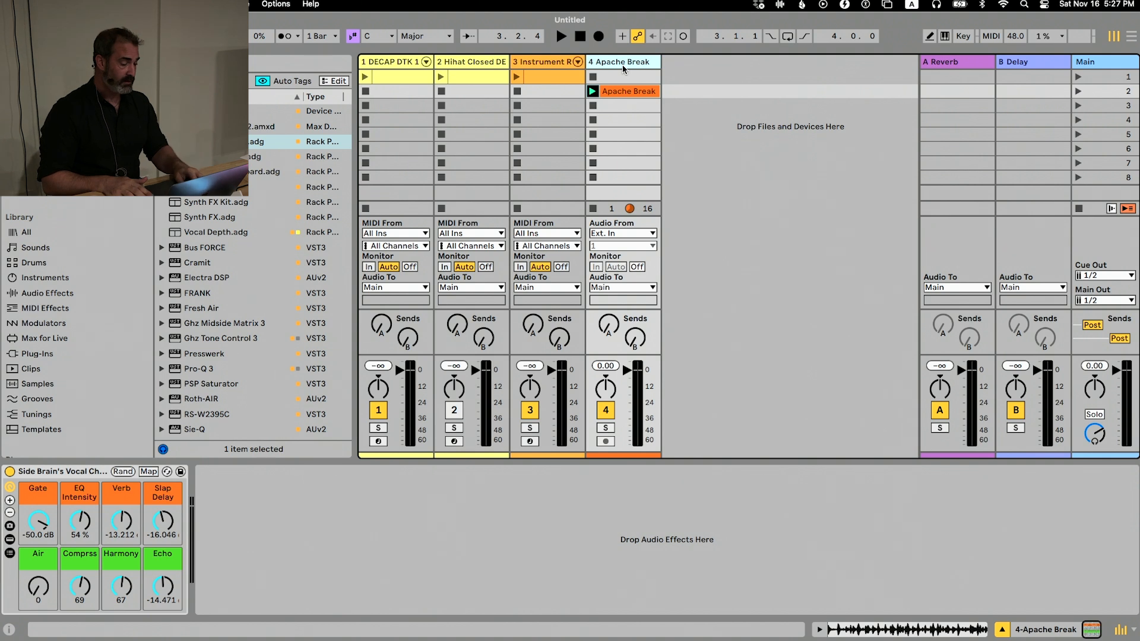
key("super+Tab")
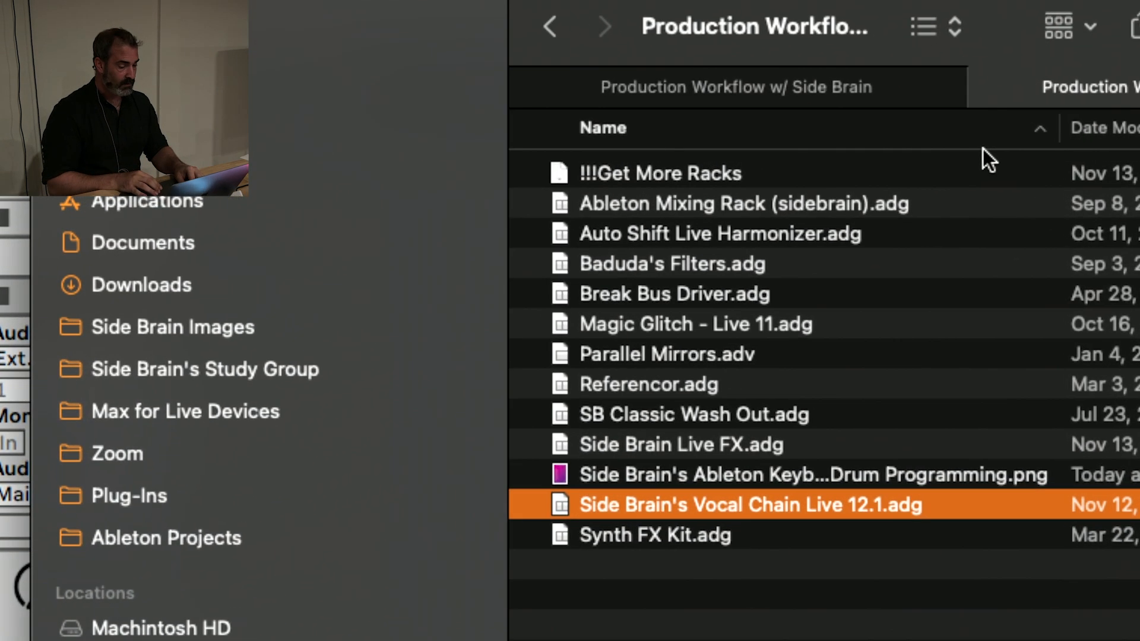
left_click(640, 530)
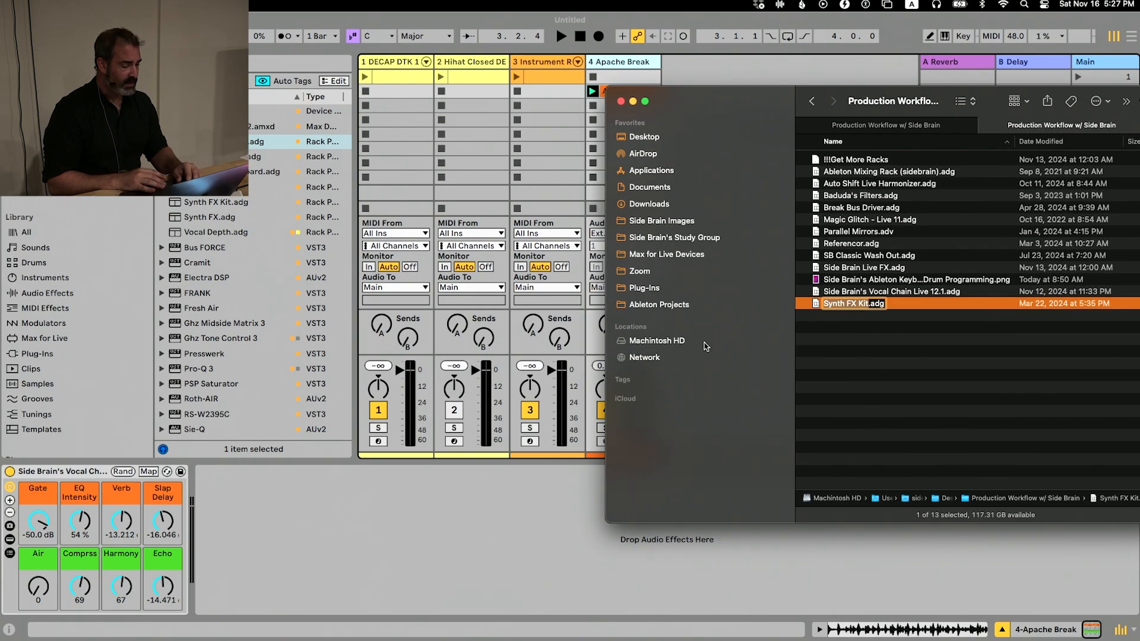
left_click_drag(874, 307, 393, 558)
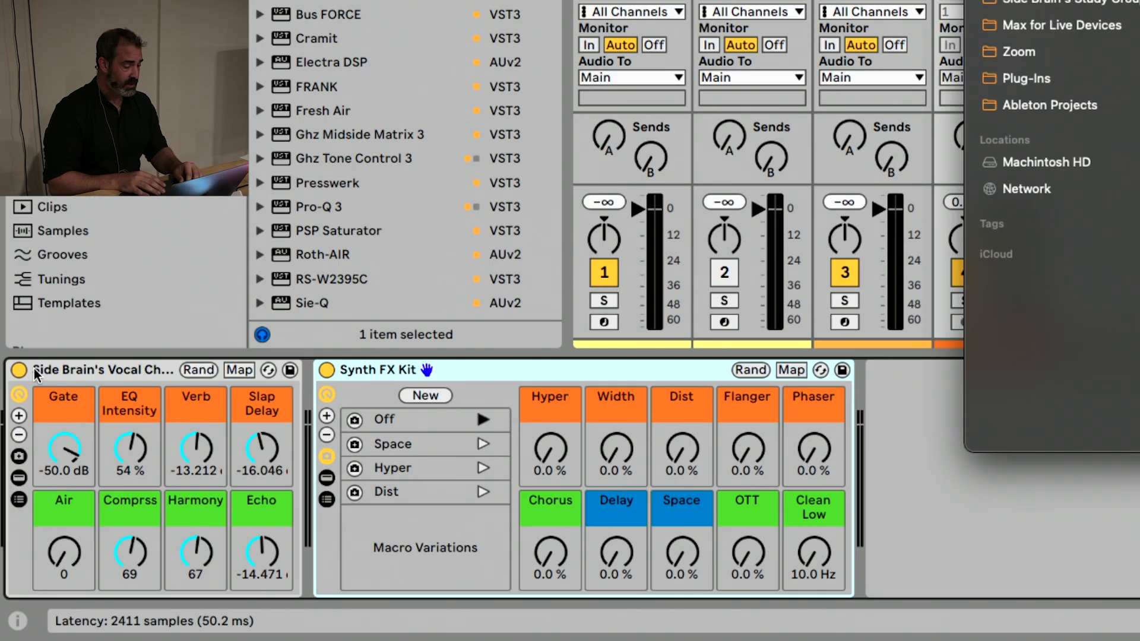
left_click(43, 423)
left_click(43, 423)
key("Delete")
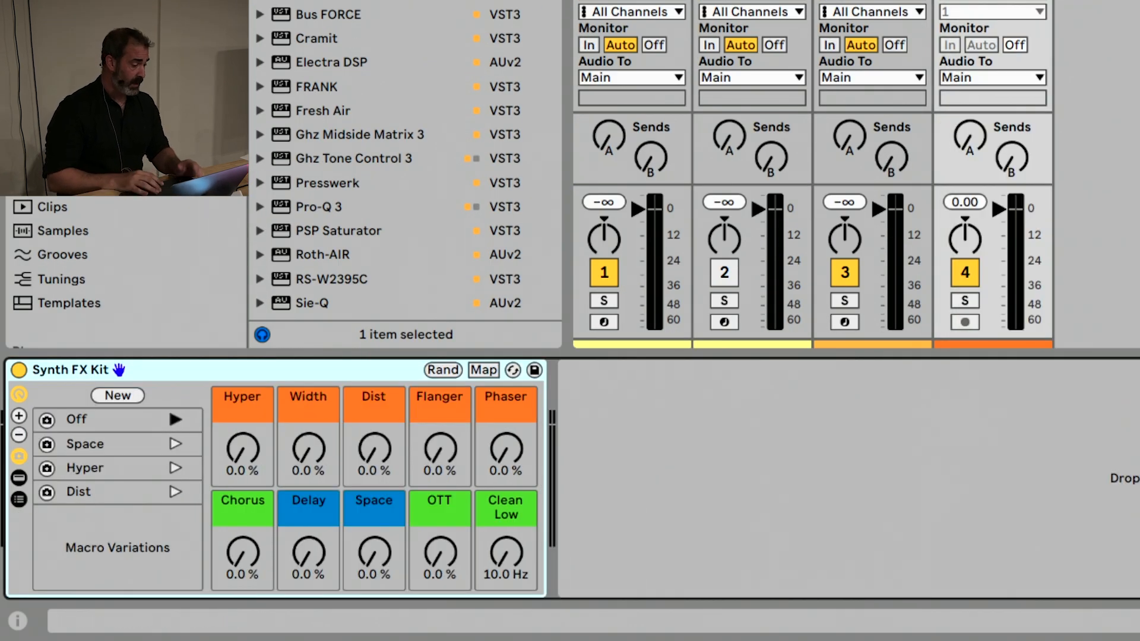
Find Meld among the built-in instruments and load it on a new MIDI track
left_click(70, 62)
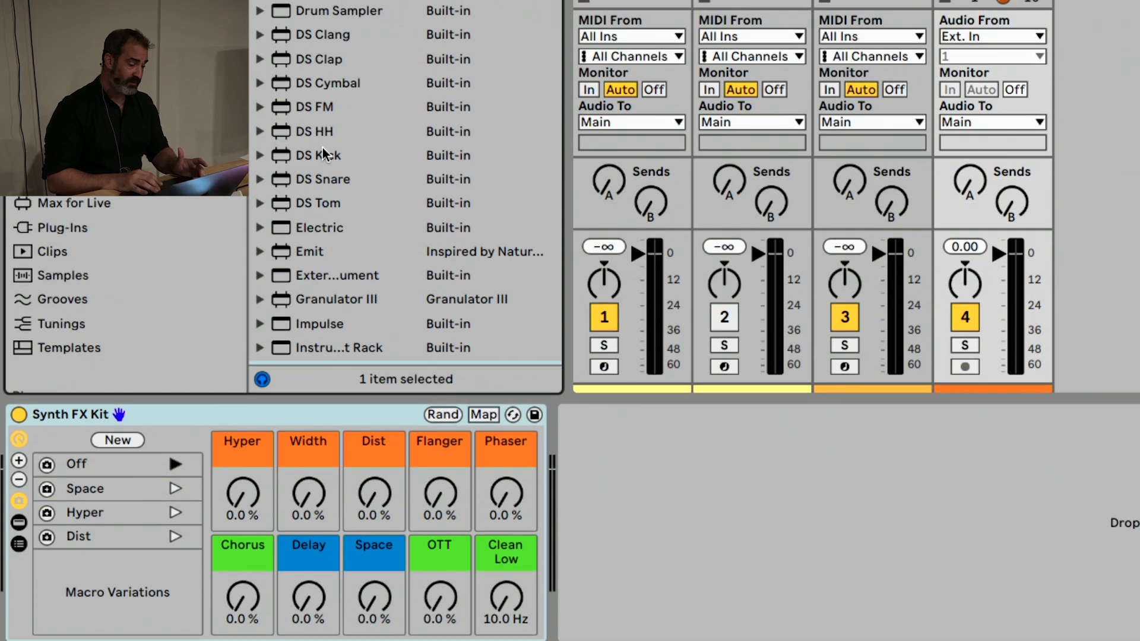
scroll(344, 113, "down", 4)
scroll(365, 148, "down", 2)
double_click(320, 166)
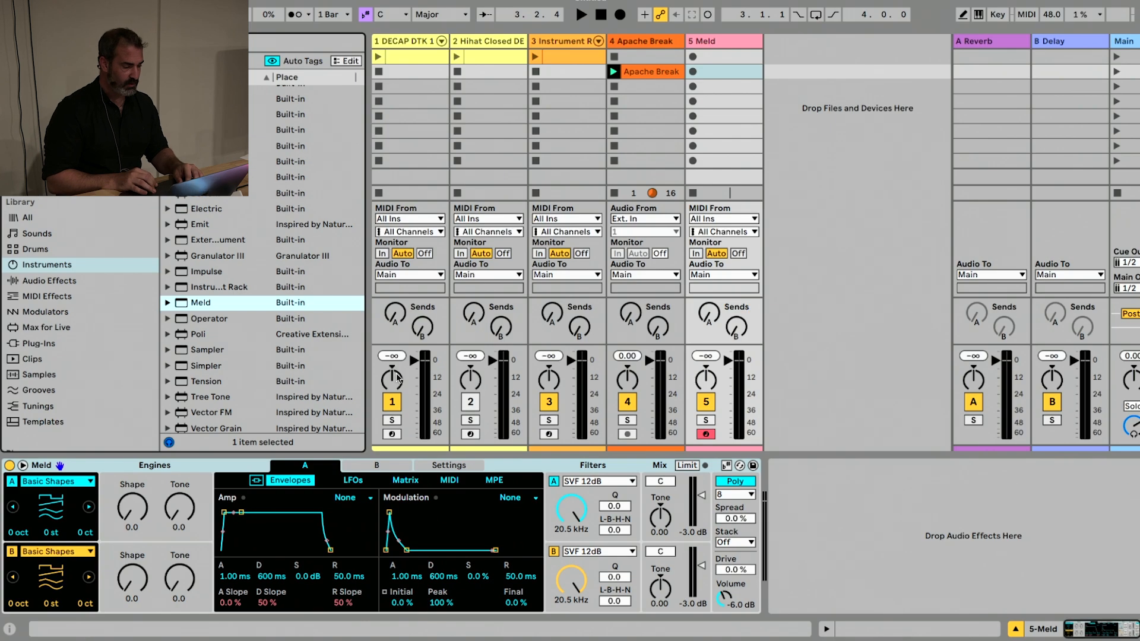
Add Synth FX Kit.adg from the Production Workflow folder after Meld on the new track
key("super+Tab")
left_click_drag(866, 297, 816, 546)
key("super+Tab")
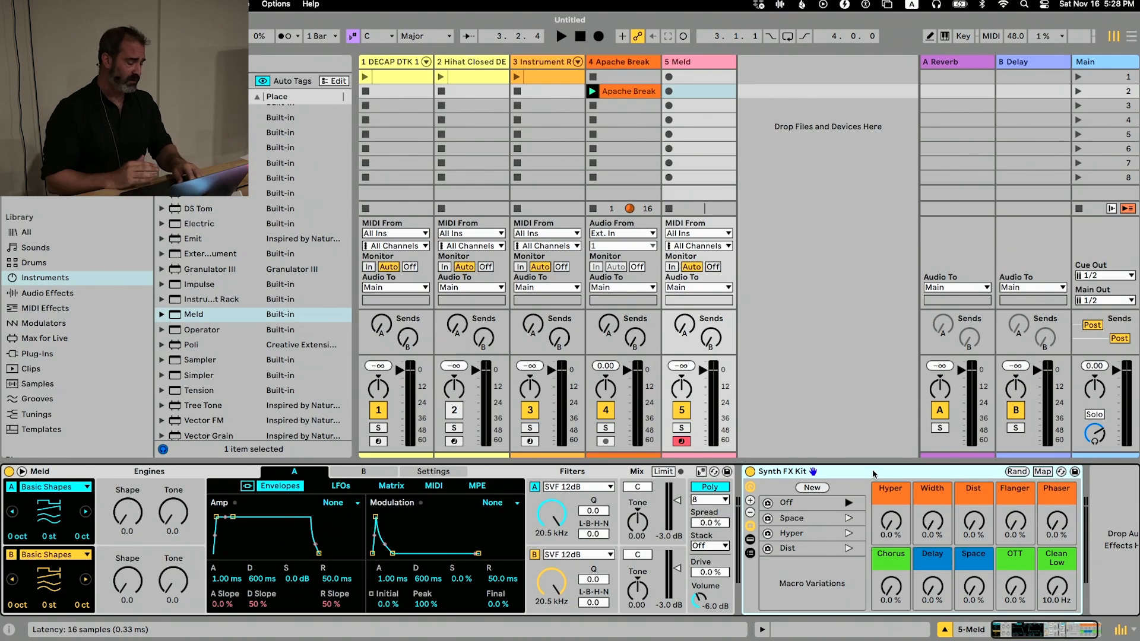
Load Referencor.adg from the folder after the Synth FX Kit on the Meld track and move the rack to the Main track
key("super+Tab")
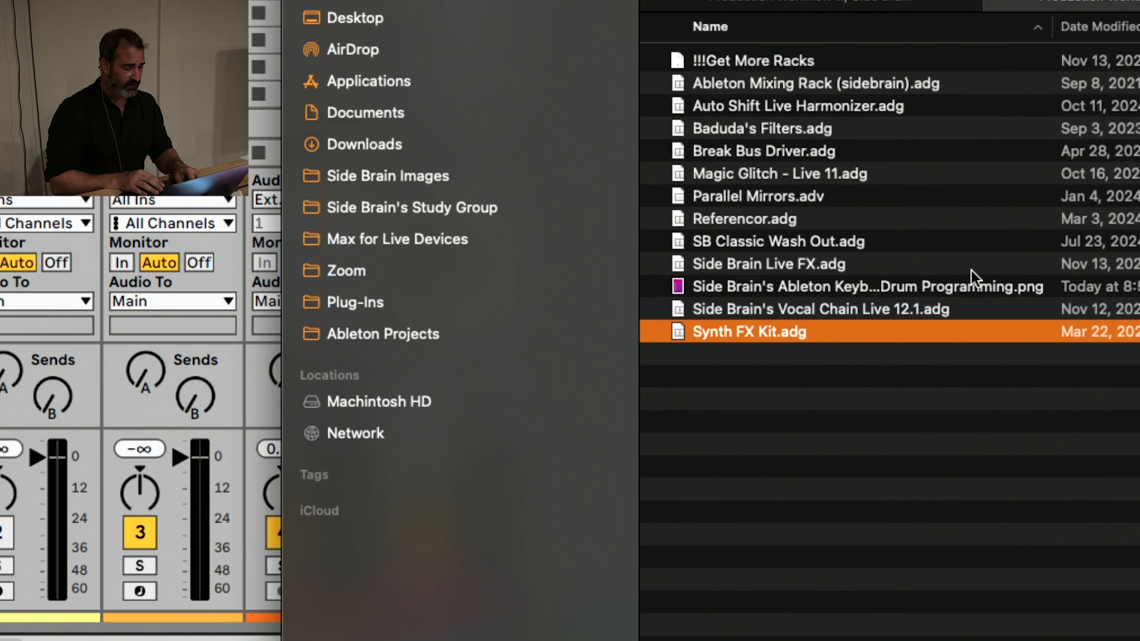
left_click(749, 222)
key("super+Tab")
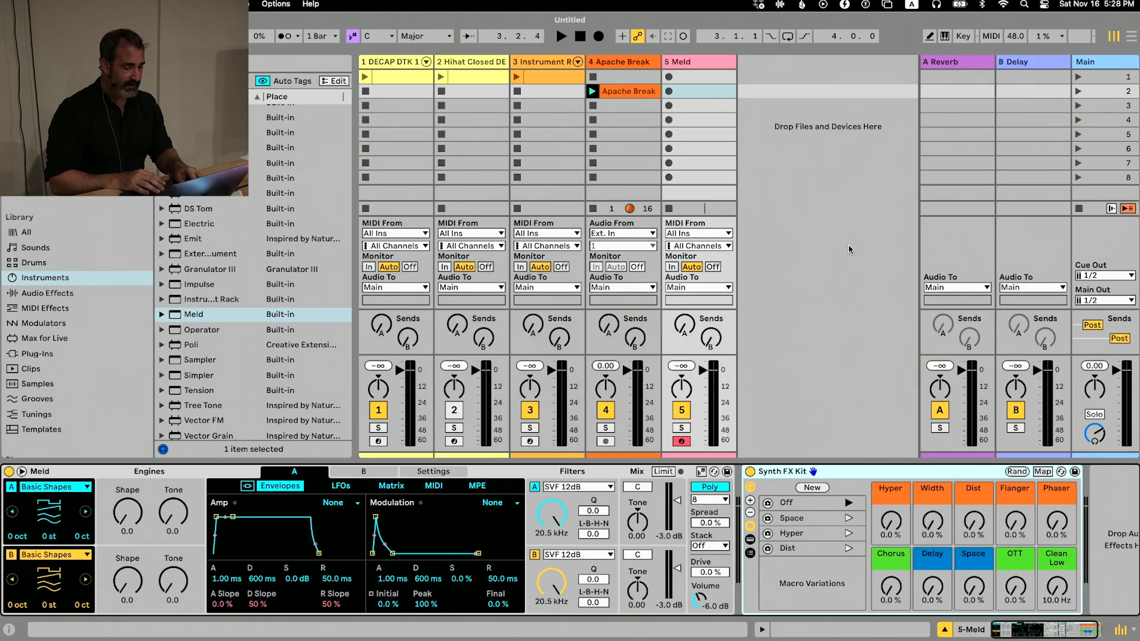
key("super+Tab")
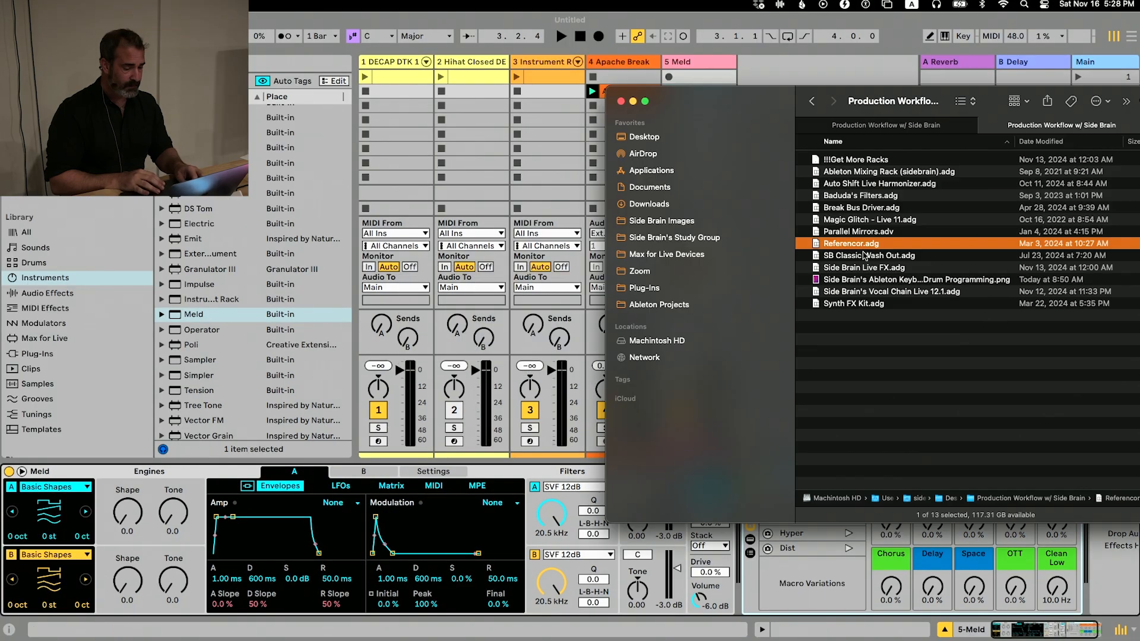
left_click_drag(862, 248, 1127, 585)
left_click(748, 77)
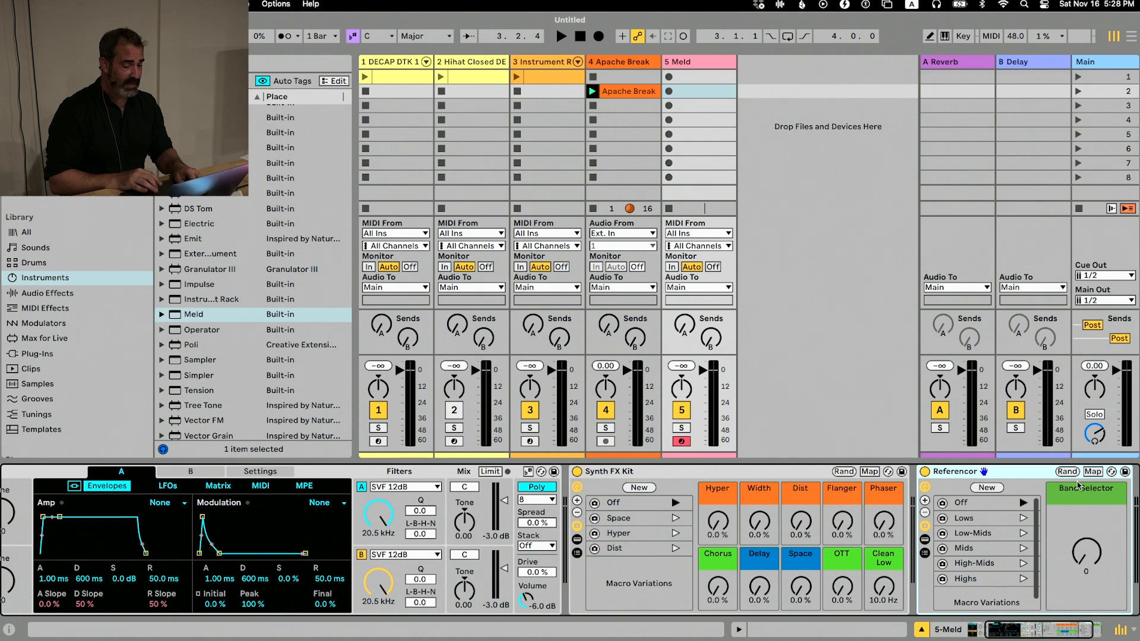
left_click(1082, 114)
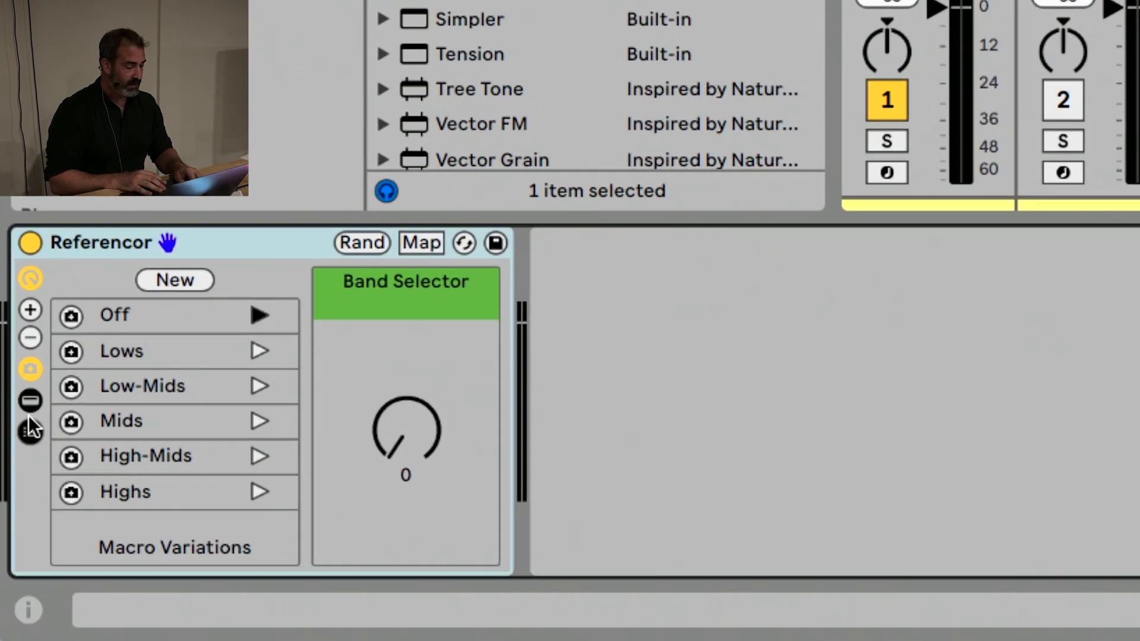
Show Referencor's chain list and chain selector to examine the Lows to Highs band chains, and hide the list
left_click(28, 416)
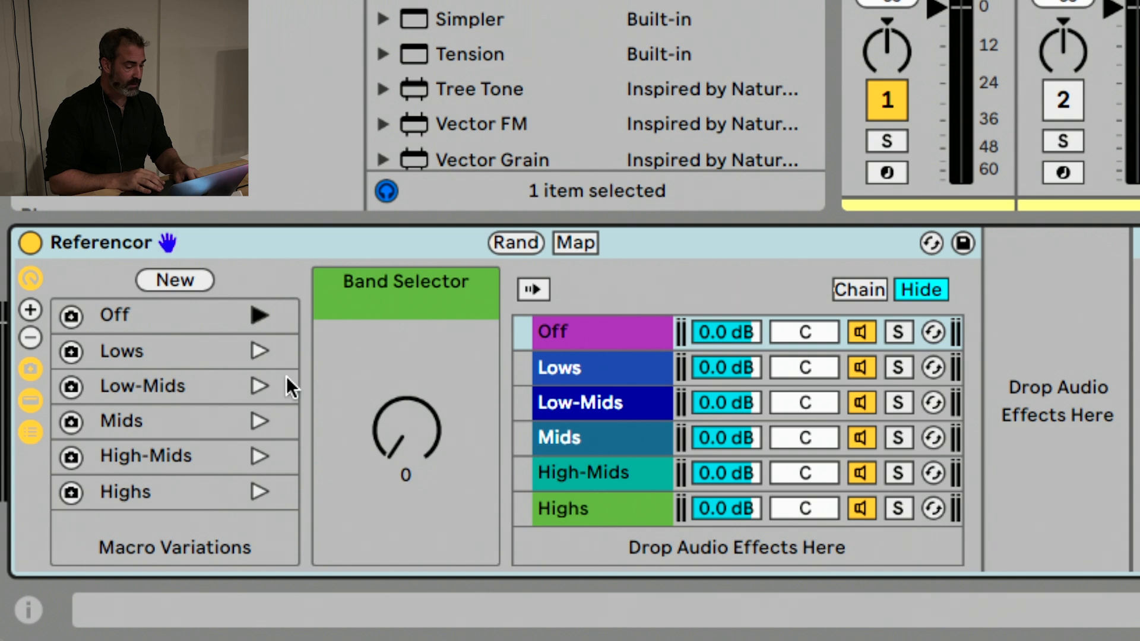
left_click(531, 366)
left_click(857, 288)
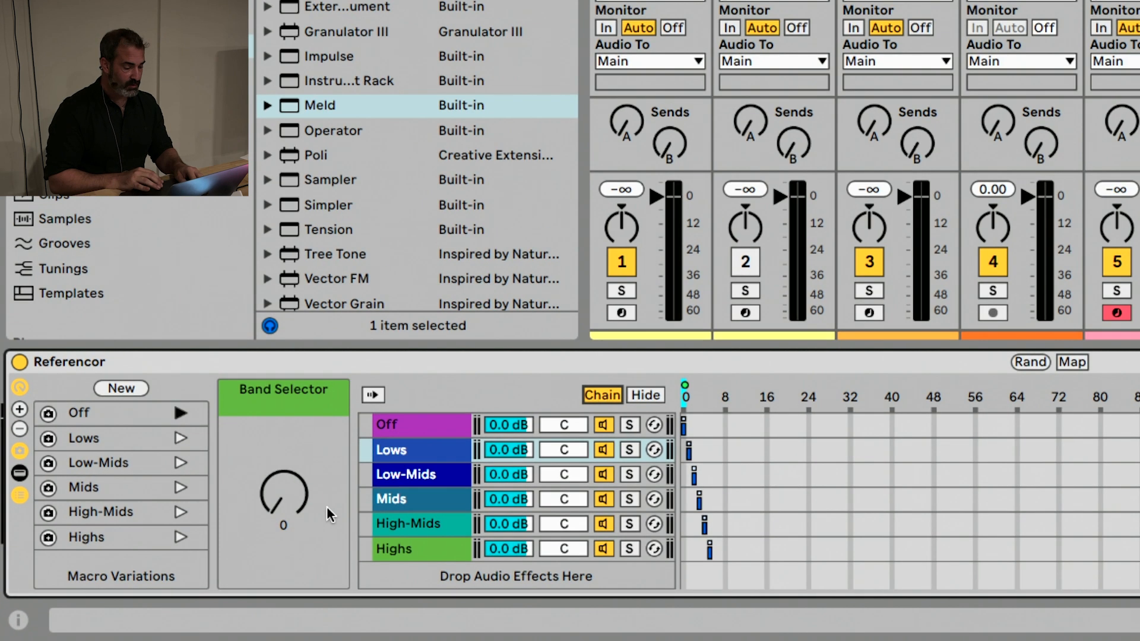
mouse_move(284, 495)
left_mouse_down()
mouse_move(283, 445)
mouse_move(306, 496)
left_mouse_up()
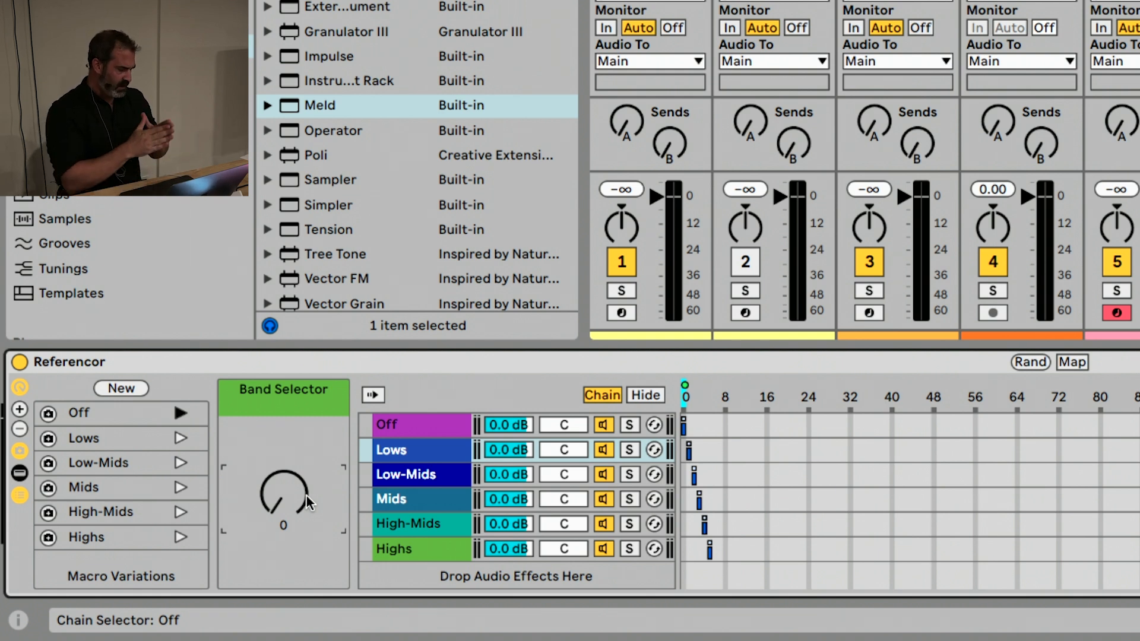
left_click(20, 494)
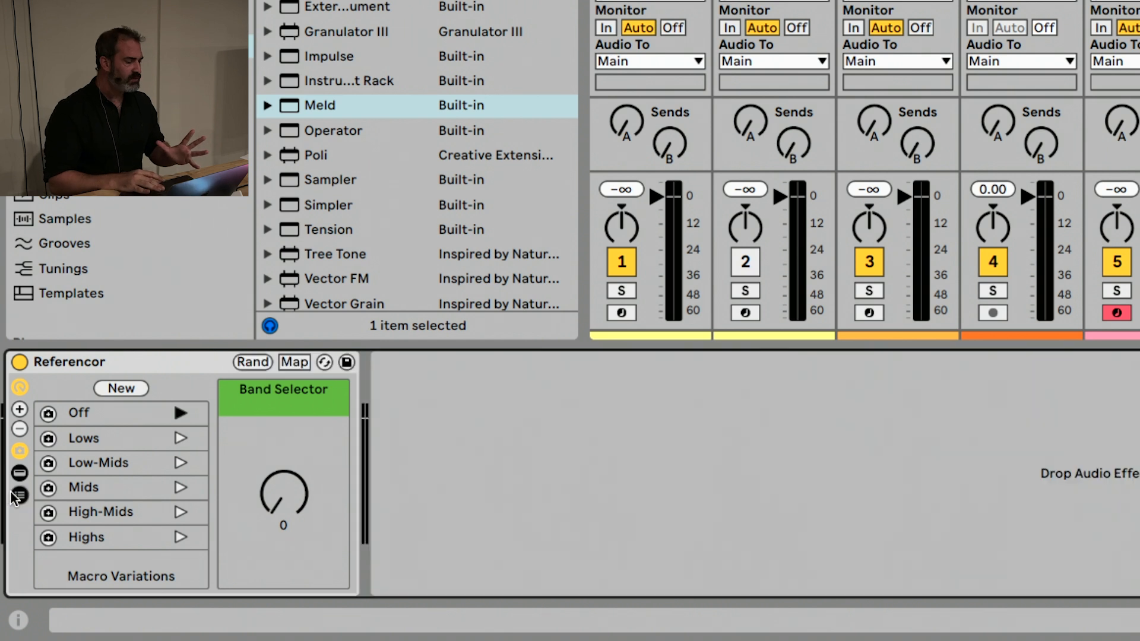
Delete the Referencor rack from the Main track
left_click(130, 368)
key("Delete")
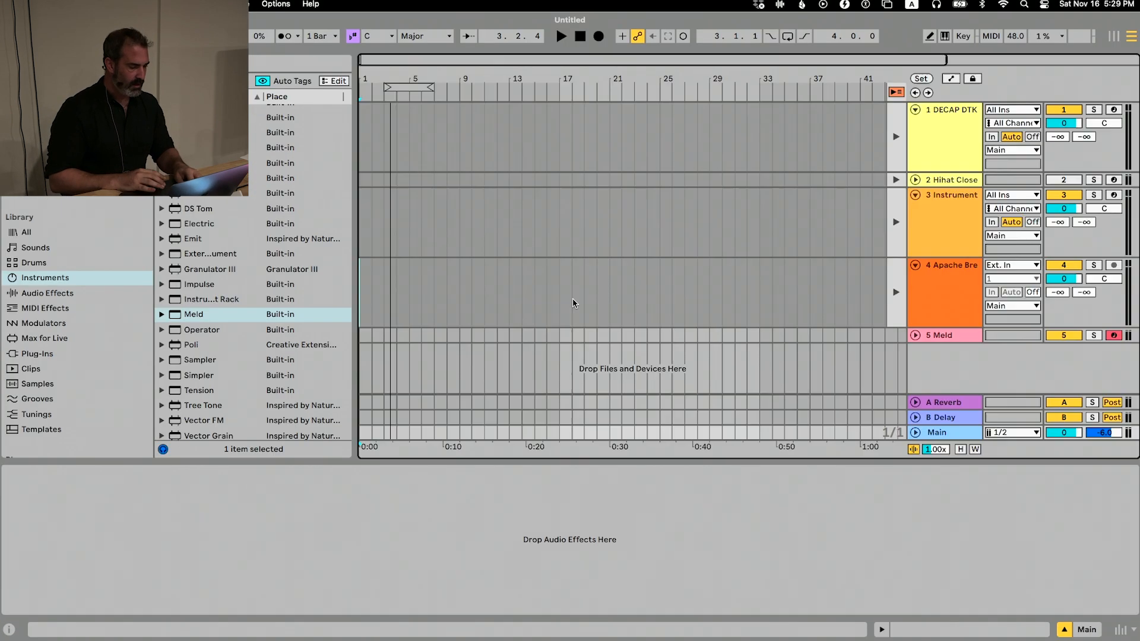
key("Tab")
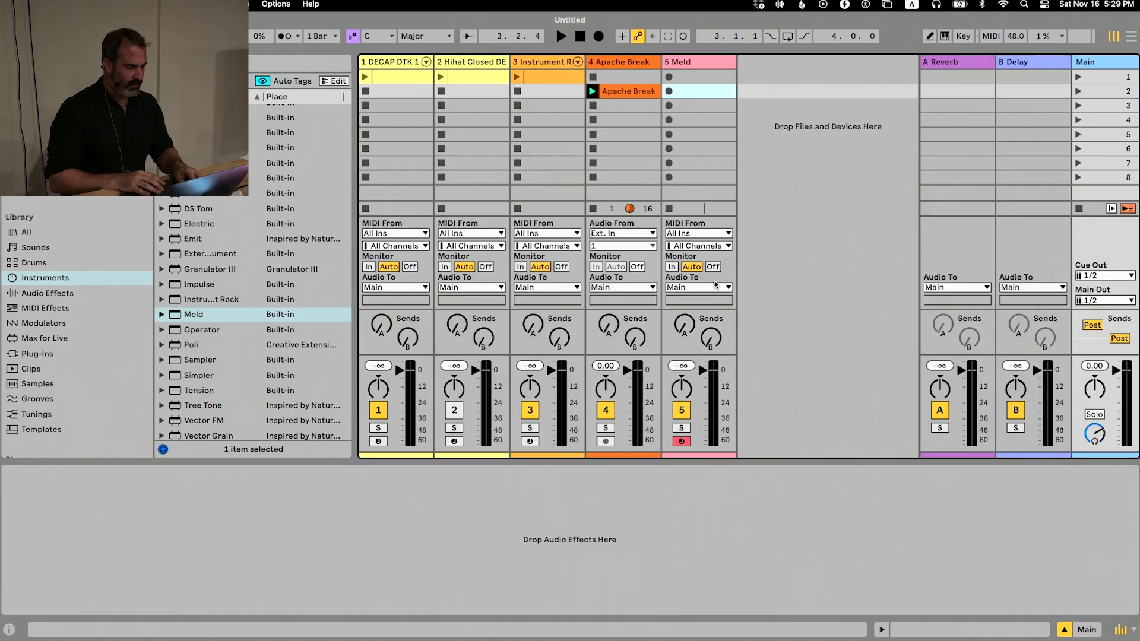
Load Magic Glitch - Live 11.adg from the folder onto return track A and delete the Reverb device there
key("super+Tab")
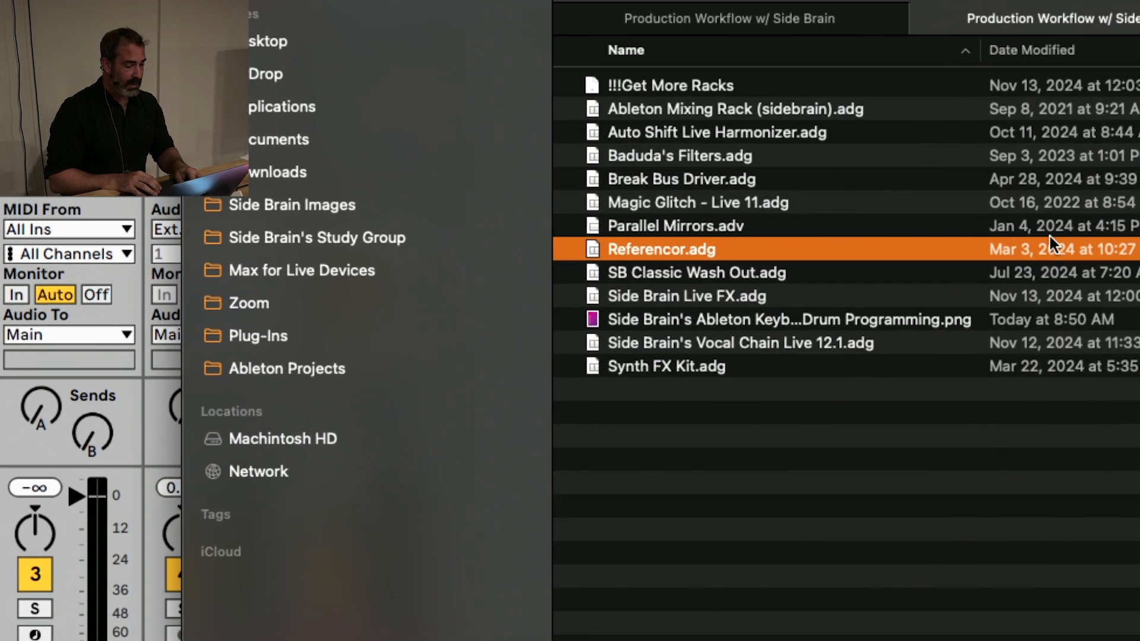
left_click(779, 205)
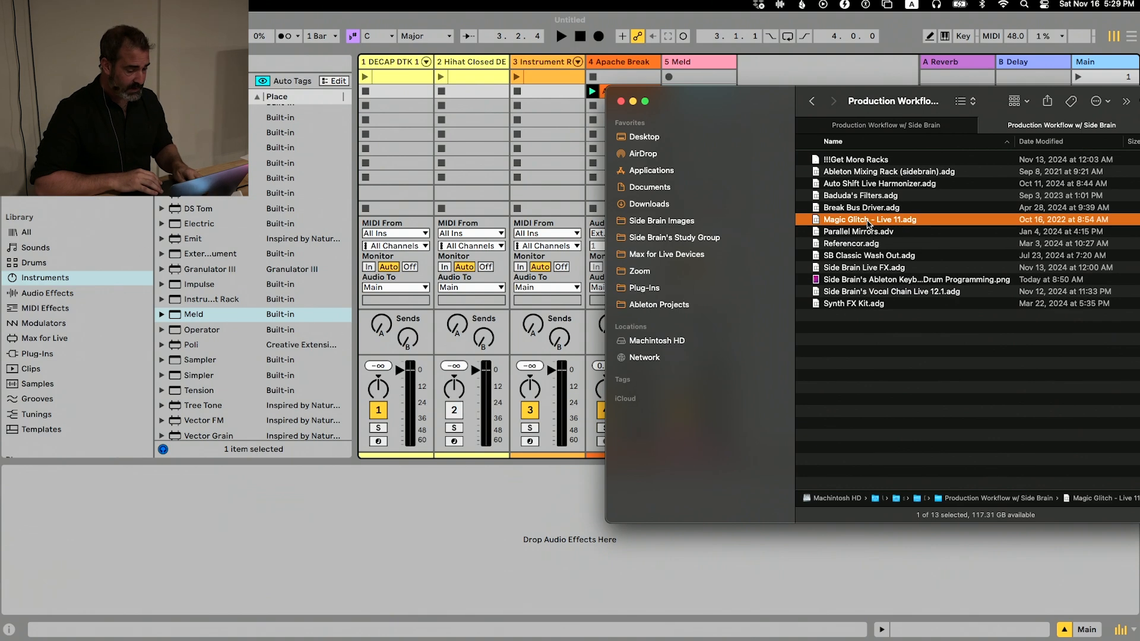
left_click_drag(775, 99, 594, 199)
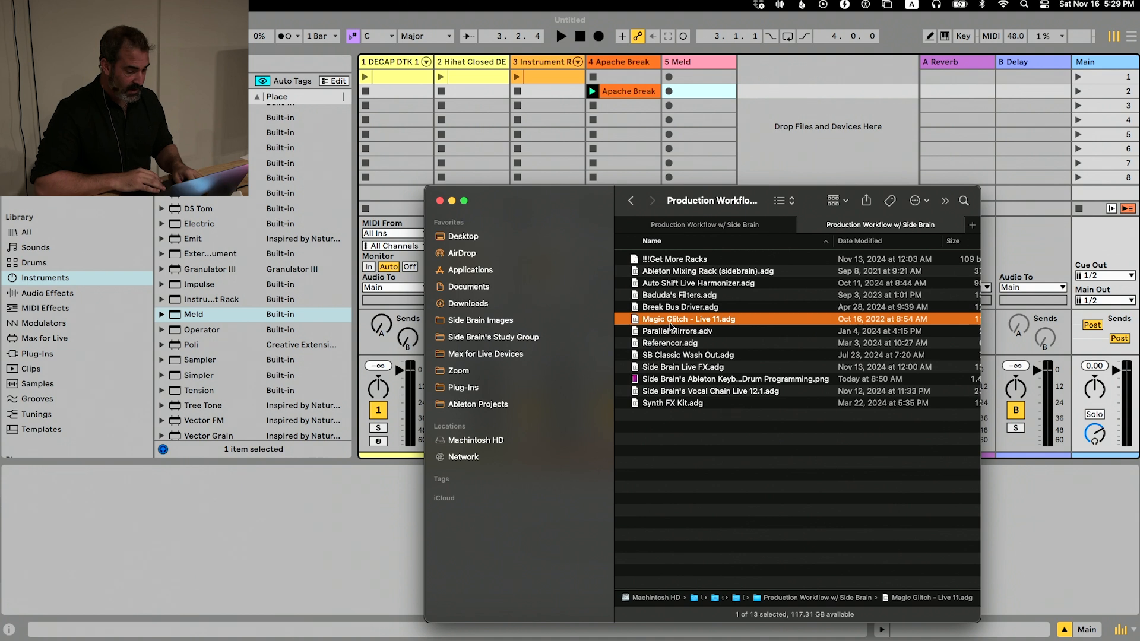
left_click_drag(669, 323, 950, 101)
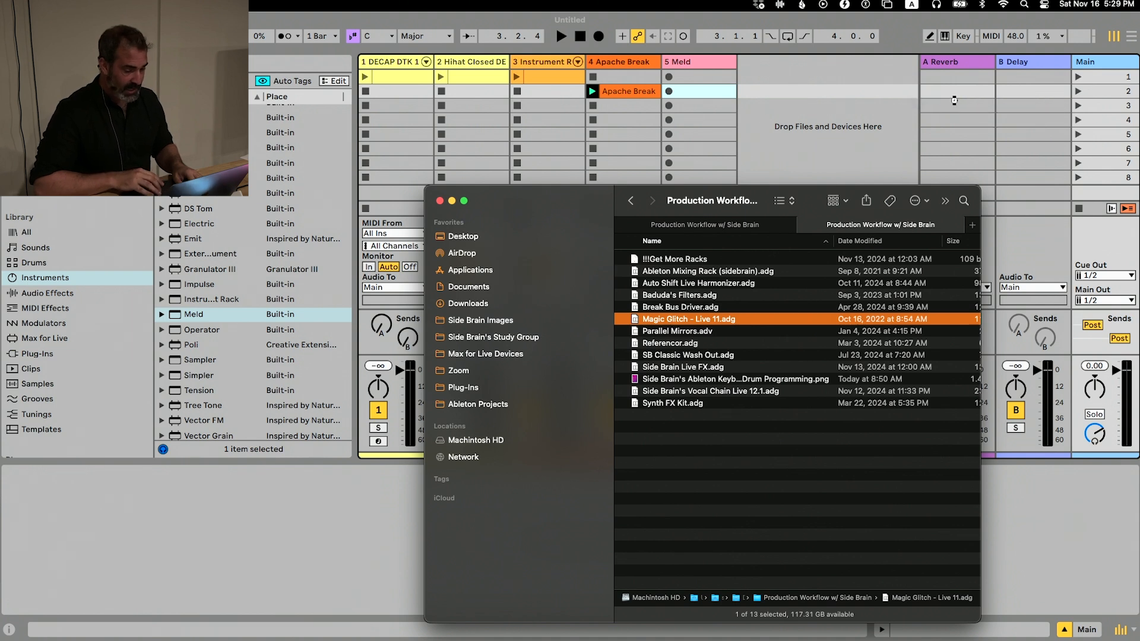
left_click(797, 114)
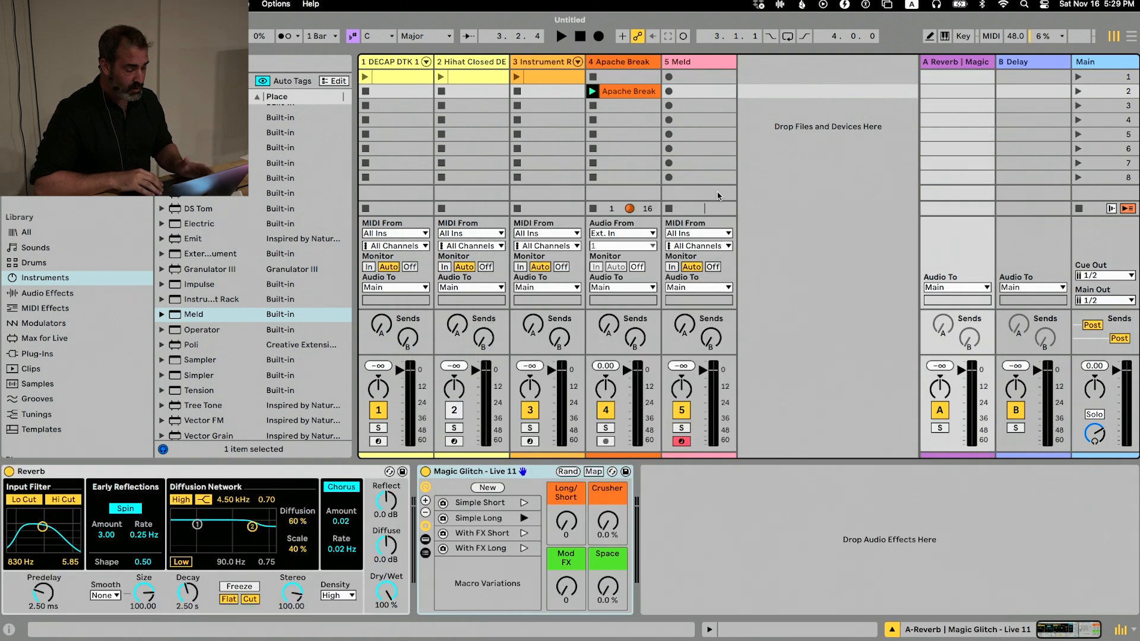
left_click(184, 480)
key("Delete")
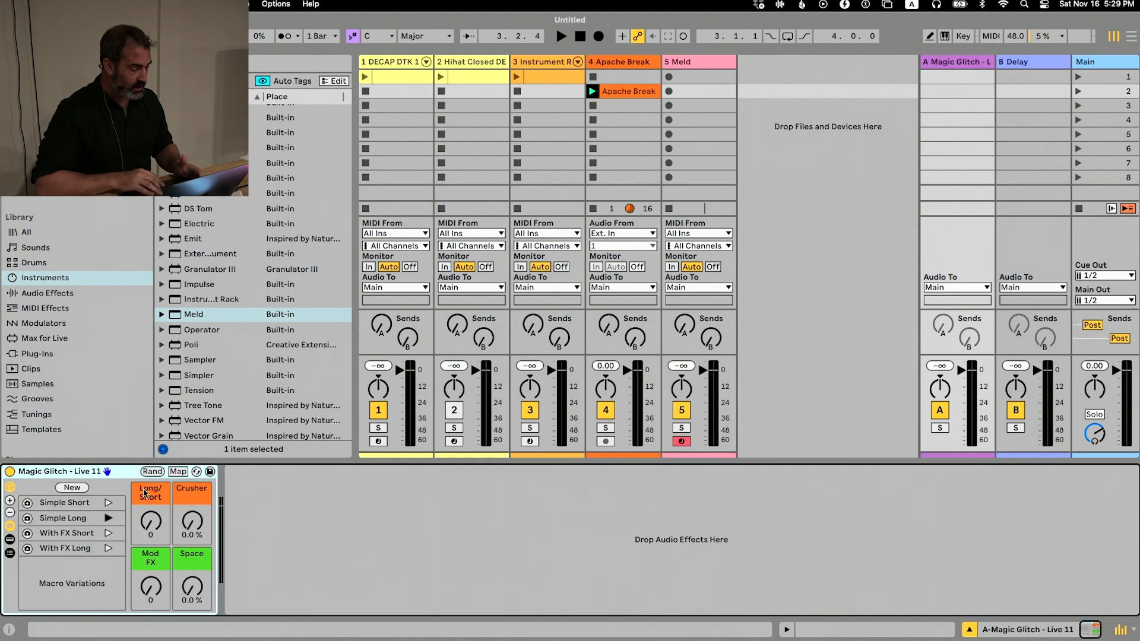
Show the Magic Glitch rack's devices to examine PitchLoop89, check the installed packs in the browser, and hide the devices
left_click(9, 538)
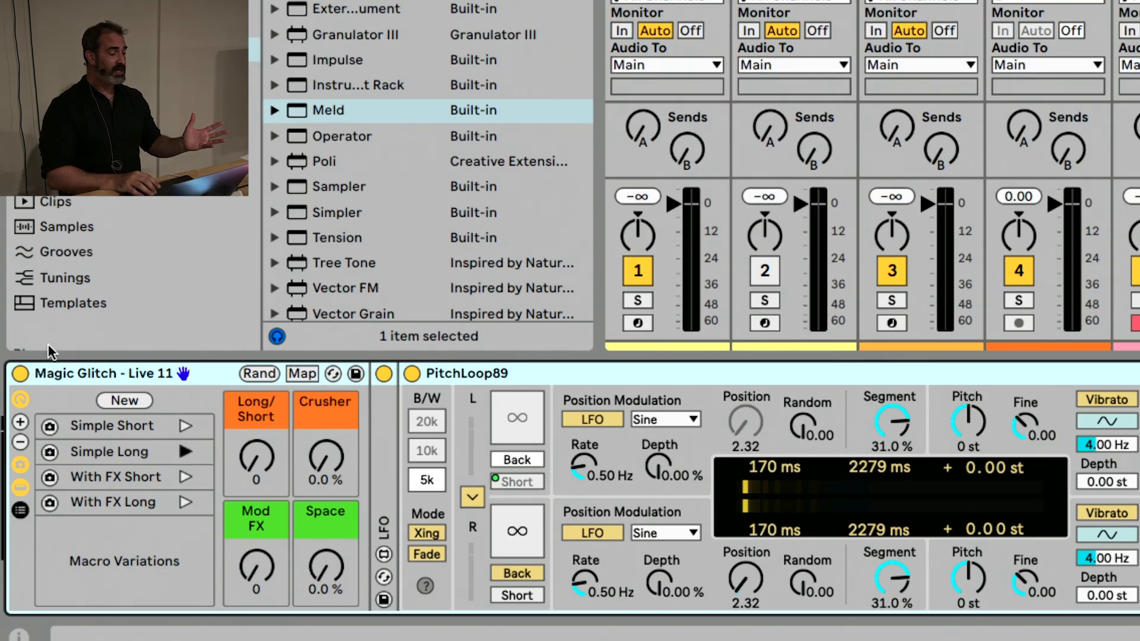
left_click(151, 309)
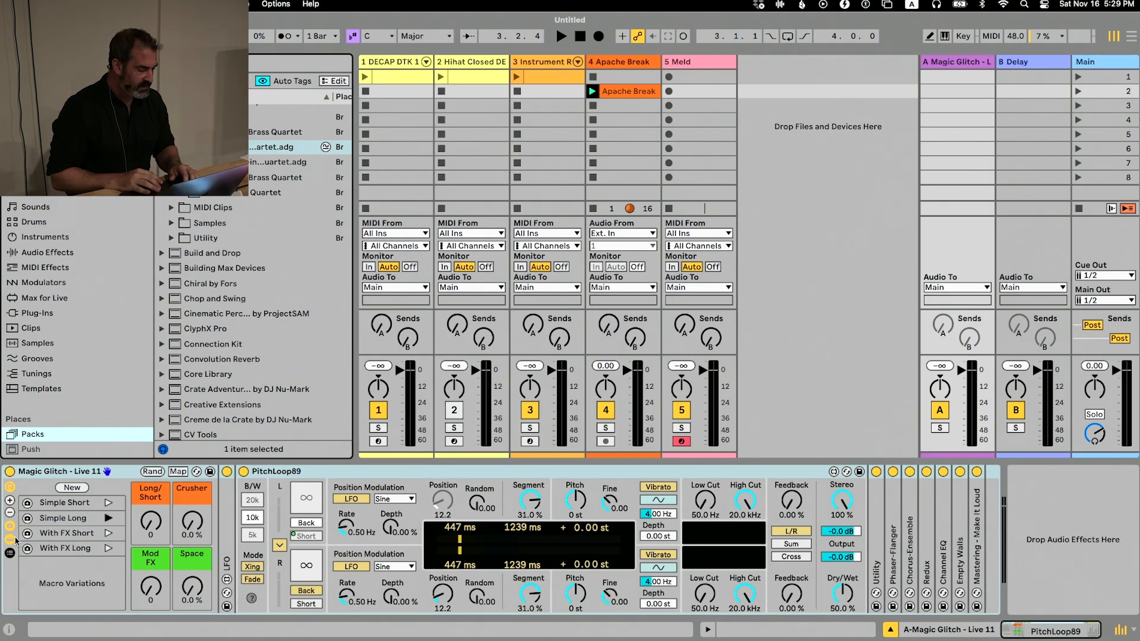
left_click(10, 539)
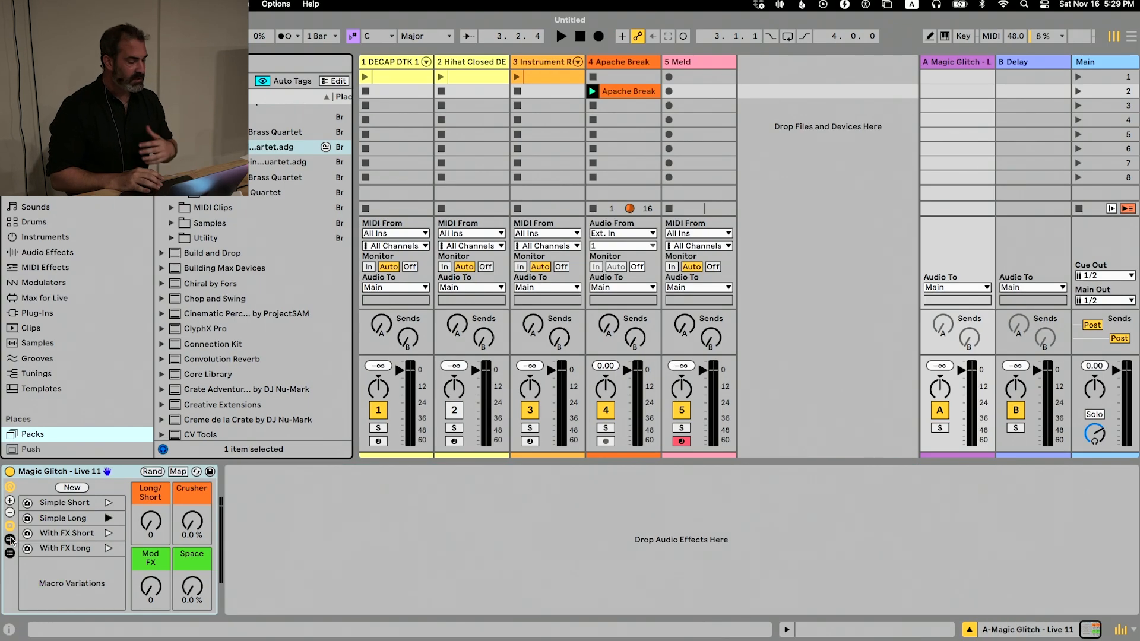
Arm the Instrument Rack track for playing
left_click(688, 63)
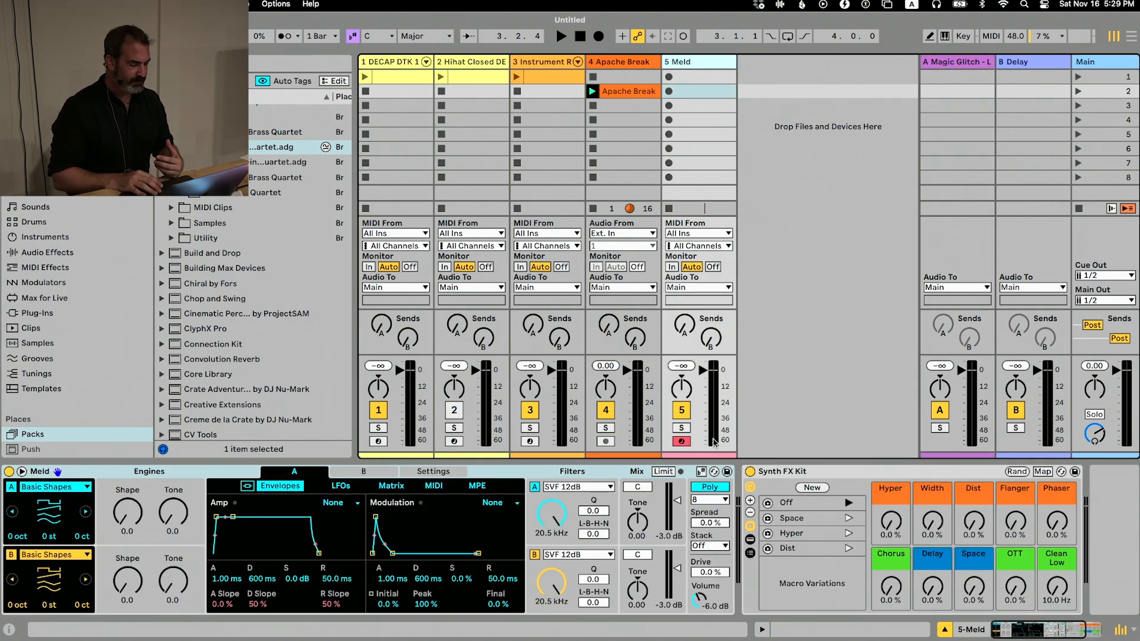
left_click(554, 63)
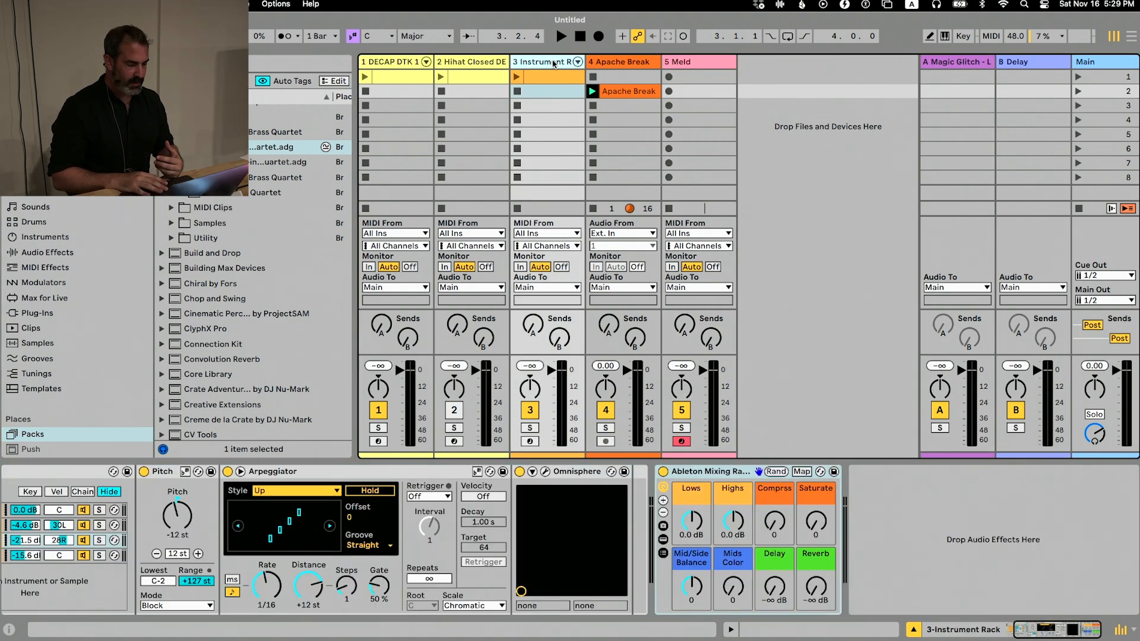
left_click(533, 442)
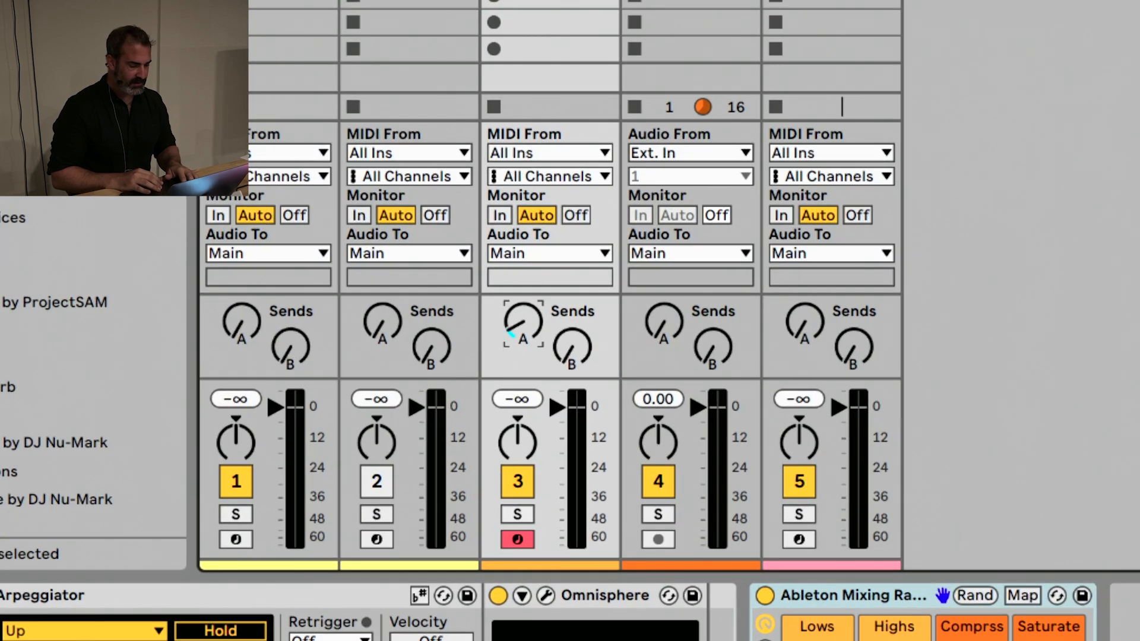
Set the Instrument Rack track's send A to -12.7 dB and play it with the computer keyboard octave at C4 to D5
left_click_drag(532, 323, 533, 306)
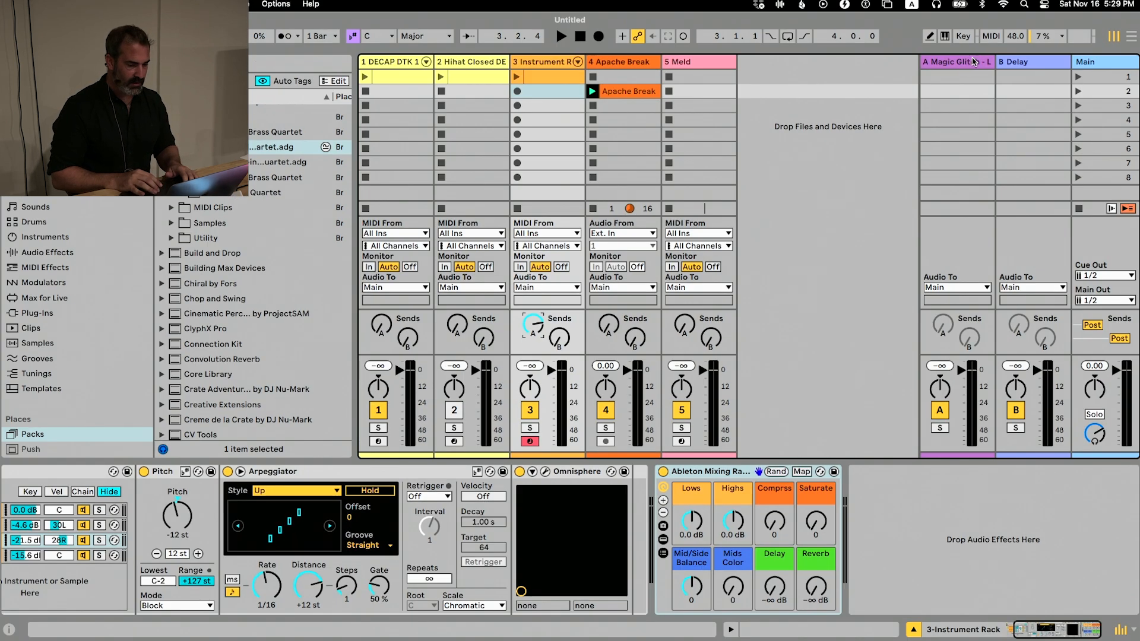
left_click_drag(532, 327, 531, 353)
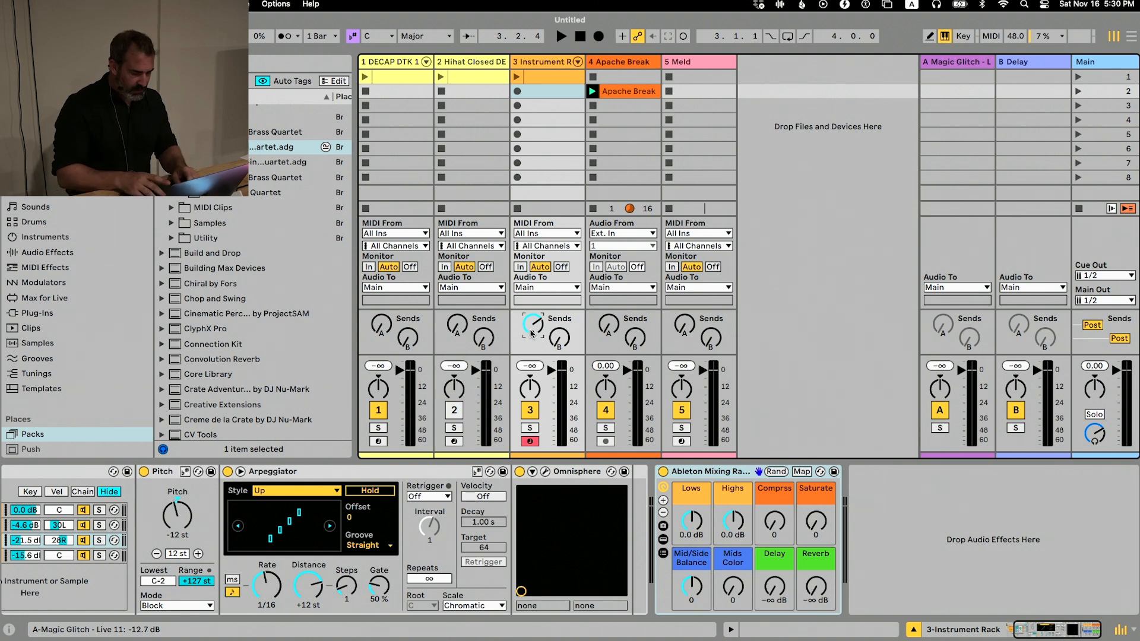
key("x")
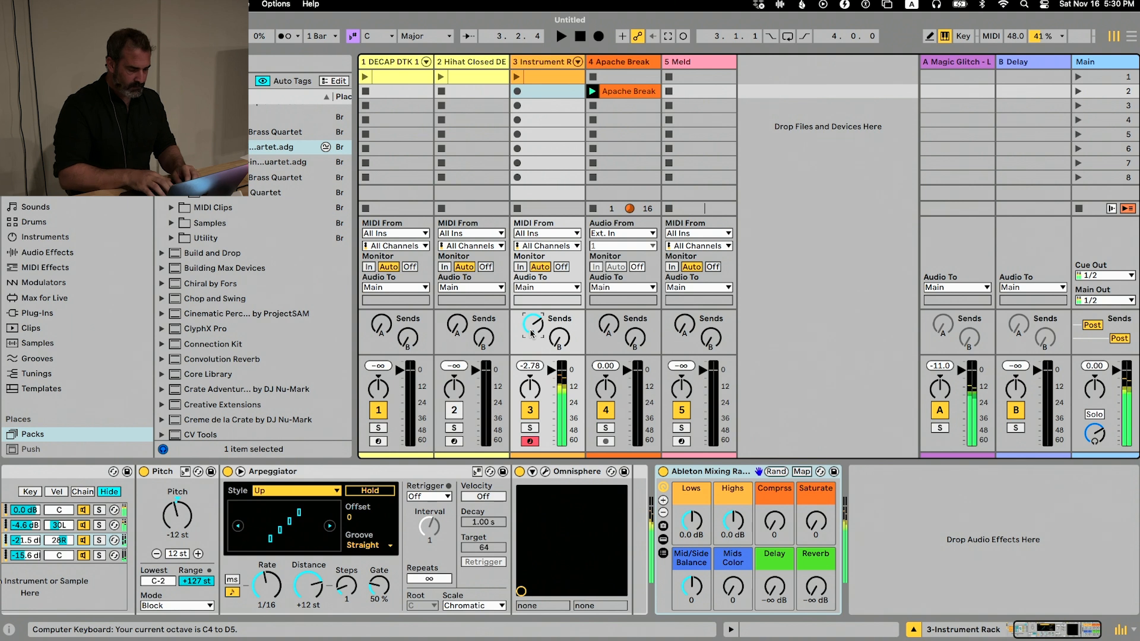
Show the devices inside the Magic Glitch rack on return track A to examine how PitchLoop89 processes the sound
left_click(946, 62)
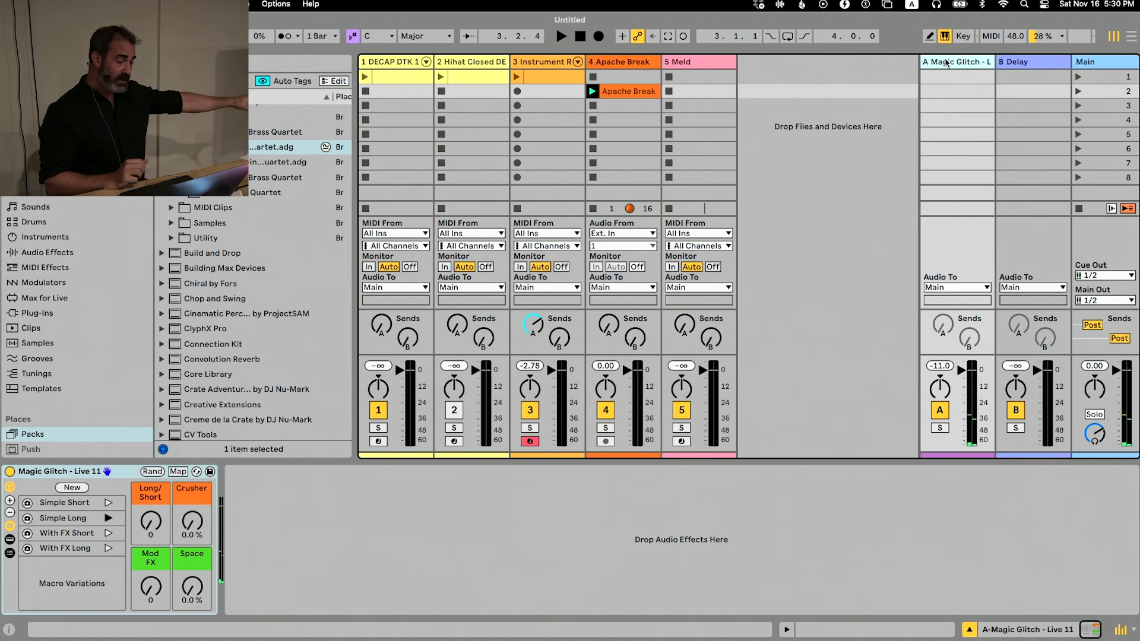
left_click(10, 536)
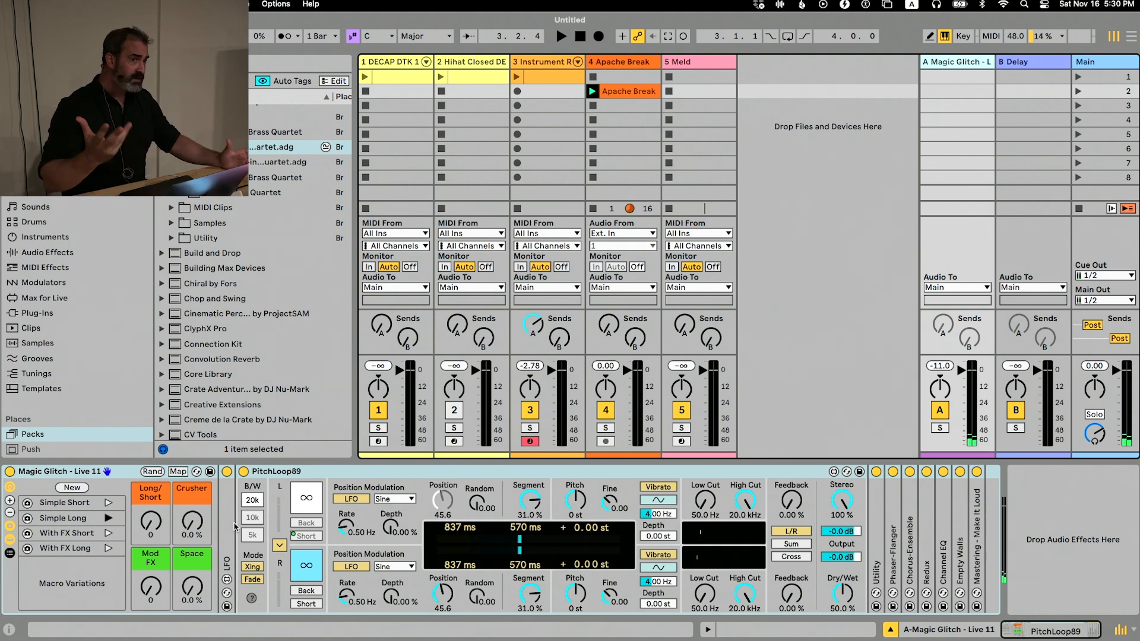
Look through the list of installed plug-ins in the browser
left_click(252, 517)
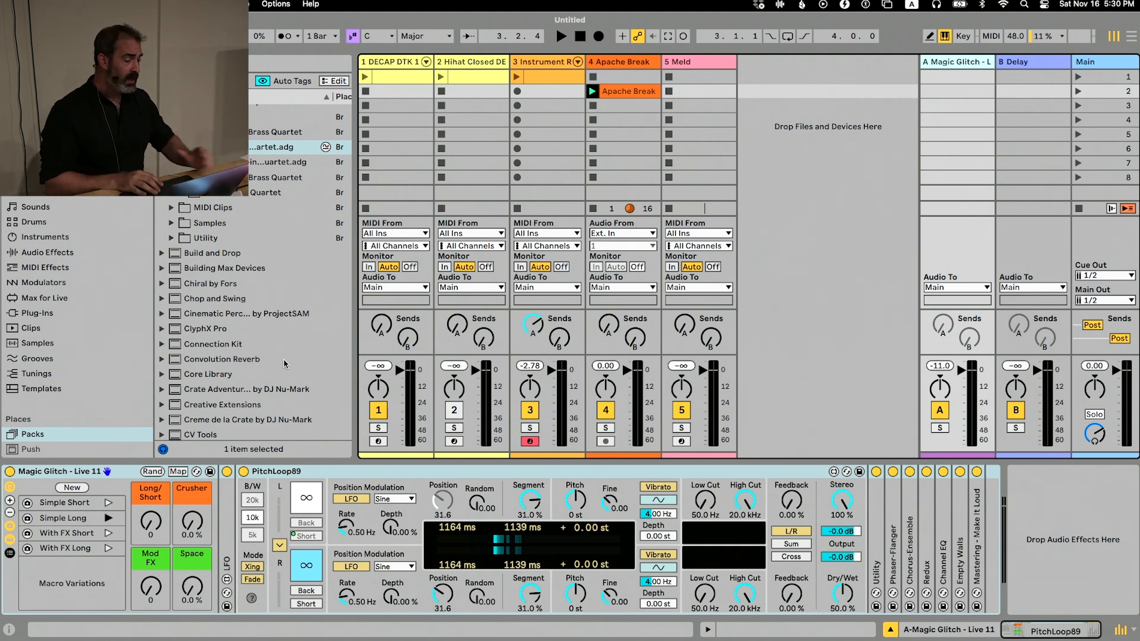
left_click(37, 313)
scroll(239, 213, "down", 15)
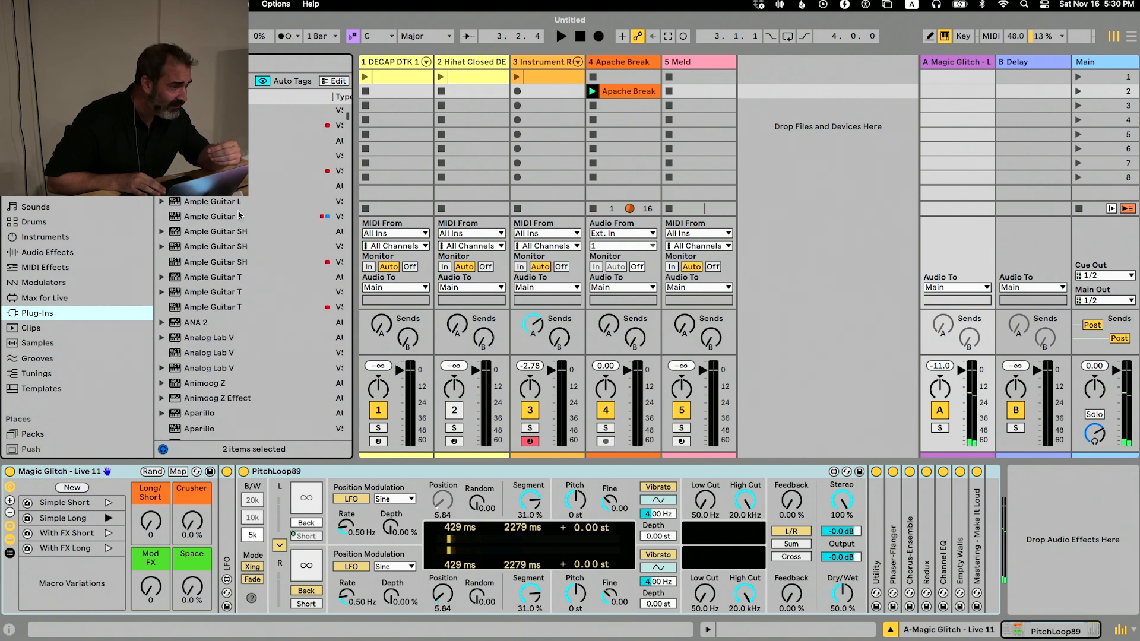
scroll(239, 214, "down", 15)
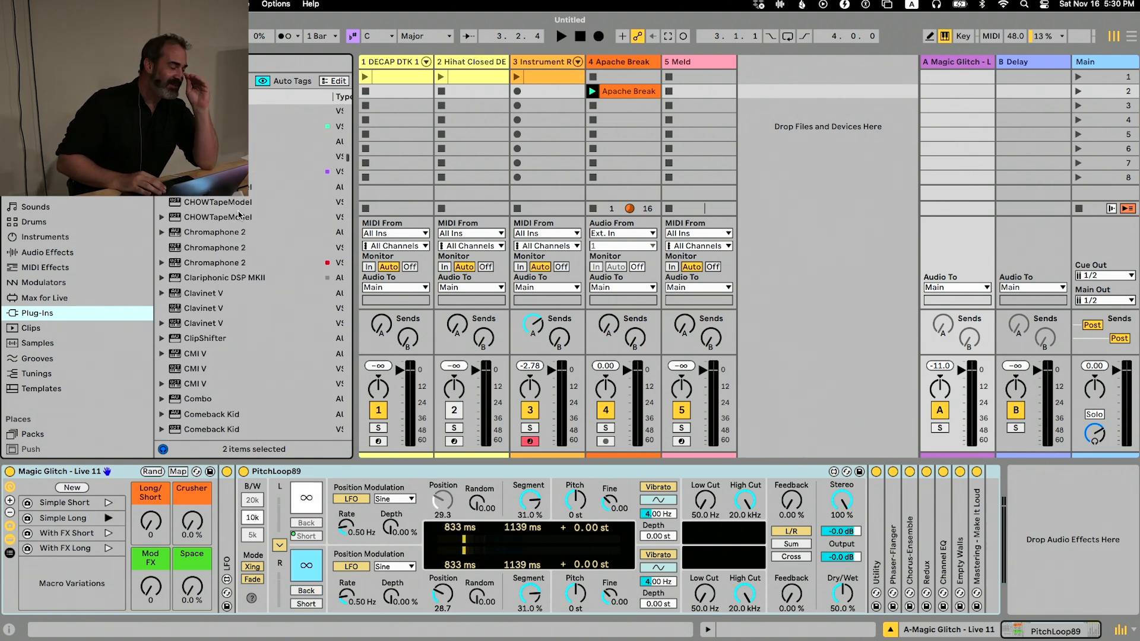
scroll(239, 214, "down", 5)
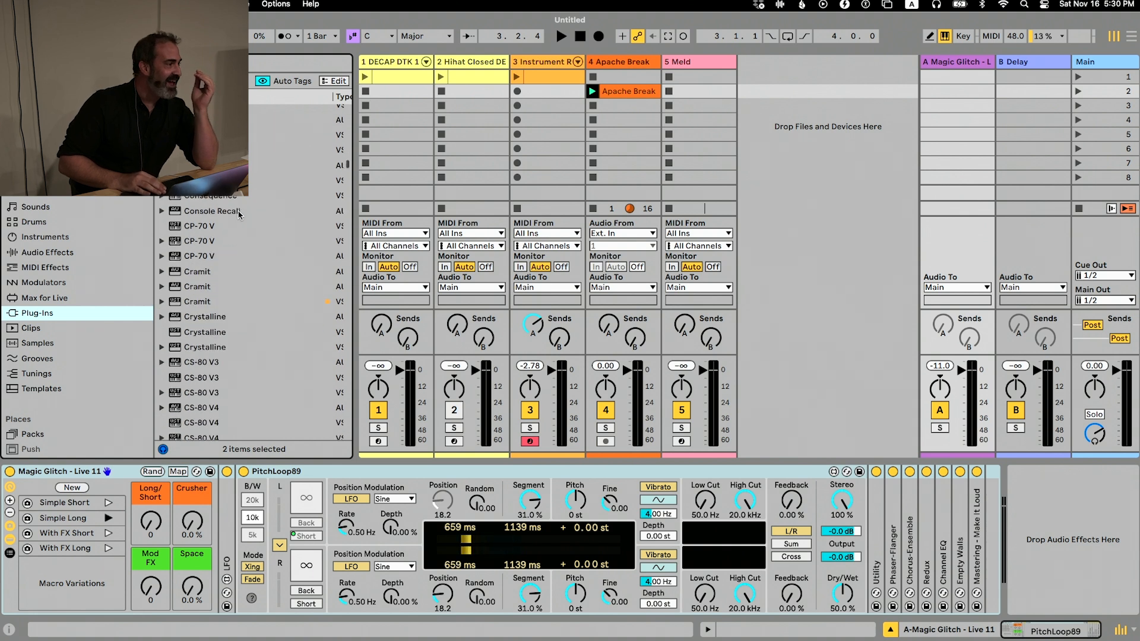
scroll(239, 213, "down", 5)
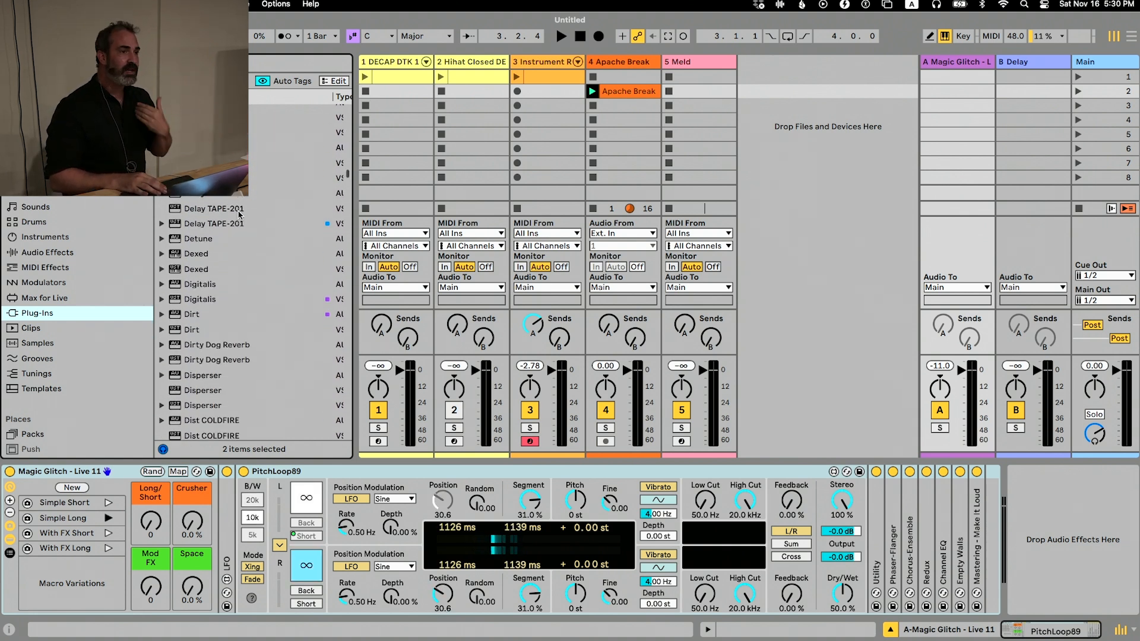
scroll(239, 213, "down", 3)
scroll(239, 214, "down", 5)
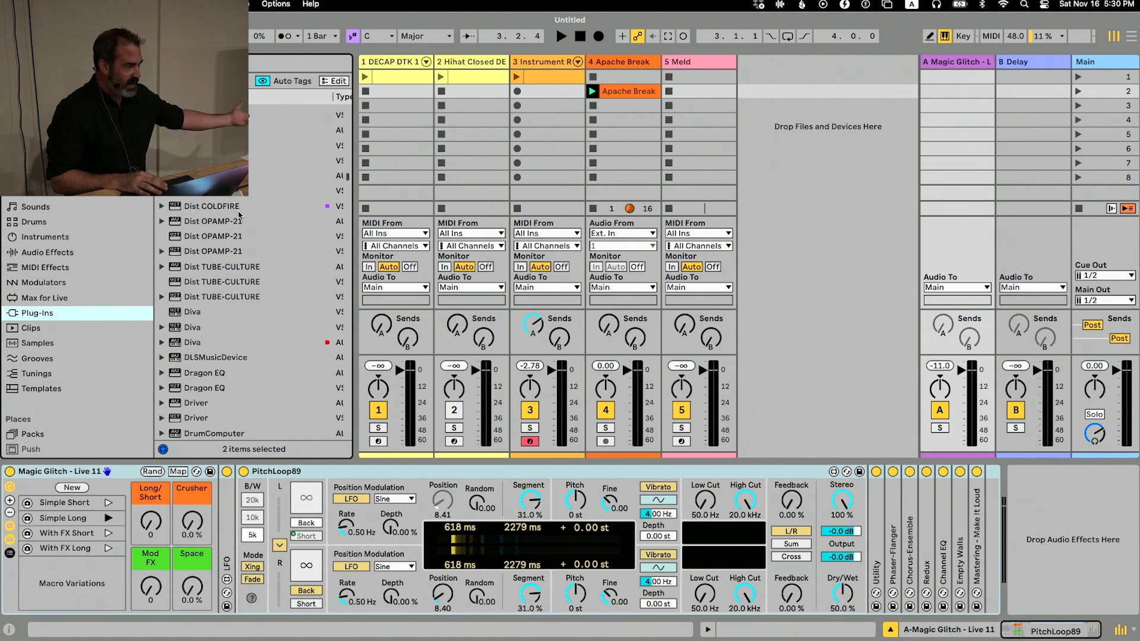
scroll(239, 214, "down", 3)
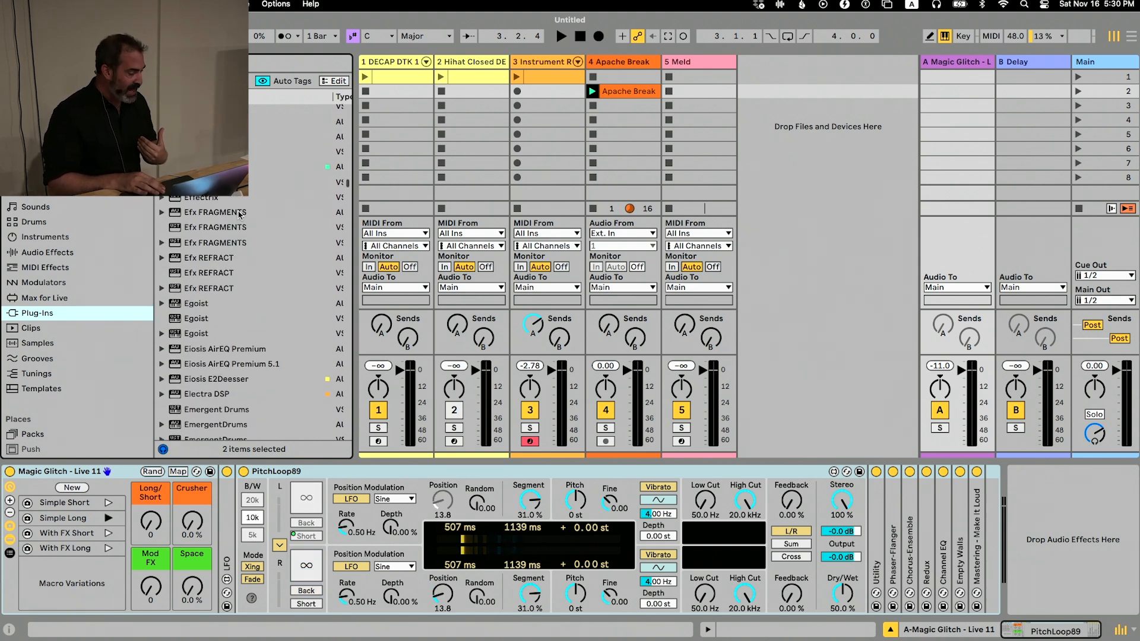
scroll(239, 215, "down", 20)
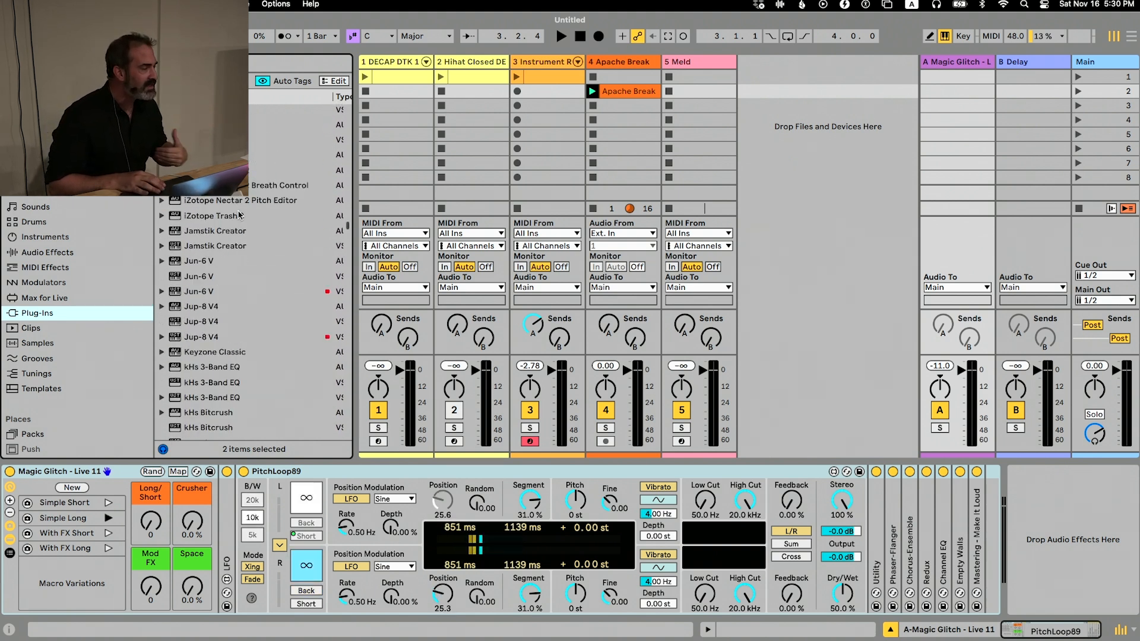
scroll(239, 213, "down", 20)
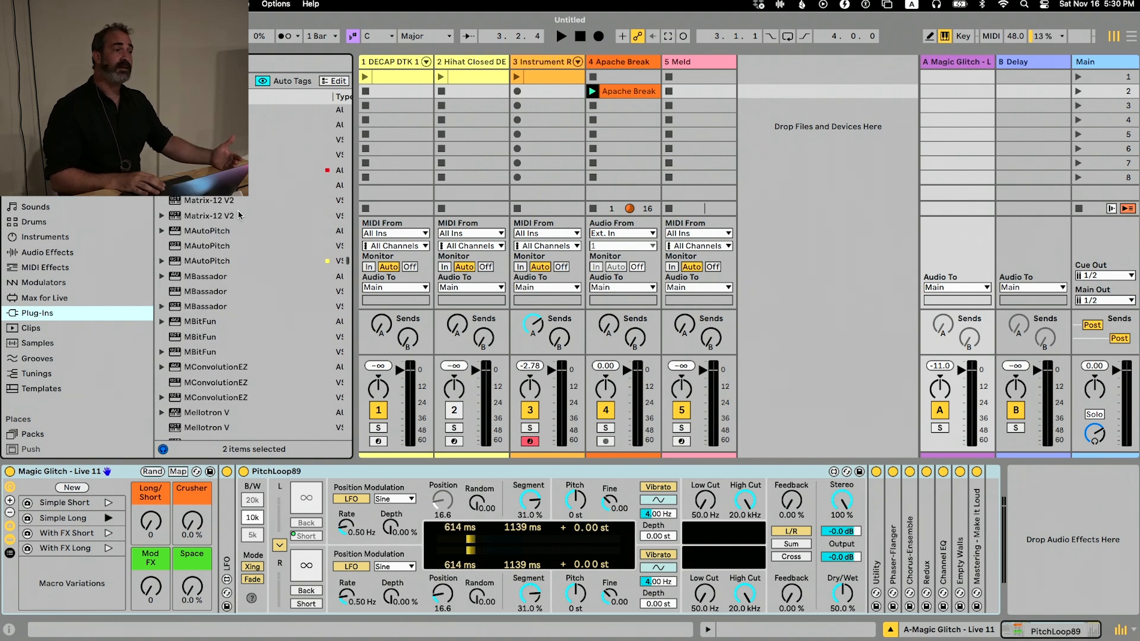
scroll(239, 215, "down", 20)
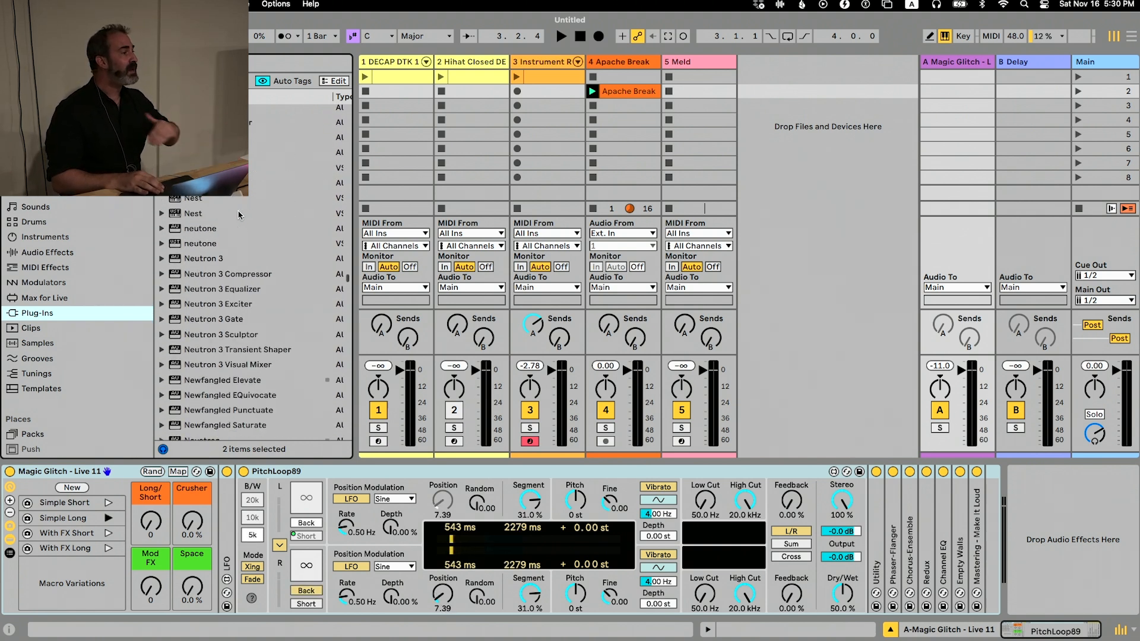
scroll(239, 215, "down", 20)
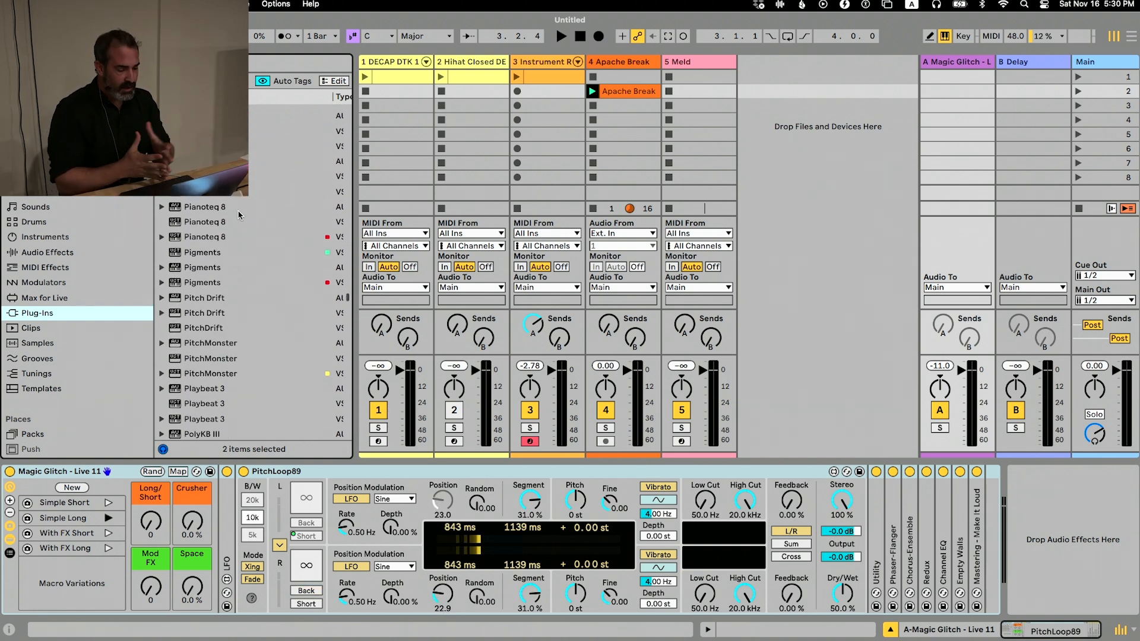
scroll(239, 215, "down", 20)
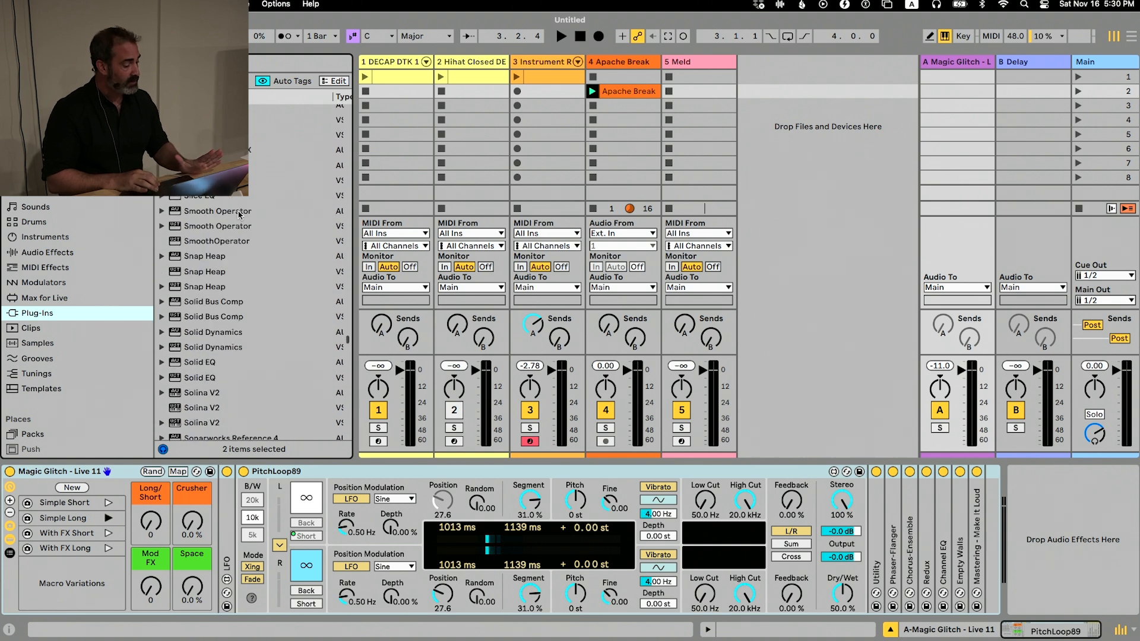
scroll(240, 215, "down", 20)
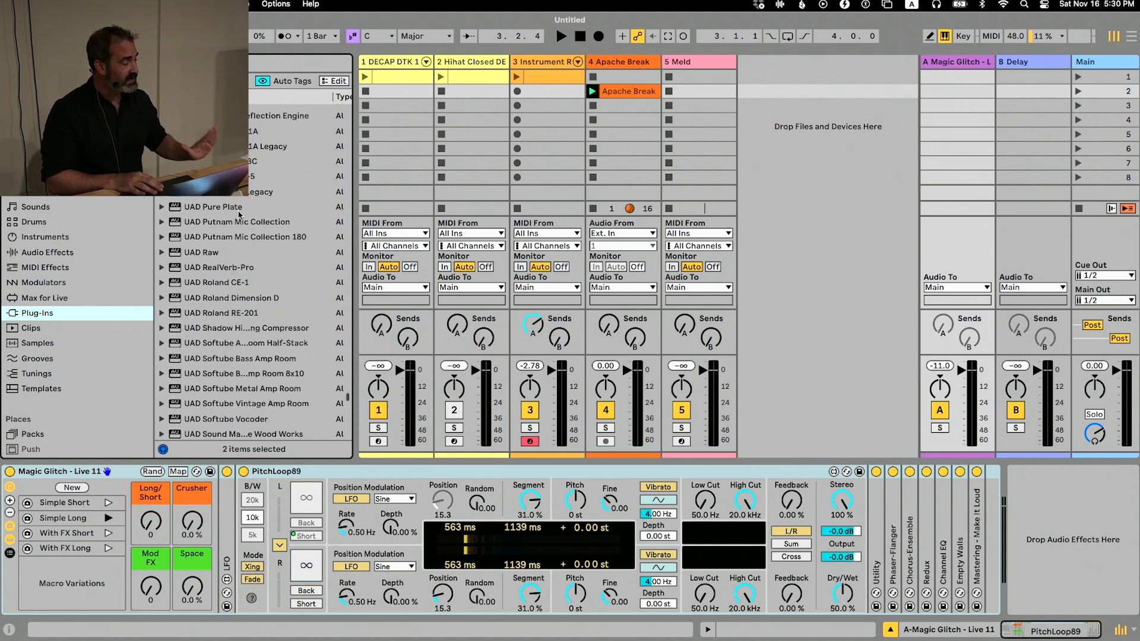
Check the built-in and pack instruments available in the browser
left_click(46, 236)
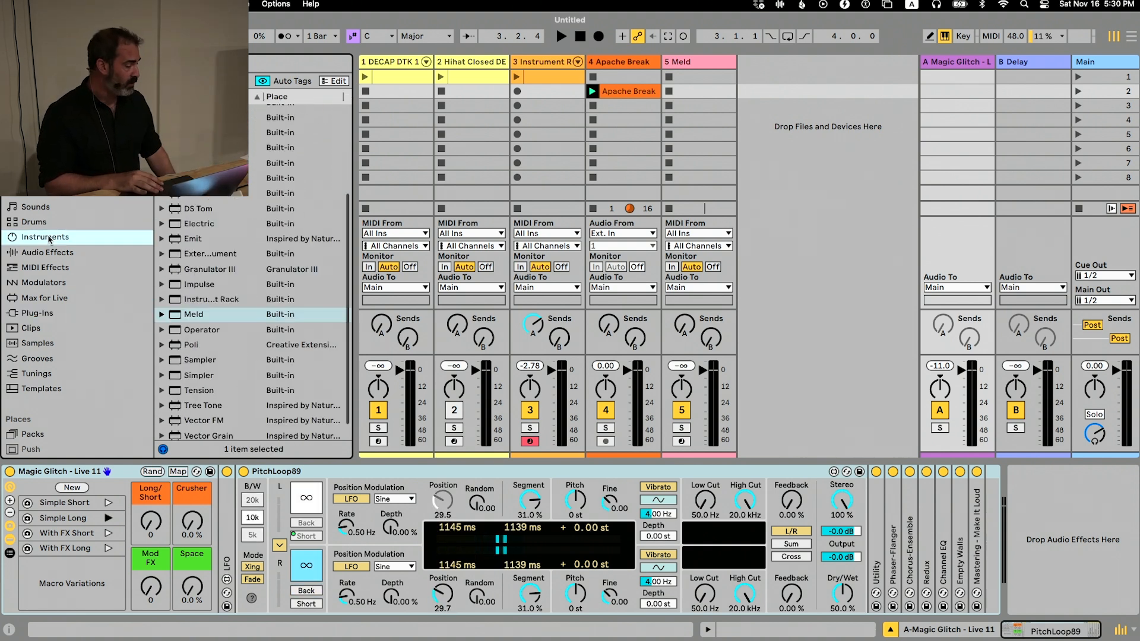
scroll(214, 261, "down", 2)
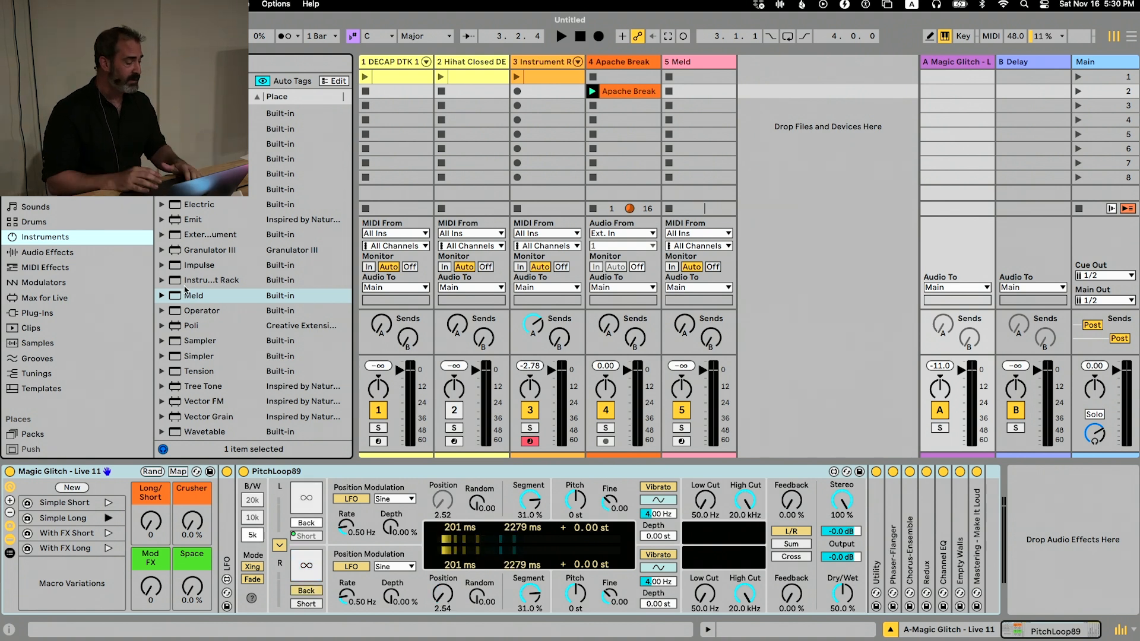
scroll(86, 210, "up", 2)
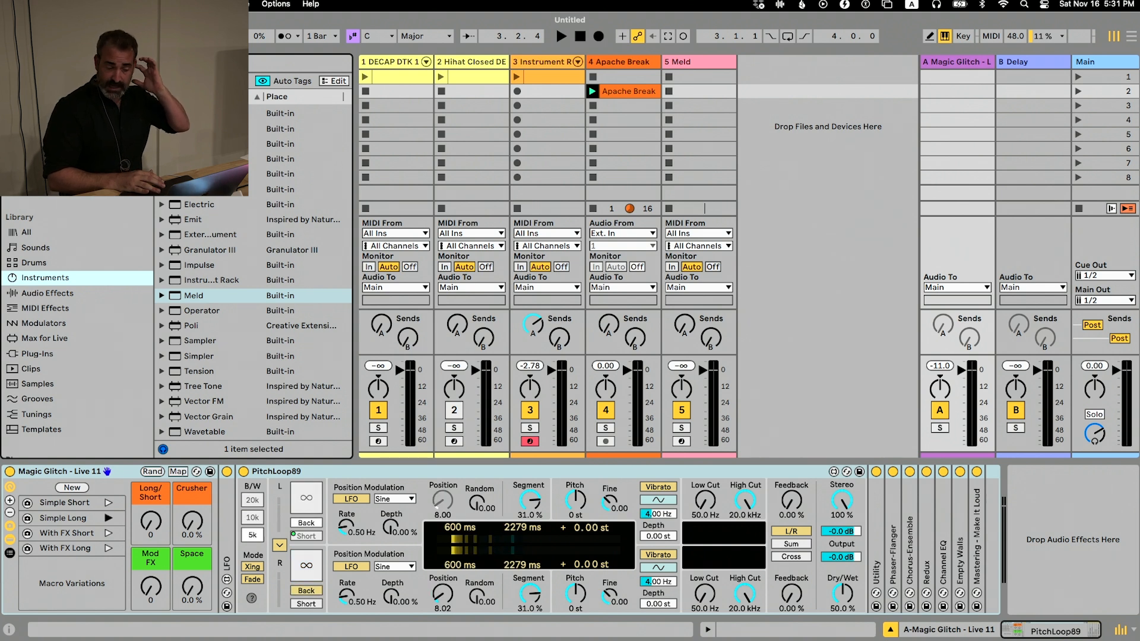
Add a Limiter and a Saturator after the Magic Glitch rack on return track A
left_click(50, 293)
scroll(235, 255, "down", 7)
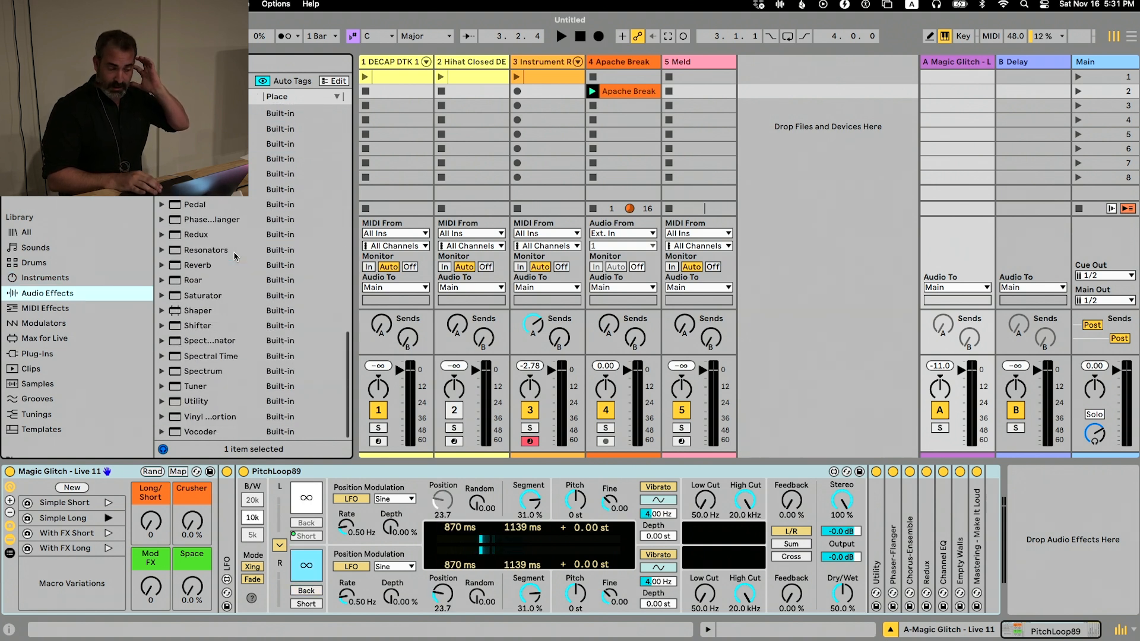
double_click(219, 214)
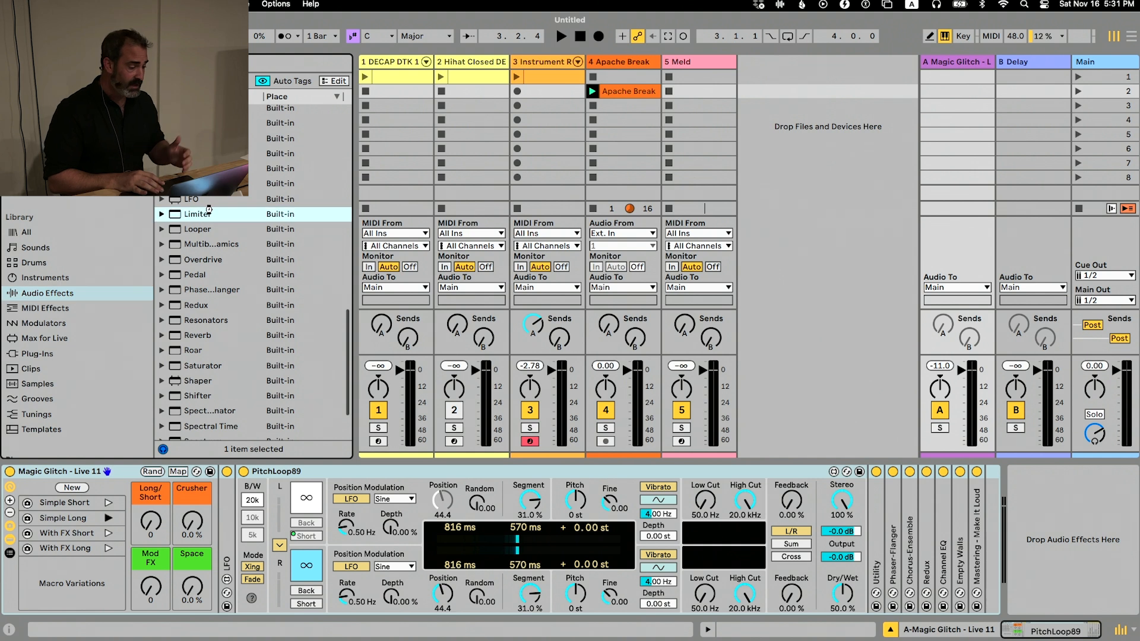
scroll(230, 297, "down", 4)
double_click(230, 310)
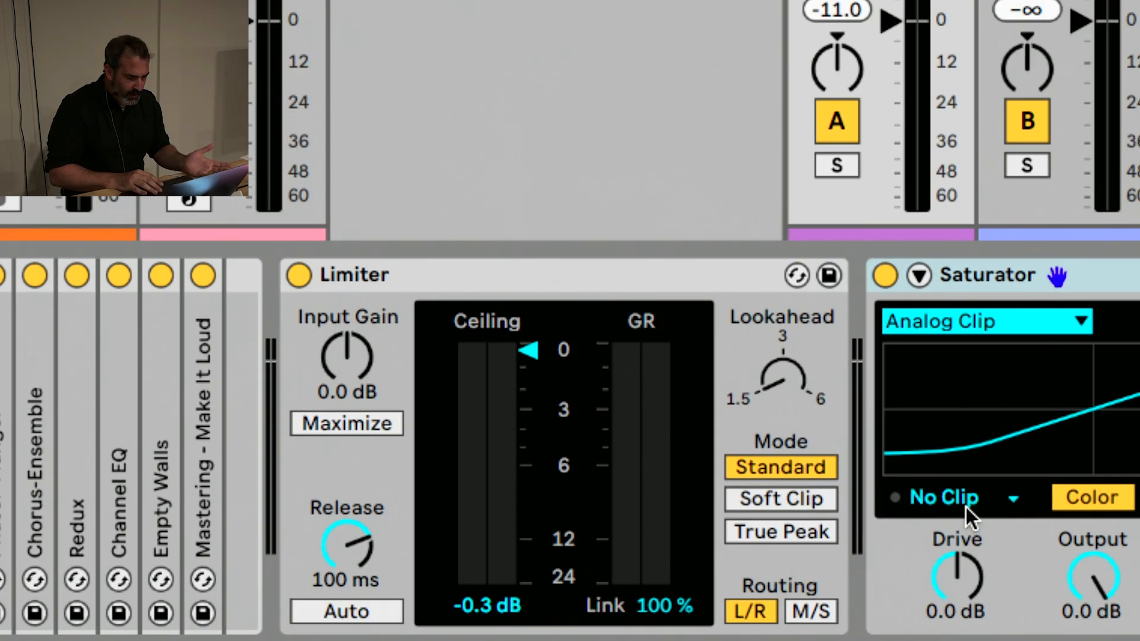
Set the Saturator's clipping to Hard Clip and move the device in front of the Limiter
left_click(969, 512)
left_click(958, 592)
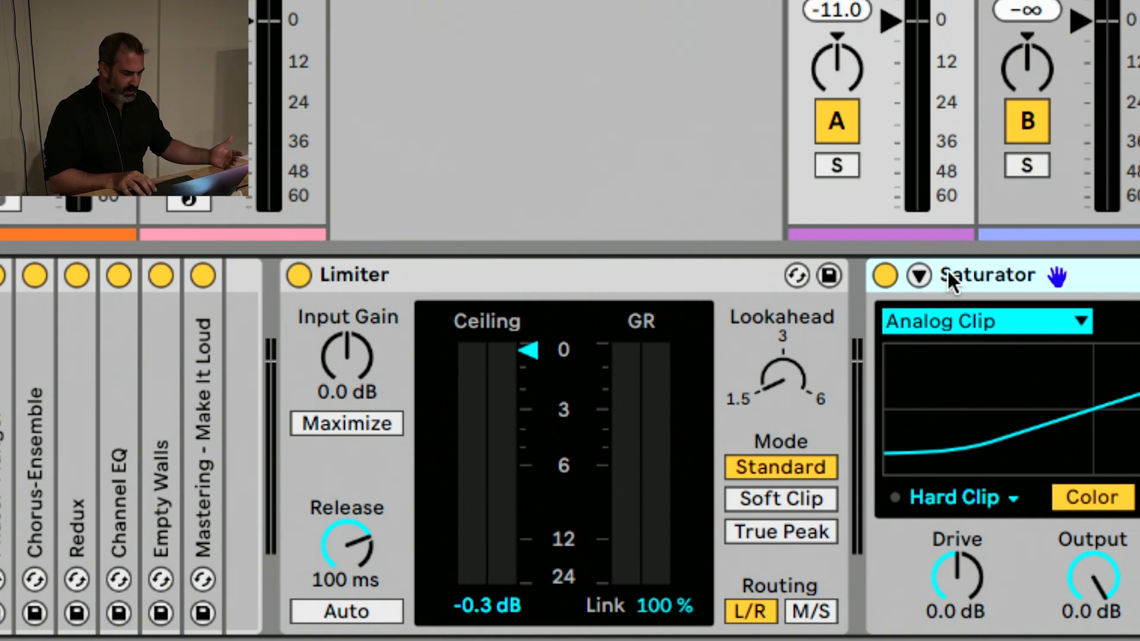
left_click_drag(946, 270, 350, 332)
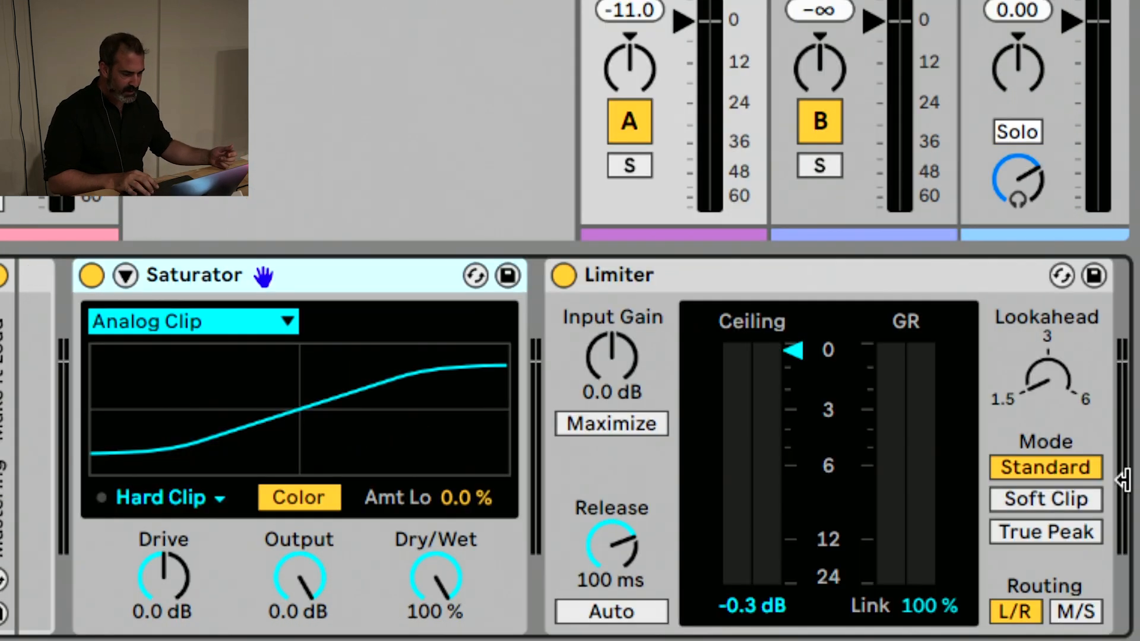
Set the Limiter's routing to M/S, enable Maximize and lower its threshold to -6.1 dB
left_click(1077, 608)
left_click(658, 423)
mouse_move(792, 401)
left_mouse_down()
mouse_move(793, 476)
mouse_move(803, 463)
left_mouse_up()
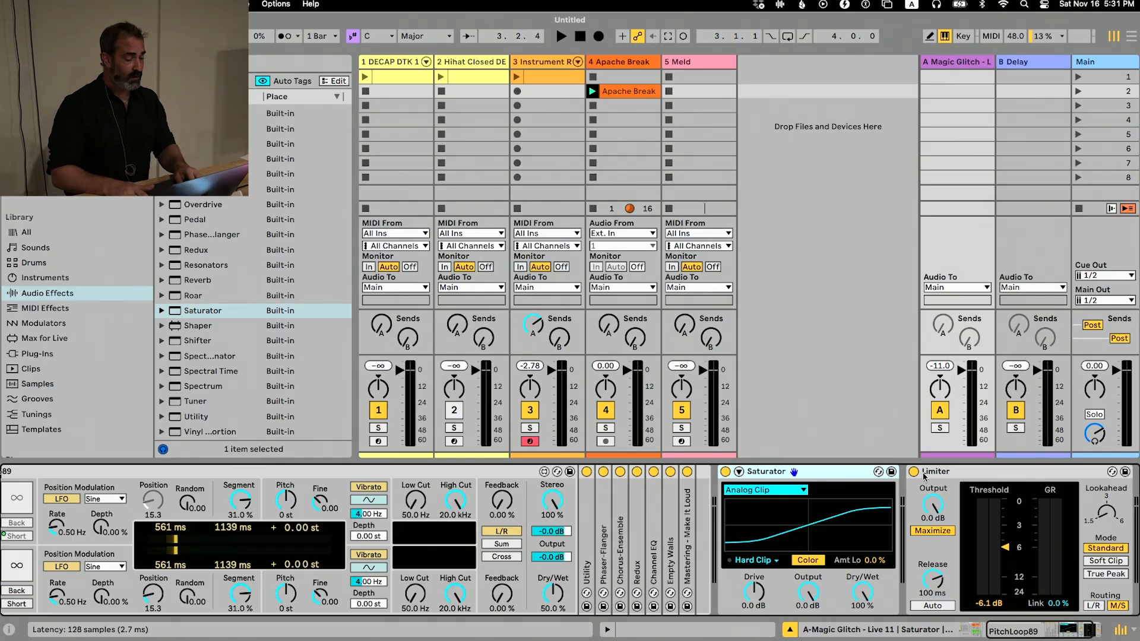
Delete the Saturator and the Limiter from return track A
key("Delete")
key("Delete")
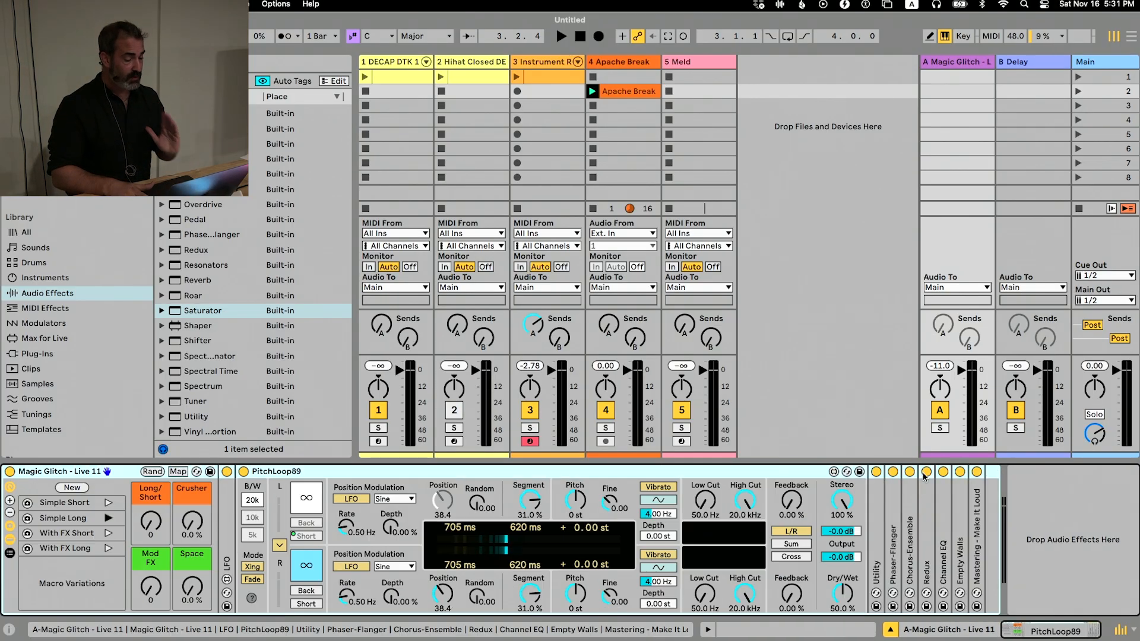
scroll(77, 261, "down", 3)
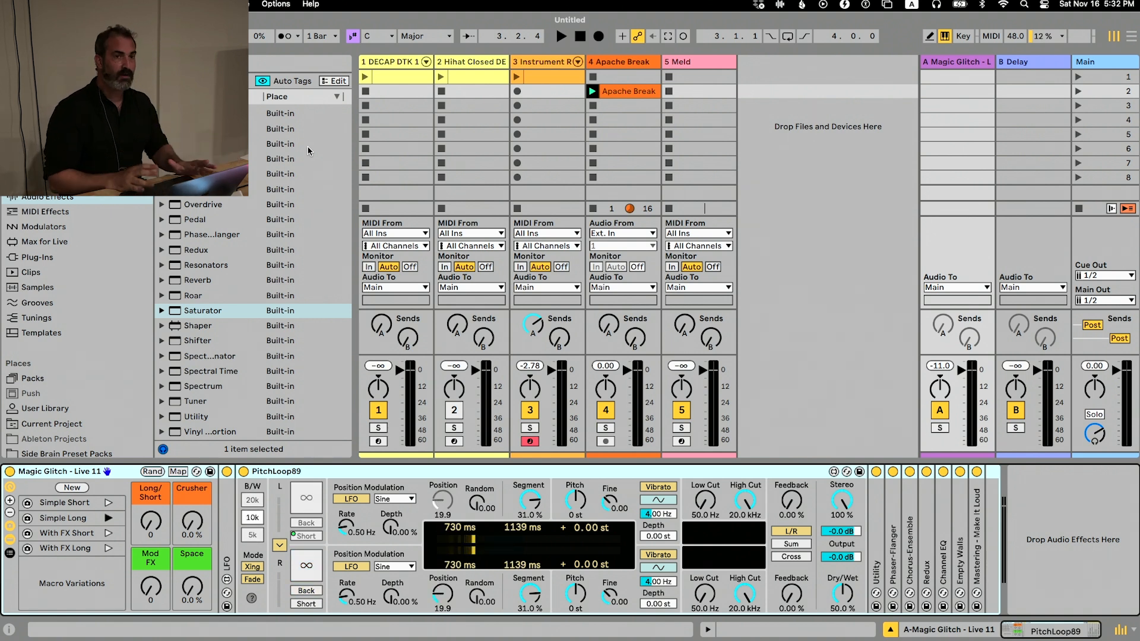
Switch to Finder and load Auto Shift Live Harmonizer.adg onto a new audio track in the Live set
key("super+Tab")
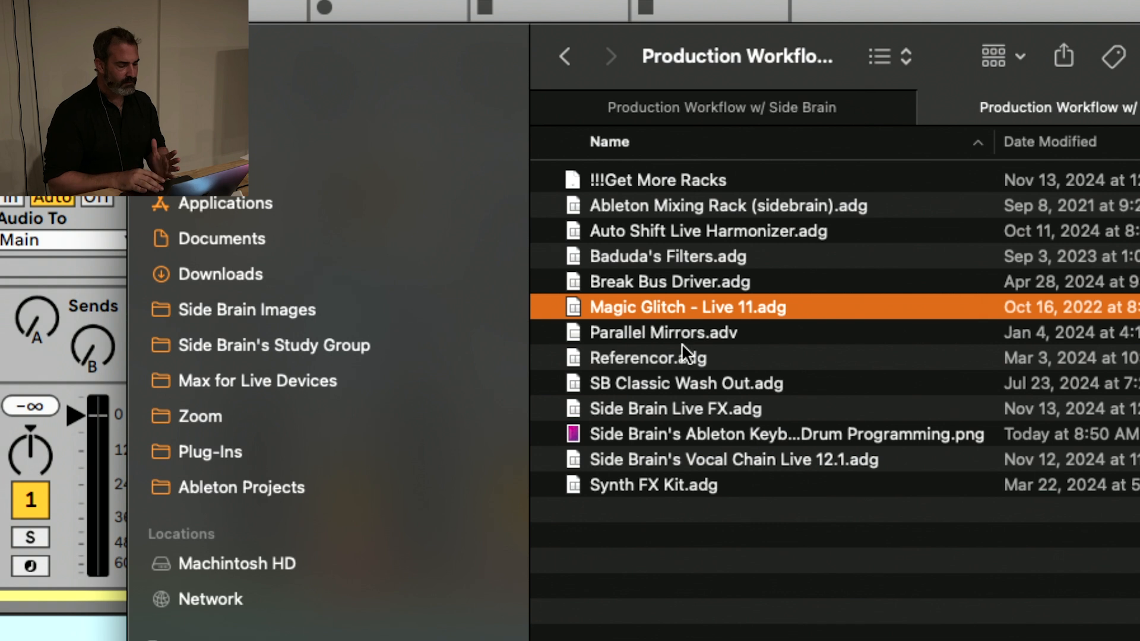
left_click(665, 408)
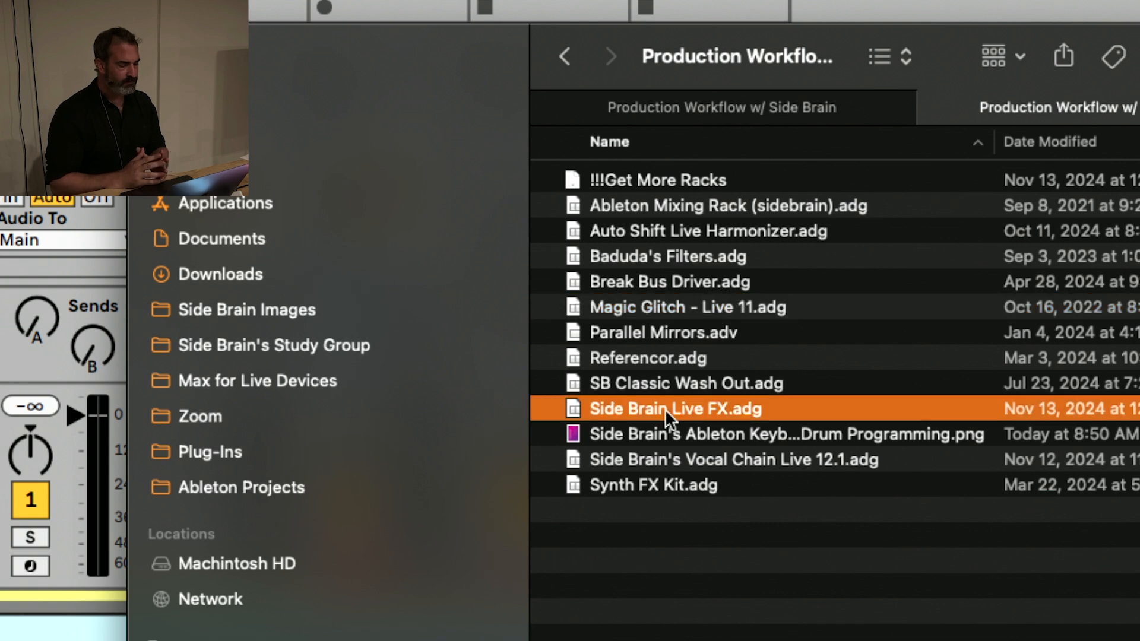
left_click(663, 229)
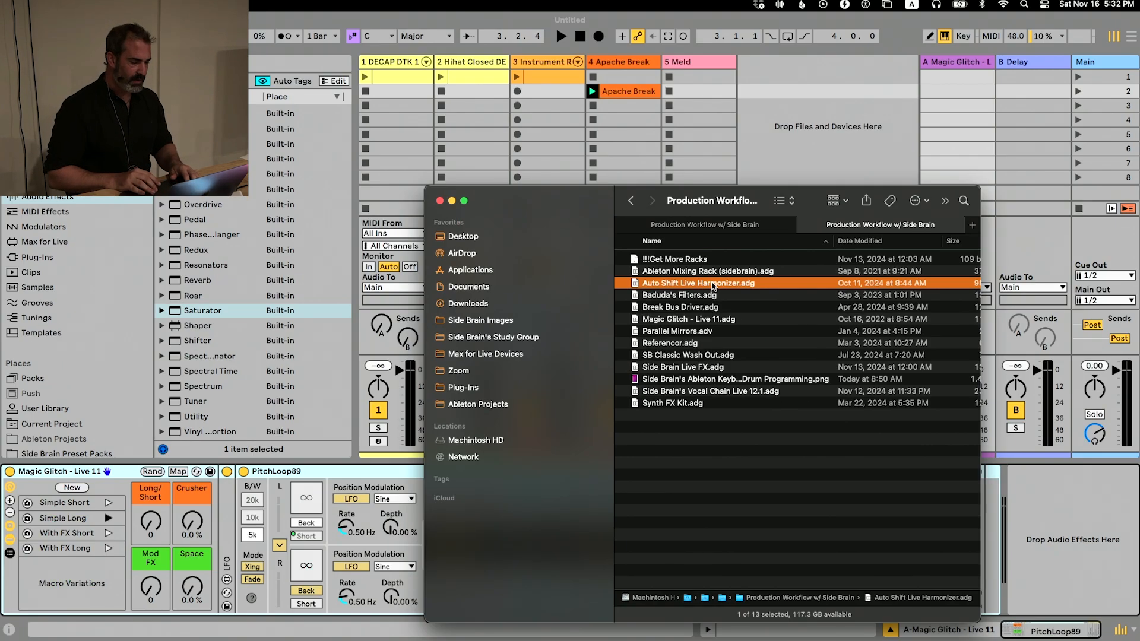
left_click_drag(708, 230, 755, 94)
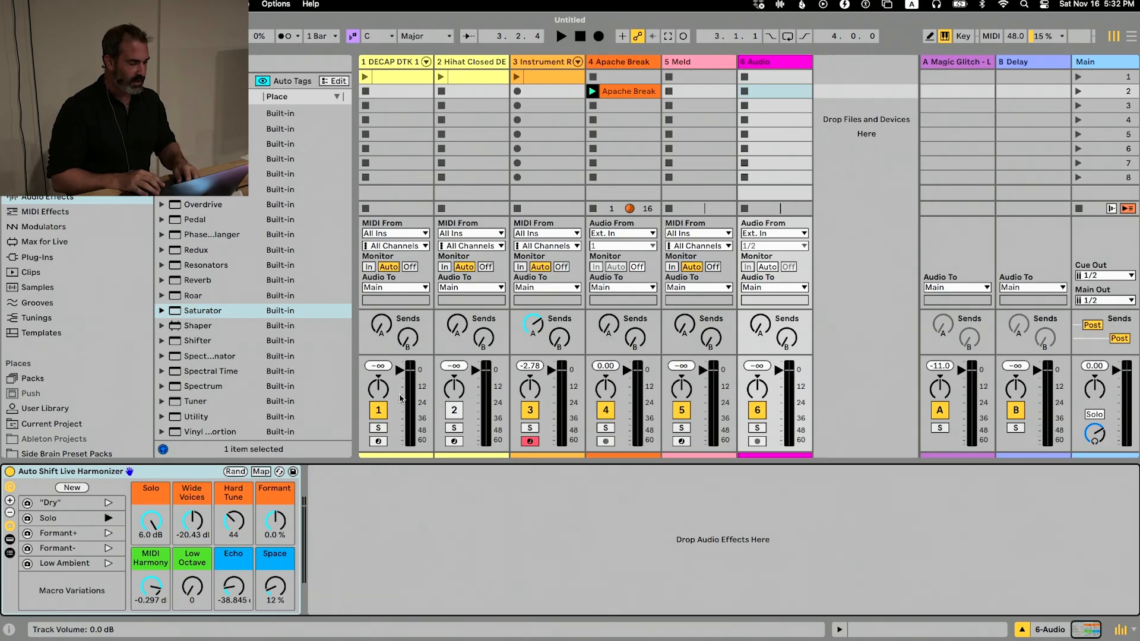
Switch to the web browser to view the Side Brain's Study Group newsletter about MIDI Tools
key("super+Tab")
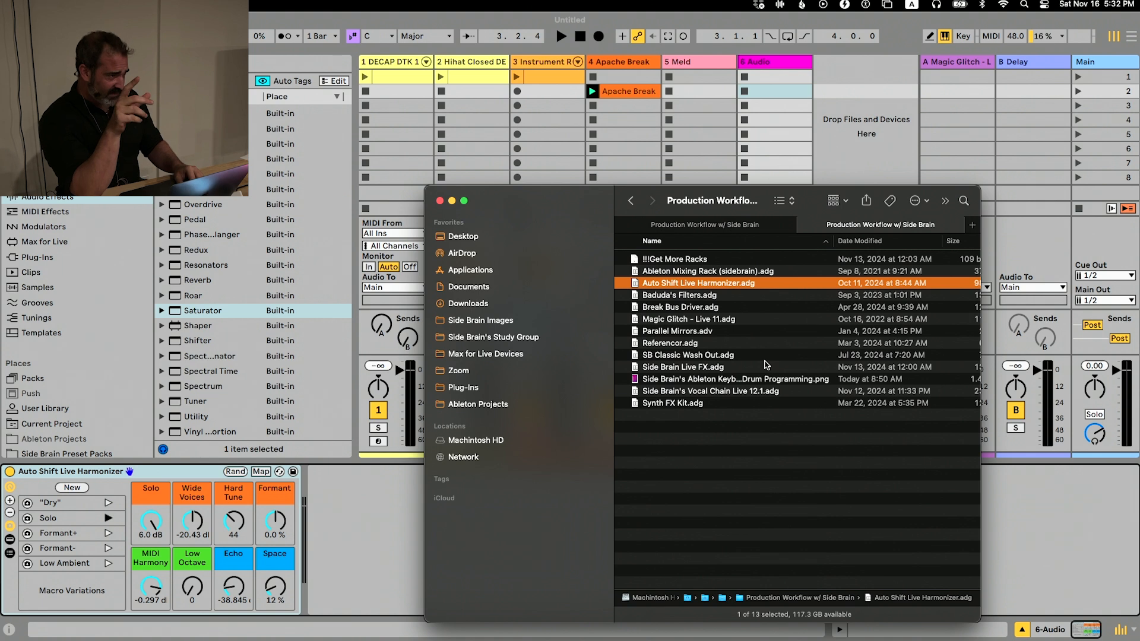
key("super+Tab")
key("super+Tab")
key("super+Tab")
key("super+Tab")
key("super+Tab")
key("super+Tab")
key("super+Tab")
key("super+Tab")
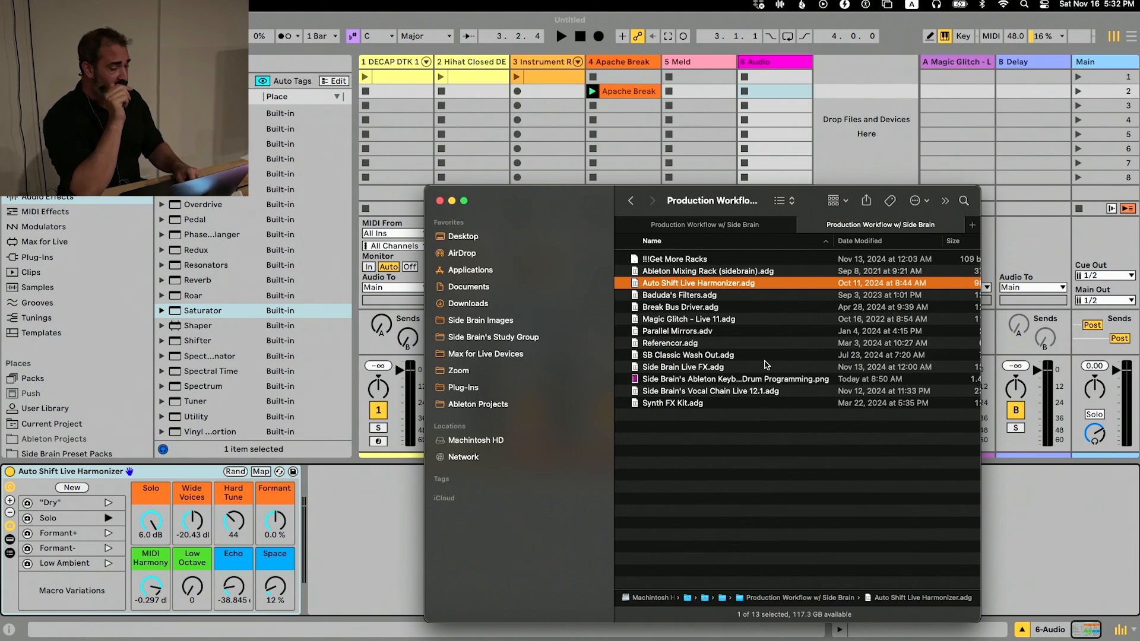
key("super+Tab")
key("super+Tab")
key("super+Tab")
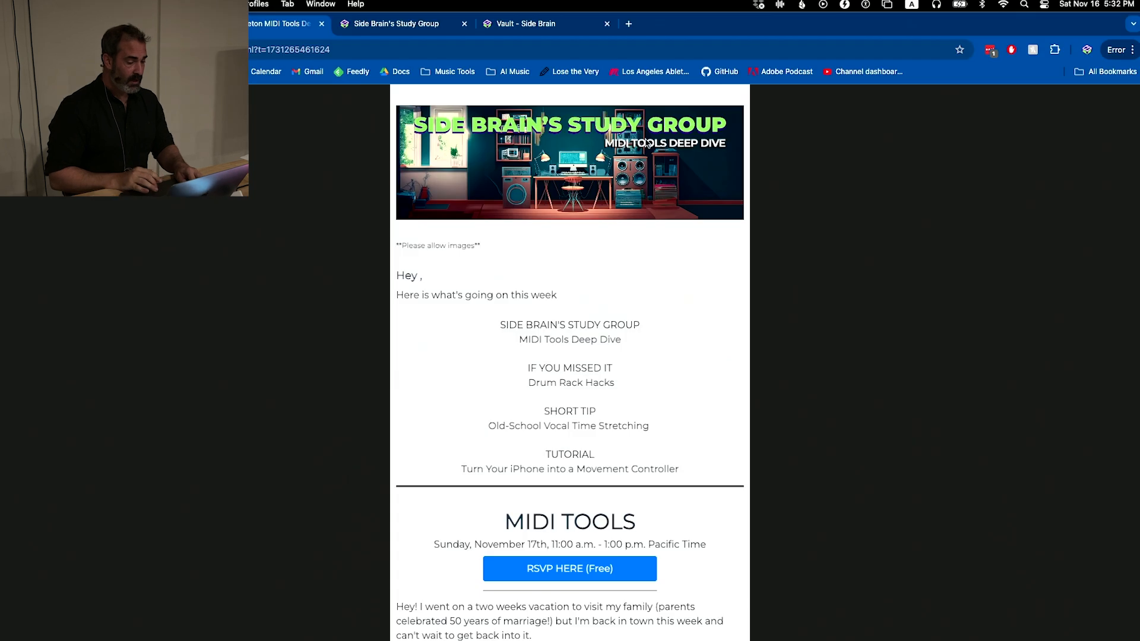
View the Side Brain's Study Group join page, the free Ableton MIDI Tools newsletter and the Vault page
left_click(419, 24)
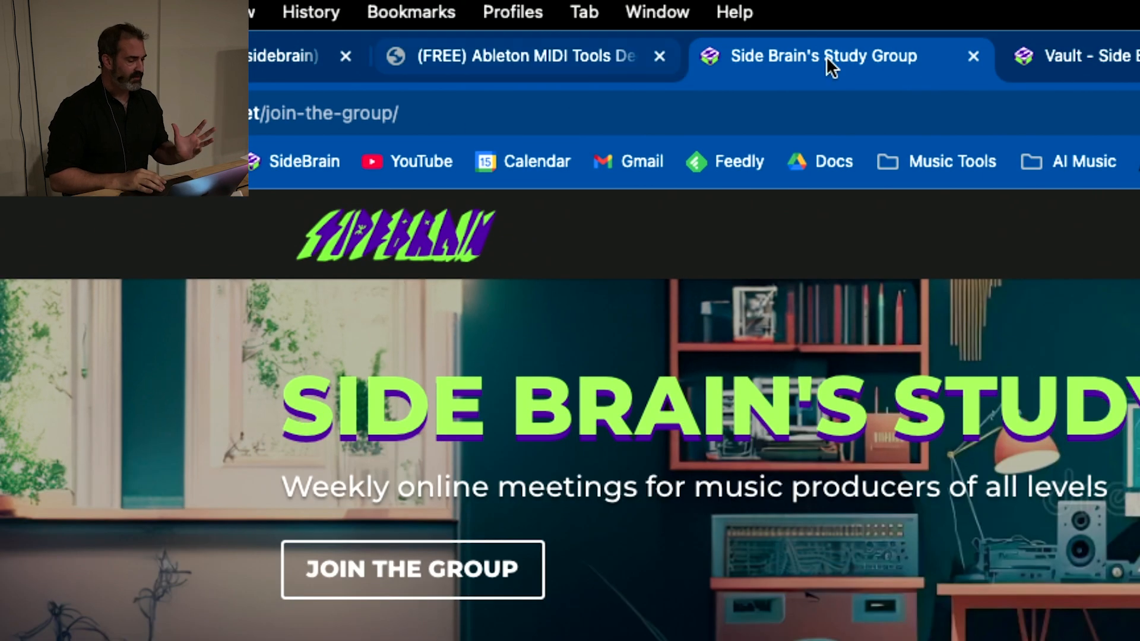
left_click(585, 55)
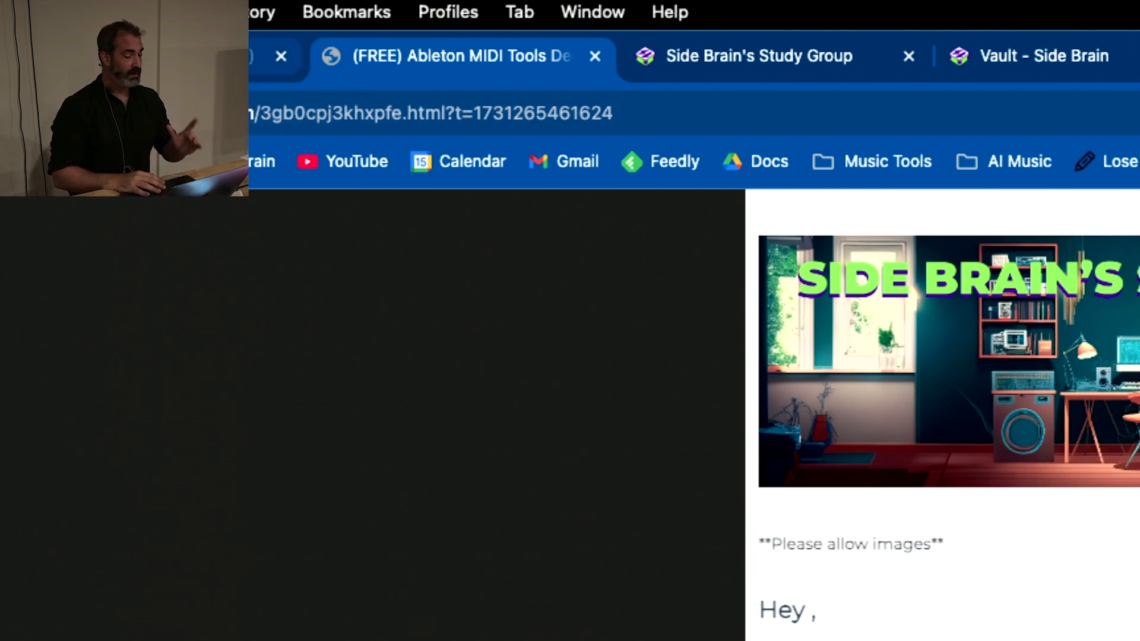
left_click(718, 54)
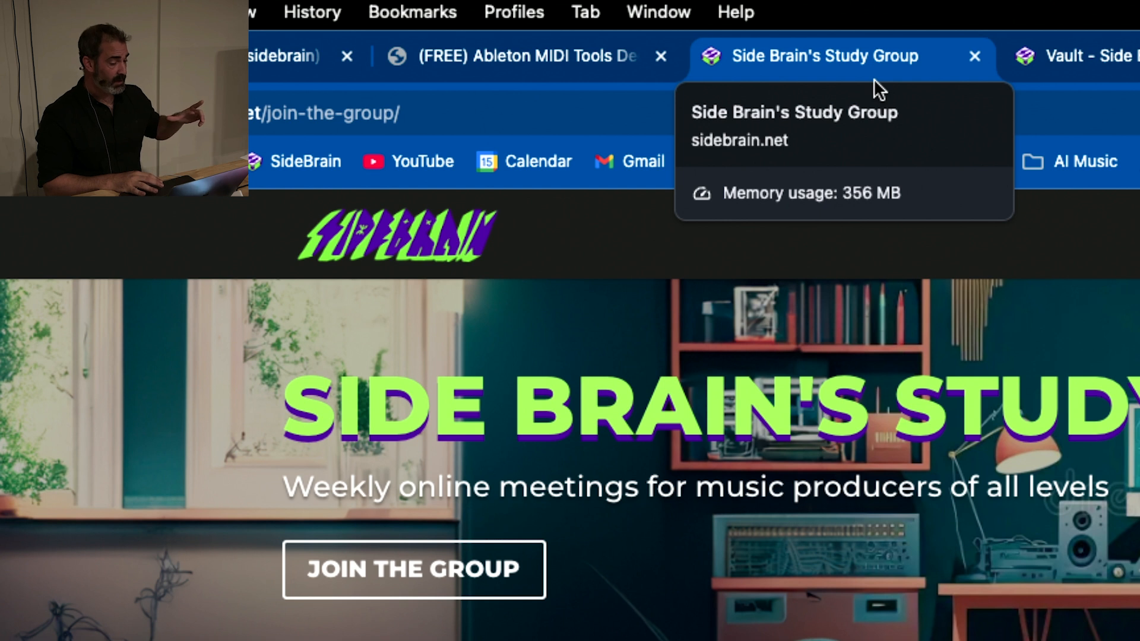
left_click(1048, 50)
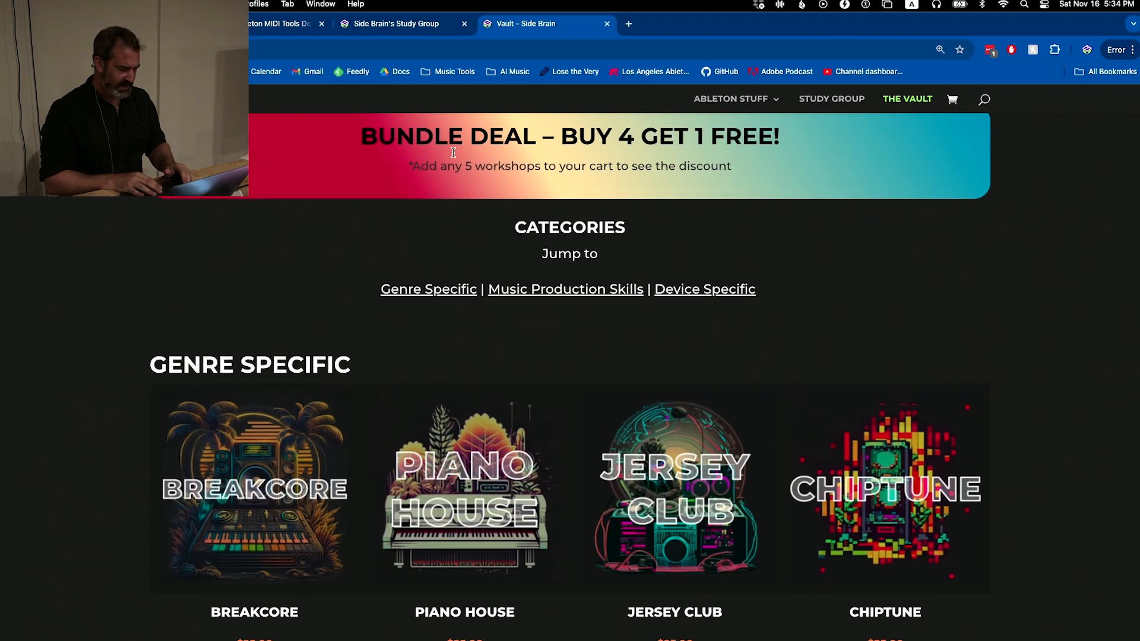
Look through the genre-specific guides on the Vault page, from Breakcore to Ambient Techniques
scroll(950, 341, "down", 5)
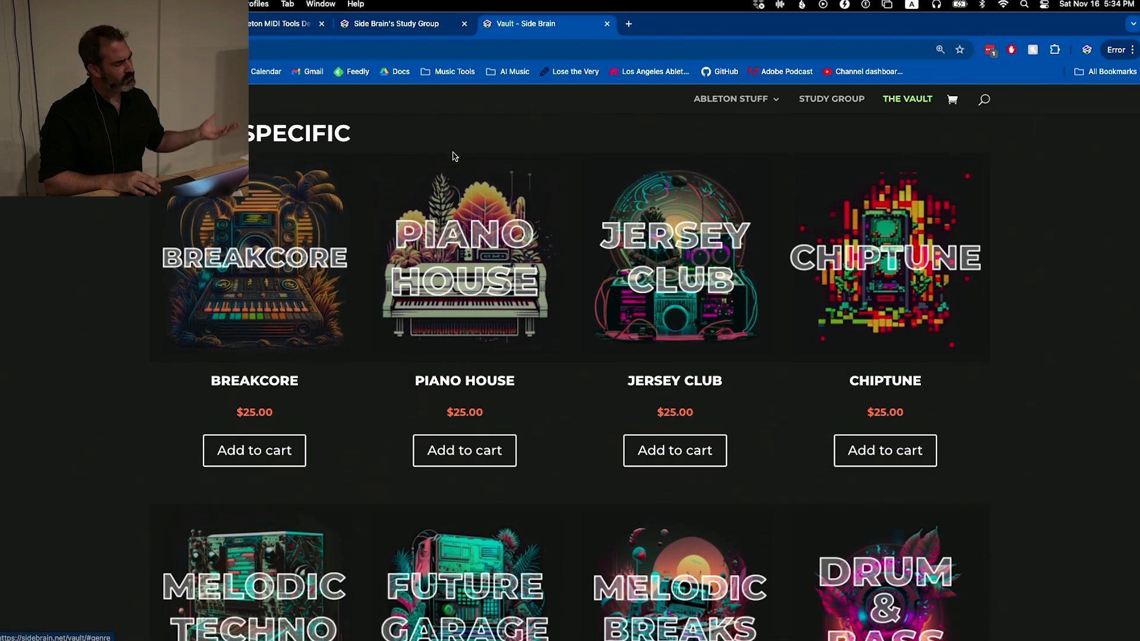
scroll(475, 161, "down", 3)
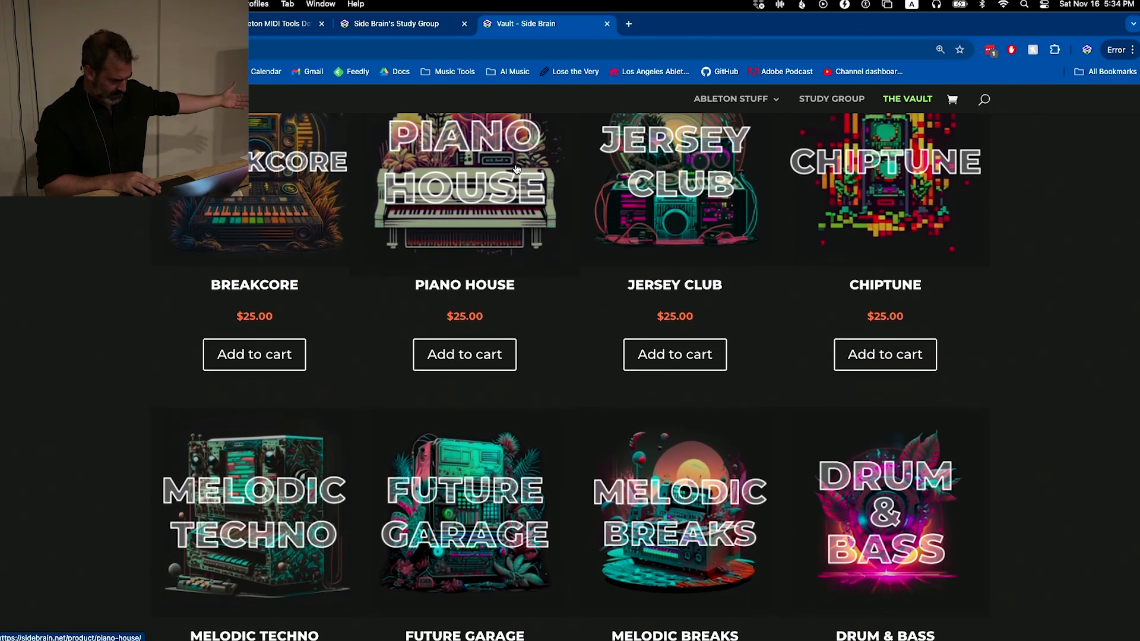
scroll(505, 178, "down", 3)
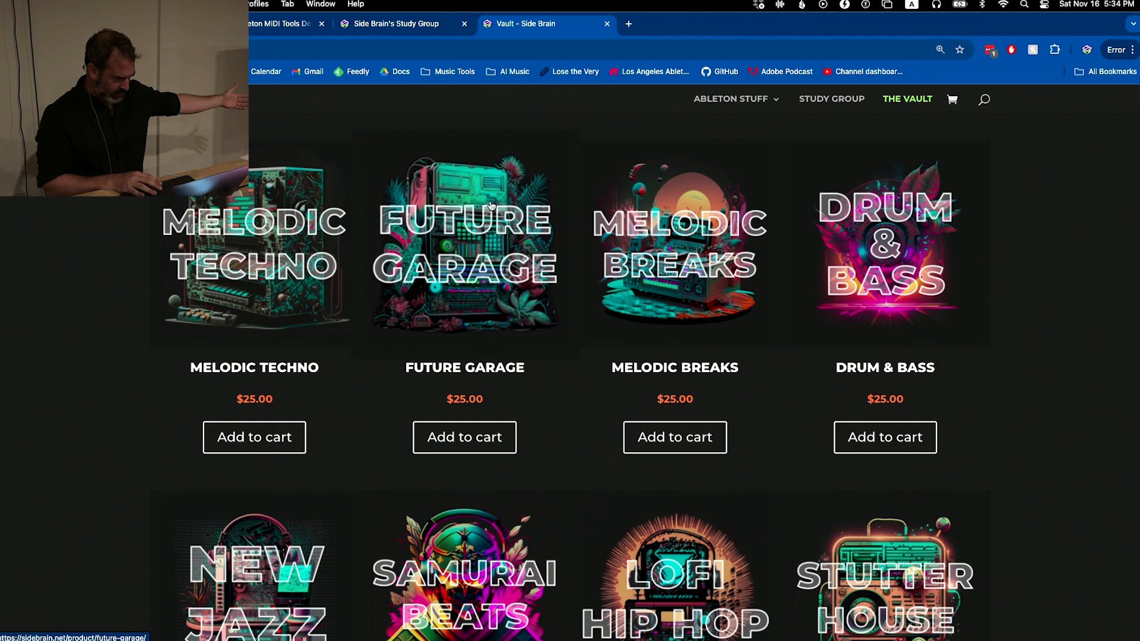
scroll(490, 206, "down", 2)
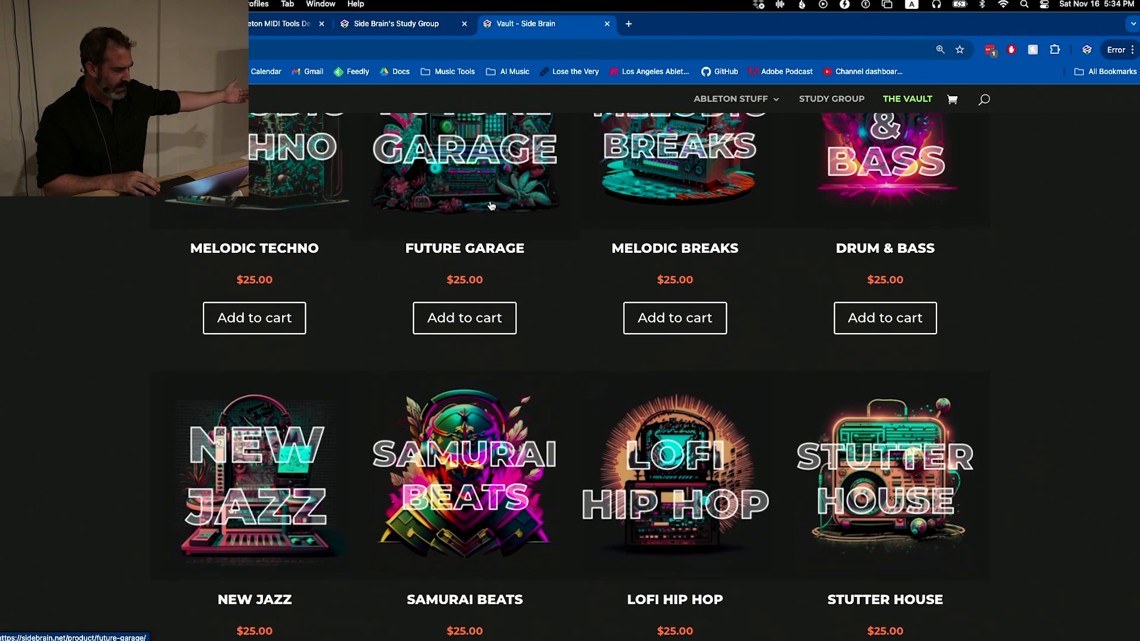
scroll(491, 205, "down", 6)
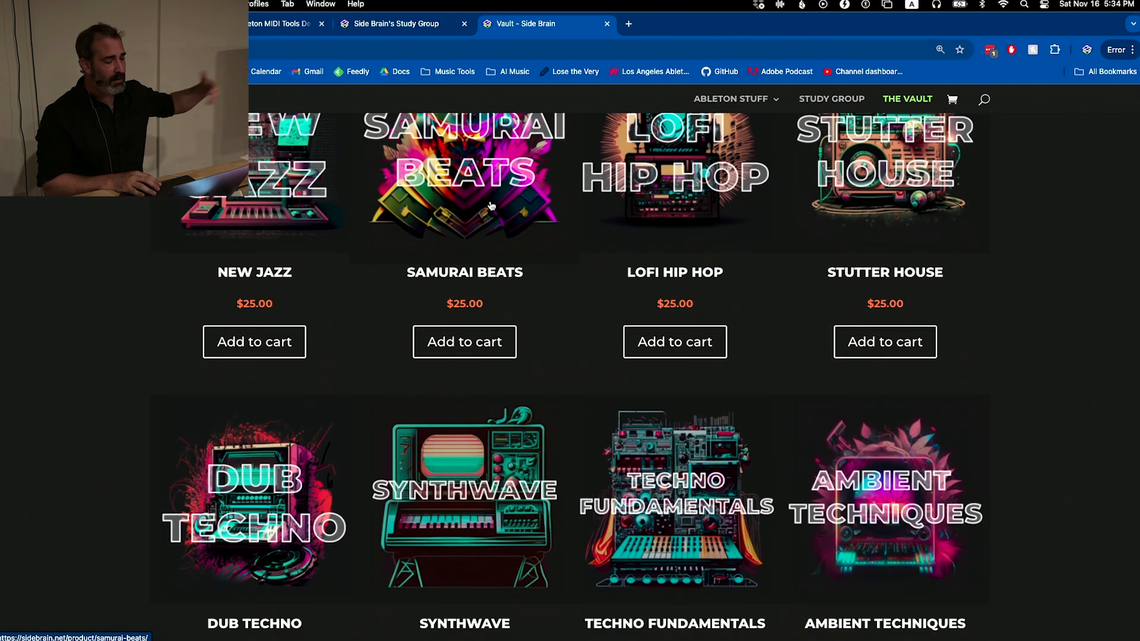
scroll(491, 205, "up", 6)
scroll(491, 205, "up", 6)
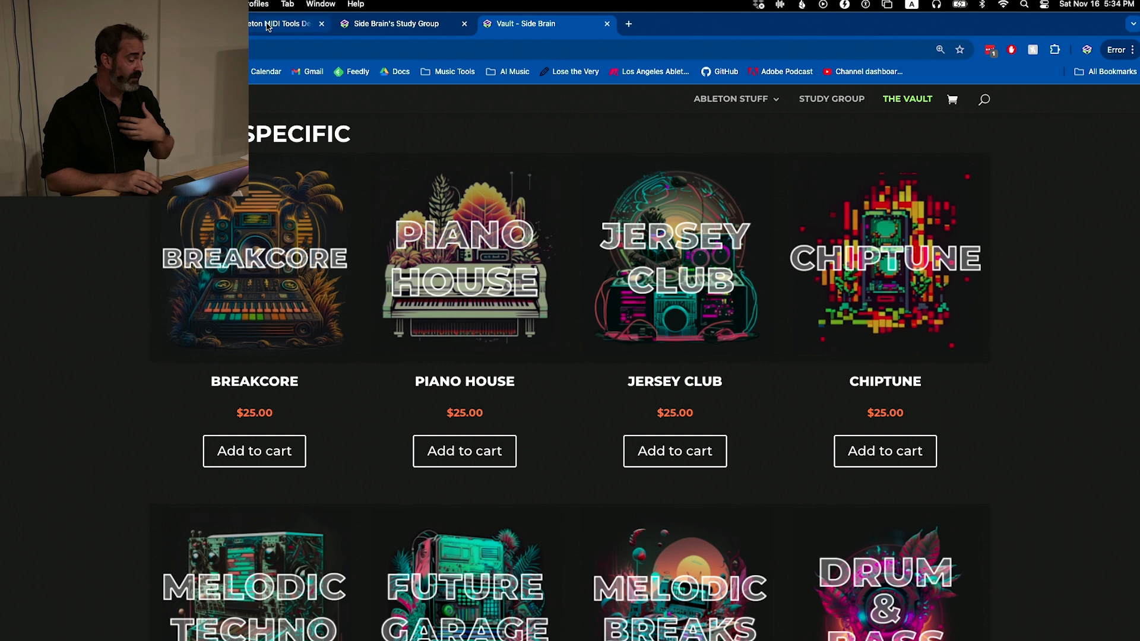
View the Side Brain's Study Group page and the sidebrain Instagram profile
left_click(392, 25)
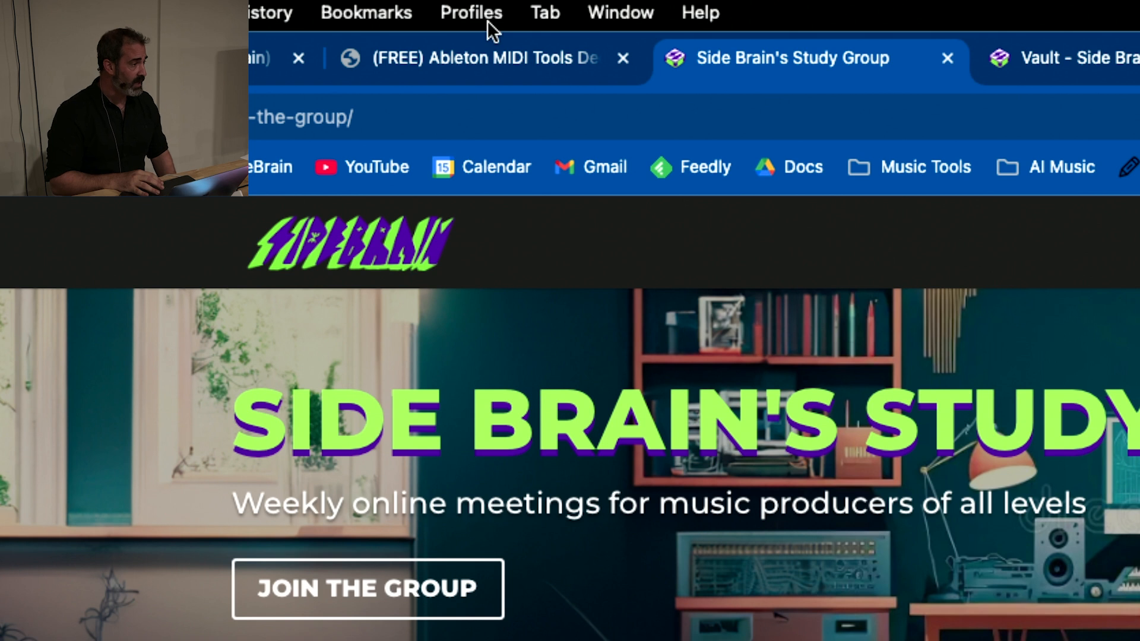
left_click(252, 68)
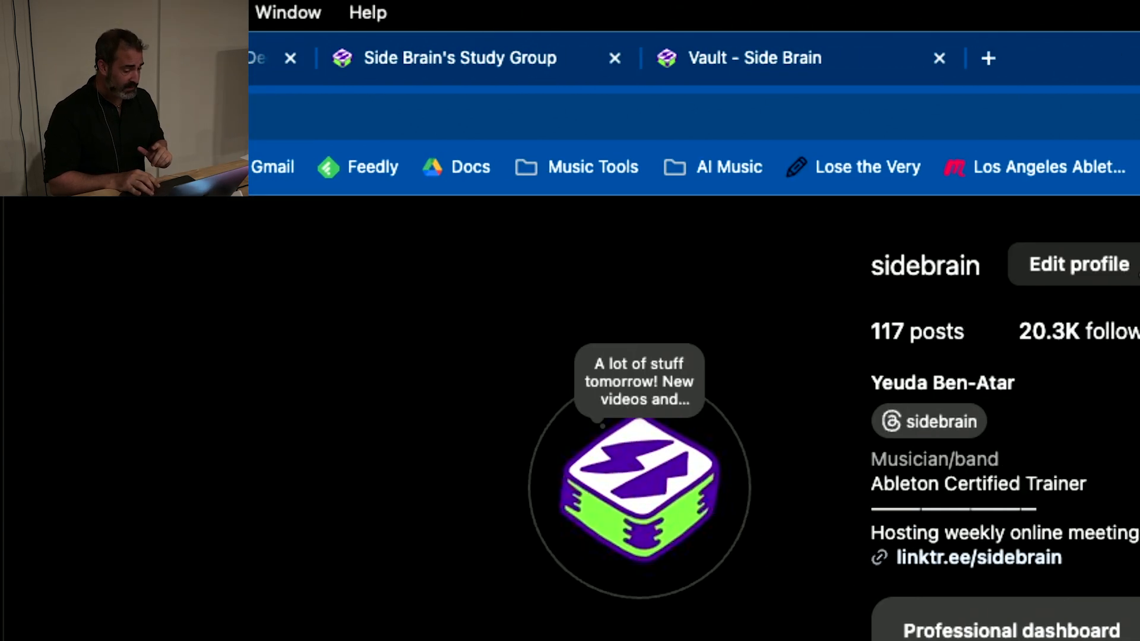
scroll(948, 325, "down", 2)
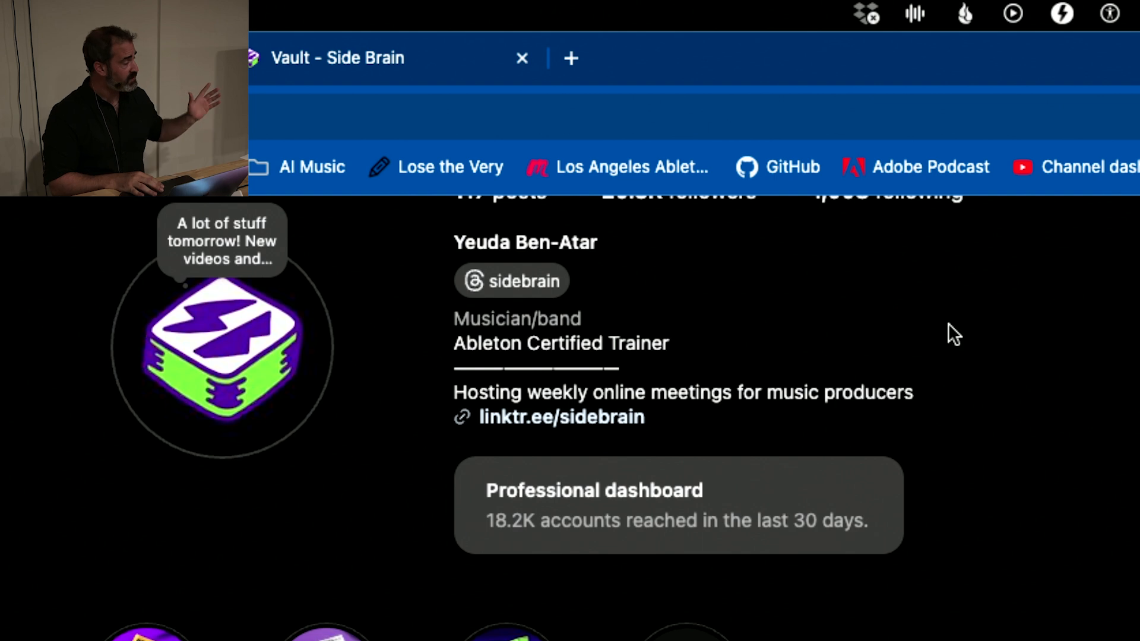
scroll(948, 323, "up", 1)
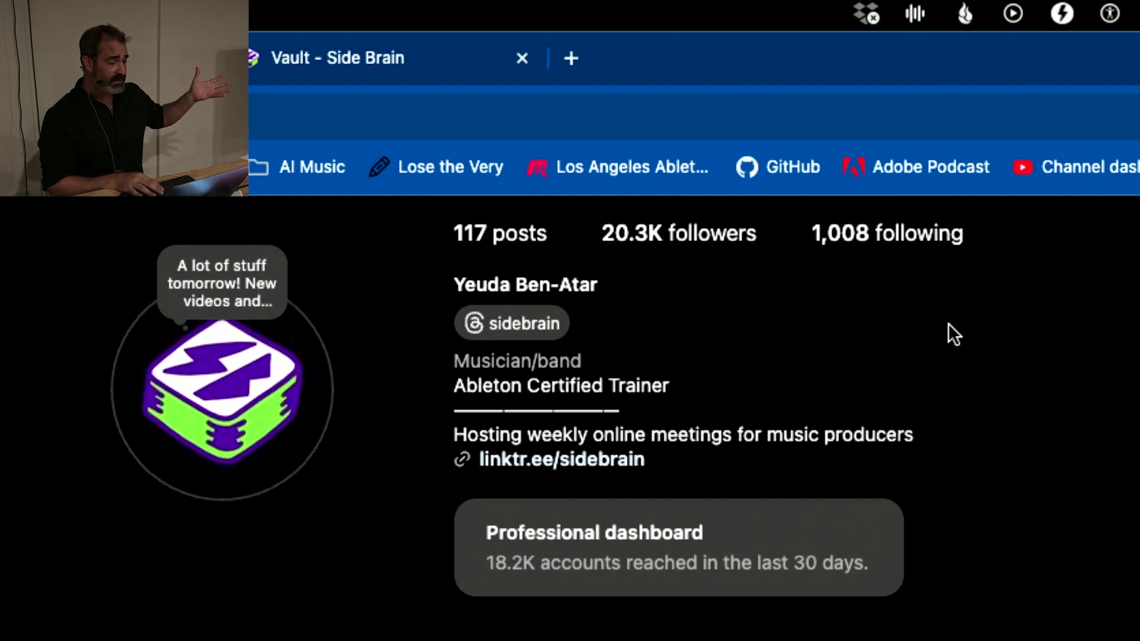
scroll(948, 322, "up", 2)
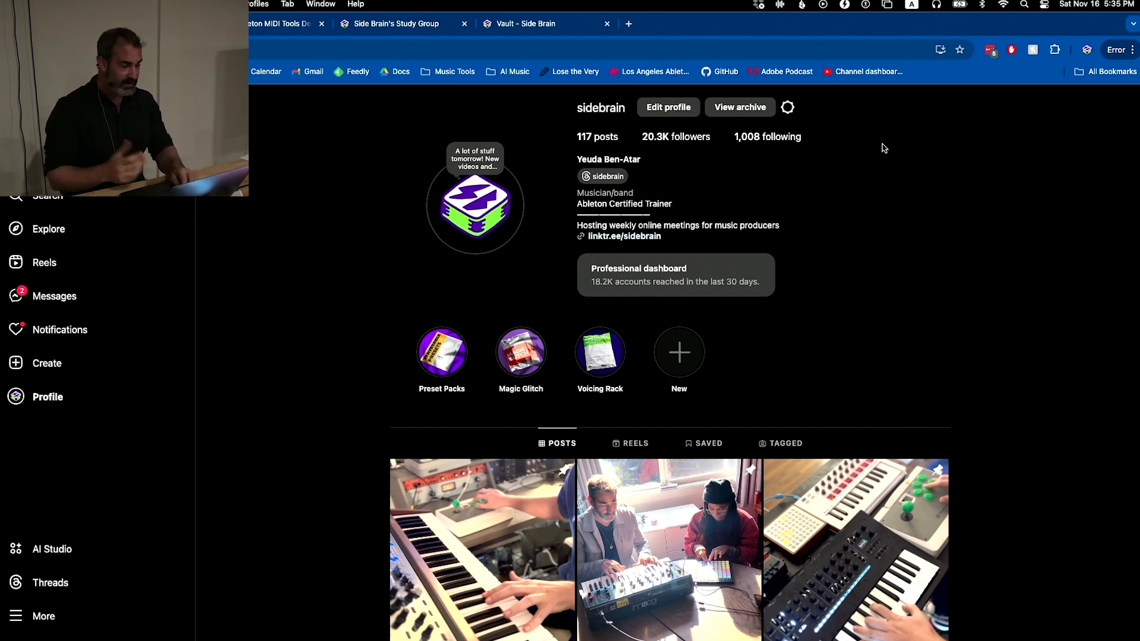
Return to the Vault site and open its Freebies page under Ableton Stuff
left_click(499, 22)
mouse_move(721, 102)
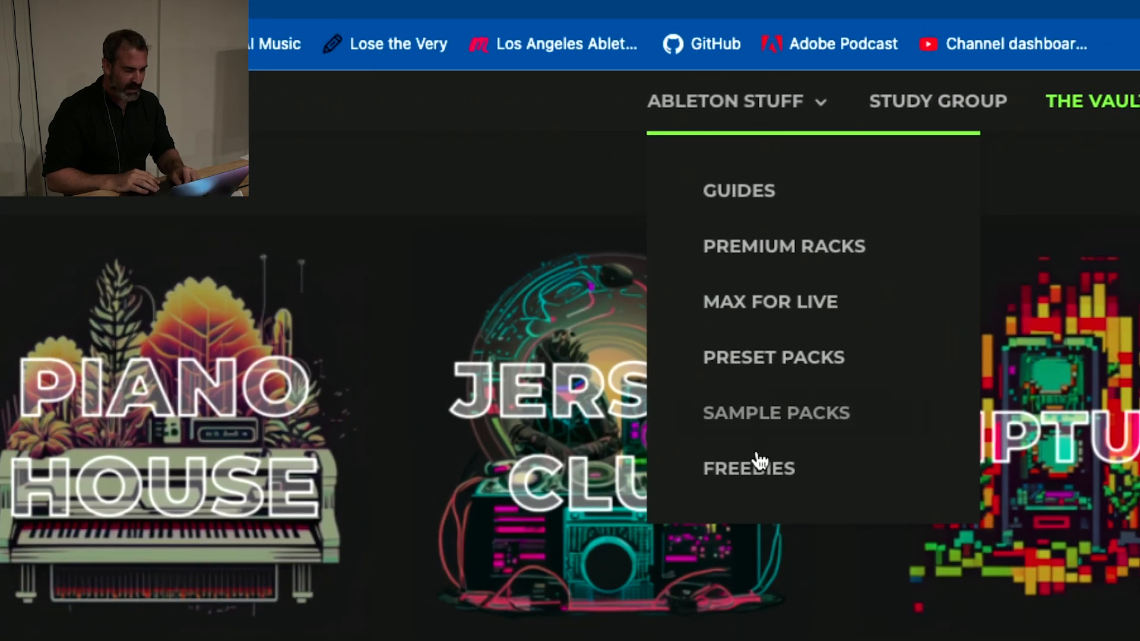
left_click(758, 466)
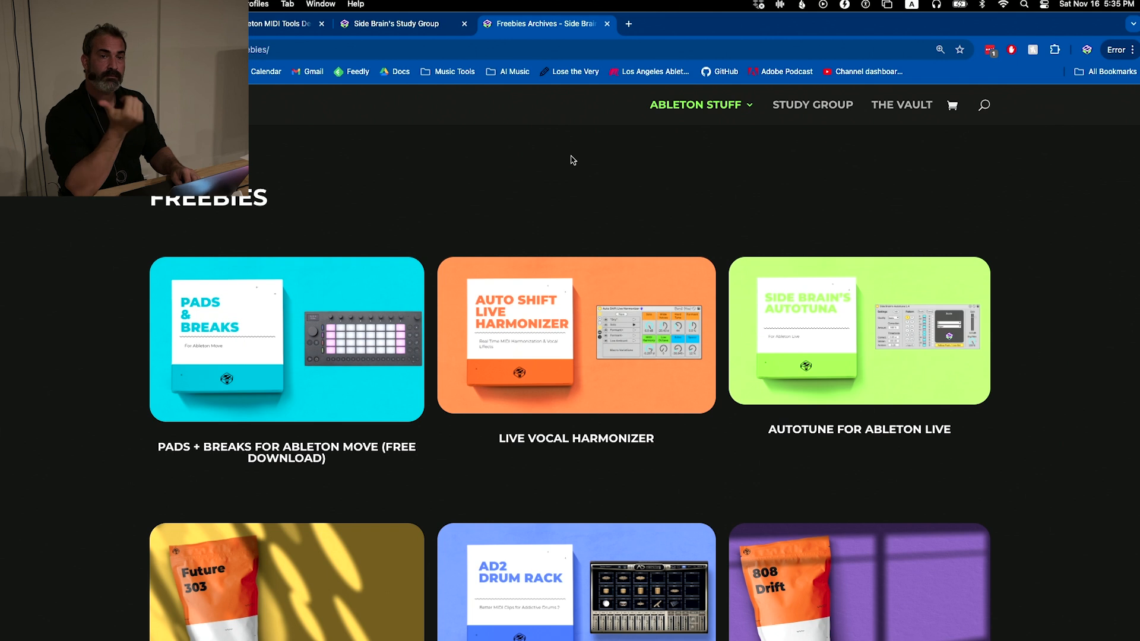
Switch to Ableton Live, insert a new MIDI track between Apache Break and Meld, and list the built-in instruments
key("super+Tab")
key("super+Tab")
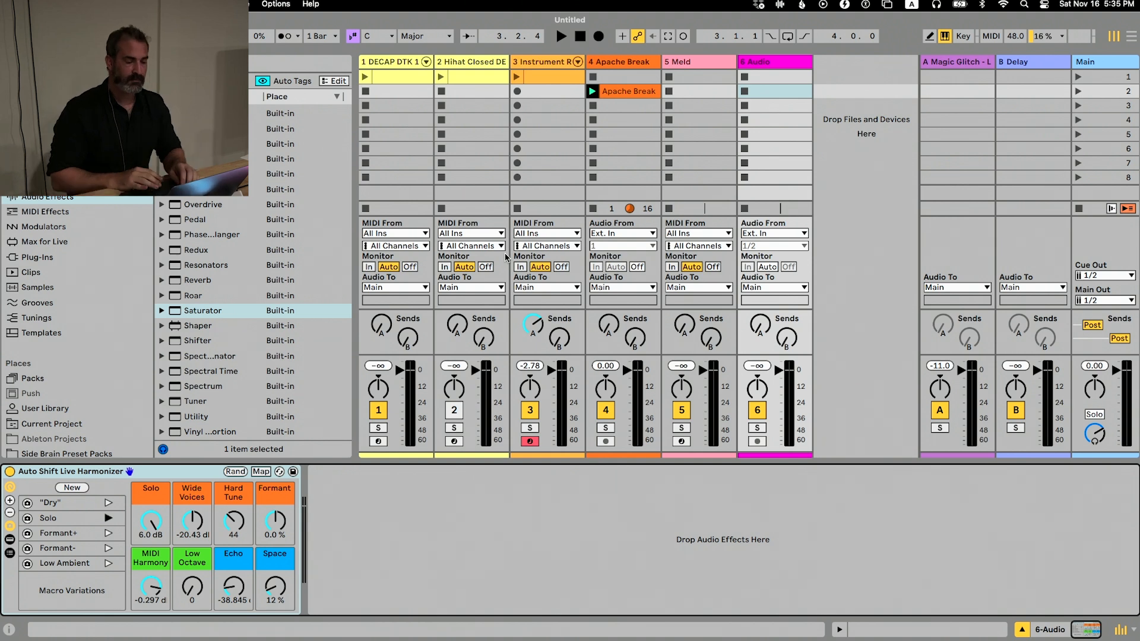
left_click(725, 60)
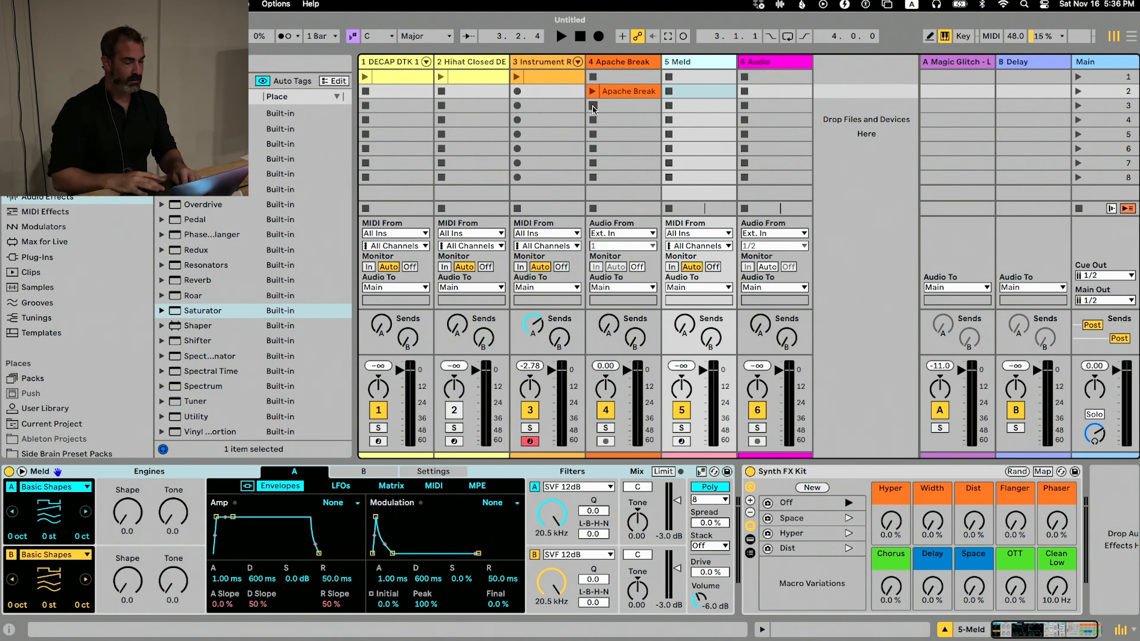
key("super+shift+t")
left_click(45, 182)
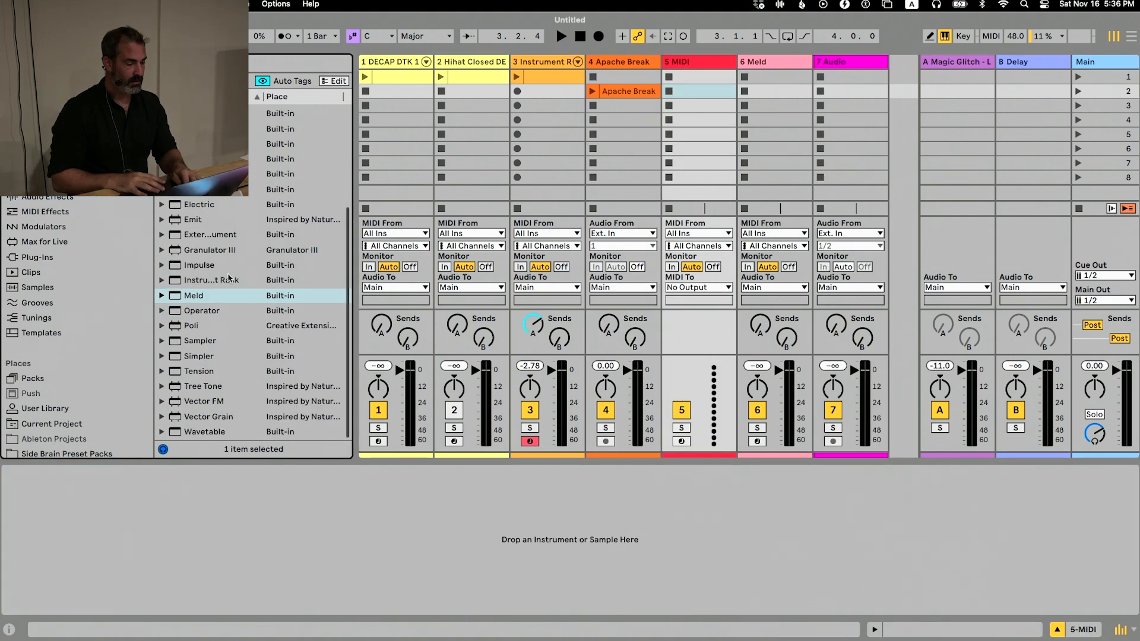
Load Operator onto the new MIDI track and group it into an Instrument Rack with an additional empty chain
double_click(202, 310)
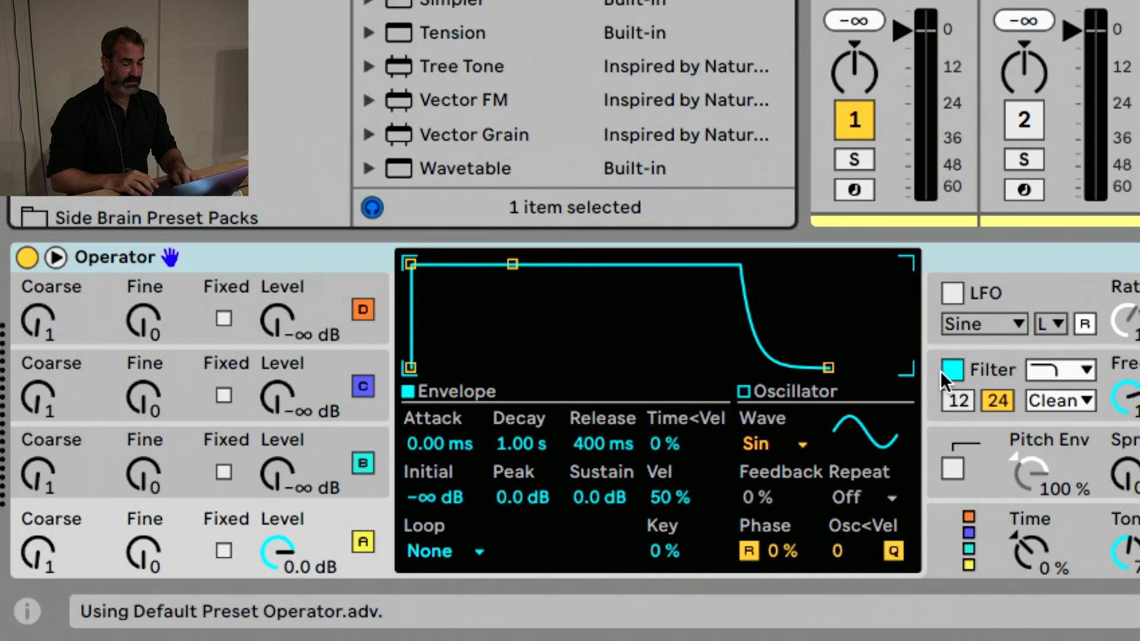
left_click(985, 364)
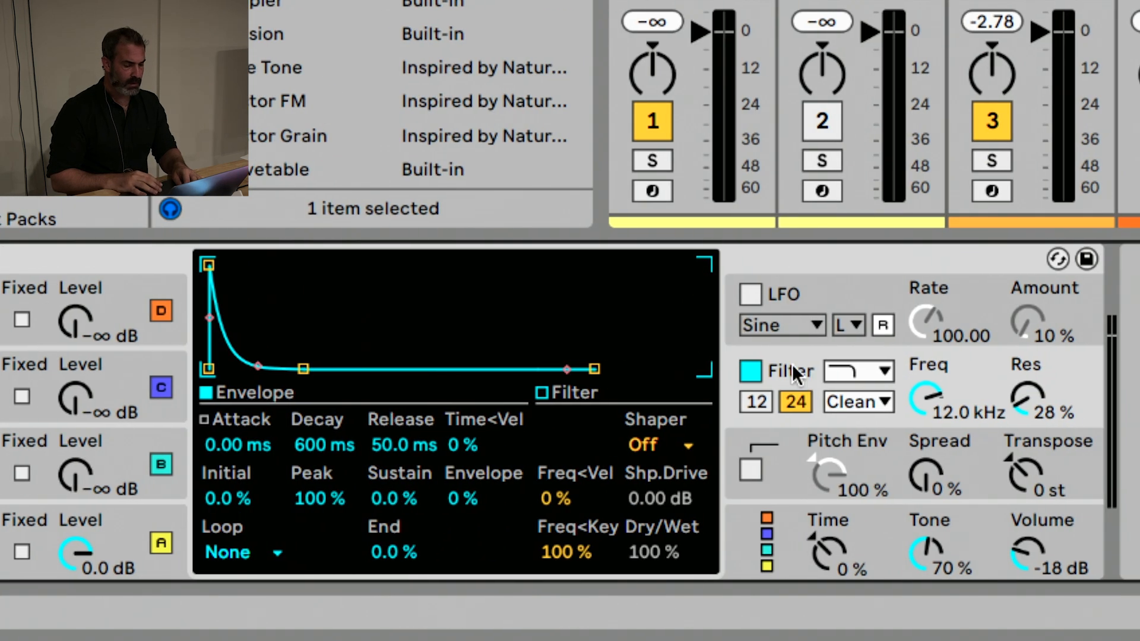
left_click(140, 514)
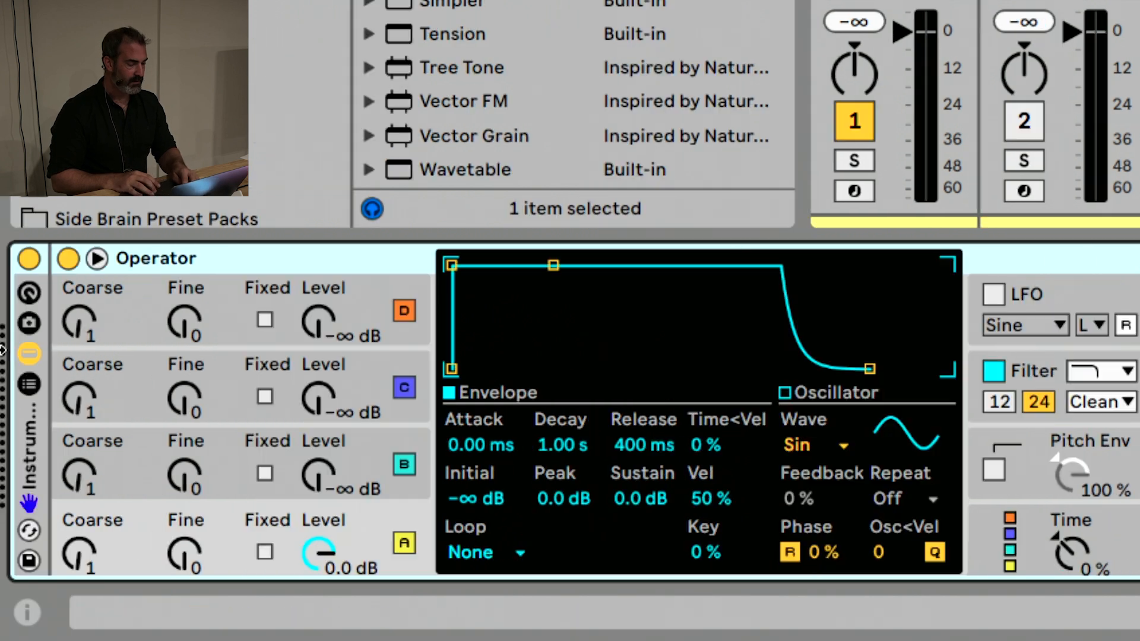
left_click(28, 355)
right_click(179, 434)
left_click(202, 470)
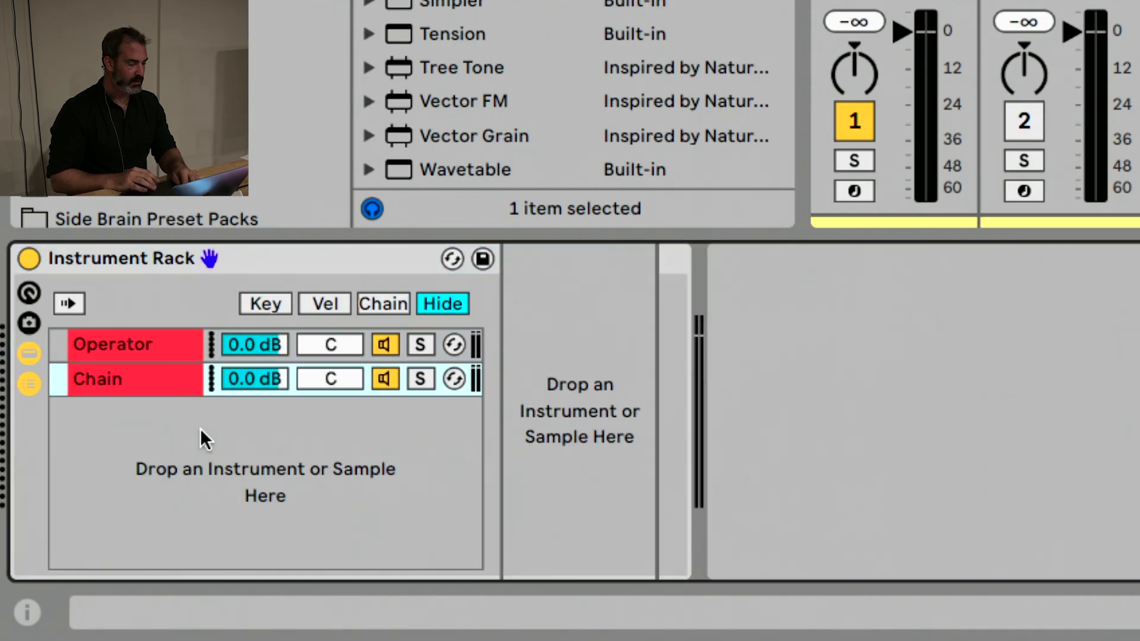
Replace the rack's empty chain with a duplicate of the Operator chain
left_click(176, 379)
key("Delete")
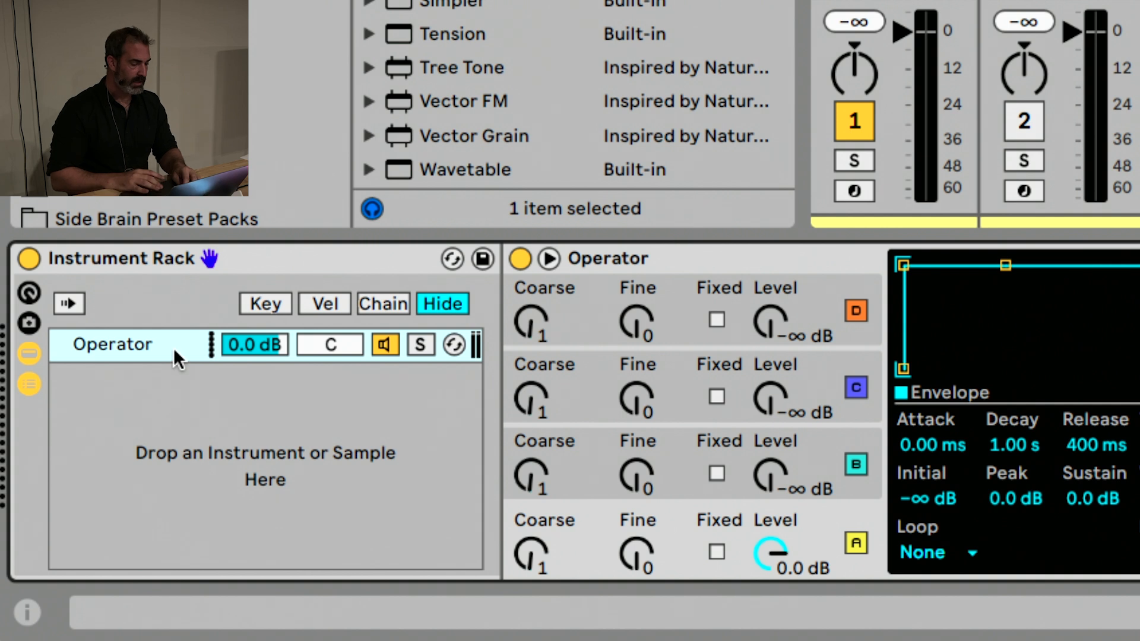
key("super+d")
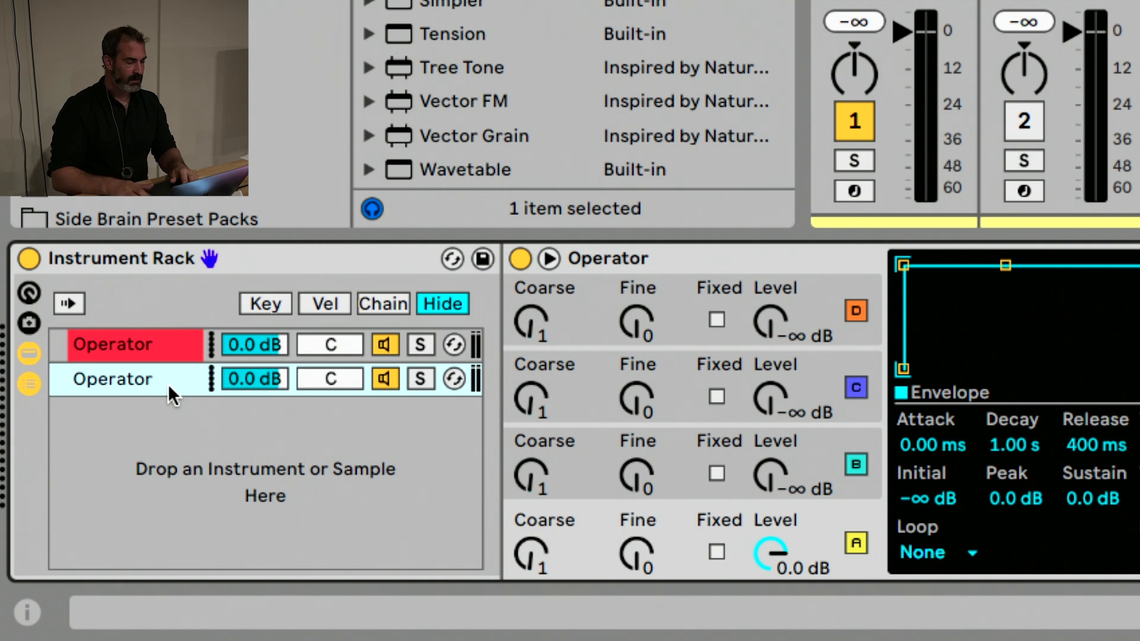
Delete the duplicate Operator chain and remove the whole Instrument Rack from the MIDI track
key("Delete")
left_click(244, 269)
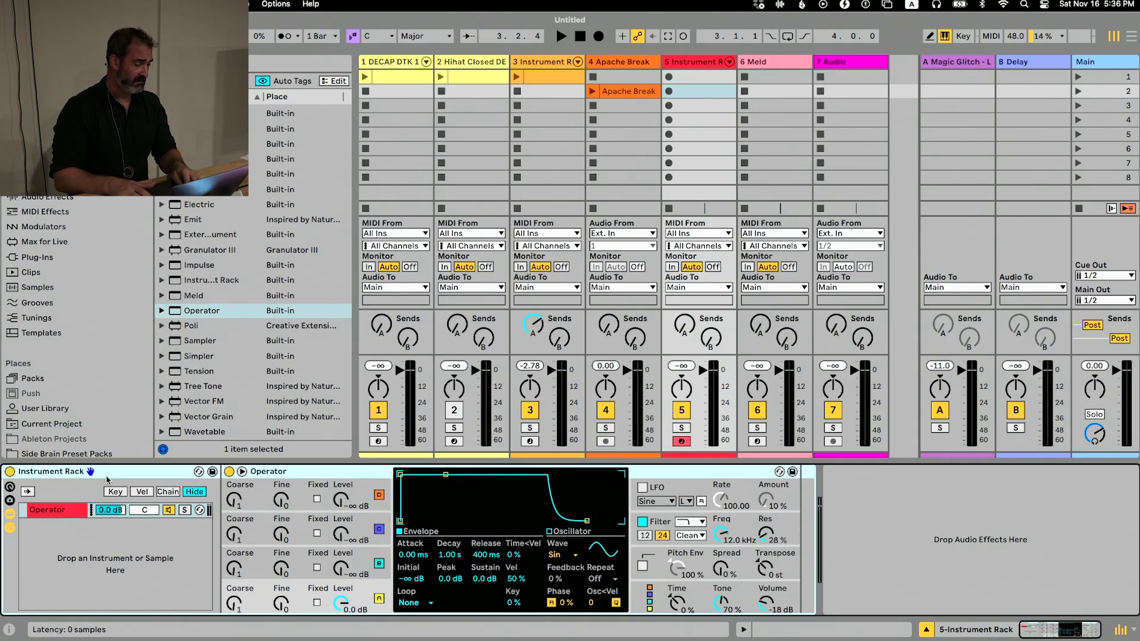
key("Delete")
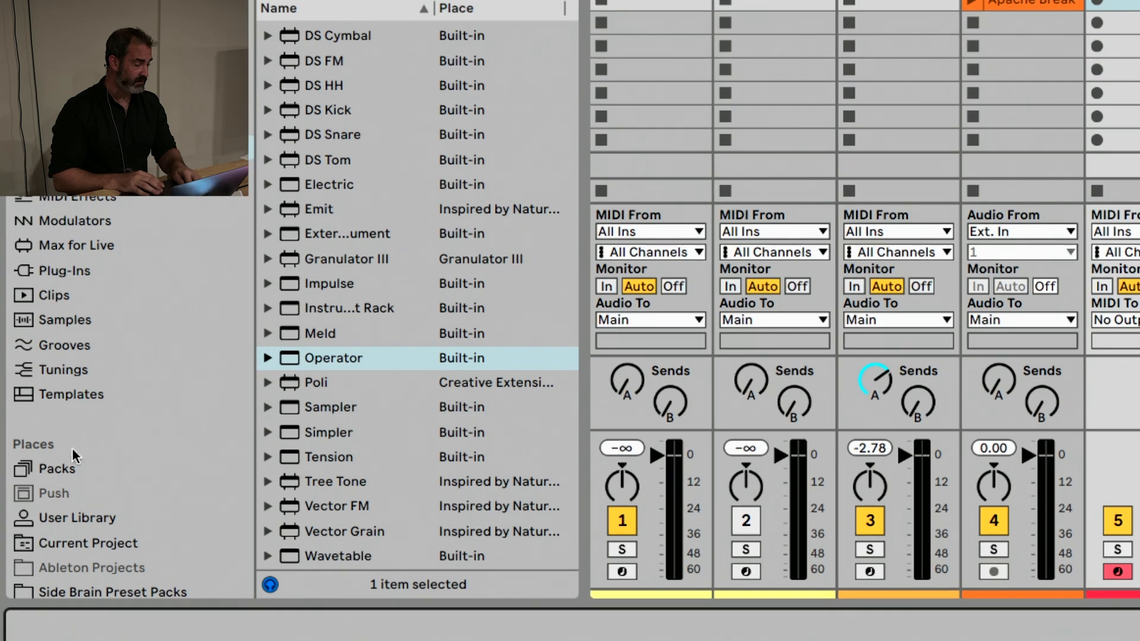
Collapse the Brass Quartet pack and look through the installed packs for Operator20
left_click(53, 464)
scroll(302, 255, "up", 5)
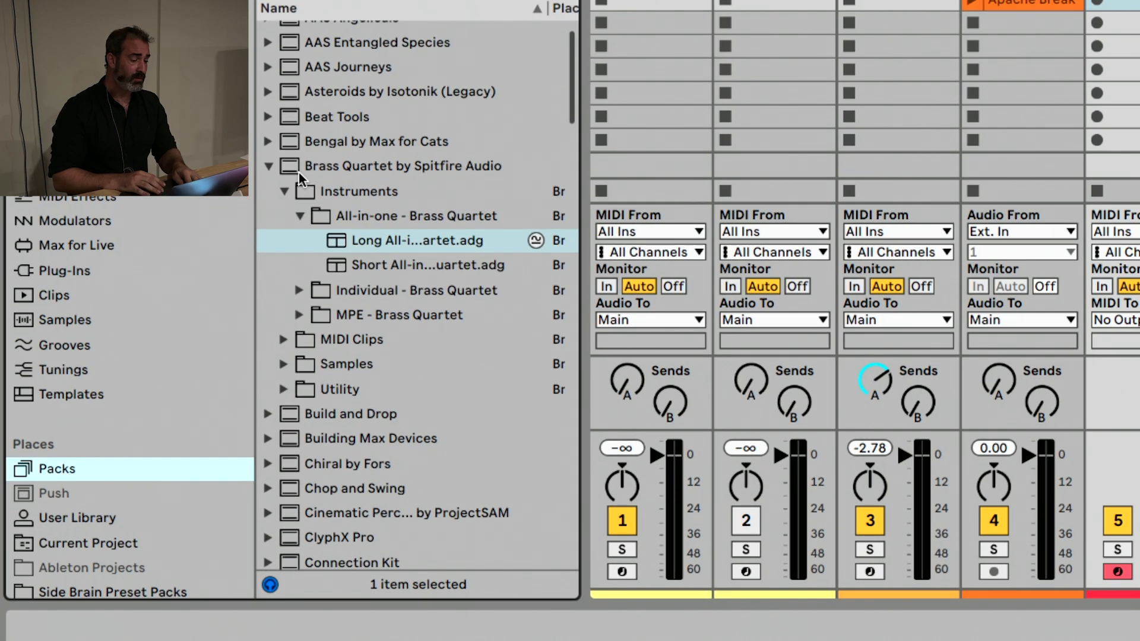
left_click(269, 166)
scroll(315, 178, "down", 20)
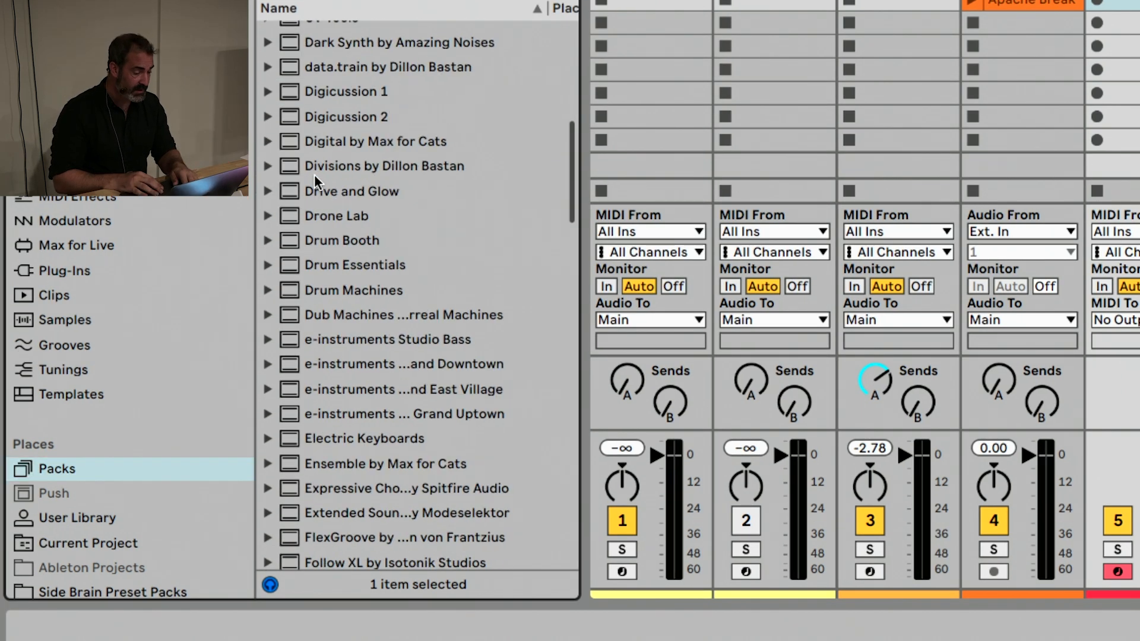
scroll(315, 173, "down", 12)
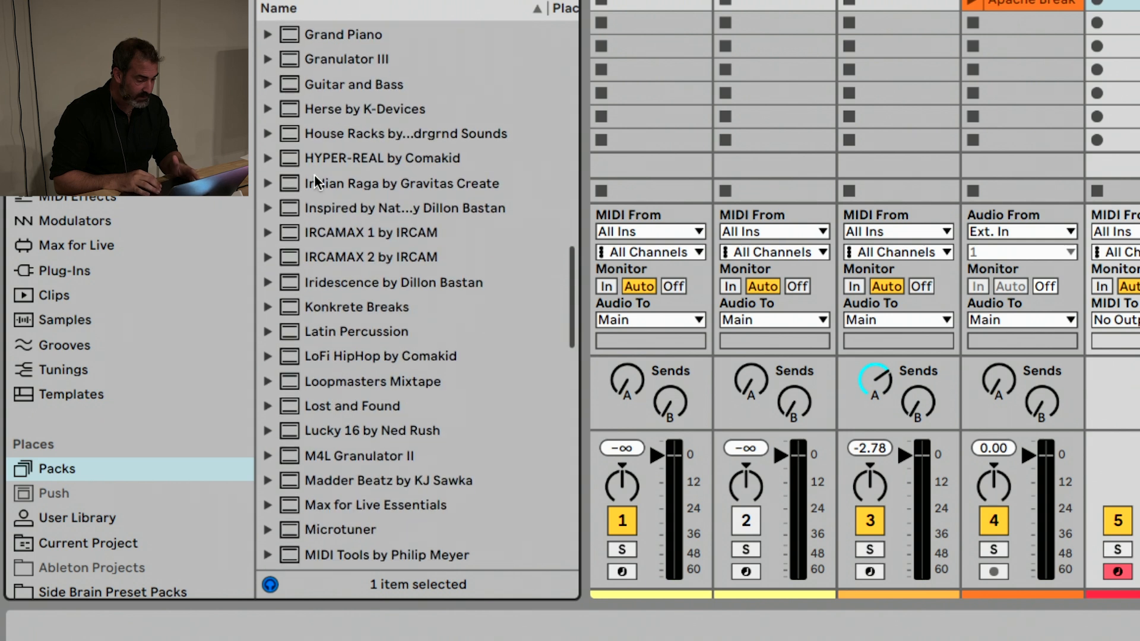
scroll(315, 175, "down", 1)
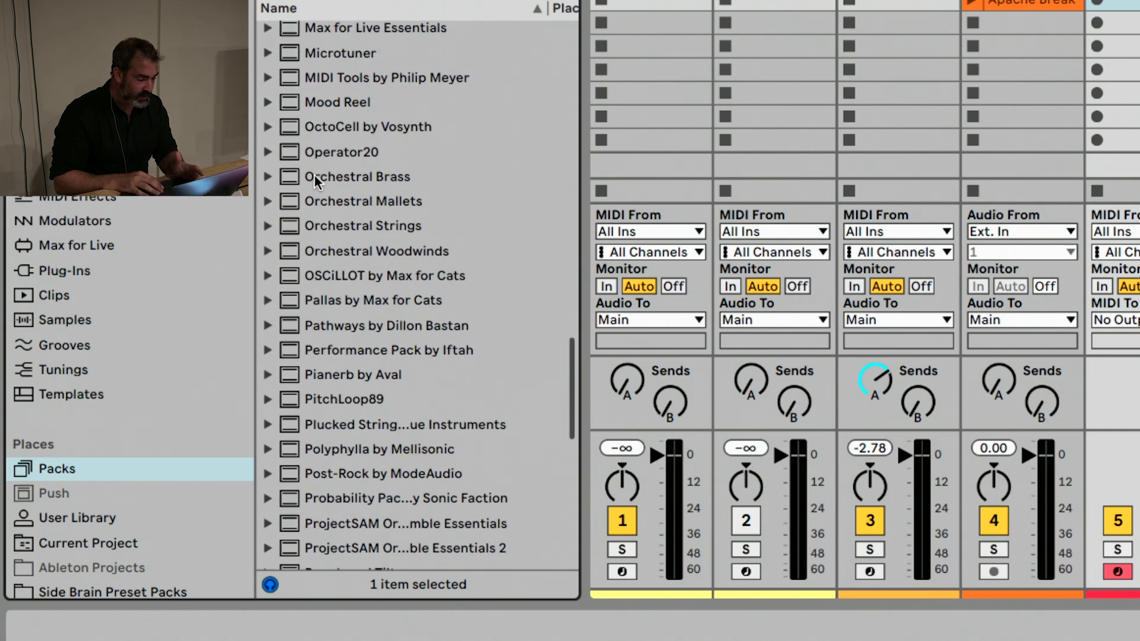
Switch to the web browser, search for "operator 20 years" and view Ableton's article on the free Operator presets
key("super+Tab")
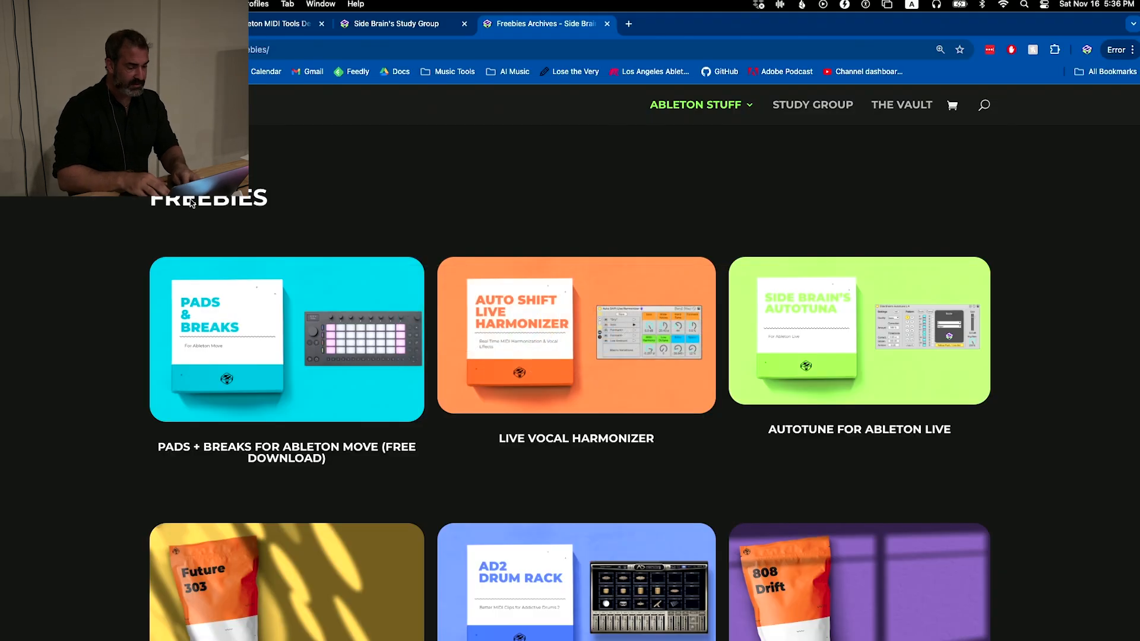
key("super+t")
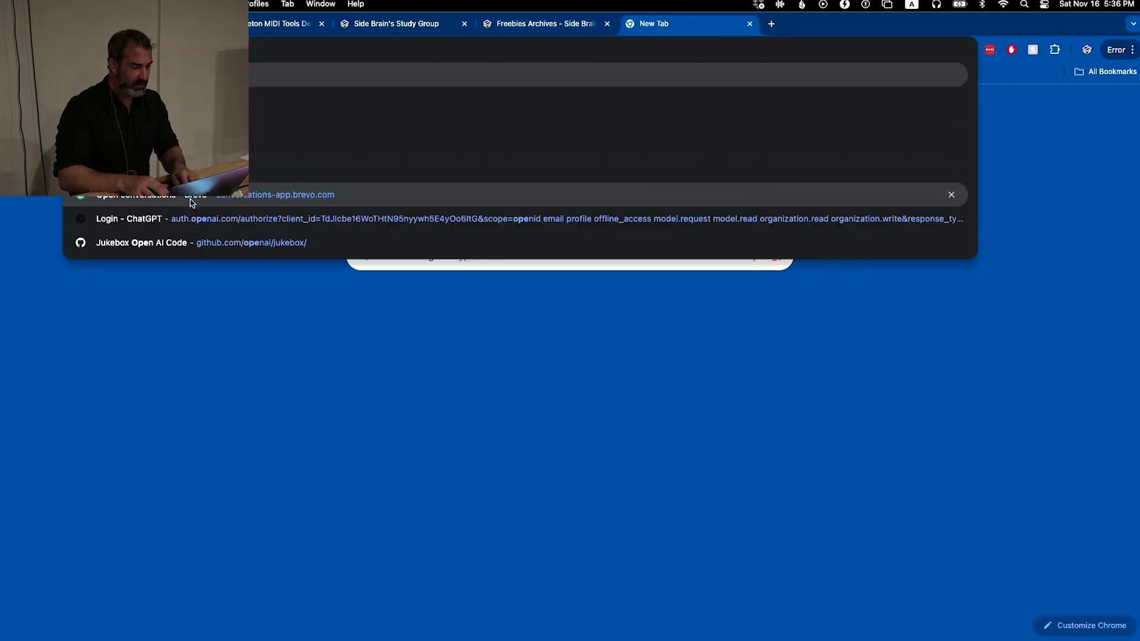
key("Return")
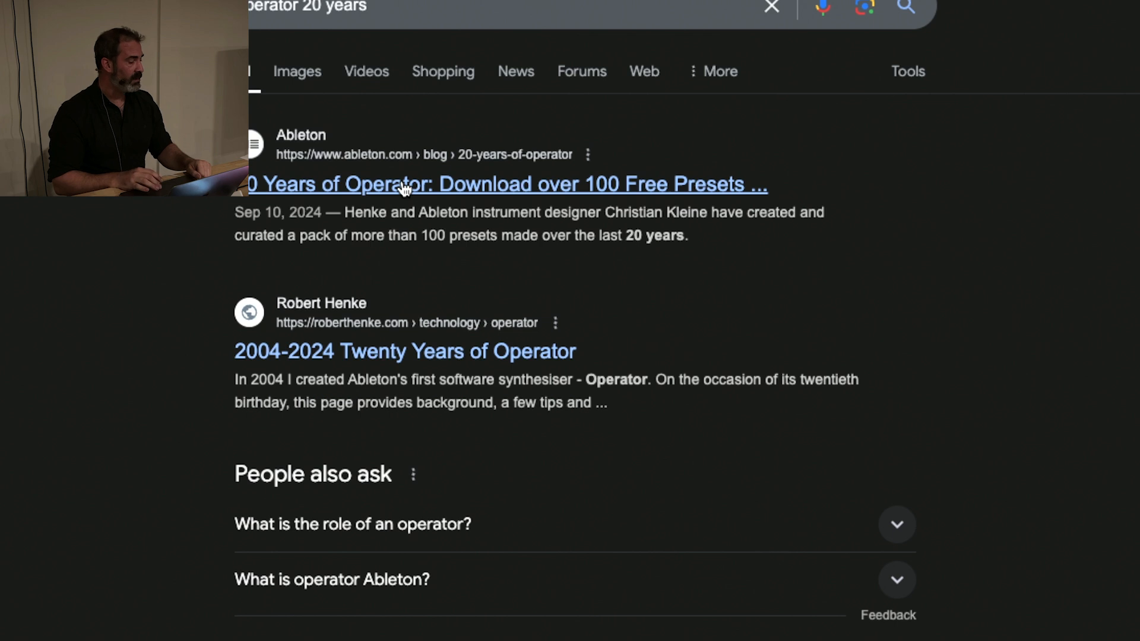
left_click(403, 188)
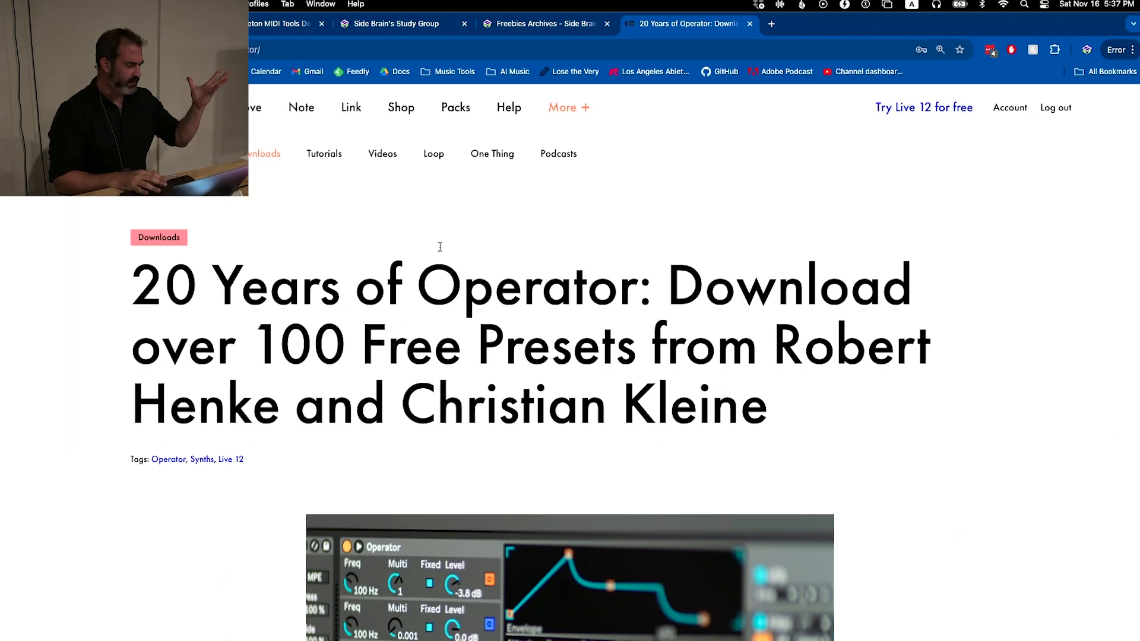
scroll(440, 247, "down", 2)
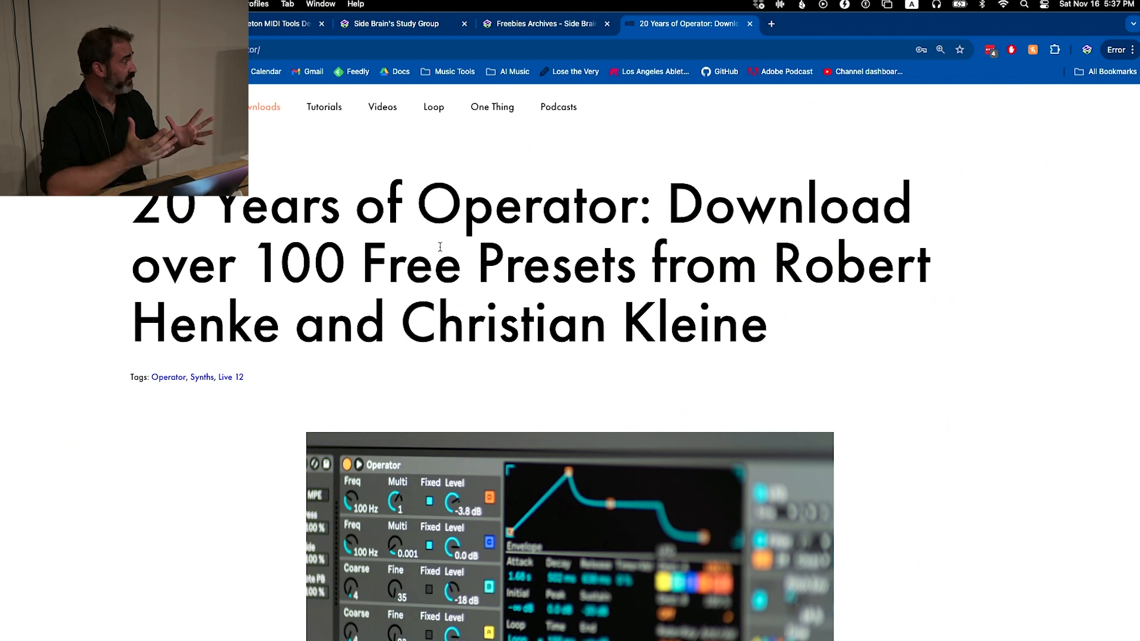
Switch back to Ableton Live, list the built-in instruments and select Meld
key("super+Tab")
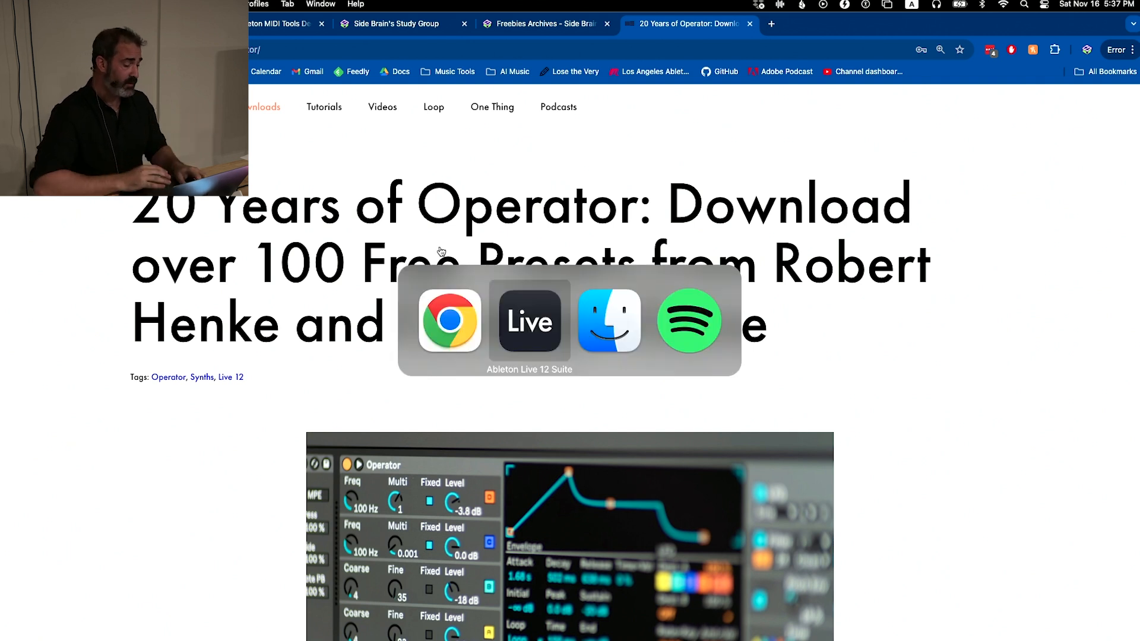
left_click(60, 185)
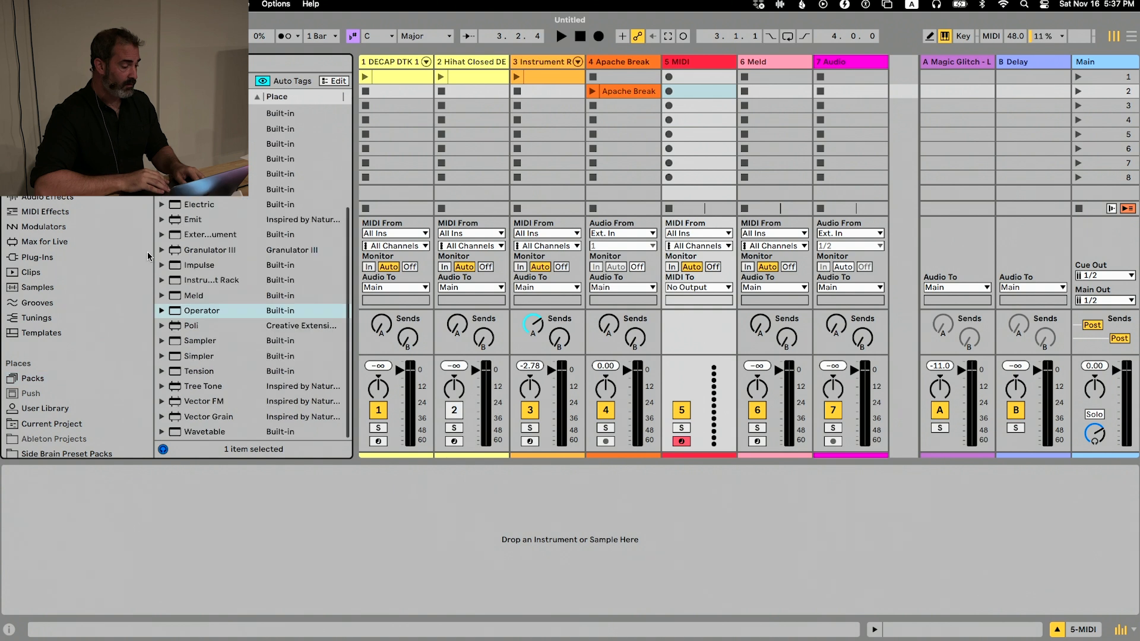
left_click(198, 282)
left_click(198, 291)
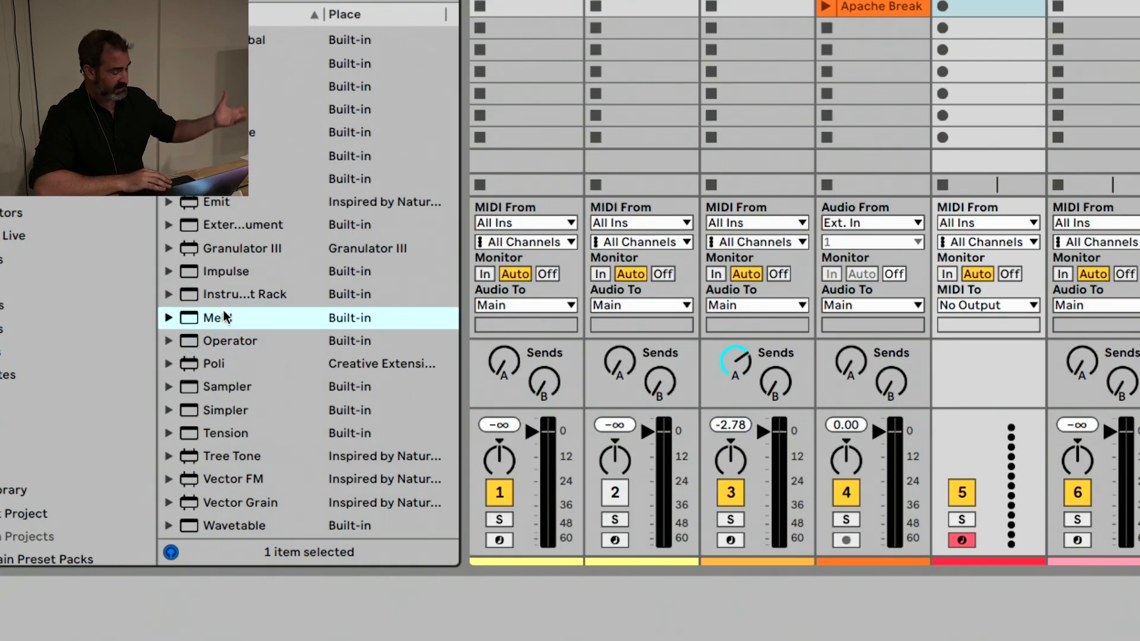
Load Meld onto the armed MIDI track 5 and show its LFO settings
double_click(256, 313)
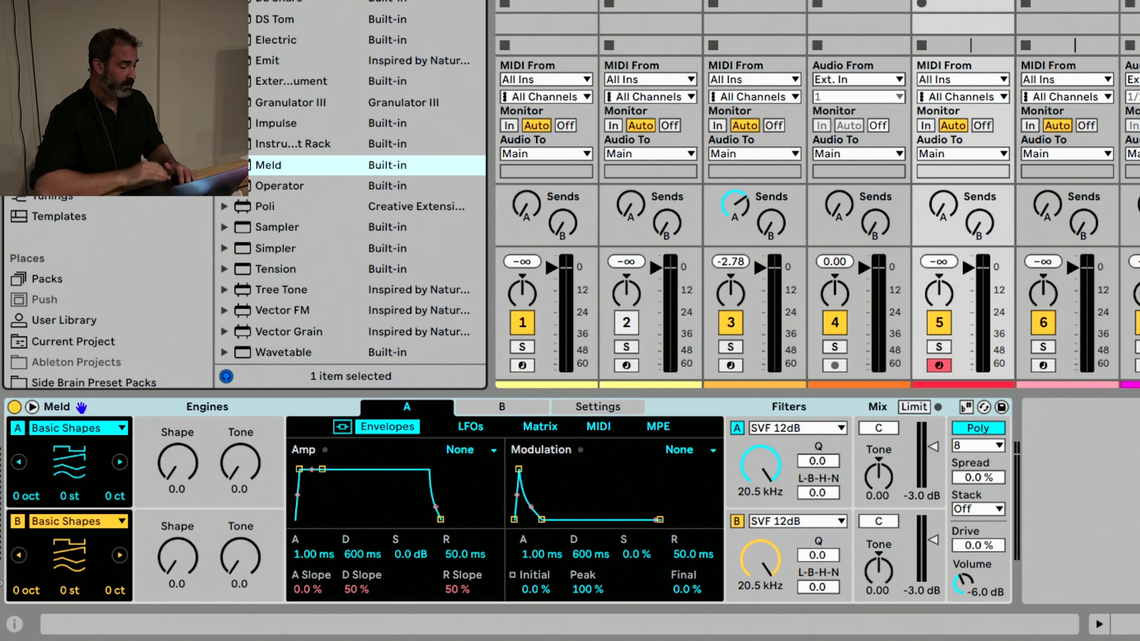
left_click(470, 426)
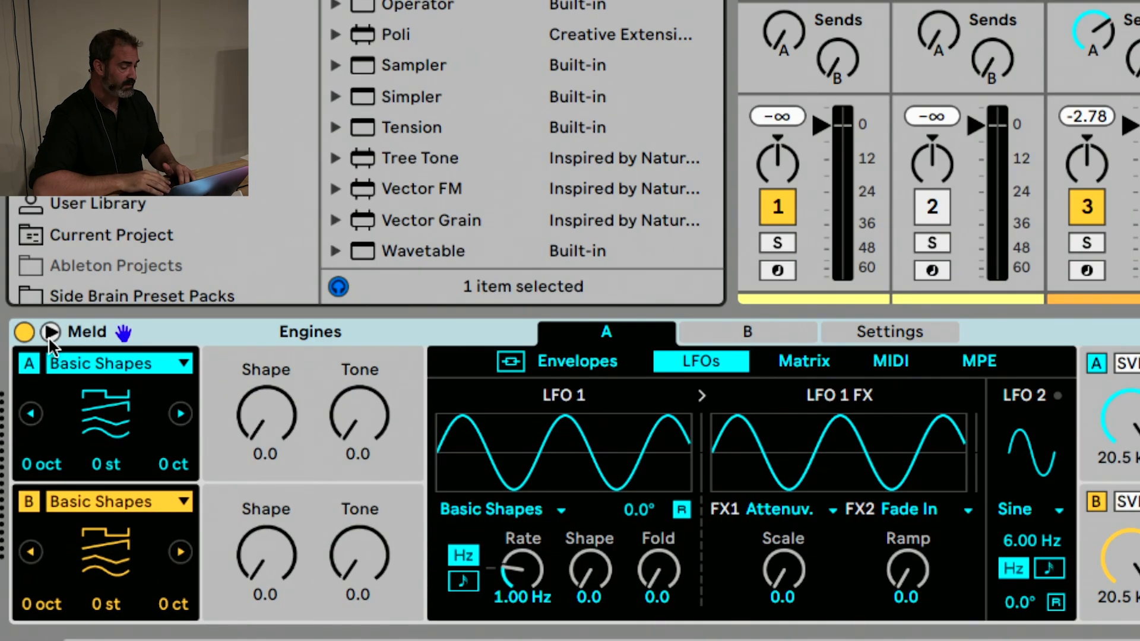
Examine Meld's expanded modulation matrix at full window height, and close the expanded view
left_click(50, 332)
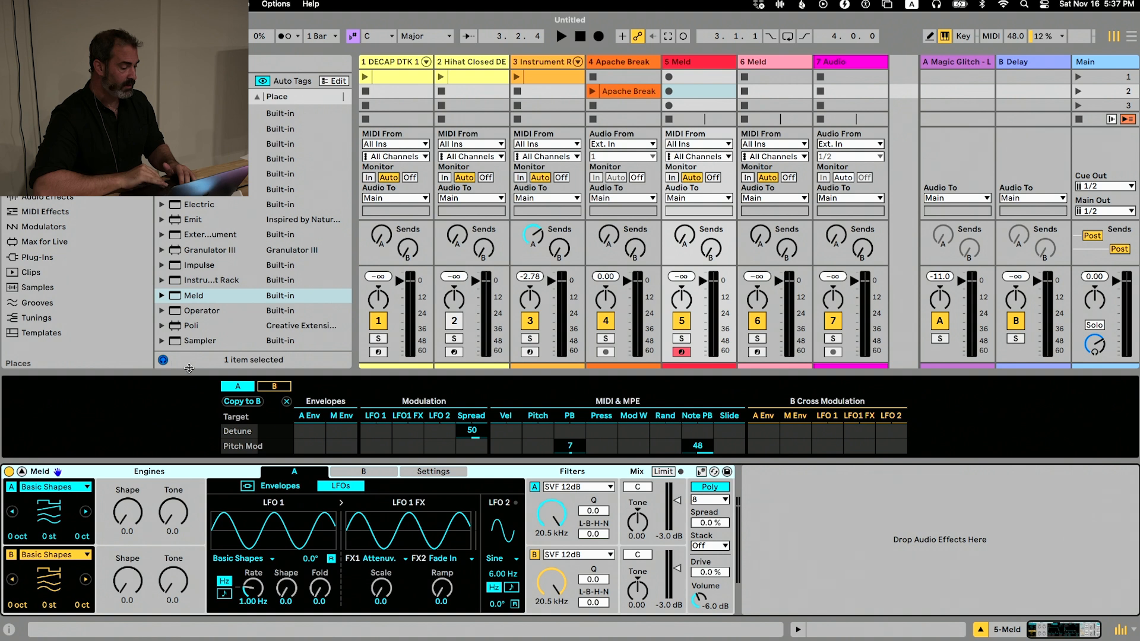
left_click_drag(189, 368, 189, 56)
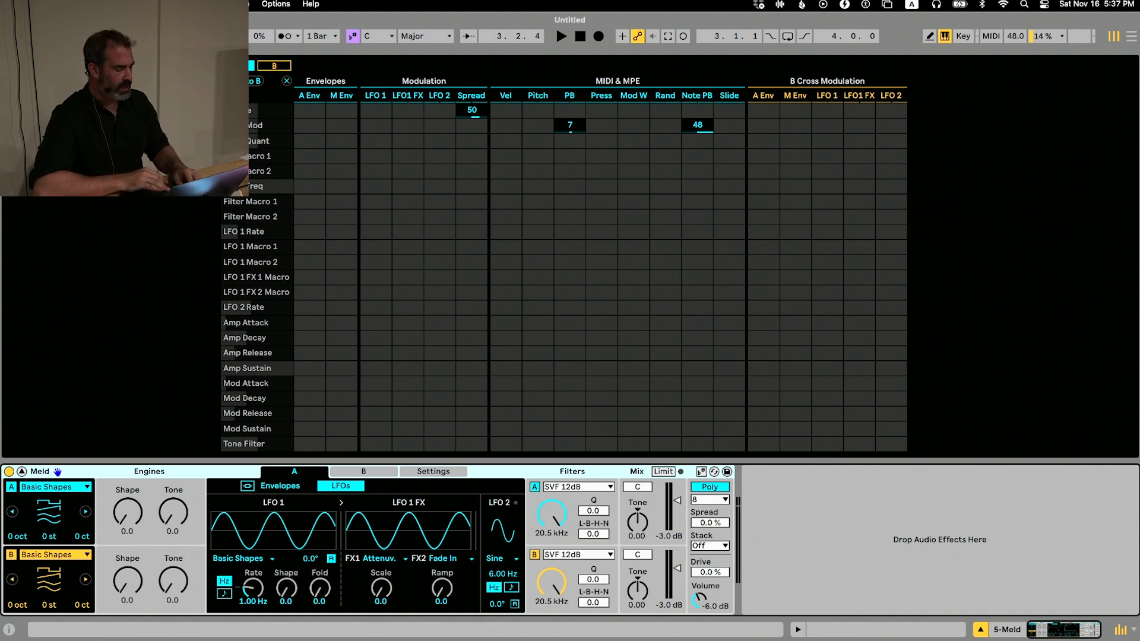
left_click_drag(177, 55, 177, 358)
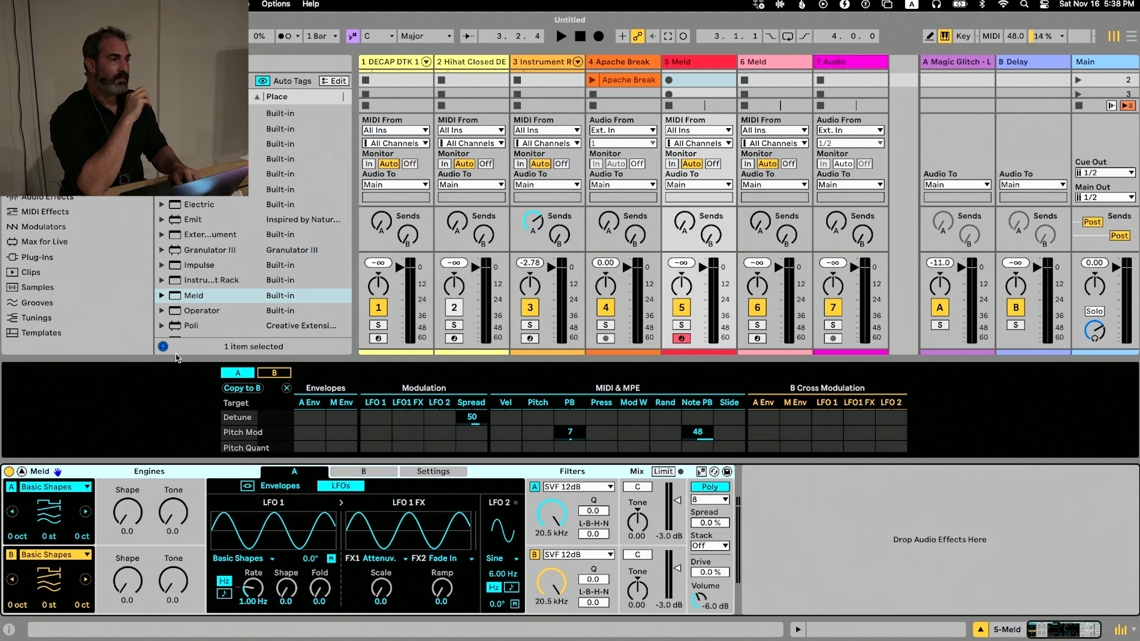
left_click_drag(177, 357, 160, 509)
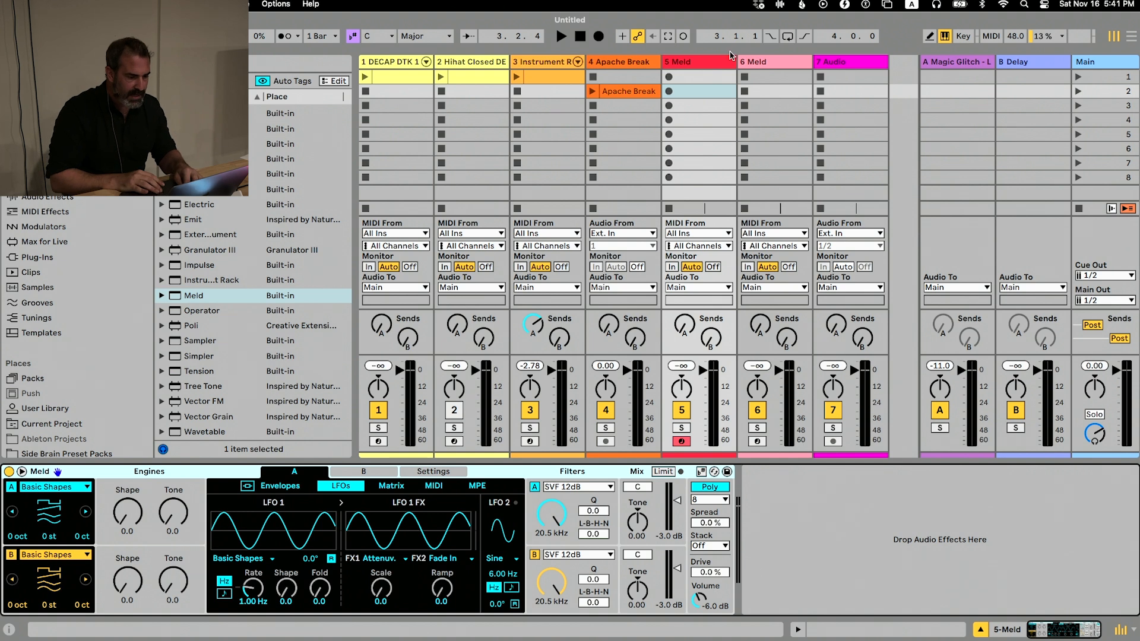
Start a new Live Set without saving the current one and list the available templates in the browser
left_click(693, 61)
key("super+n")
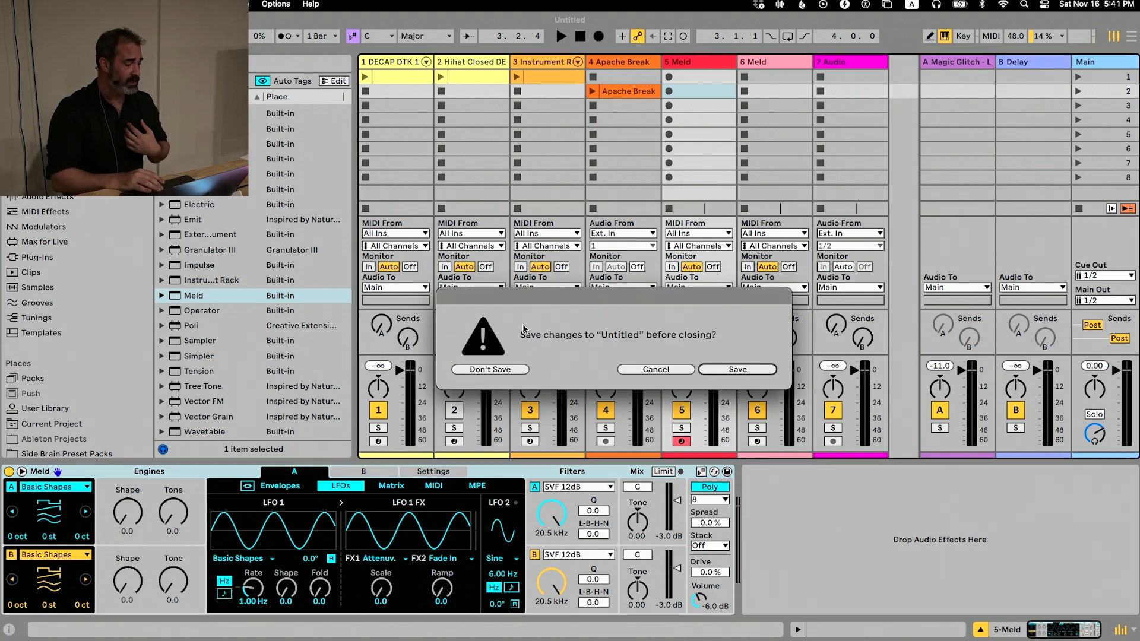
left_click(451, 440)
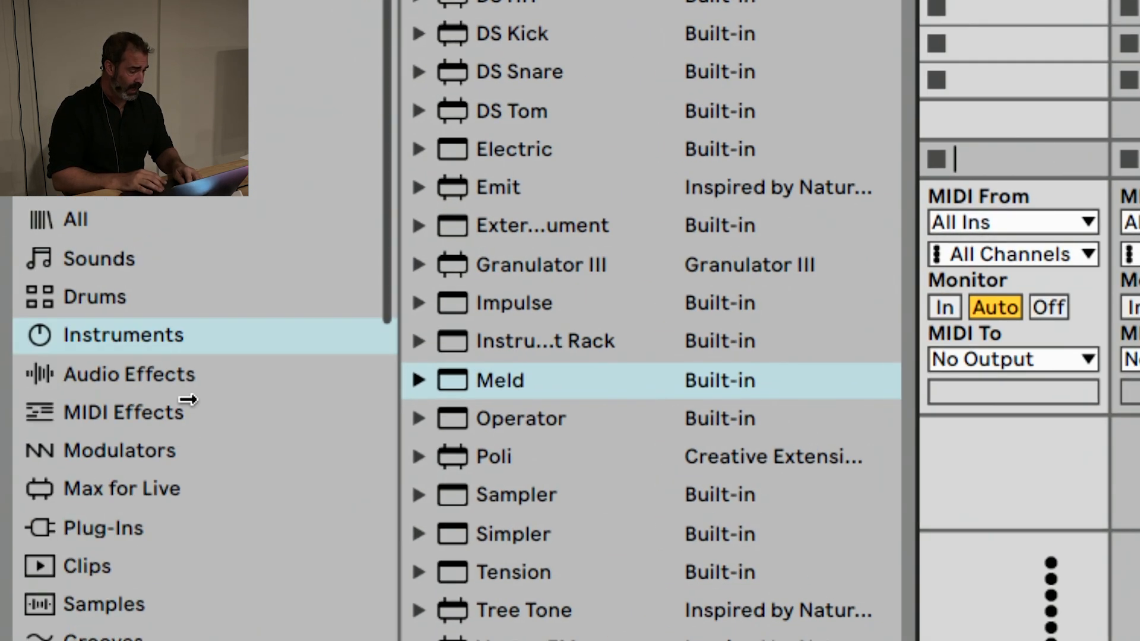
scroll(52, 307, "down", 1)
scroll(127, 488, "down", 6)
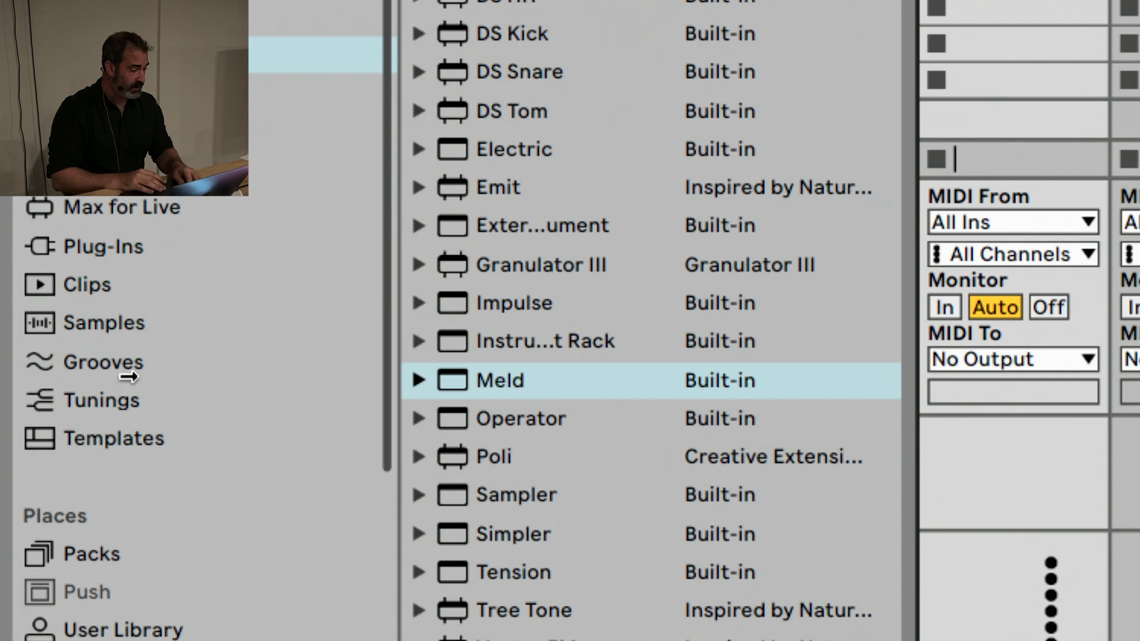
left_click(133, 438)
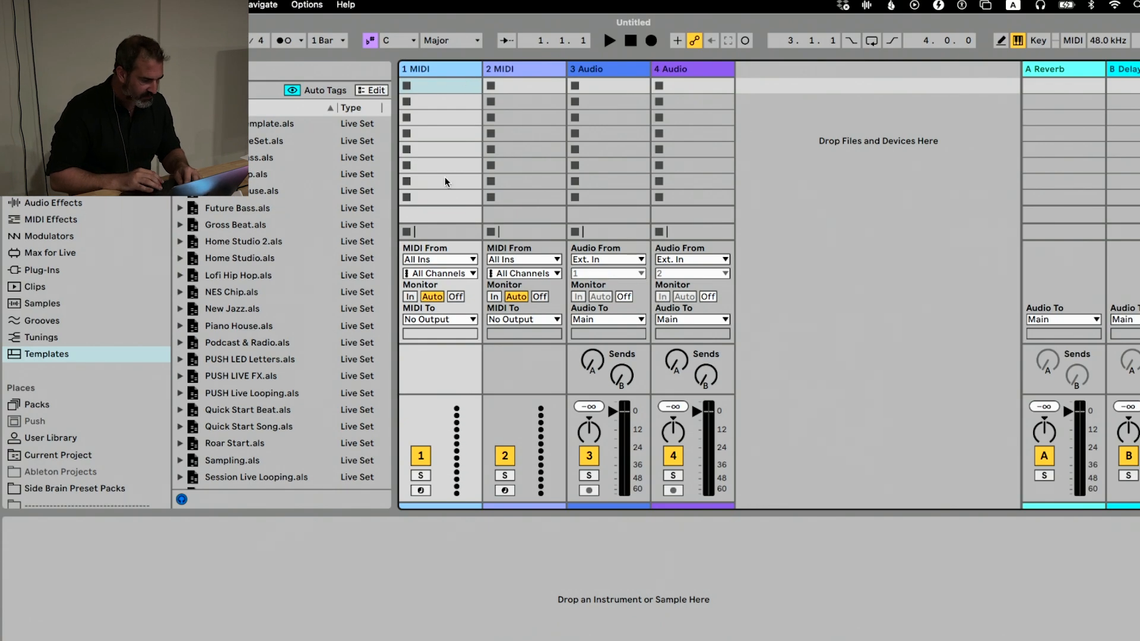
Group the first MIDI track and select the Main track
left_click(459, 70)
key("super+g")
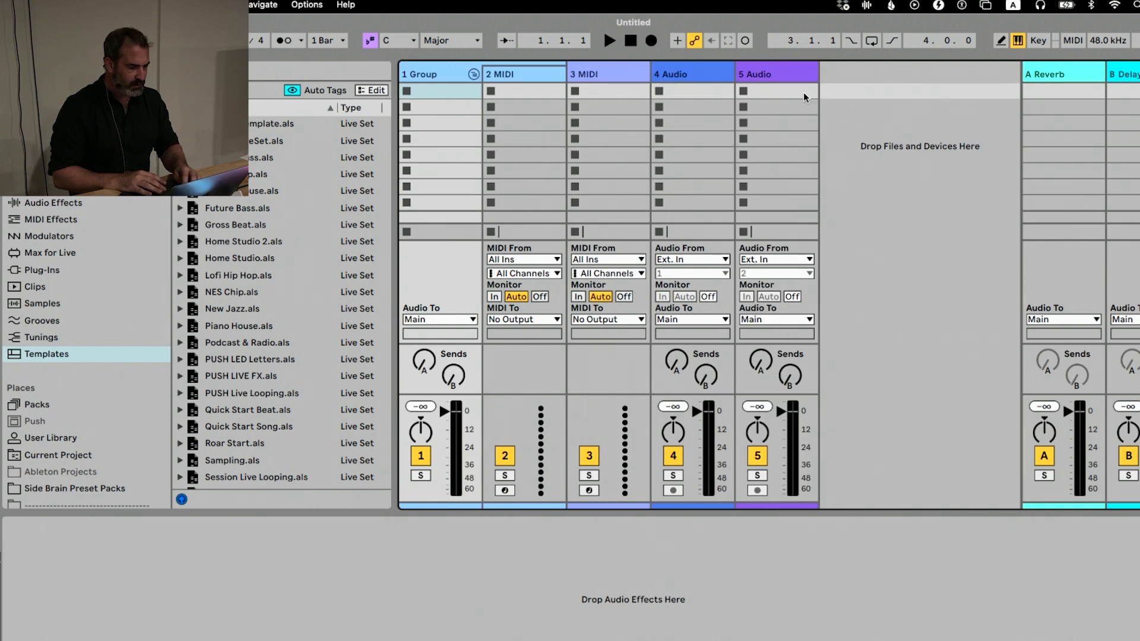
left_click(1086, 66)
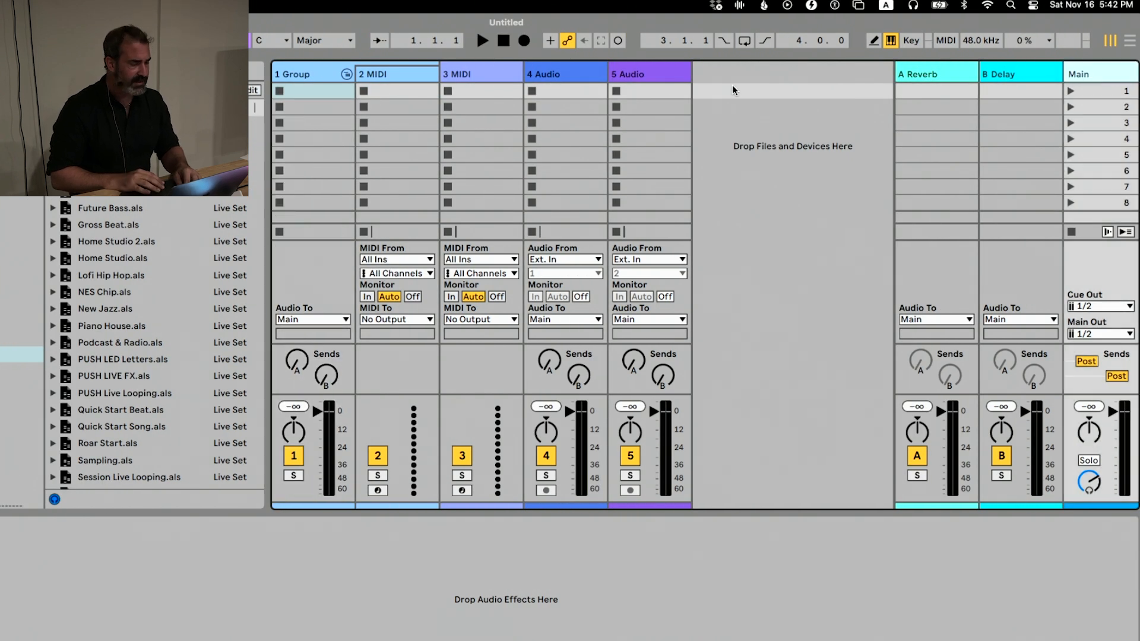
Delete the group with the MIDI track inside it, and delete the first audio track
left_click(330, 73)
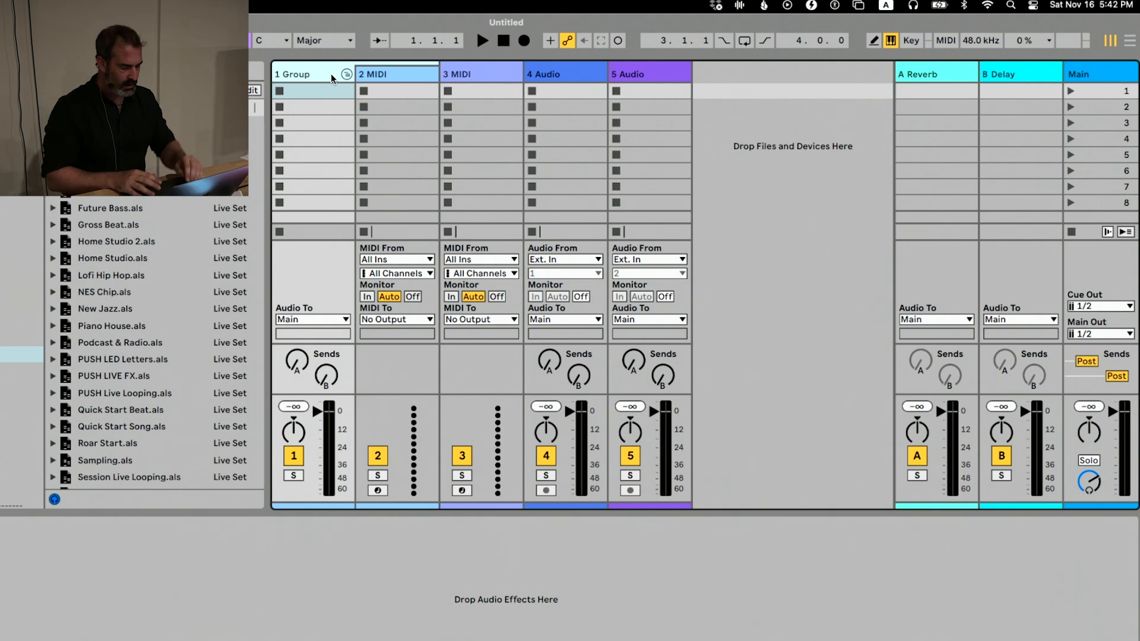
key("Delete")
left_click(393, 63)
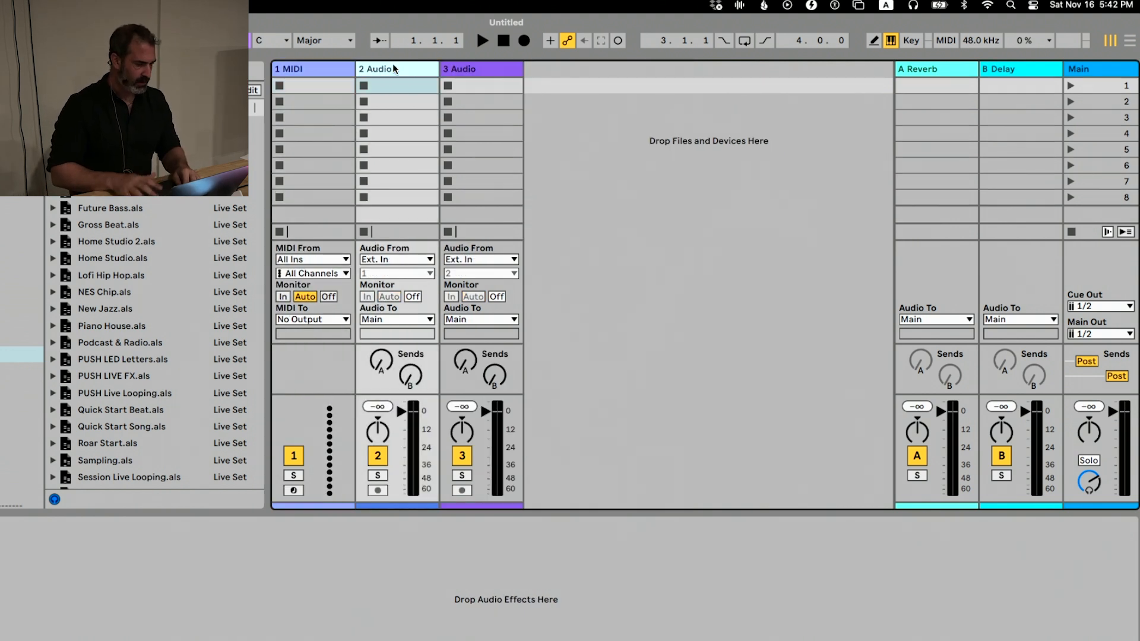
key("Delete")
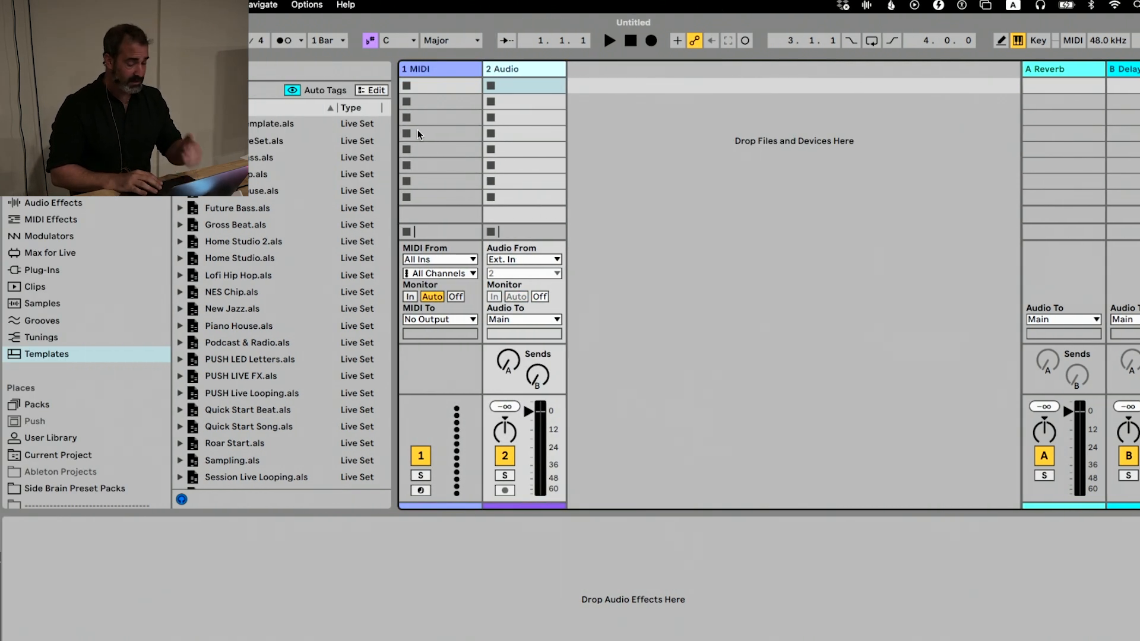
Save the reduced Live Set as a template, and start a new Live Set without saving the changes
left_click(60, 5)
left_click(60, 5)
left_click(60, 4)
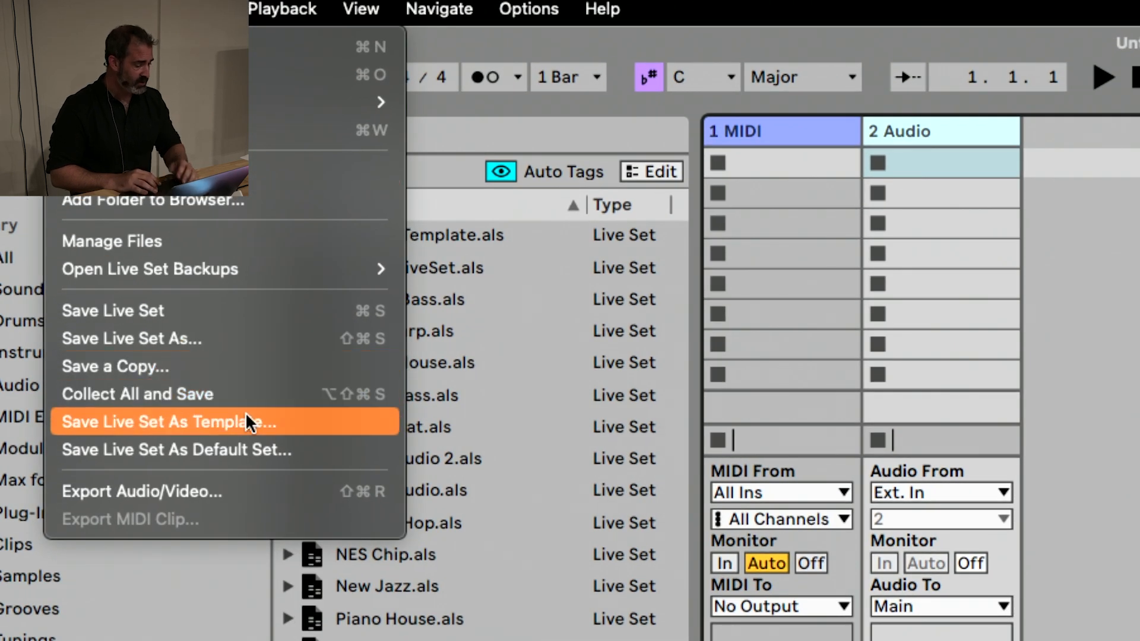
left_click(245, 421)
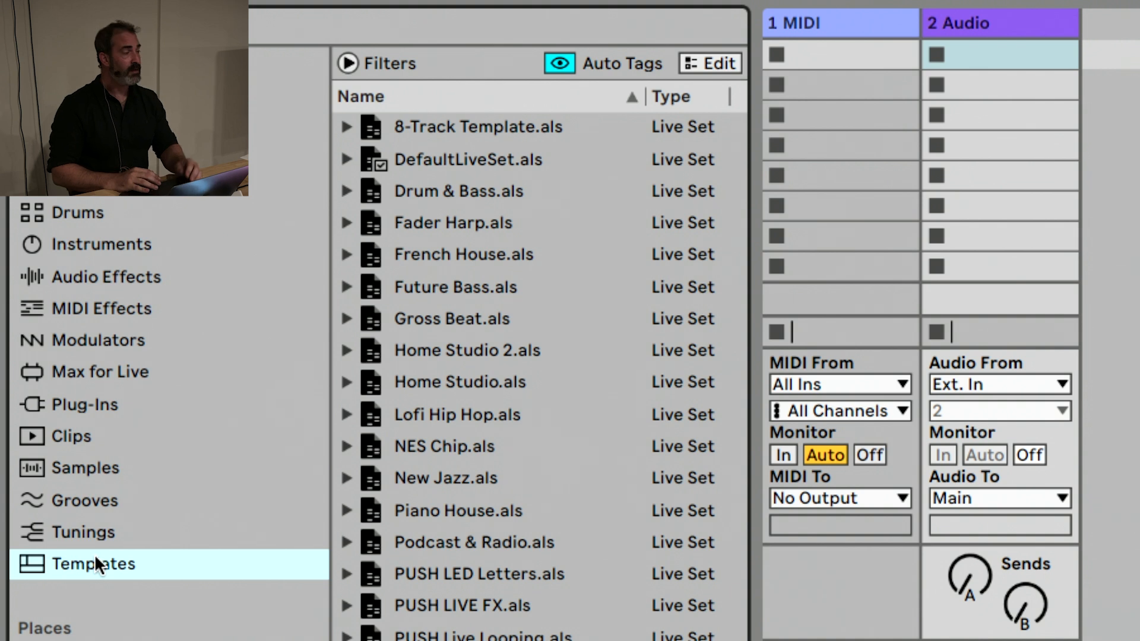
key("super+n")
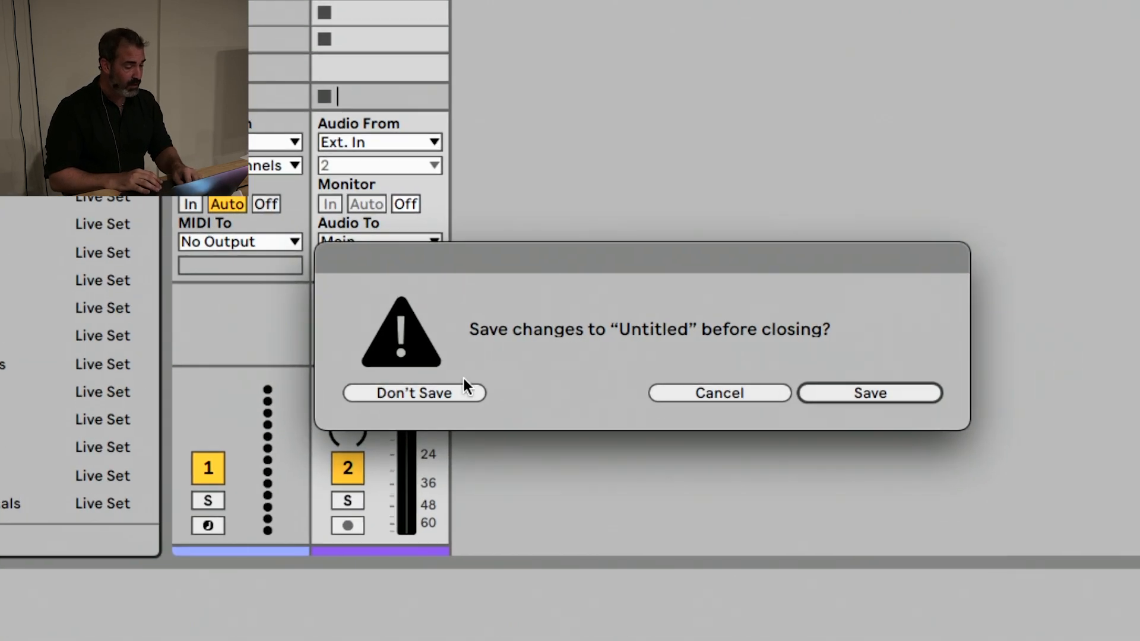
left_click(509, 368)
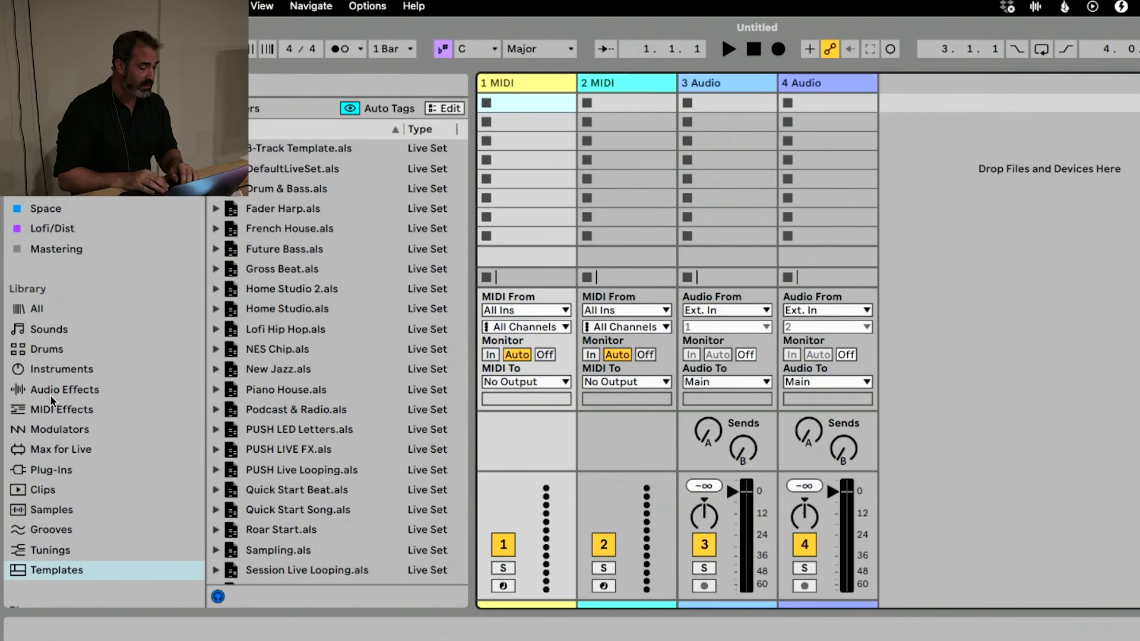
Search the instruments for "kick" with the filters shown, and save the search as a custom label in the browser library
scroll(50, 395, "down", 3)
left_click(68, 245)
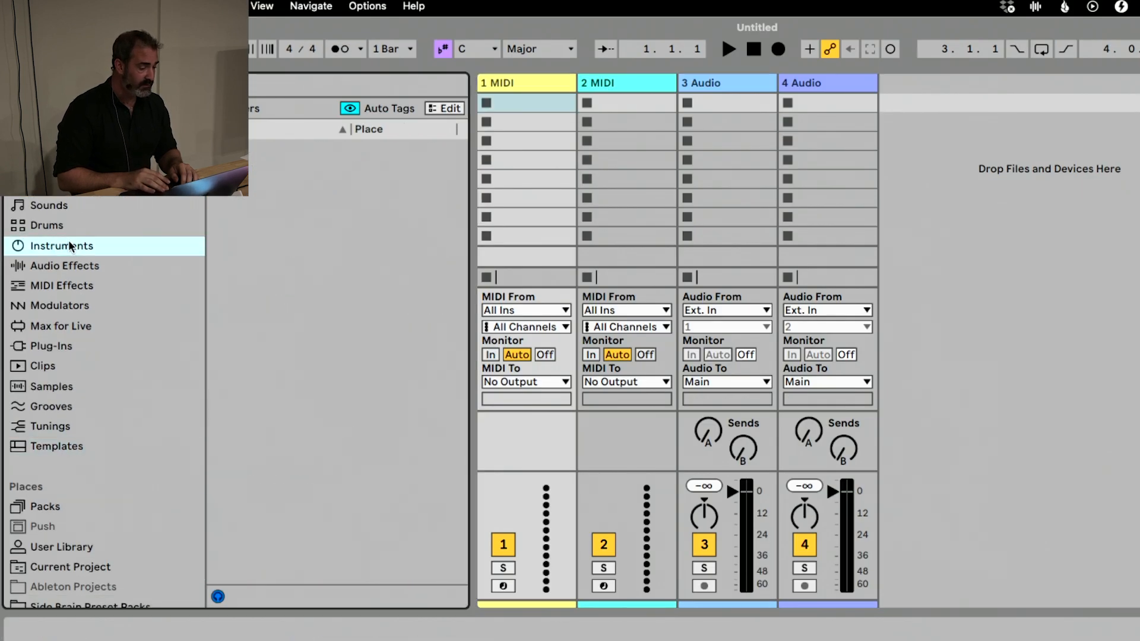
left_click(178, 85)
type("kick")
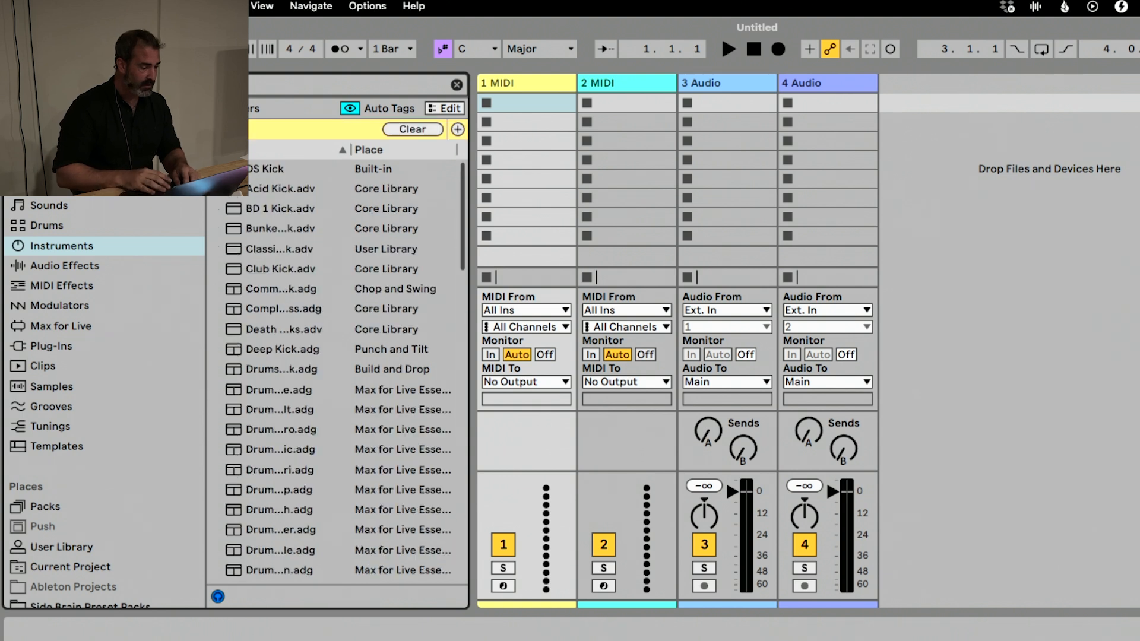
left_click(238, 108)
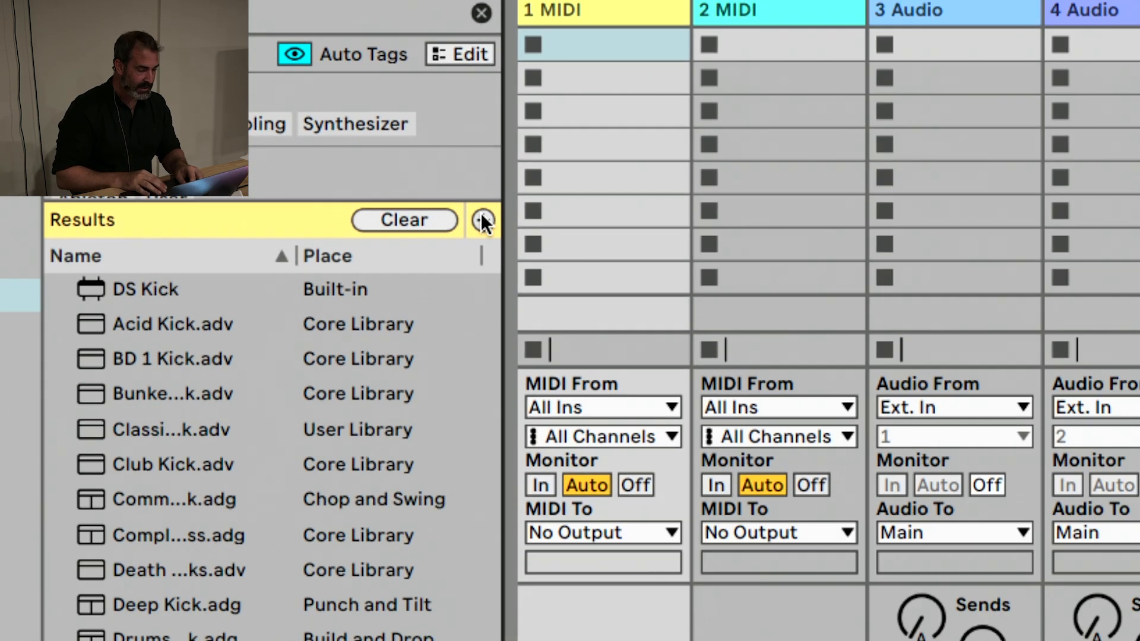
left_click(482, 220)
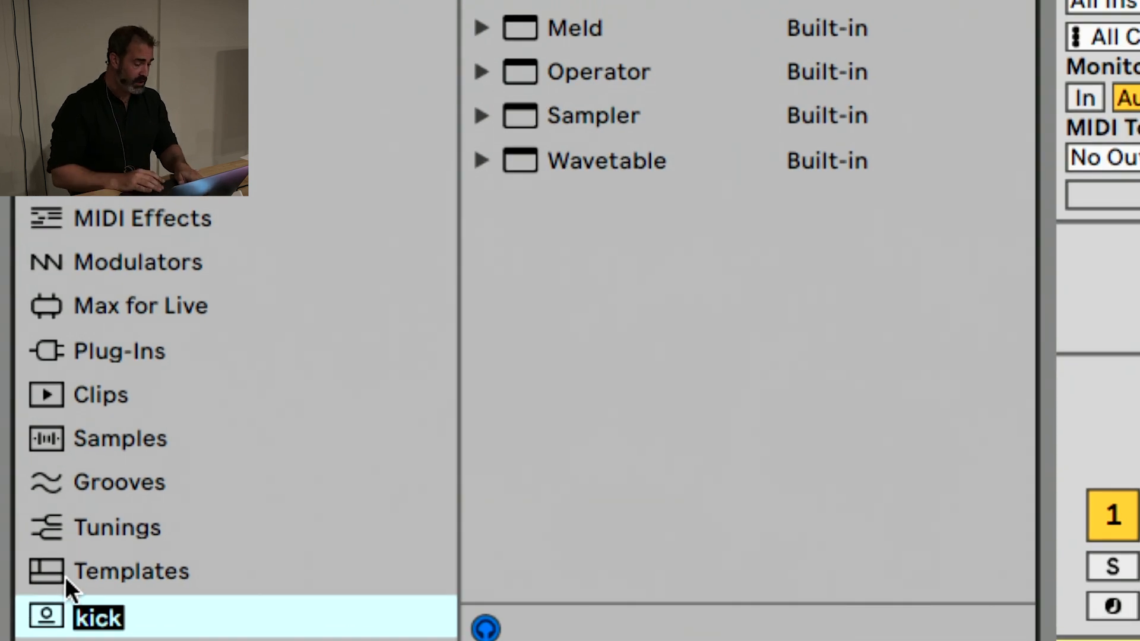
Keep the name of the custom "kick" label and remove the label from the browser sidebar
left_click(89, 611)
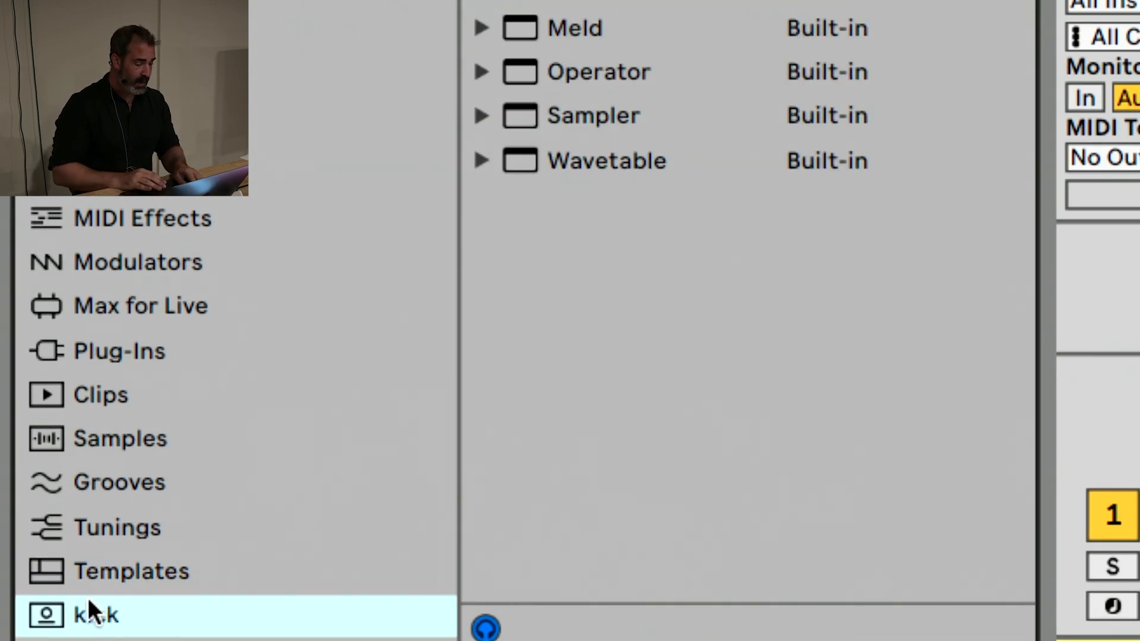
right_click(90, 606)
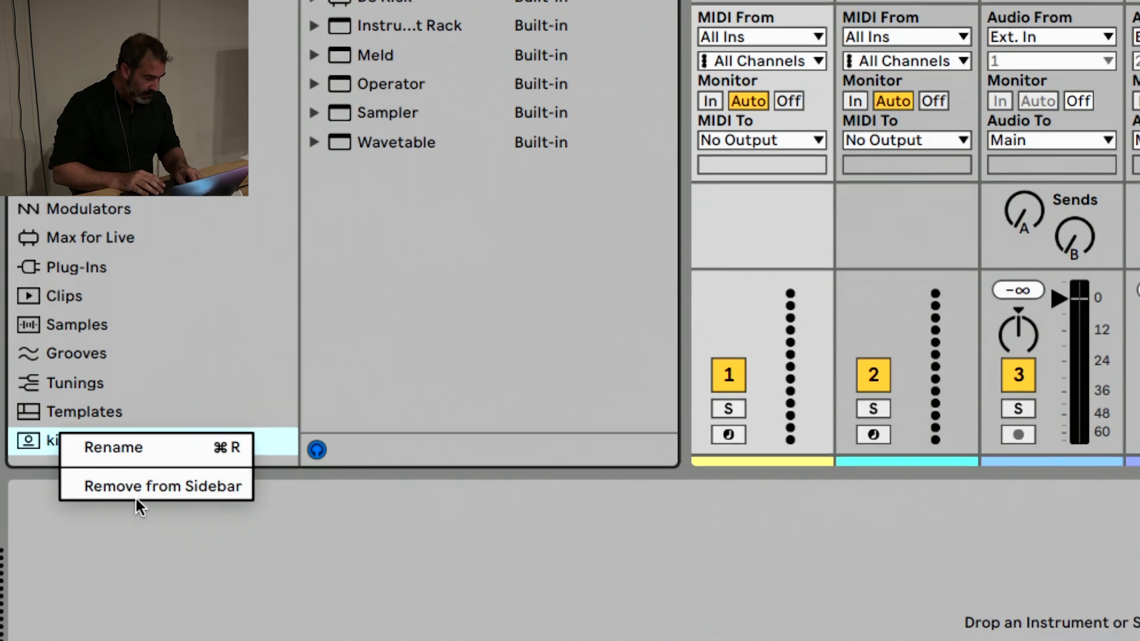
left_click(137, 486)
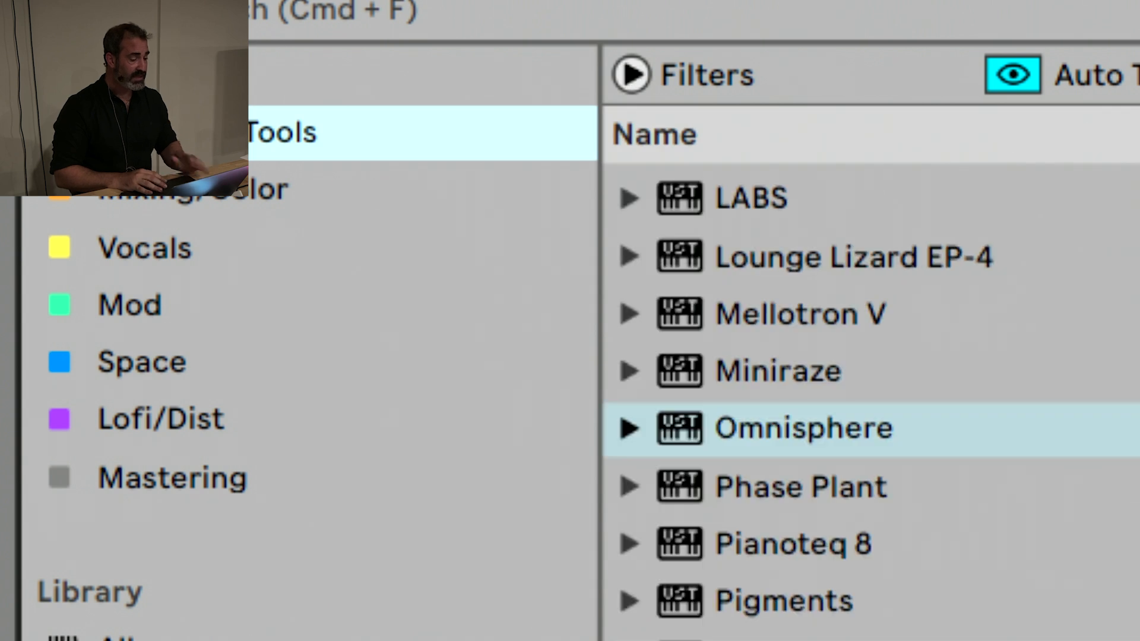
Load the Addictive Drum Rack (AU) - GM.adg preset from the Tools collection onto the first MIDI track
scroll(906, 301, "up", 5)
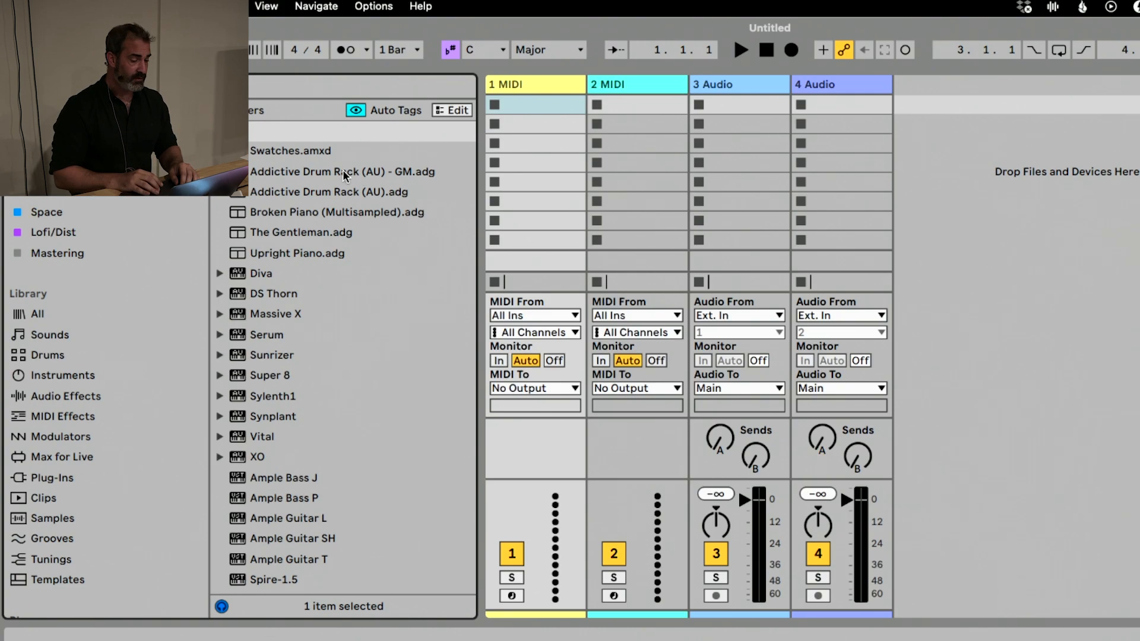
left_click(724, 242)
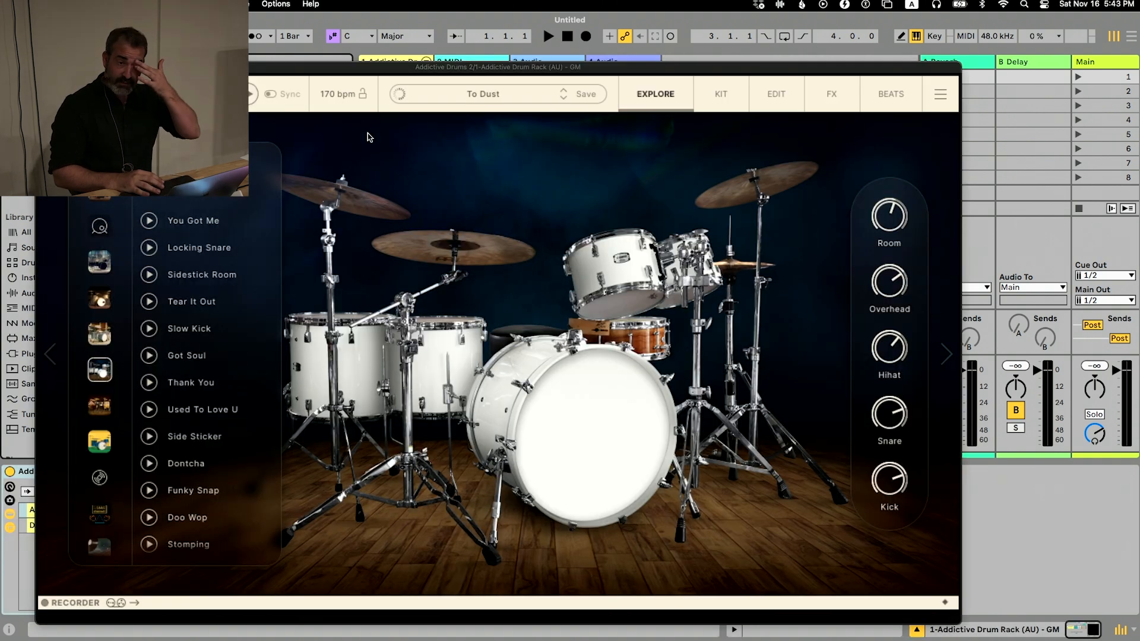
Switch to Finder and close the Production Workflow folder window, and close the Addictive Drums plug-in window in Live
key("super+Tab")
key("super+Tab")
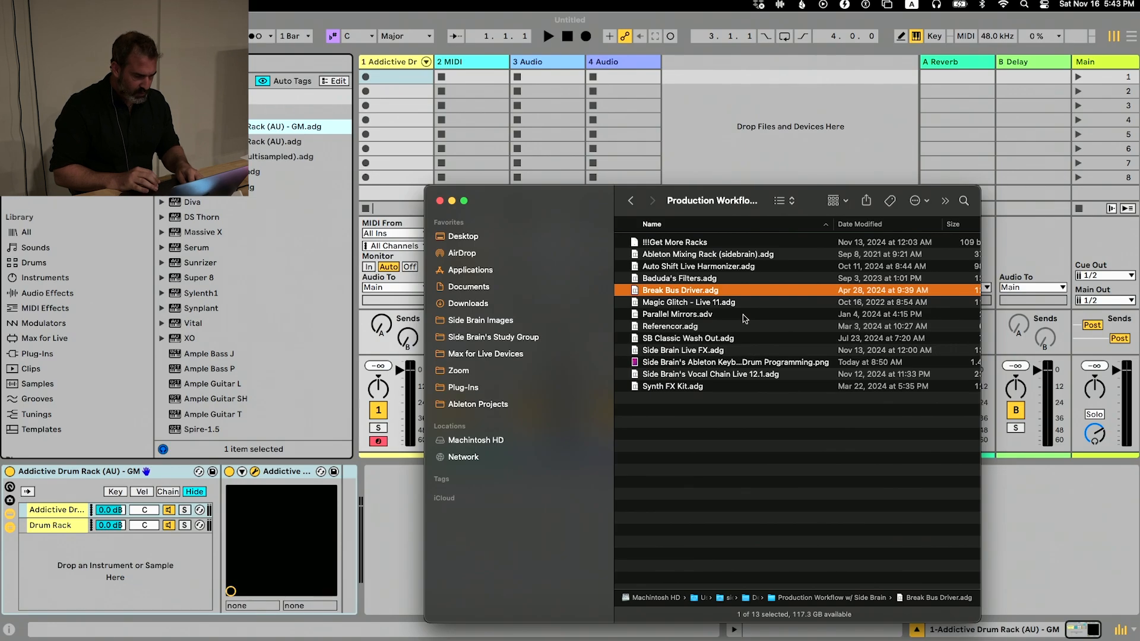
left_click(438, 201)
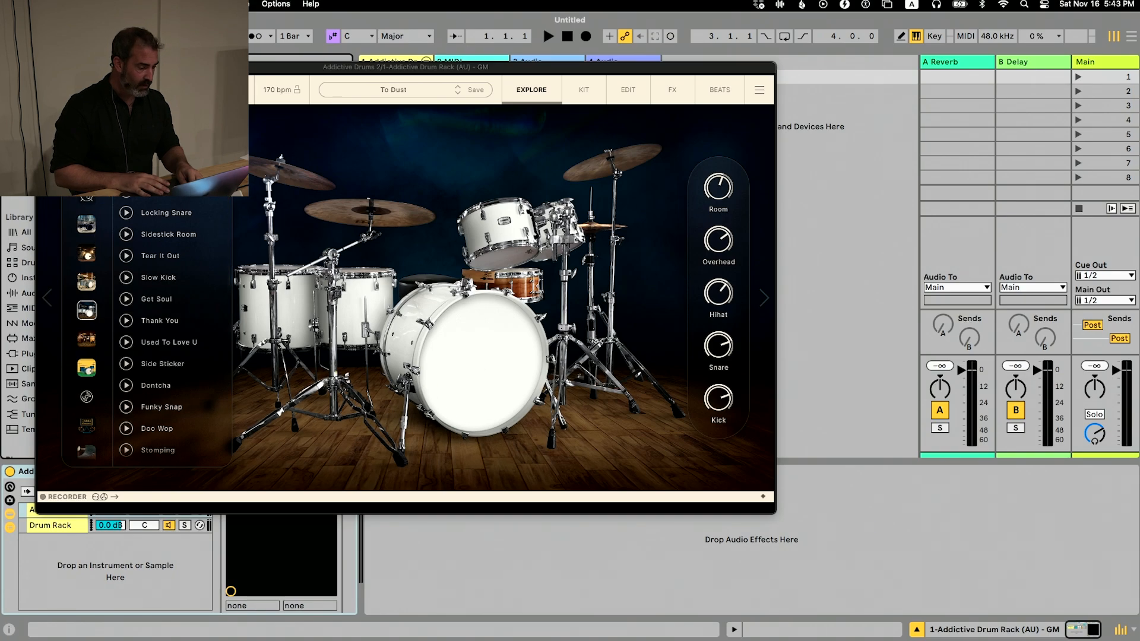
left_click(44, 68)
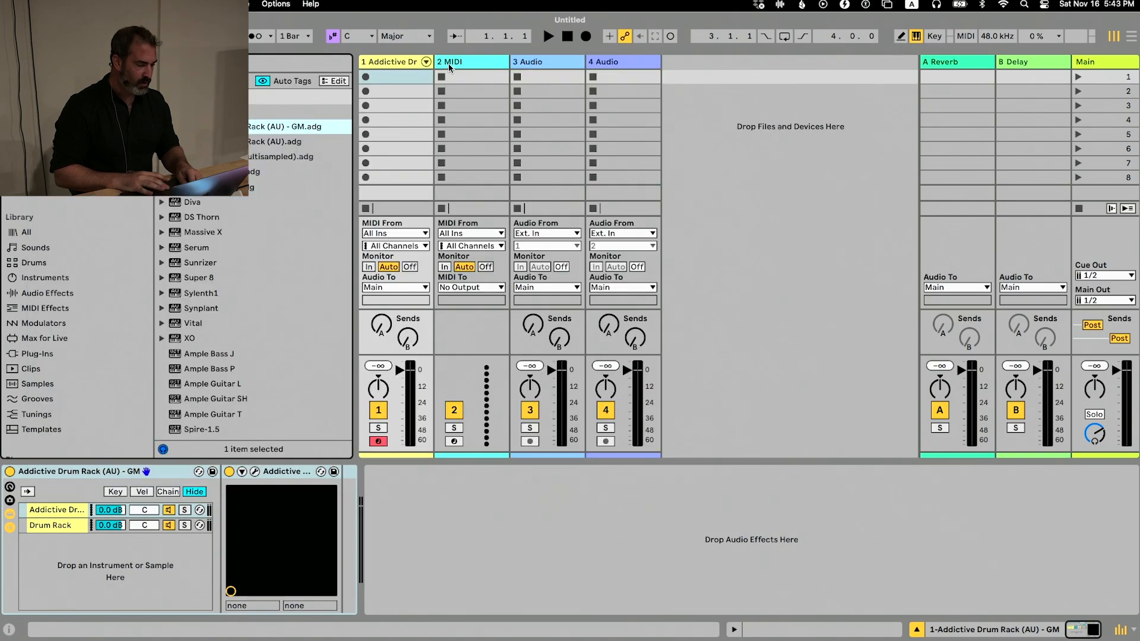
Search the plug-ins for Addictive Drums 2 and load its Audio Unit version onto the second MIDI track
left_click(466, 64)
left_click(41, 354)
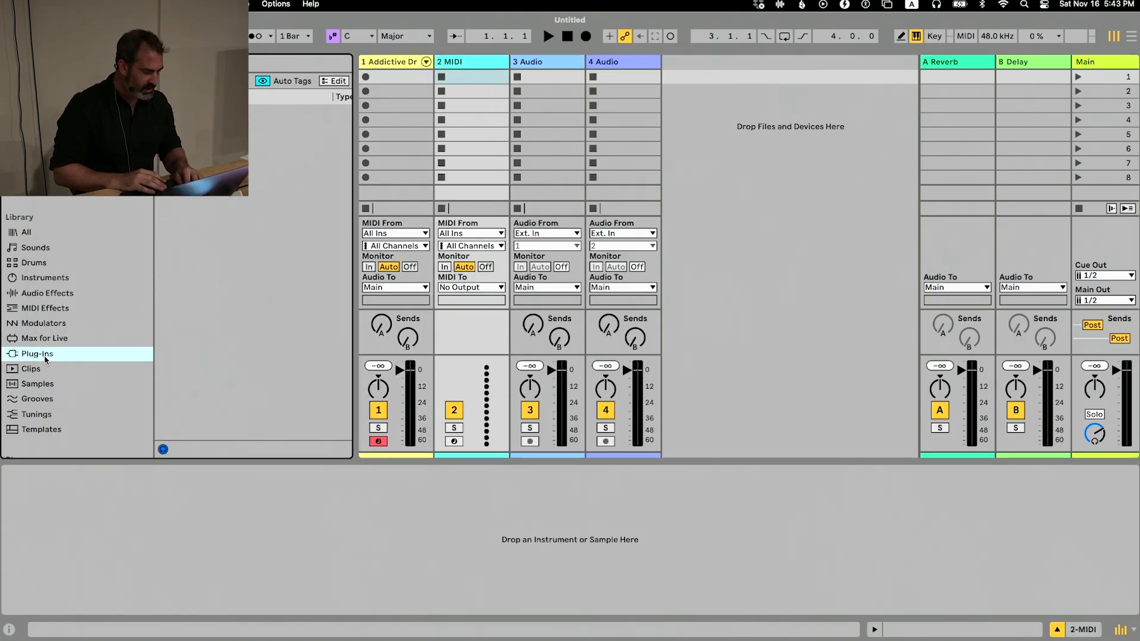
type("k")
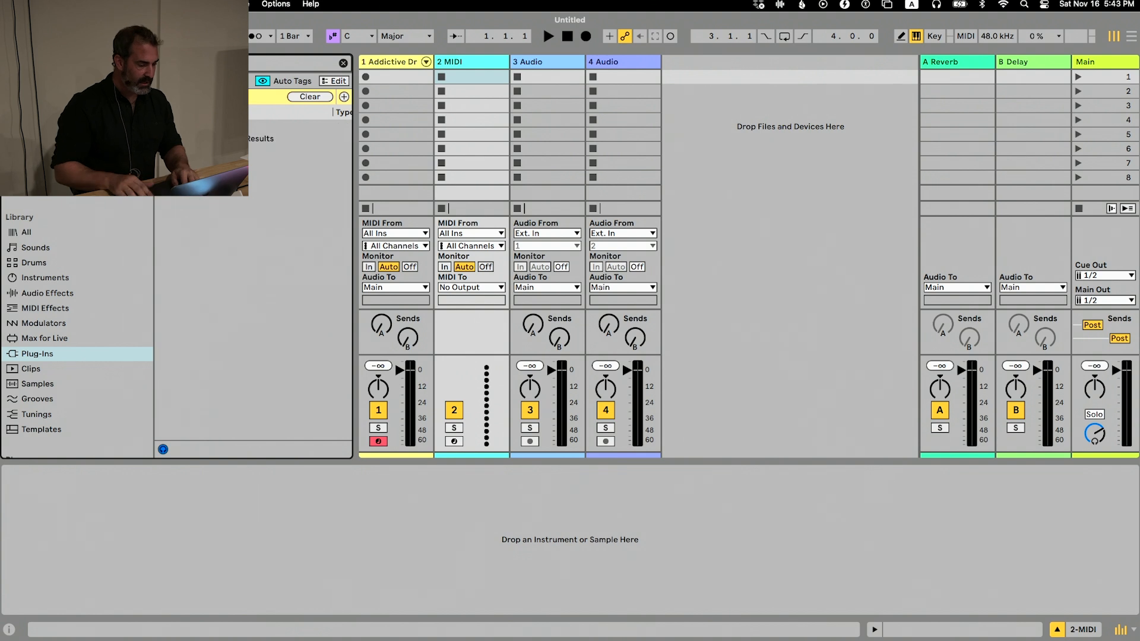
type("dd")
key("Down")
key("Down")
key("Down")
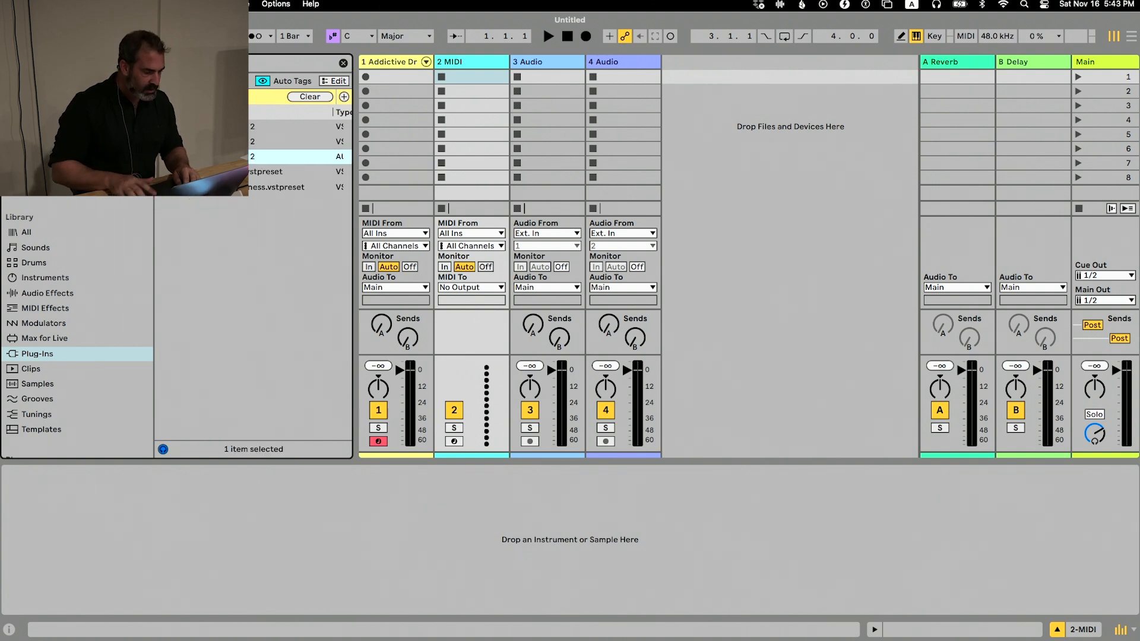
left_click_drag(498, 77, 499, 78)
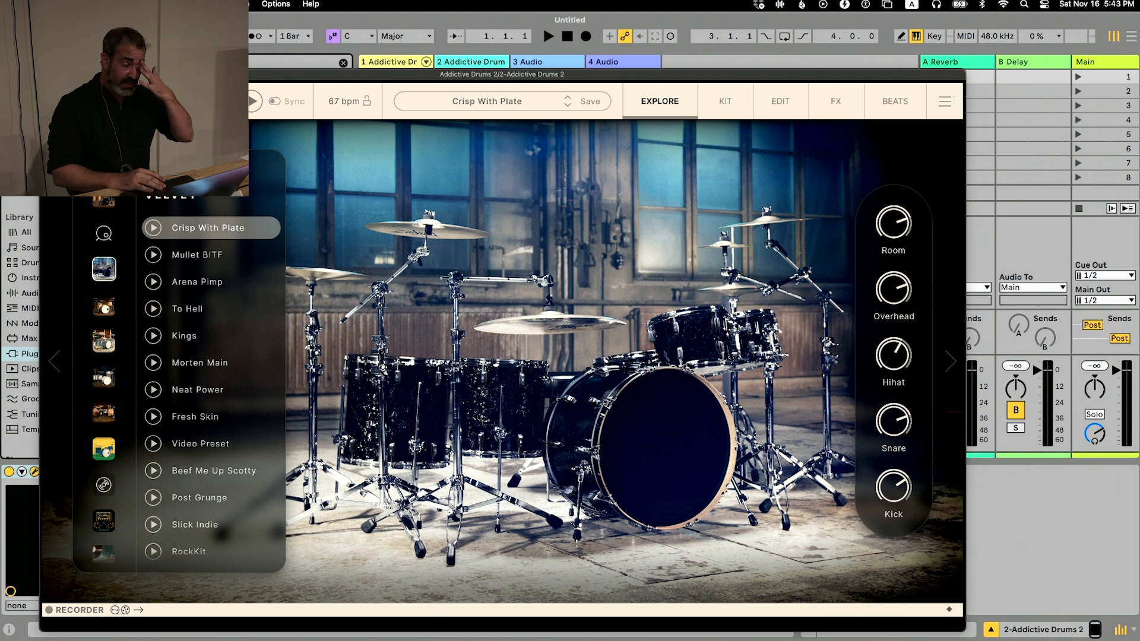
Close the Addictive Drums 2 window and create a MIDI clip in the second track's first slot to view its piano roll
left_click(48, 74)
double_click(461, 71)
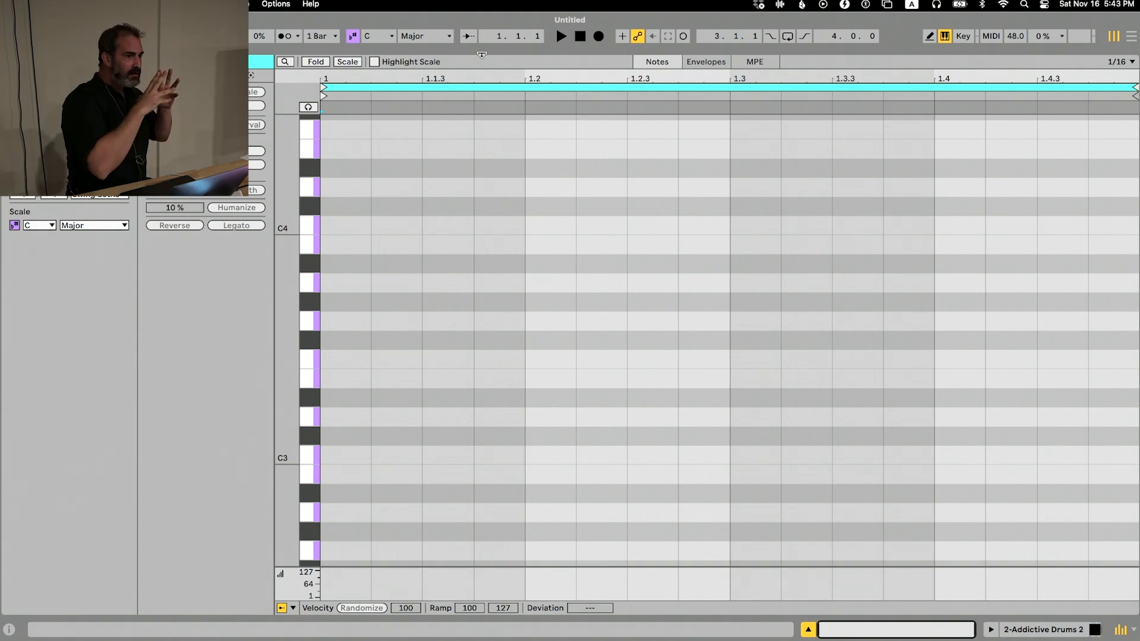
key("shift+Tab")
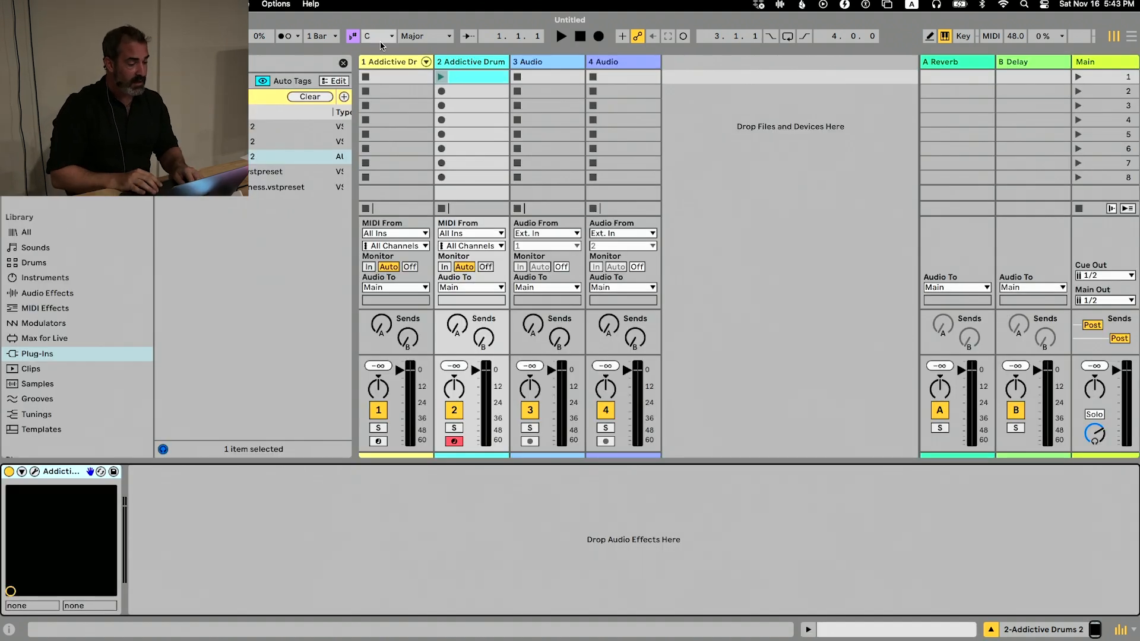
Insert a new MIDI track after the second track and load an empty built-in Drum Rack onto it
key("super+shift+t")
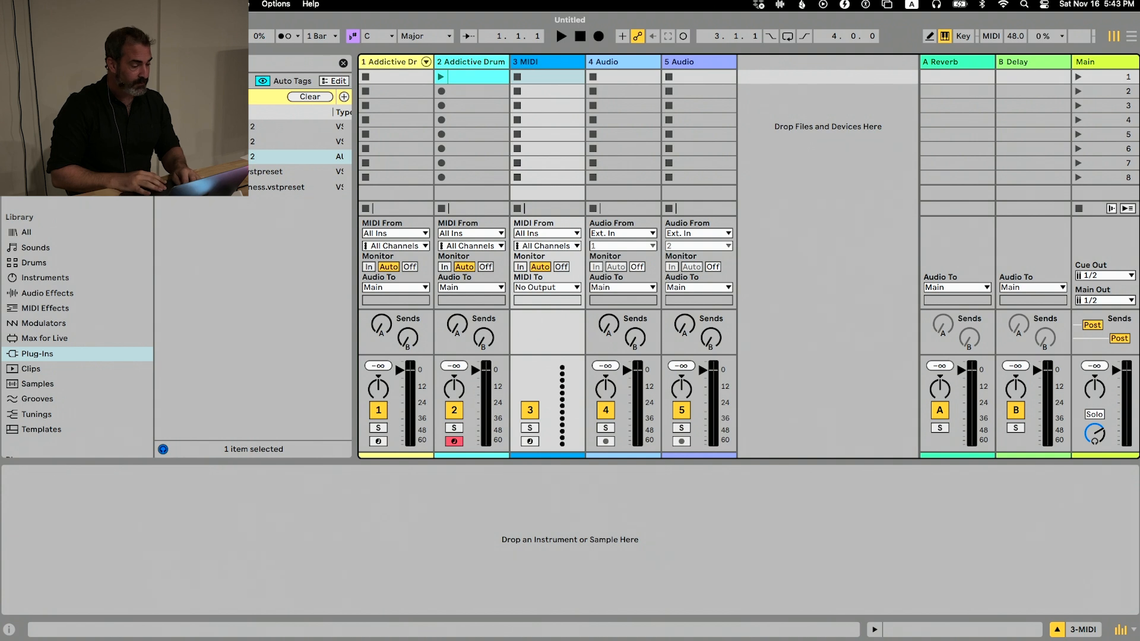
left_click(44, 267)
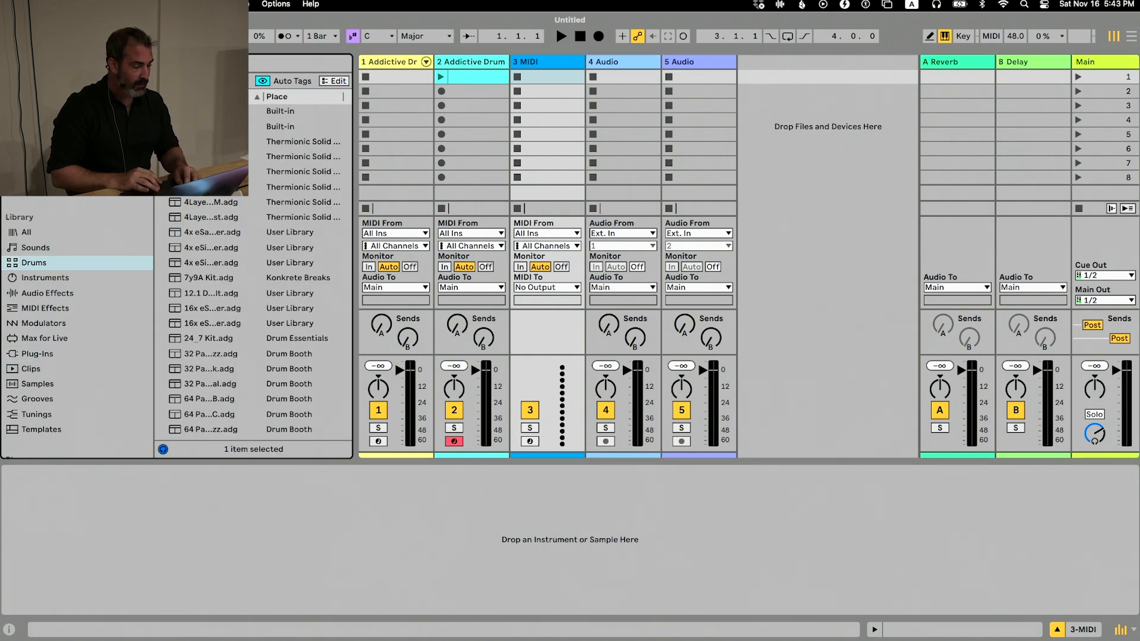
double_click(205, 111)
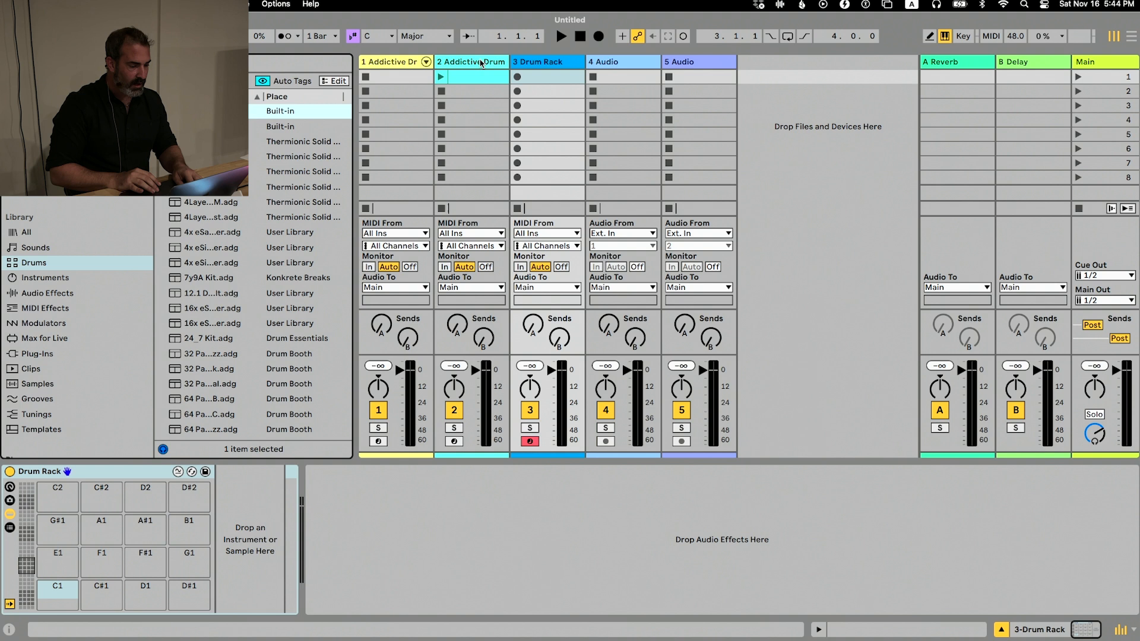
Show and close the Addictive Drums 2 window on the second track, and create a MIDI clip in that track's third slot
left_click(480, 63)
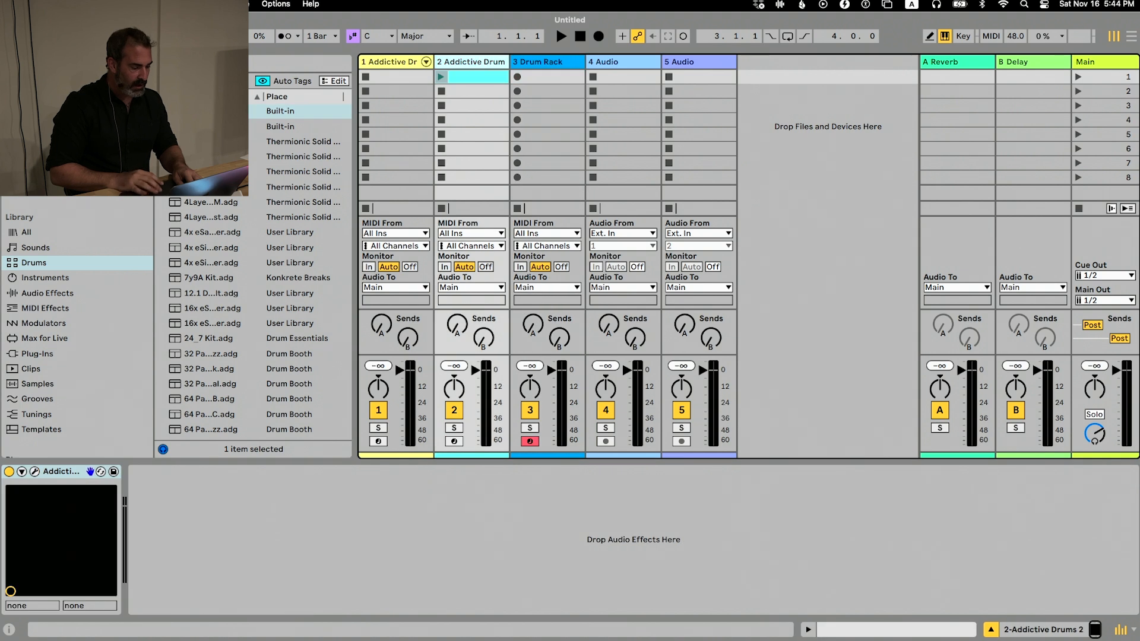
left_click(34, 471)
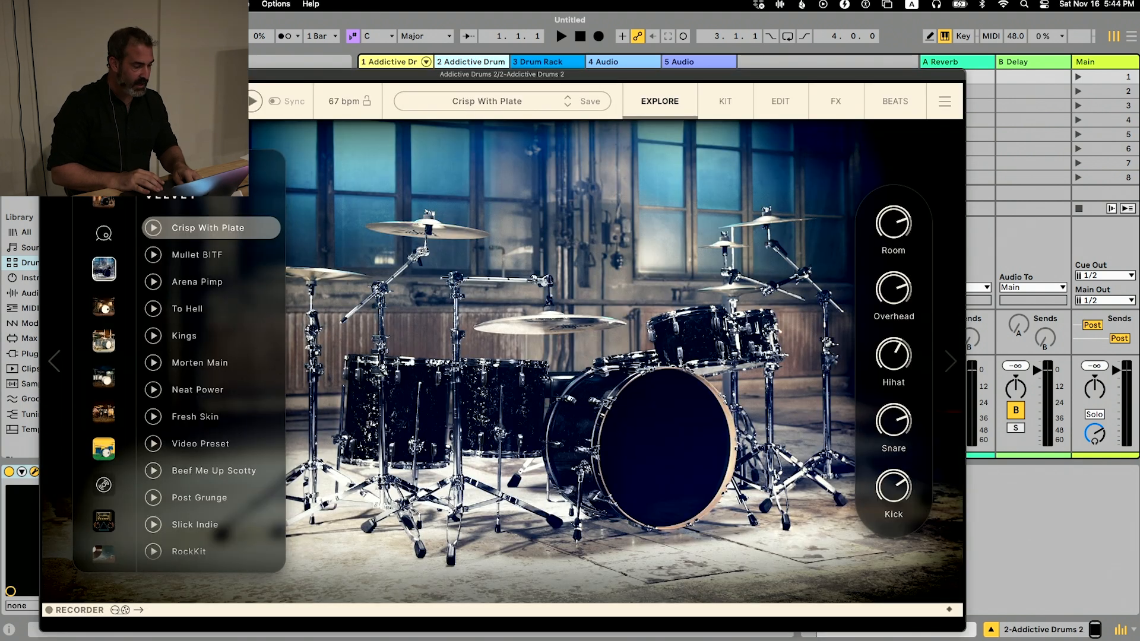
left_click(47, 74)
double_click(473, 104)
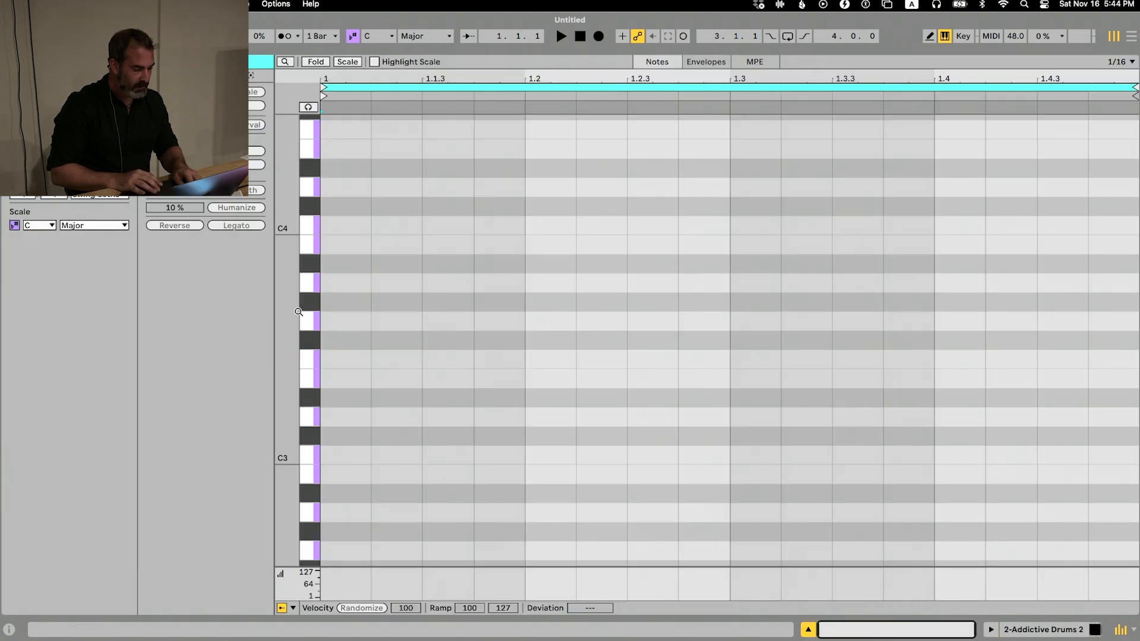
Add a C1 note at the start of the clip with note preview enabled, and set its velocity to 73
left_click_drag(290, 318, 299, 295)
scroll(299, 295, "down", 15)
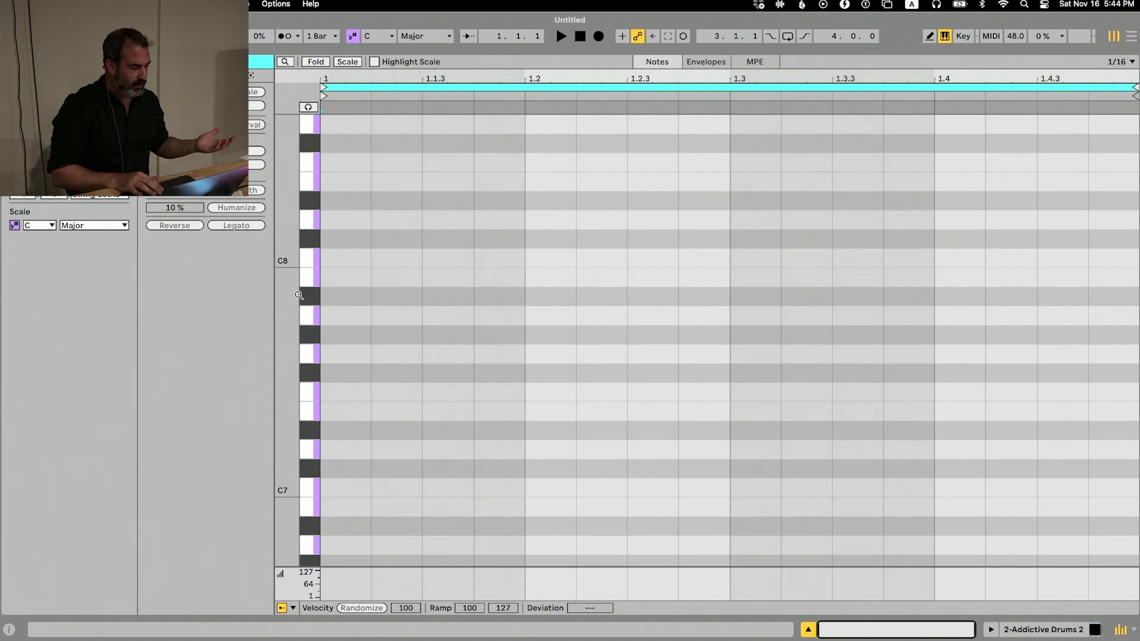
scroll(299, 295, "up", 10)
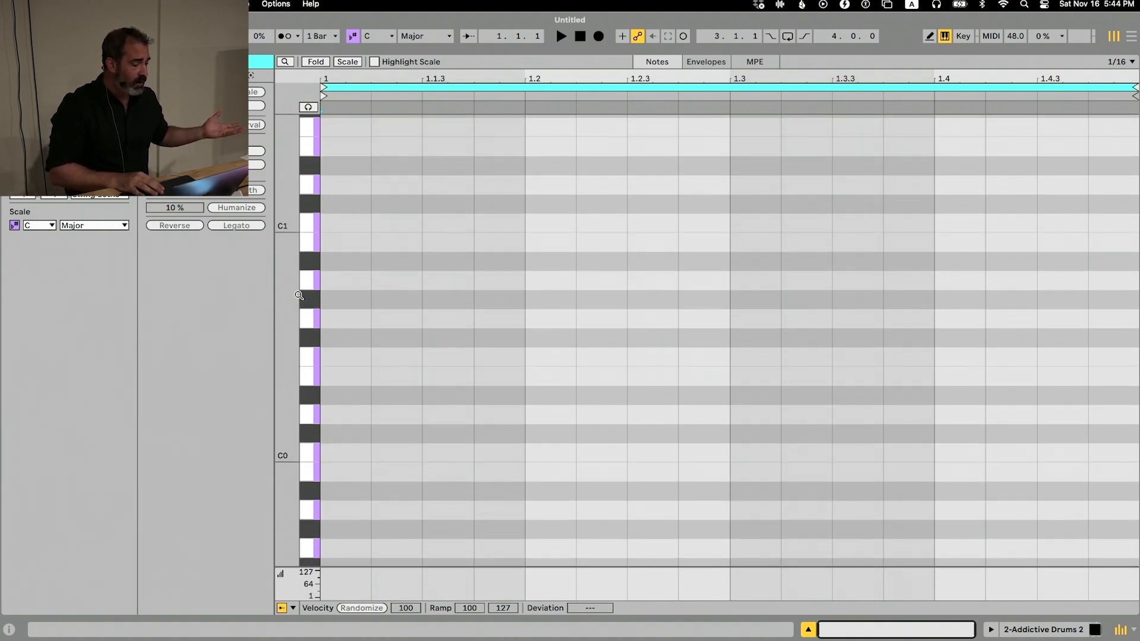
double_click(332, 228)
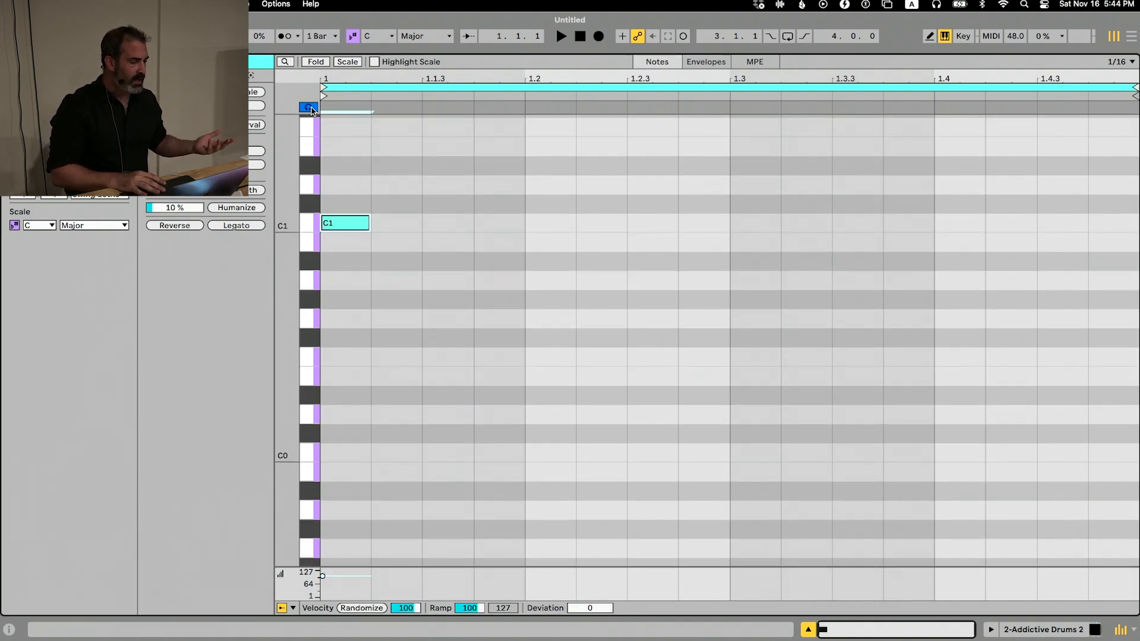
mouse_move(359, 228)
left_mouse_down()
mouse_move(359, 253)
mouse_move(358, 244)
left_mouse_up()
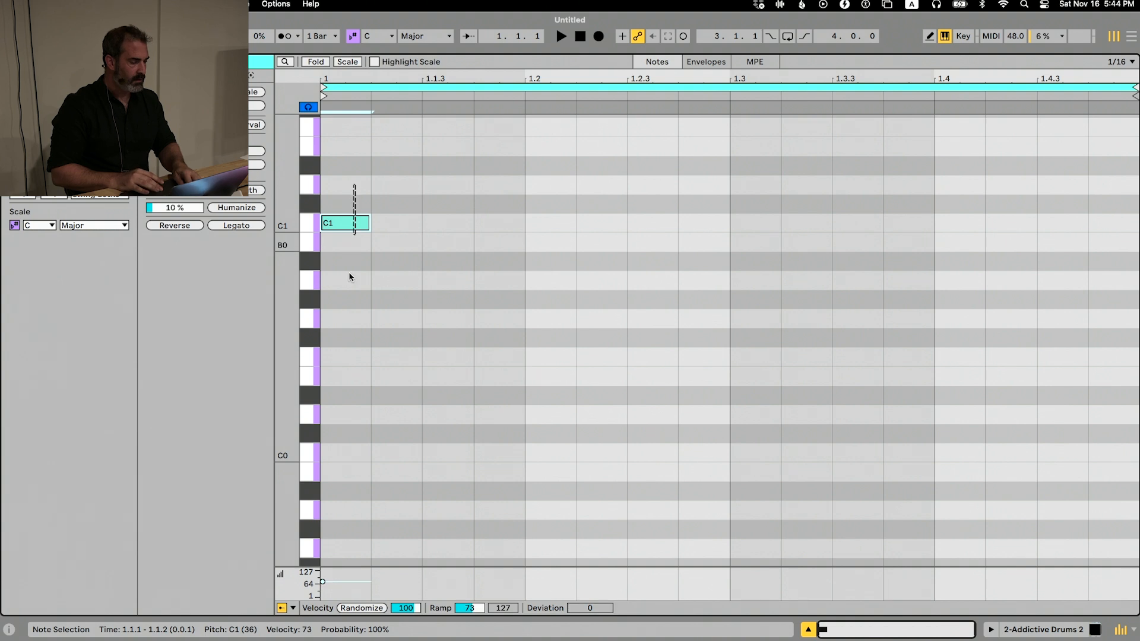
Duplicate the C1 note and move the copy to D1 at beat 1.2
key("super+d")
key("shift+Up")
key("Up")
key("shift+Down")
key("Up")
key("Up")
key("Right")
key("Right")
key("Right")
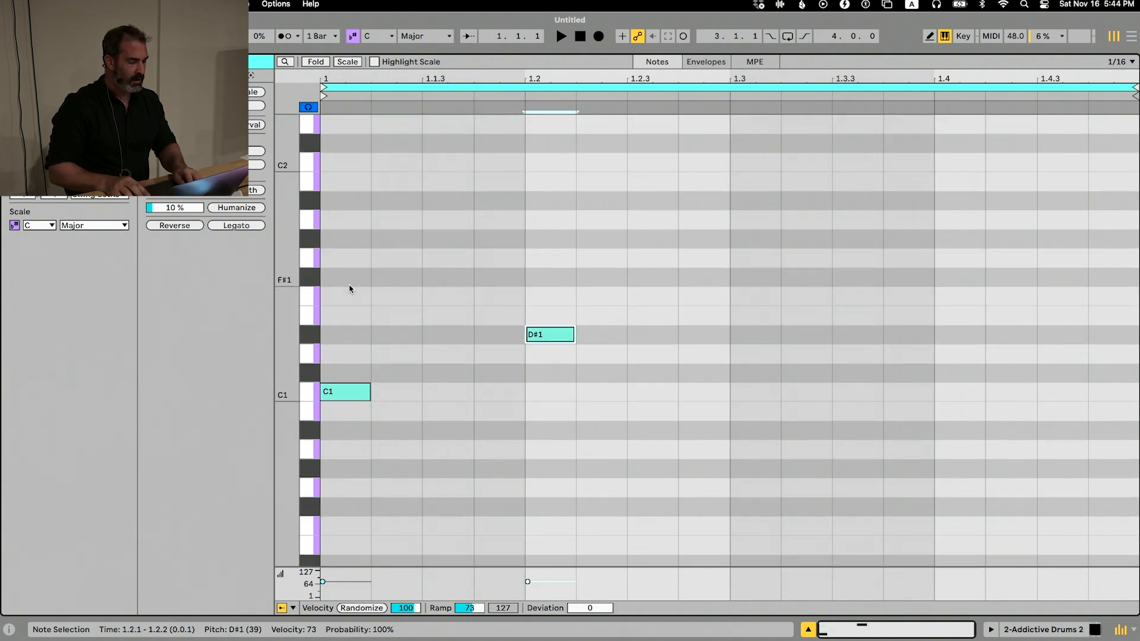
key("Down")
Duplicate the D1 note and move the copy to F#1 at the start of the clip
key("super+d")
key("Left")
key("Left")
key("Left")
key("Up")
key("Up")
key("Up")
key("Left")
key("Left")
key("Up")
Duplicate the F#1 note at every eighth-note position through the end of the one-bar clip
key("super+d")
key("Right")
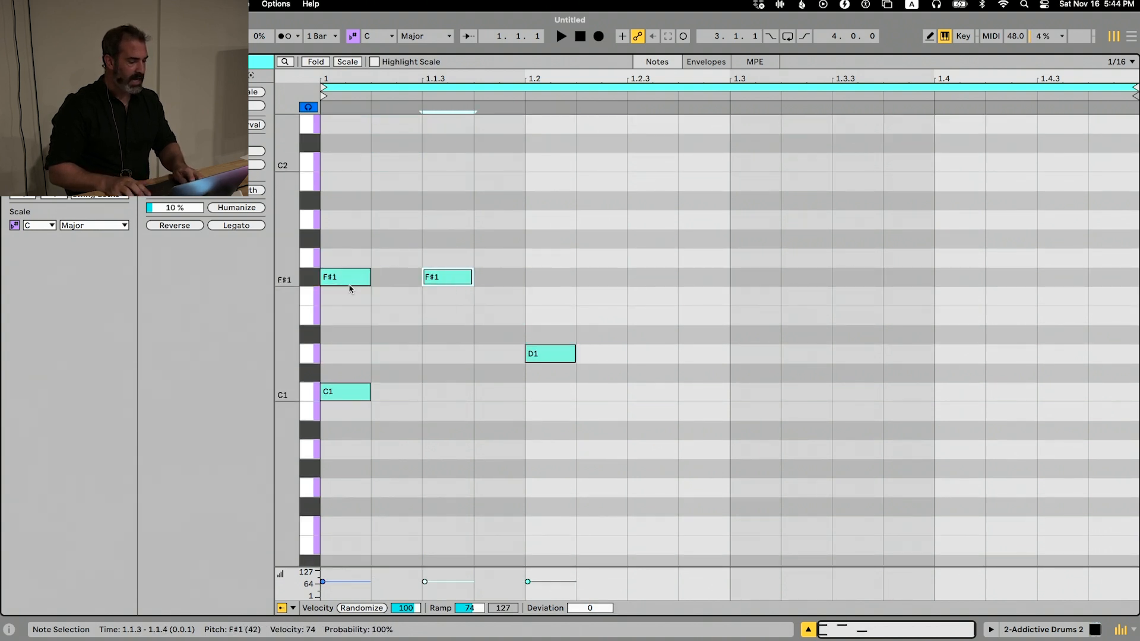
key("super+d")
key("Right")
key("super+d")
key("Right")
key("super+d")
key("Right")
key("super+d")
key("Right")
key("super+d")
key("Right")
key("super+d")
key("Right")
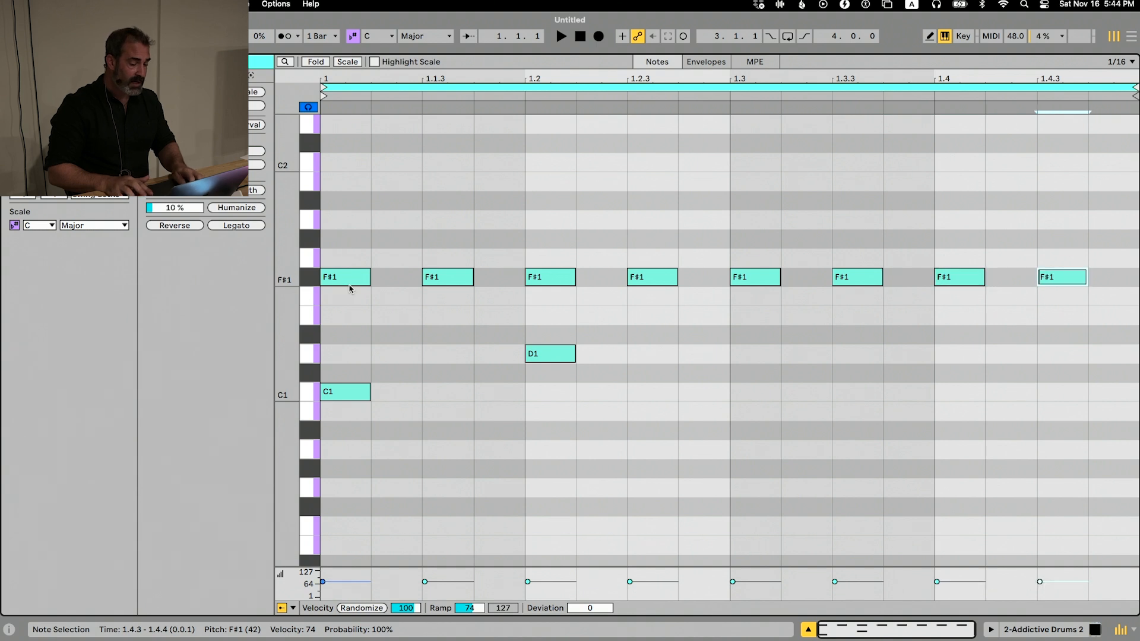
Show the Drum Rack chain of the first track's Addictive Drum Rack and look through its named pads, from Kick to Open Hat
key("shift+Tab")
left_click(396, 63)
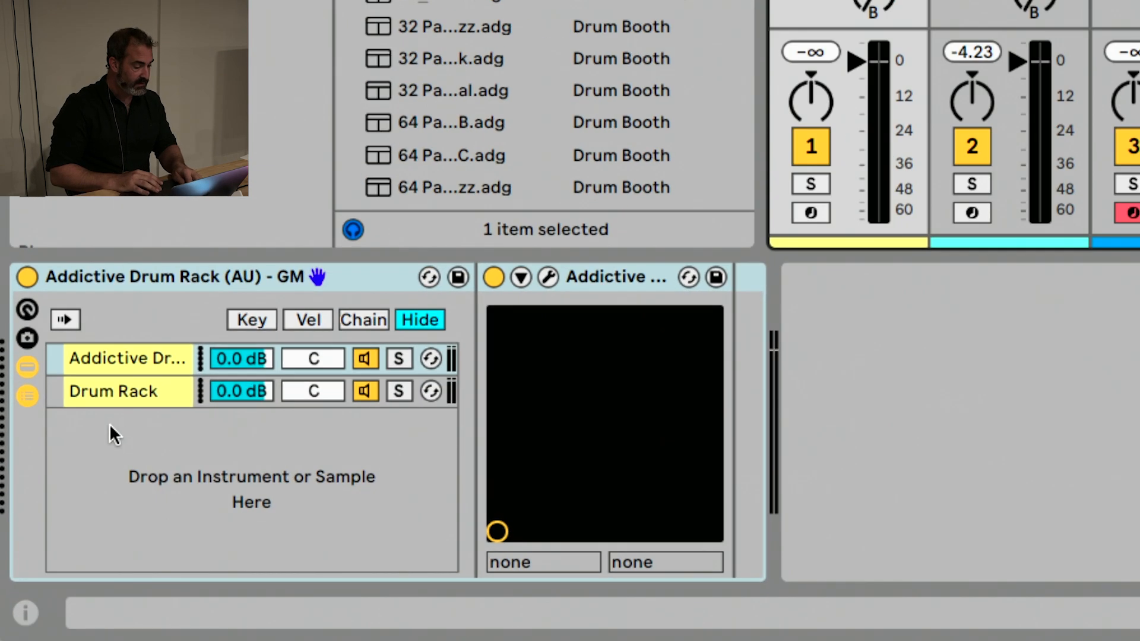
left_click(51, 525)
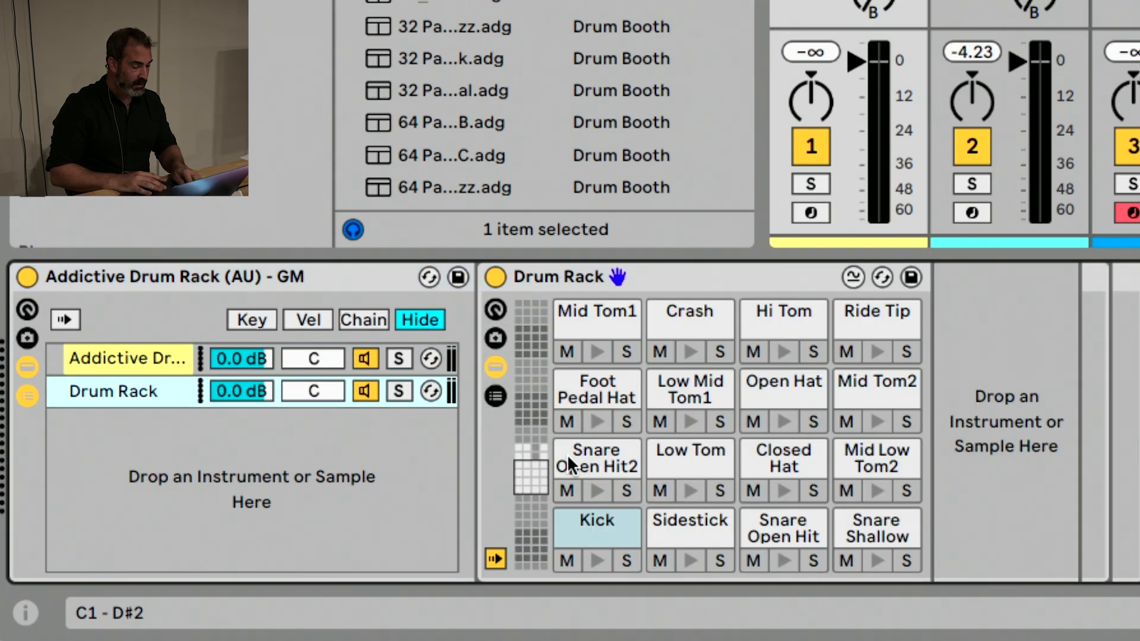
left_click(593, 517)
left_click(675, 521)
left_click(757, 518)
left_click(849, 521)
left_click(857, 463)
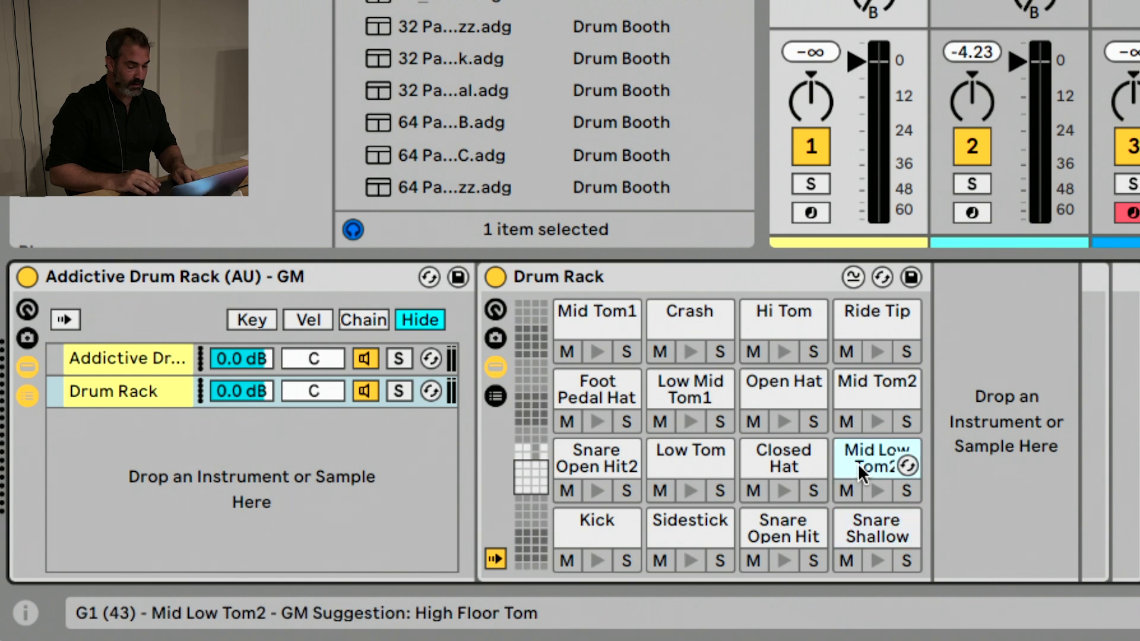
left_click(860, 390)
left_click(783, 387)
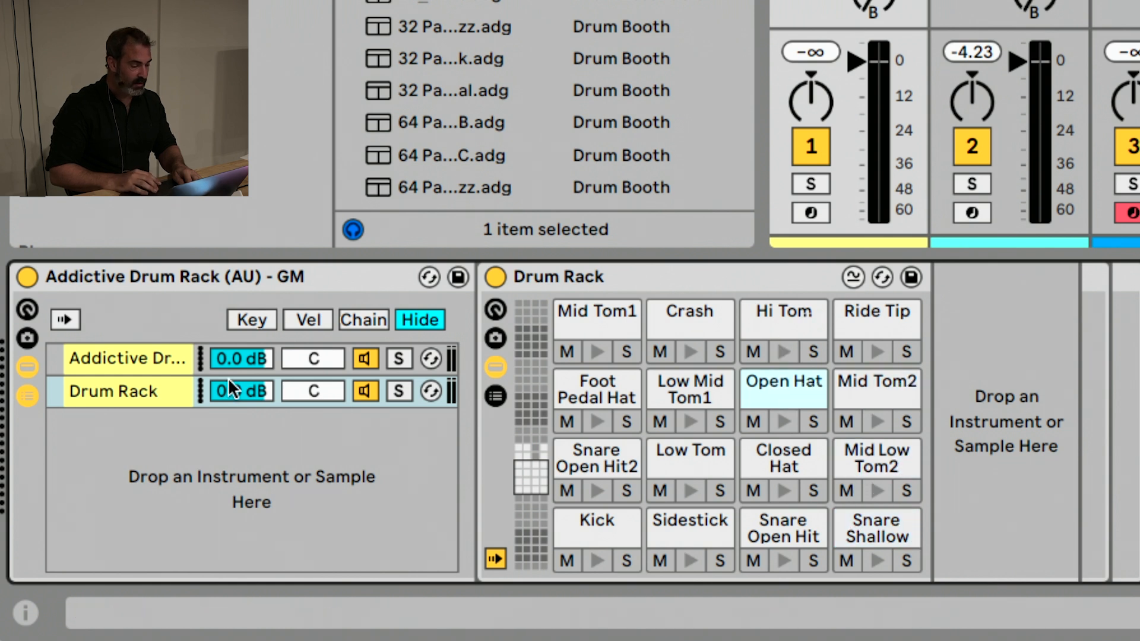
Select the Addictive Drums chain, create a MIDI clip in the first track's first slot, and view its named drum lanes
left_click(187, 355)
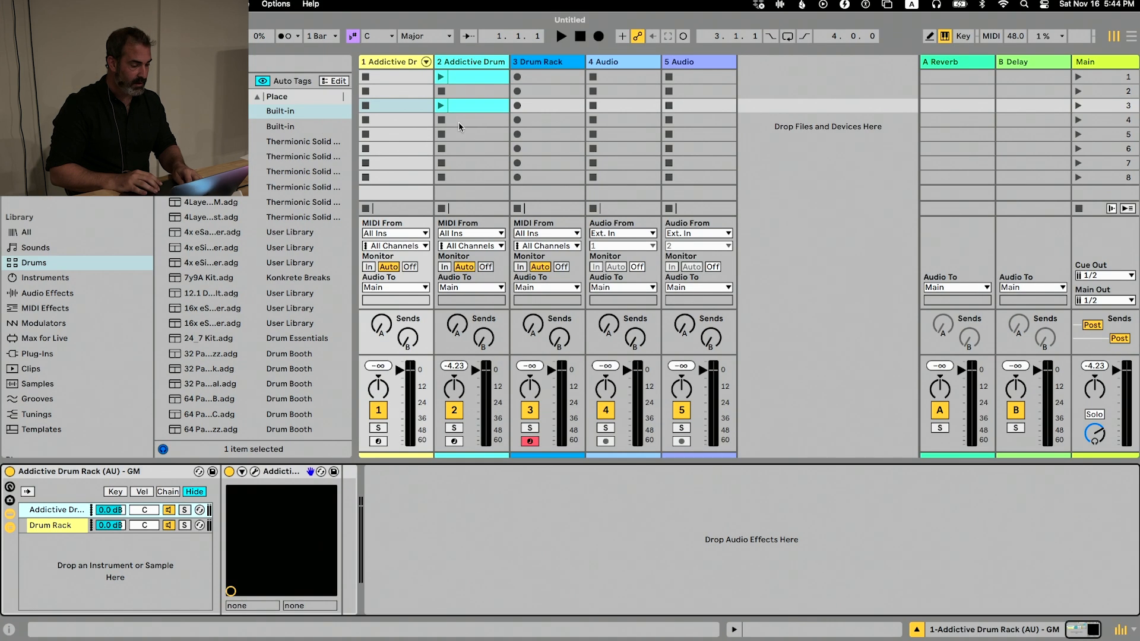
double_click(412, 76)
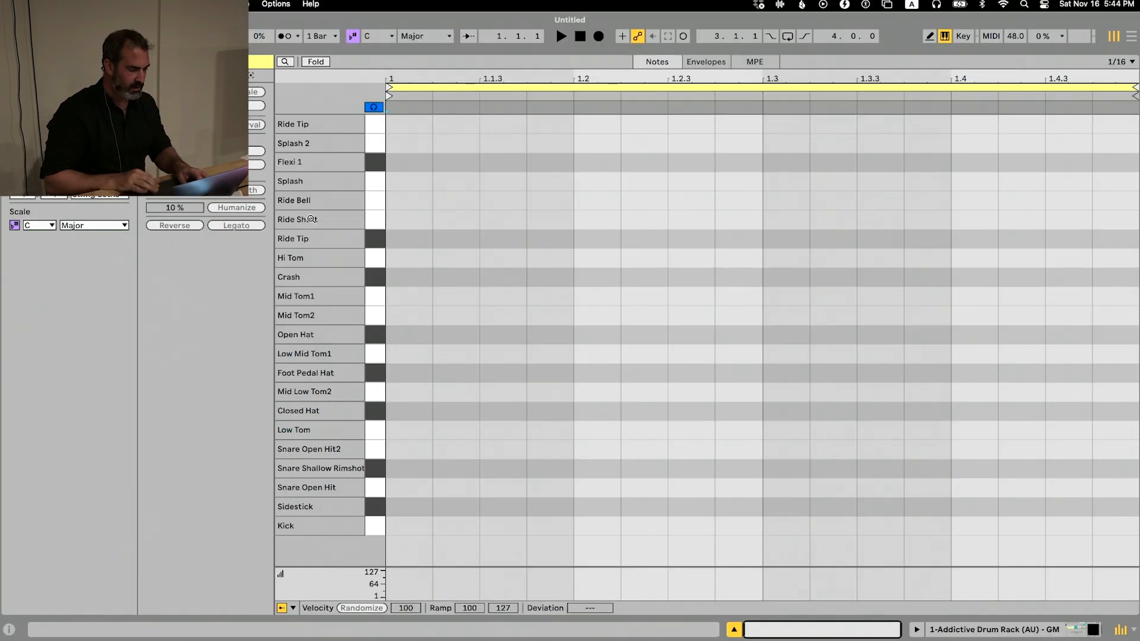
key("shift+Tab")
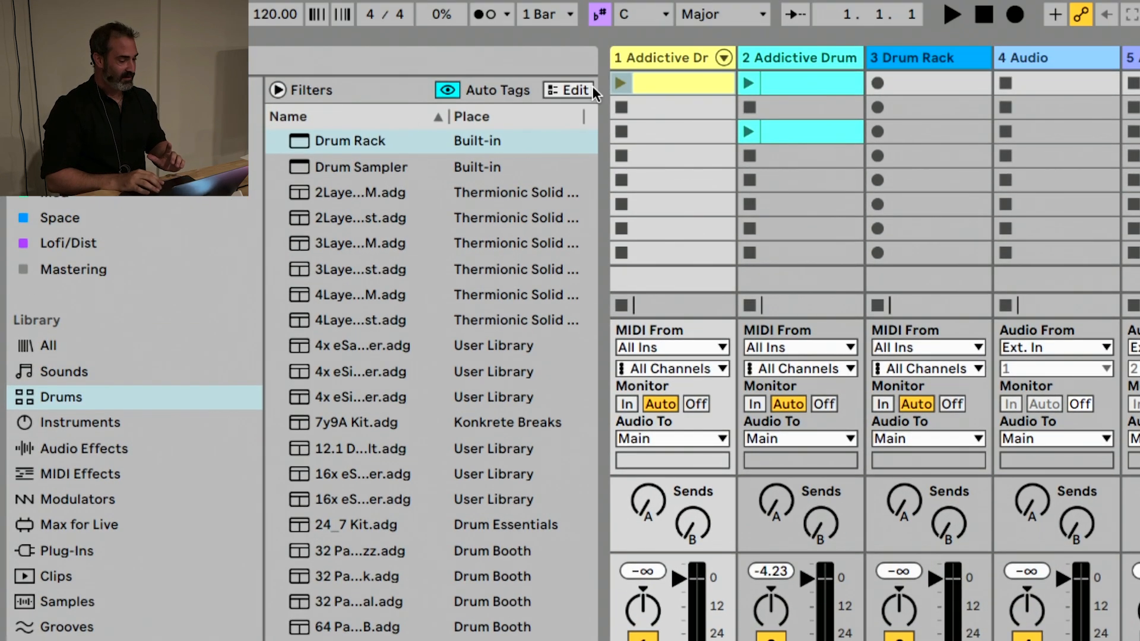
Delete the second Addictive Drums track, the empty Drum Rack track and both audio tracks, keeping only the first track
left_click(796, 57)
key("Delete")
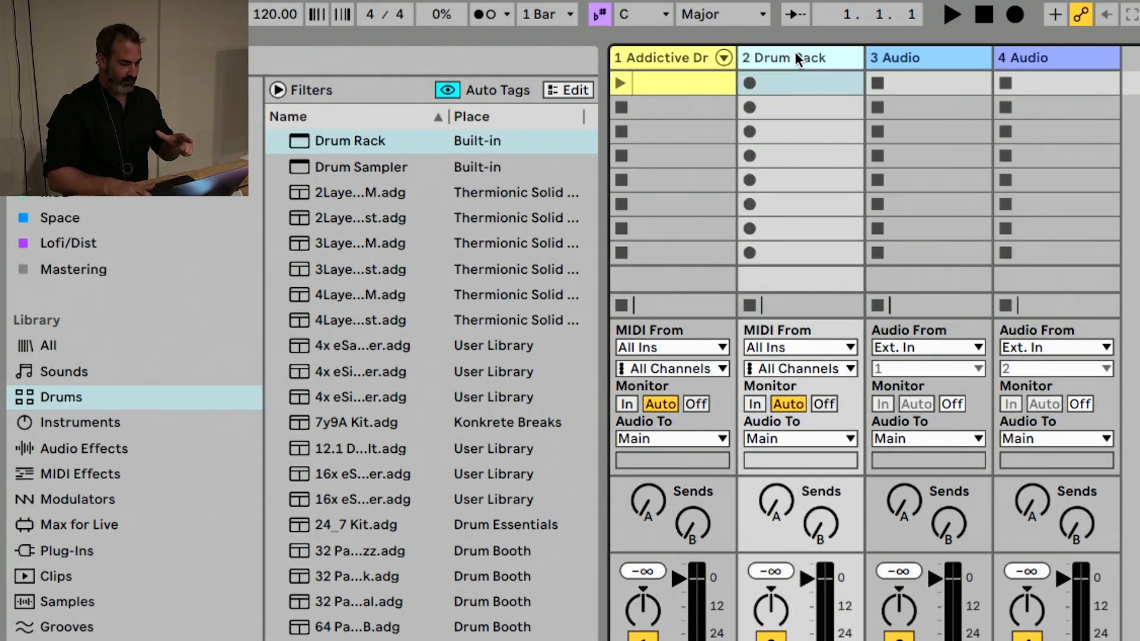
key("Delete")
key("Delete")
key("Delete")
Browse the Tools collection and the orange collection of mixing devices, and select the Vocal Depth.adg rack
left_click(71, 116)
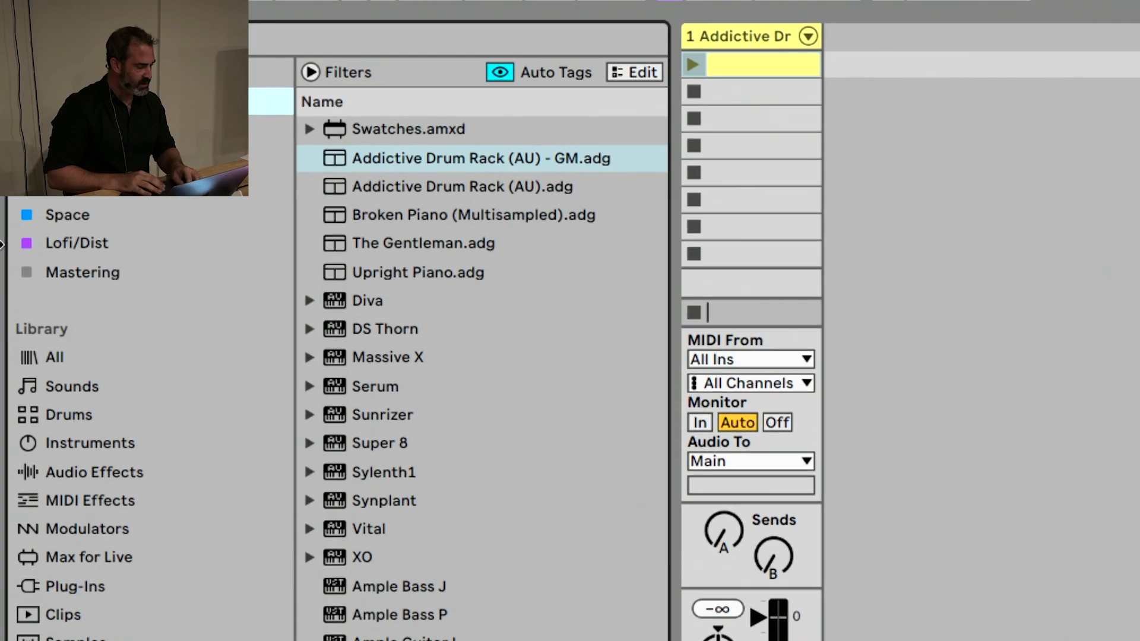
scroll(440, 186, "down", 1)
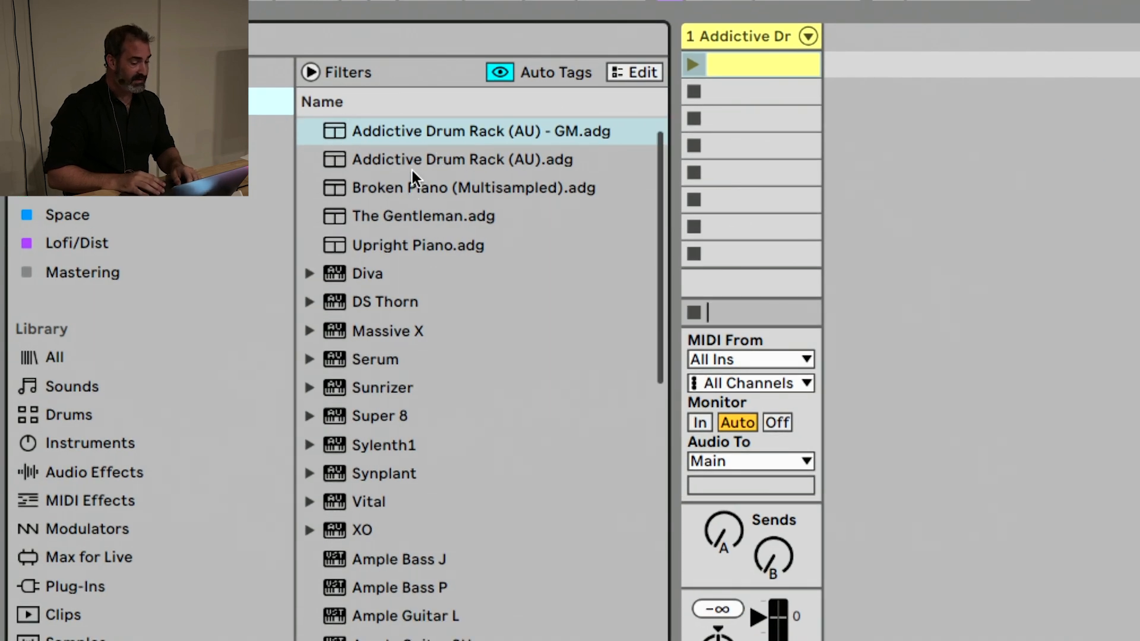
scroll(412, 170, "down", 10)
key("Down")
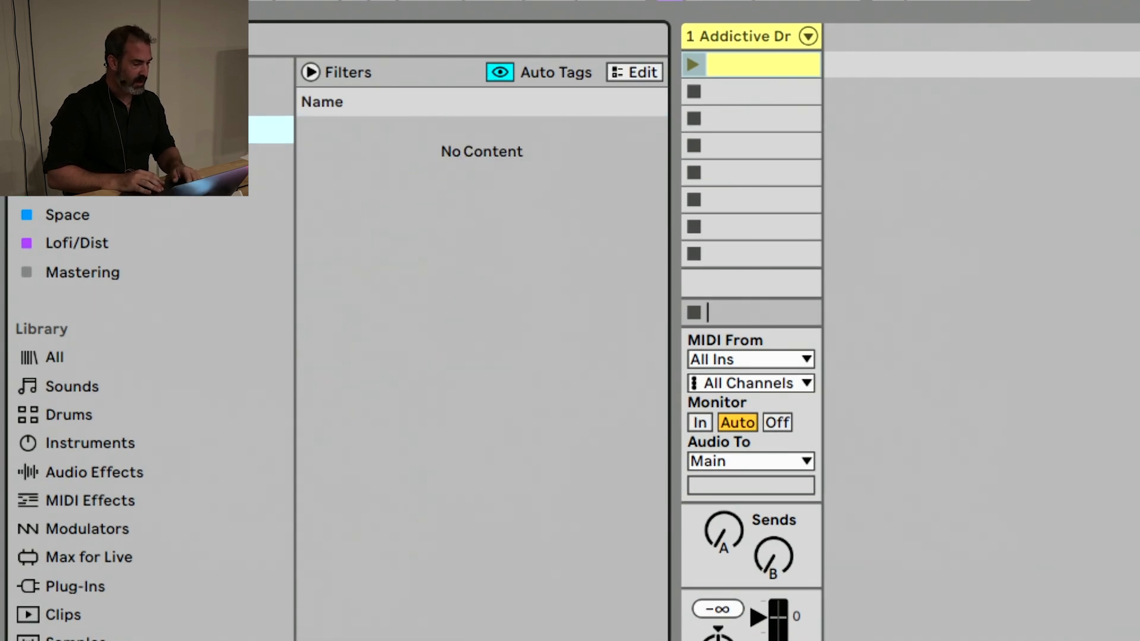
scroll(450, 150, "down", 3)
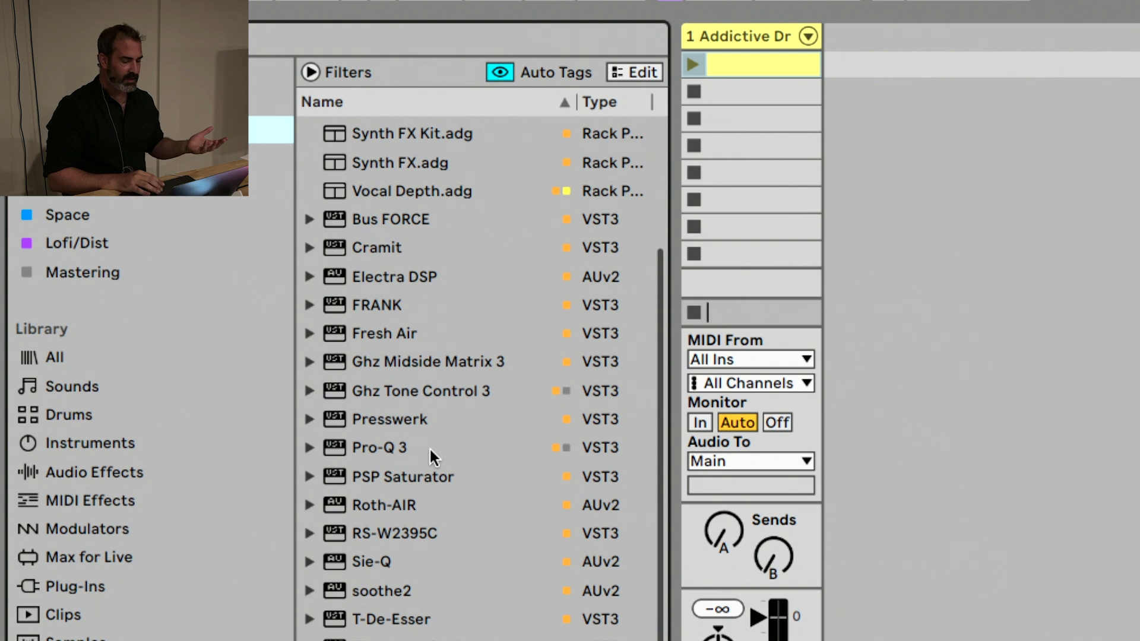
scroll(429, 446, "up", 3)
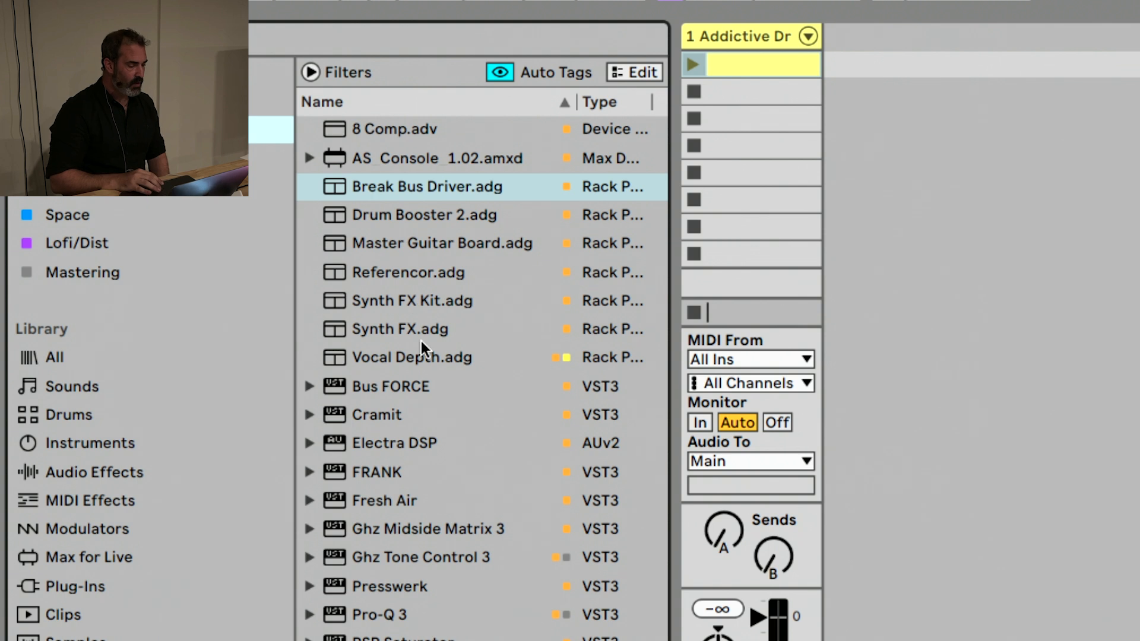
left_click(417, 359)
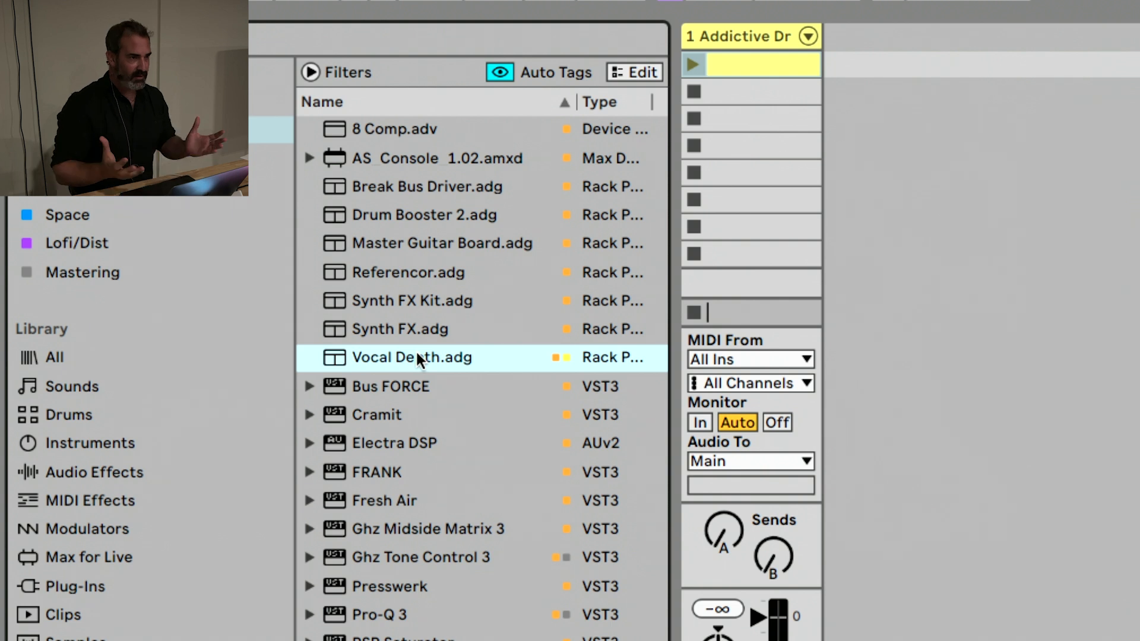
Browse the yellow collection of vocal devices and look at its vocal rack presets, including Vocal Depth.adg
left_click(149, 159)
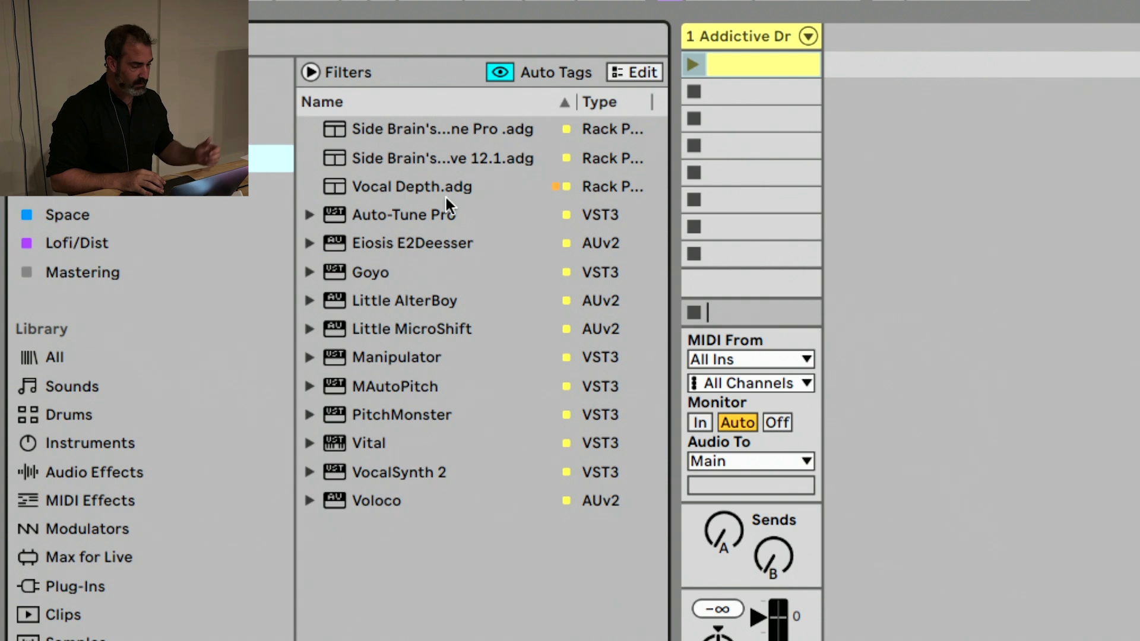
left_click(428, 151)
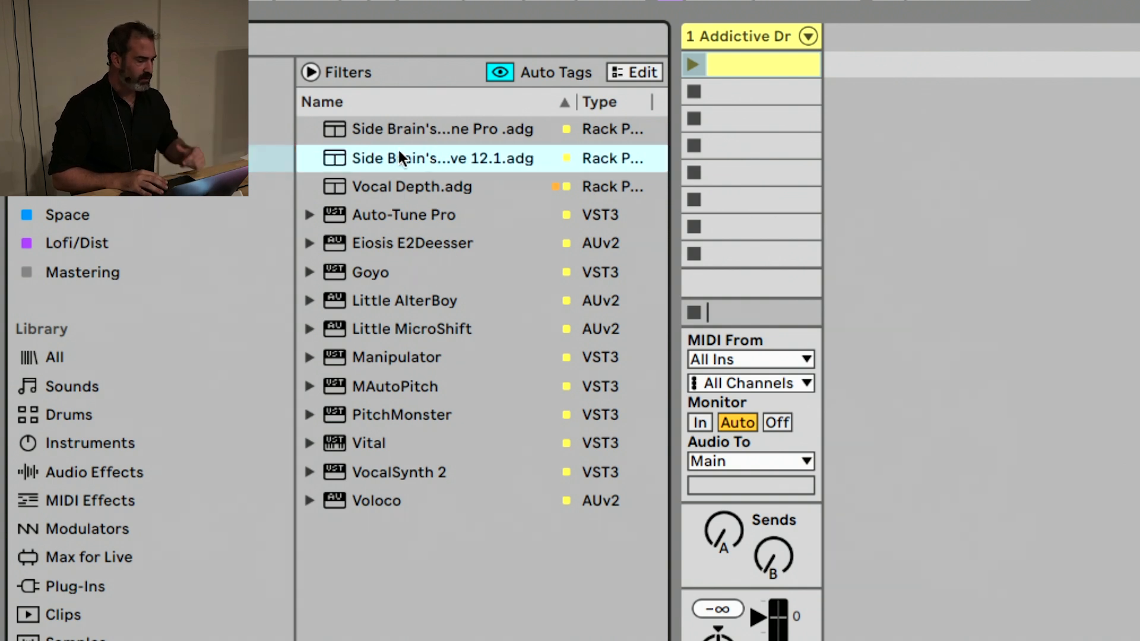
left_click(395, 187)
Load Looperator from the green collection onto the Addictive Drum Rack track and close its plug-in window
left_click(154, 188)
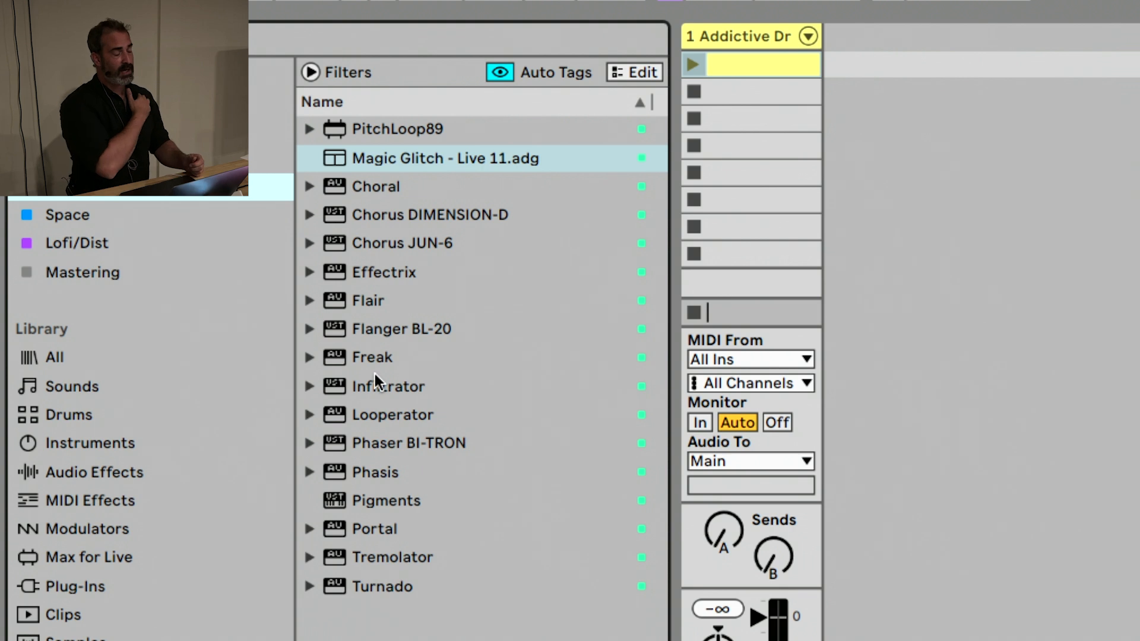
left_click(391, 383)
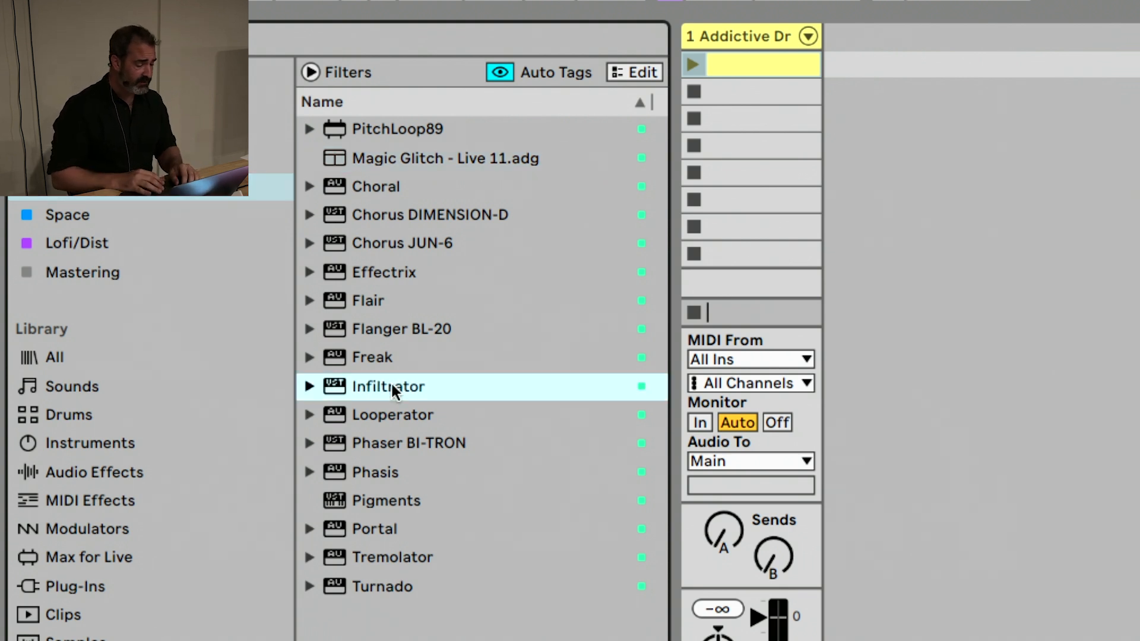
left_click(391, 410)
double_click(390, 408)
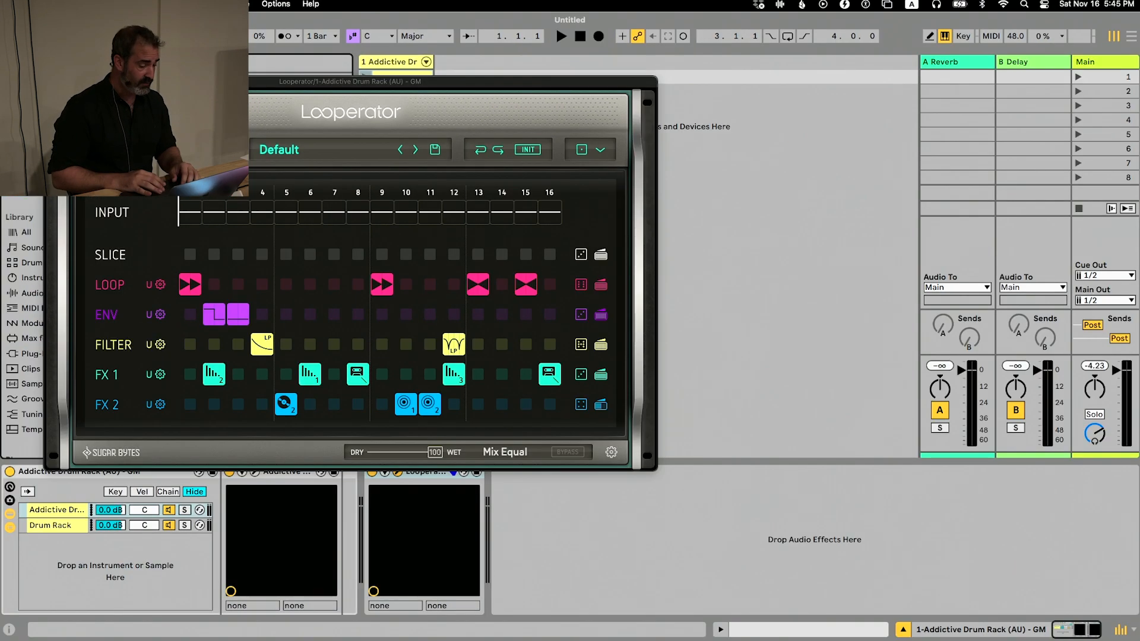
key("super+w")
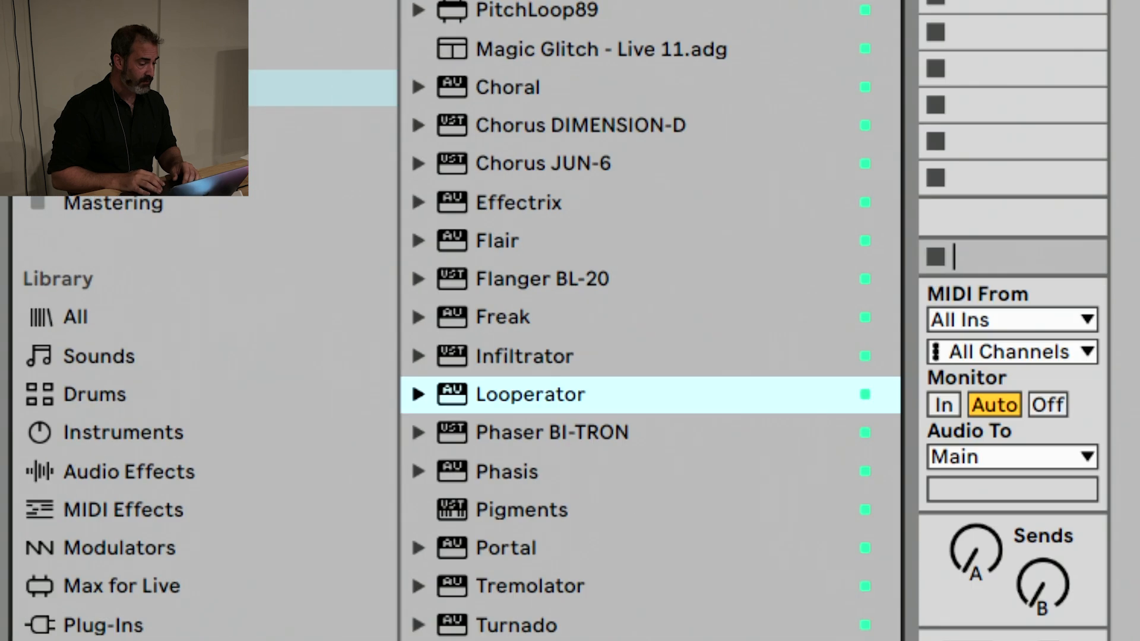
Look through the Space collection, then load the Crisp Dreams.adg rack from the Lofi/Dist collection after Looperator, widening the browser's name column
key("Left")
key("Down")
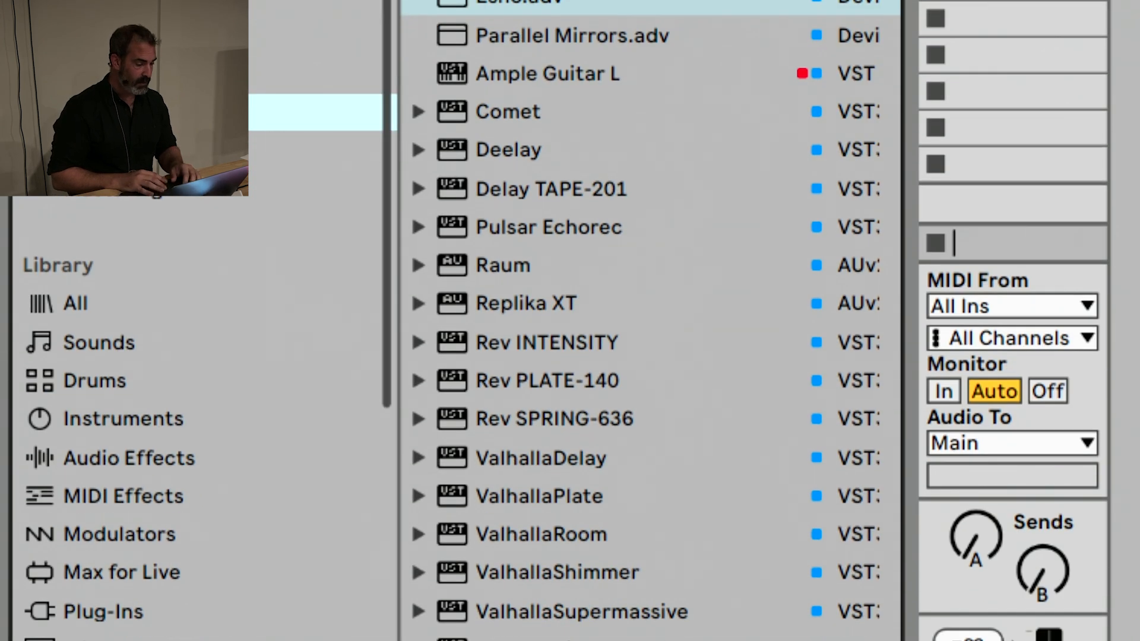
left_click(386, 137)
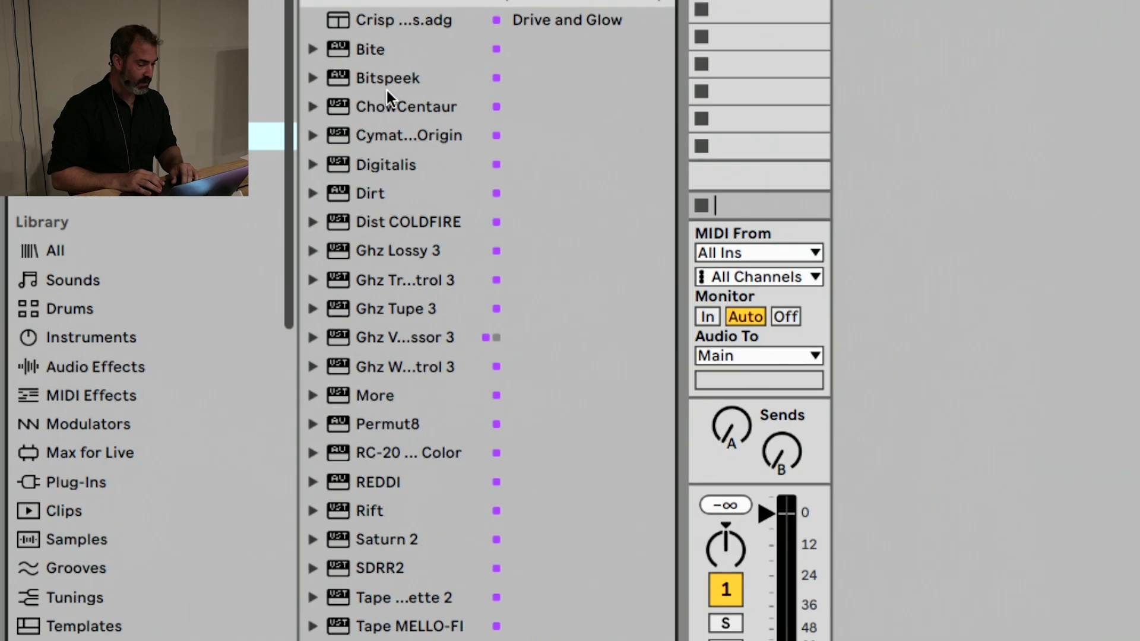
scroll(500, 42, "down", 3)
scroll(433, 81, "up", 3)
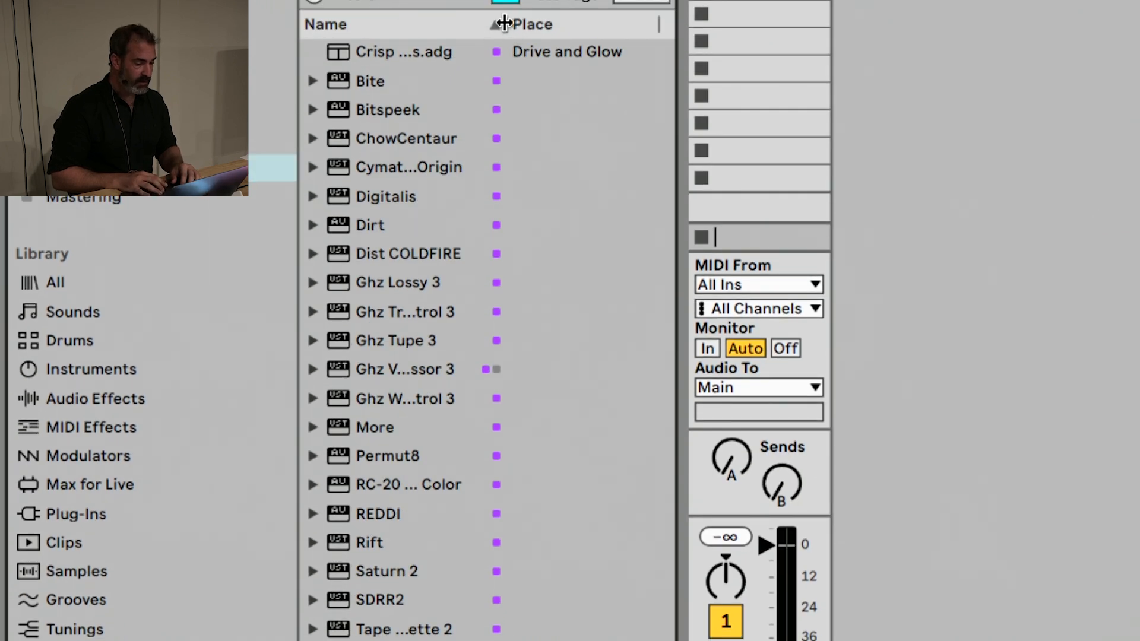
left_click_drag(505, 21, 579, 23)
left_click(433, 51)
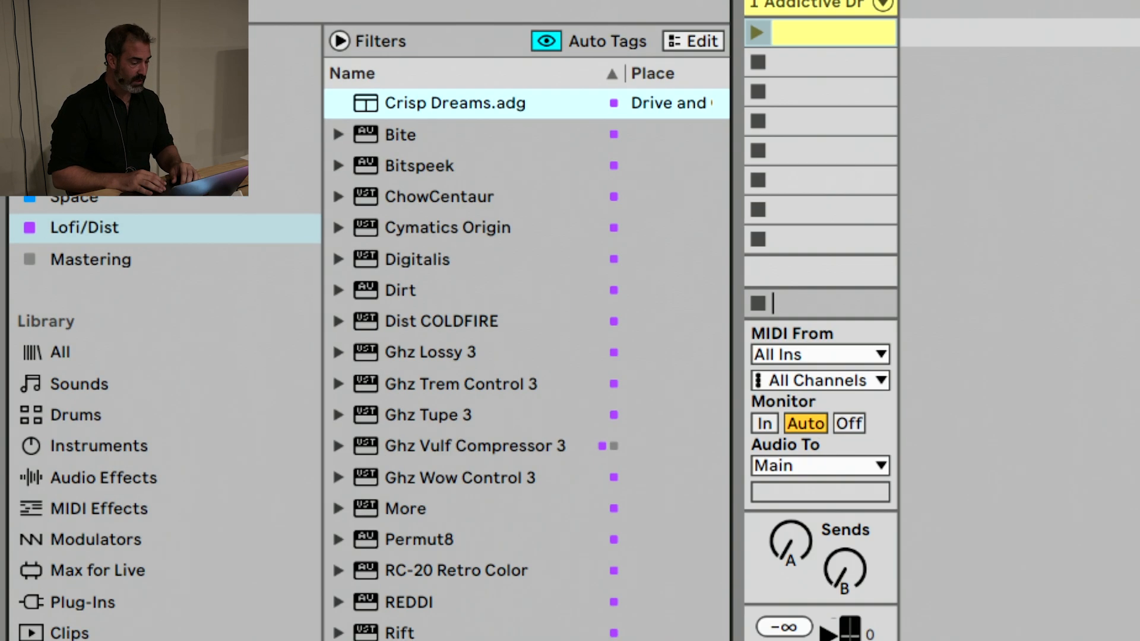
Browse the Mastering collection with the browser widened to show full device names, and return to the Lofi/Dist collection
left_click(50, 190)
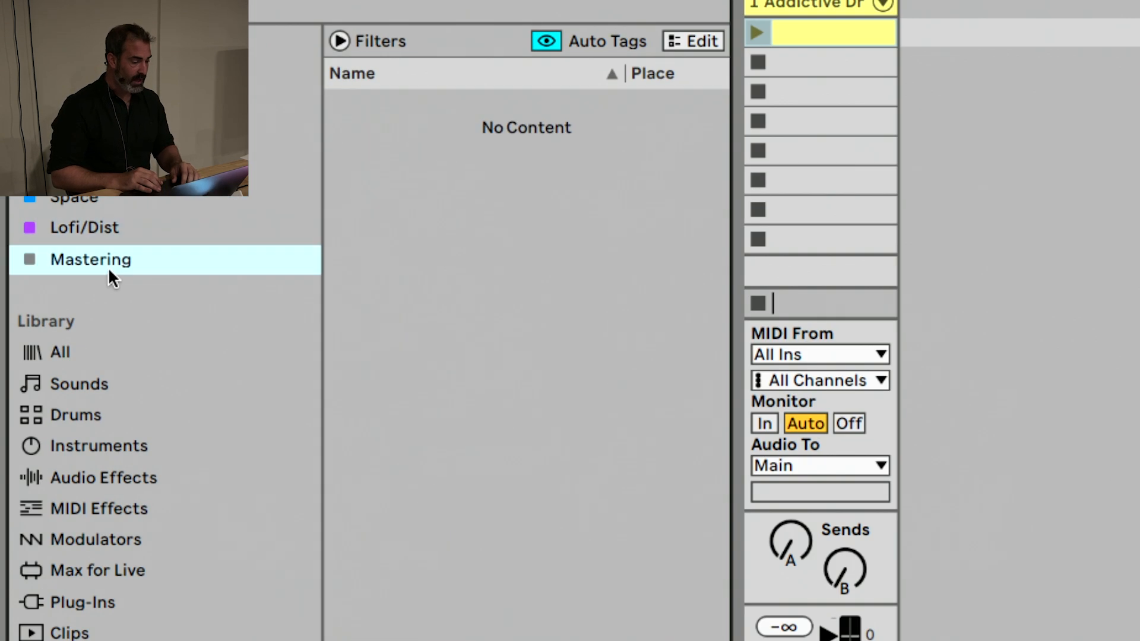
left_click(205, 153)
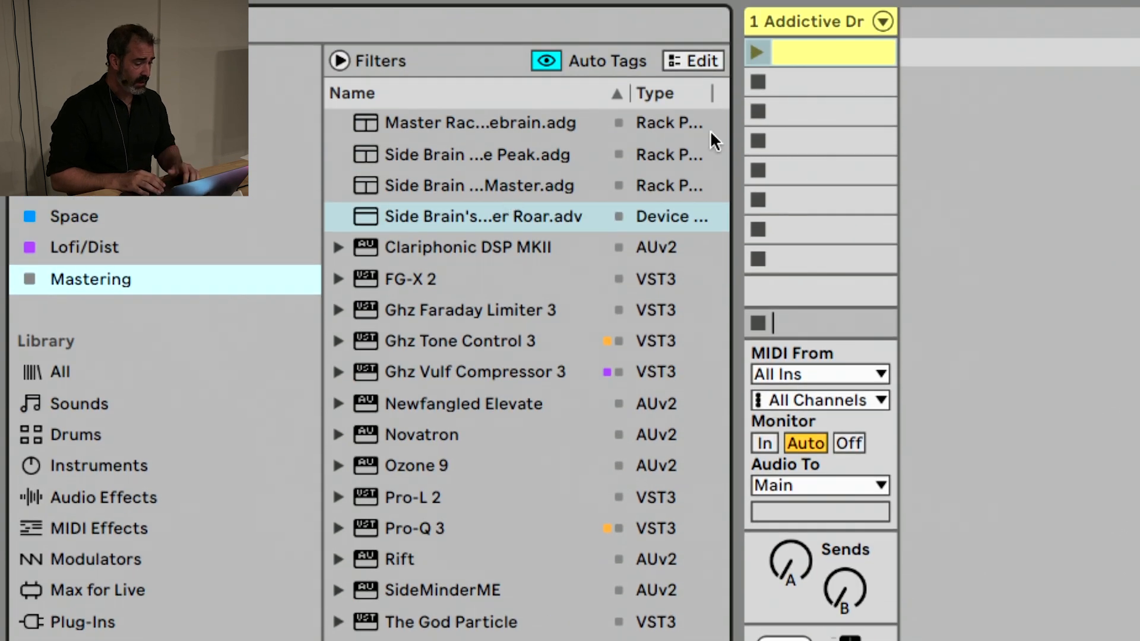
left_click_drag(729, 133, 912, 127)
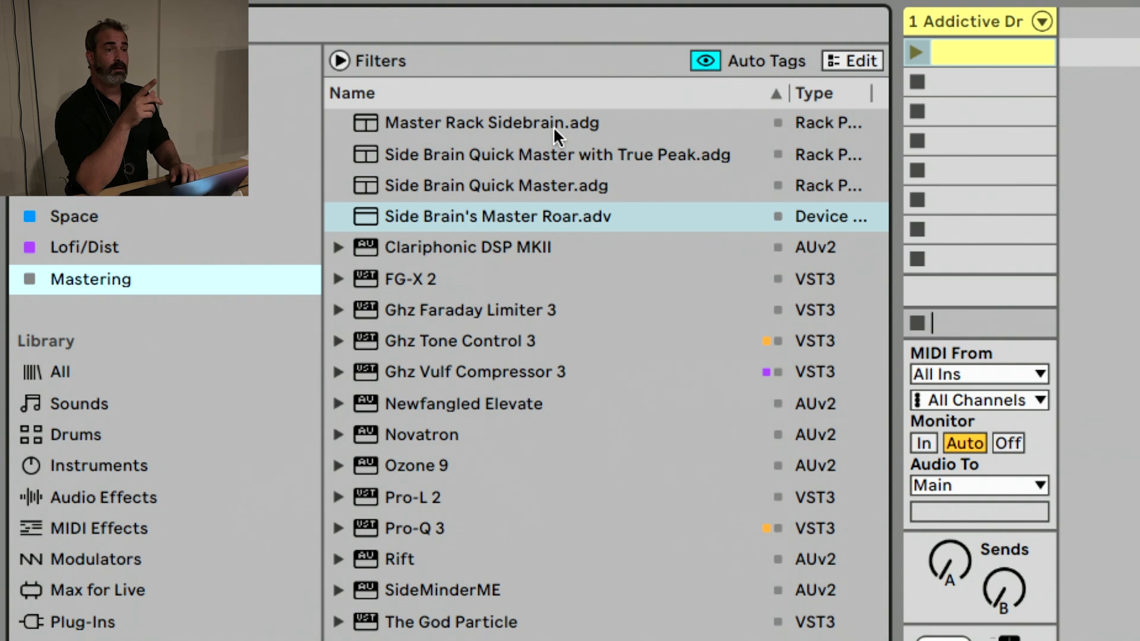
left_click(159, 246)
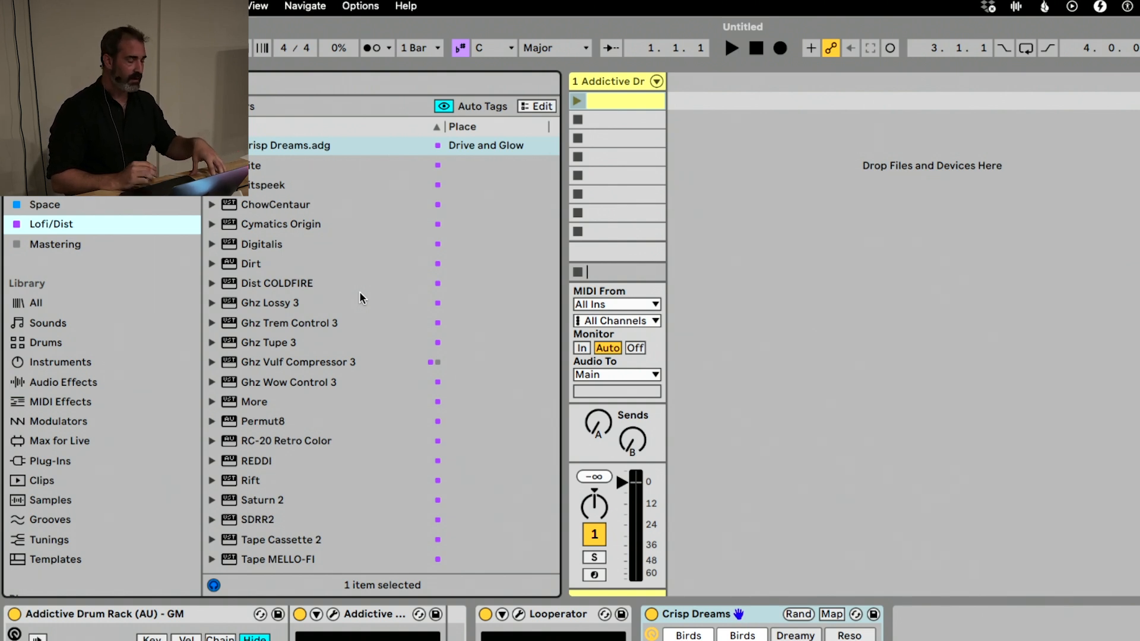
Add the built-in Roar audio effect after Crisp Dreams and set its routing to Multi Band
left_click(63, 382)
scroll(365, 306, "down", 1)
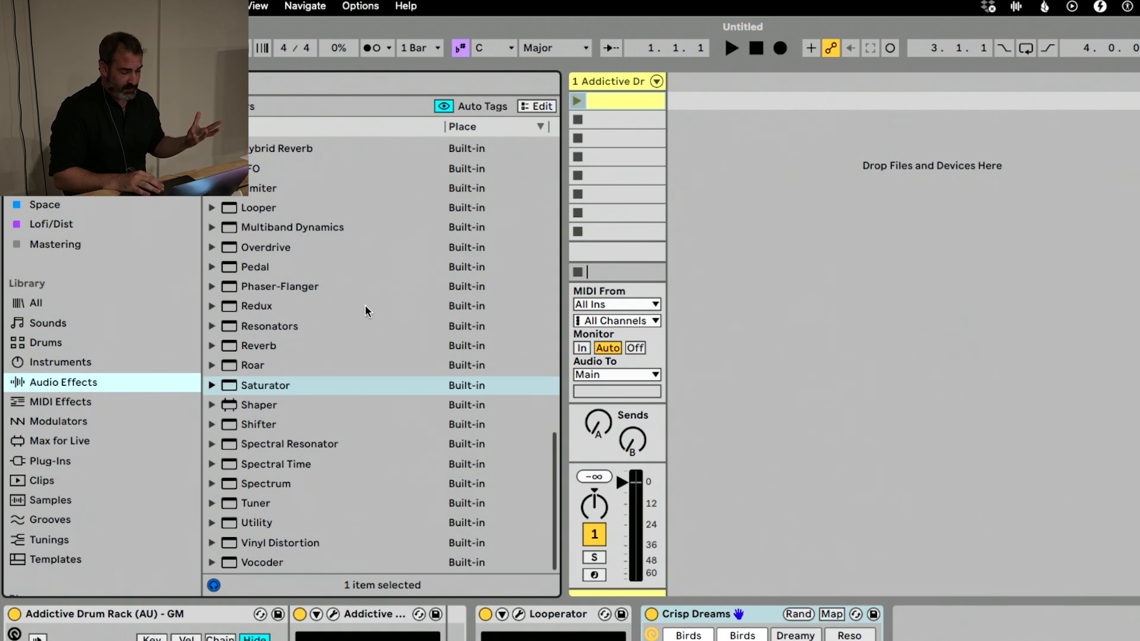
scroll(365, 306, "up", 3)
double_click(264, 440)
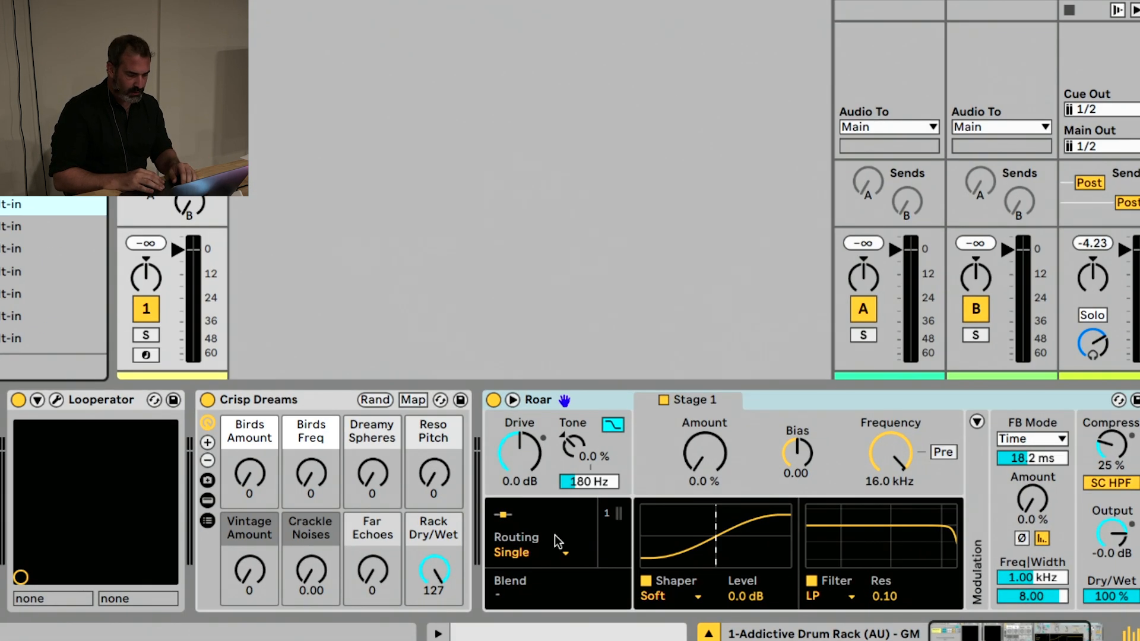
left_click(534, 552)
left_click(523, 501)
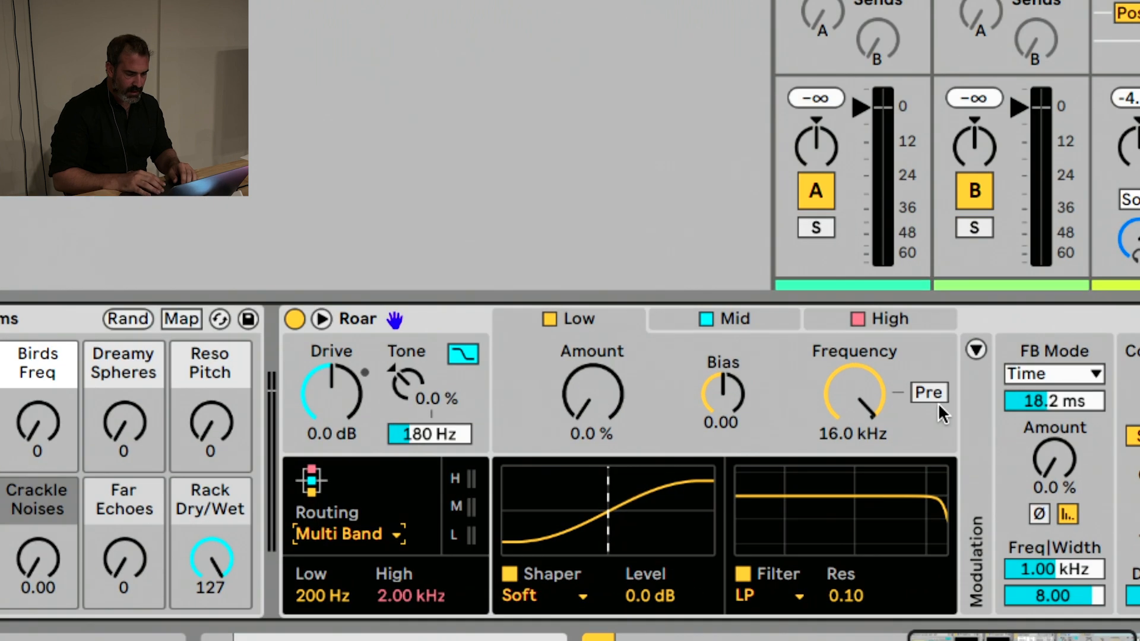
Review the shaper types of Roar's High band, keep Soft, and set the band's shaper Amount to 36 %
left_click(917, 323)
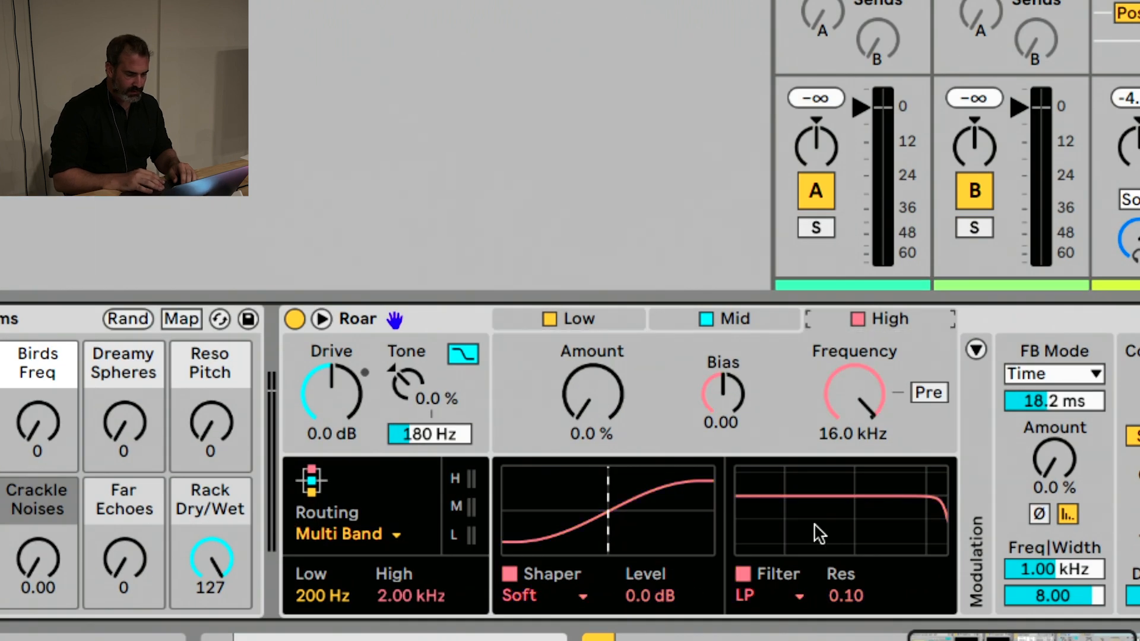
left_click(569, 594)
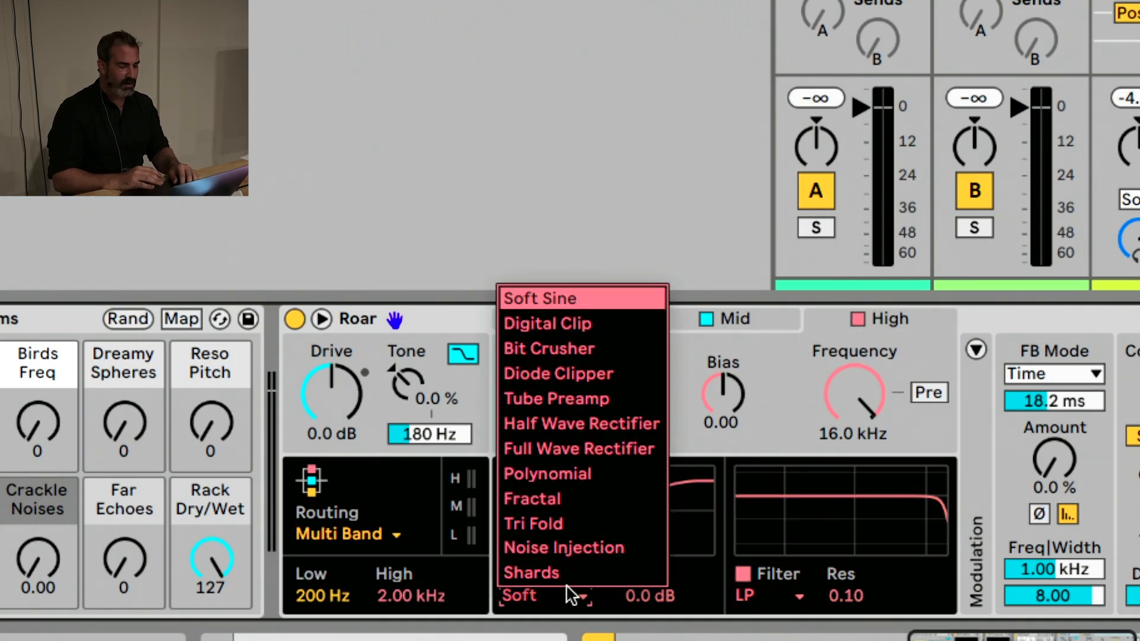
left_click(569, 594)
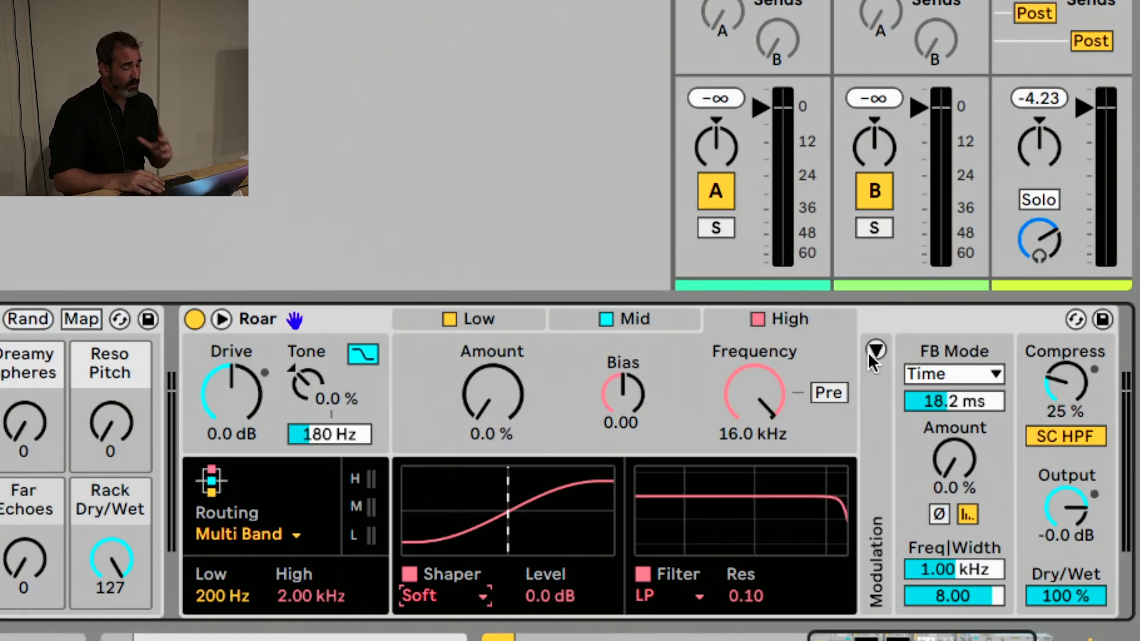
mouse_move(508, 390)
left_mouse_down()
mouse_move(508, 368)
mouse_move(508, 389)
left_mouse_up()
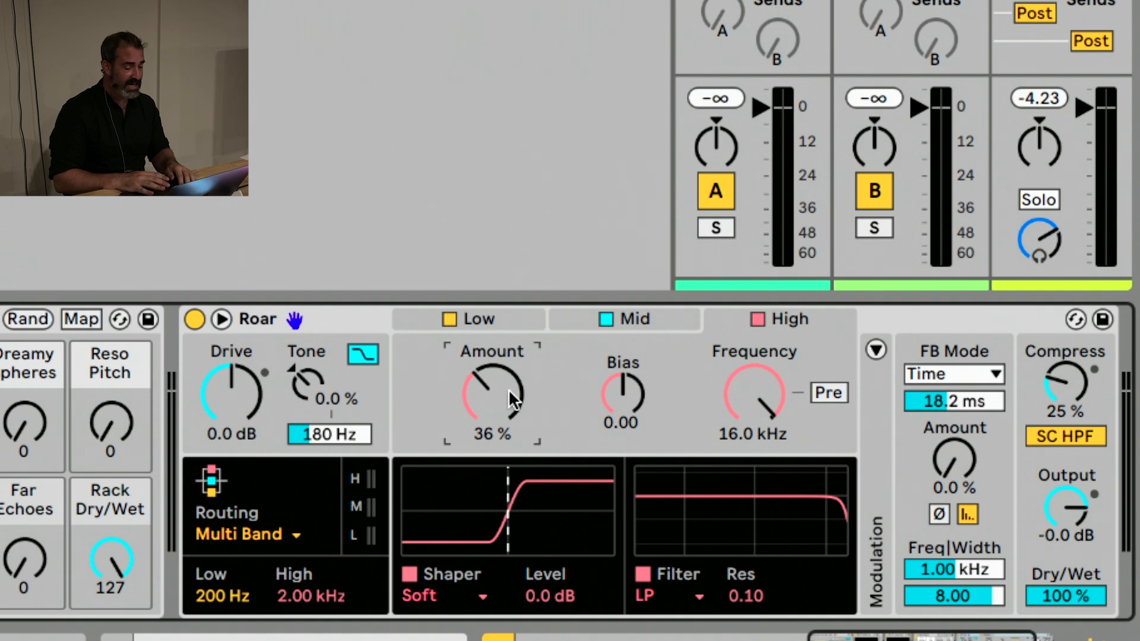
Expand Roar's modulation section and set the Env modulation of Shaper 3 Amt to 38 in the matrix
left_click(875, 350)
scroll(1066, 373, "right", 3)
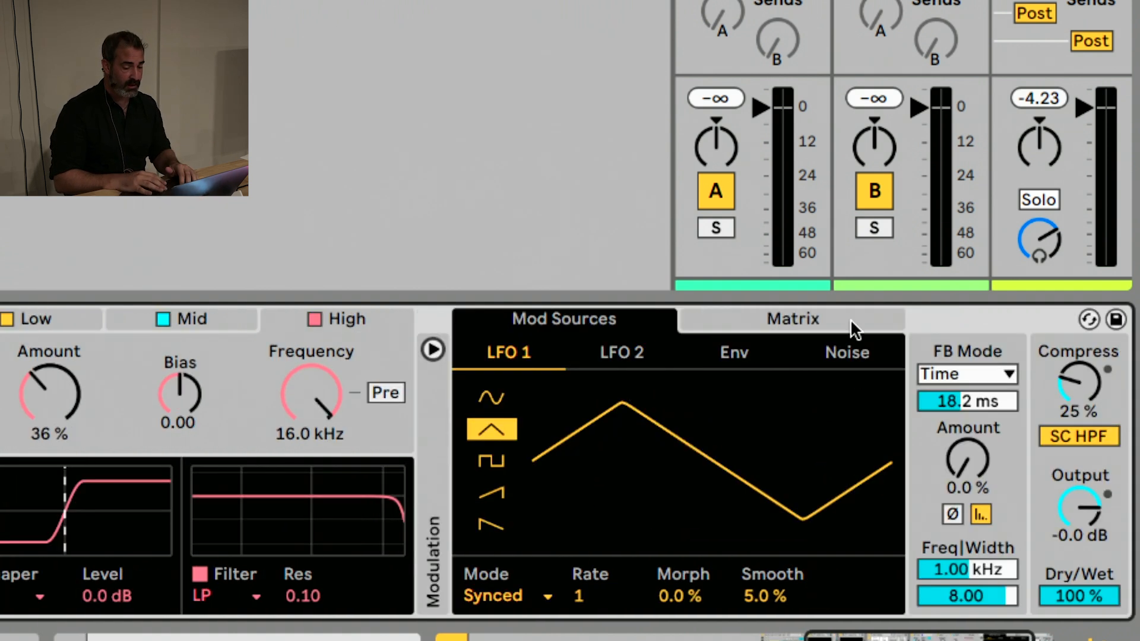
left_click(853, 324)
left_click_drag(764, 386, 764, 338)
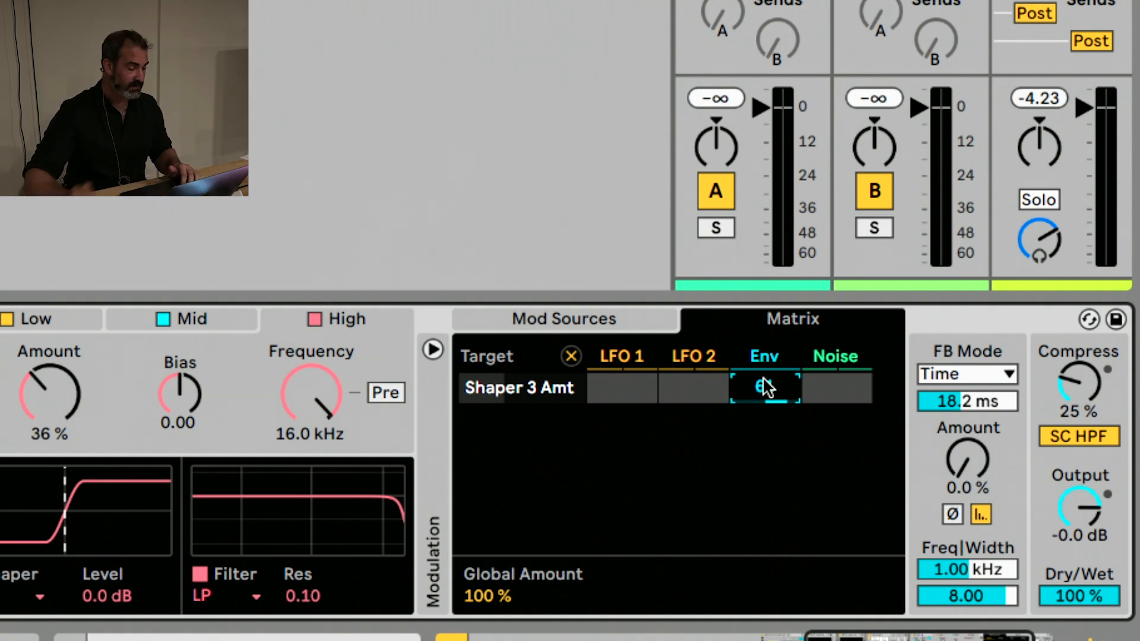
left_click_drag(766, 388, 767, 404)
scroll(167, 419, "left", 6)
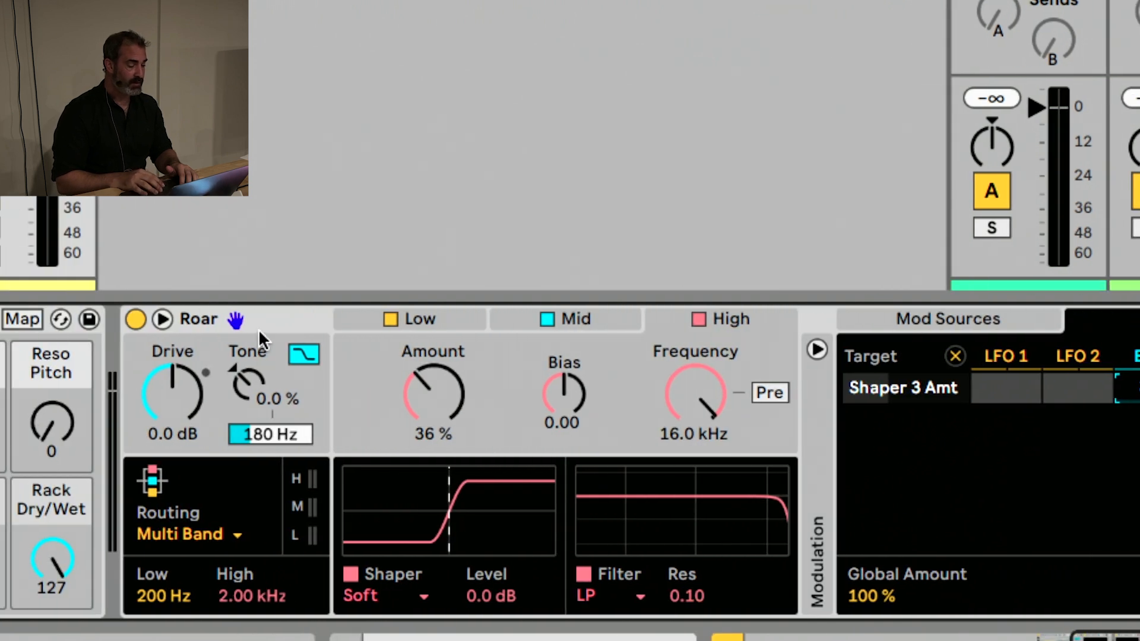
Show Roar's expanded view with all three bands side by side, and collapse it again
left_click(241, 318)
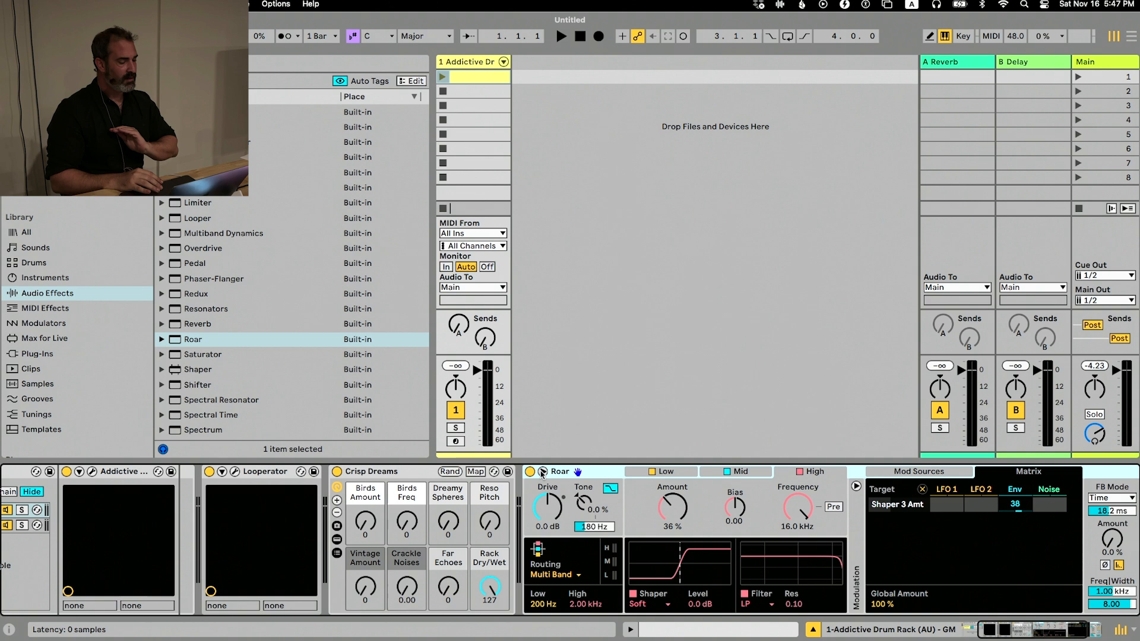
left_click(542, 473)
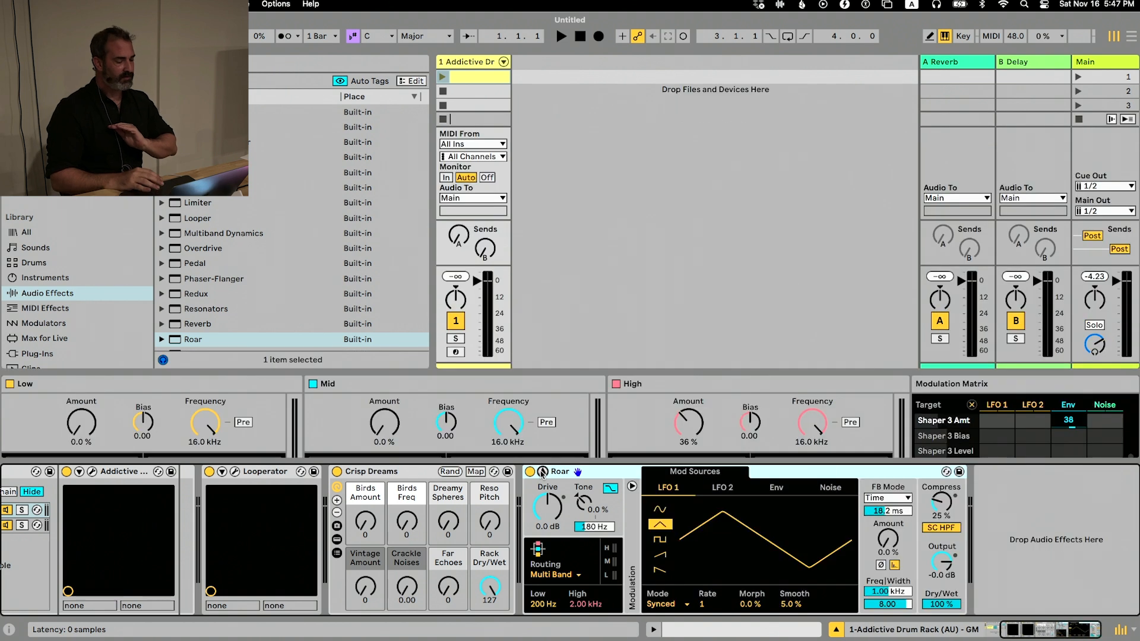
left_click(541, 473)
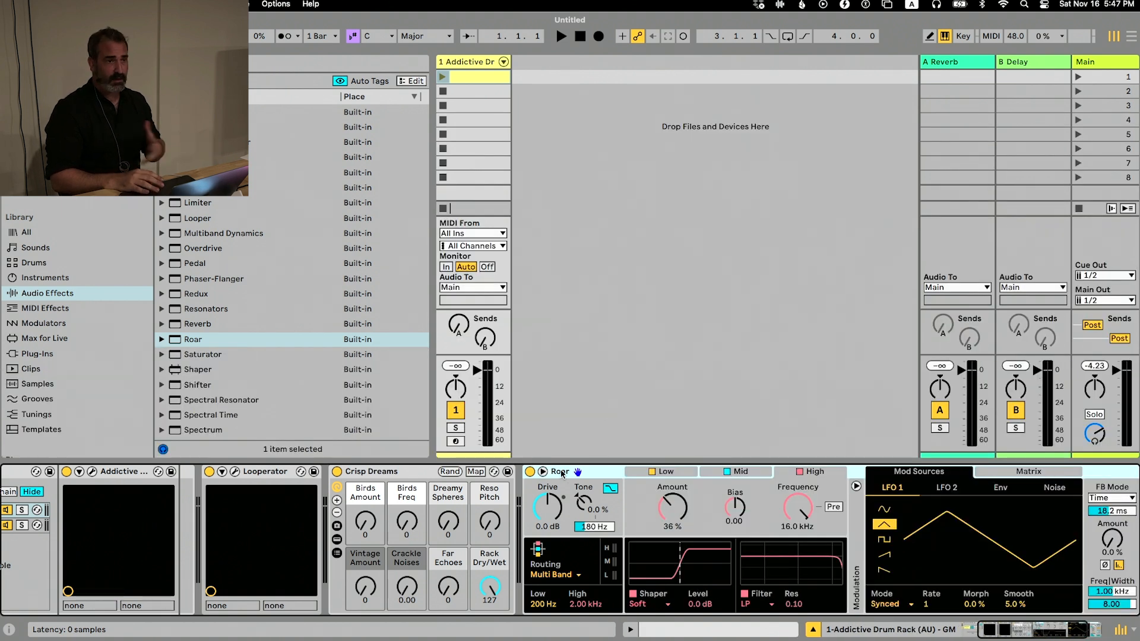
Search the plug-ins for "therm", load Thermal after Roar, move its plug-in window up, and close the window
left_click(40, 355)
key("super+f")
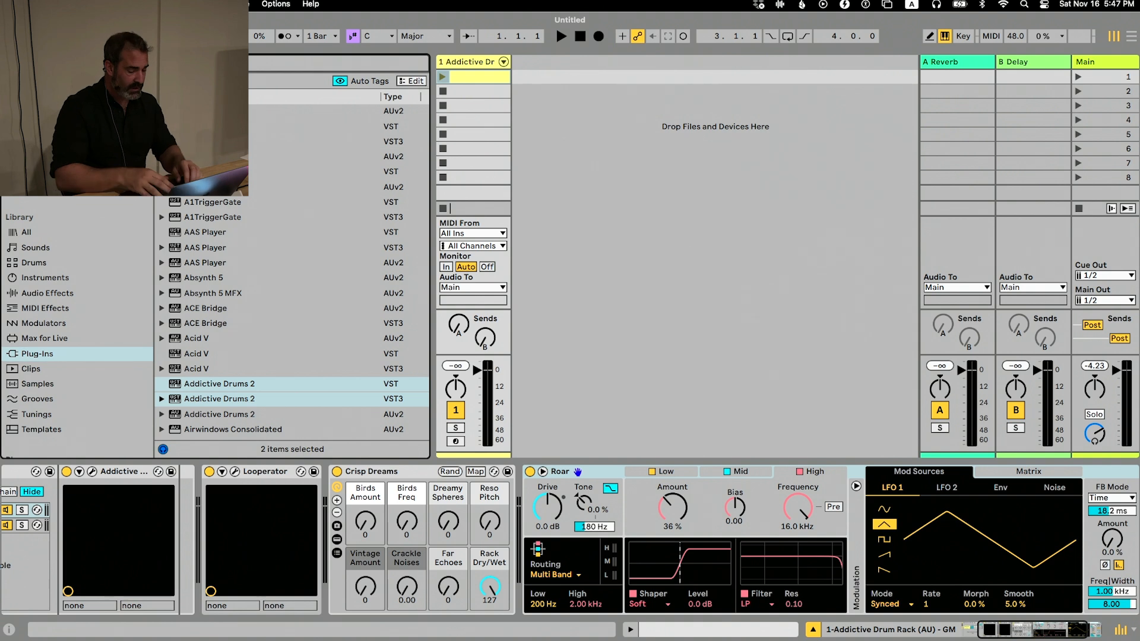
type("therm")
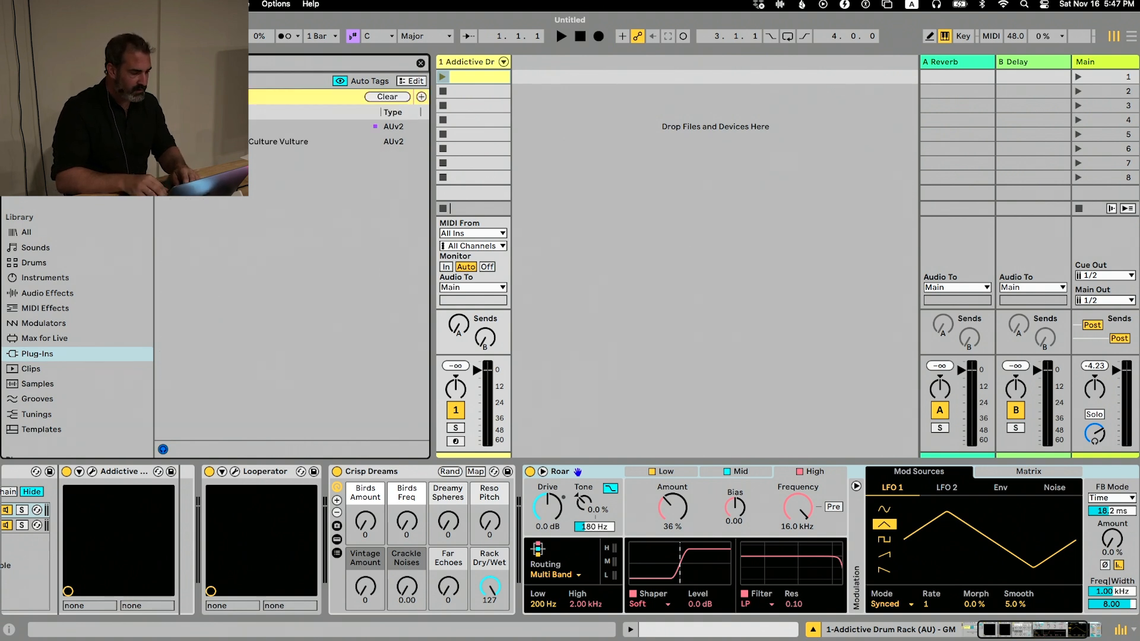
key("Down")
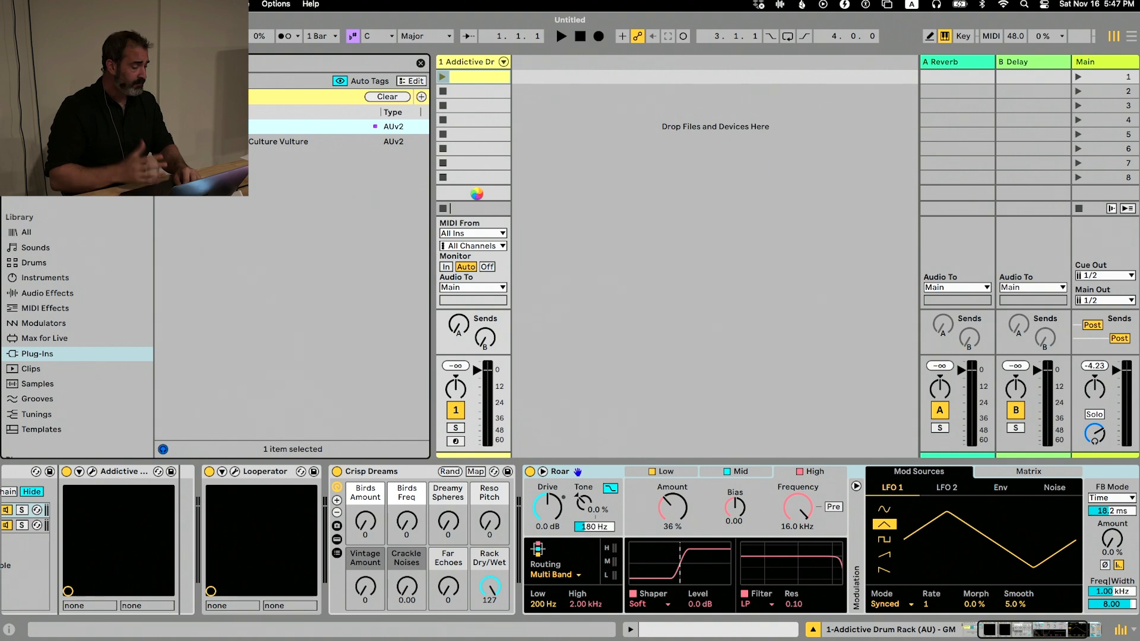
key("Return")
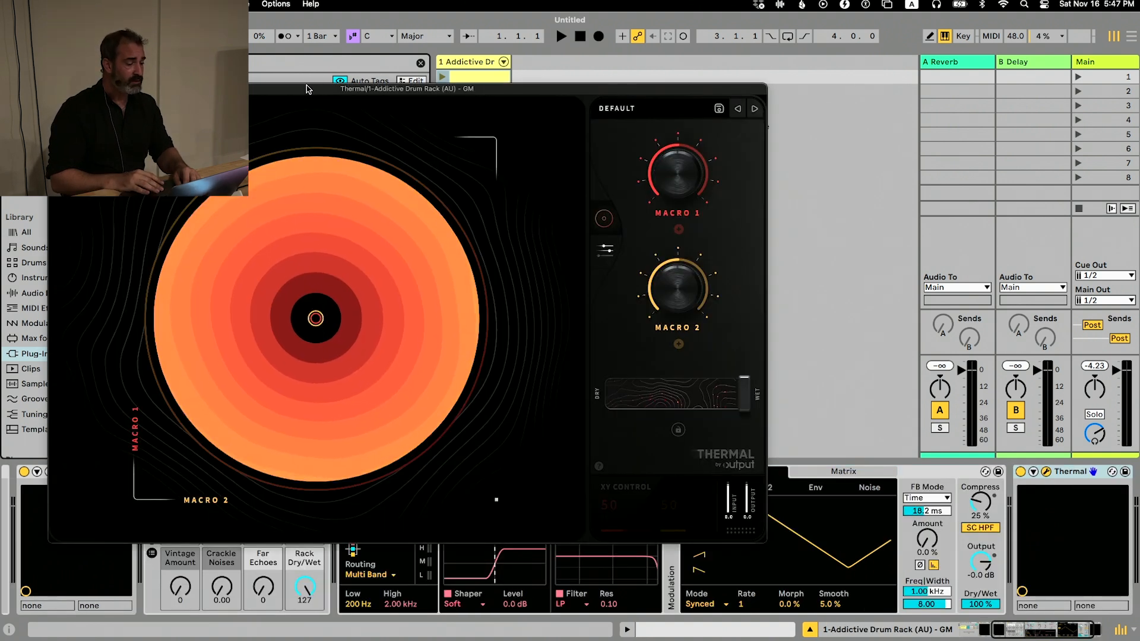
left_click_drag(301, 79, 534, 15)
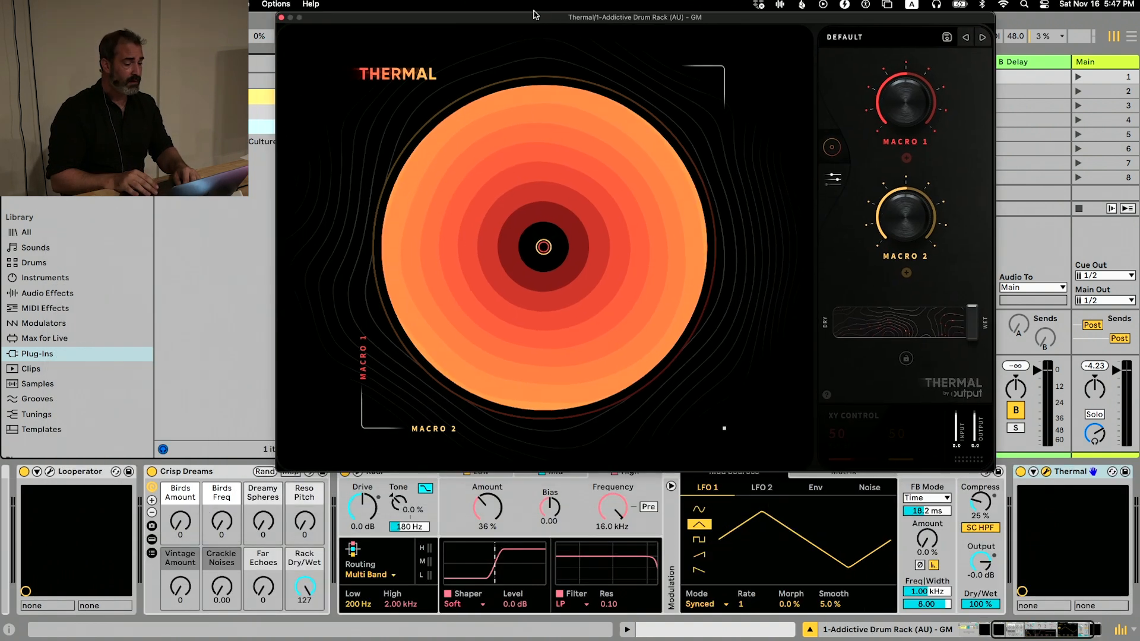
left_click(1046, 471)
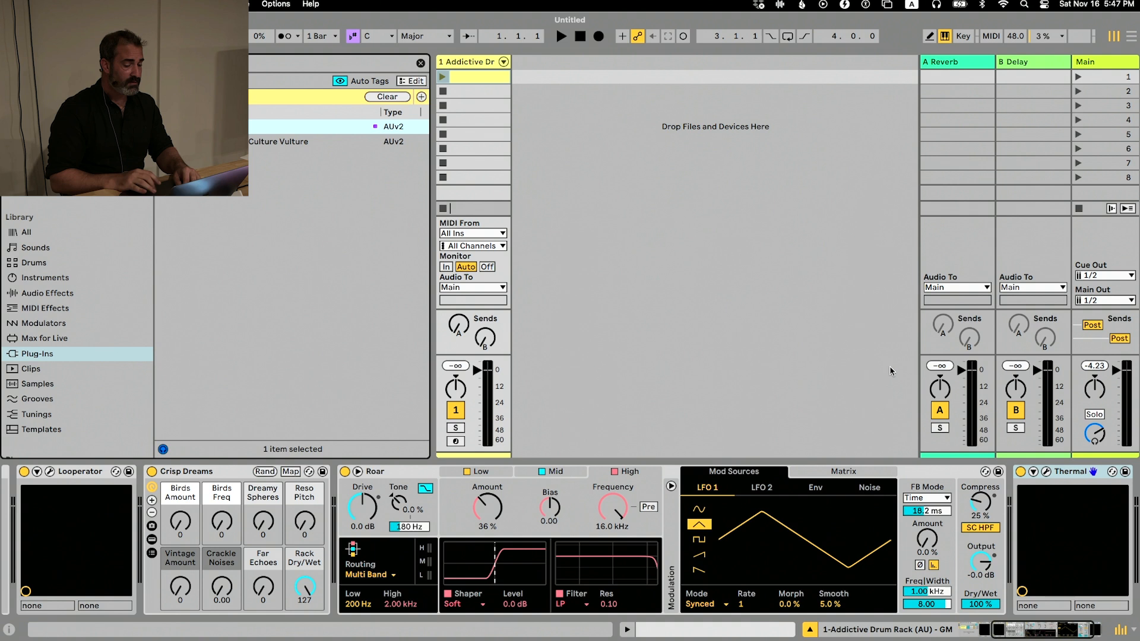
Delete the Thermal and Roar devices from the Addictive Drum Rack track
left_click(1065, 471)
key("Delete")
key("Delete")
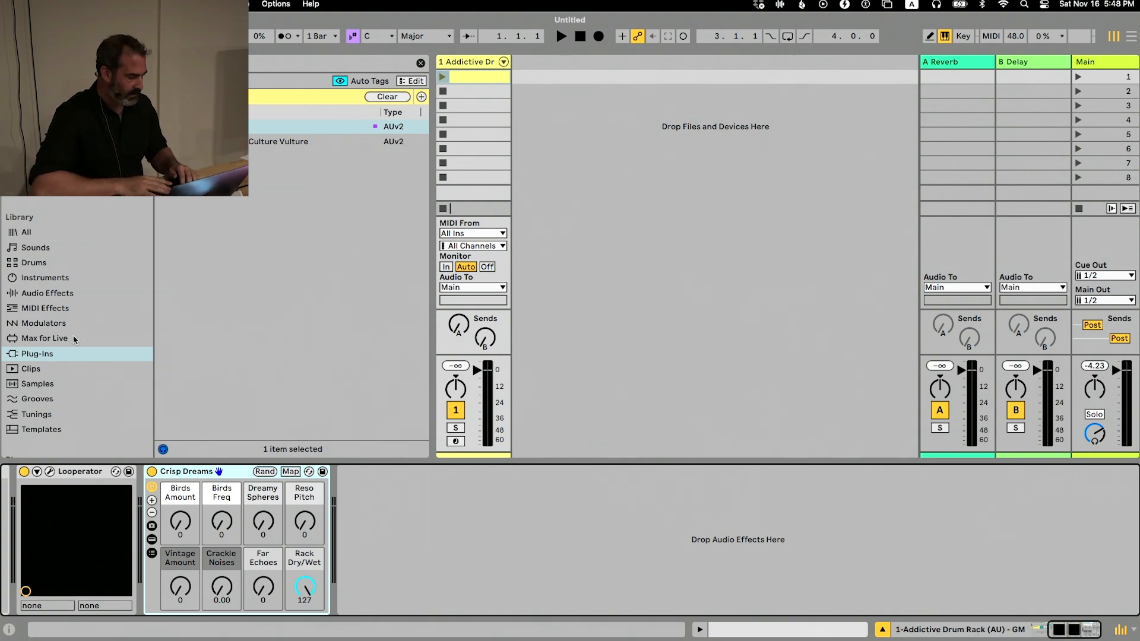
Expand the Shunk Project folder in the browser and check inside its Drum Rack Hacks, Ace and Drum Switch Ups sets
scroll(77, 341, "down", 5)
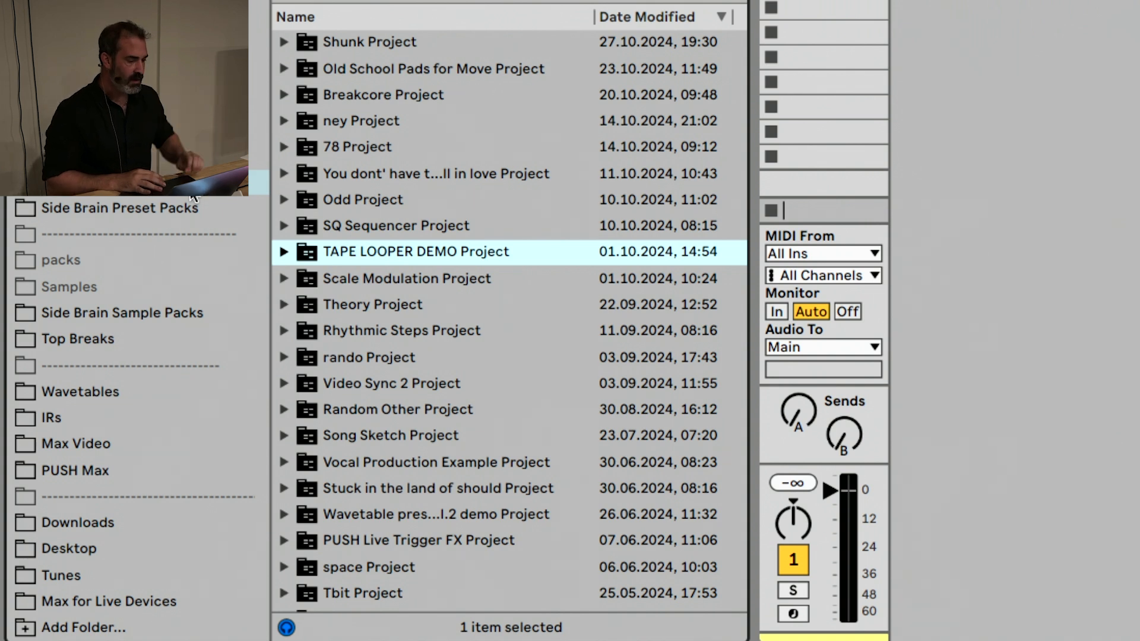
left_click(283, 41)
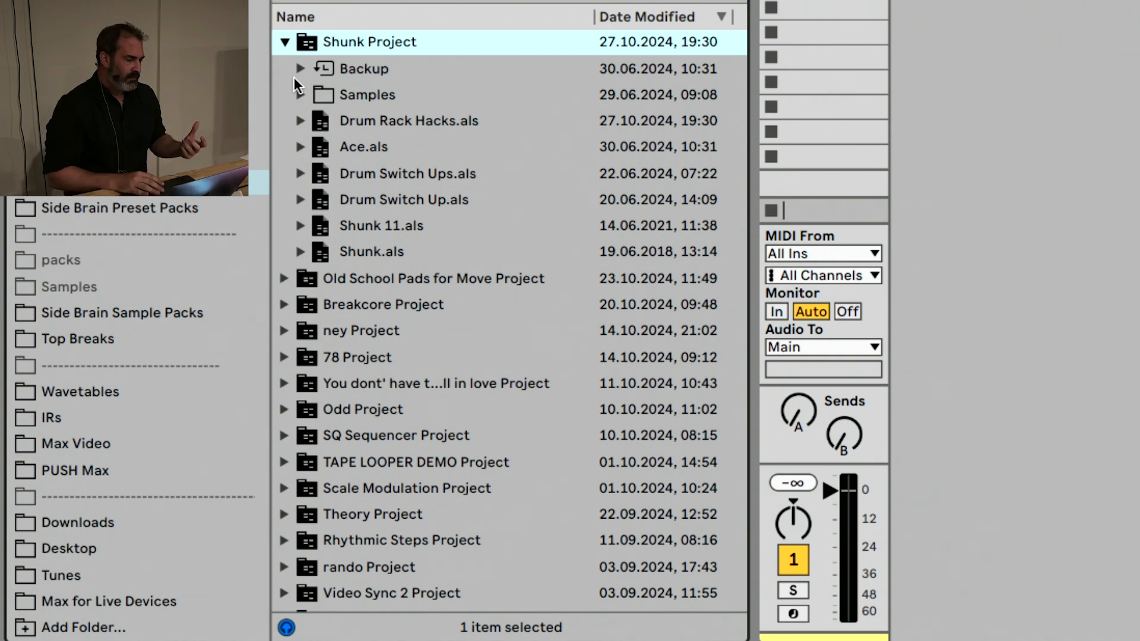
left_click(299, 119)
left_click(299, 118)
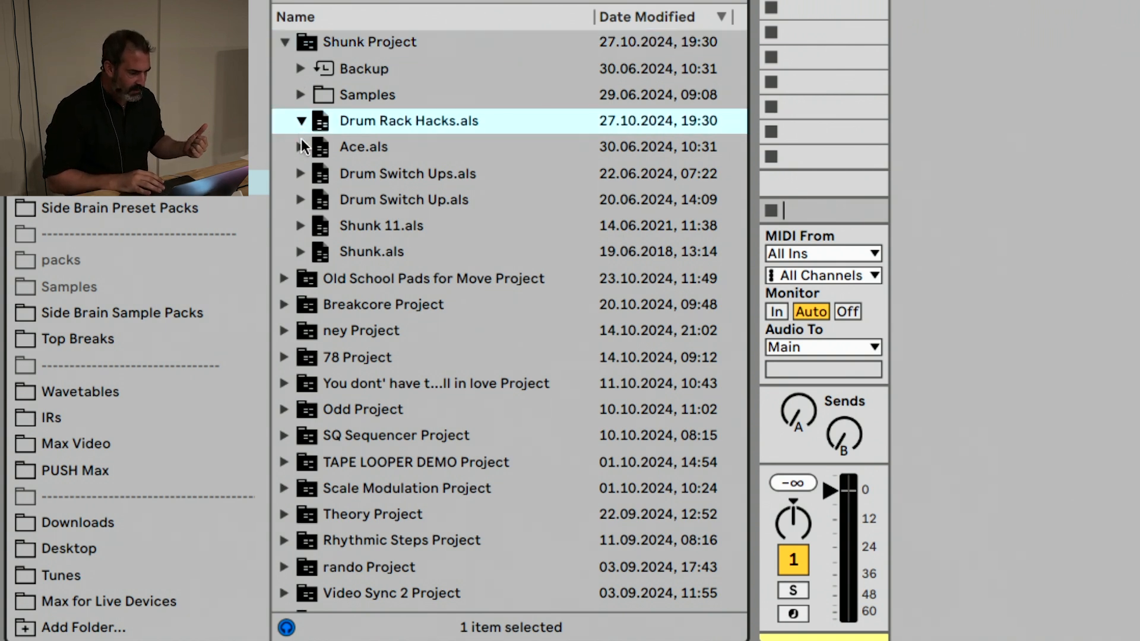
left_click(301, 142)
left_click(300, 172)
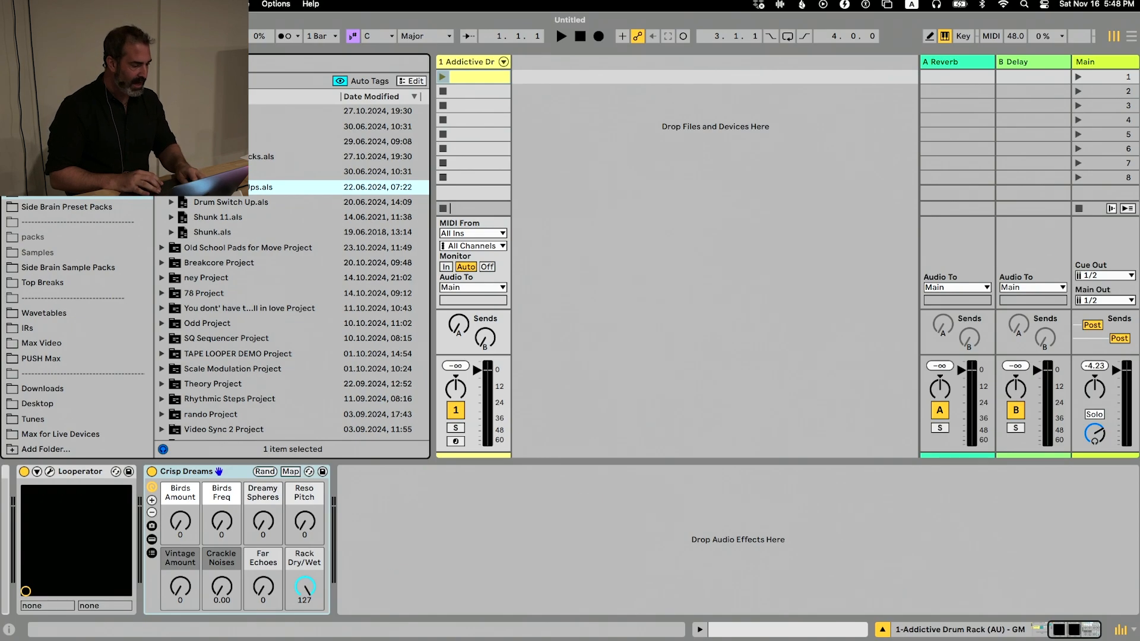
Open the Desktop place and expand Dyad Project and its Dyad.als set to view the tracks inside
key("super+f")
left_click(59, 404)
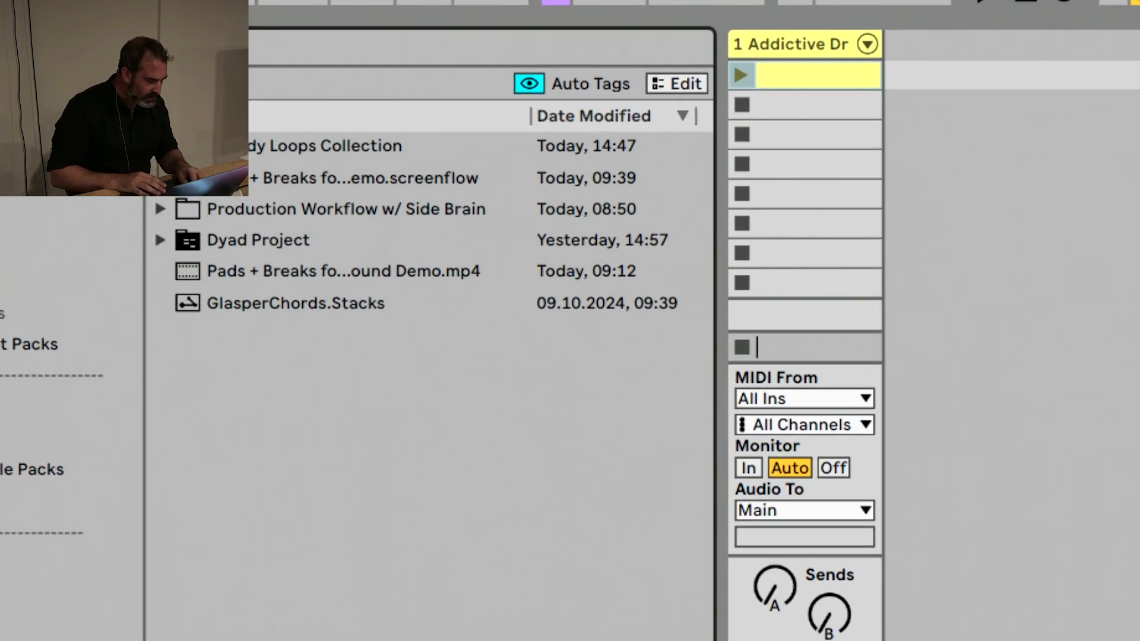
left_click(162, 157)
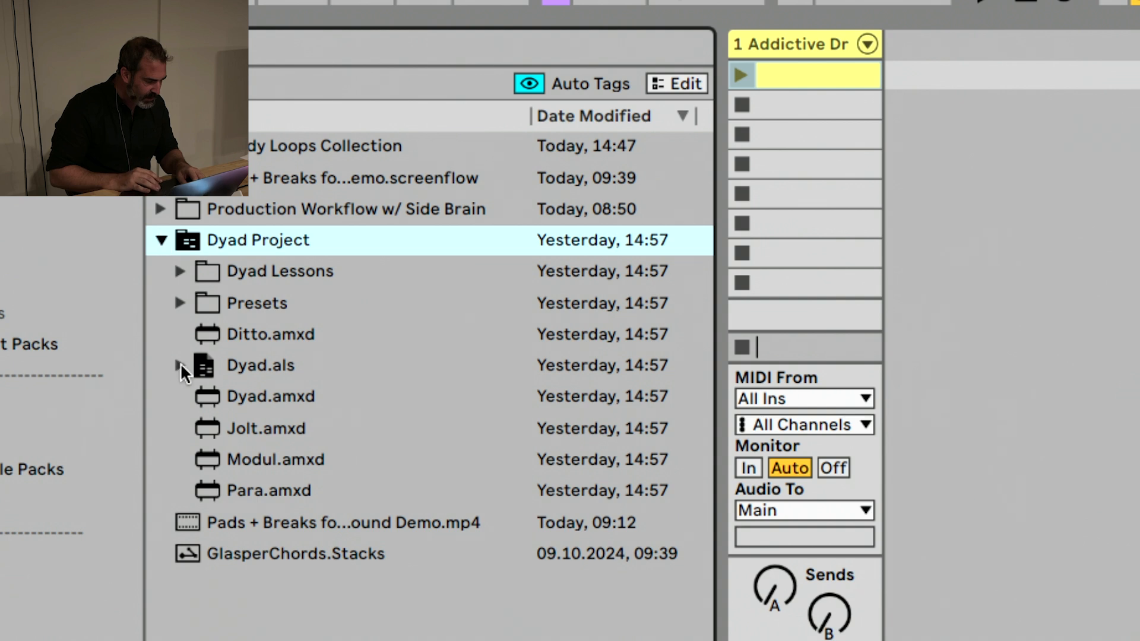
left_click(179, 364)
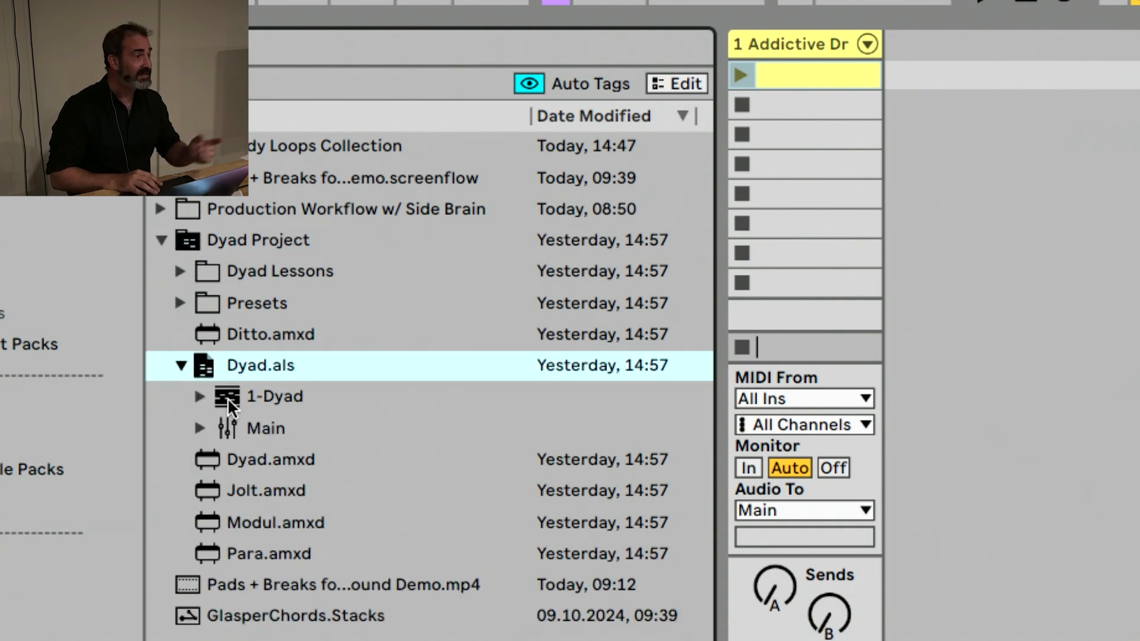
Return to the Ableton Projects place, collapse Shunk Project, and check which columns are offered for the project list
left_click_drag(227, 398, 318, 397)
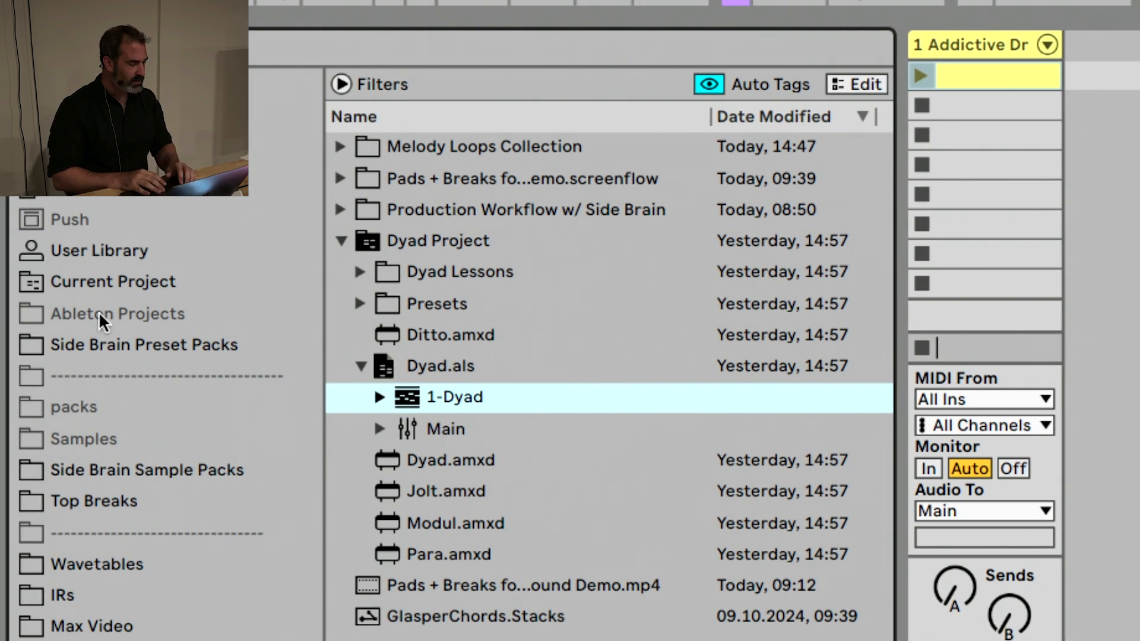
left_click(99, 313)
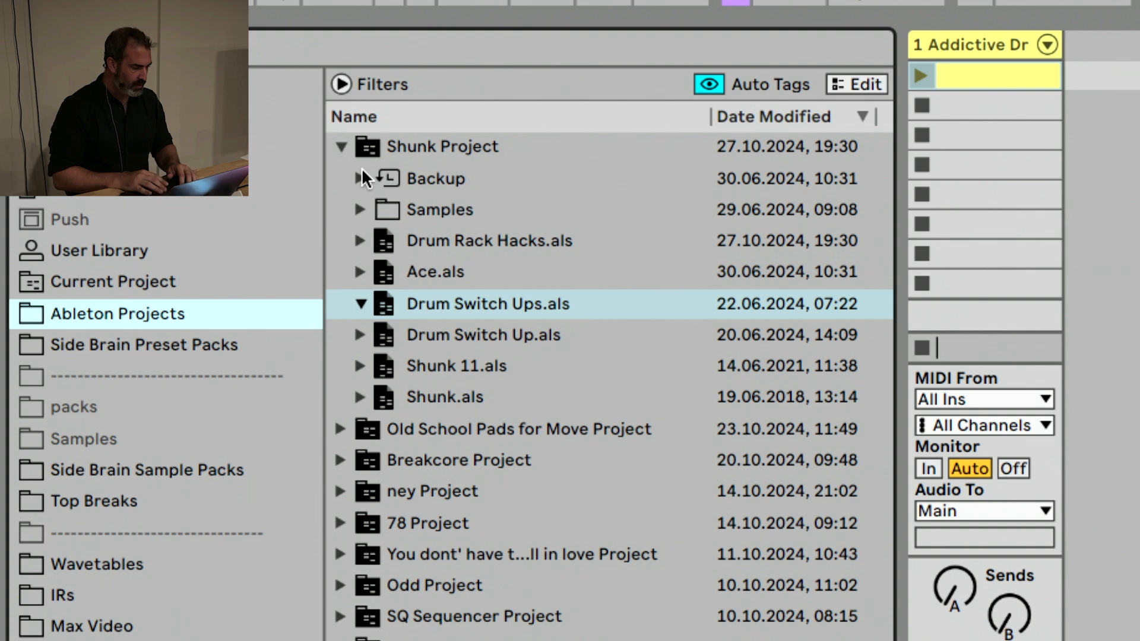
left_click(340, 147)
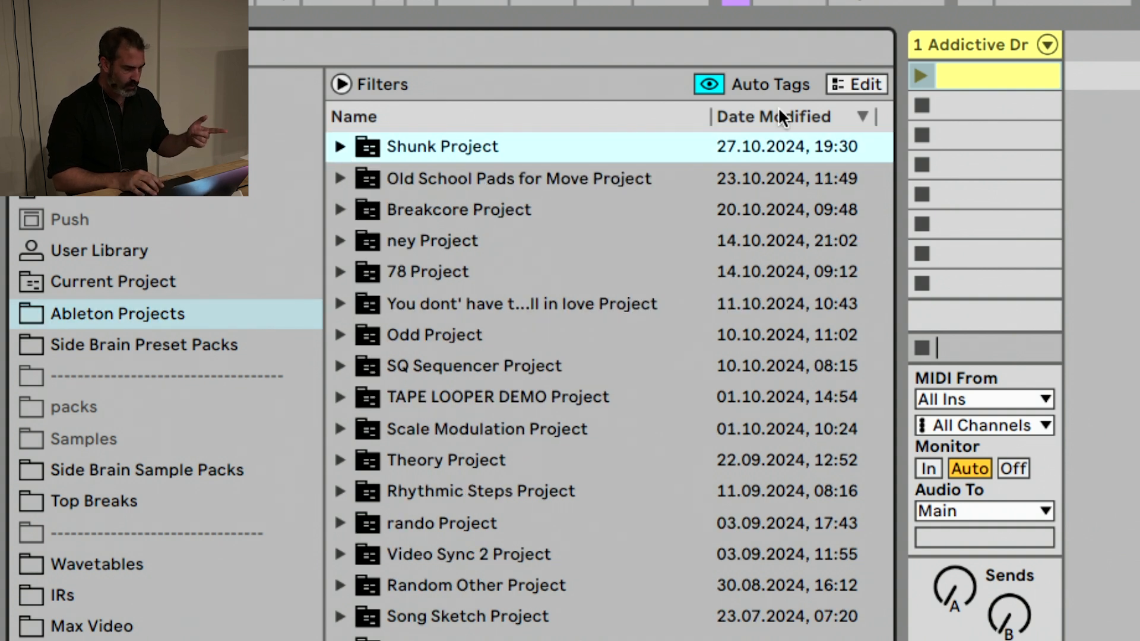
left_click(757, 111)
left_click(757, 112)
right_click(757, 112)
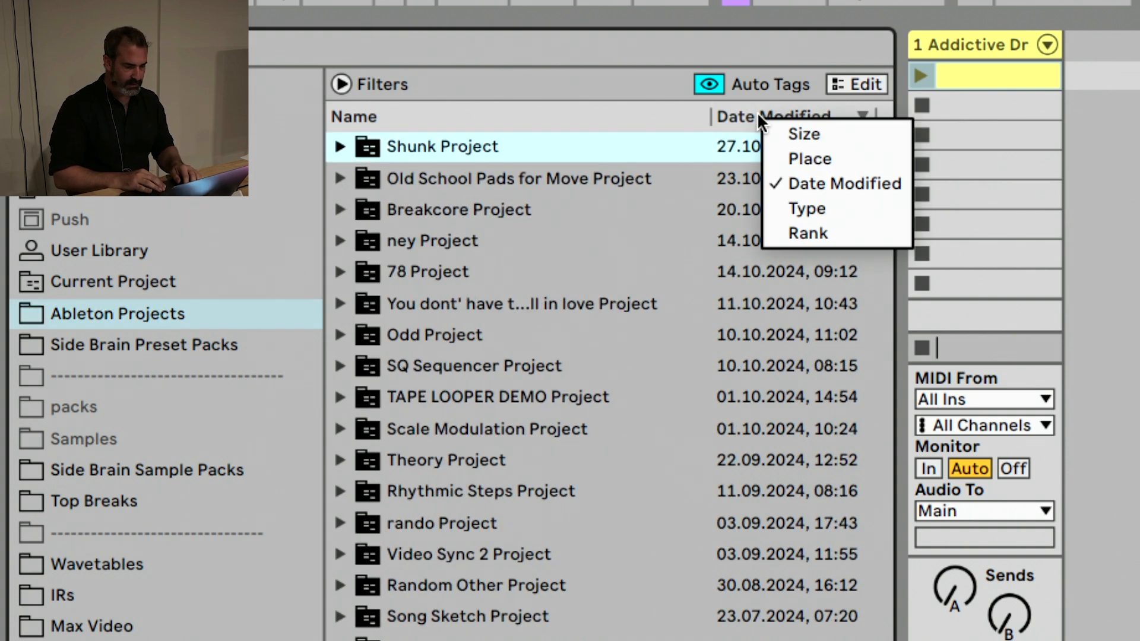
left_click(745, 113)
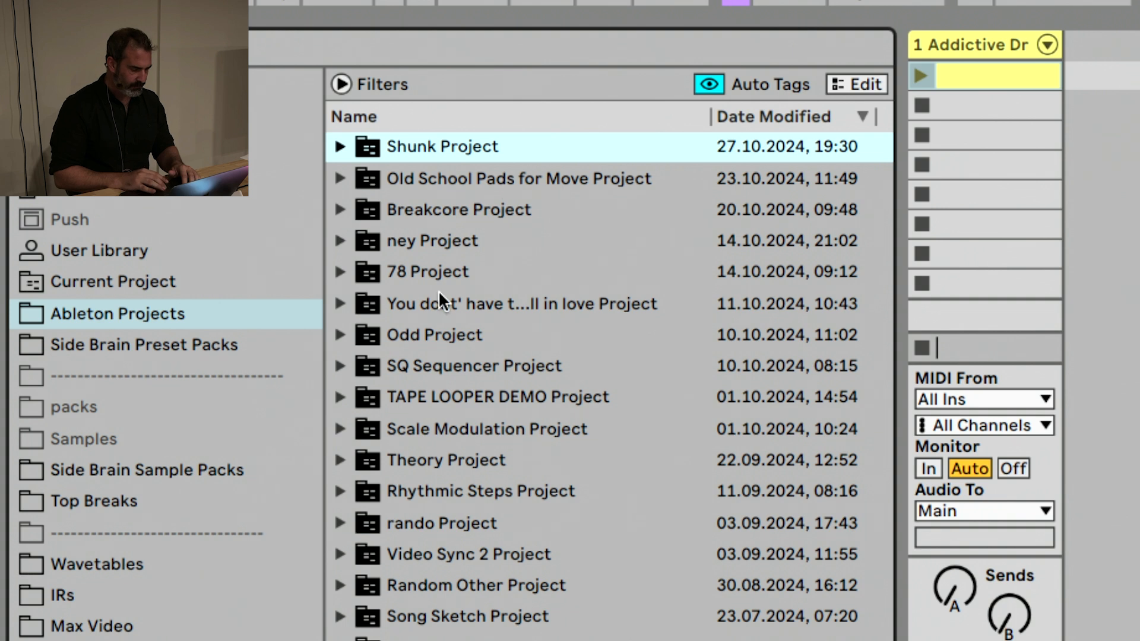
Open the Side Brain Preset Packs place, collapse the Meld pack, and look inside the Wavetable Presets Vol. 1 and Vol. 2 folders
left_click(133, 344)
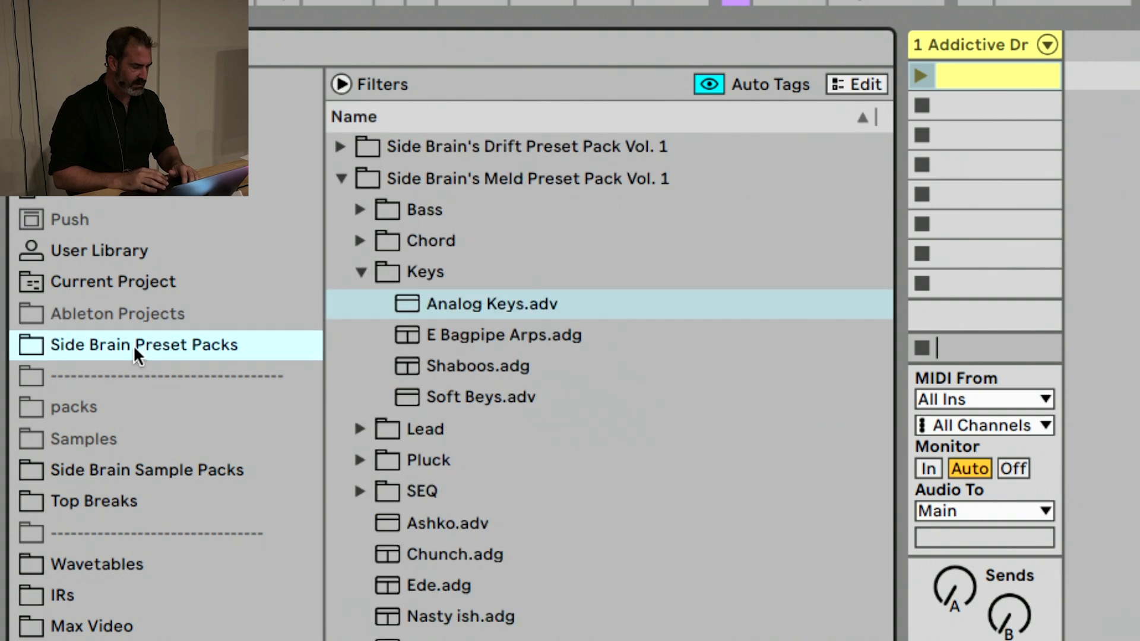
left_click(363, 178)
left_click(339, 212)
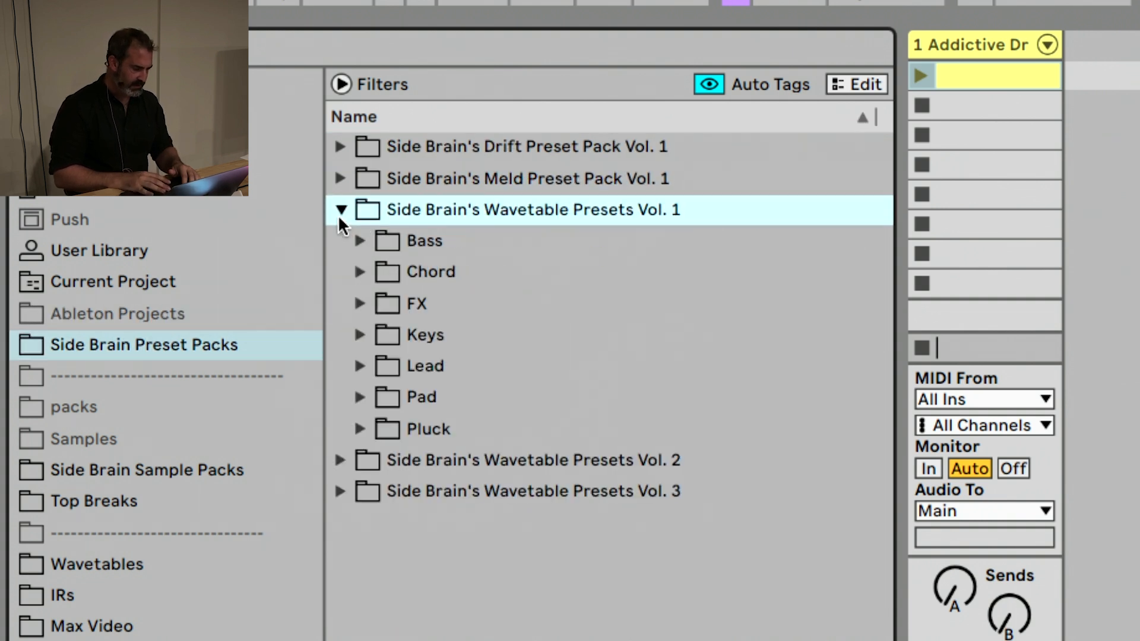
left_click(338, 212)
left_click(342, 238)
left_click(342, 237)
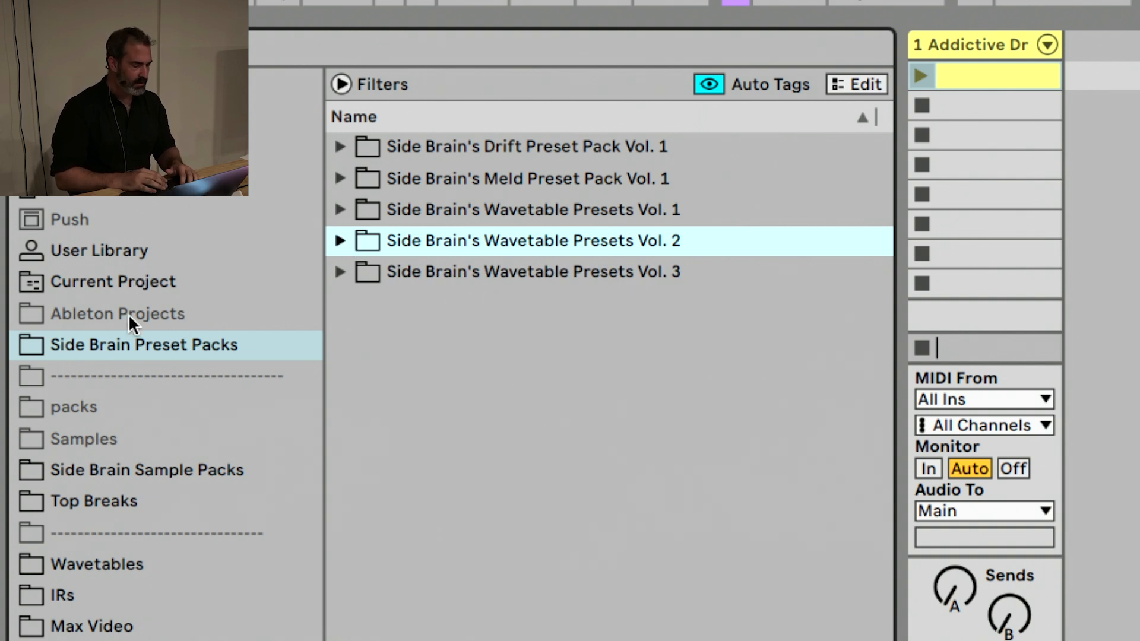
Look inside the Bass folder of Side Brain's Drift Preset Pack Vol. 1, and collapse the pack again
left_click(341, 147)
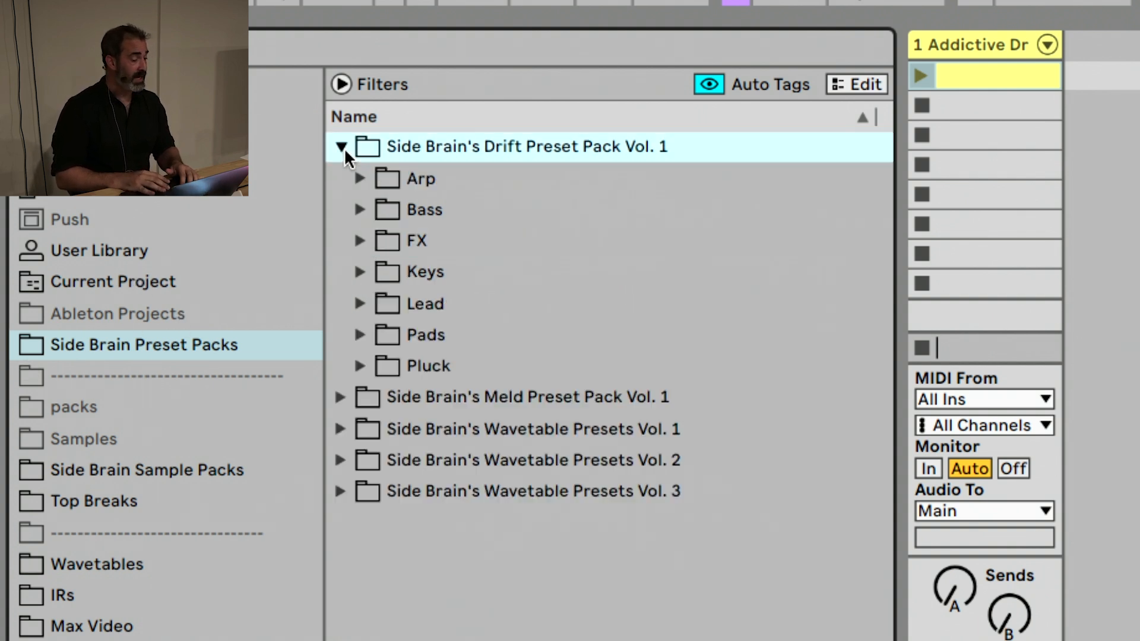
left_click(360, 209)
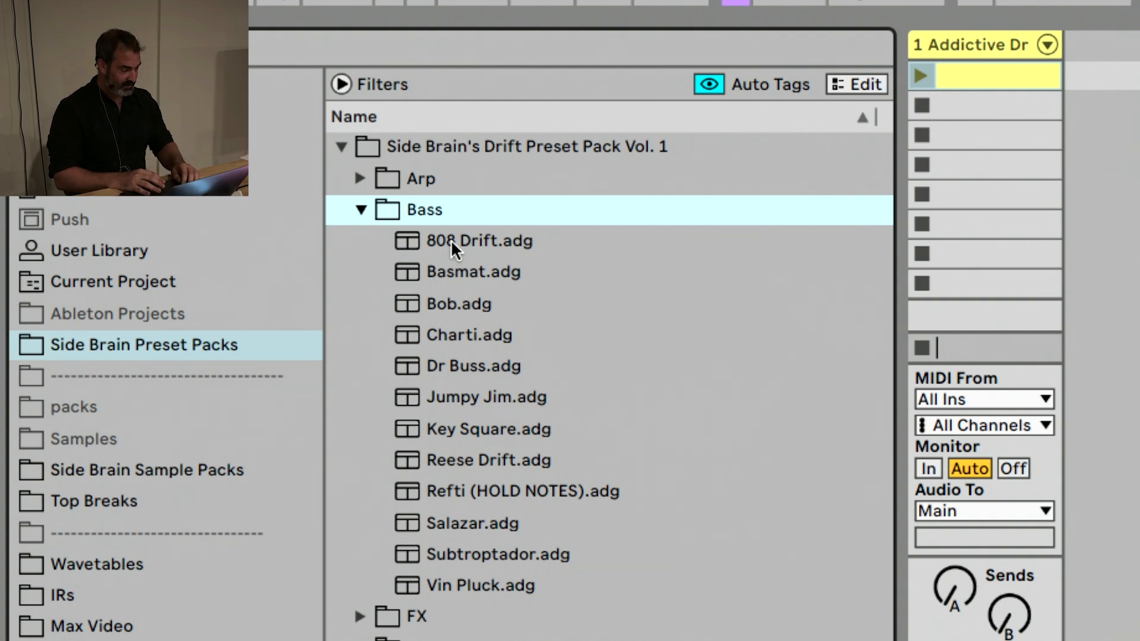
left_click(359, 210)
left_click(342, 146)
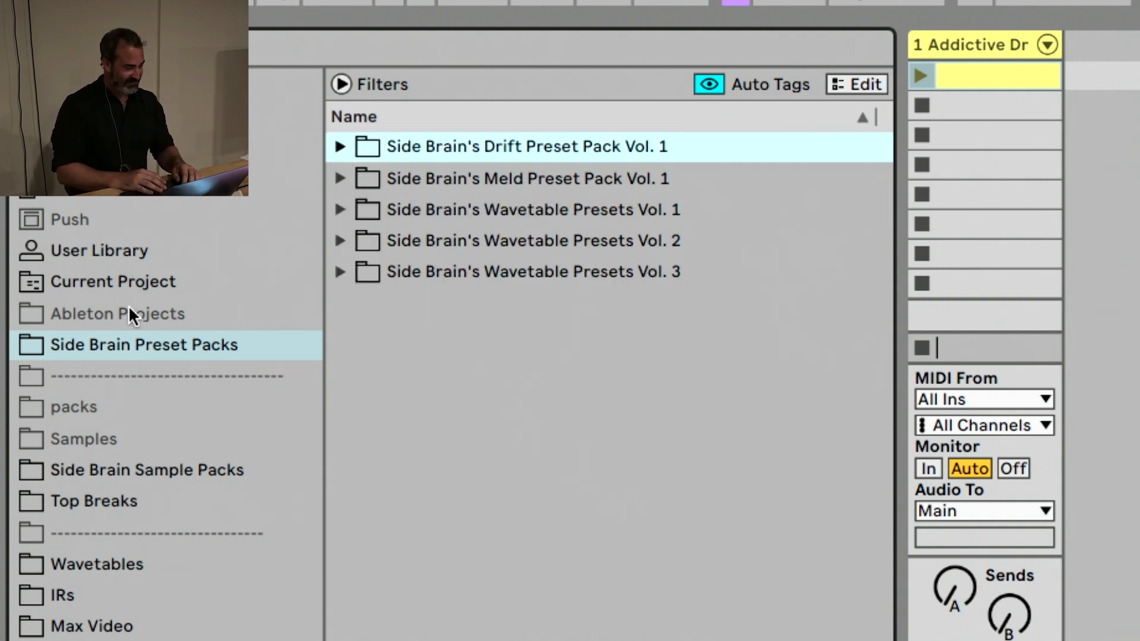
Open the packs place and look inside its Afro - Ragatton - Ethnic folder, collapsing it again
left_click(53, 406)
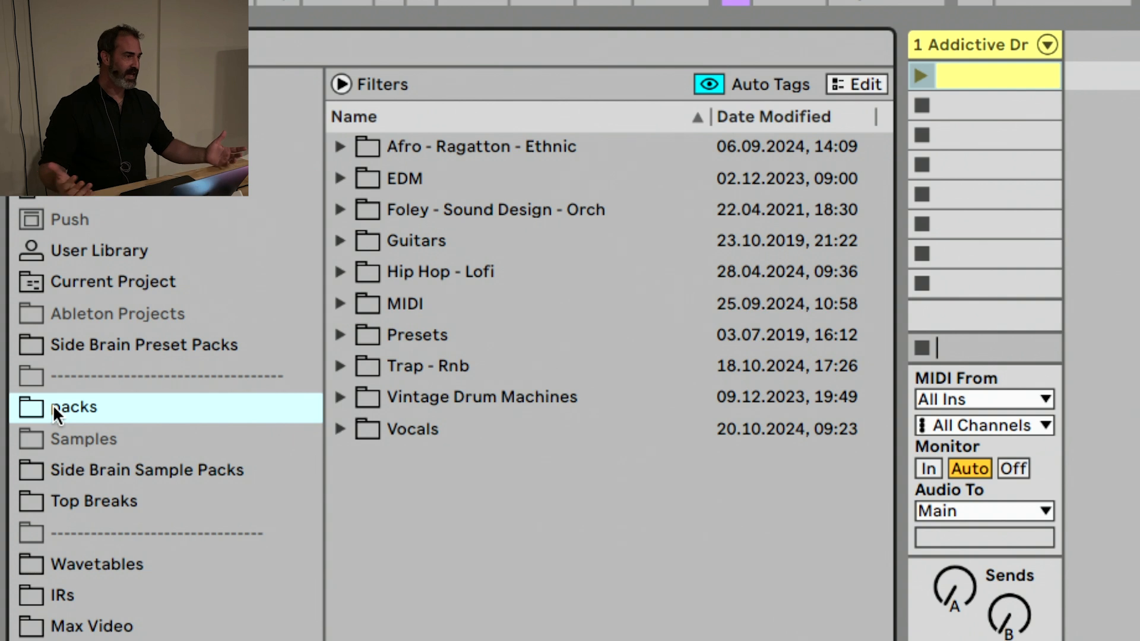
key("Up")
key("Down")
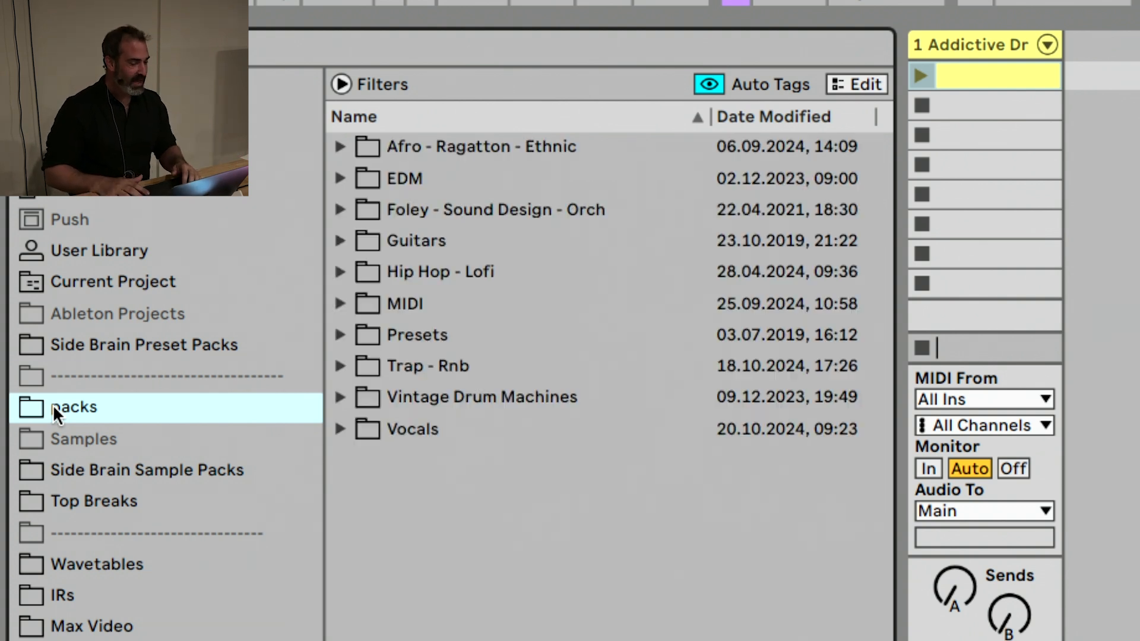
key("Right")
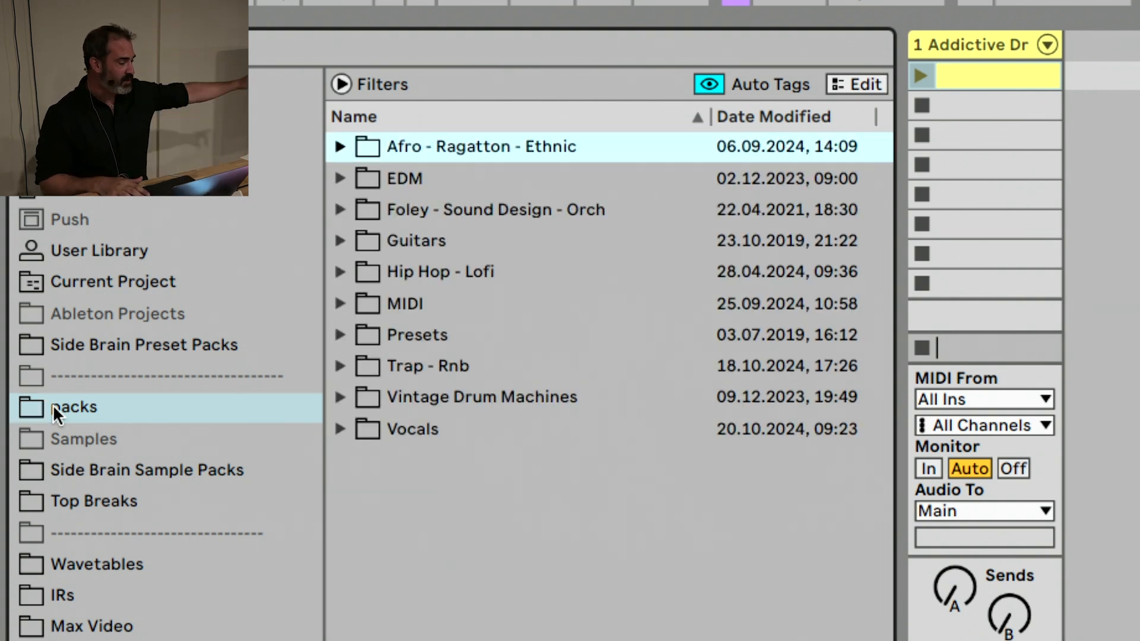
key("Down")
key("Up")
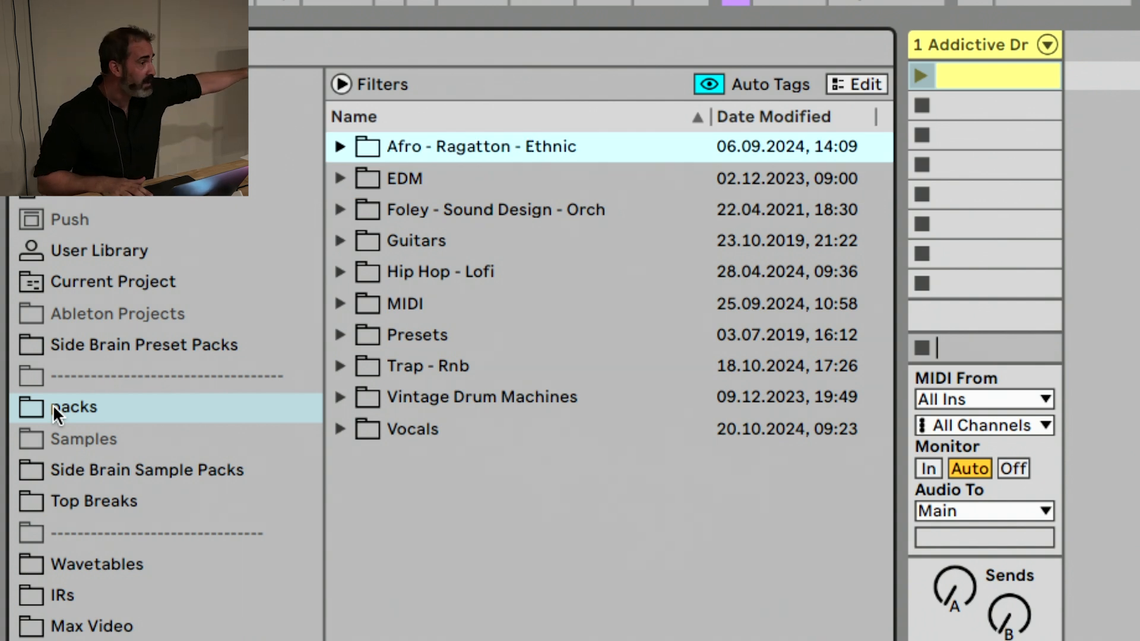
key("Right")
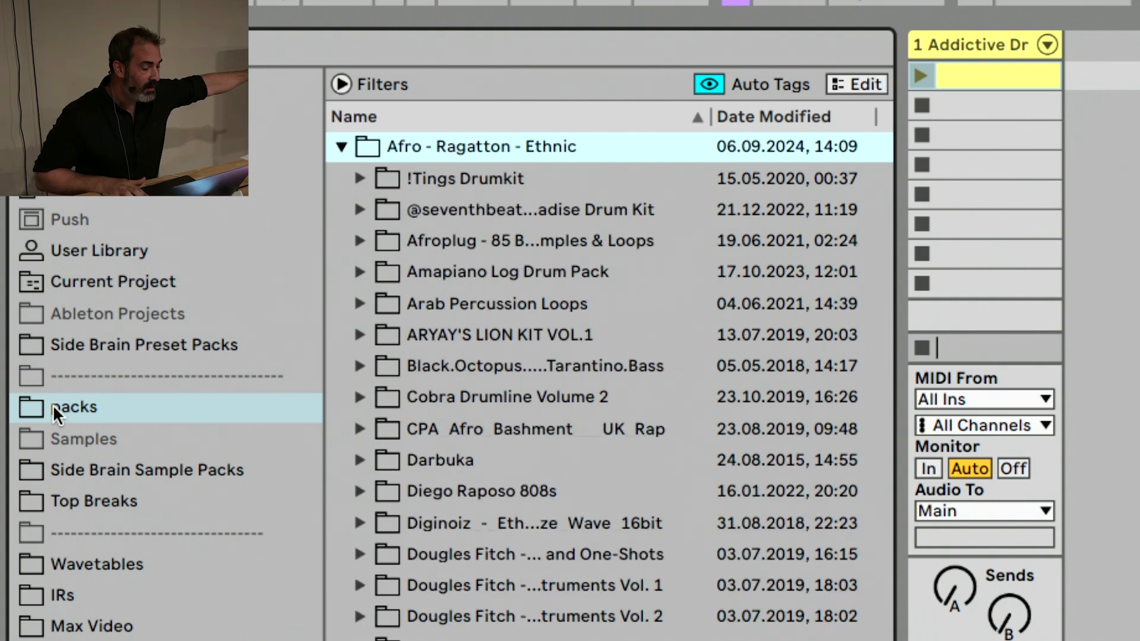
key("Left")
Expand the EDM folder in packs, look through its genre subfolders, and collapse it again
key("Down")
key("Right")
key("Down")
key("Right")
key("Left")
key("Down")
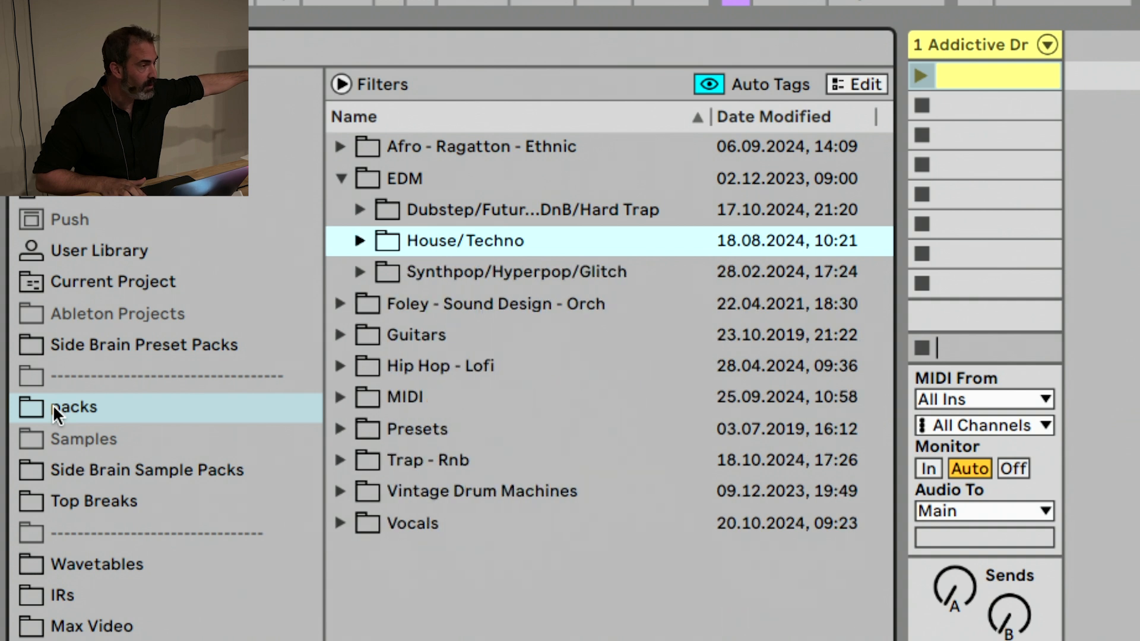
key("Down")
key("Right")
key("Left")
key("Left")
Look inside the Foley - Sound Design - Orch, Guitars, Hip Hop - Lofi and MIDI folders one after another, collapsing each
key("Left")
key("Down")
key("Right")
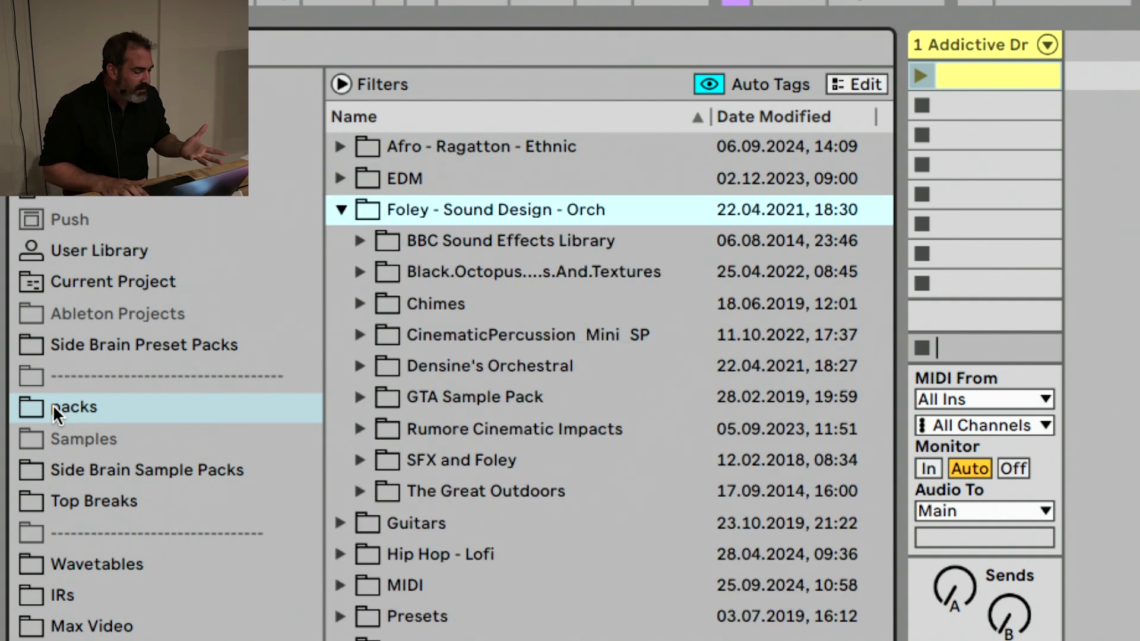
key("Left")
key("Down")
key("Right")
key("Left")
key("Down")
key("Right")
key("Left")
key("Down")
key("Right")
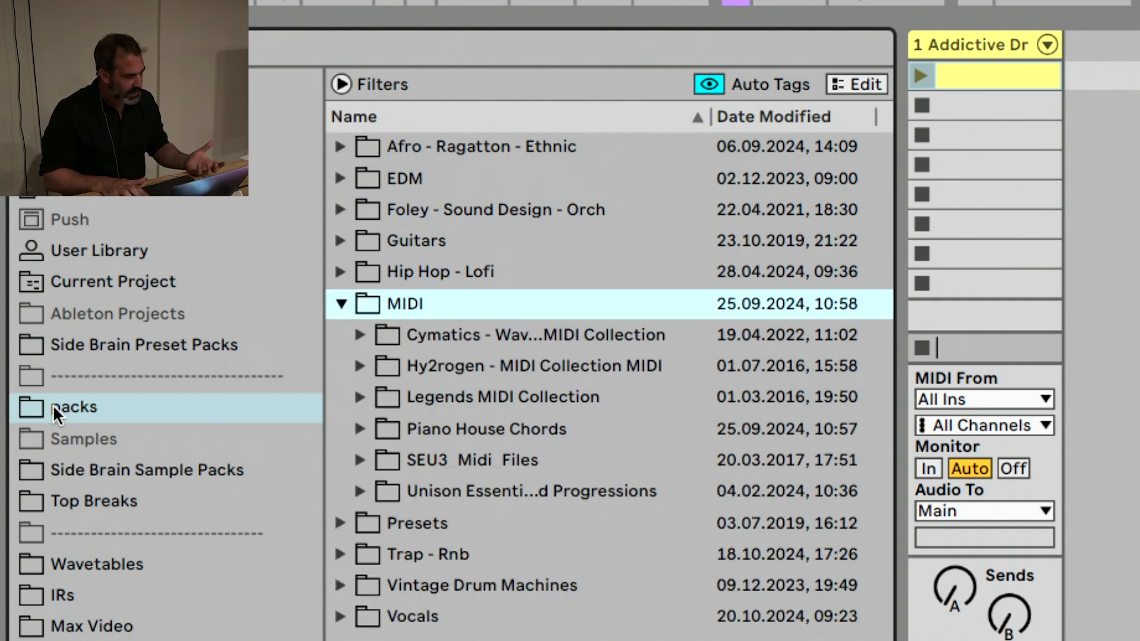
Look inside the Presets, Trap - Rnb, Vintage Drum Machines and Vocals folders one after another, collapsing each
key("Left")
key("Down")
key("Right")
key("Left")
key("Down")
key("Right")
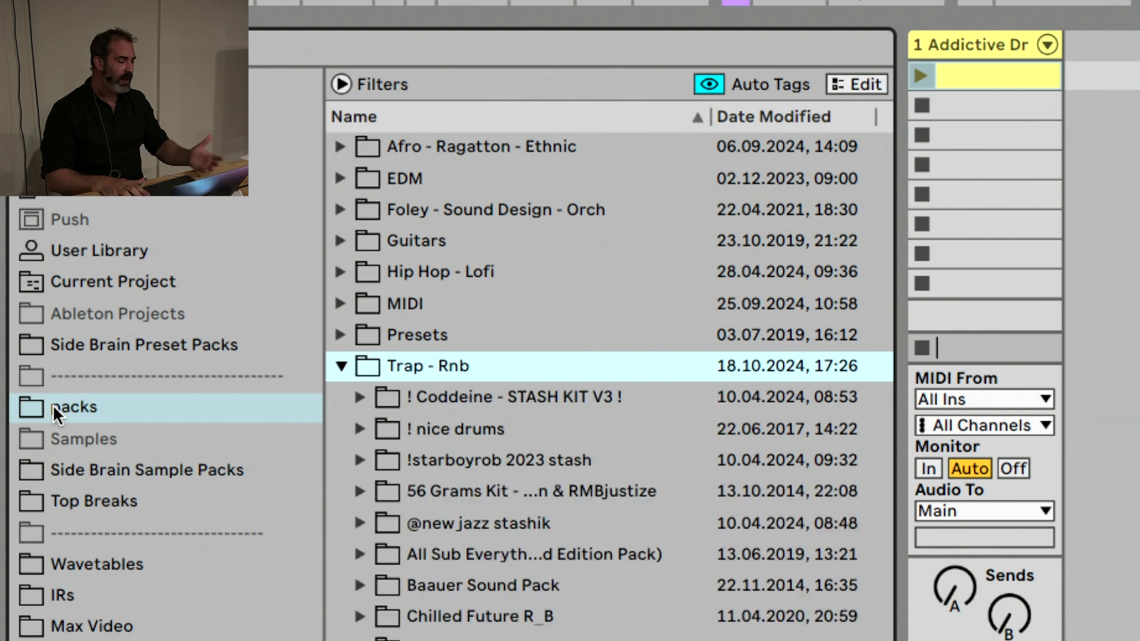
key("Left")
key("Down")
key("Right")
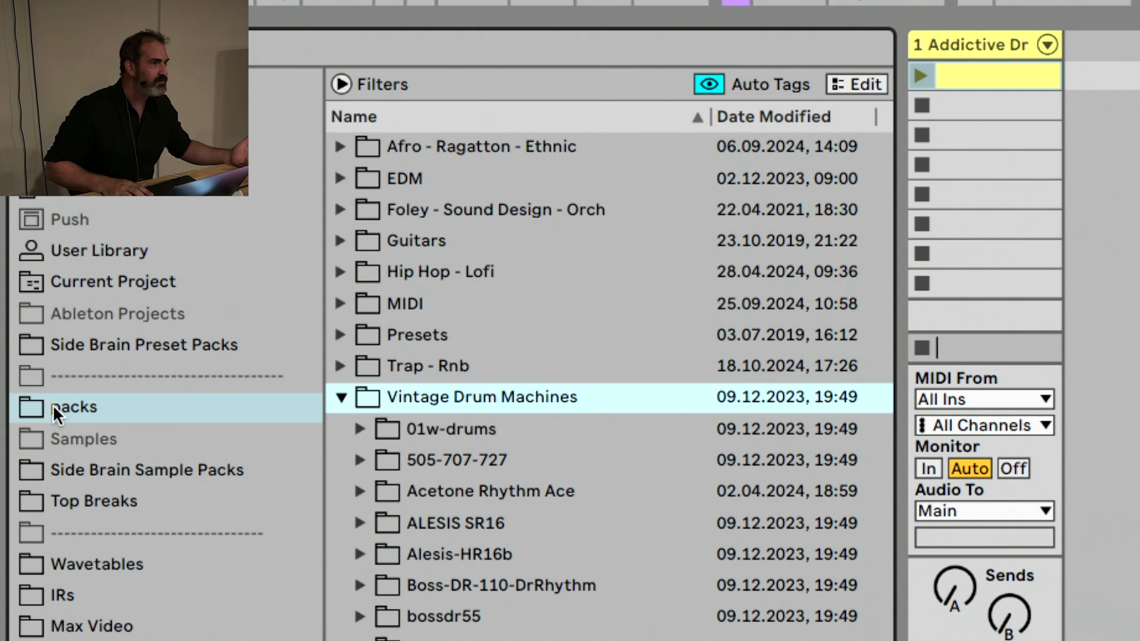
key("Left")
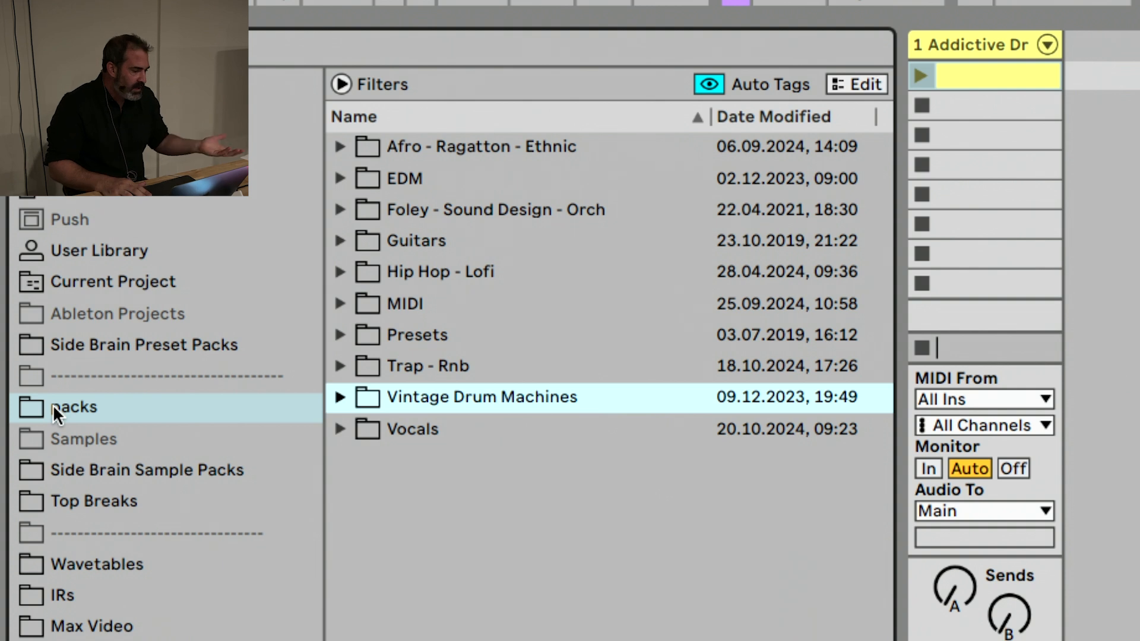
key("Right")
key("Left")
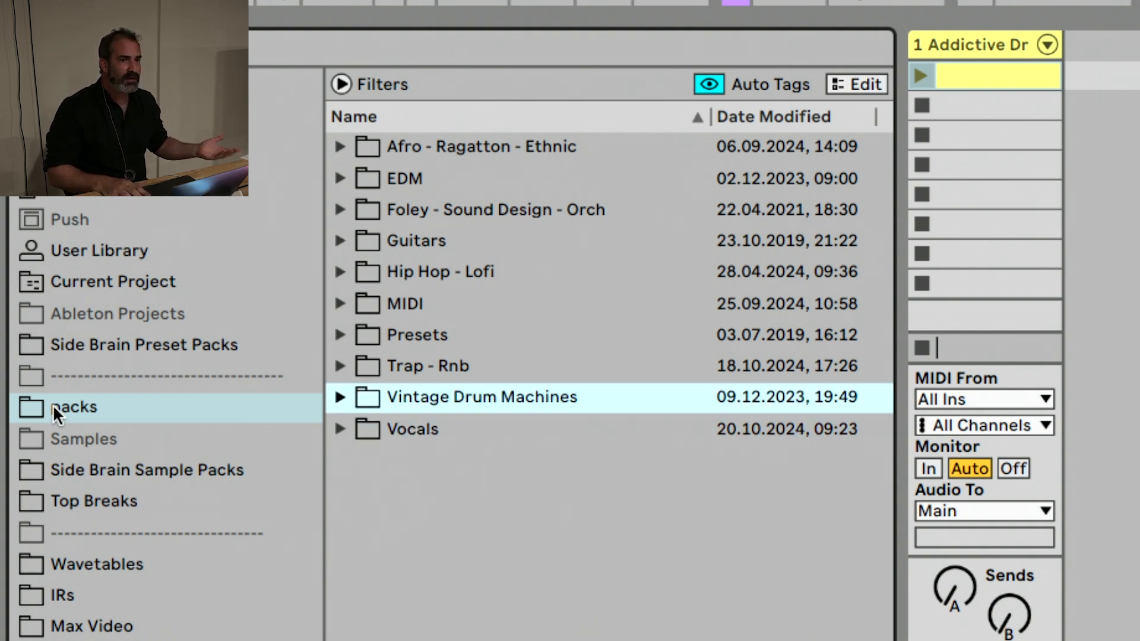
key("Down")
key("Right")
key("Left")
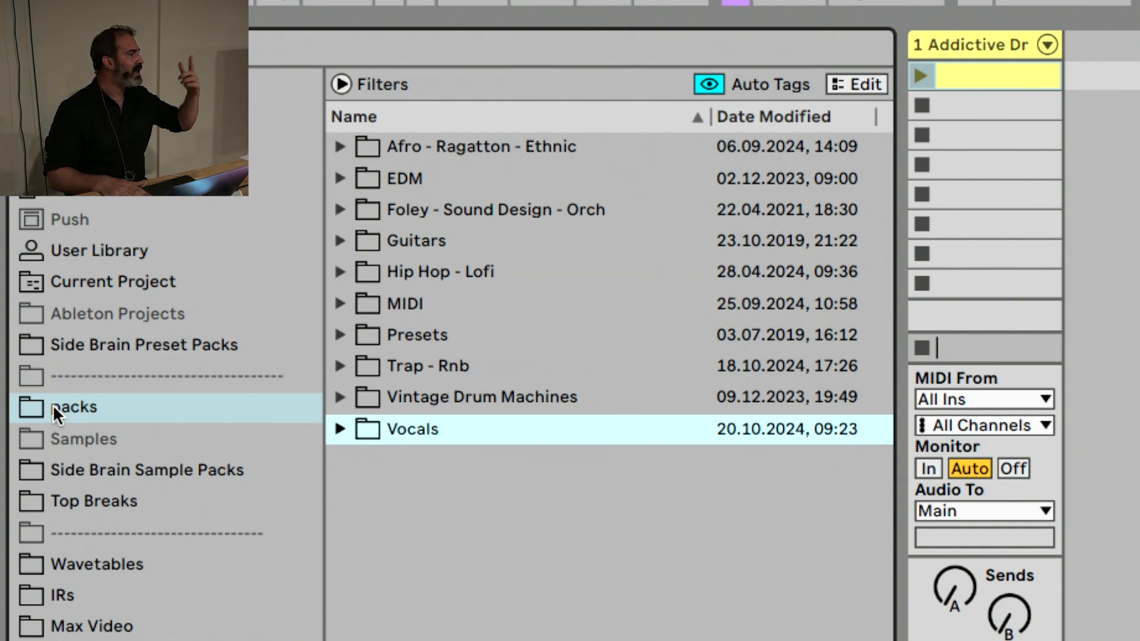
key("Up")
key("Up")
key("Up")
key("Down")
key("Down")
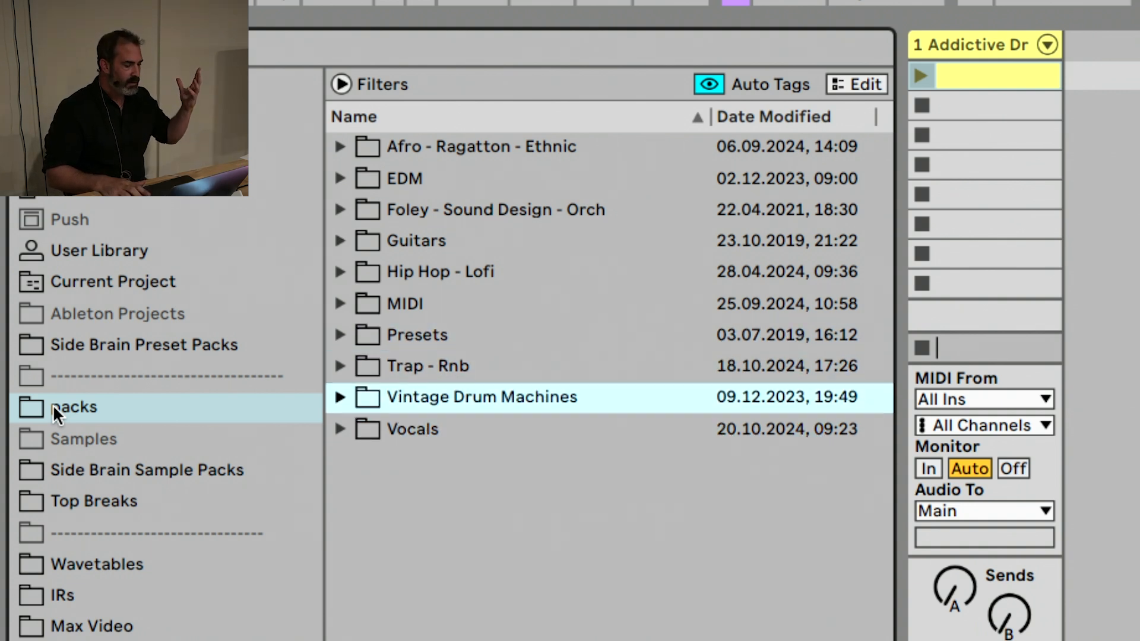
key("Up")
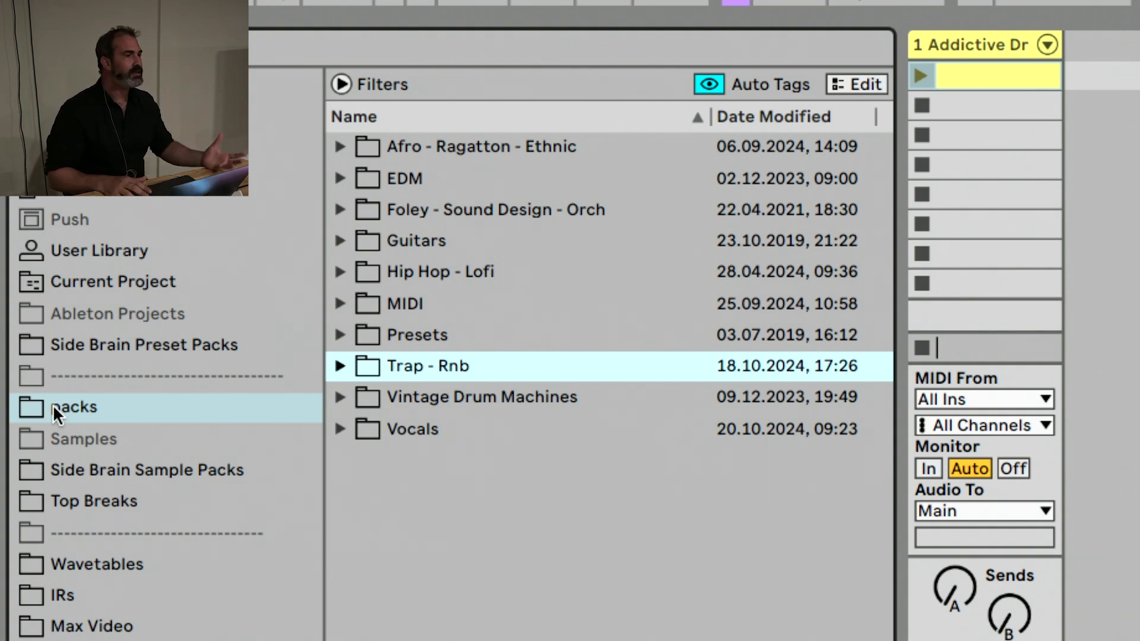
key("Up")
key("Up")
key("Up")
key("Down")
key("Down")
key("Down")
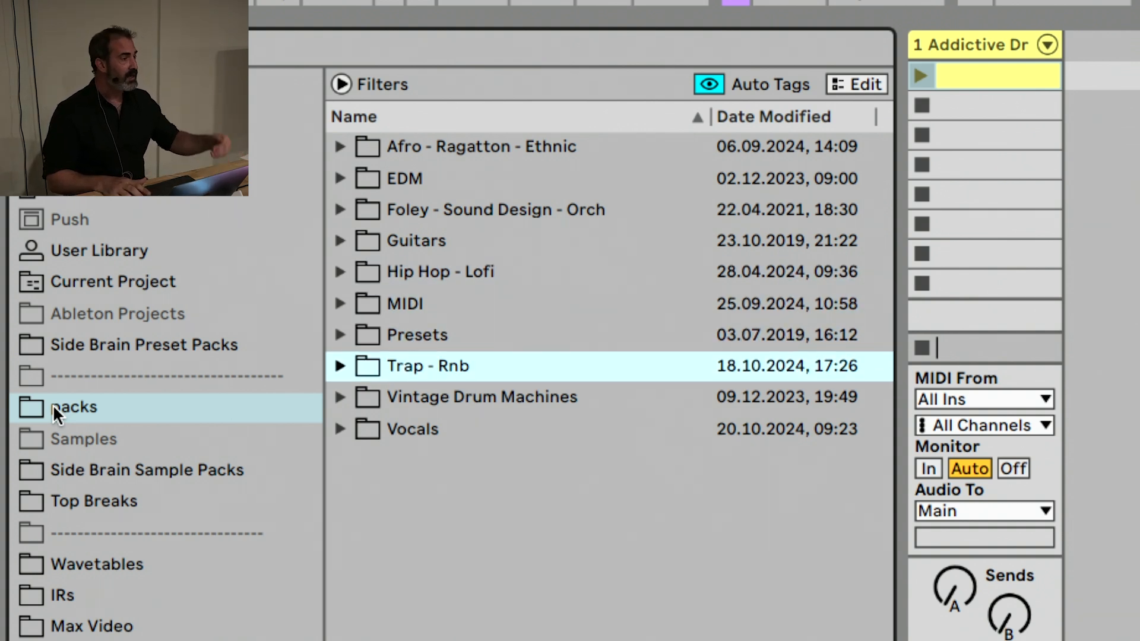
key("Down")
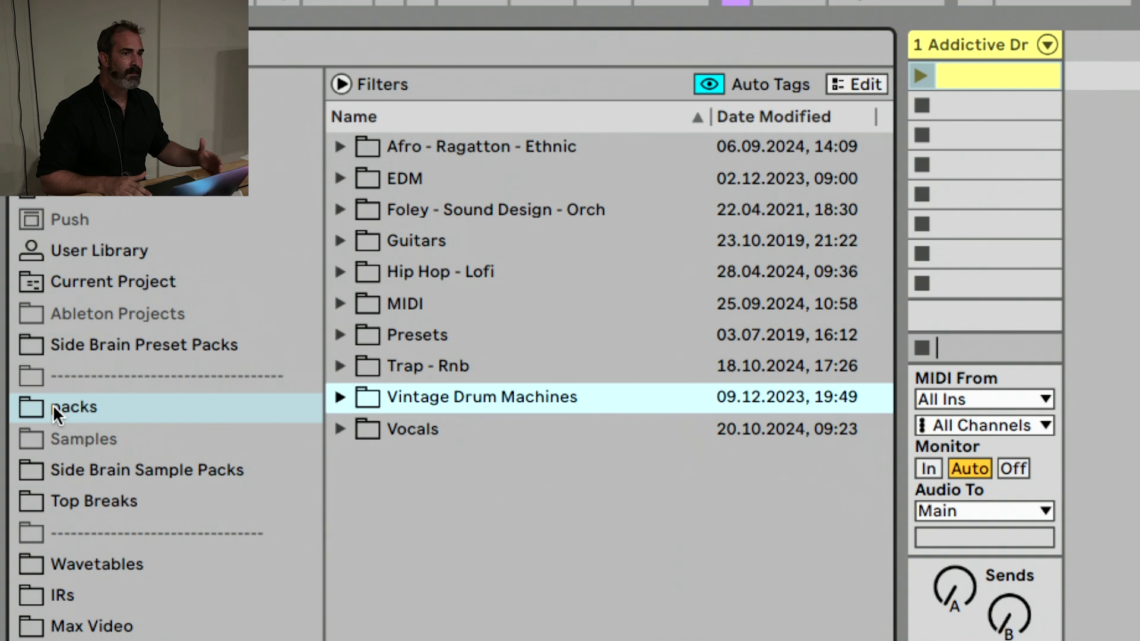
key("Down")
key("Up")
key("Up")
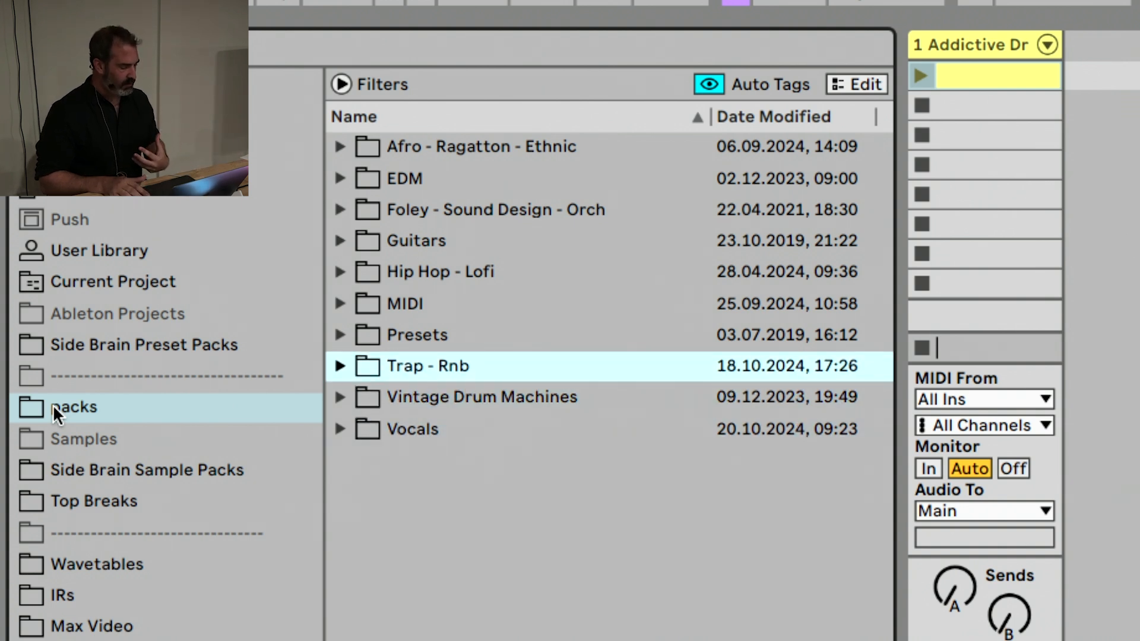
key("Down")
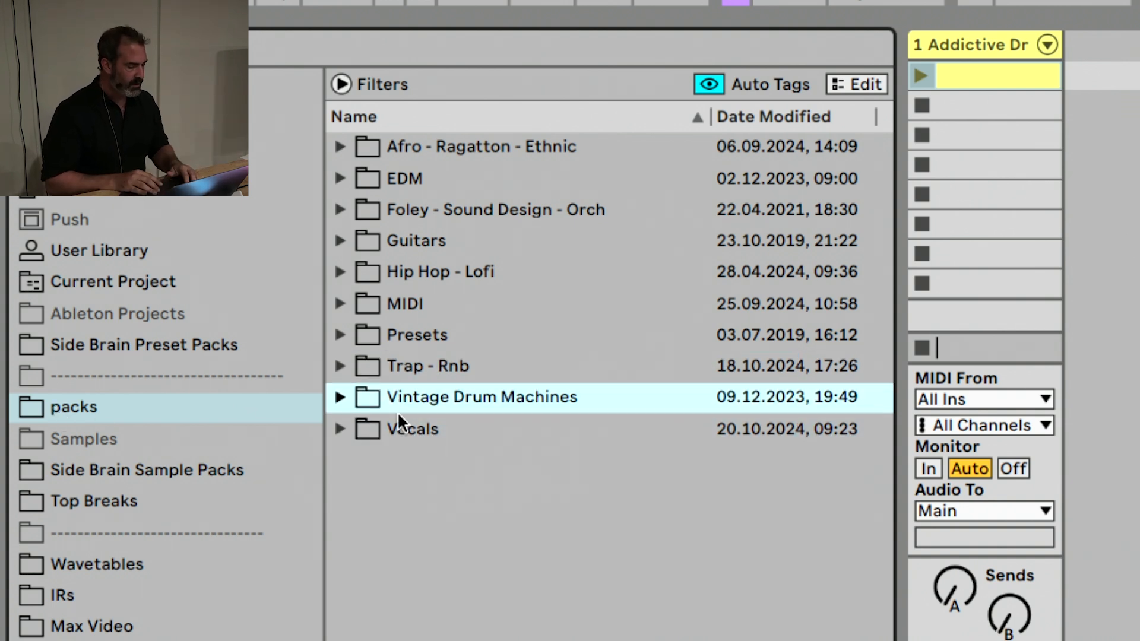
View the contents of the Samples, Side Brain Sample Packs, Top Breaks and Wavetables places in turn
left_click(150, 437)
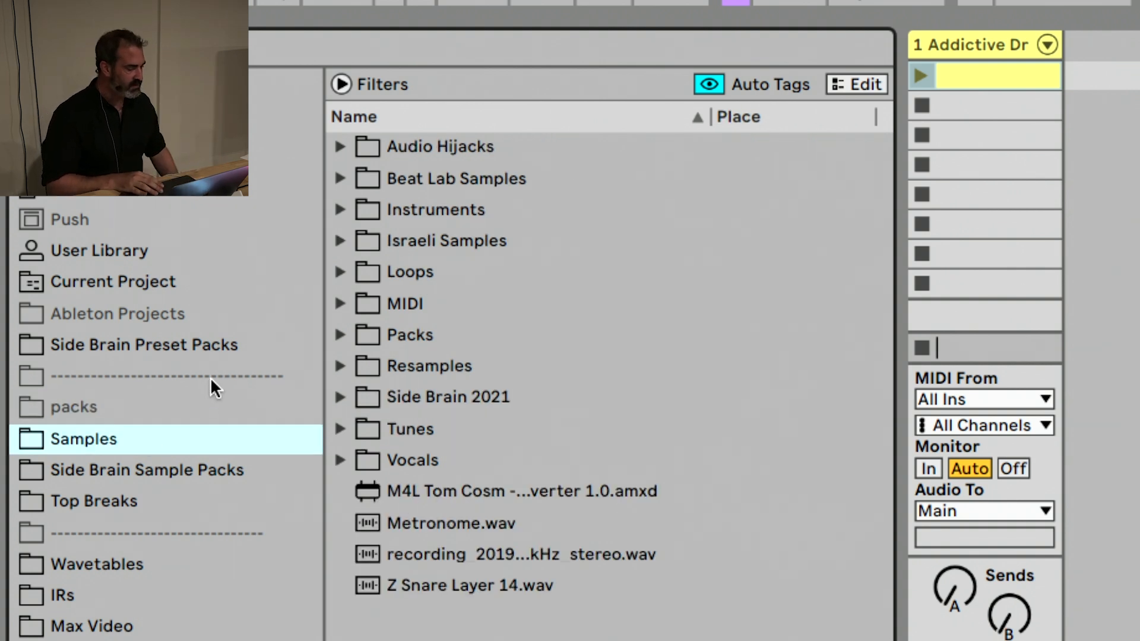
left_click(168, 468)
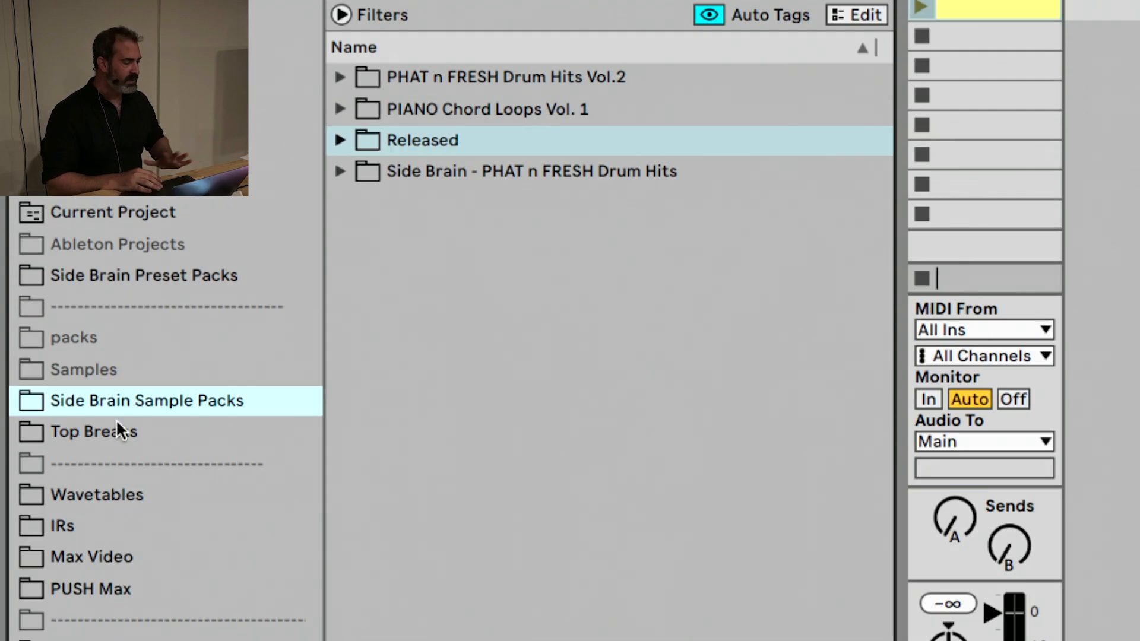
left_click(117, 253)
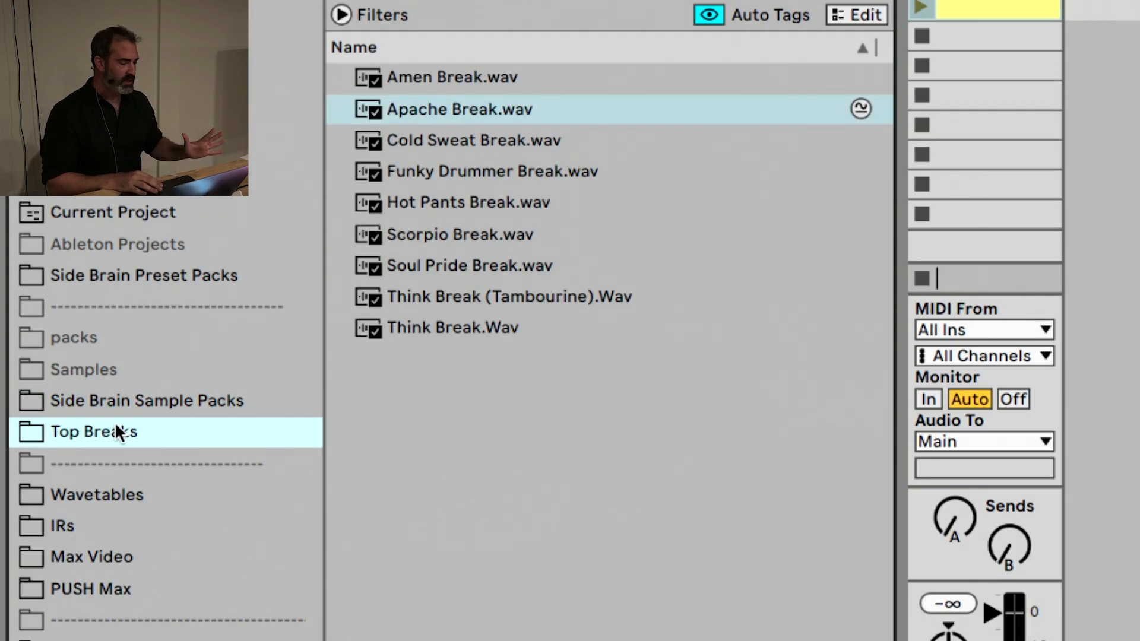
right_click(117, 425)
left_click(99, 435)
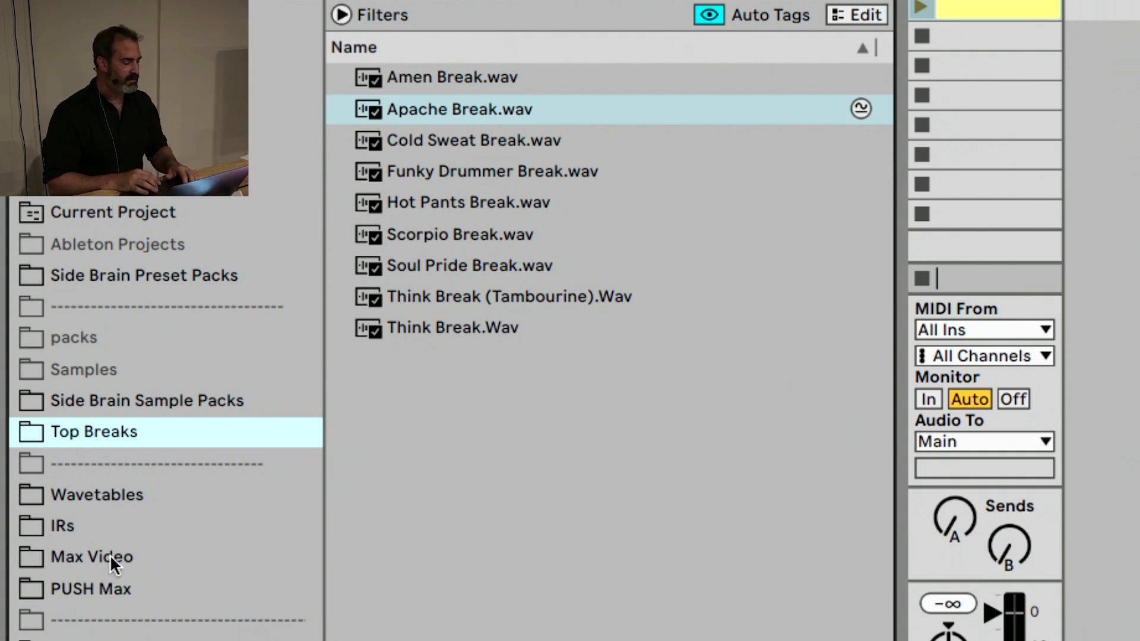
left_click(149, 494)
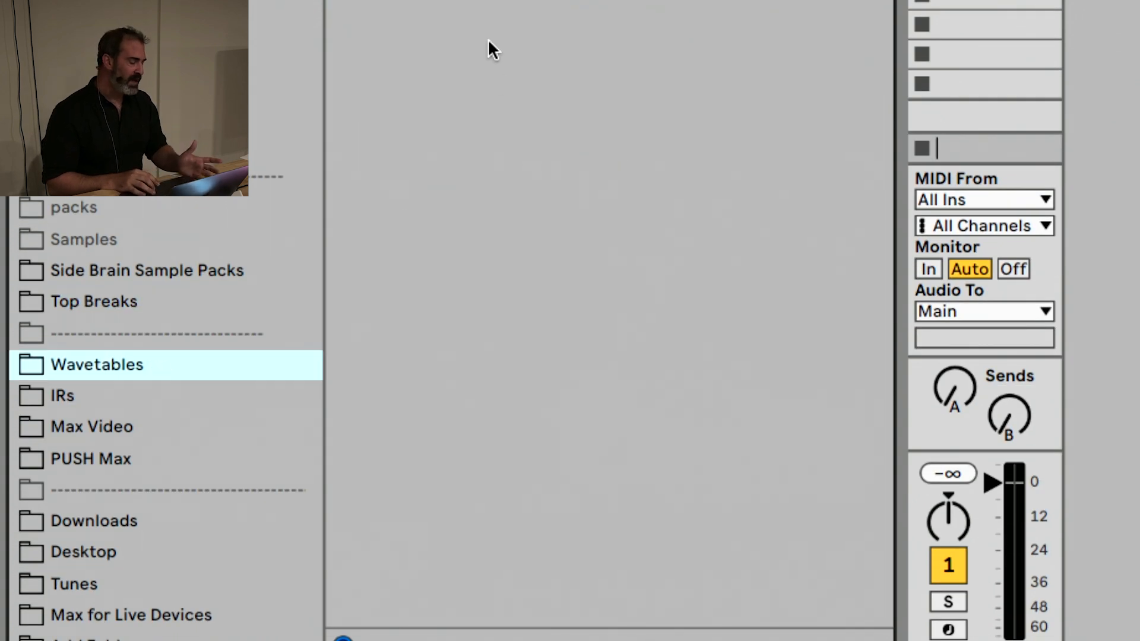
Look inside the Serum Wavetables and Collection folders of the Wavetables place
left_click(344, 162)
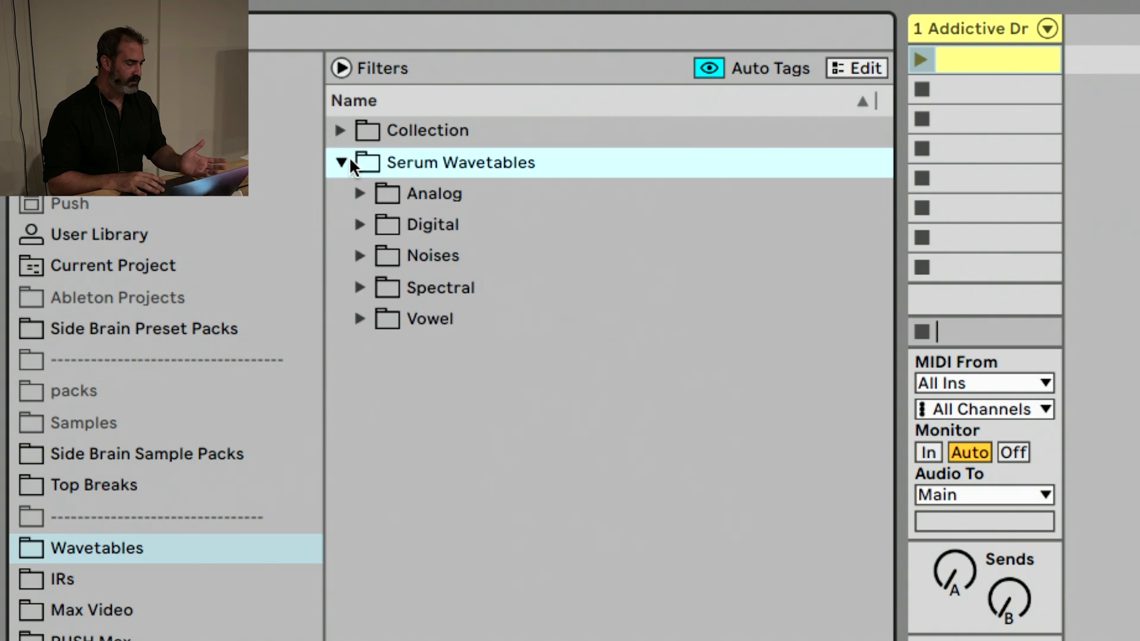
left_click(350, 161)
left_click(351, 130)
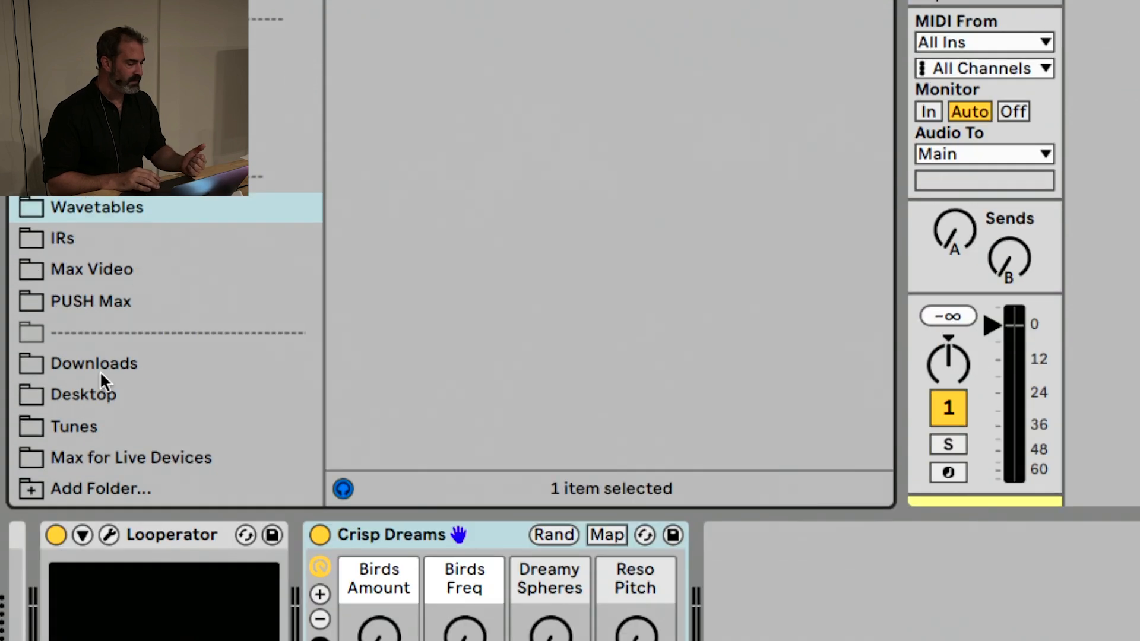
View the contents of the IRs, Max Video, PUSH Max and Downloads places in turn
left_click(104, 238)
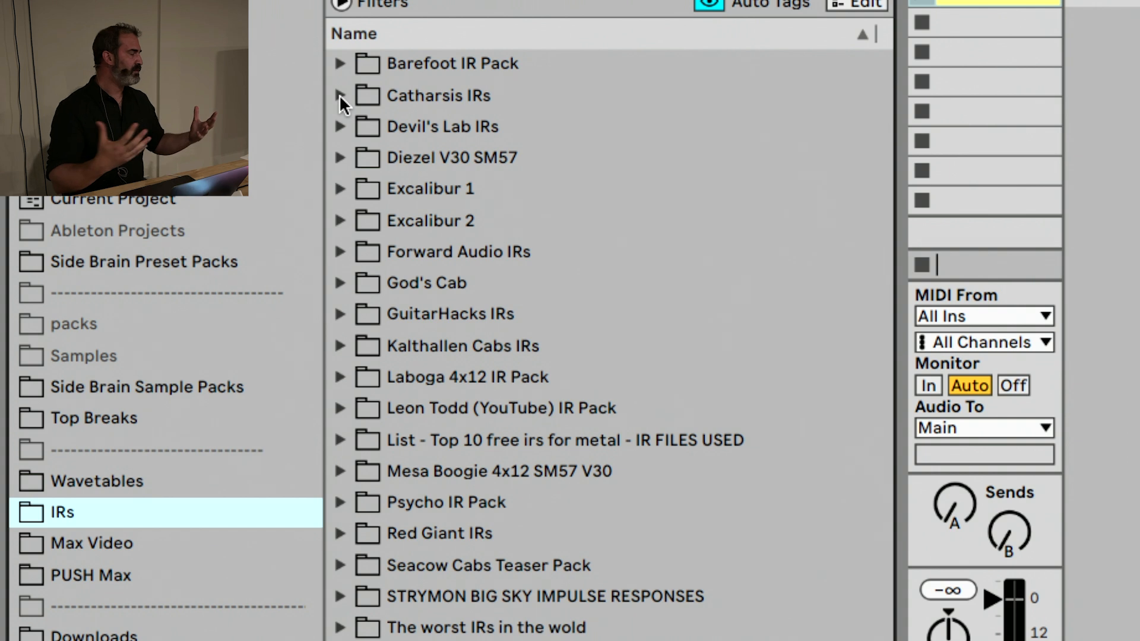
left_click(89, 541)
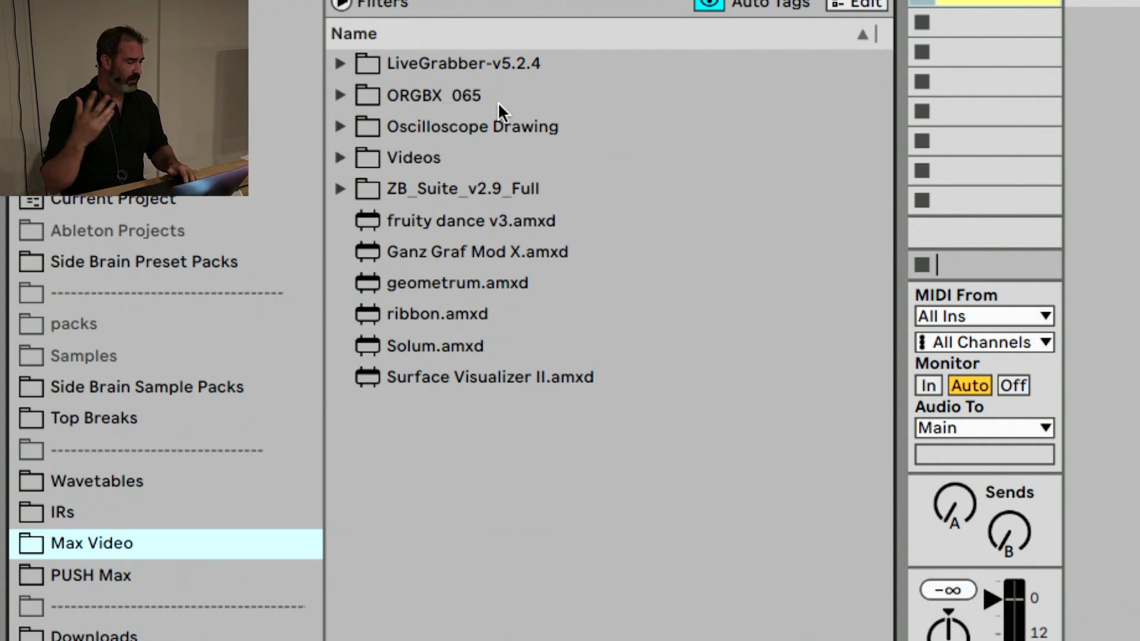
left_click(90, 579)
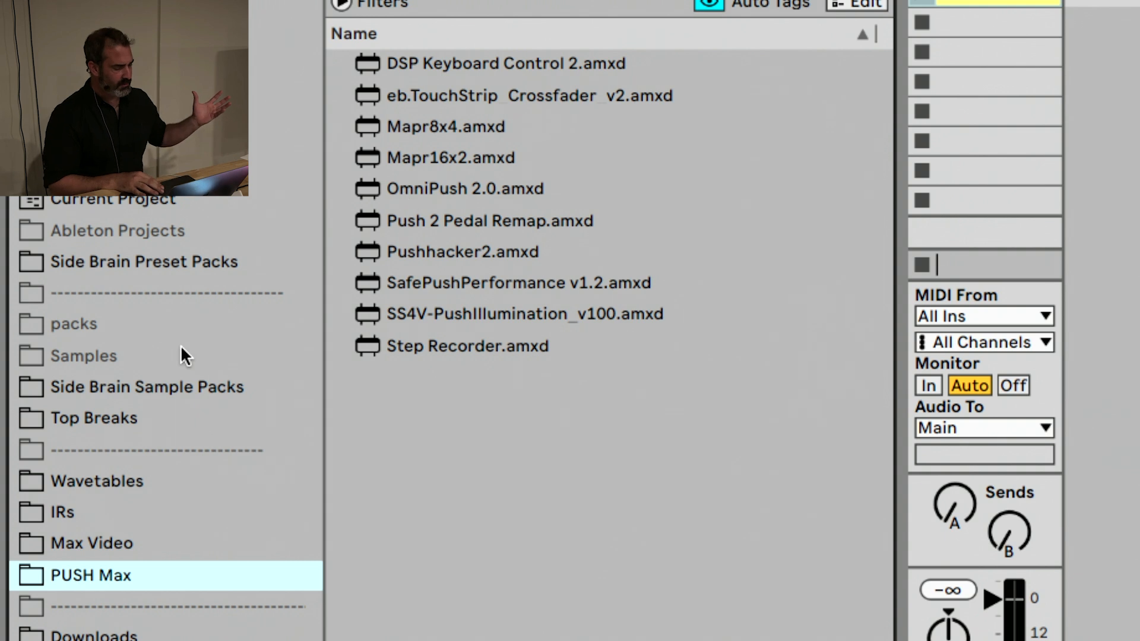
left_click(142, 520)
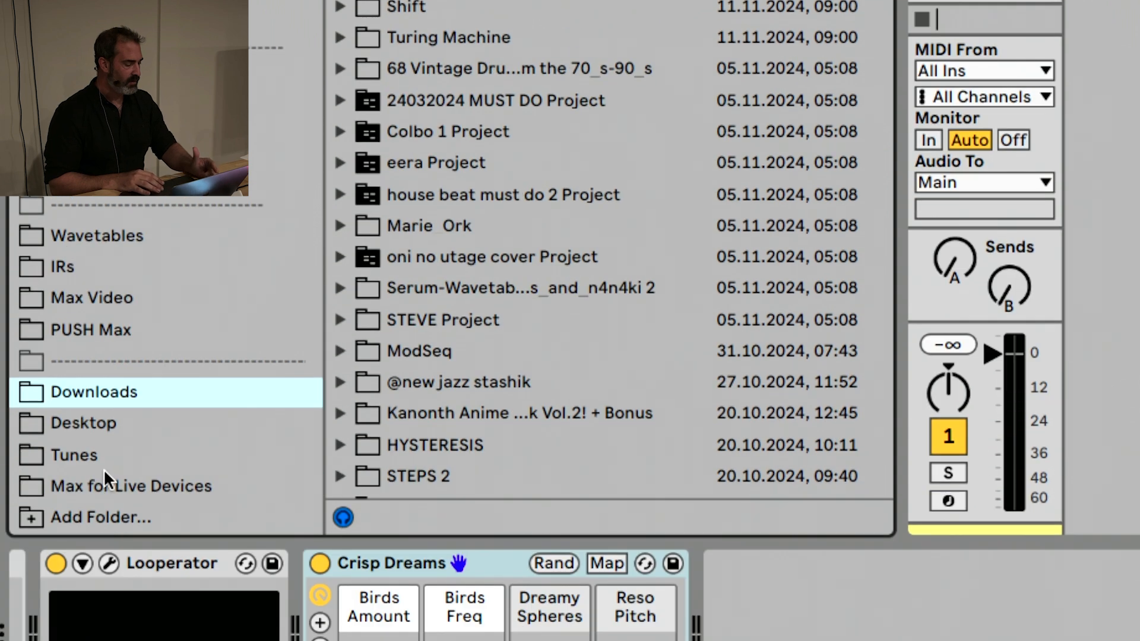
Open the Tunes place and look inside its DJ/Remixing and Sampling folders, collapsing each
left_click(104, 458)
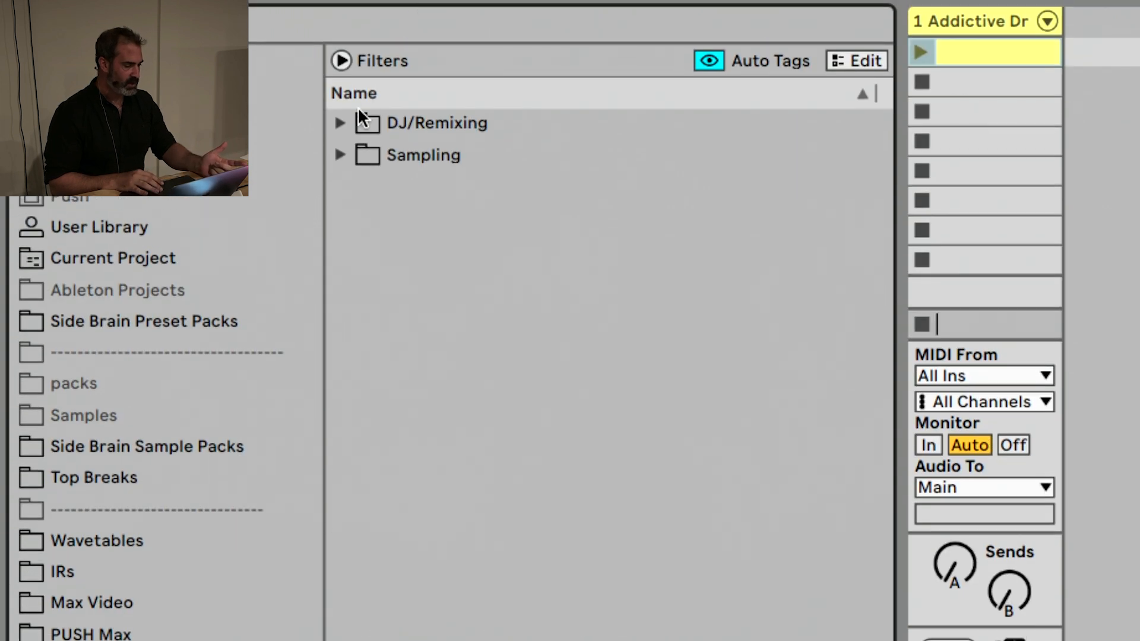
left_click(343, 123)
left_click(343, 122)
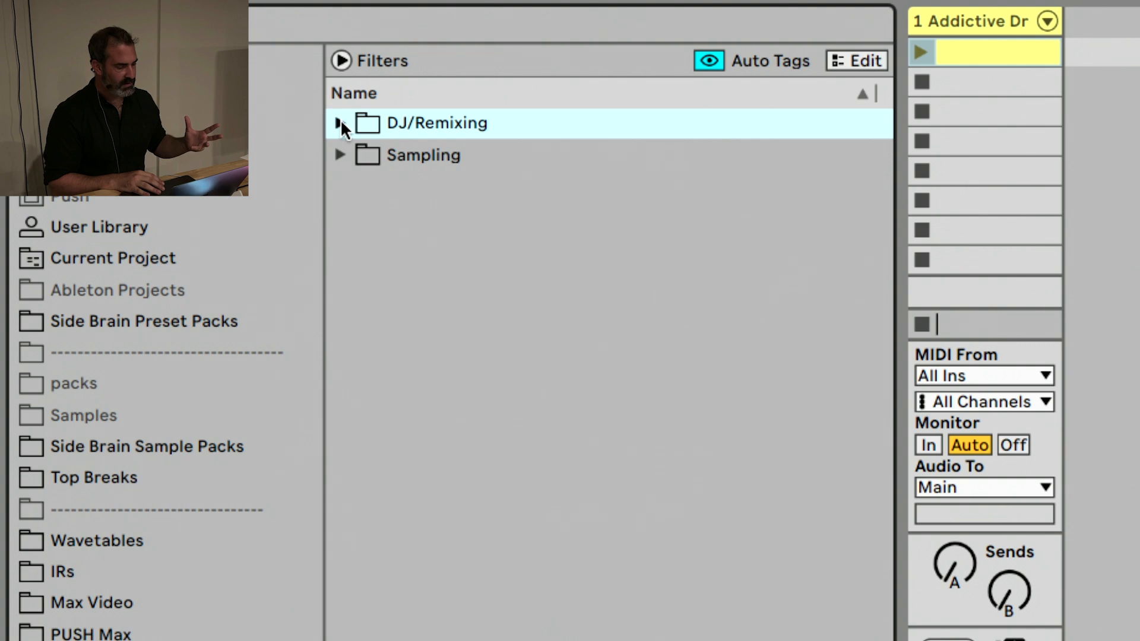
left_click(340, 154)
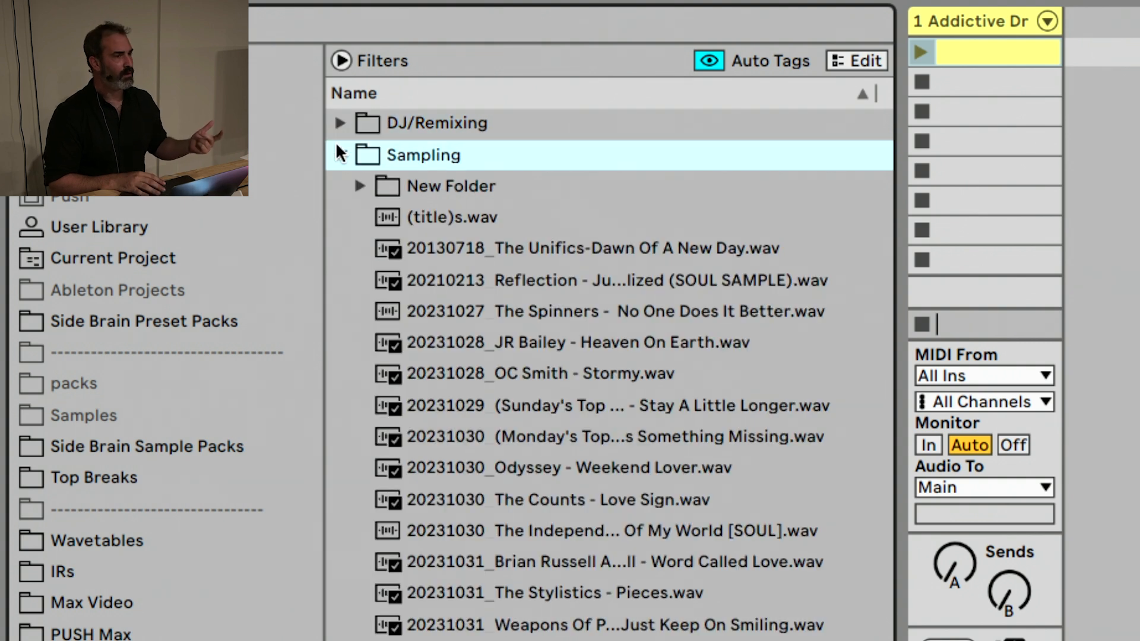
left_click(340, 153)
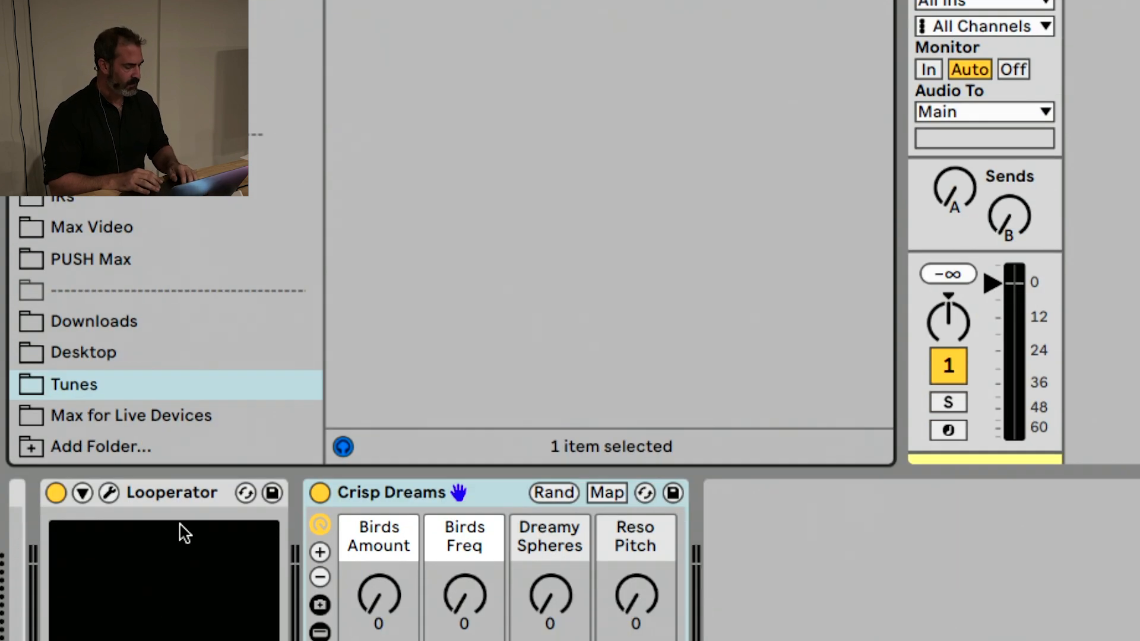
Load the Keyboard Monitor device from the Max for Live Devices place onto the MIDI track
left_click(153, 415)
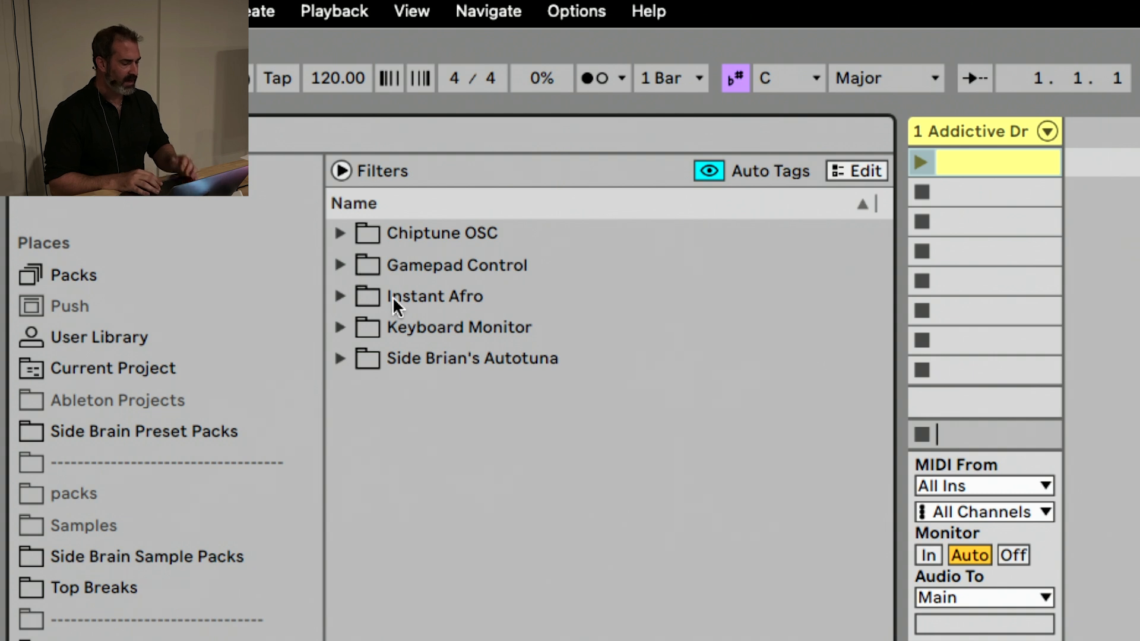
left_click(358, 322)
double_click(416, 355)
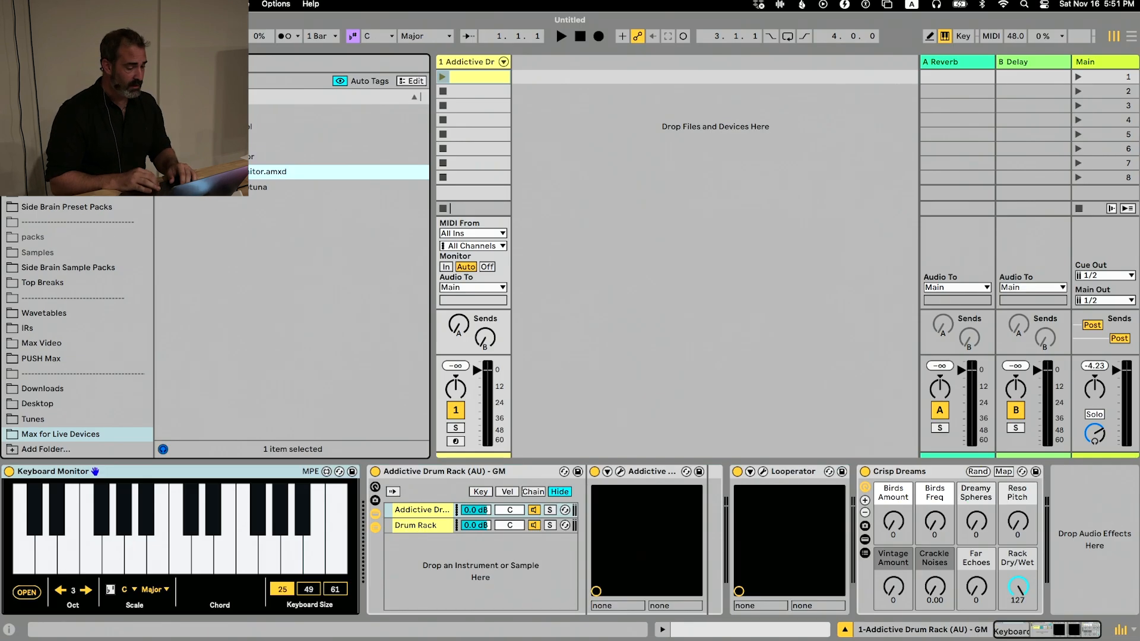
Delete the Addictive Drum Rack from the device chain and arm the MIDI track
left_click(467, 482)
key("Delete")
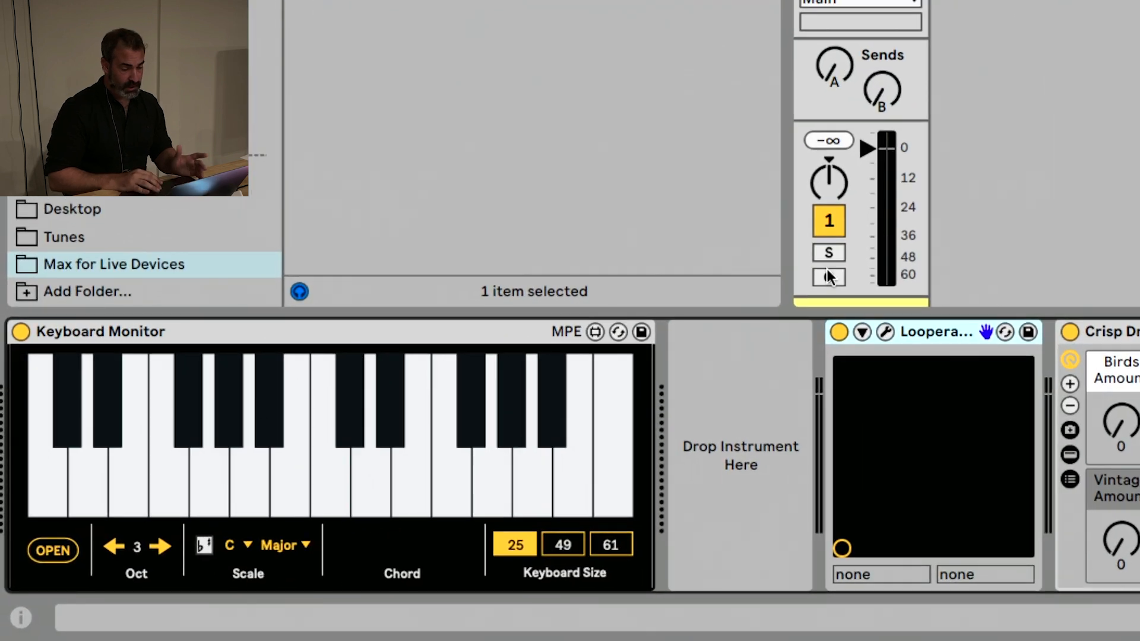
left_click(828, 277)
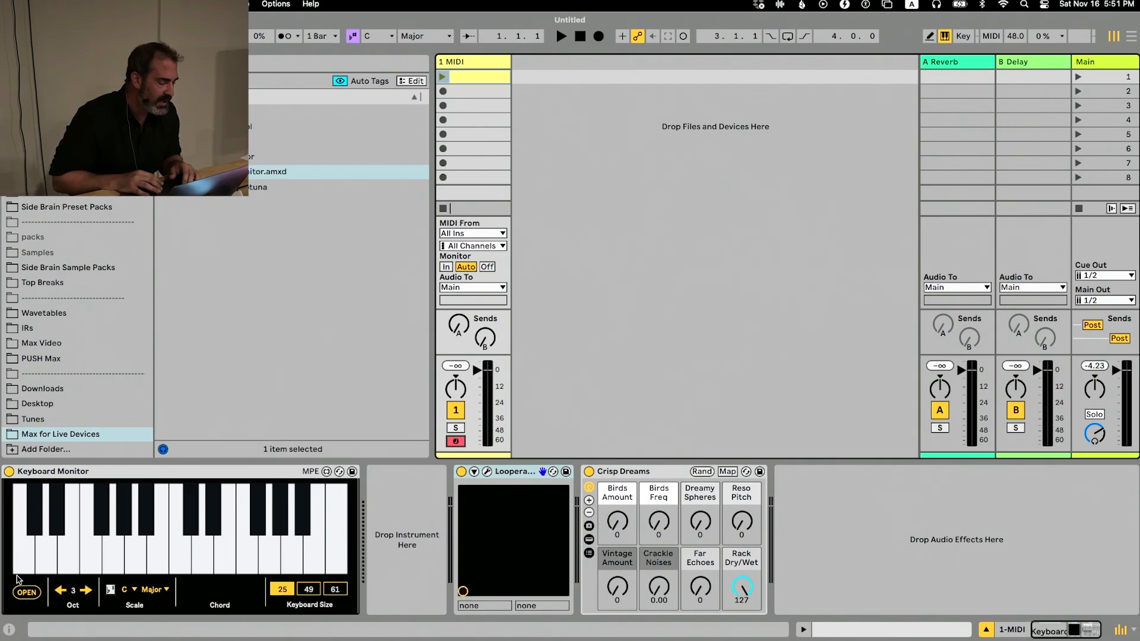
Open Keyboard Monitor's floating keyboard, set its zoom to 90% and keyboard size to 88, and move it lower
left_click(27, 592)
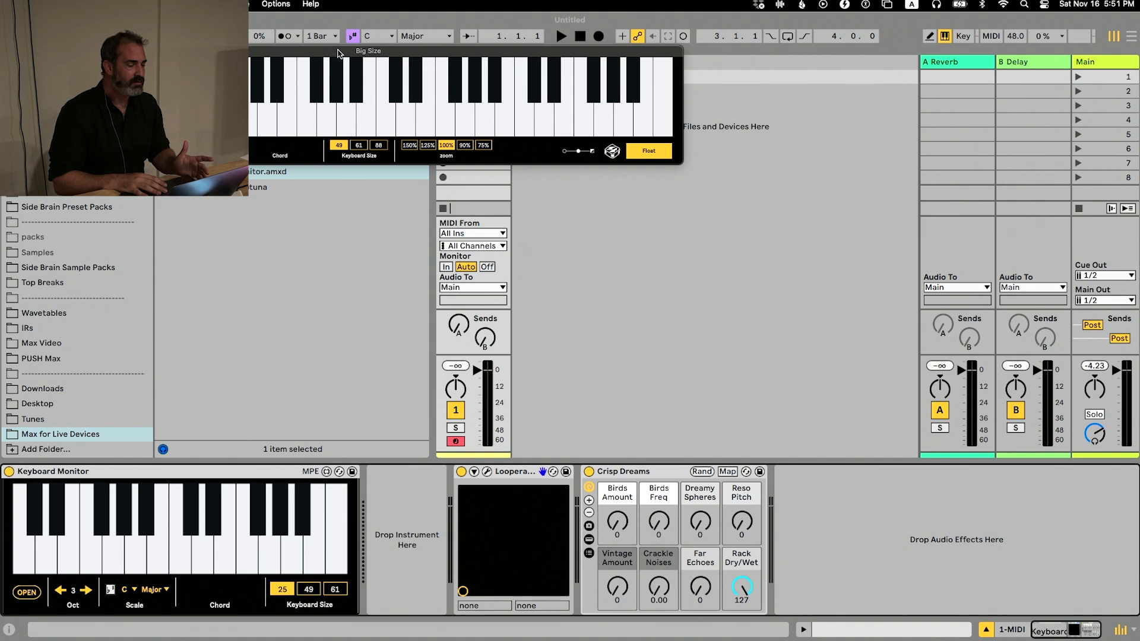
left_click_drag(338, 53, 434, 142)
left_click(562, 235)
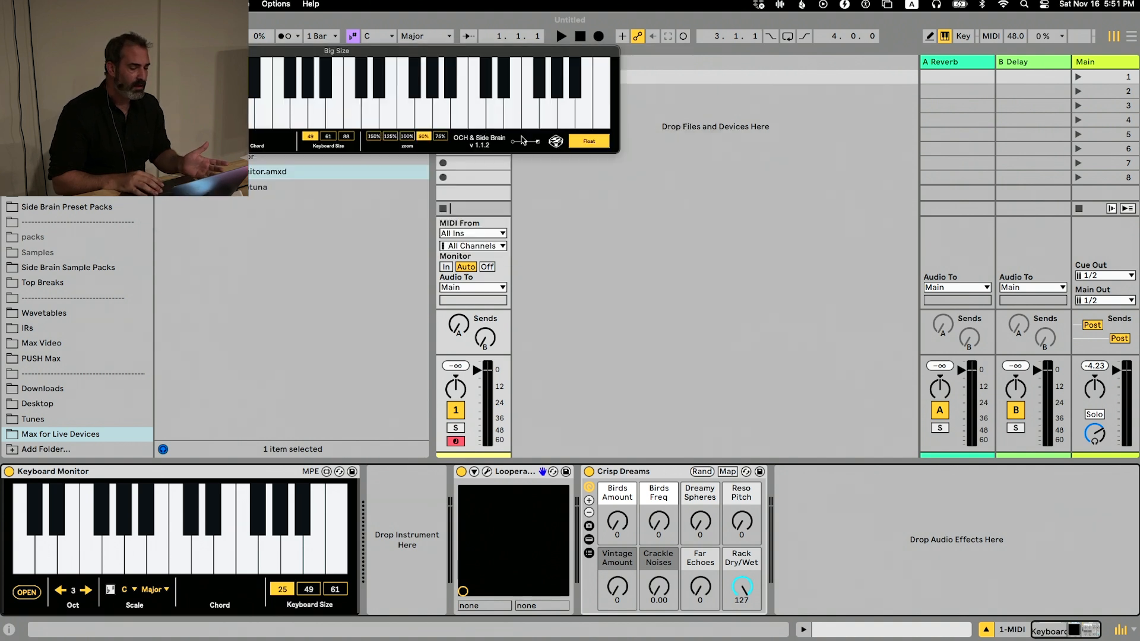
left_click(335, 136)
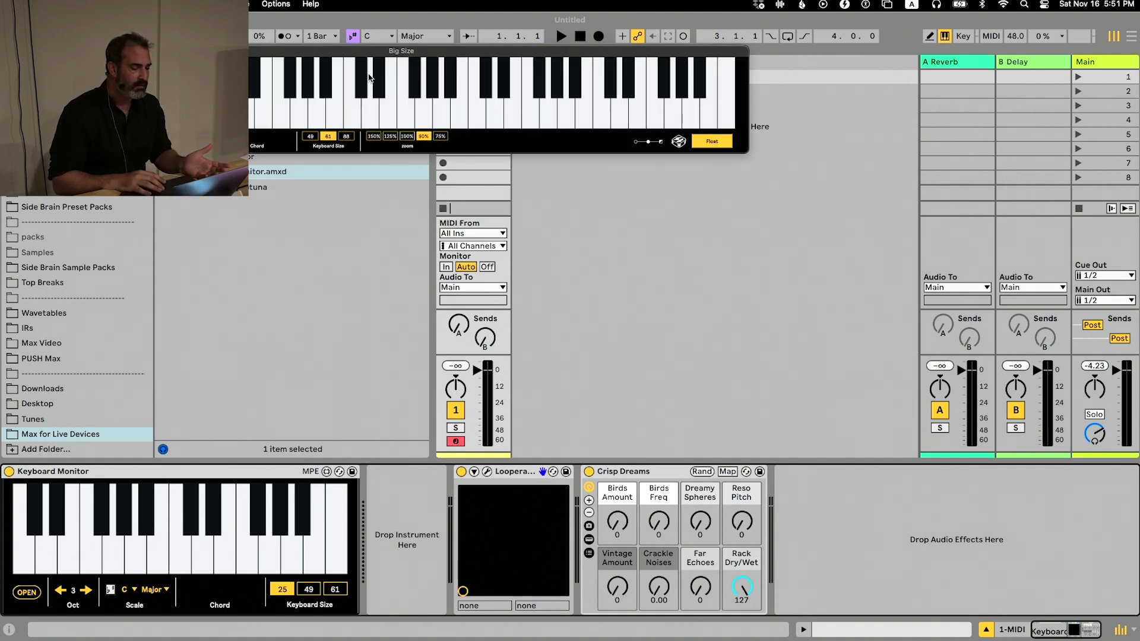
left_click(350, 137)
left_click_drag(384, 52, 398, 124)
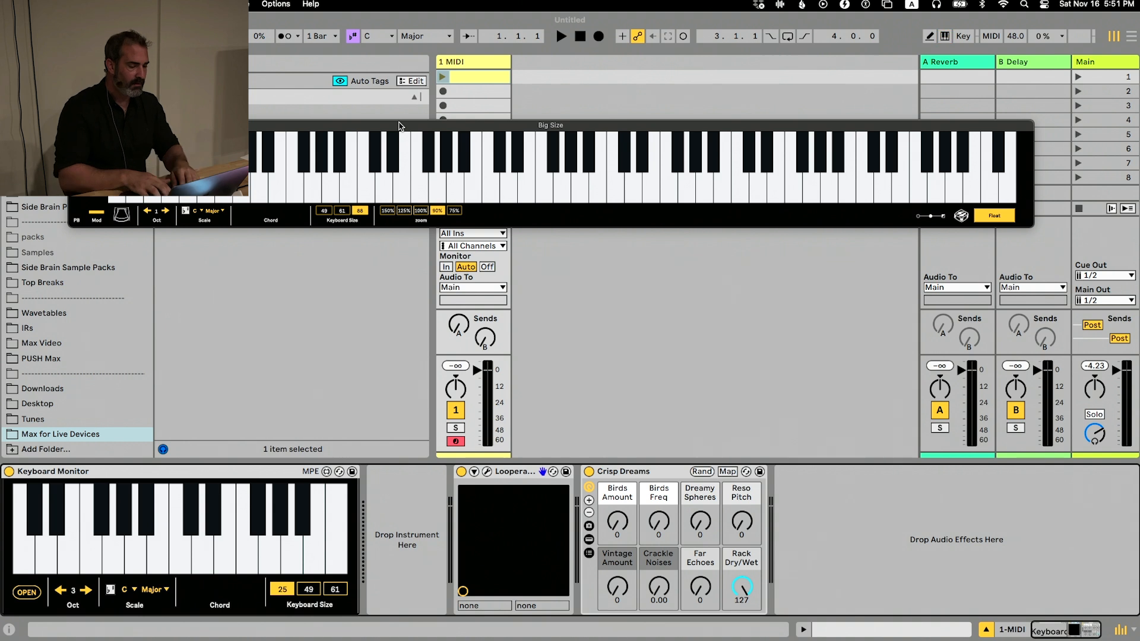
Play several chords with the computer MIDI keyboard and view their notes and names in the floating Keyboard Monitor window
left_click(521, 332)
key("m")
key("a")
key("d")
key("h")
key("l")
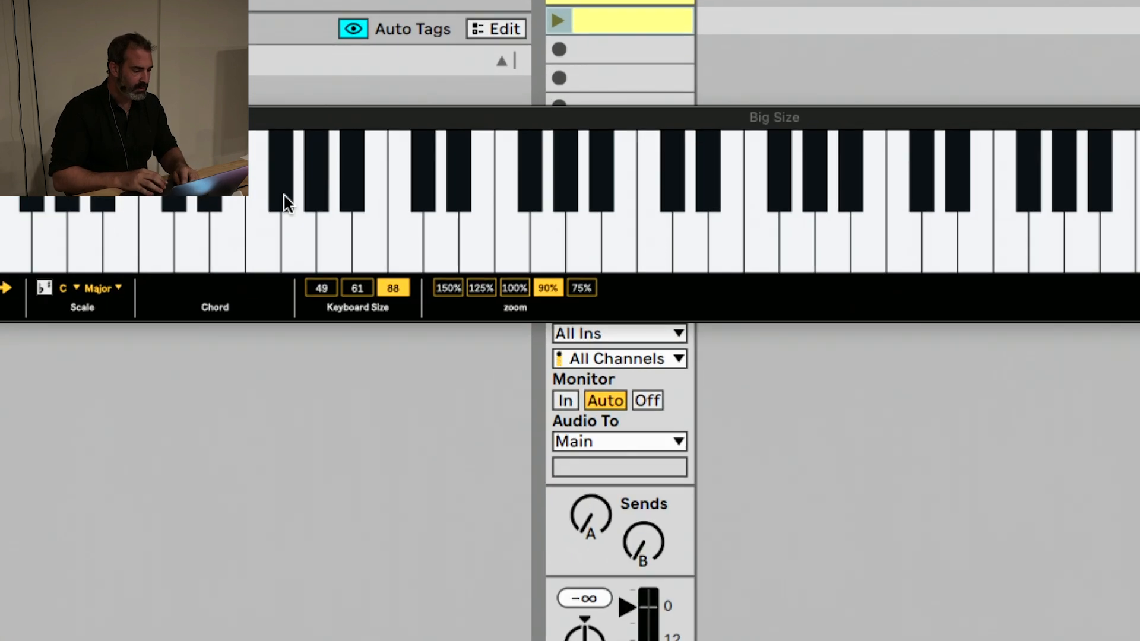
key("a")
key("d")
key("g")
key("h")
key("j")
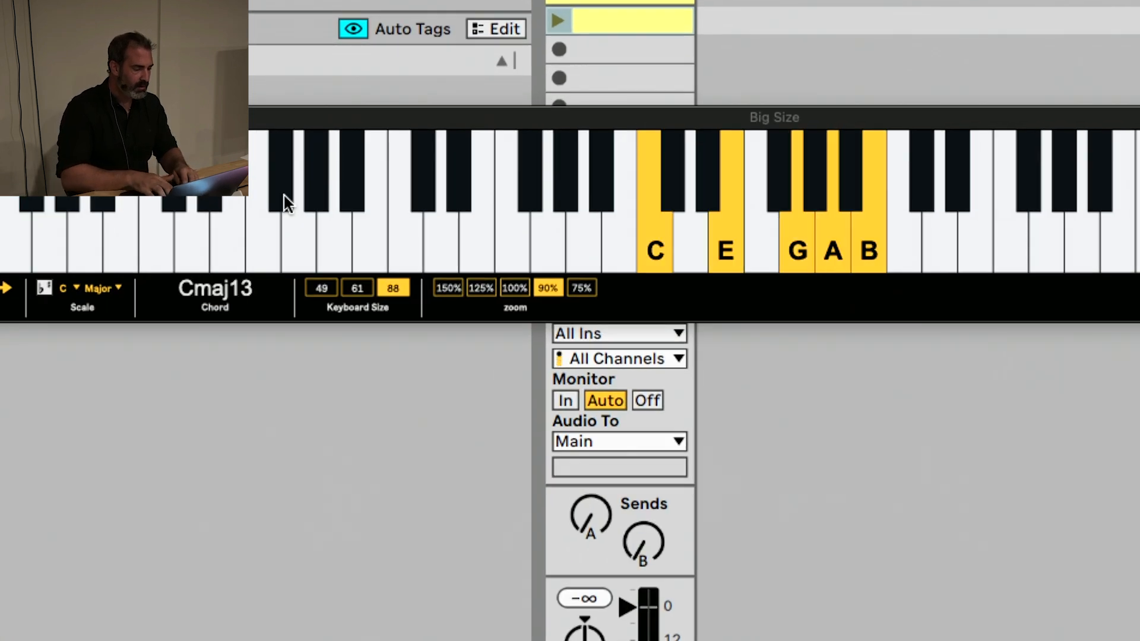
key("s")
key("f")
key("h")
key("k")
key("a")
key("e")
key("g")
key("u")
key("s")
key("f")
key("k")
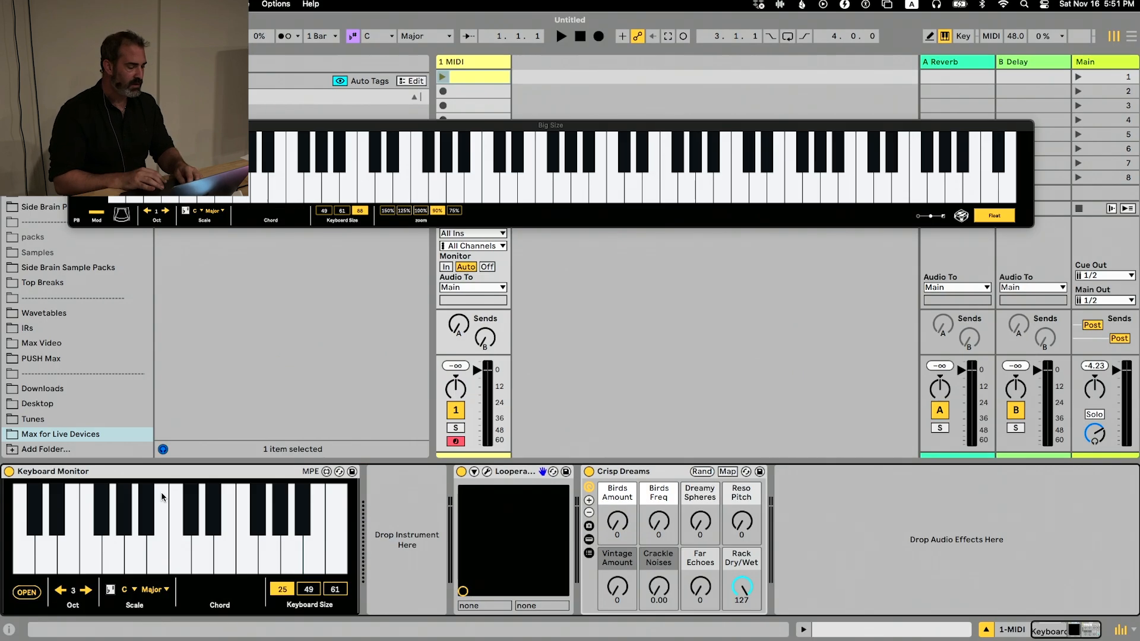
Remove the Keyboard Monitor device from the track and collapse its folder in the browser
left_click(159, 472)
key("Delete")
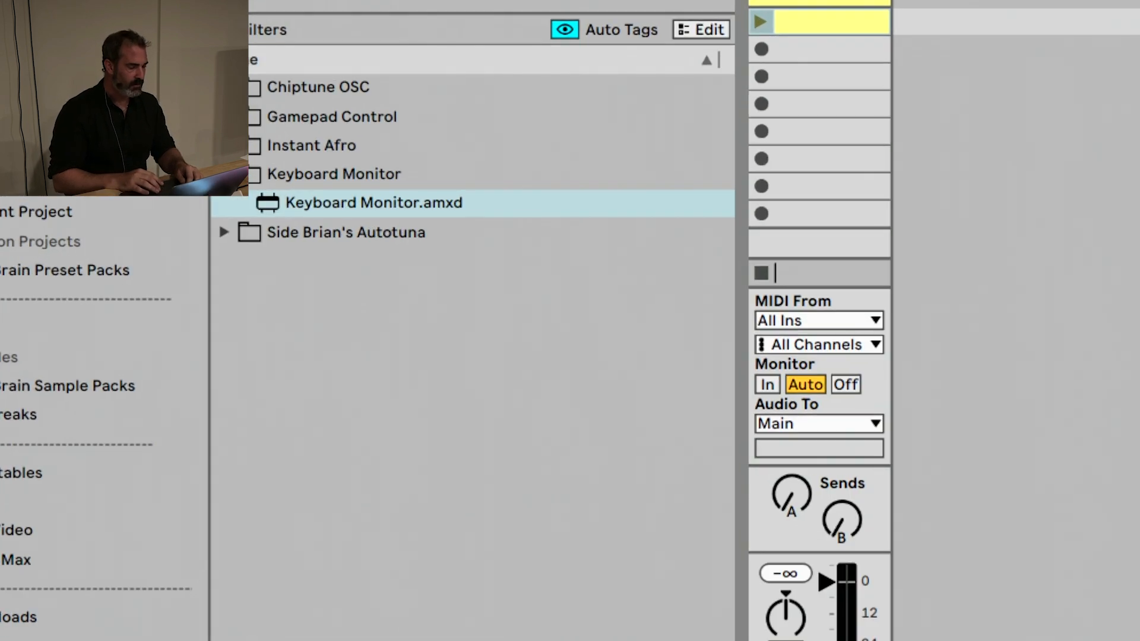
key("Left")
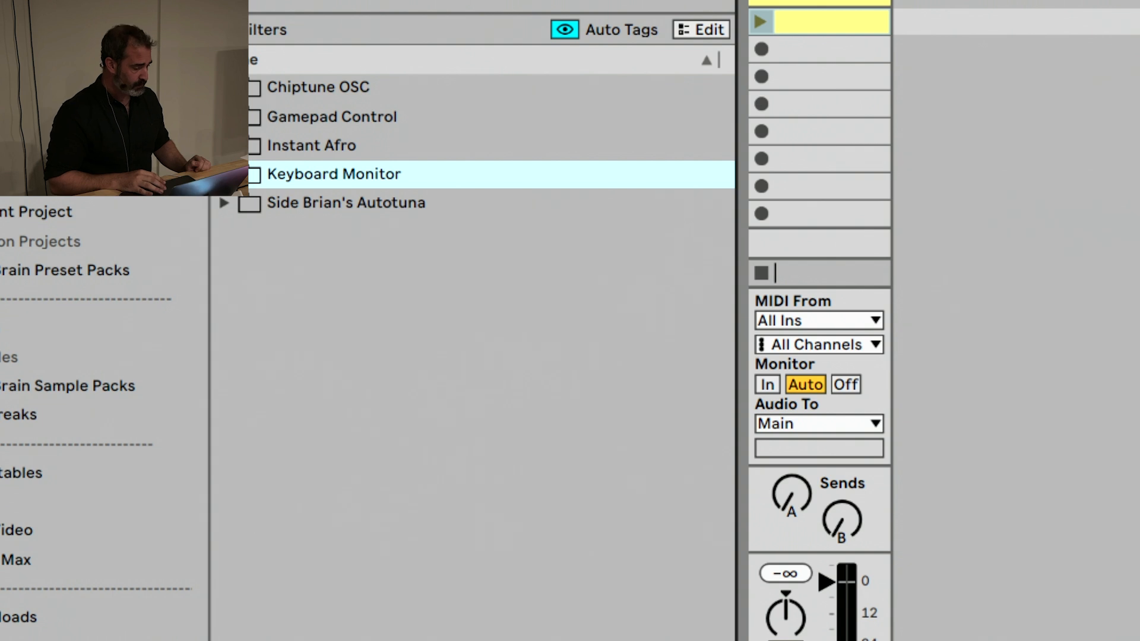
Load the Gamepad Control device from its browser folder onto the MIDI track and remove it again
key("Up")
key("Up")
key("Right")
left_click(284, 164)
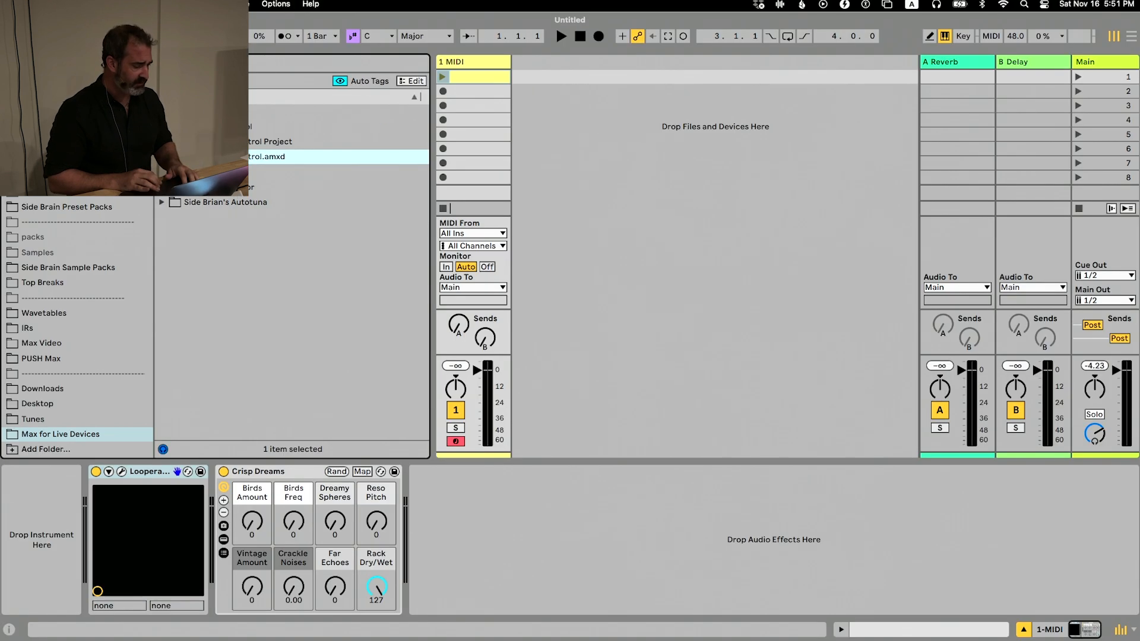
key("Return")
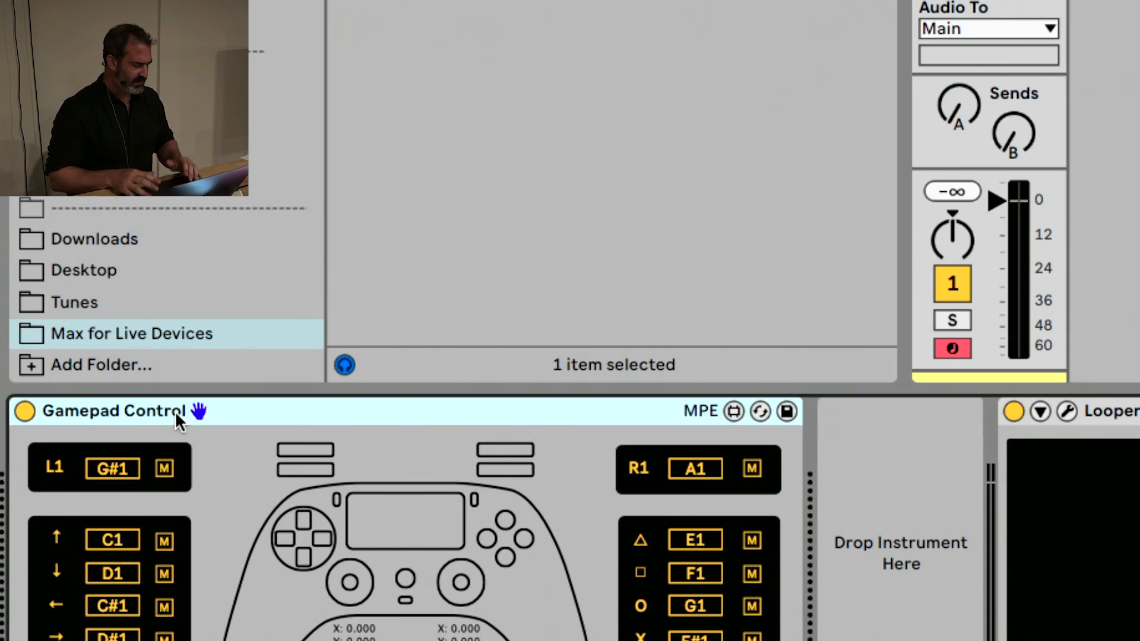
key("Delete")
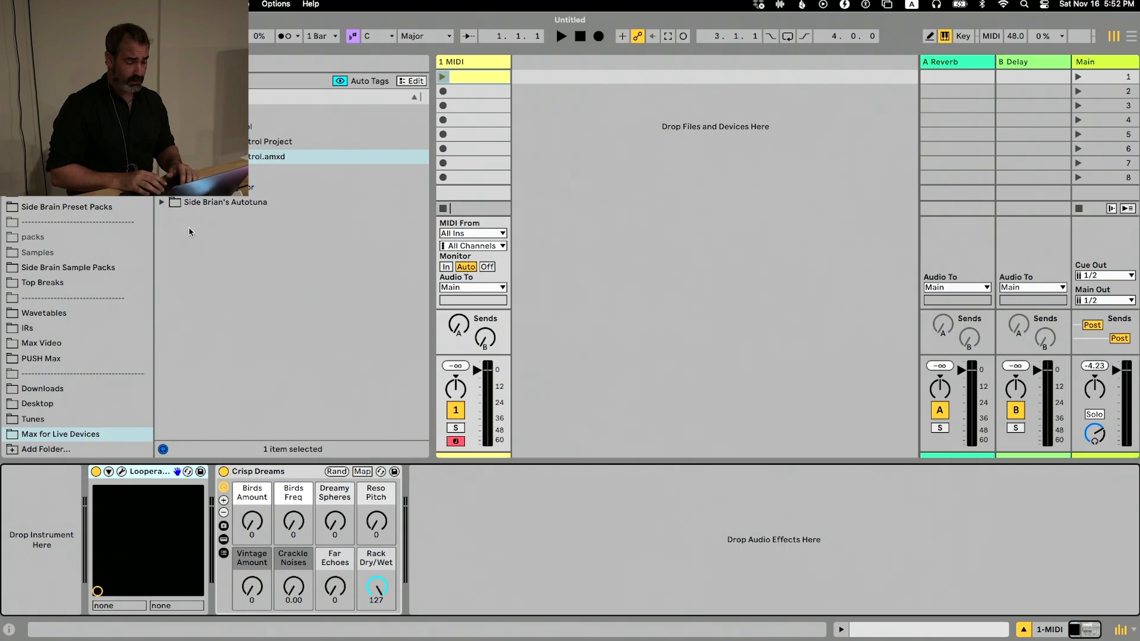
Select each of the dashed separator folders among the places to show how they divide the list
left_click(45, 295)
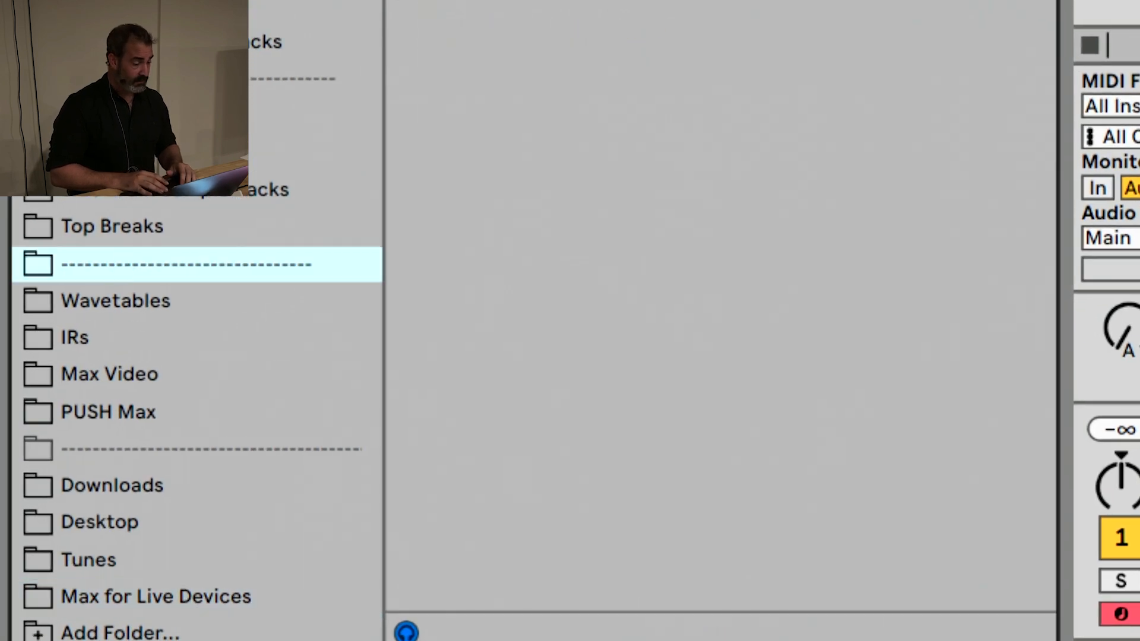
left_click(119, 78)
left_click(115, 265)
left_click(123, 446)
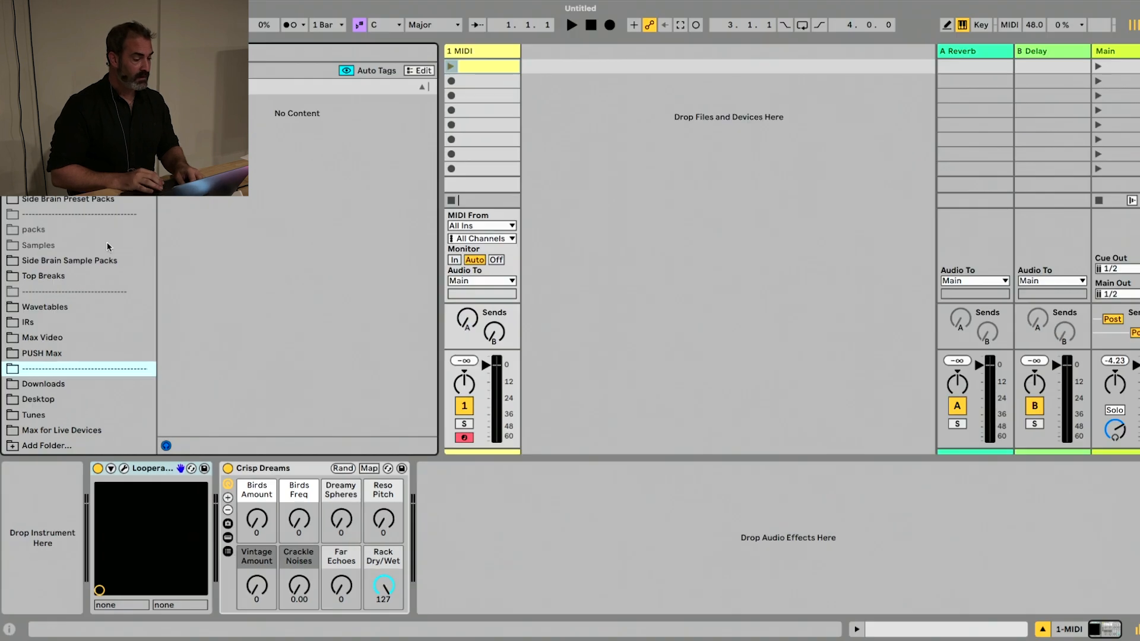
Switch to Finder and move its Desktop window to the middle of the screen
key("super+Tab")
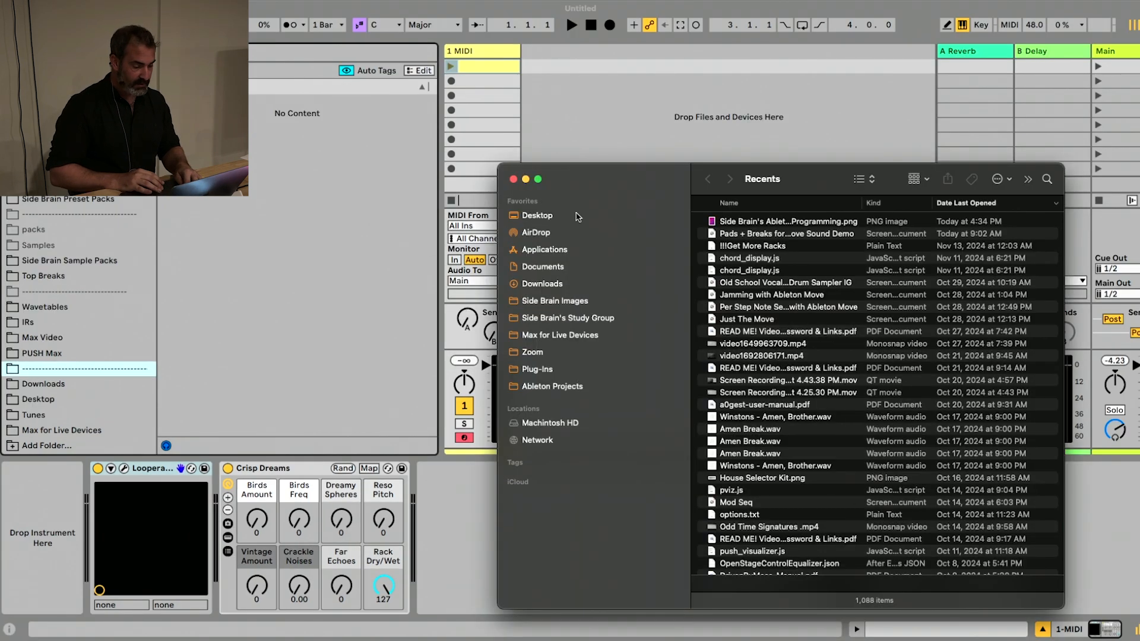
left_click(578, 216)
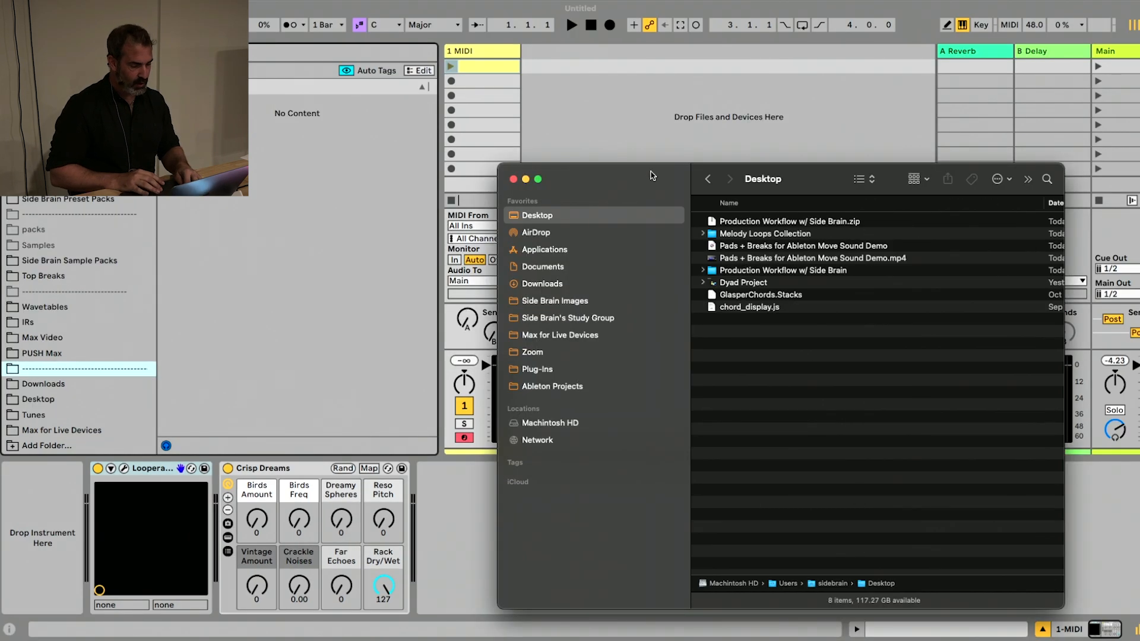
left_click_drag(653, 175, 460, 183)
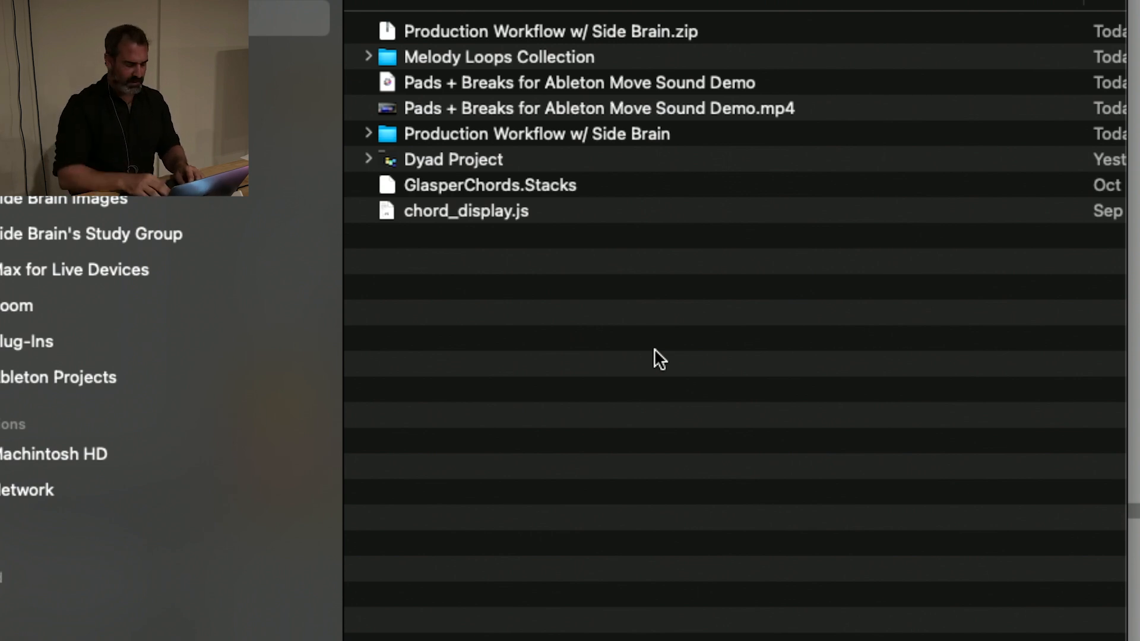
Create a new folder on the Desktop named with a long row of dashes
key("super+shift+n")
type("00-")
key("BackSpace")
key("BackSpace")
key("BackSpace")
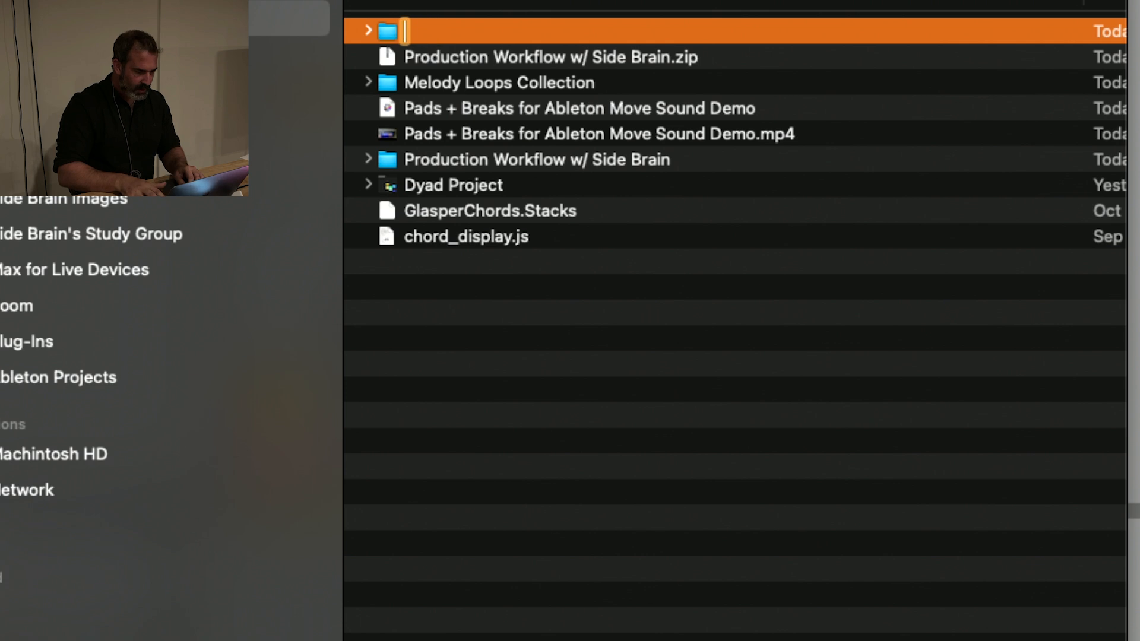
type("----------------")
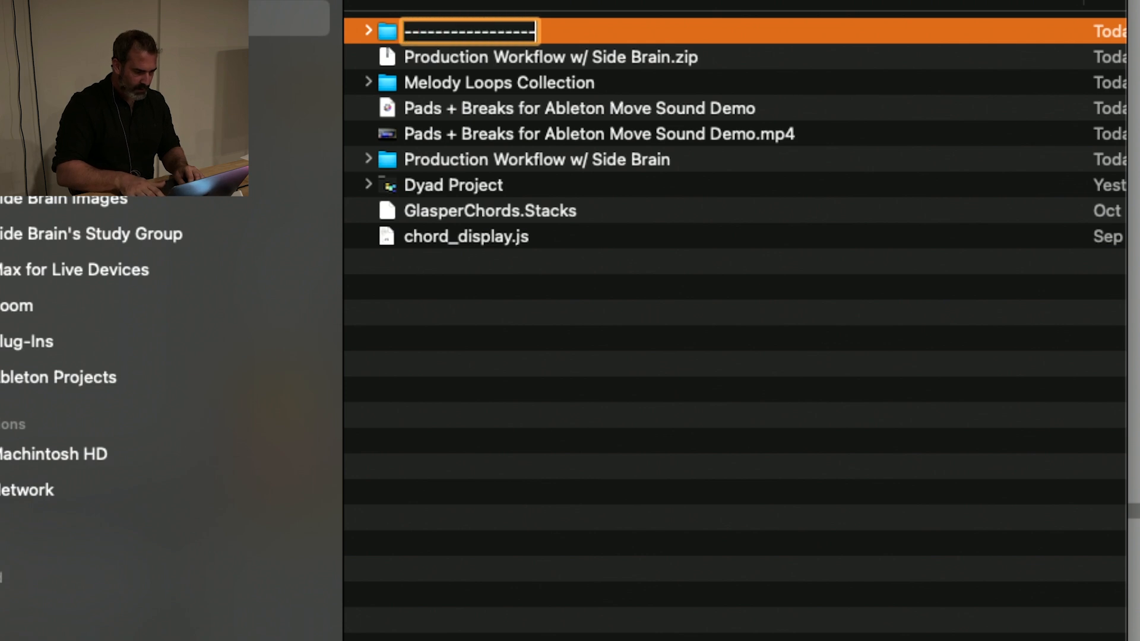
type("---------------")
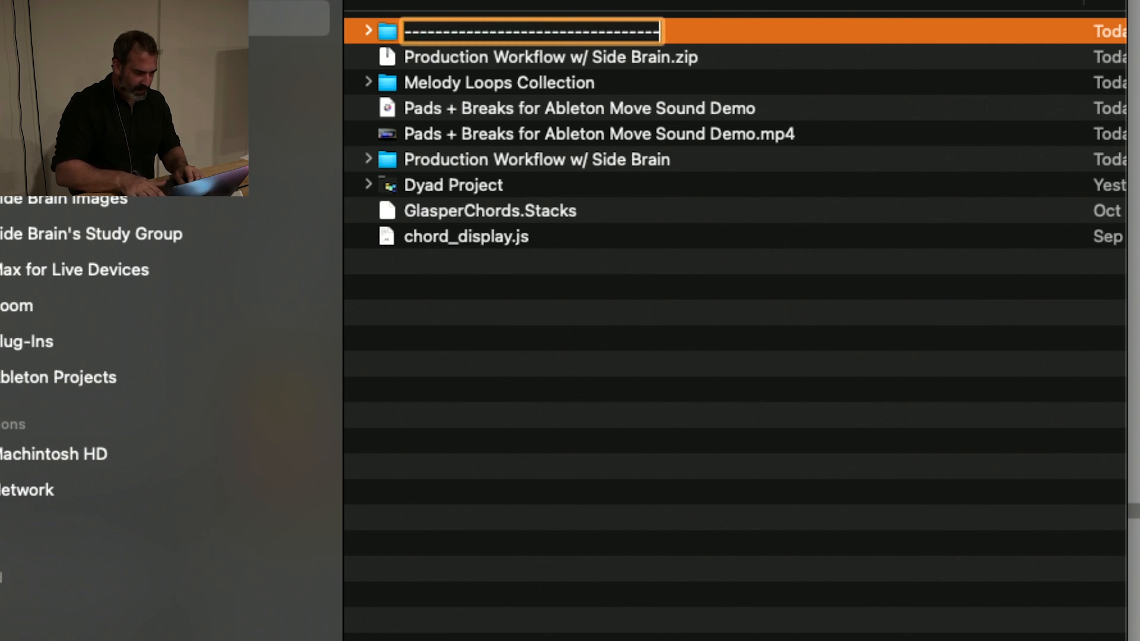
key("Return")
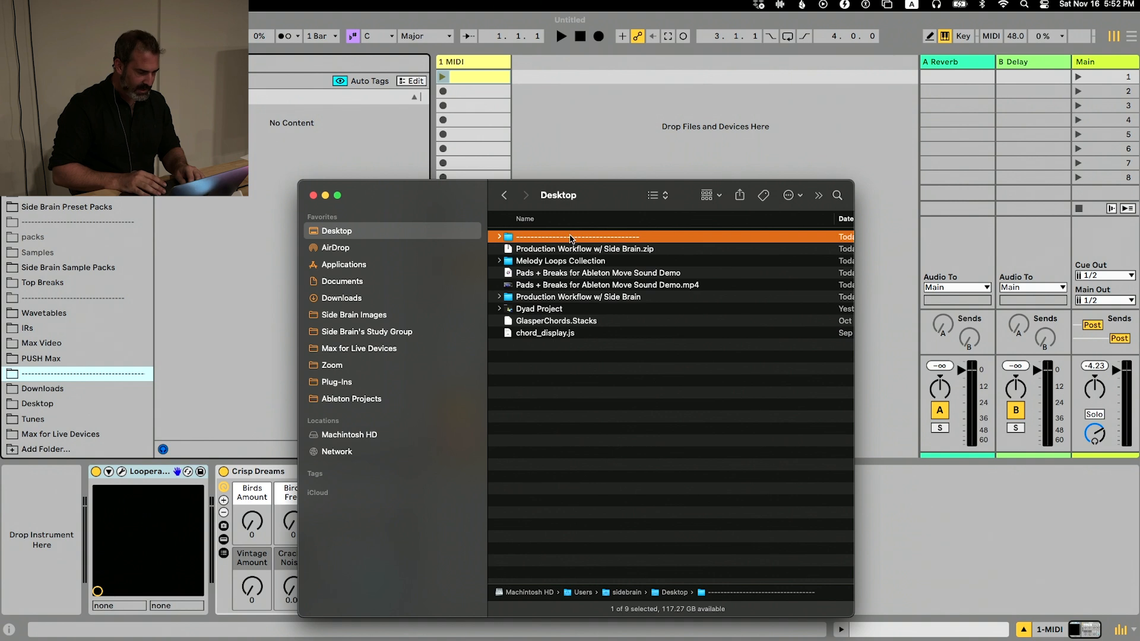
Add the dashed Desktop folder to Live's places as a separator between IRs and Max Video, and select it
left_click(570, 238)
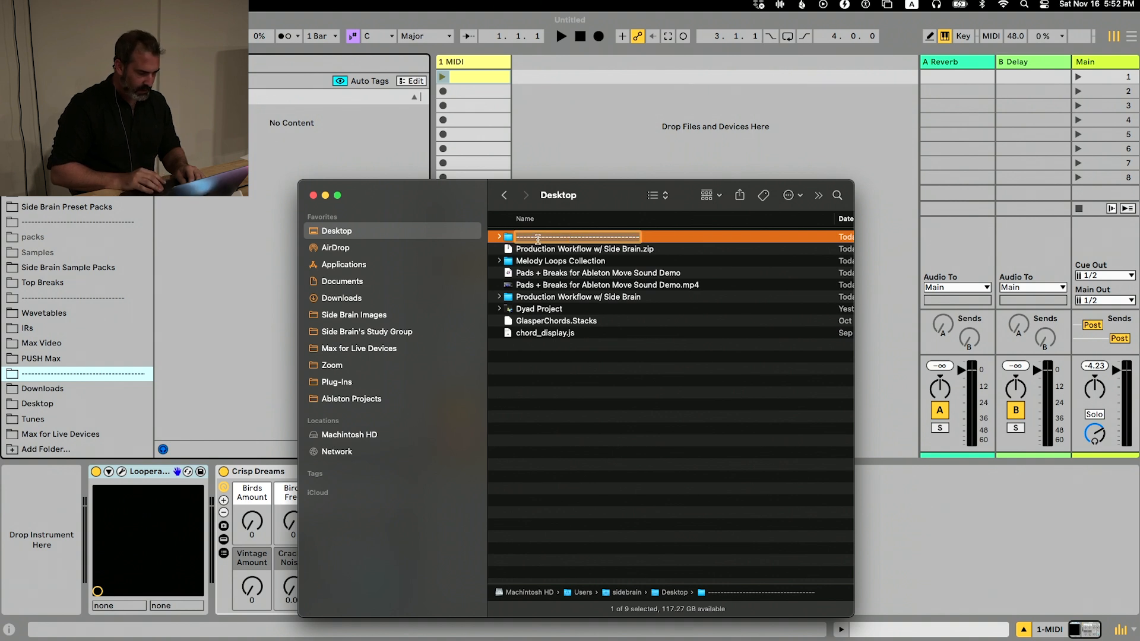
left_click_drag(538, 239, 83, 335)
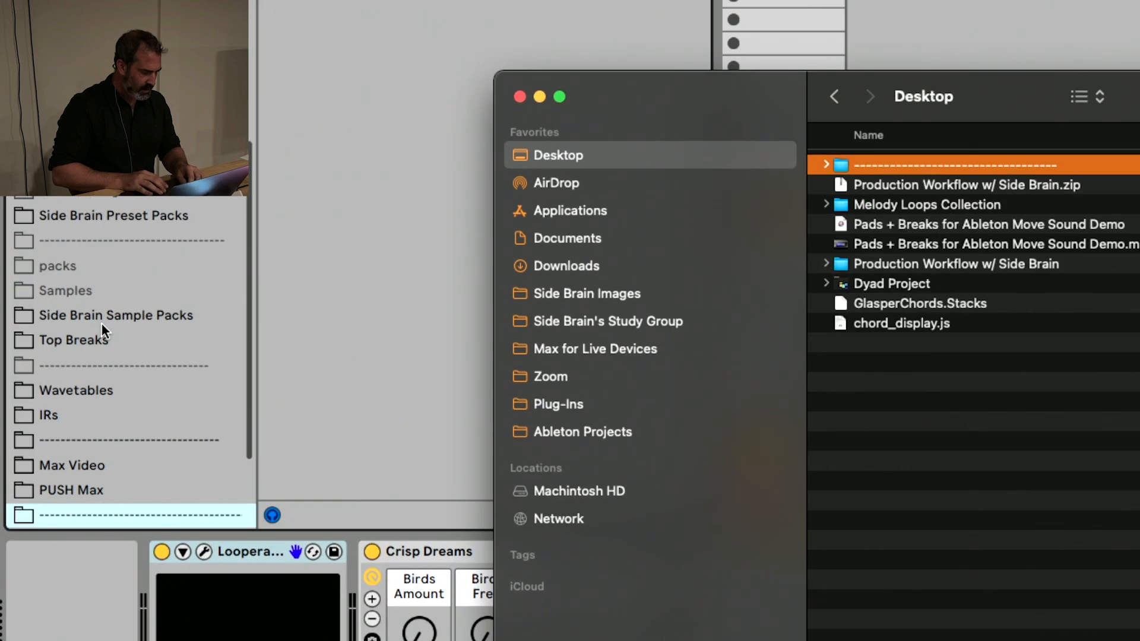
scroll(101, 327, "down", 5)
left_click(102, 325)
left_click(97, 320)
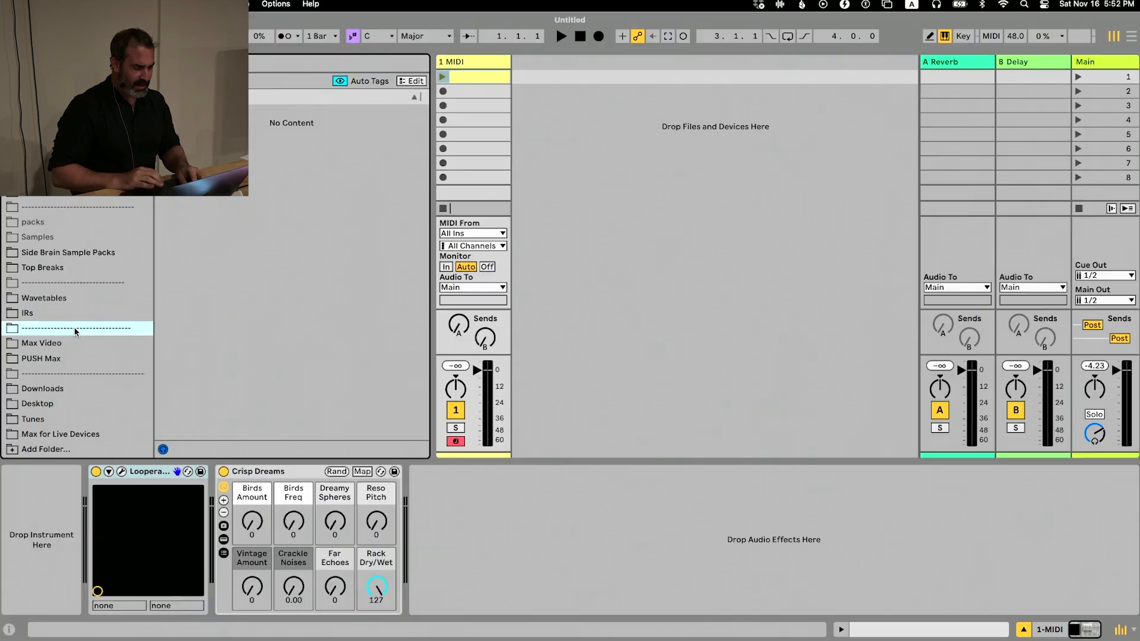
Switch to Finder and delete the dashed folder from the Desktop
key("super+Tab")
left_click(586, 350)
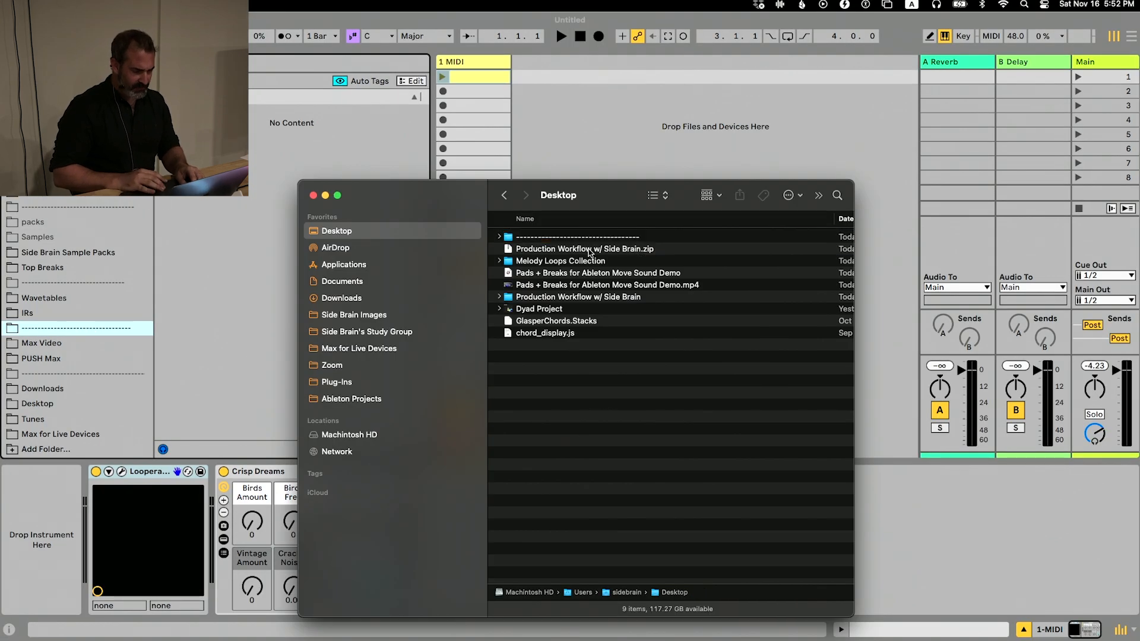
left_click(582, 240)
key("super+BackSpace")
Return to Live and remove the dashed separator between IRs and Max Video from the sidebar
key("super+Tab")
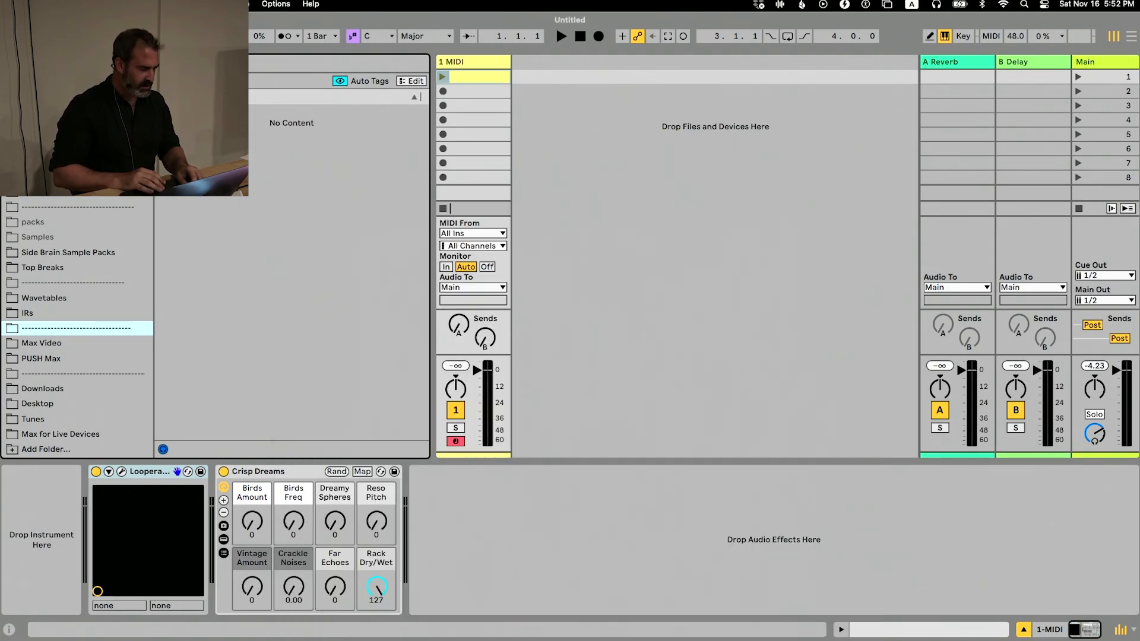
right_click(80, 321)
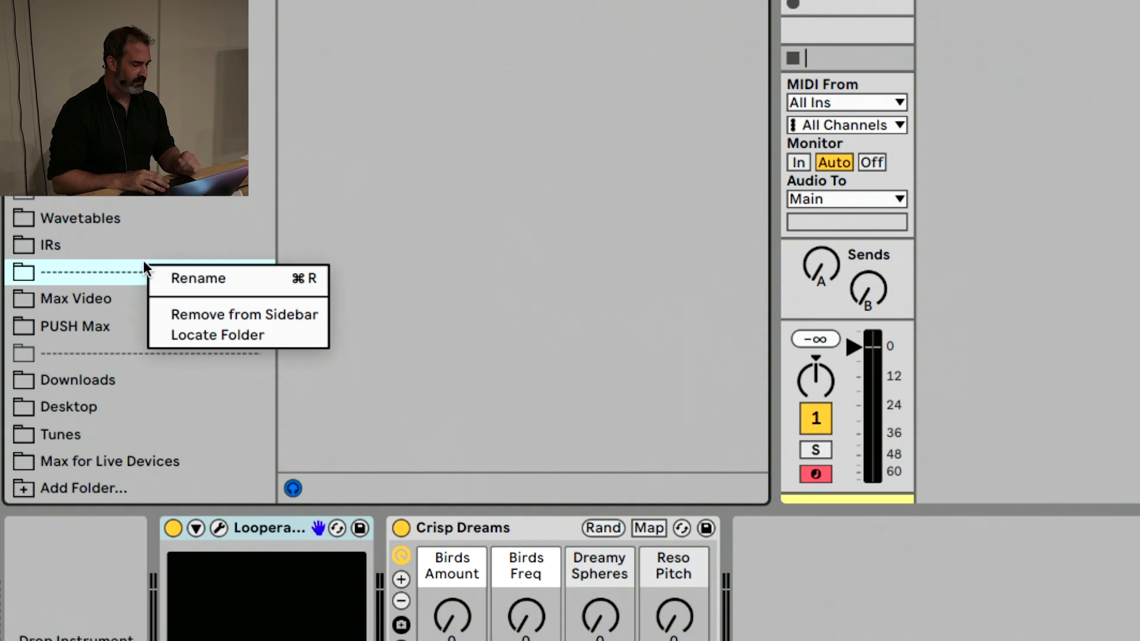
left_click(187, 311)
Look through the browser's categories and places, and show the contents of the Side Brain Sample Packs folder
scroll(145, 219, "down", 1)
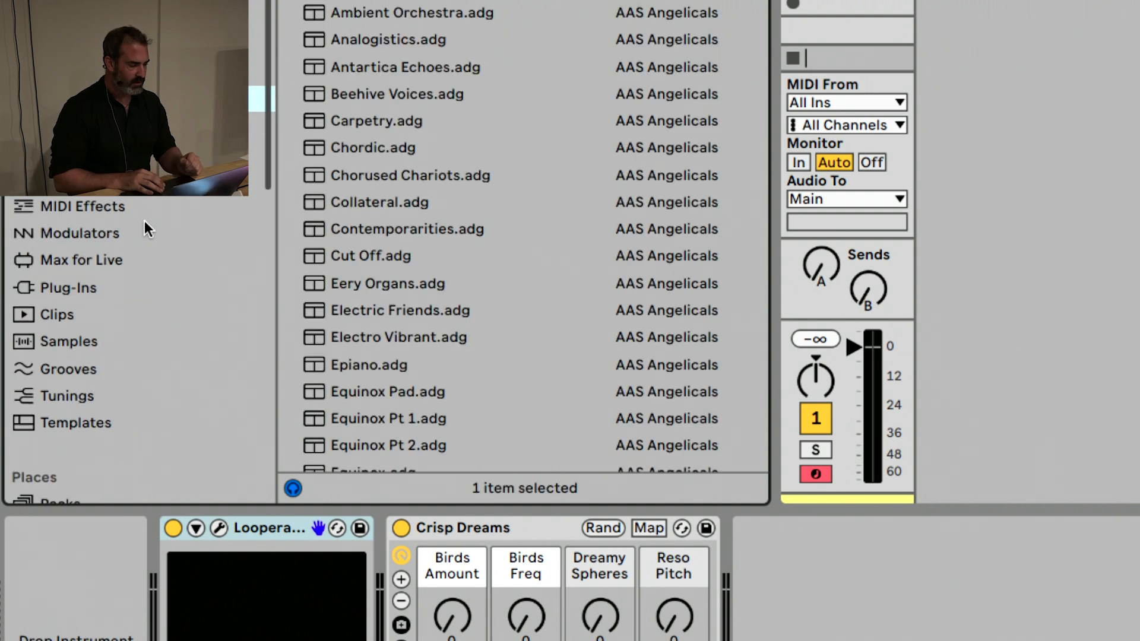
scroll(144, 226, "down", 10)
scroll(169, 240, "up", 4)
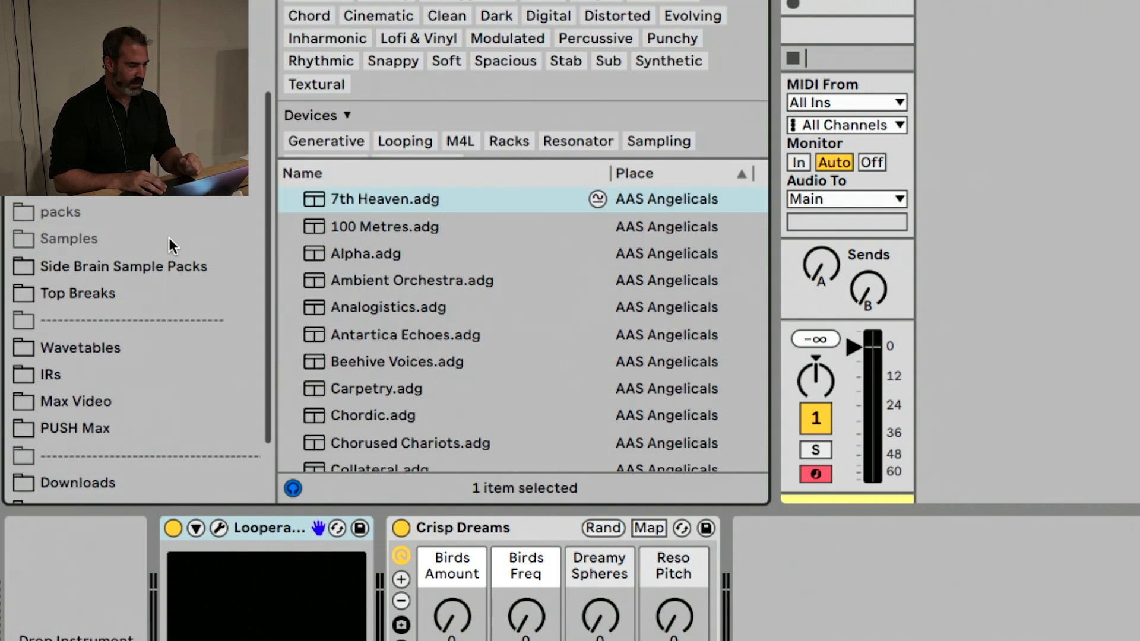
scroll(169, 244, "down", 4)
scroll(169, 244, "up", 1)
right_click(170, 244)
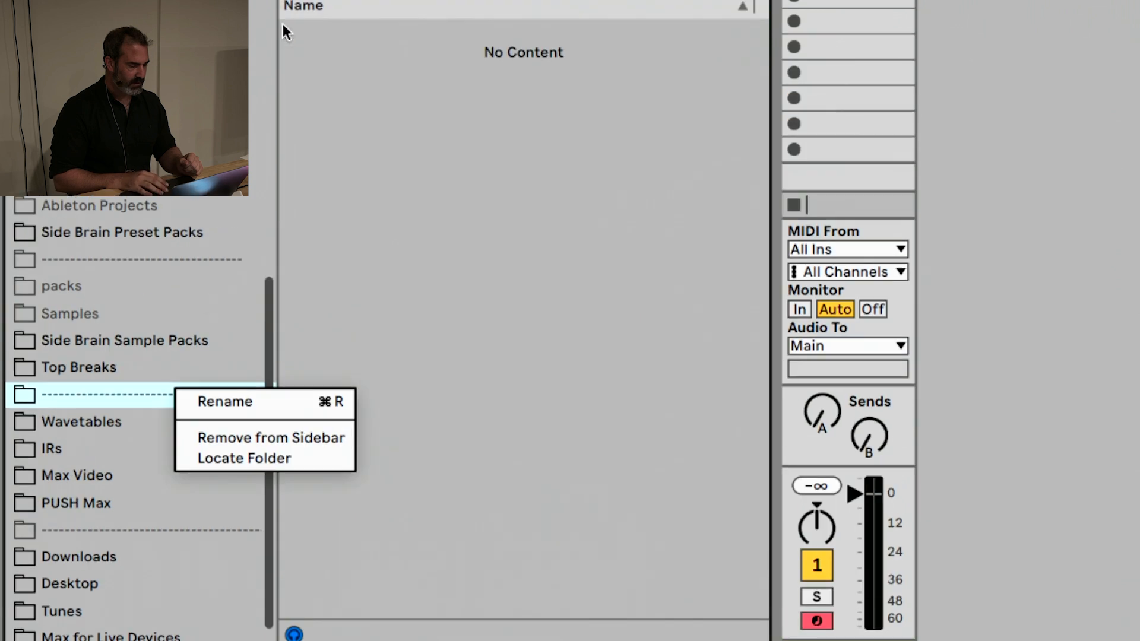
left_click(183, 354)
left_click(187, 340)
scroll(204, 291, "up", 5)
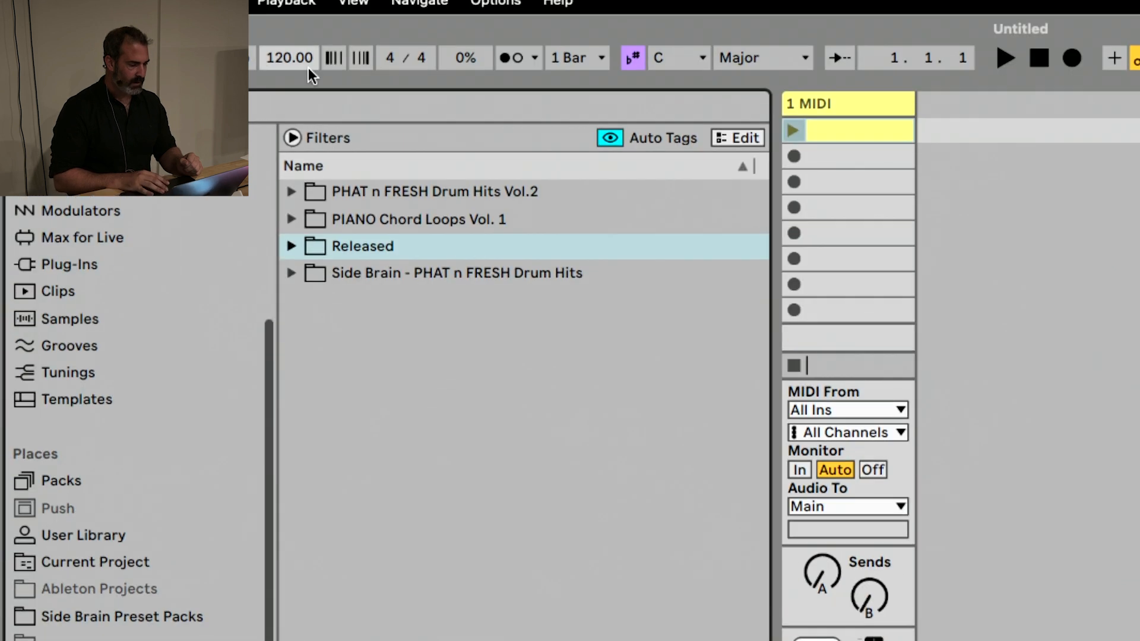
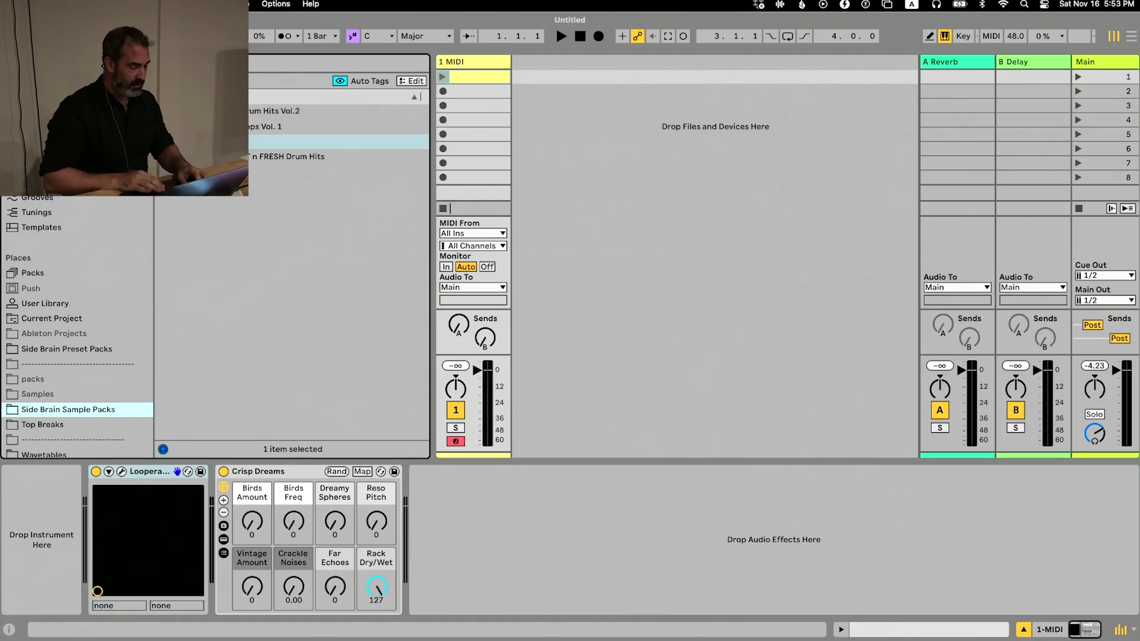
Switch to Chrome, search the web for "monome" in a new tab, and show the grid photo on the monome.org home page
key("super+Tab")
key("super+Tab")
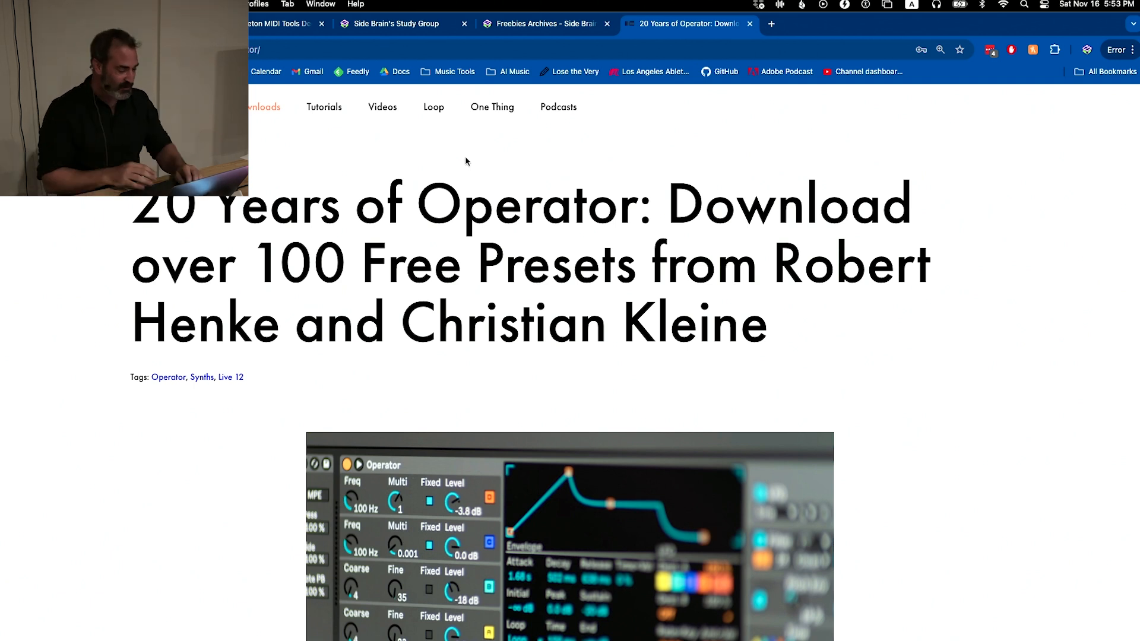
key("super+t")
type("monome")
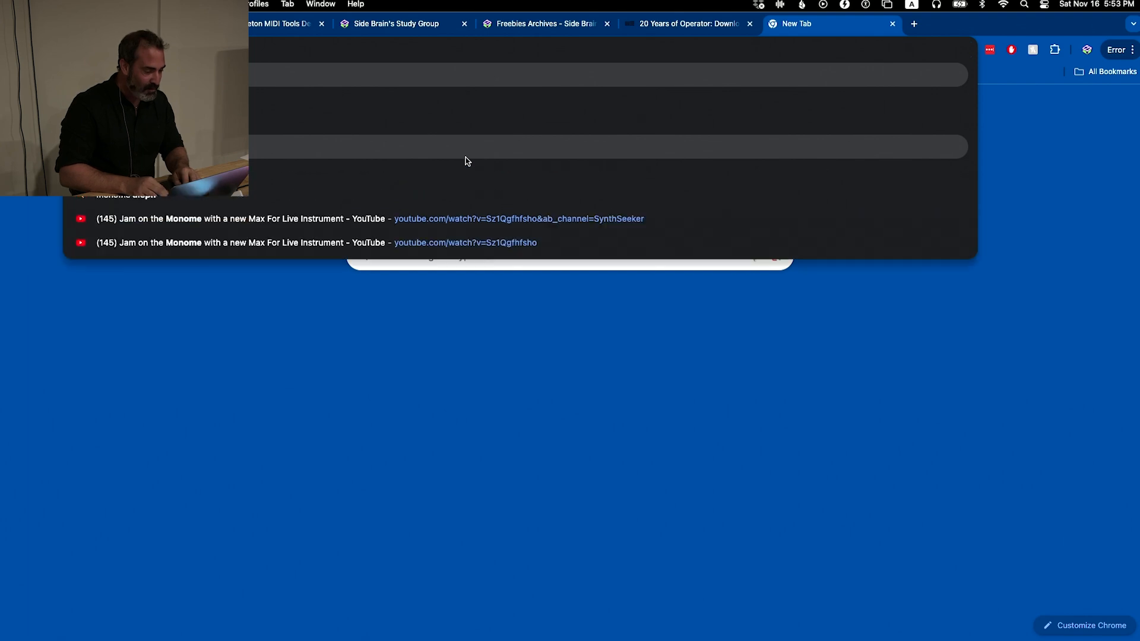
key("Return")
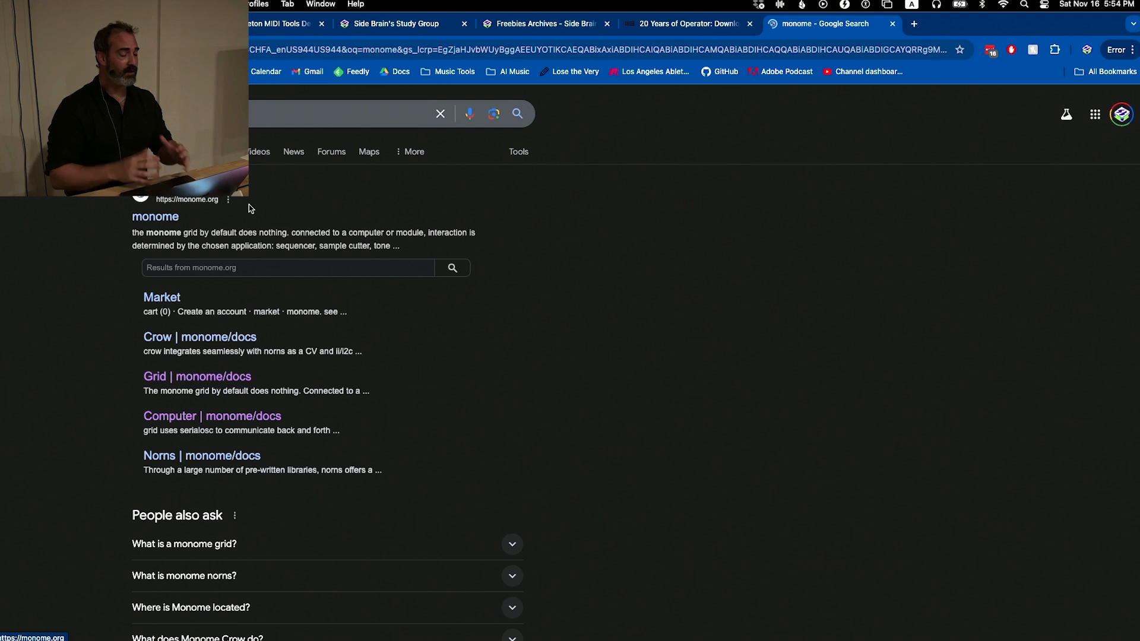
left_click(250, 207)
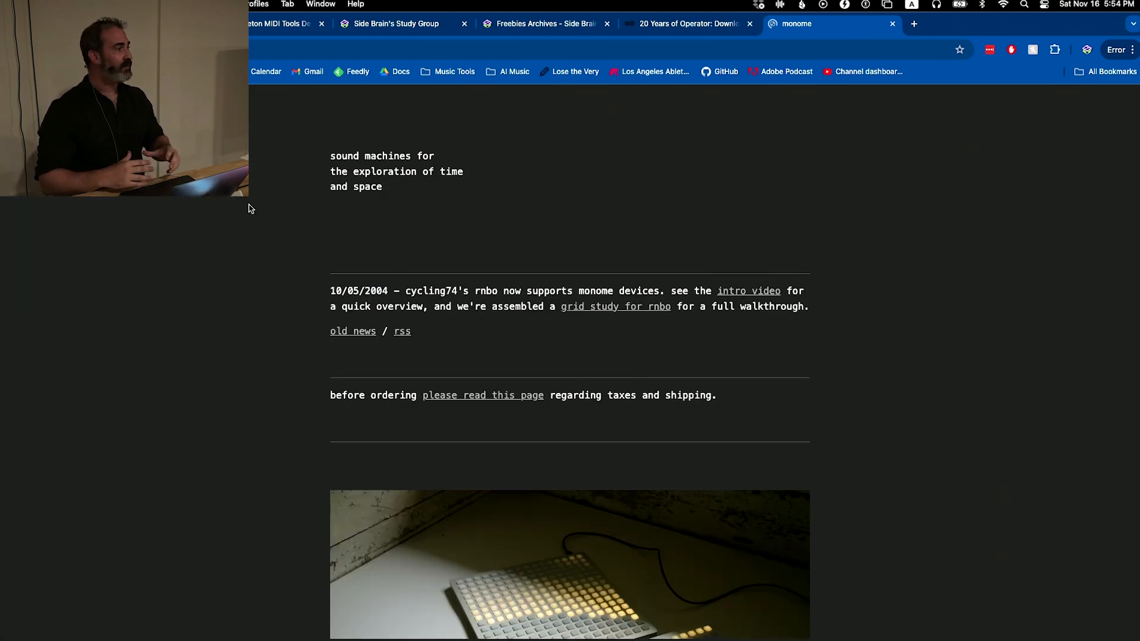
scroll(618, 262, "down", 5)
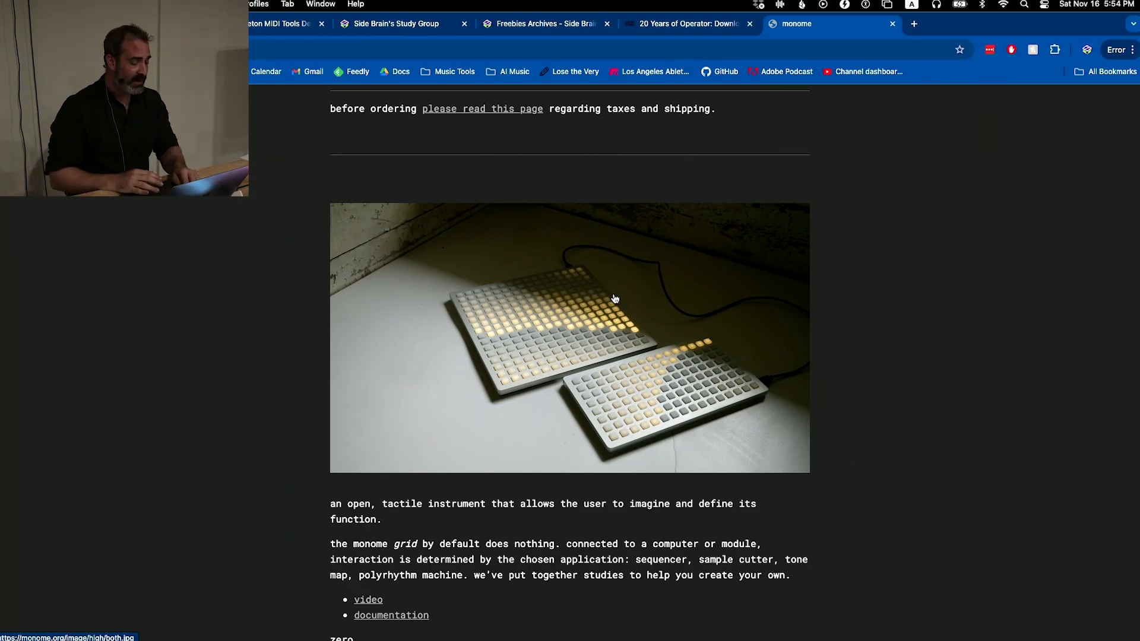
Search for "deadelus music" in a new tab, find the video results, and revisit the monome grid photo for comparison
key("super+t")
type("deadelus")
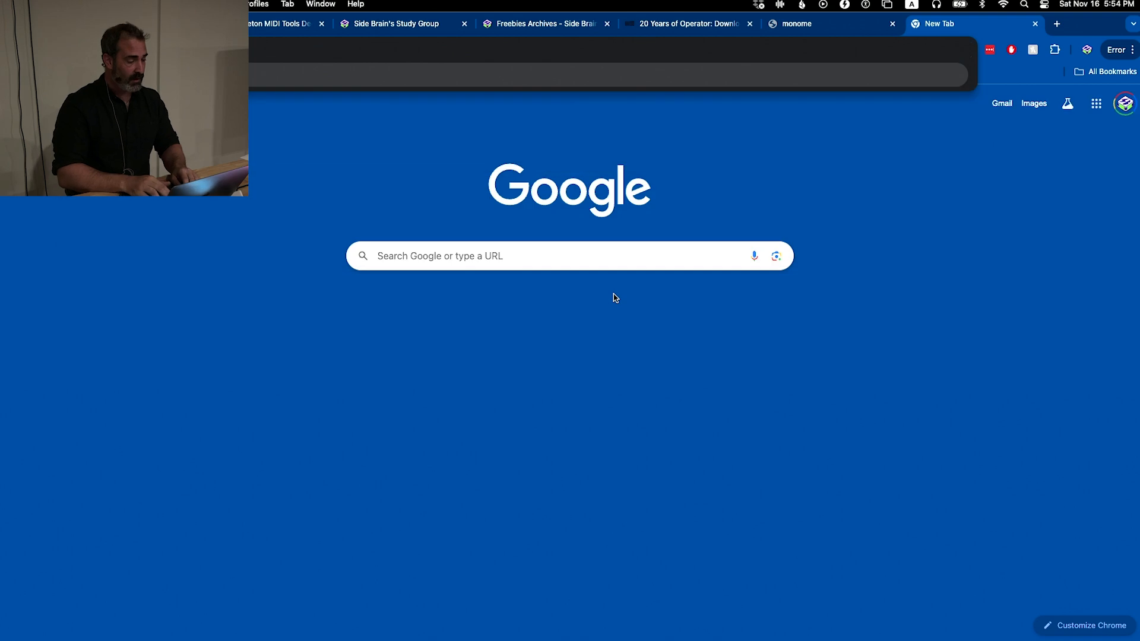
key("Return")
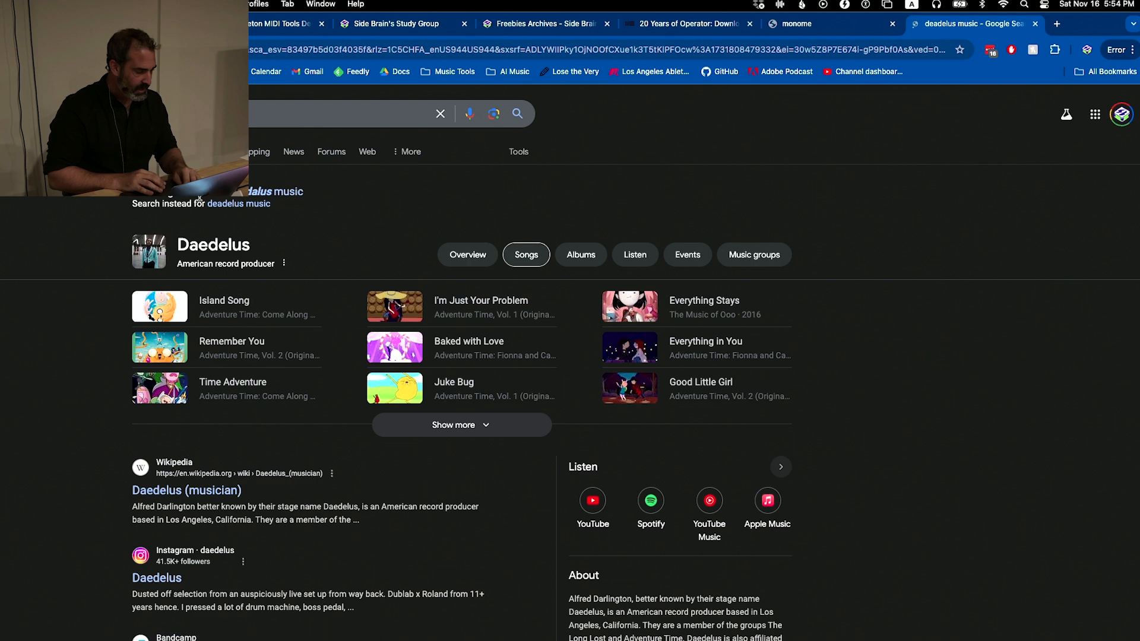
scroll(204, 261, "down", 4)
scroll(204, 261, "down", 5)
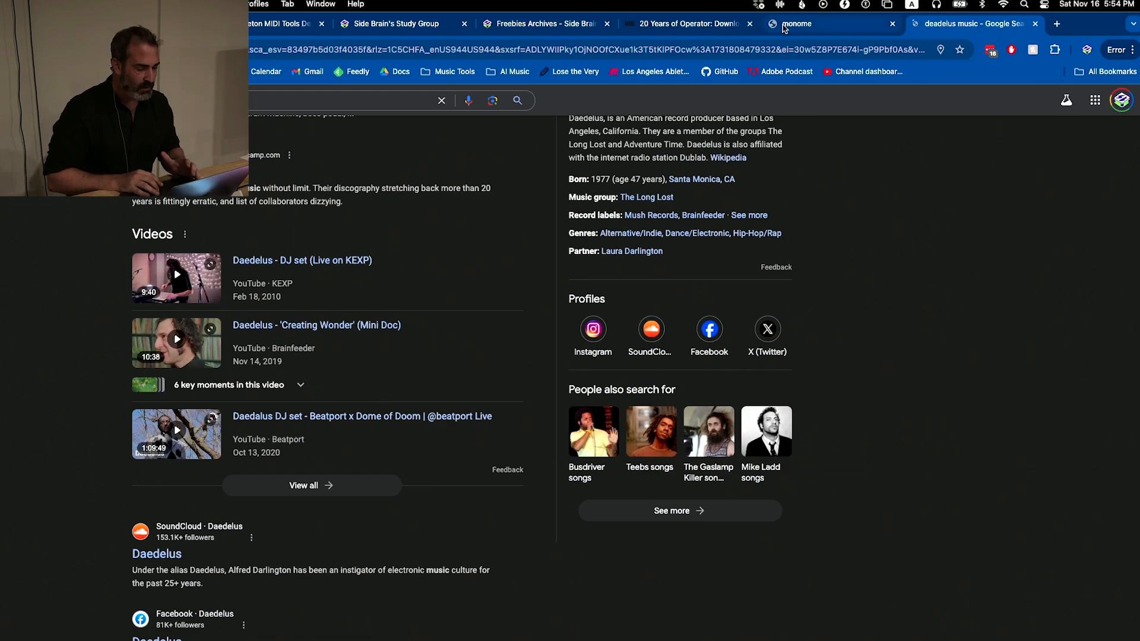
left_click(784, 27)
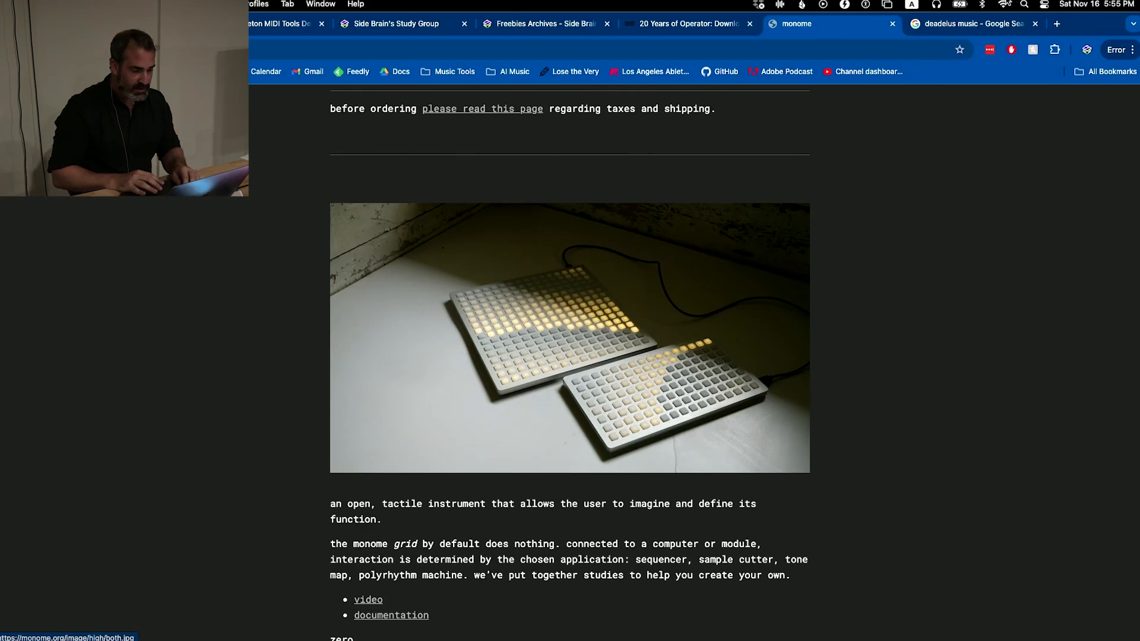
left_click(976, 27)
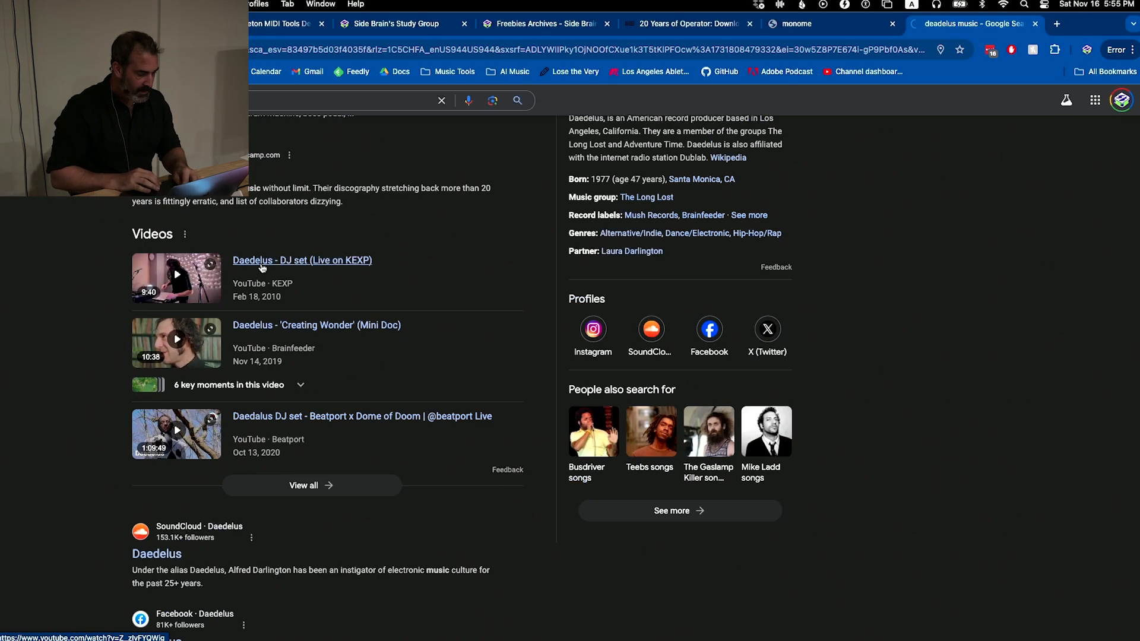
Open the KEXP video "Daedelus - DJ set (Live on KEXP)", skip the ad, and jump ahead to a little past 2:20
left_click(308, 259)
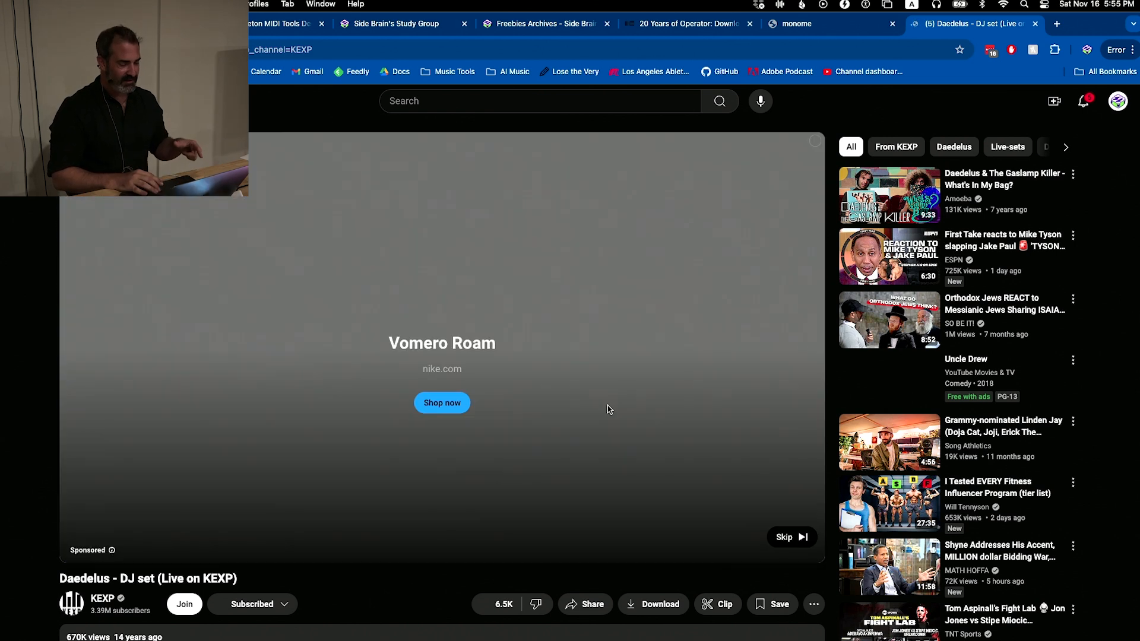
left_click(791, 537)
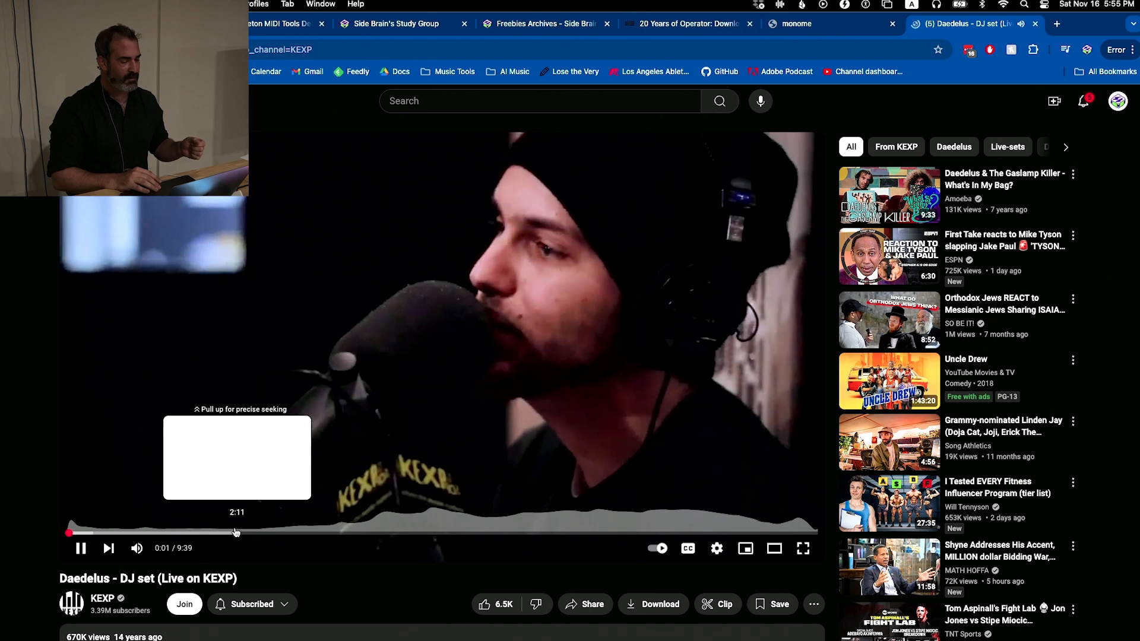
left_click(255, 538)
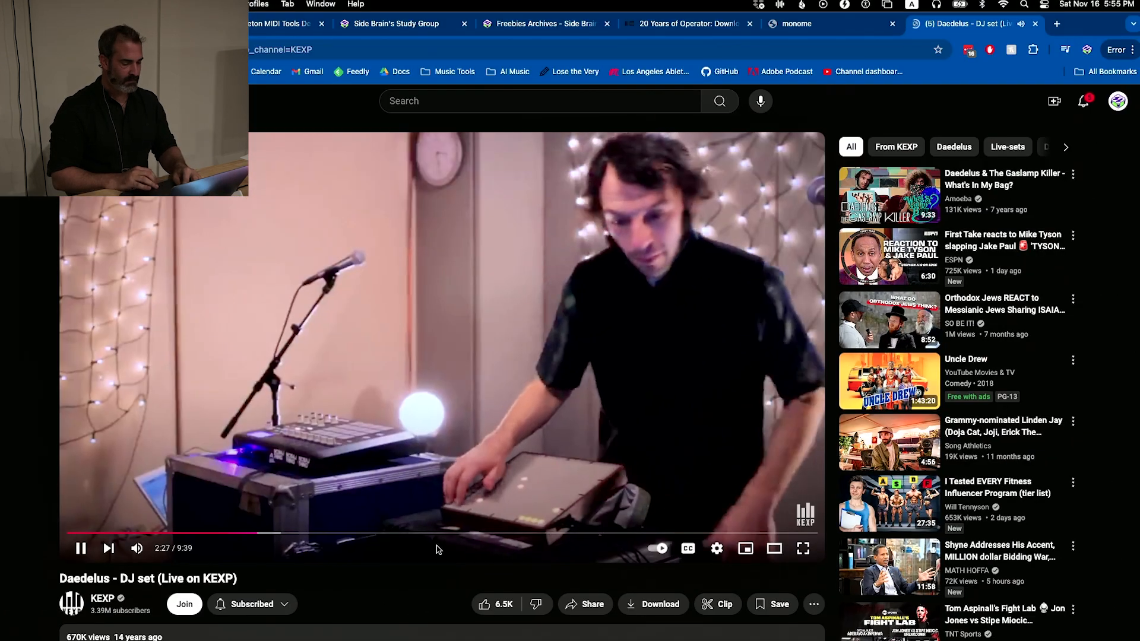
Watch a passage past the five-minute mark of the Daedelus DJ set in full screen, pause at 5:26, and leave full screen
left_click(802, 548)
left_click(619, 611)
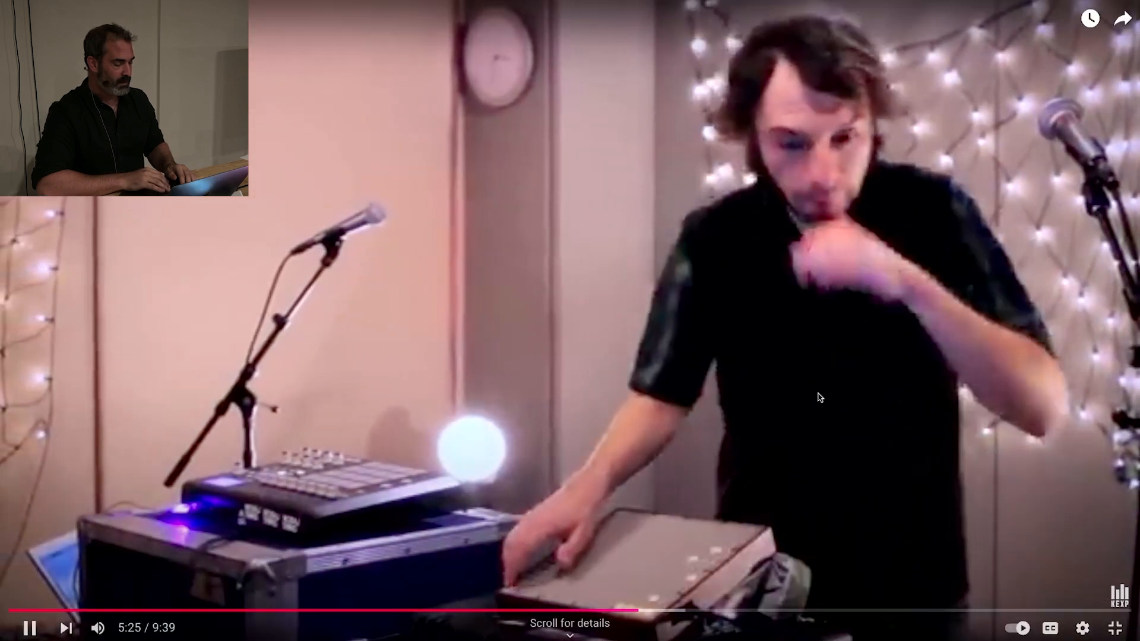
left_click(817, 396)
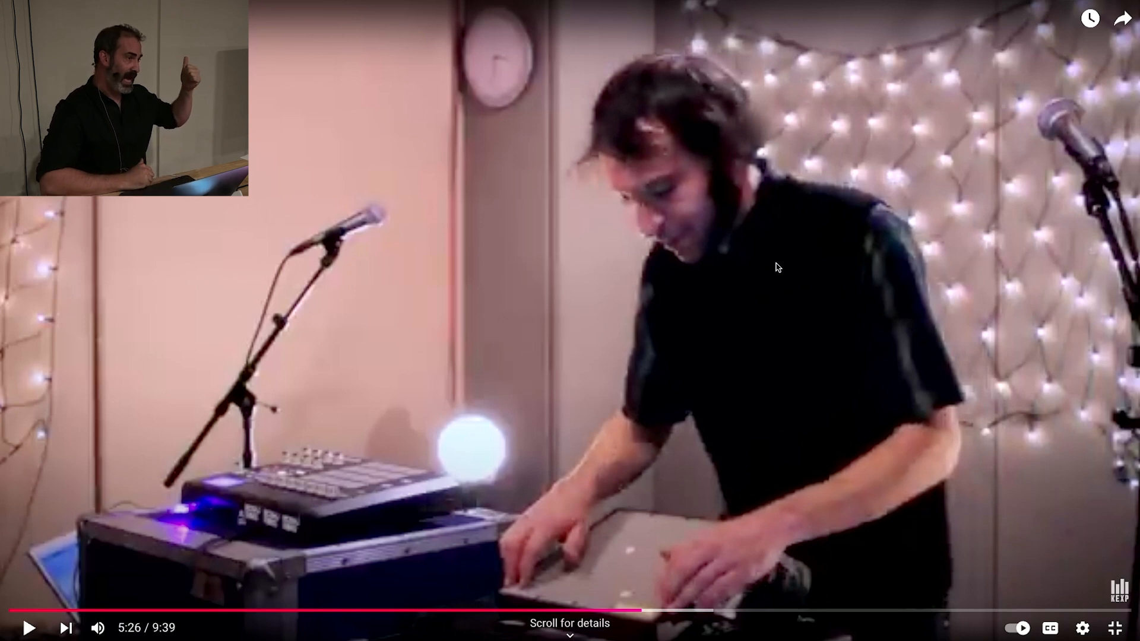
key("Escape")
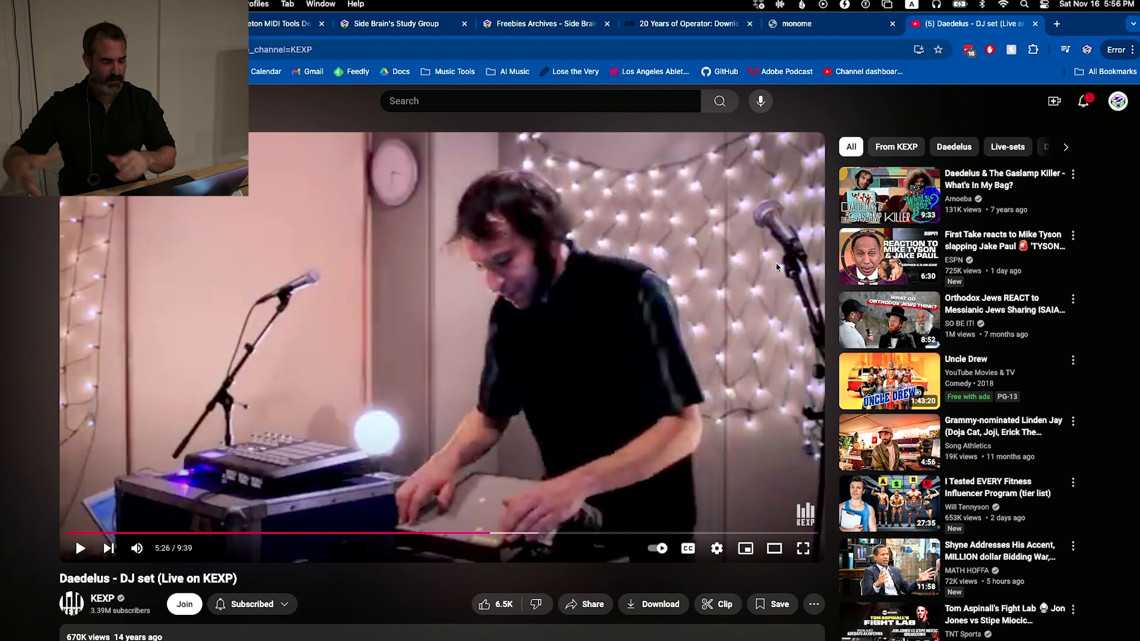
Search the web for "edison monome" in a new tab
key("super+t")
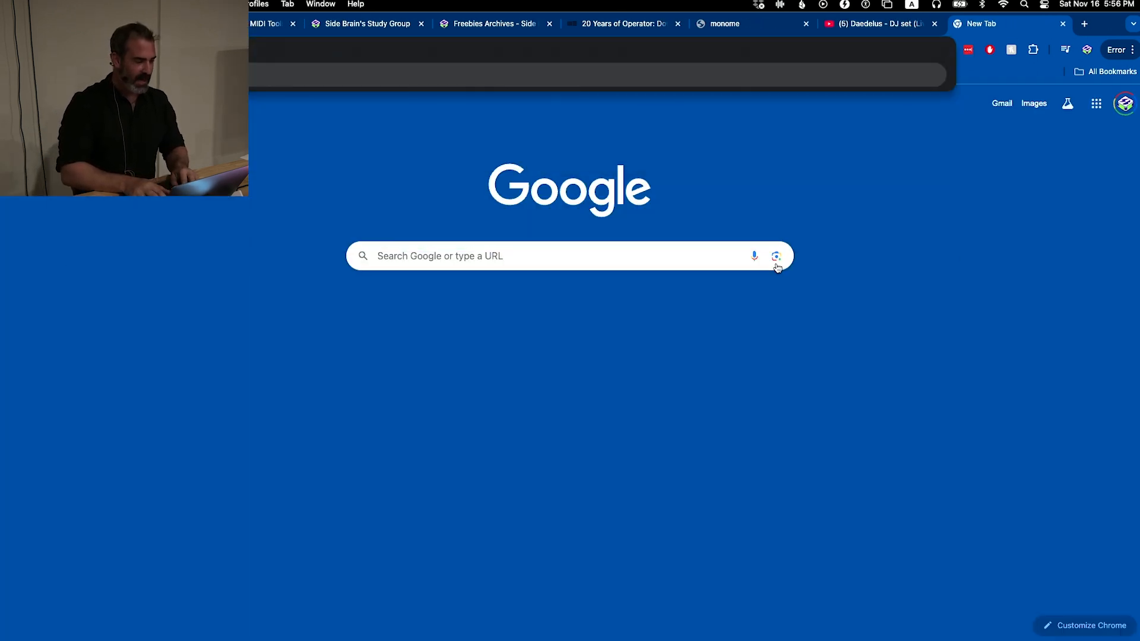
type("yael")
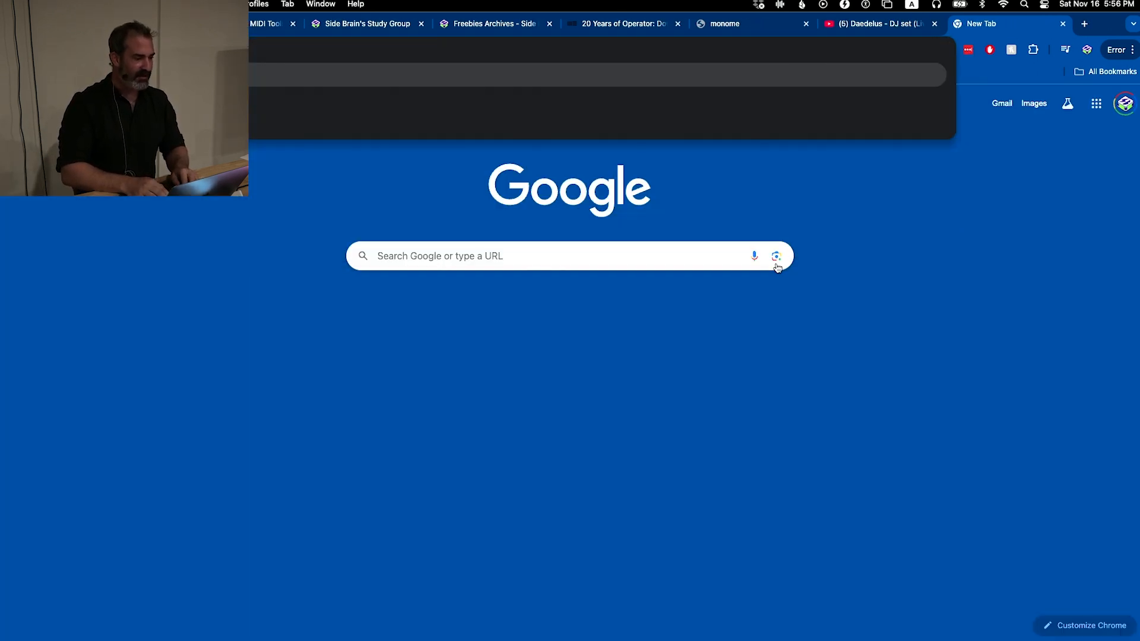
type("n")
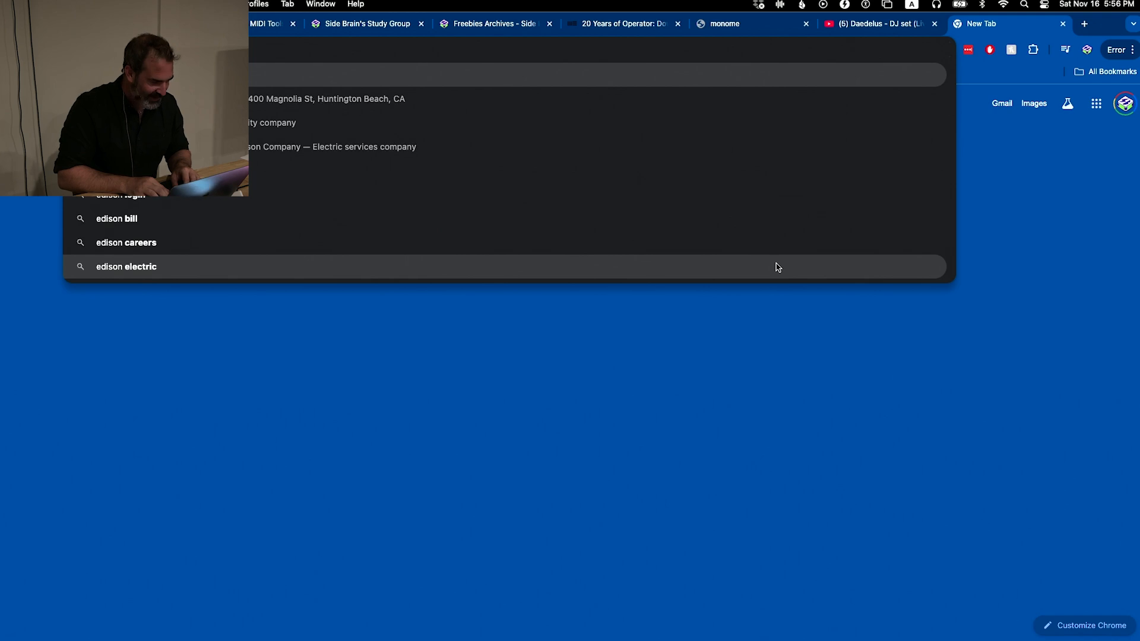
type(" m")
key("BackSpace")
key("BackSpace")
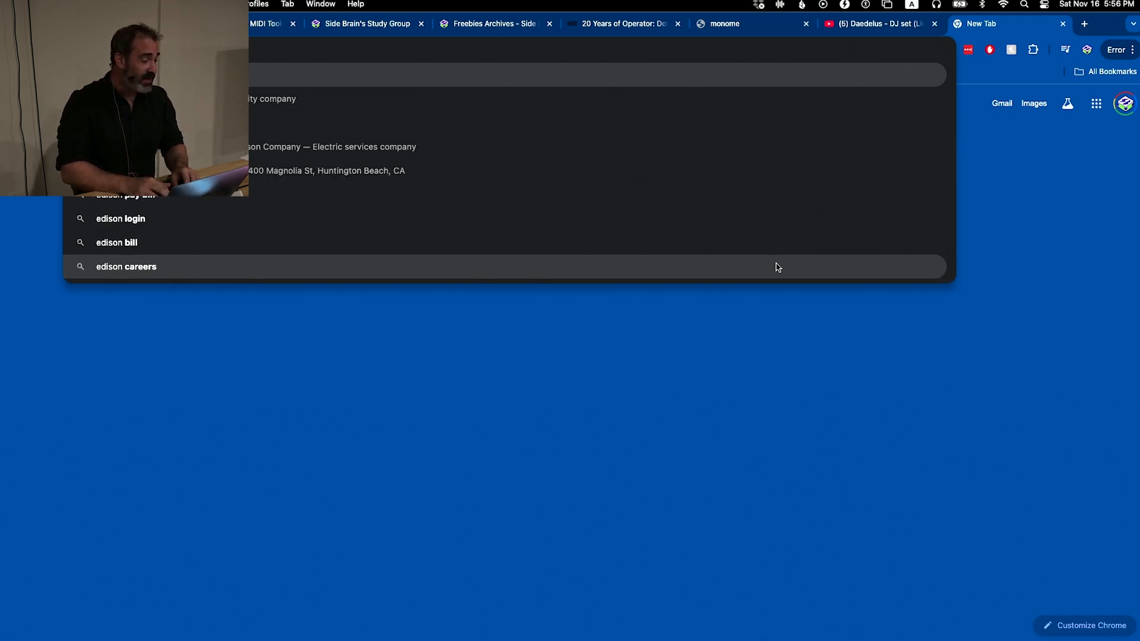
key("Return")
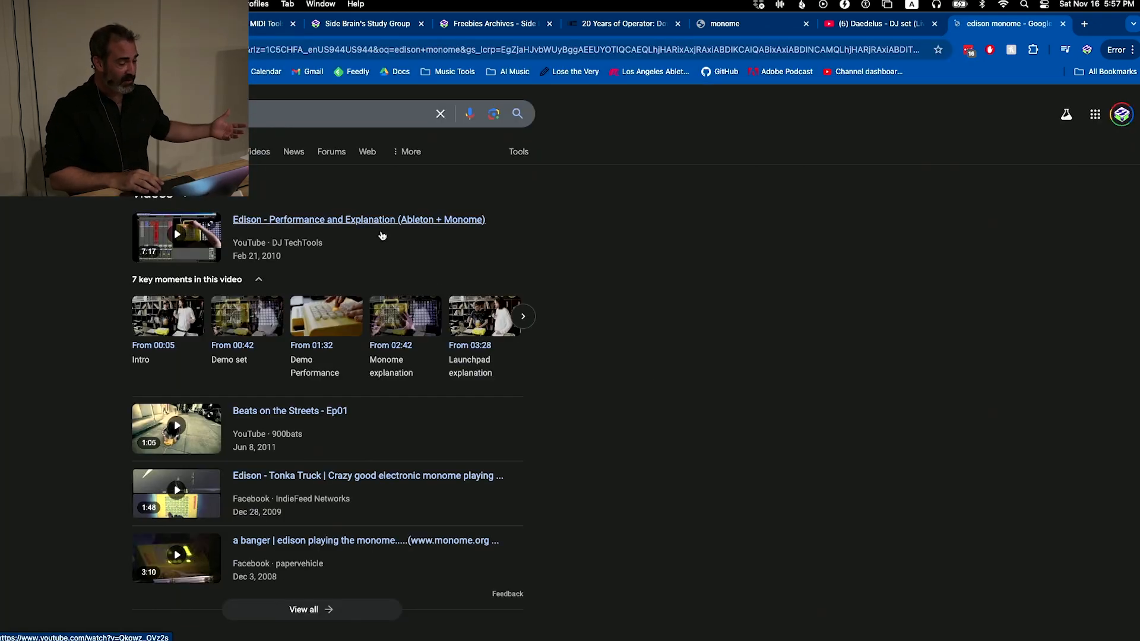
Open the DJ TechTools video "Edison - Performance and Explanation (Ableton + Monome)", skip ahead from the intro, and pause at 0:44
left_click(352, 220)
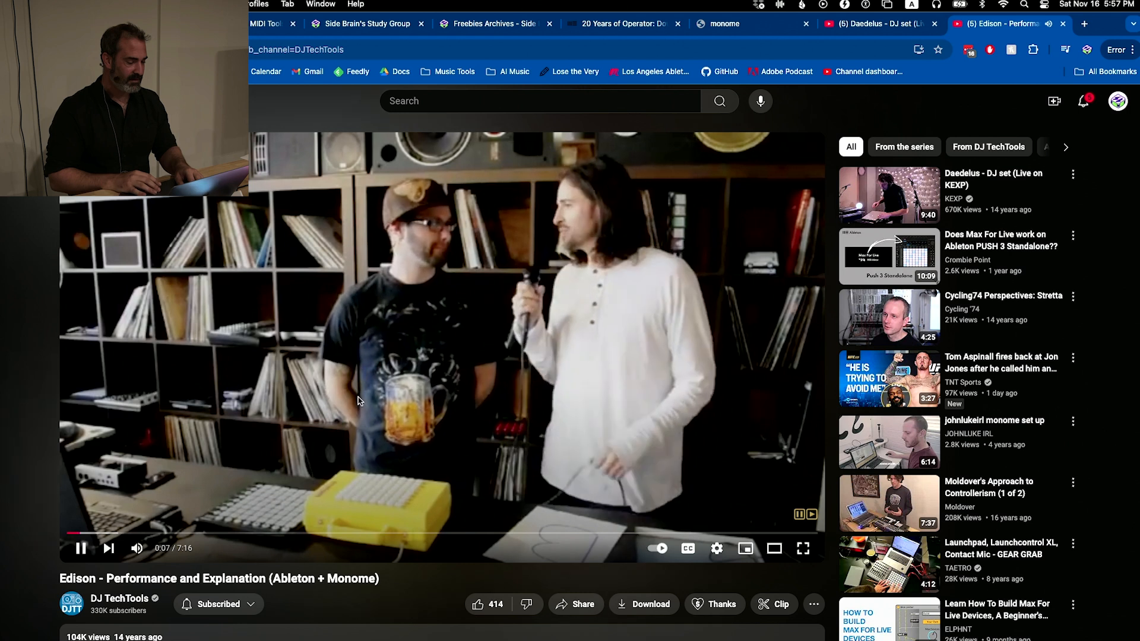
left_click(462, 315)
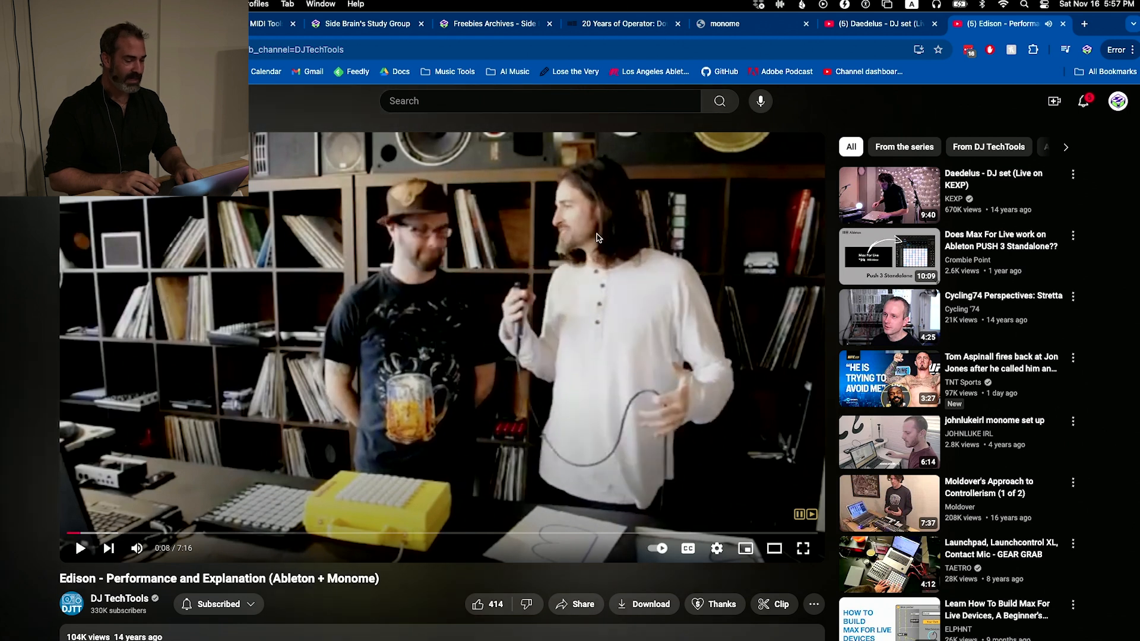
left_click(265, 466)
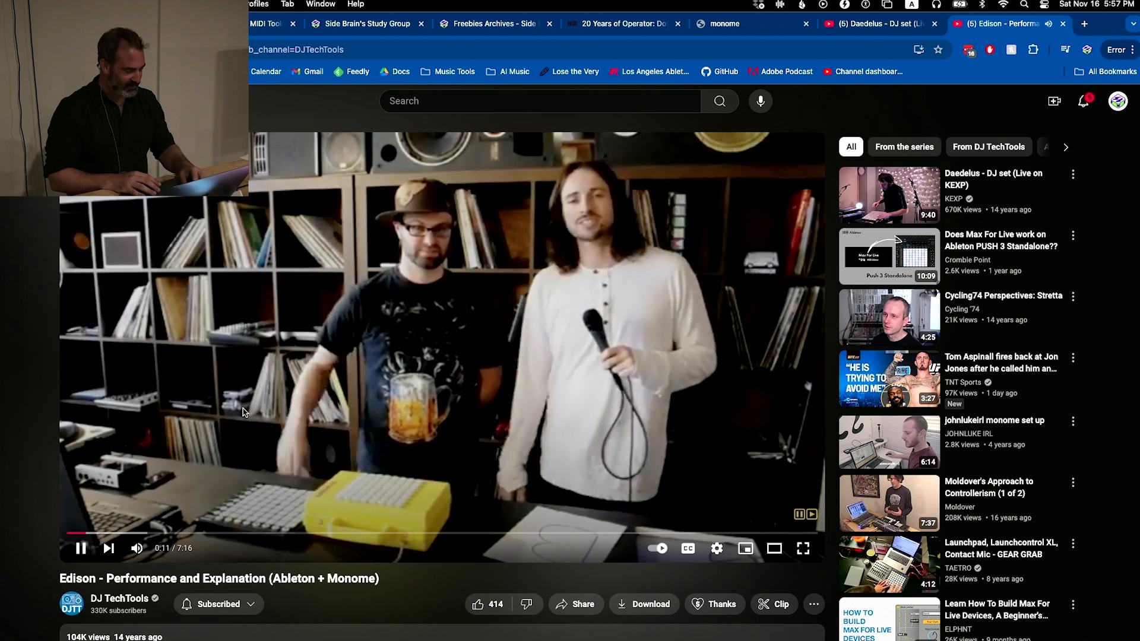
left_click(142, 532)
left_click(81, 547)
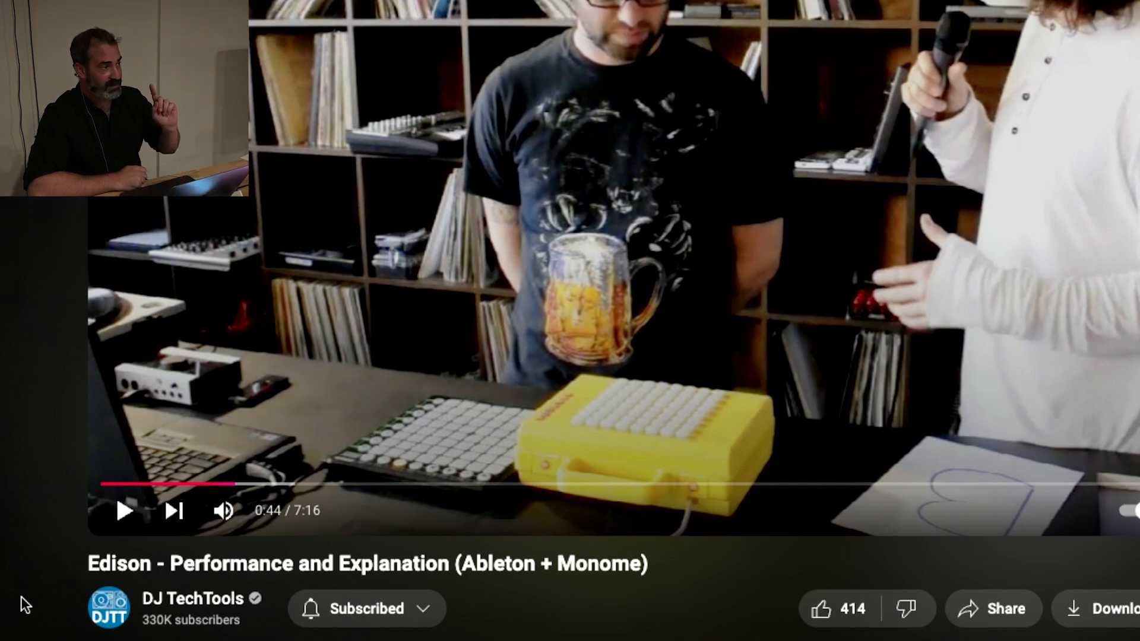
Jump to 4:02 in the Edison video, show the Live session beside the yellow monome up close, and pause playback
left_click(539, 483)
left_click(686, 483)
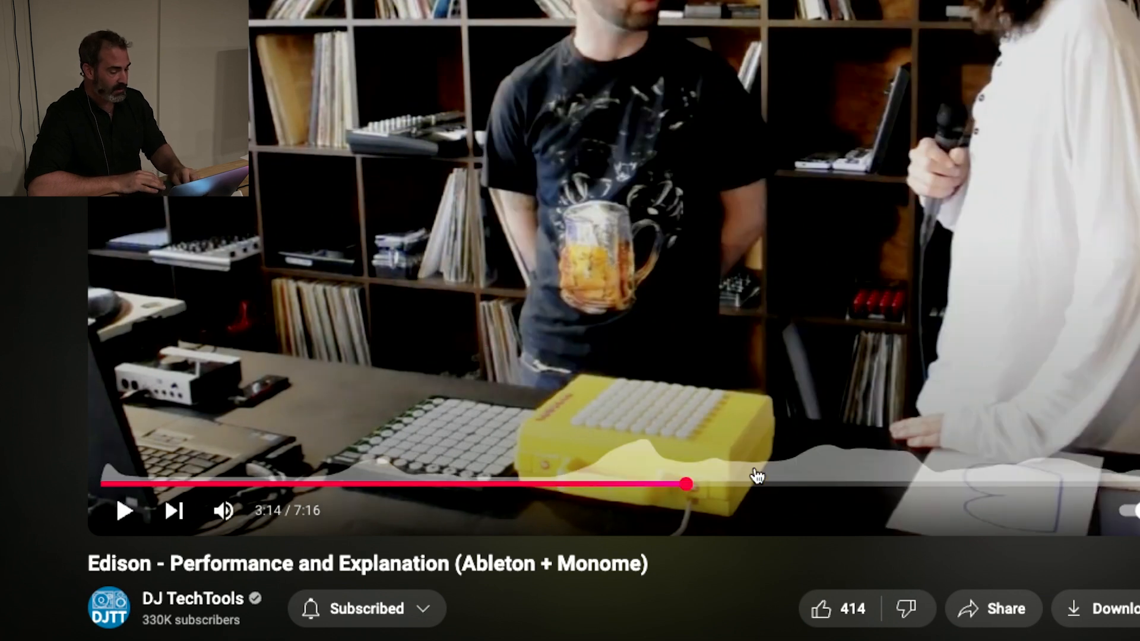
left_click(831, 485)
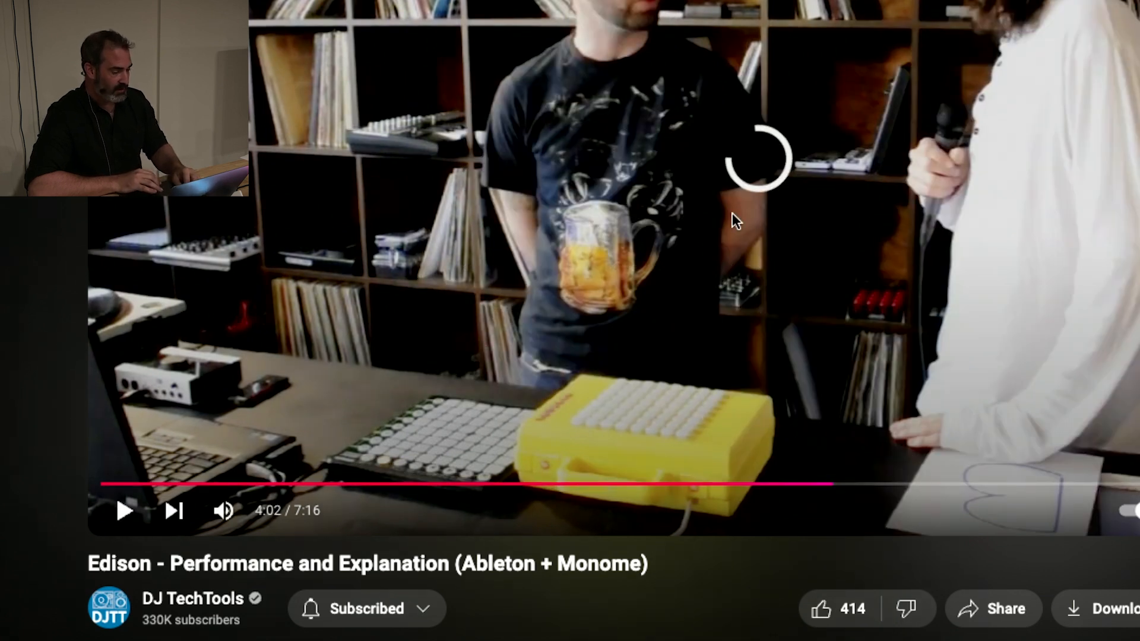
scroll(735, 217, "up", 1)
scroll(735, 217, "up", 2)
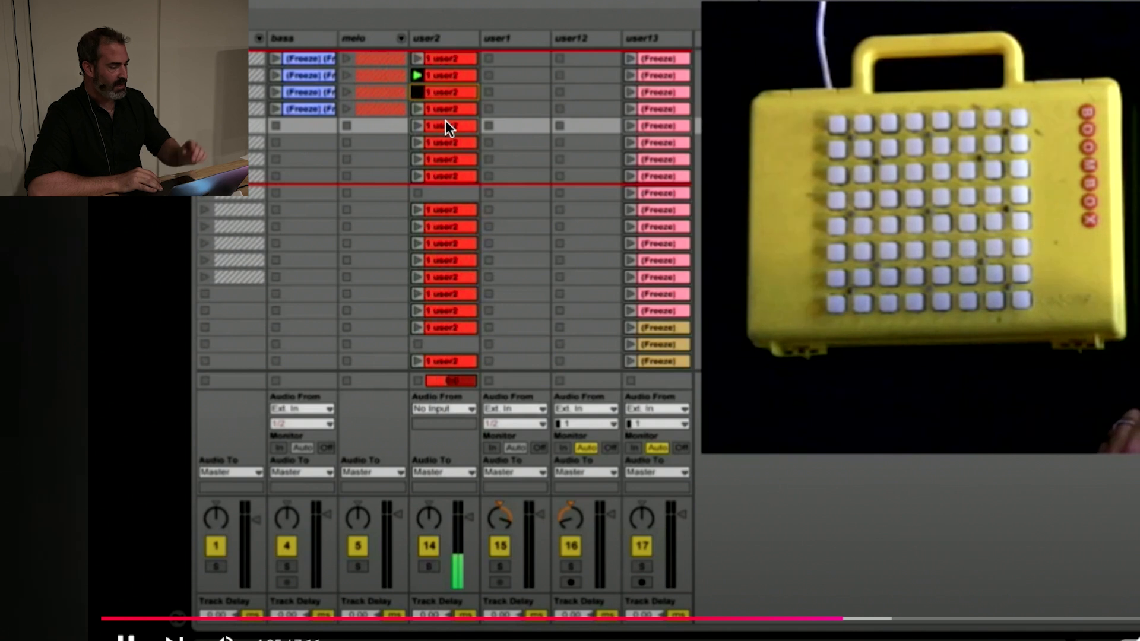
left_click(403, 58)
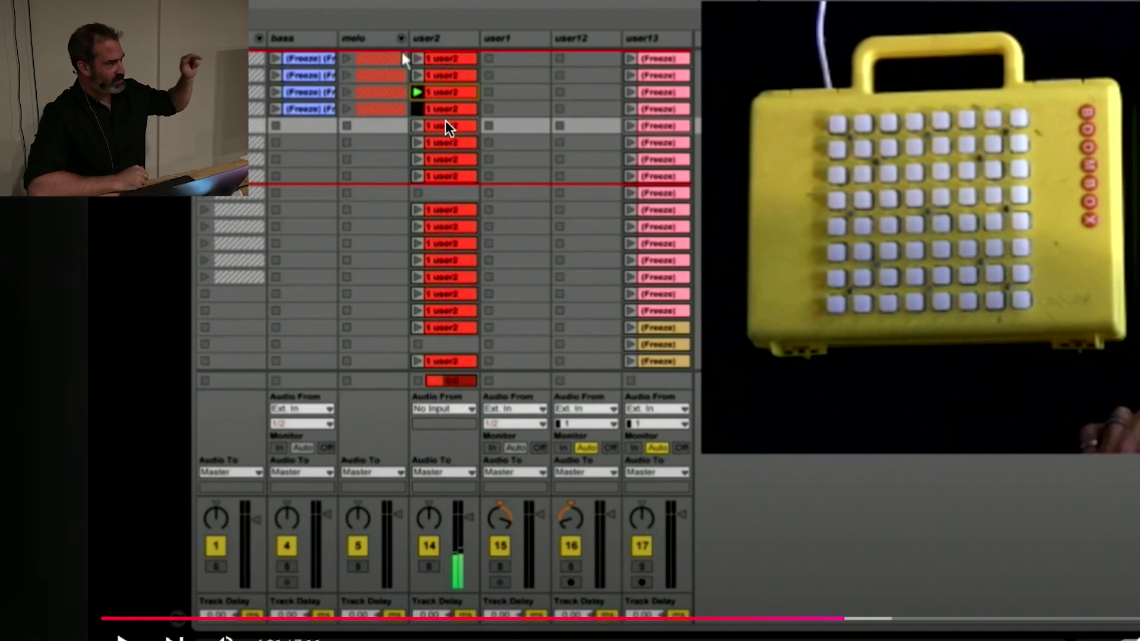